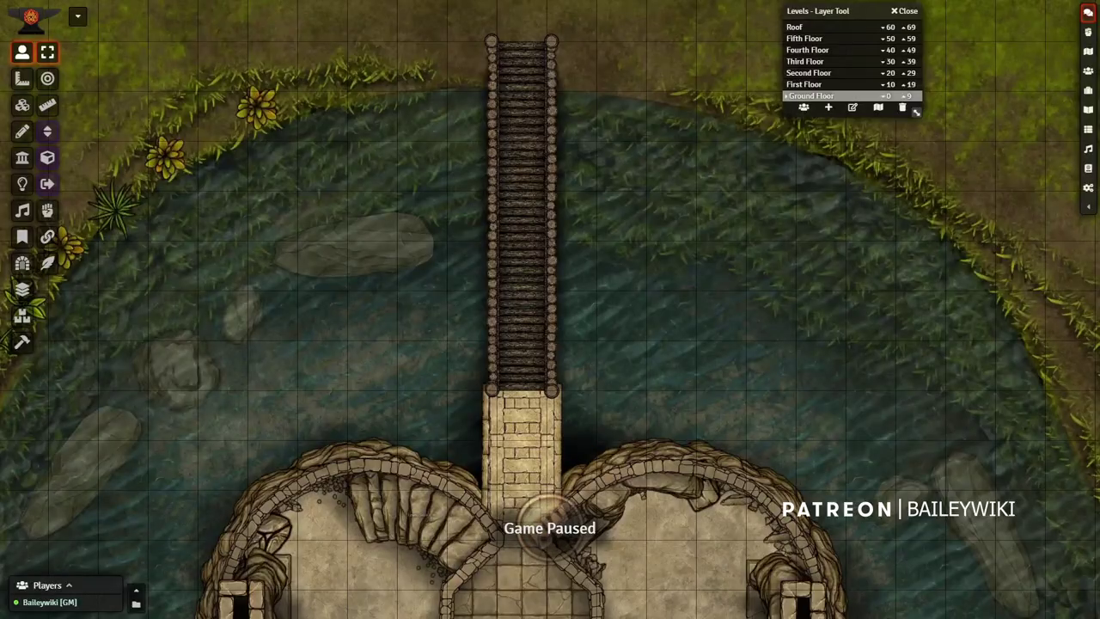
# Look over the castle's ground floor, and examine each level from First Floor up to Fifth Floor
pyautogui.scroll(-9, 550, 309)
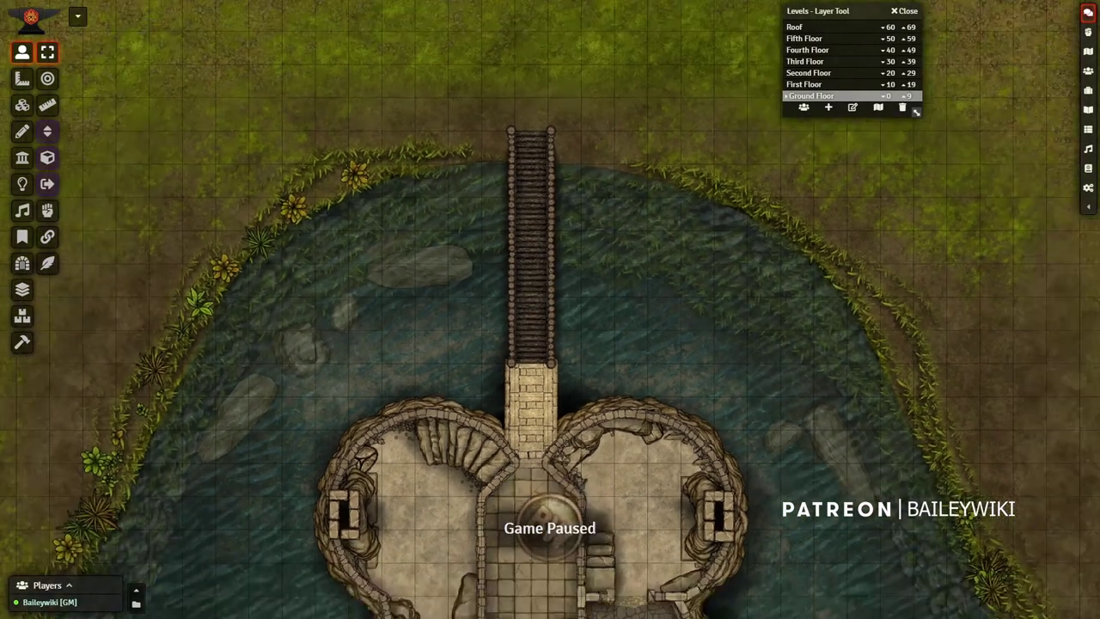
pyautogui.moveTo(618, 461); pyautogui.dragTo(630, 368)
pyautogui.scroll(-14, 631, 368)
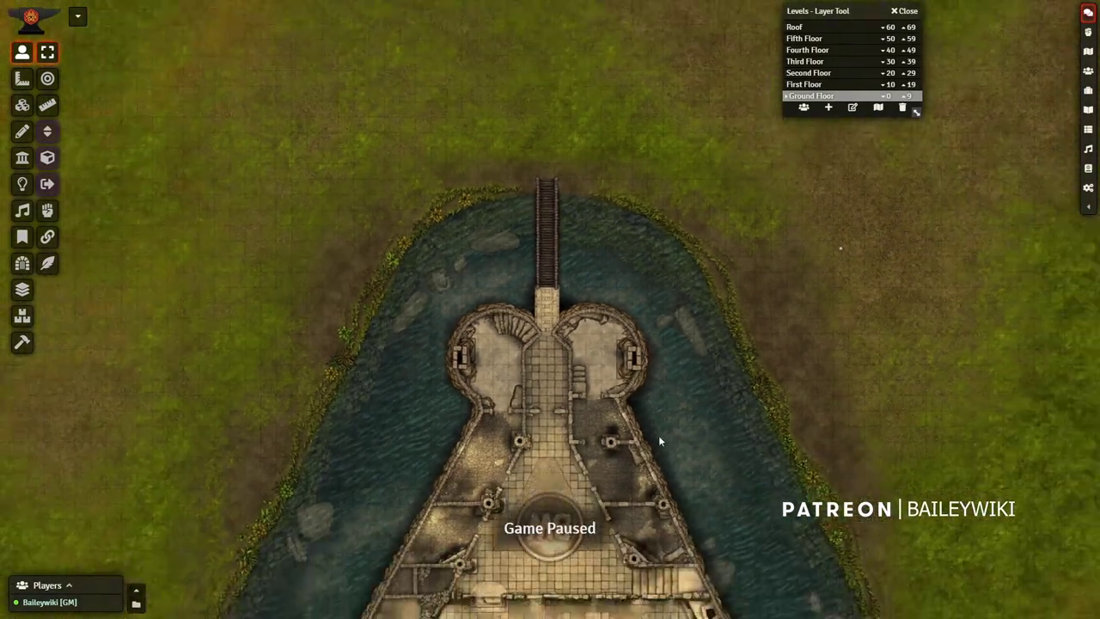
pyautogui.moveTo(661, 447); pyautogui.dragTo(670, 242)
pyautogui.scroll(2, 642, 247)
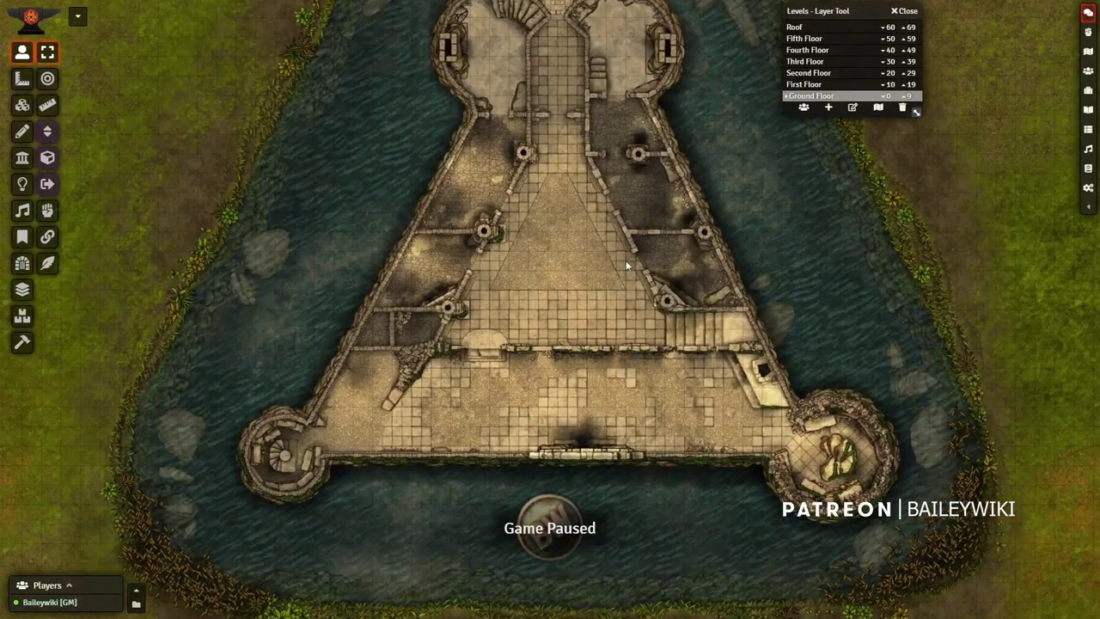
pyautogui.click(796, 85)
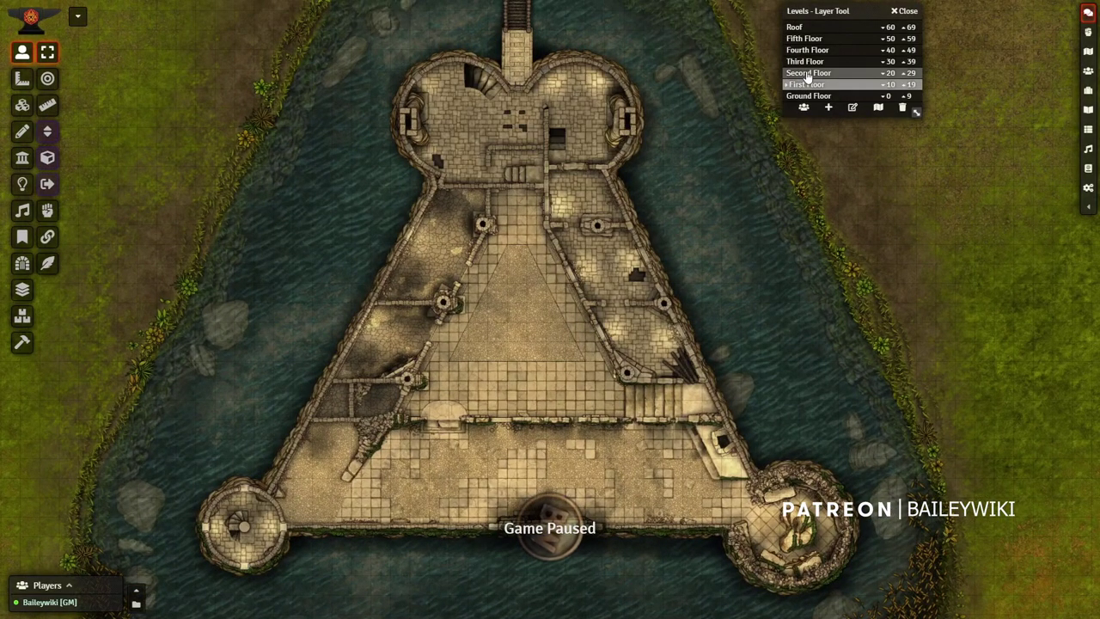
pyautogui.click(801, 73)
pyautogui.click(815, 62)
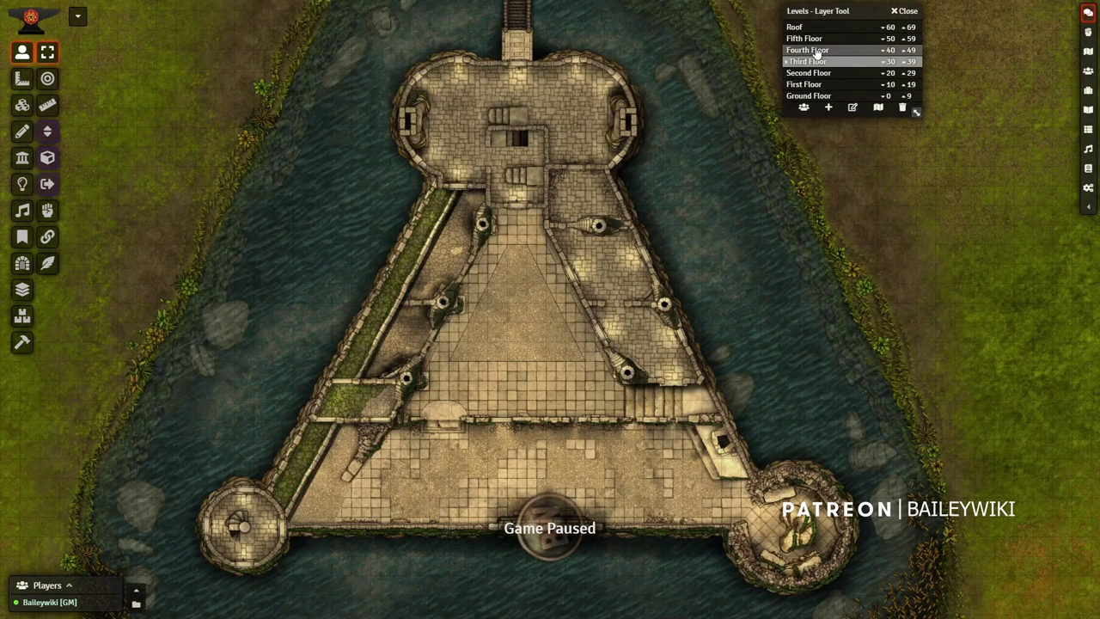
pyautogui.click(817, 50)
pyautogui.click(819, 39)
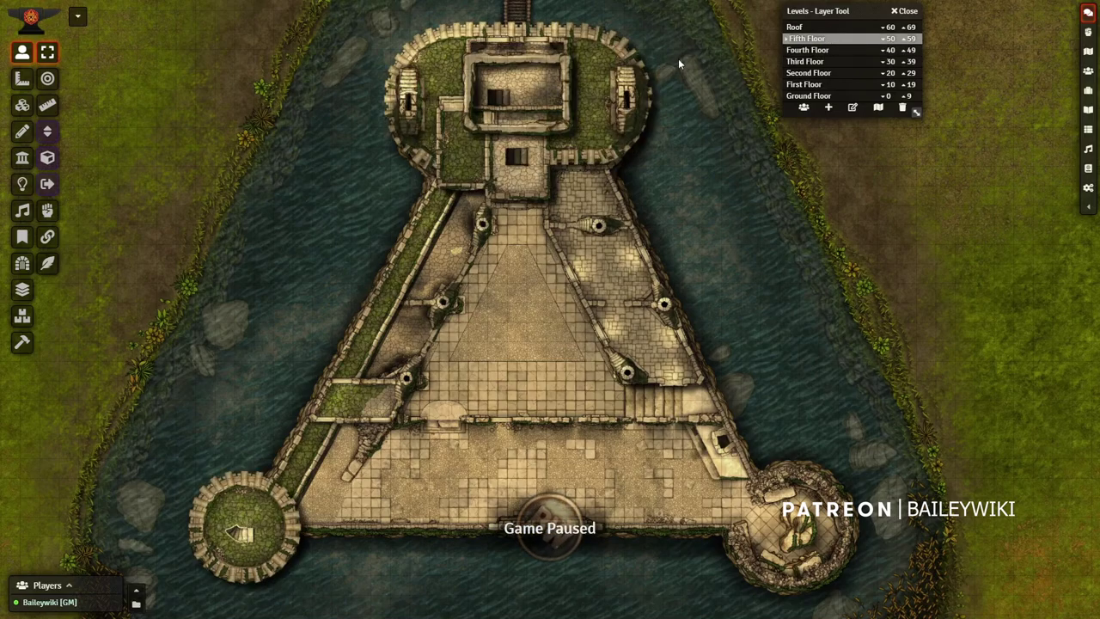
# Show the castle scene in 3D and view it from above
pyautogui.click(47, 159)
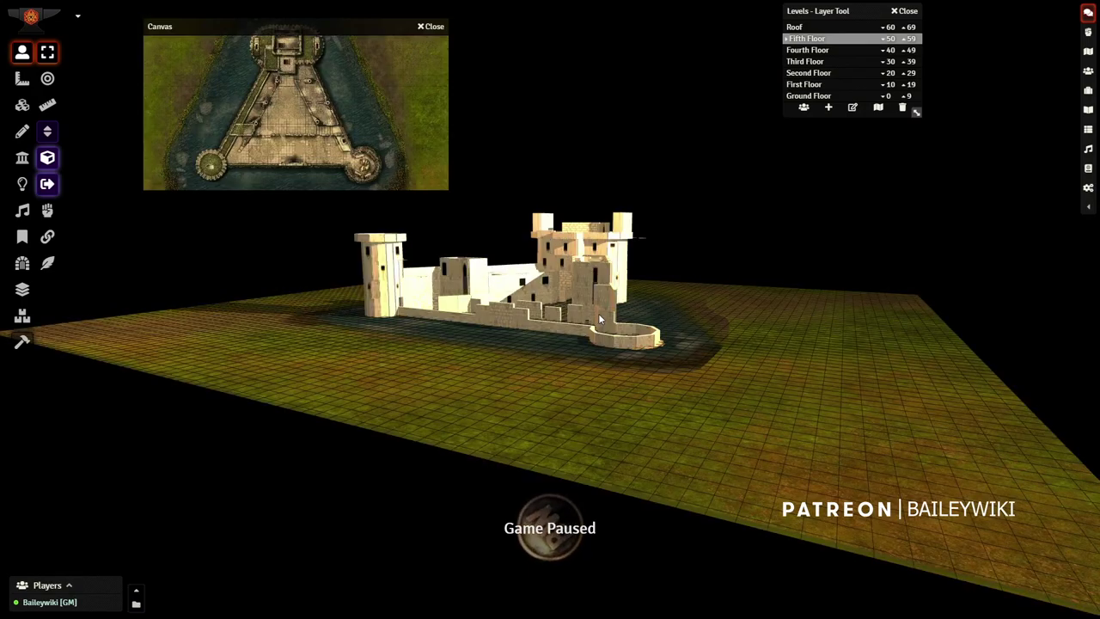
pyautogui.scroll(3, 576, 301)
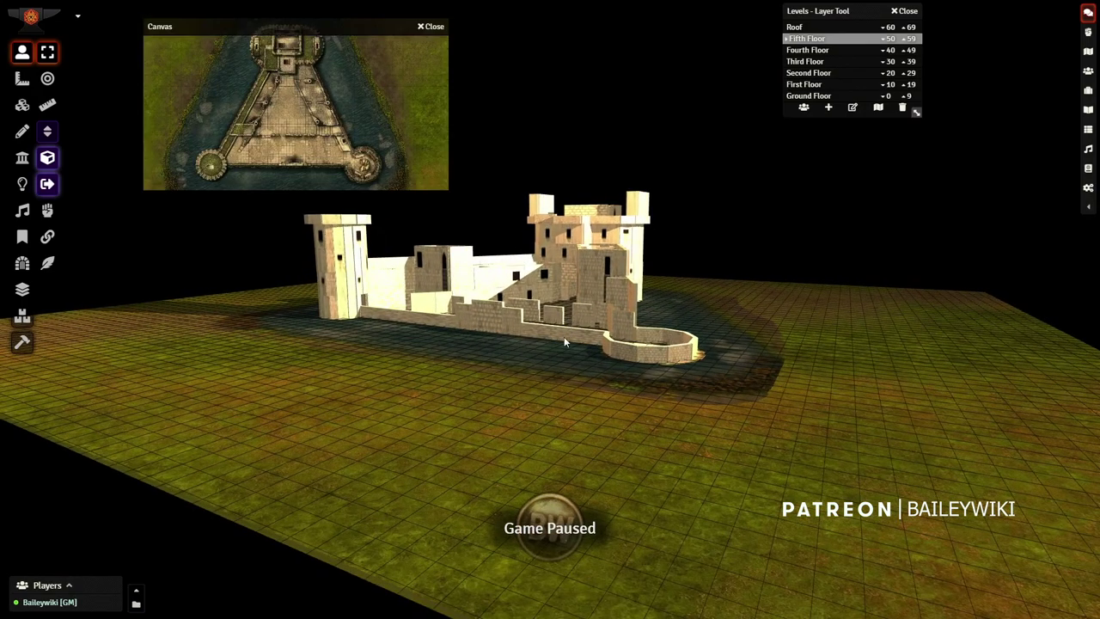
pyautogui.moveTo(545, 374); pyautogui.dragTo(594, 443)
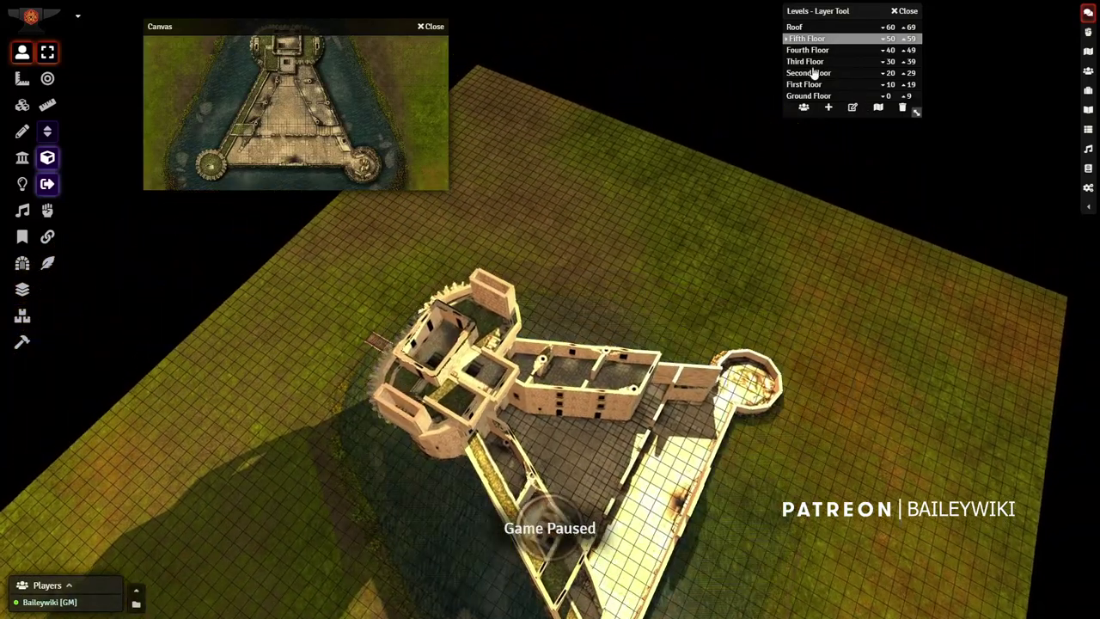
# View the 3D castle level by level from Fourth Floor down to Ground Floor, and return to the flat map
pyautogui.click(815, 51)
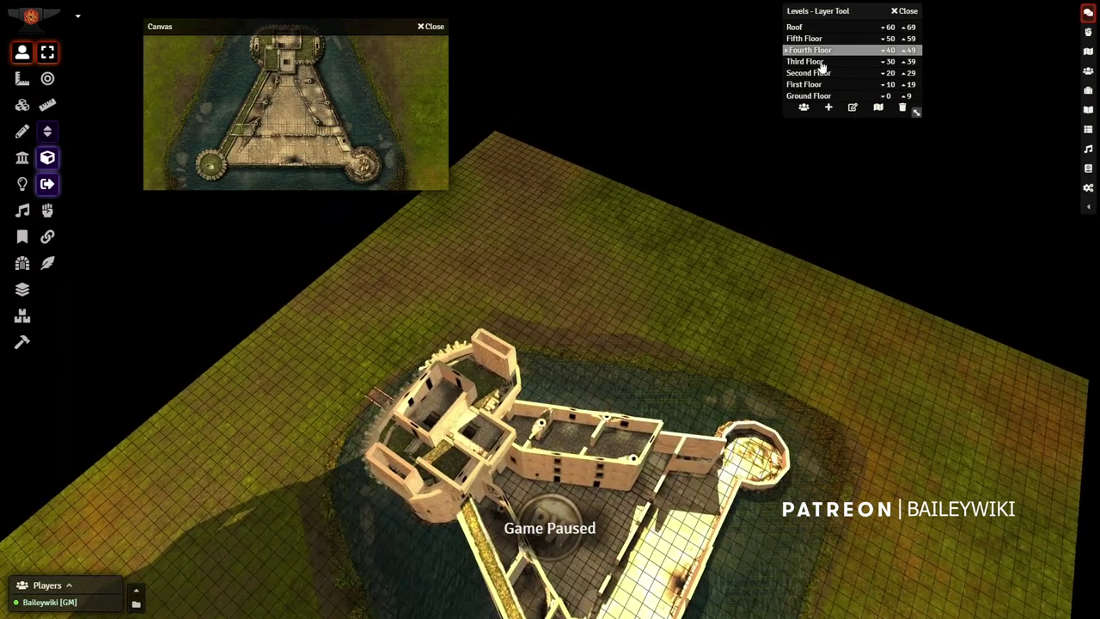
pyautogui.click(815, 62)
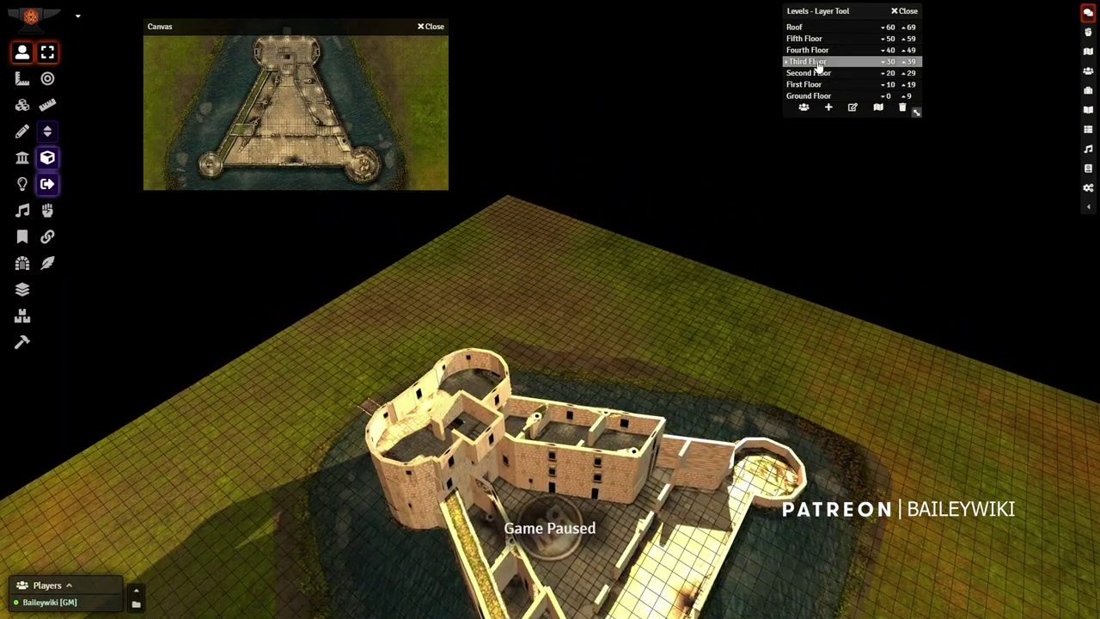
pyautogui.click(820, 74)
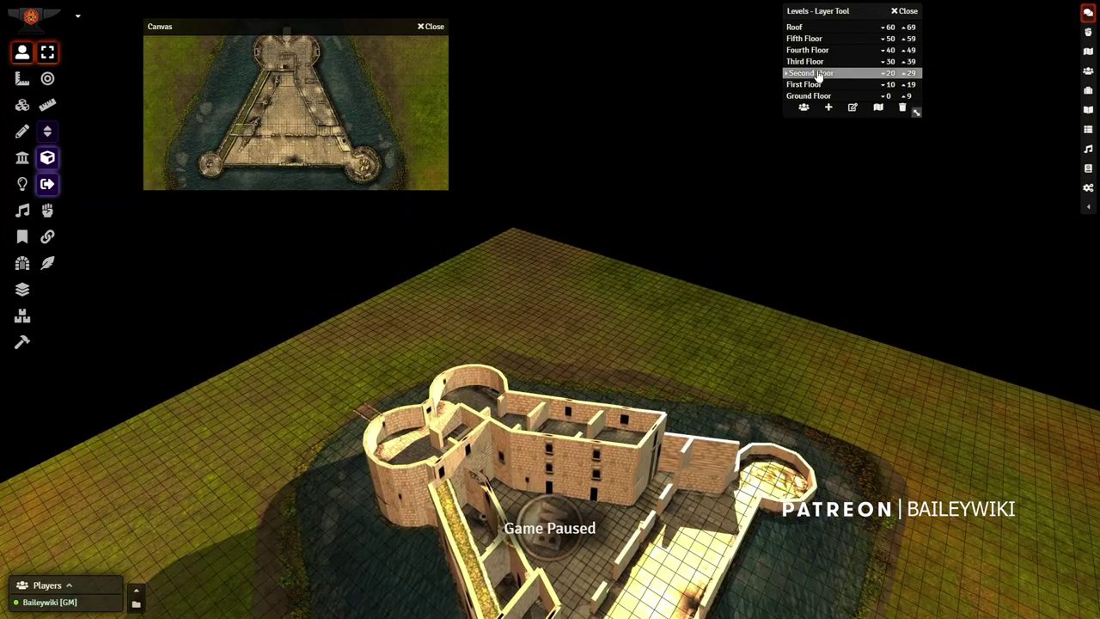
pyautogui.click(821, 85)
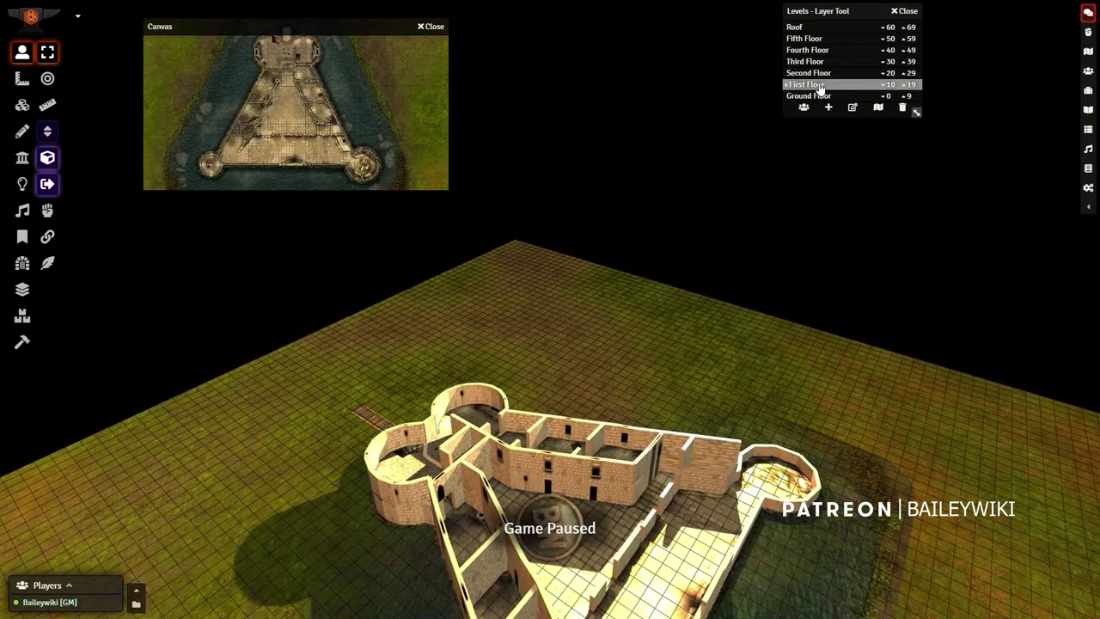
pyautogui.click(827, 97)
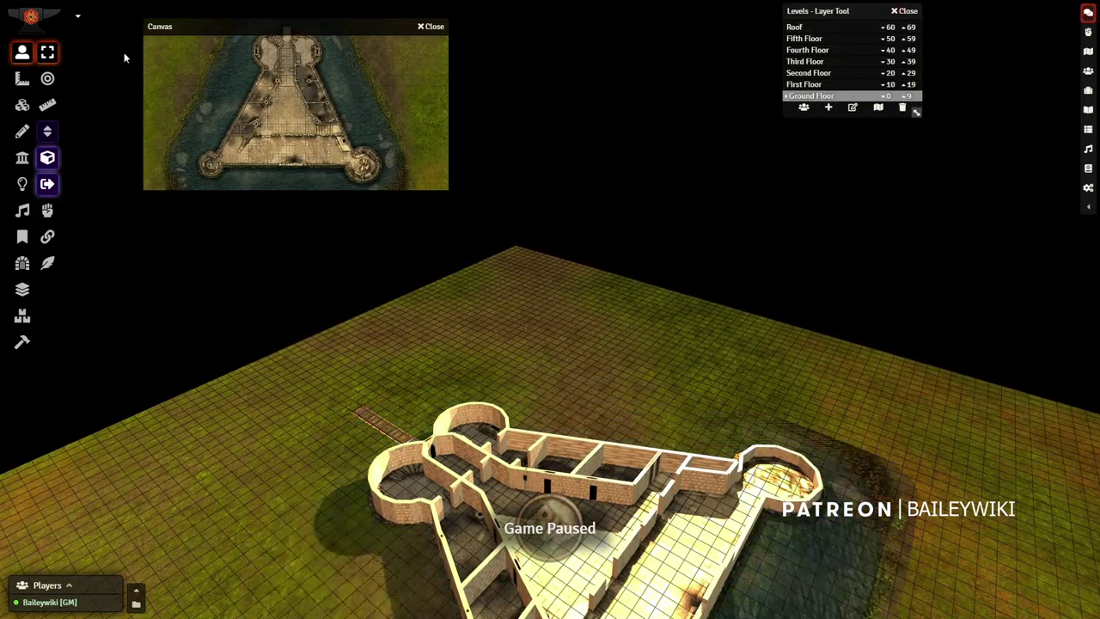
pyautogui.click(49, 162)
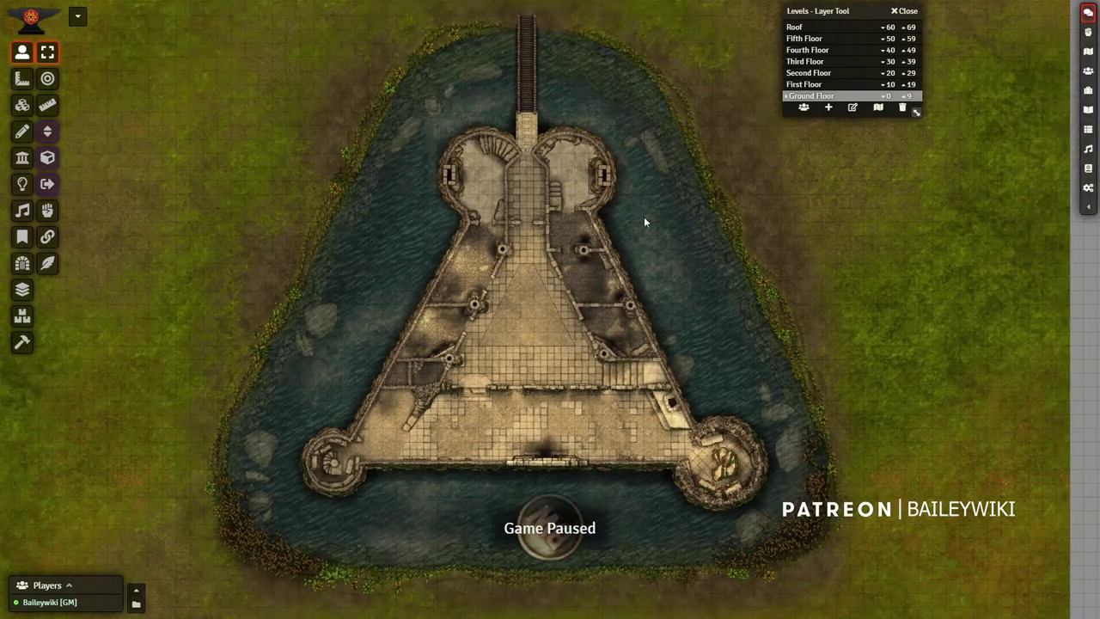
pyautogui.moveTo(717, 190); pyautogui.dragTo(687, 264)
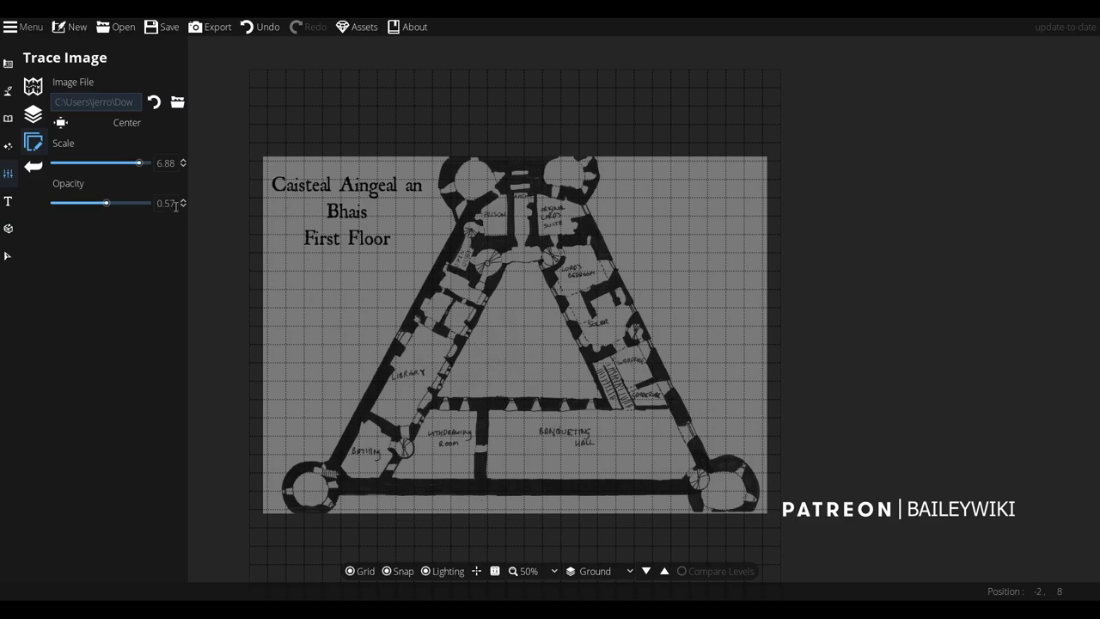
# Set the trace image's opacity to 0.85 and its scale to 7.5, and shift the image slightly on the grid
pyautogui.click(136, 204)
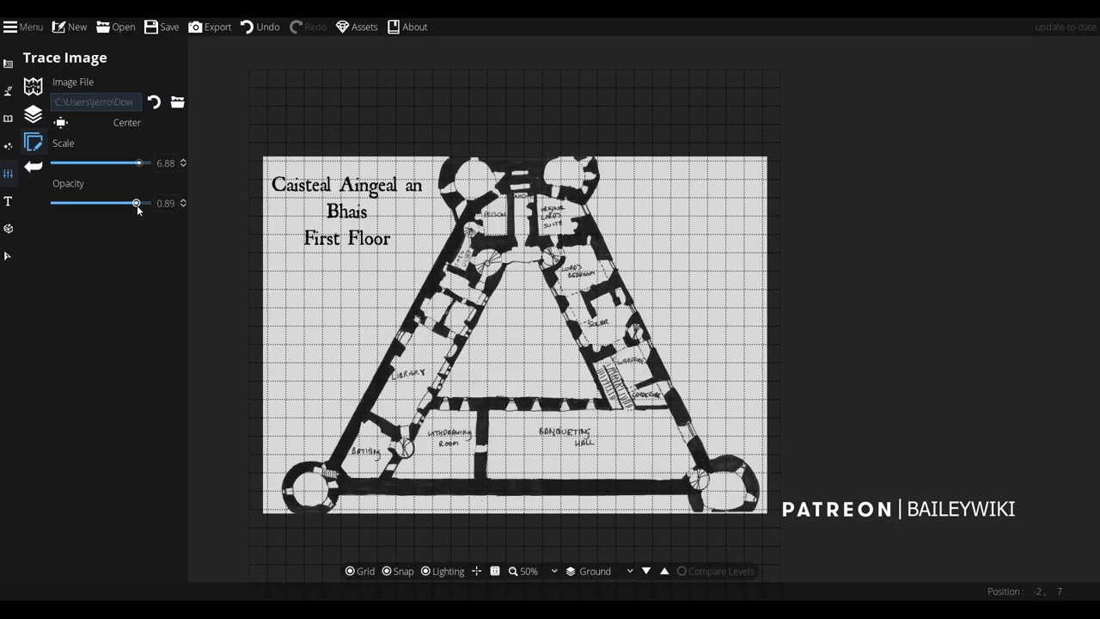
pyautogui.click(133, 203)
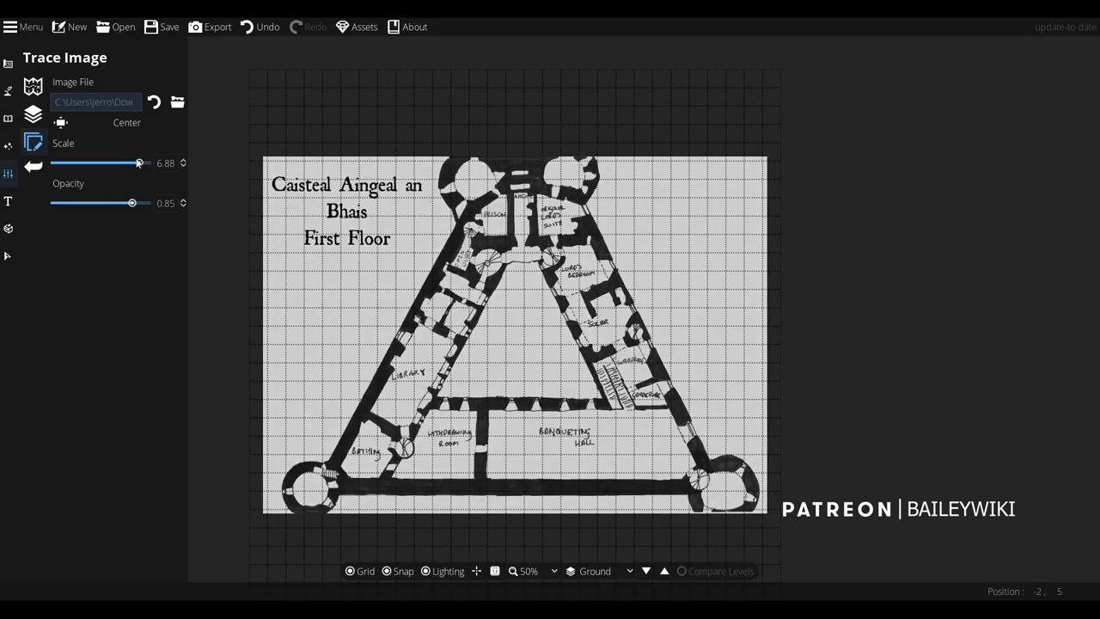
pyautogui.moveTo(139, 164); pyautogui.dragTo(142, 164)
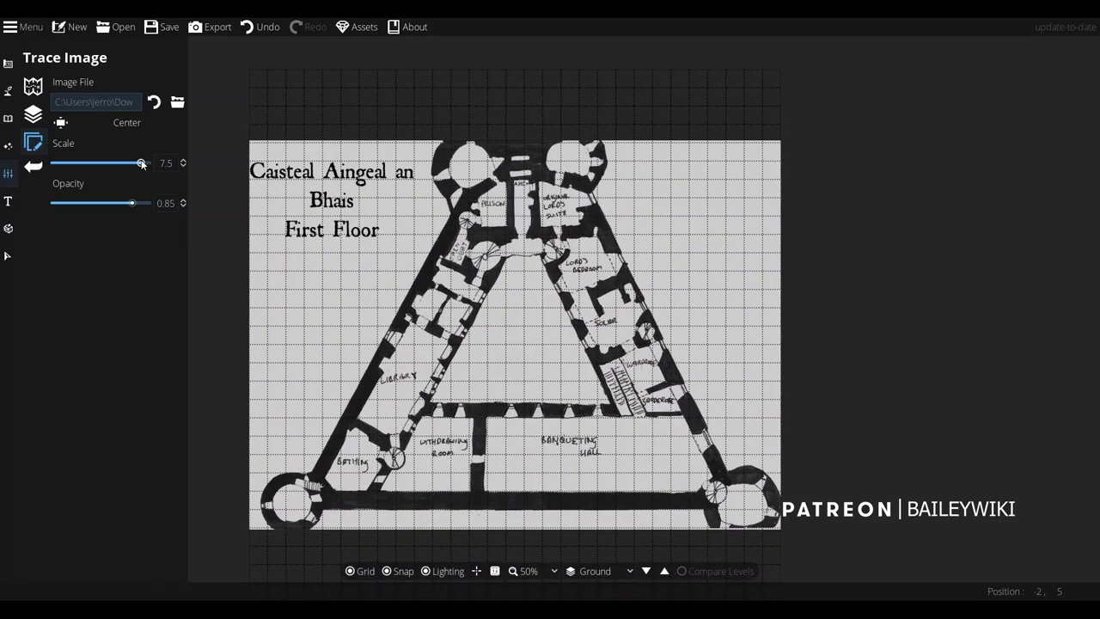
pyautogui.moveTo(406, 401); pyautogui.dragTo(410, 397)
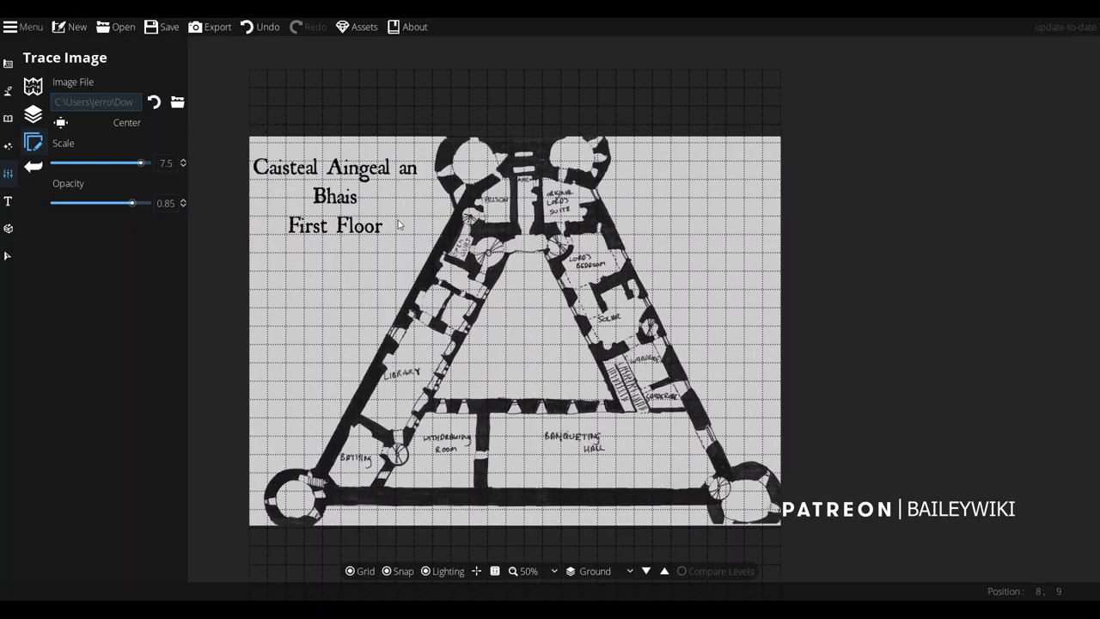
# Expand the map by 15 tiles on the top side, 13 on the right, 10 on the left and 4 on the bottom
pyautogui.click(34, 28)
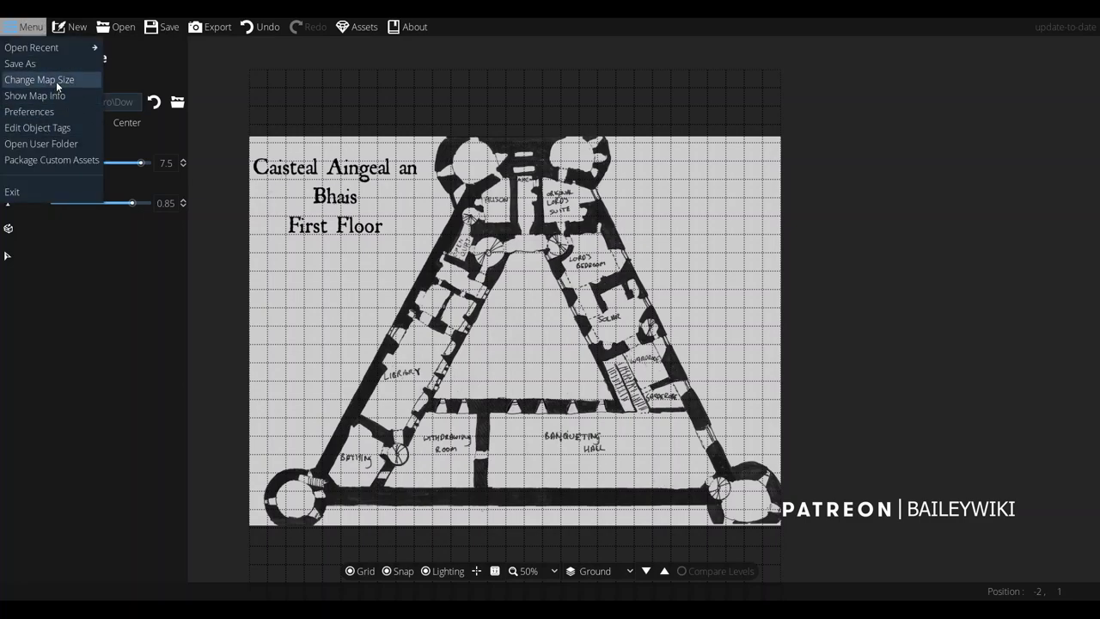
pyautogui.click(58, 79)
pyautogui.click(588, 239)
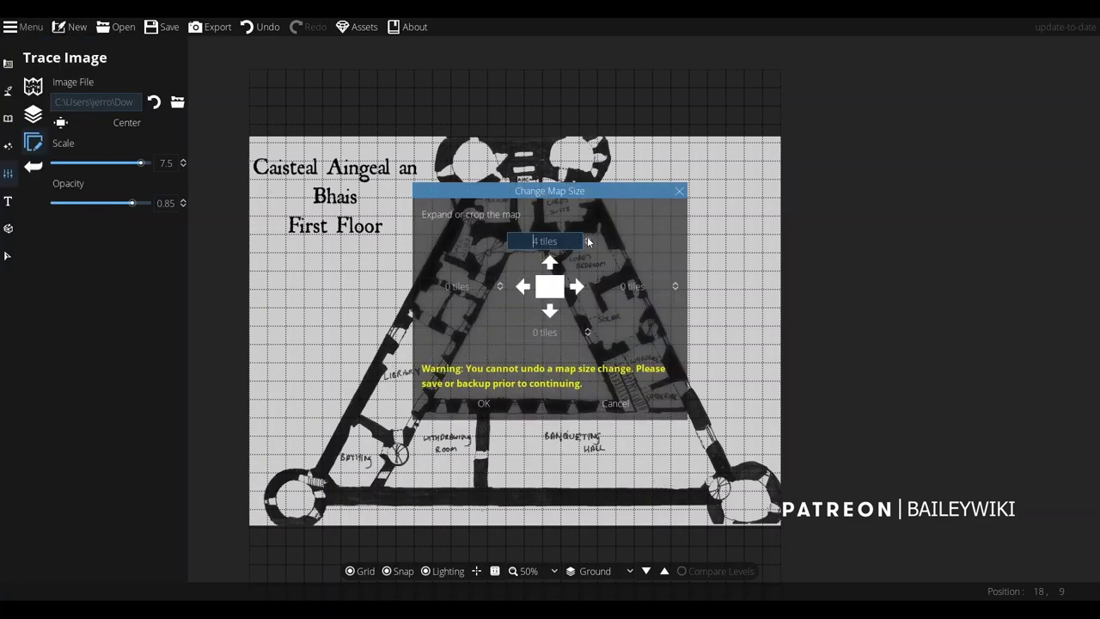
pyautogui.doubleClick(677, 285)
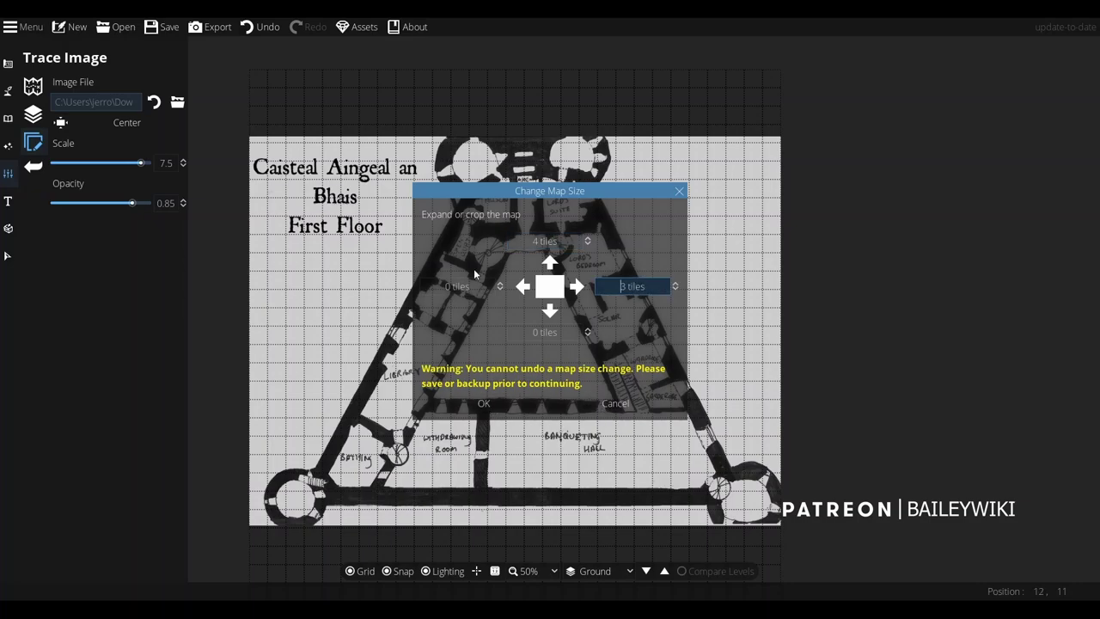
pyautogui.doubleClick(500, 284)
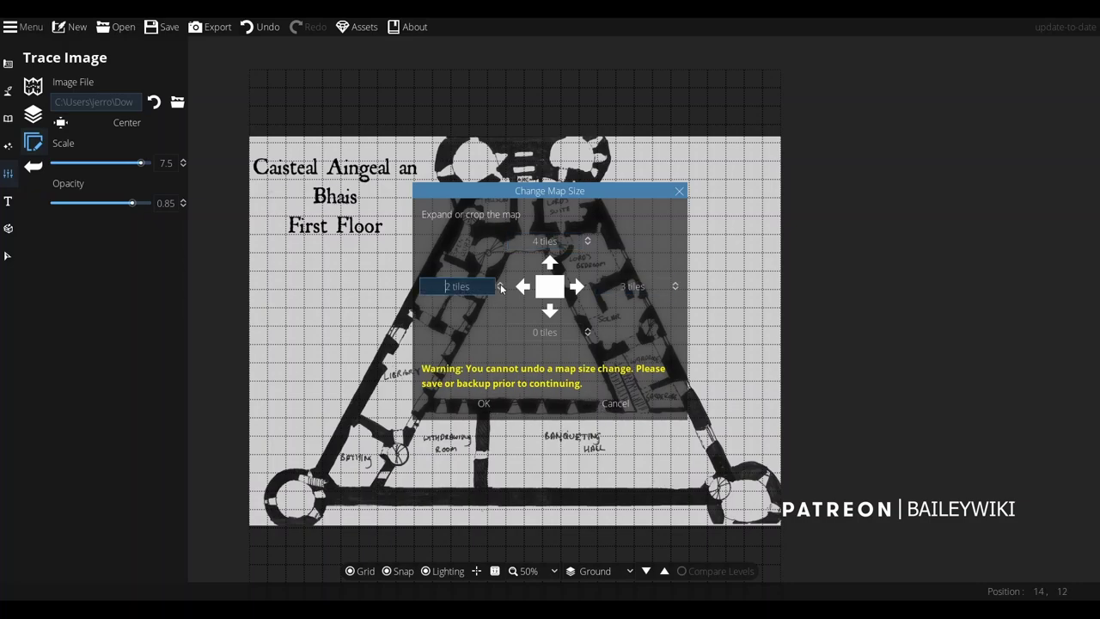
pyautogui.tripleClick(501, 284)
pyautogui.click(500, 284)
pyautogui.tripleClick(676, 284)
pyautogui.doubleClick(675, 283)
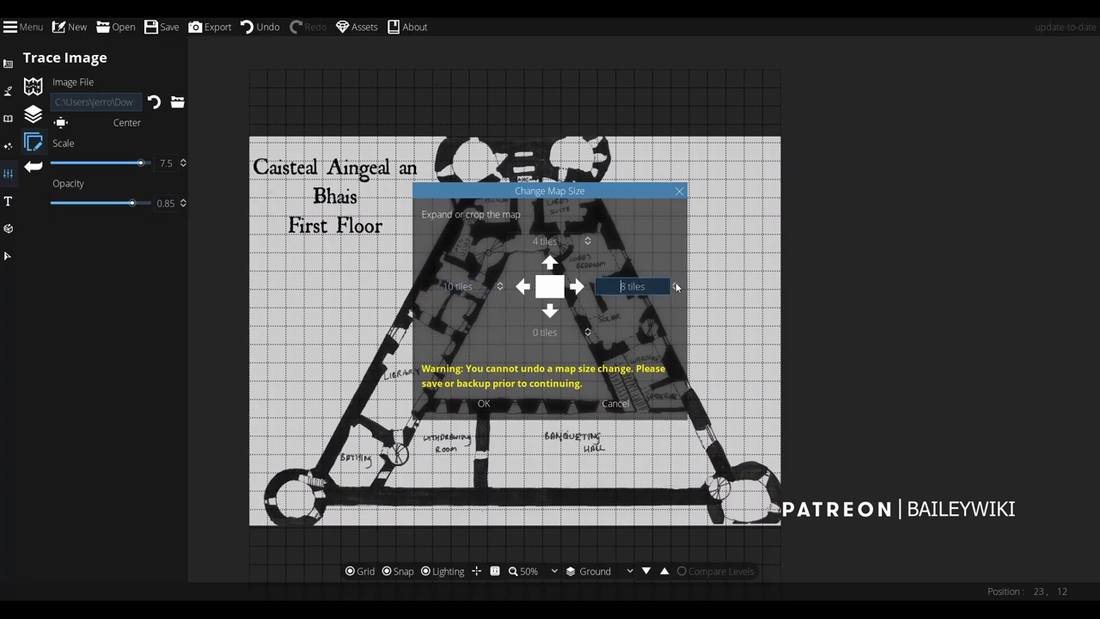
pyautogui.click(588, 330)
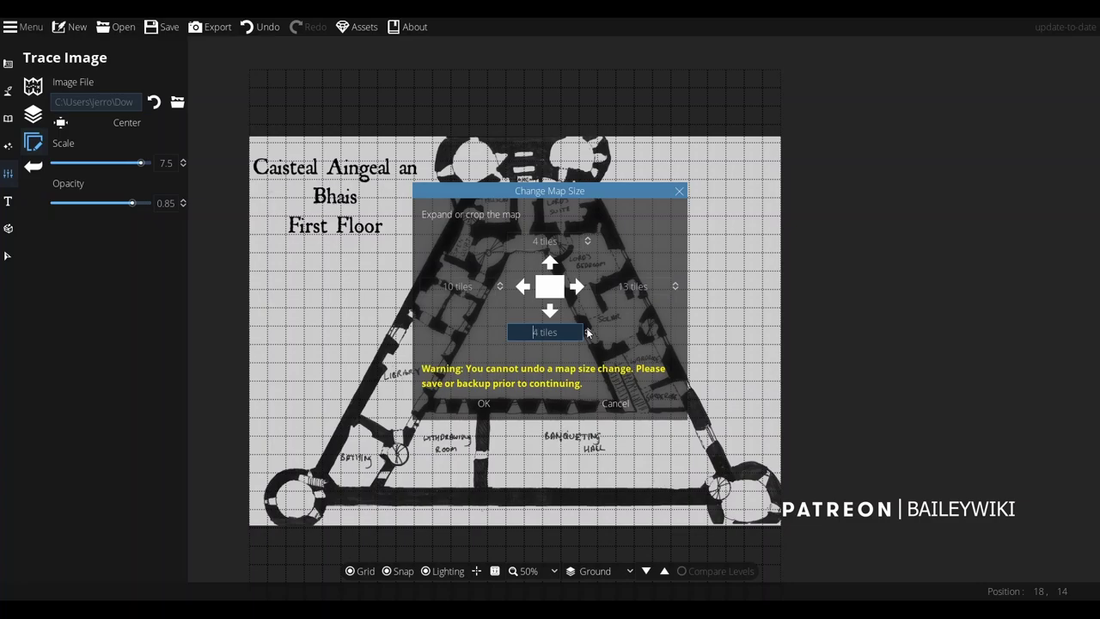
pyautogui.doubleClick(588, 241)
pyautogui.doubleClick(588, 242)
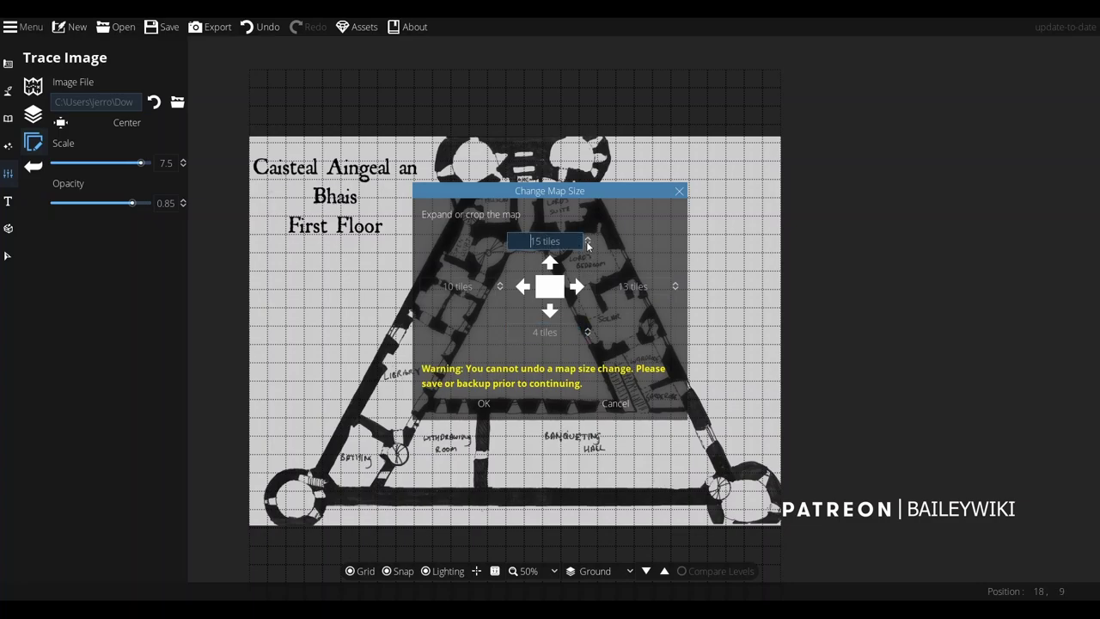
pyautogui.click(500, 406)
# Center the castle trace image on the enlarged map
pyautogui.scroll(-3, 503, 311)
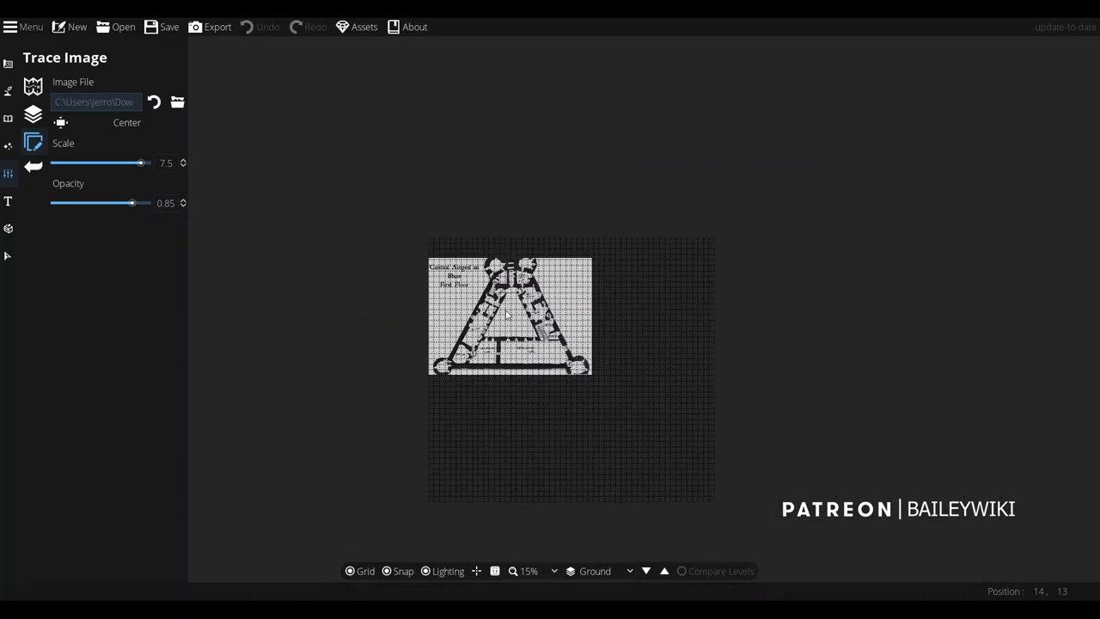
pyautogui.scroll(2, 506, 314)
pyautogui.moveTo(519, 321); pyautogui.dragTo(678, 417)
pyautogui.click(60, 123)
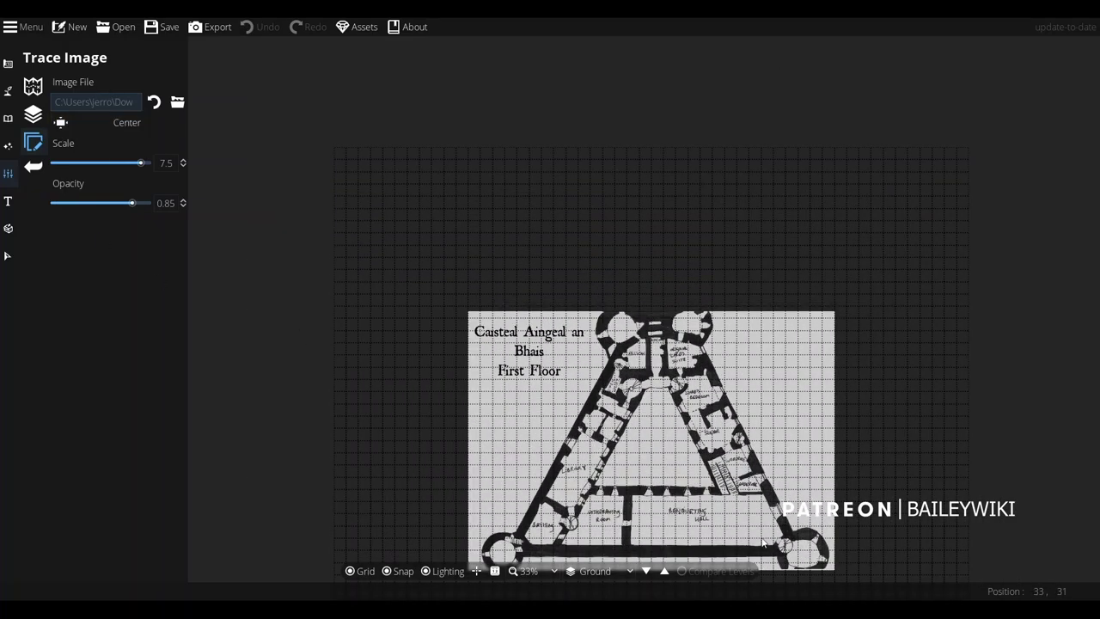
pyautogui.moveTo(886, 521)
pyautogui.mouseDown()
pyautogui.moveTo(842, 273)
pyautogui.moveTo(823, 355)
pyautogui.mouseUp()
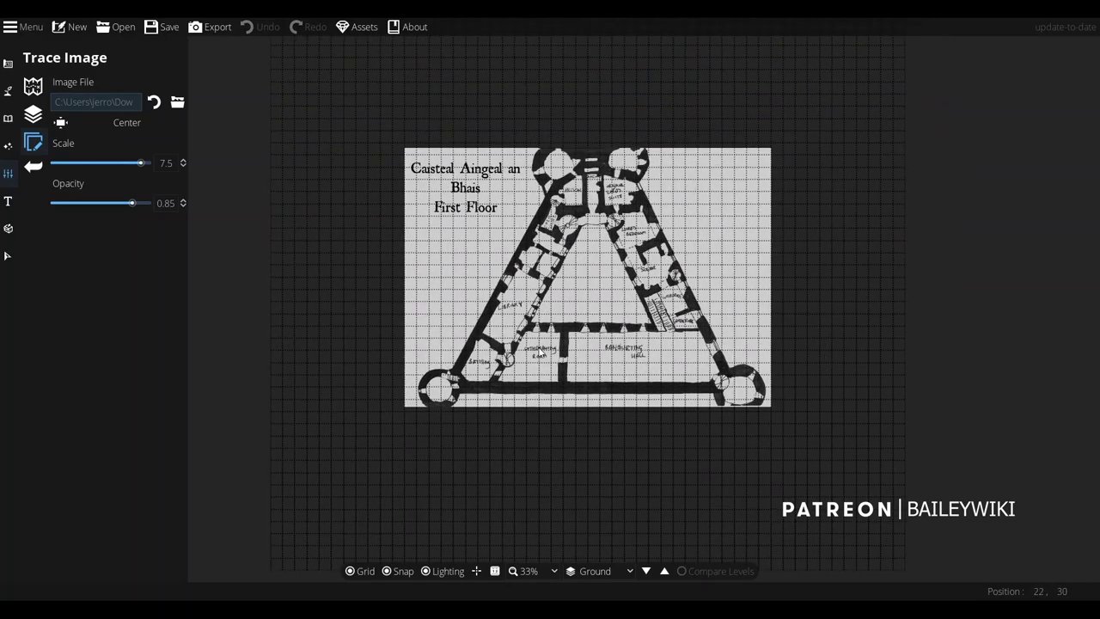
# Enlarge the trace image to a scale of 8.41 and nudge it slightly downward on the grid
pyautogui.scroll(2, 539, 327)
pyautogui.scroll(-2, 544, 300)
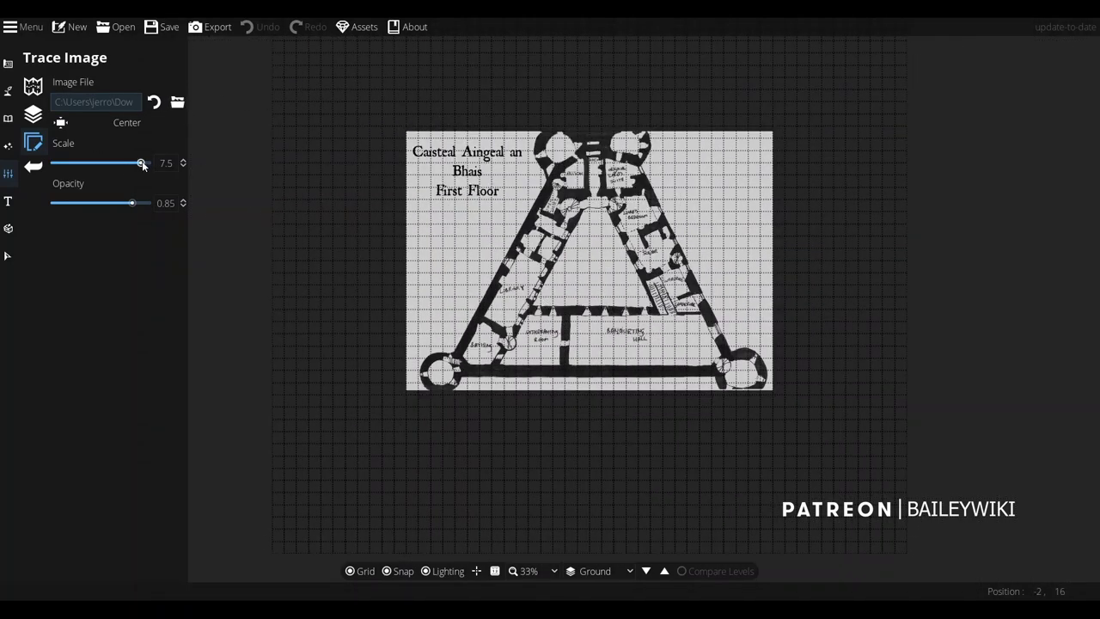
pyautogui.moveTo(142, 162); pyautogui.dragTo(142, 164)
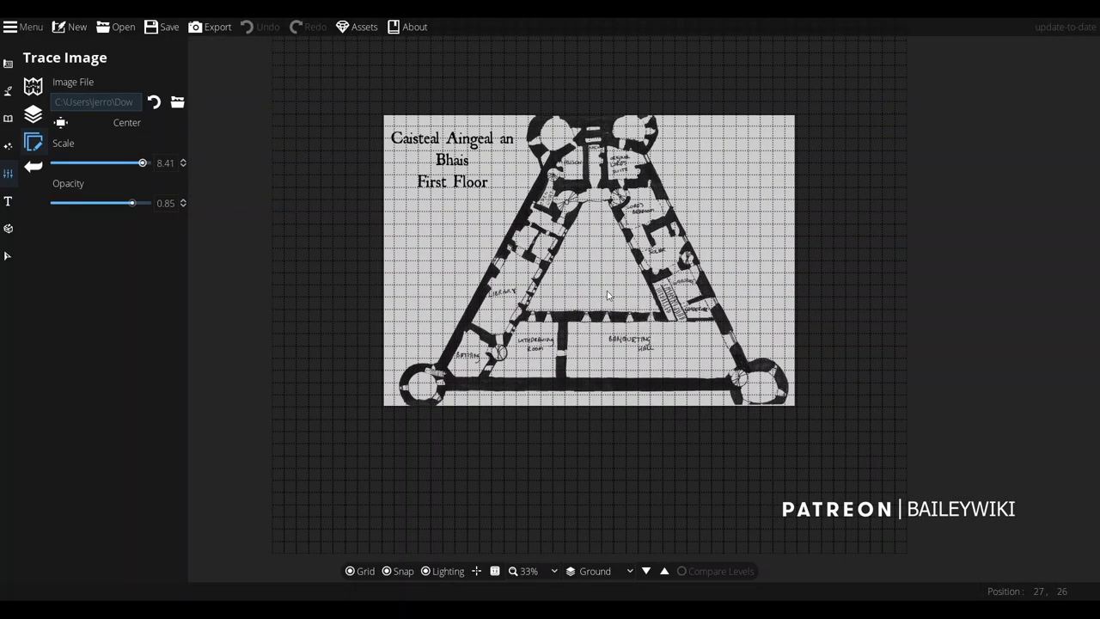
pyautogui.moveTo(608, 295); pyautogui.dragTo(609, 299)
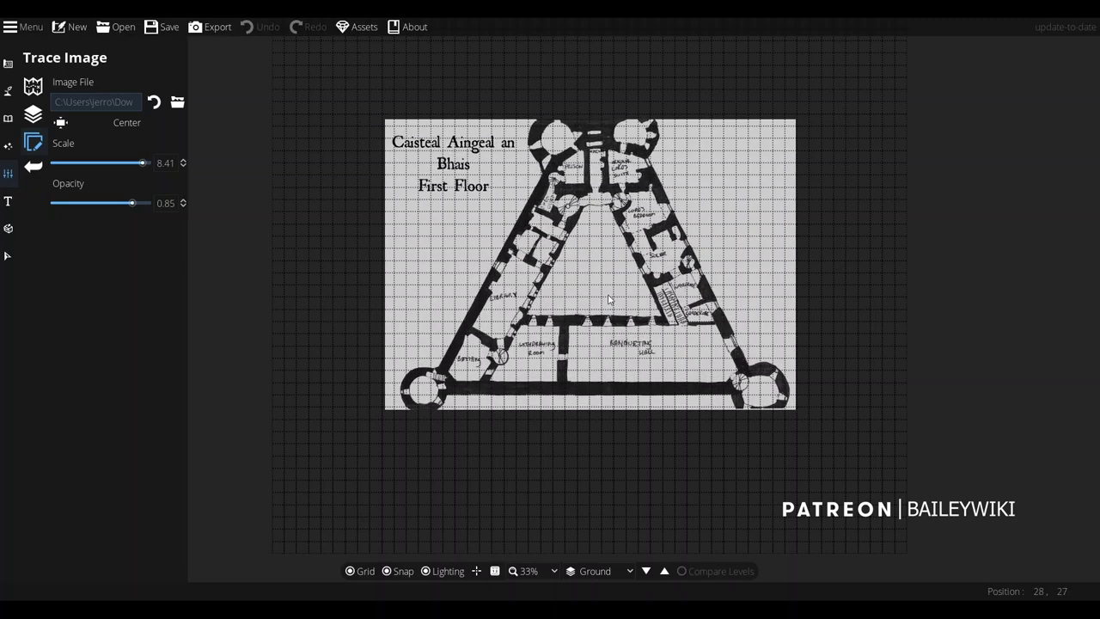
# Choose the Wall Tool and select the tan irregular-stone wall style for tracing the castle walls
pyautogui.click(33, 166)
pyautogui.click(82, 121)
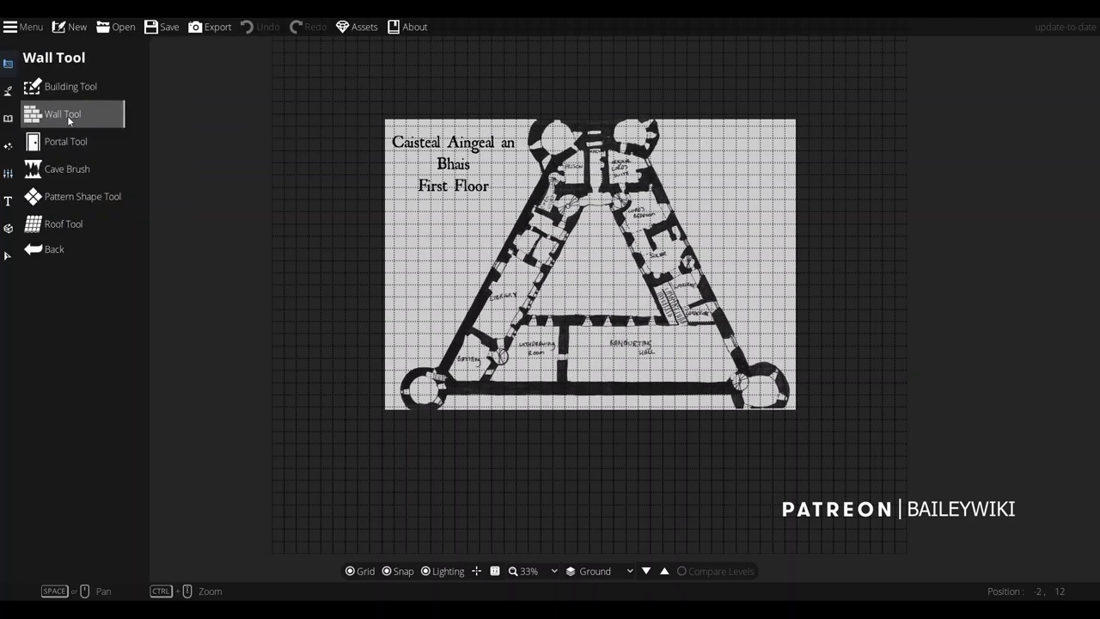
pyautogui.scroll(-12, 125, 399)
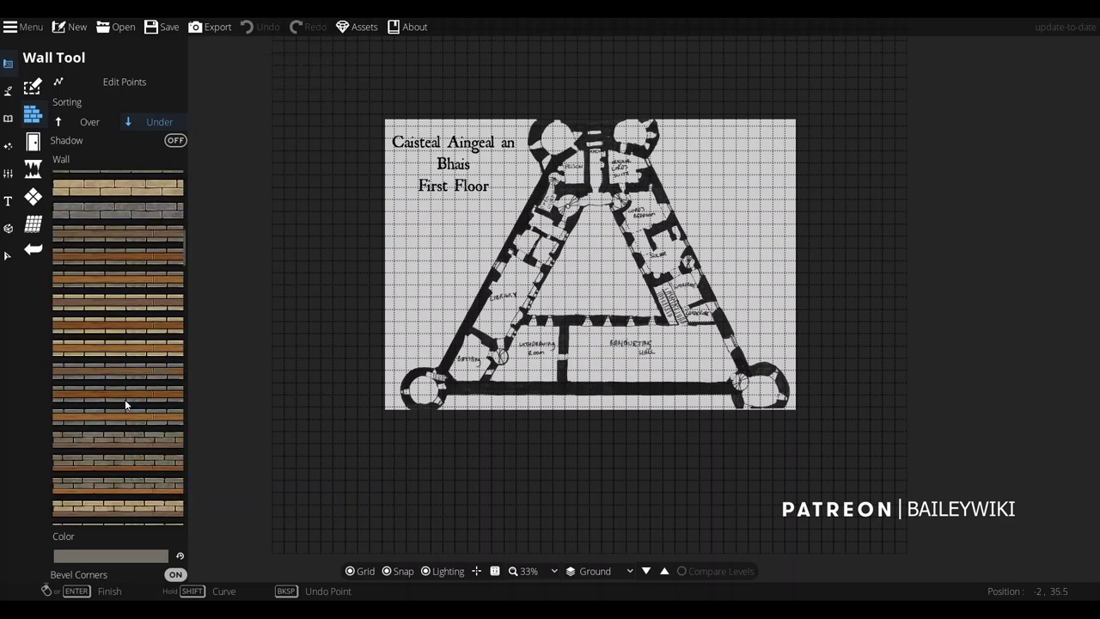
pyautogui.scroll(-10, 125, 398)
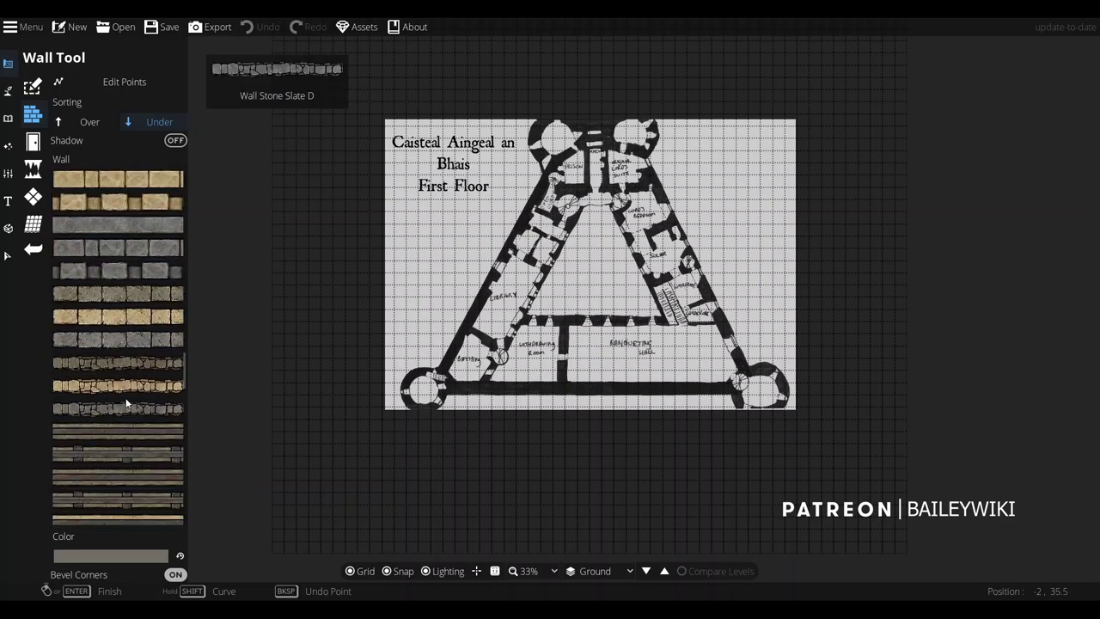
pyautogui.click(137, 364)
pyautogui.click(143, 389)
# Trace the castle's western outer wall from the southwest tower up to the northwest gate tower, including the short bend at its upper end
pyautogui.scroll(4, 420, 391)
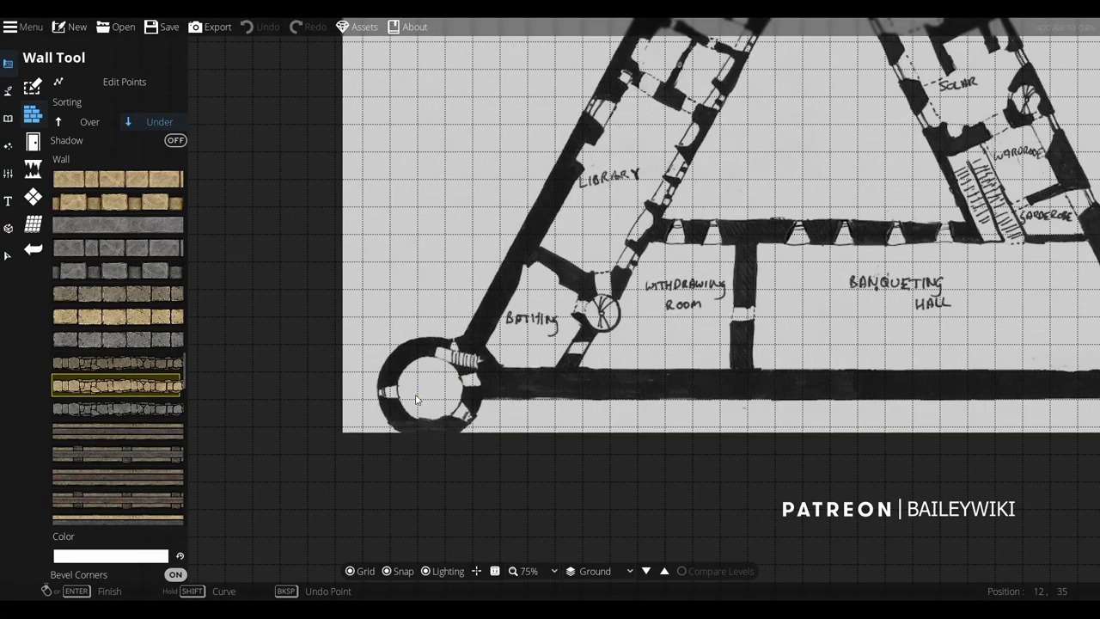
pyautogui.scroll(1, 416, 400)
pyautogui.click(491, 328)
pyautogui.scroll(-4, 649, 69)
pyautogui.moveTo(649, 68); pyautogui.dragTo(494, 385)
pyautogui.scroll(5, 544, 272)
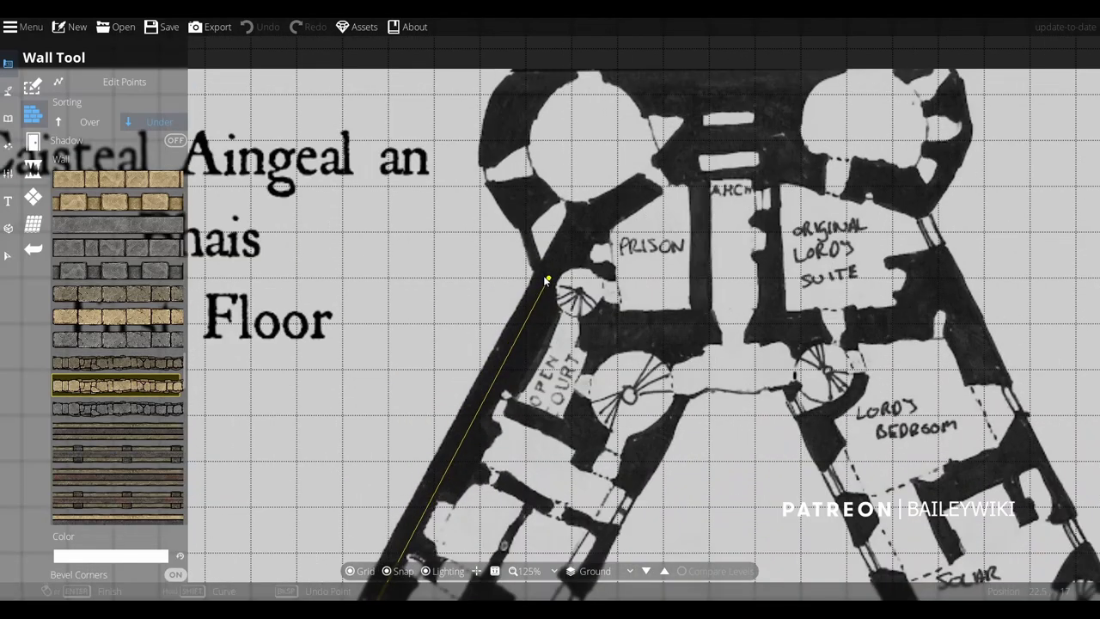
pyautogui.click(528, 228)
pyautogui.rightClick(527, 228)
# Trace the castle's eastern outer wall as a straight run from the northeast gate tower down to the southeast tower
pyautogui.moveTo(562, 228); pyautogui.dragTo(477, 192)
pyautogui.scroll(-2, 778, 199)
pyautogui.moveTo(778, 199); pyautogui.dragTo(647, 204)
pyautogui.scroll(-2, 647, 208)
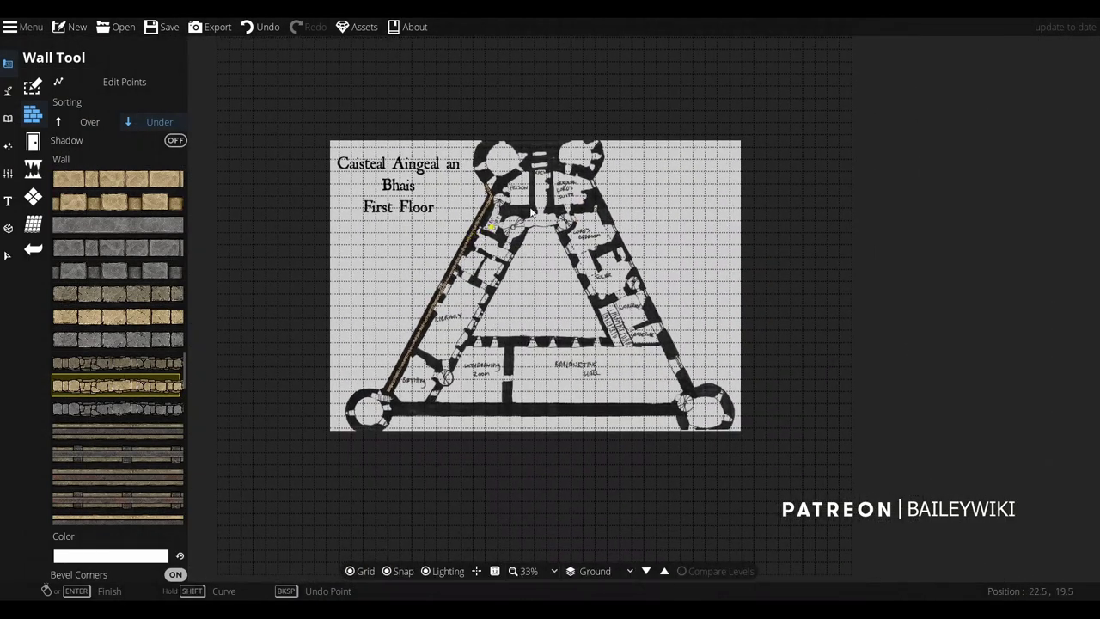
pyautogui.scroll(1, 609, 165)
pyautogui.click(621, 165)
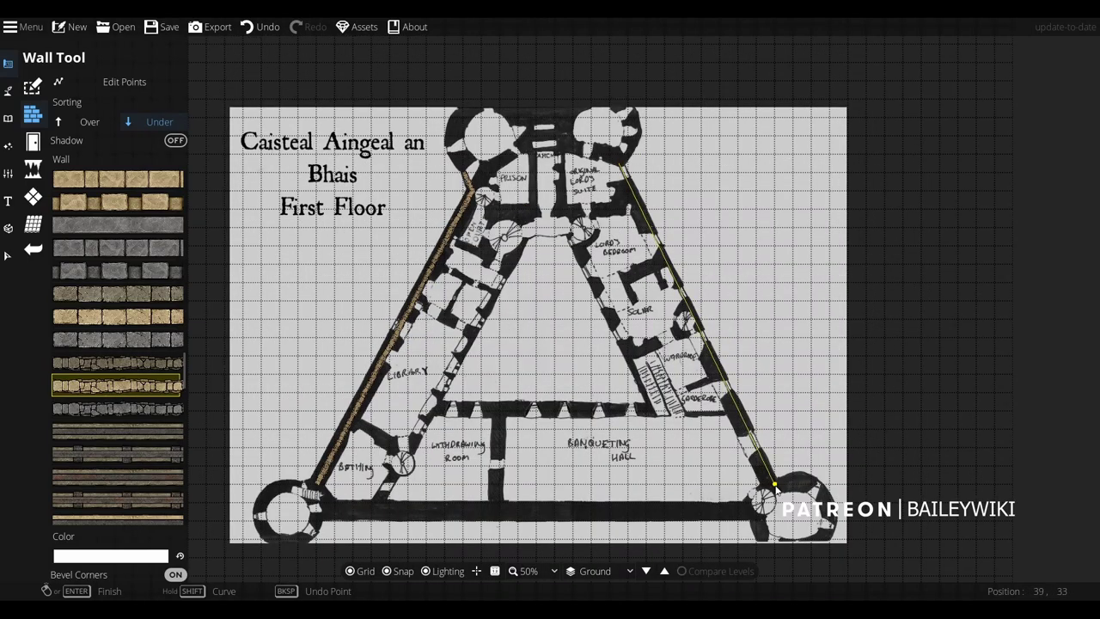
pyautogui.click(775, 486)
# Draw a curved wall around the northwest gate tower, running from the prison round to the middle of the gatehouse
pyautogui.scroll(2, 484, 299)
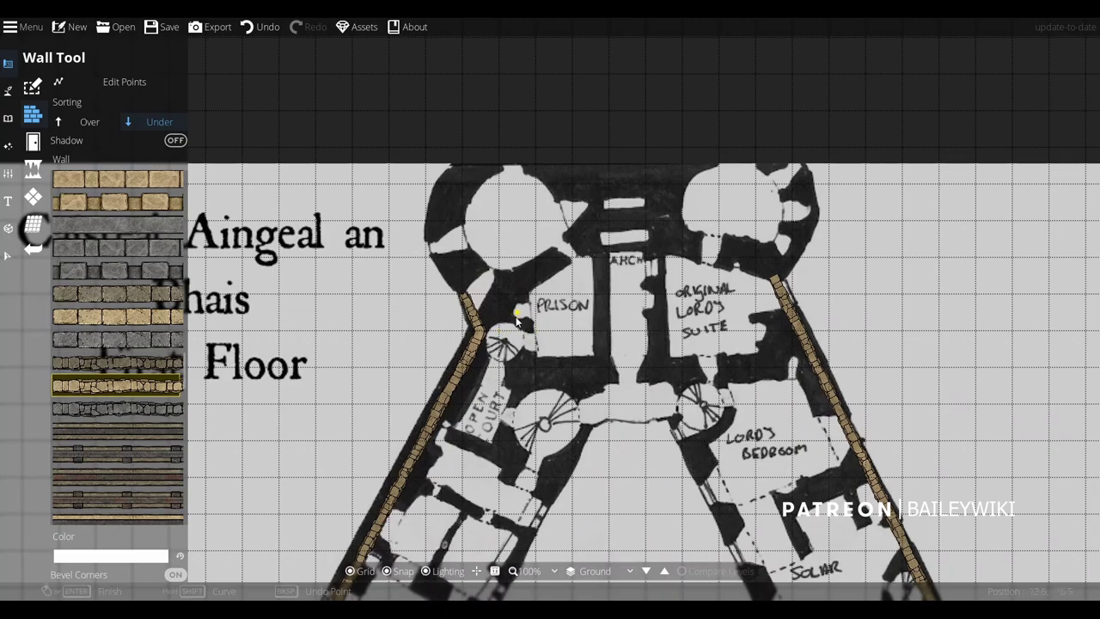
pyautogui.click(519, 311)
pyautogui.keyDown('shift'); pyautogui.click(407, 313); pyautogui.keyUp('shift')
pyautogui.moveTo(482, 203); pyautogui.dragTo(450, 295)
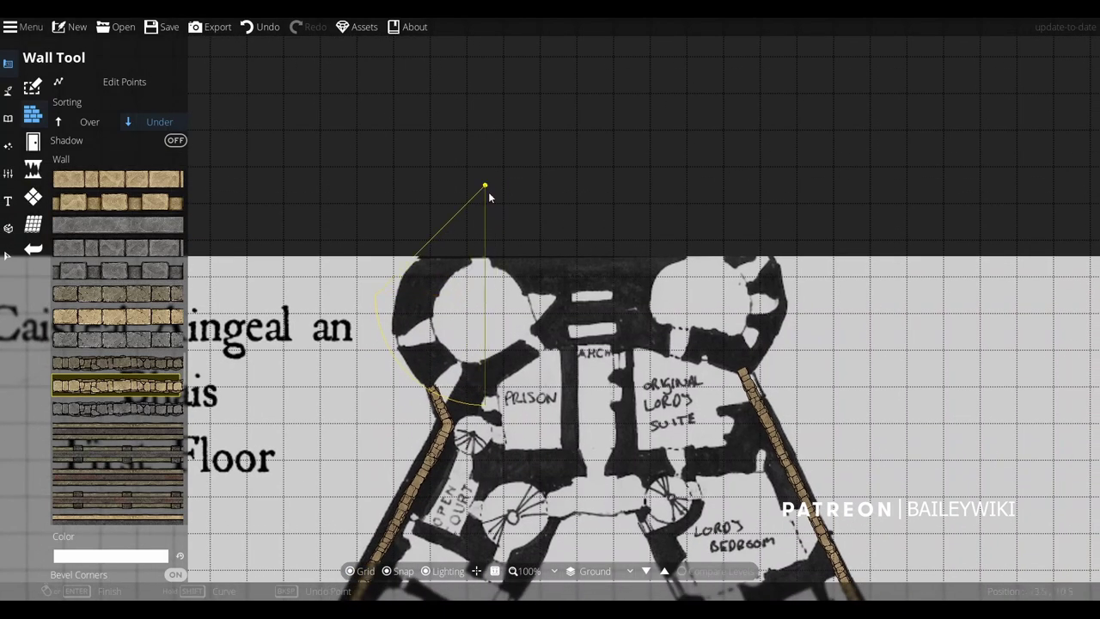
pyautogui.keyDown('shift'); pyautogui.click(488, 192); pyautogui.keyUp('shift')
pyautogui.keyDown('shift'); pyautogui.click(372, 190); pyautogui.keyUp('shift')
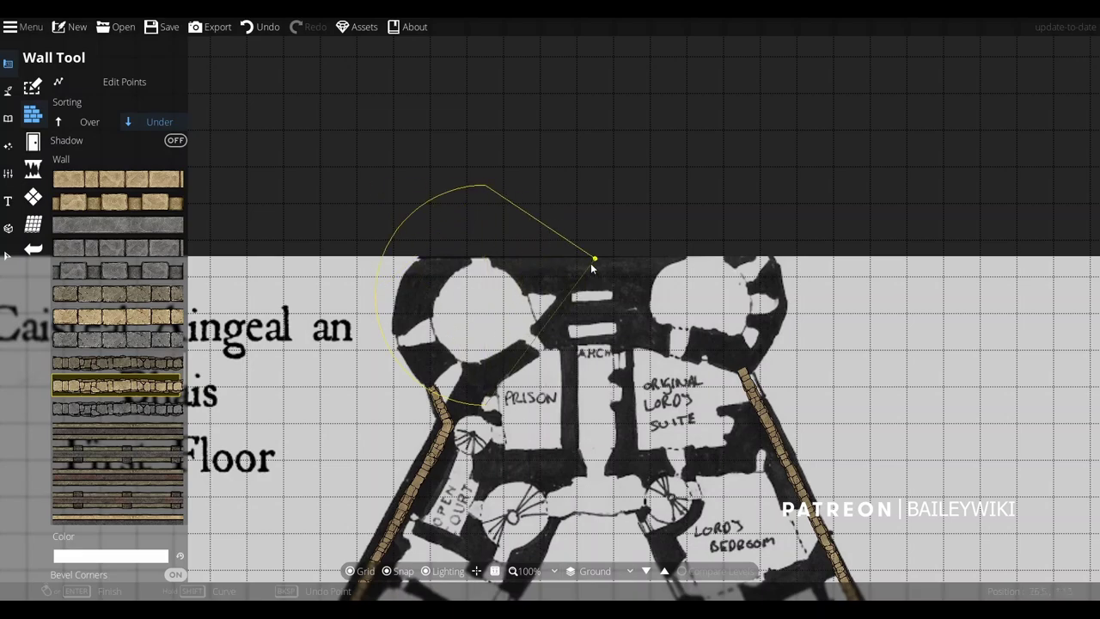
pyautogui.keyDown('shift'); pyautogui.click(593, 294); pyautogui.keyUp('shift')
pyautogui.keyDown('shift'); pyautogui.click(592, 191); pyautogui.keyUp('shift')
pyautogui.rightClick(590, 200)
pyautogui.moveTo(563, 256); pyautogui.dragTo(426, 163)
pyautogui.scroll(-3, 448, 226)
pyautogui.scroll(2, 449, 227)
pyautogui.scroll(-2, 412, 306)
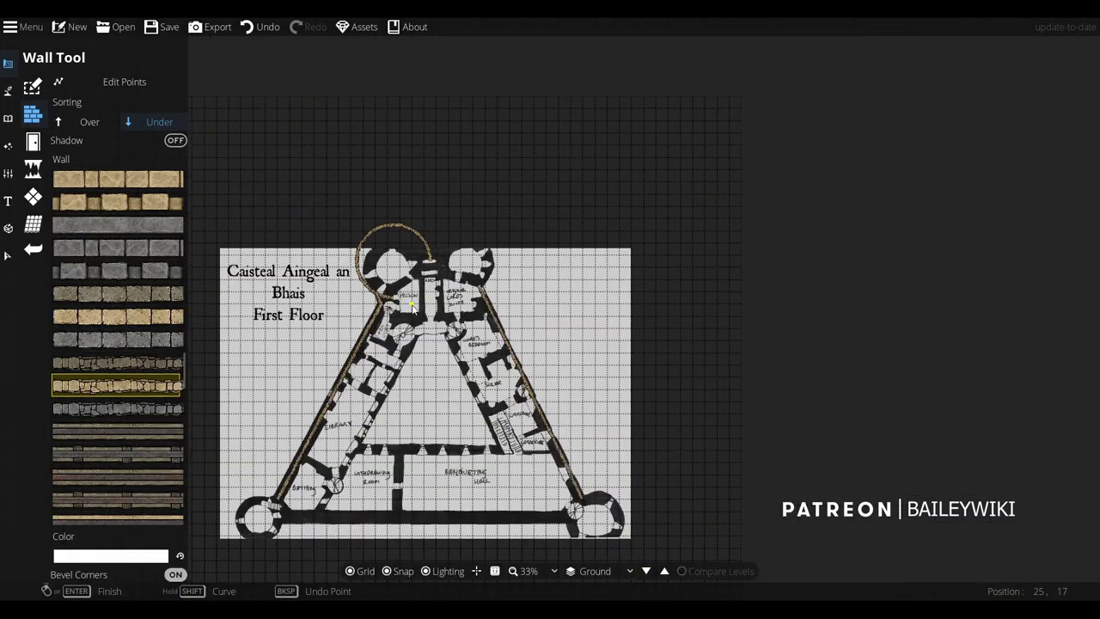
# Draw a matching curved wall around the northeast gate tower, from the lord's suite round to the end of the first tower's curve
pyautogui.scroll(4, 412, 306)
pyautogui.scroll(-3, 412, 305)
pyautogui.scroll(2, 430, 301)
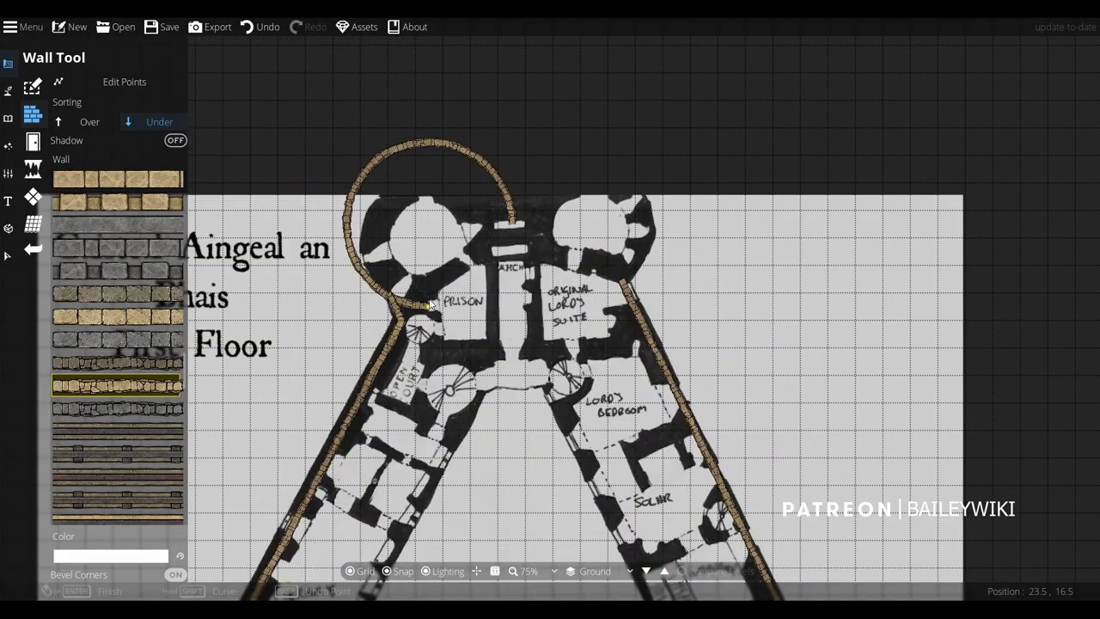
pyautogui.moveTo(465, 300); pyautogui.dragTo(462, 393)
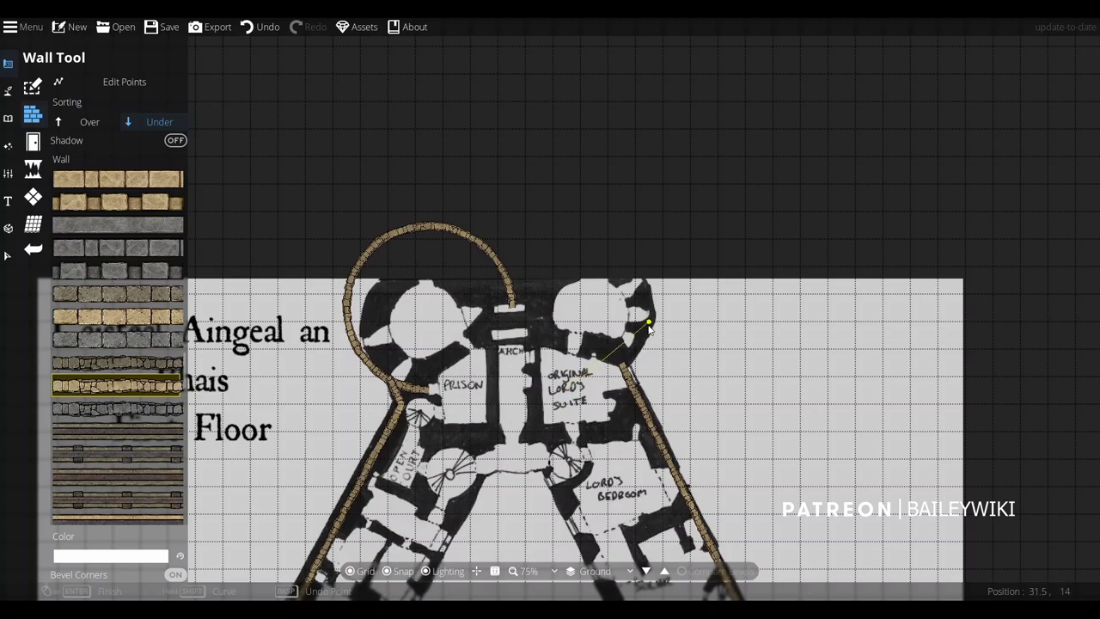
pyautogui.hotkey('ctrl', 'z')
pyautogui.click(679, 310)
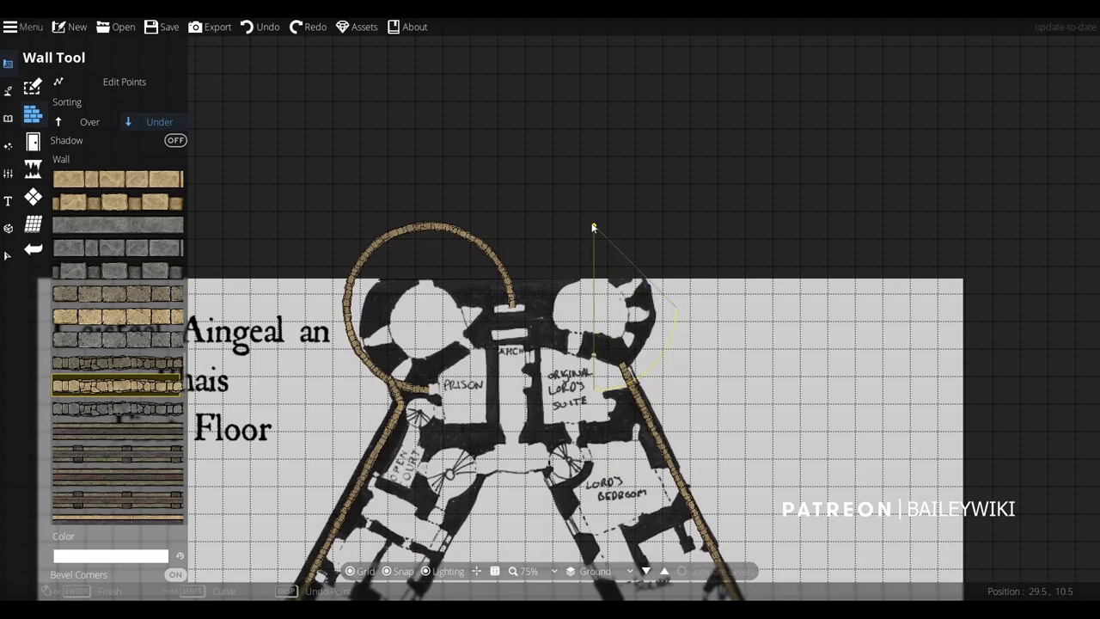
pyautogui.click(593, 228)
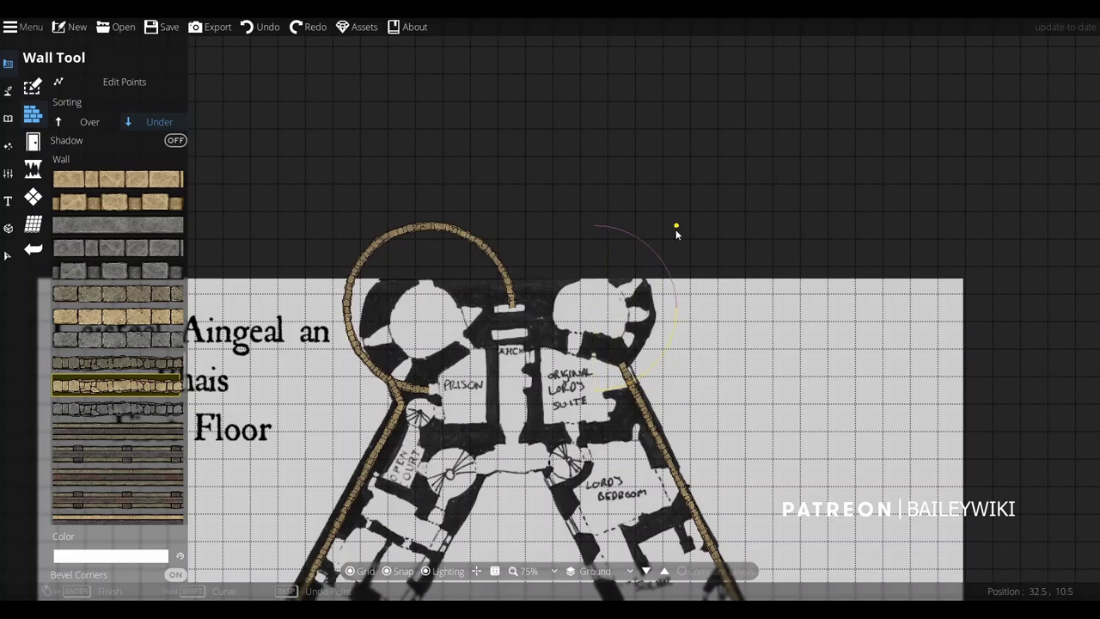
pyautogui.click(514, 308)
pyautogui.rightClick(518, 232)
# Draw a circular wall around the southwest corner tower using curved segments
pyautogui.scroll(-3, 559, 292)
pyautogui.scroll(4, 482, 447)
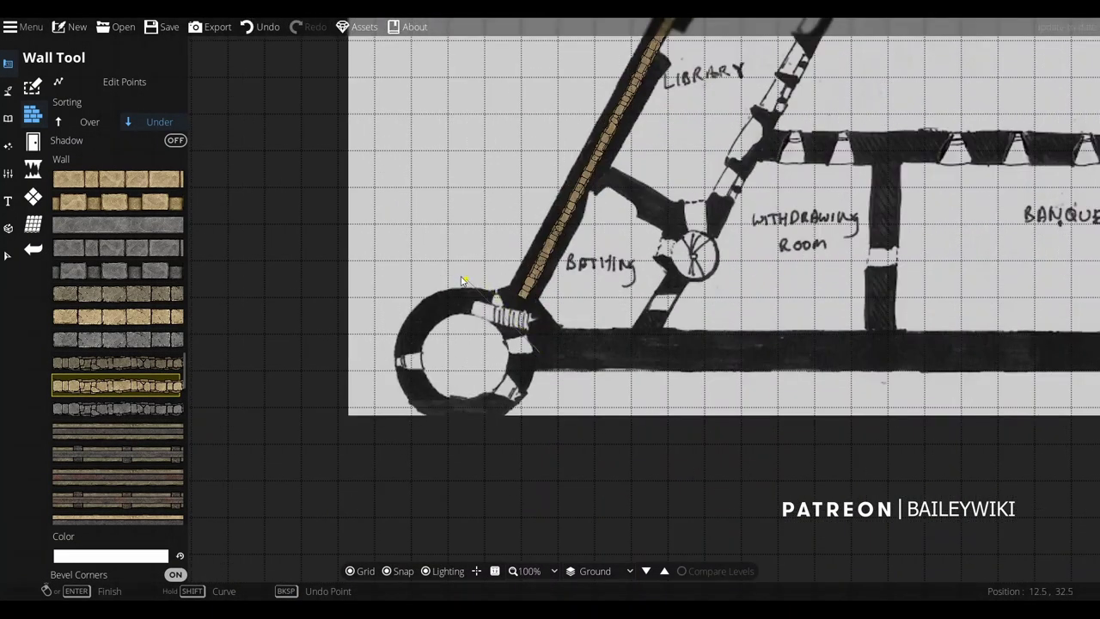
pyautogui.click(466, 277)
pyautogui.keyDown('shift'); pyautogui.click(393, 353); pyautogui.keyUp('shift')
pyautogui.click(462, 429)
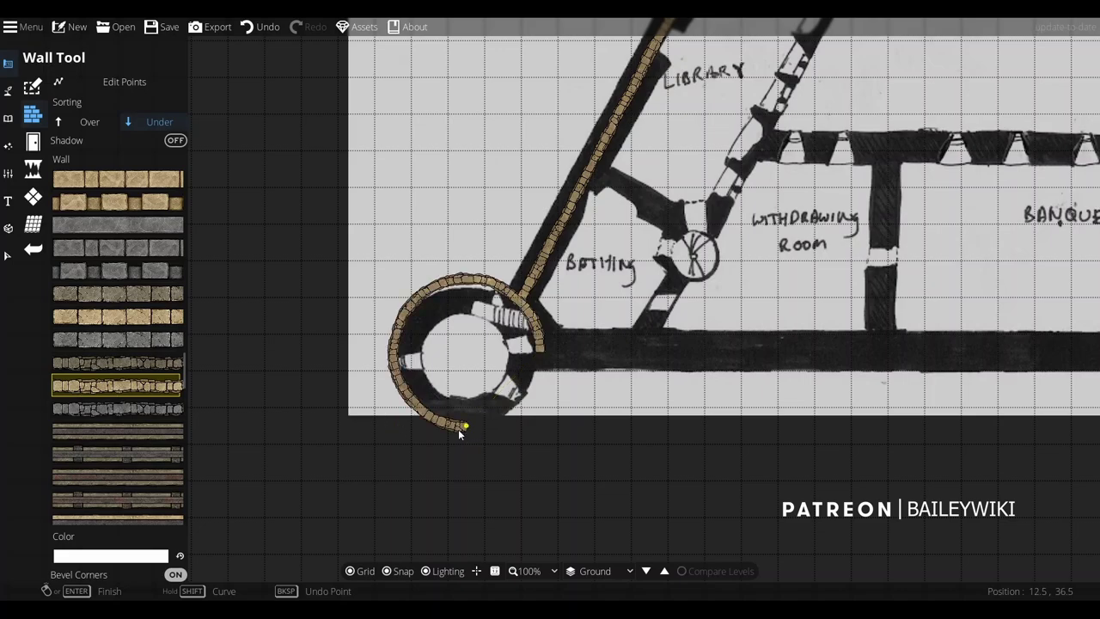
pyautogui.keyDown('shift'); pyautogui.click(543, 426); pyautogui.keyUp('shift')
# Trace the long southern outer wall as a straight run between the southwest and southeast towers
pyautogui.moveTo(937, 422); pyautogui.dragTo(723, 395)
pyautogui.click(328, 327)
pyautogui.moveTo(1085, 332); pyautogui.dragTo(591, 335)
pyautogui.click(655, 328)
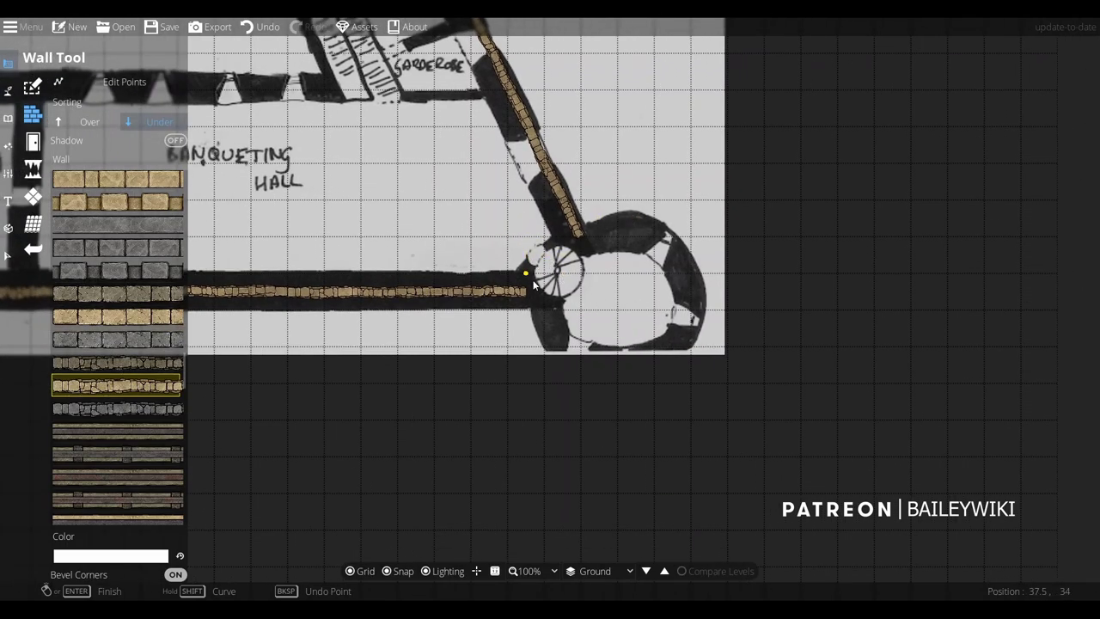
# Draw a circular wall around the southeast corner tower using curved segments
pyautogui.click(599, 232)
pyautogui.keyDown('shift'); pyautogui.click(635, 183); pyautogui.keyUp('shift')
pyautogui.keyDown('shift'); pyautogui.click(521, 180); pyautogui.keyUp('shift')
pyautogui.click(743, 409)
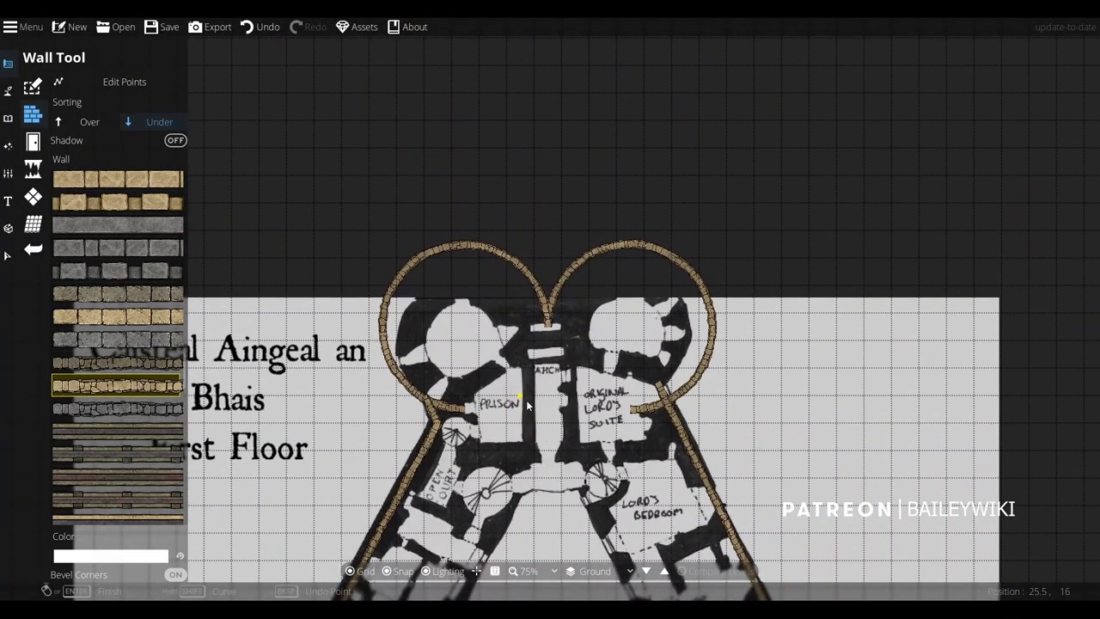
# Edit the points of the two gate tower curves so their inner ends stop short of each other above the gatehouse
pyautogui.scroll(-2, 526, 399)
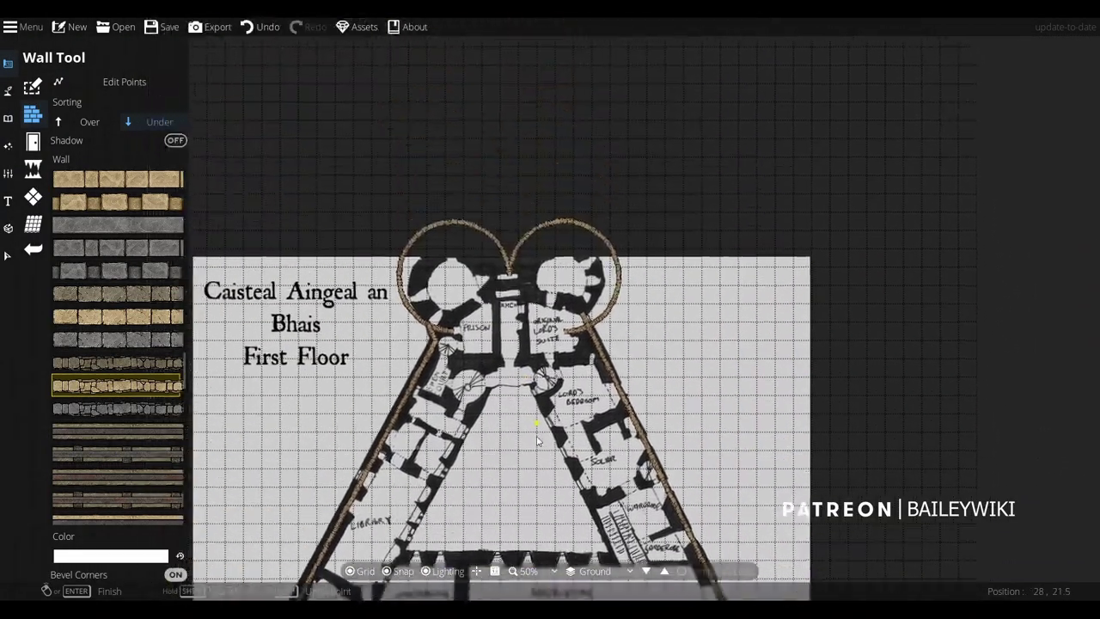
pyautogui.scroll(5, 503, 309)
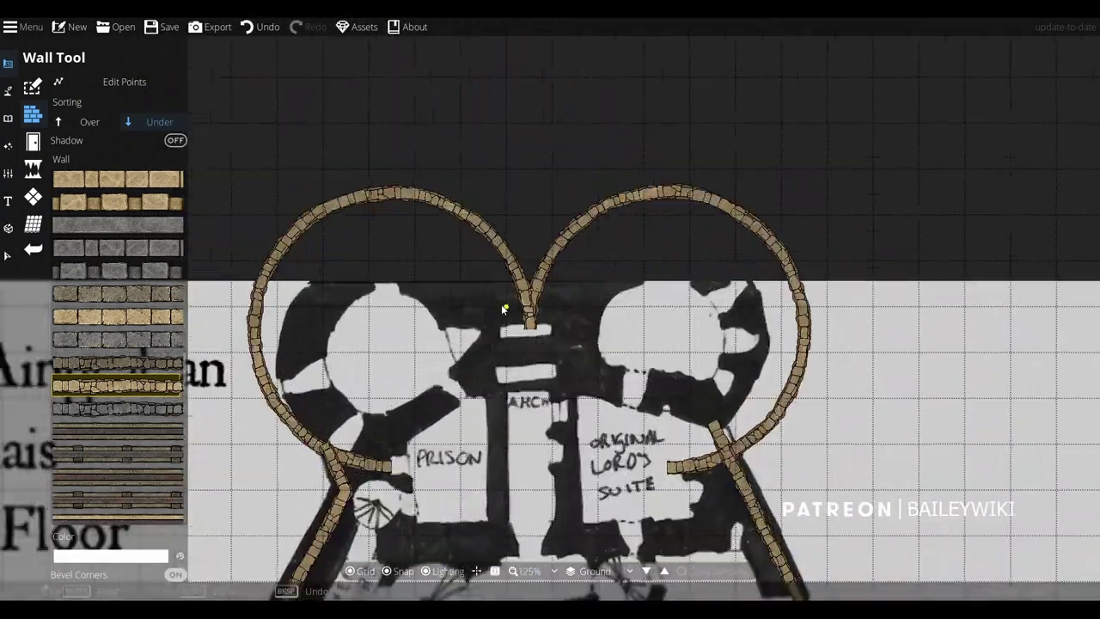
pyautogui.click(125, 82)
pyautogui.click(543, 308)
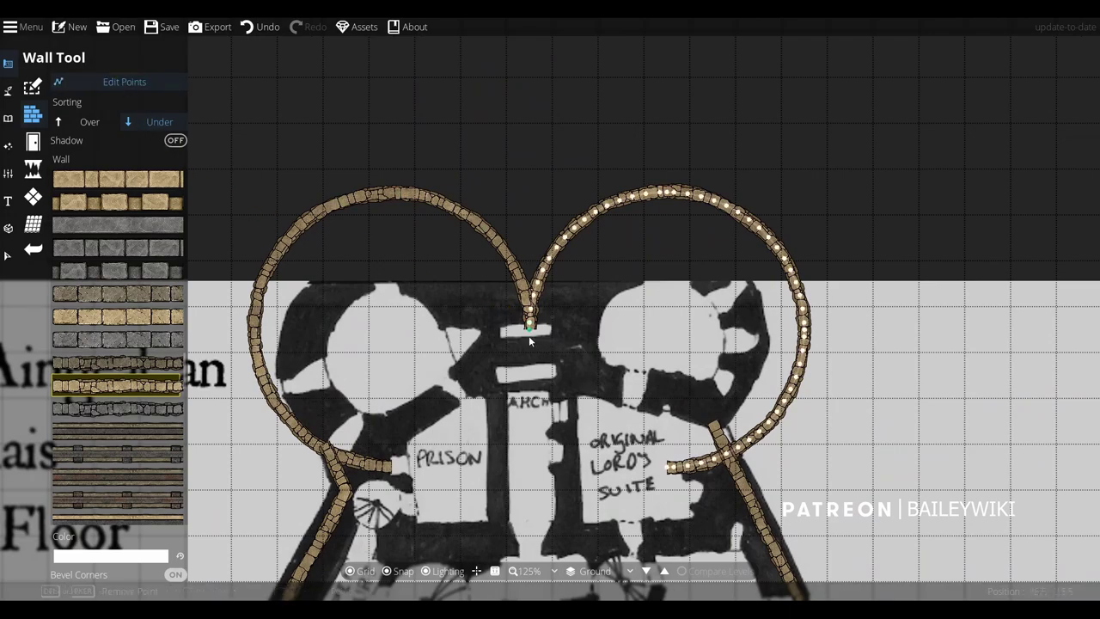
pyautogui.moveTo(530, 341); pyautogui.dragTo(510, 259)
pyautogui.click(523, 297)
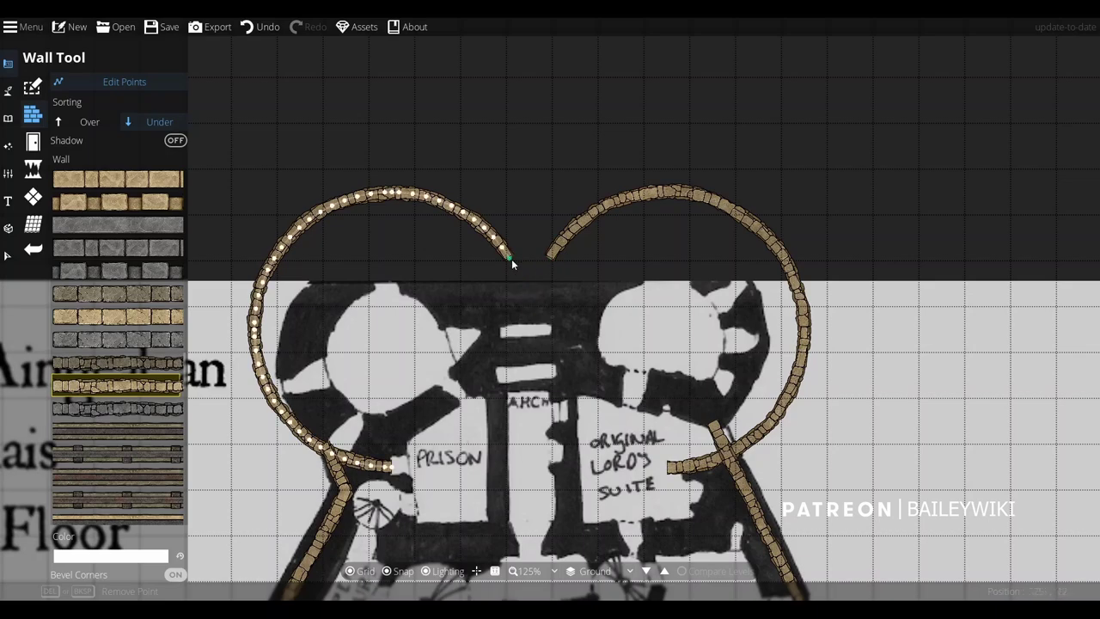
pyautogui.click(516, 273)
# Draw a short straight wall bridging the gap between the two gate tower curves
pyautogui.scroll(1, 516, 274)
pyautogui.click(118, 84)
pyautogui.click(565, 261)
pyautogui.rightClick(567, 262)
# Remove the surplus end points of the northwest tower's curve that run past the outer wall into the prison
pyautogui.scroll(-3, 578, 319)
pyautogui.moveTo(381, 392)
pyautogui.mouseDown()
pyautogui.moveTo(367, 116)
pyautogui.moveTo(335, 315)
pyautogui.mouseUp()
pyautogui.scroll(2, 334, 315)
pyautogui.click(121, 86)
pyautogui.moveTo(548, 454); pyautogui.dragTo(615, 378)
pyautogui.scroll(-2, 603, 334)
pyautogui.scroll(1, 604, 333)
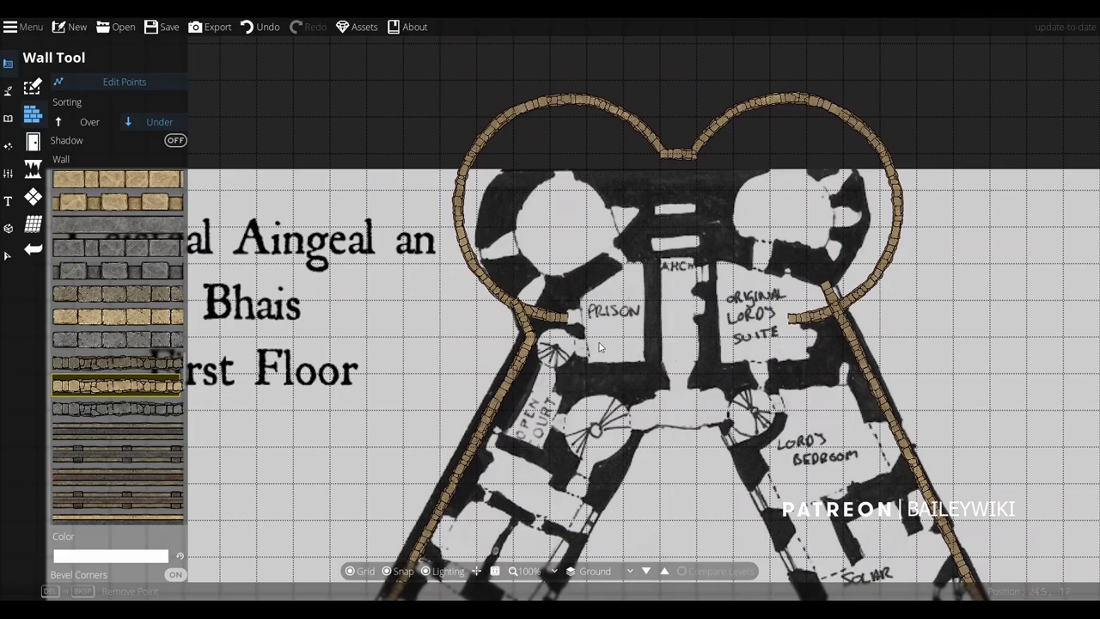
pyautogui.scroll(3, 591, 333)
pyautogui.press('Delete')
pyautogui.press('Delete')
pyautogui.press('Delete')
pyautogui.press('Delete')
pyautogui.press('Delete')
pyautogui.press('Delete')
pyautogui.press('Delete')
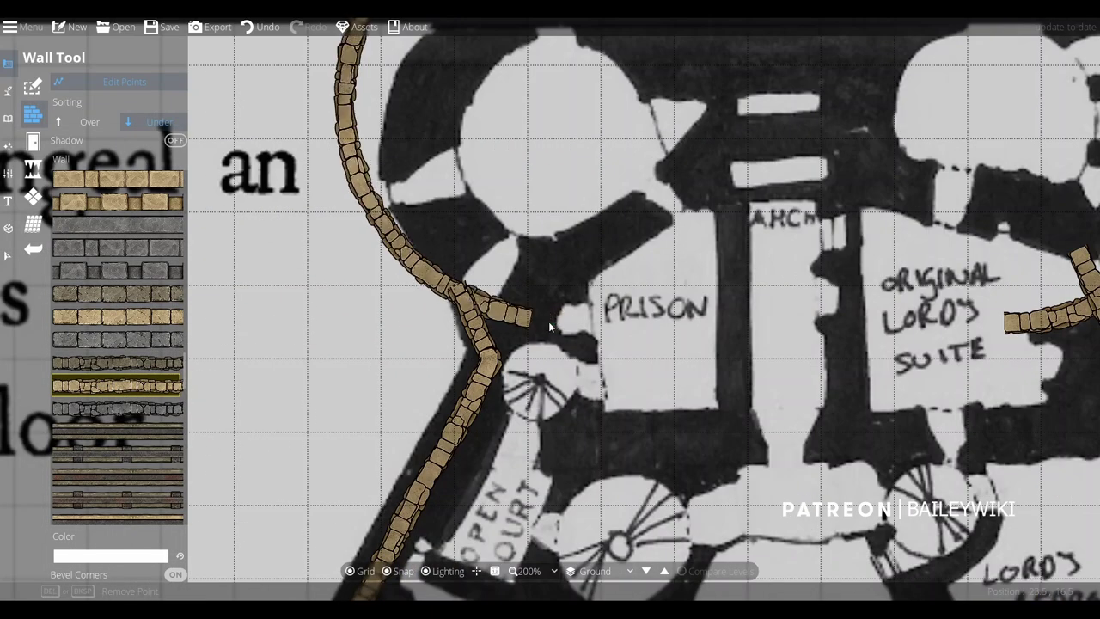
# Trim the northeast tower's curve back to the outer wall, pull the wall's upper end to meet it, and turn grid snapping off
pyautogui.moveTo(966, 370); pyautogui.dragTo(445, 365)
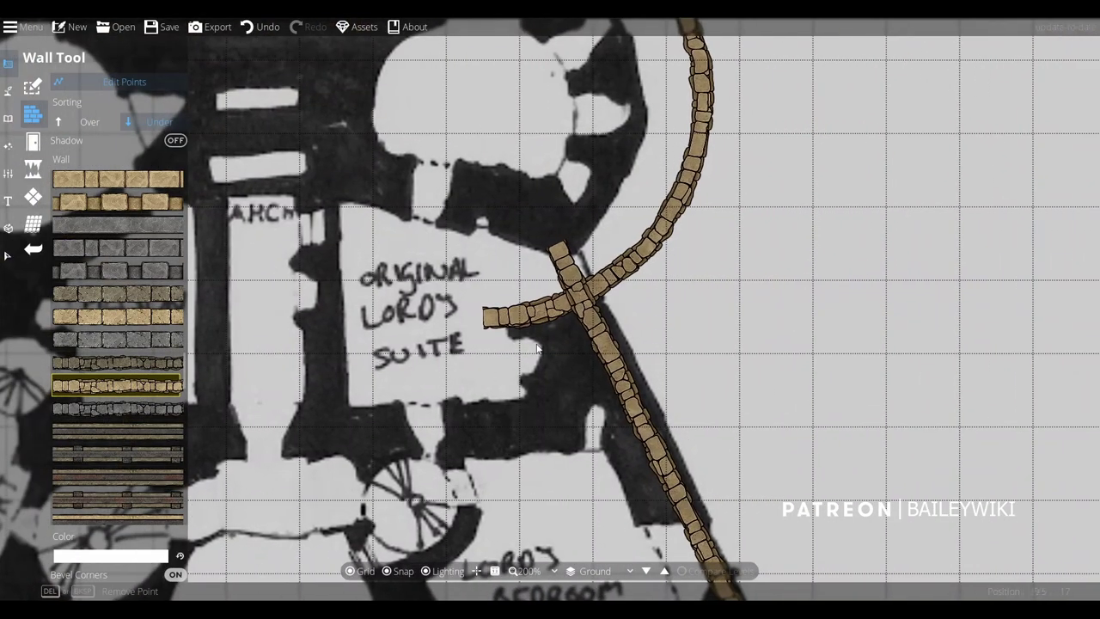
pyautogui.press('Delete')
pyautogui.press('Delete')
pyautogui.press('Delete')
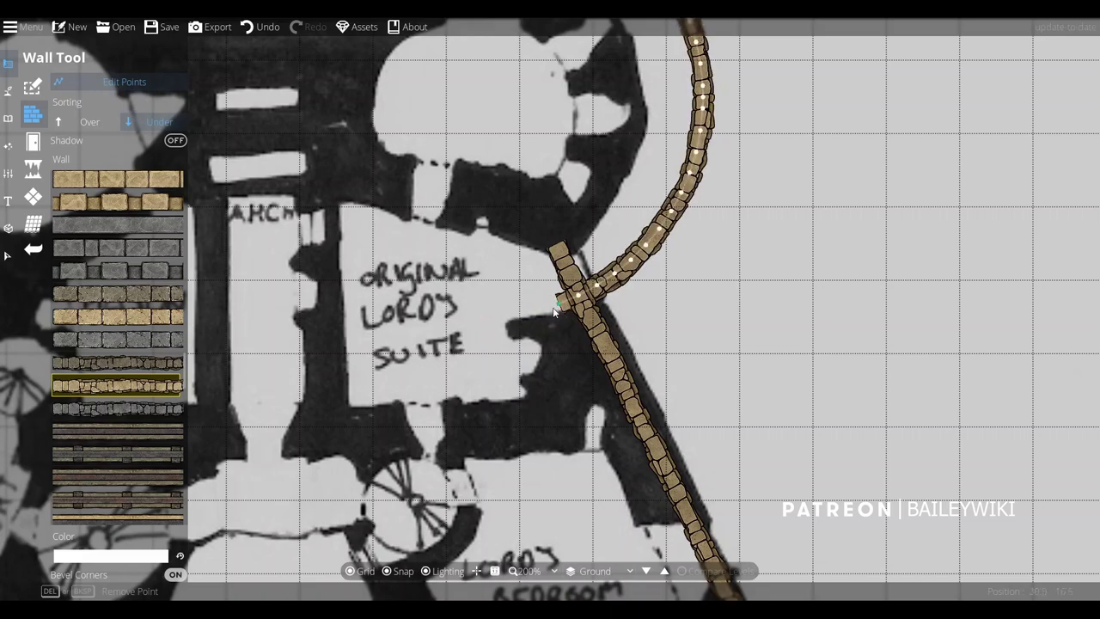
pyautogui.press('Delete')
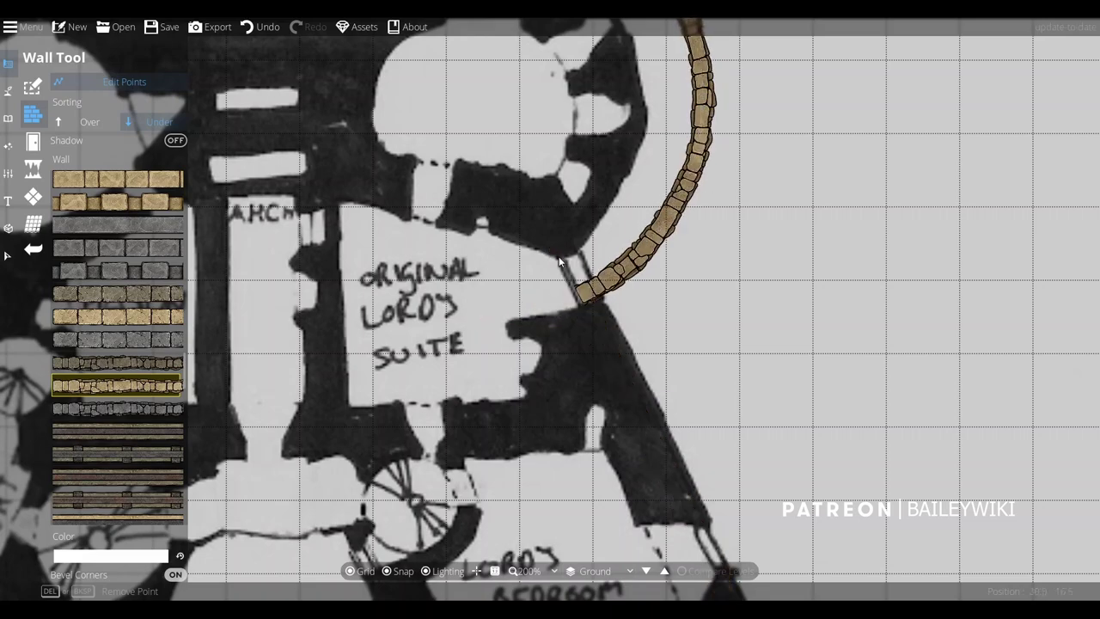
pyautogui.hotkey('ctrl', 'z')
pyautogui.scroll(-1, 594, 322)
pyautogui.moveTo(578, 289); pyautogui.dragTo(587, 294)
pyautogui.press('s')
# Shorten the eastern outer wall so its lower end stops at the southeast tower's circular wall
pyautogui.press('Delete')
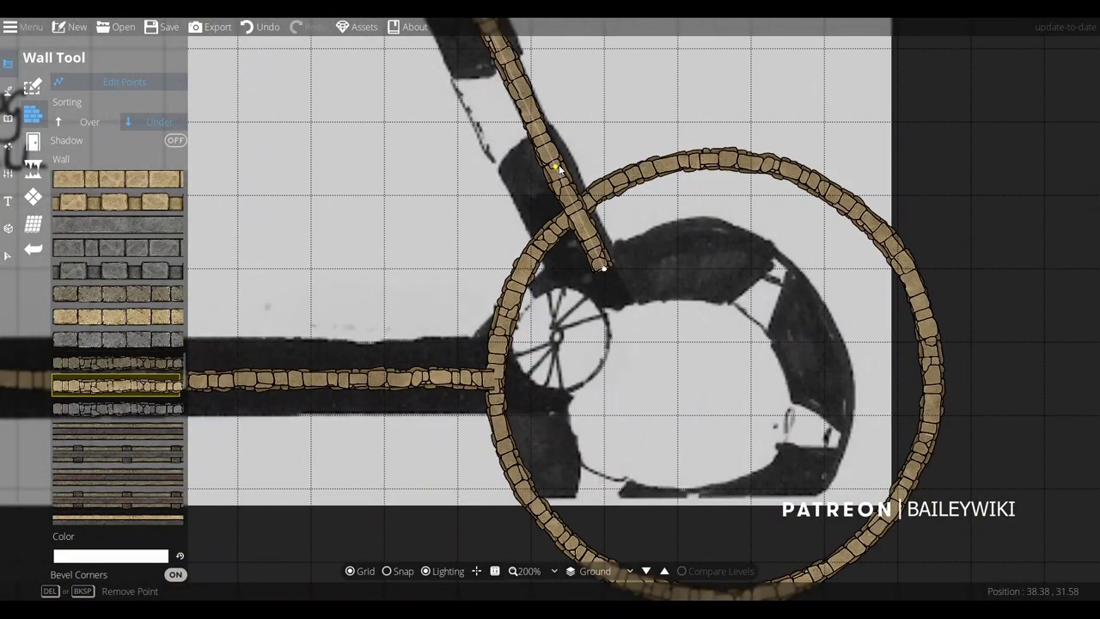
pyautogui.moveTo(559, 166); pyautogui.dragTo(574, 211)
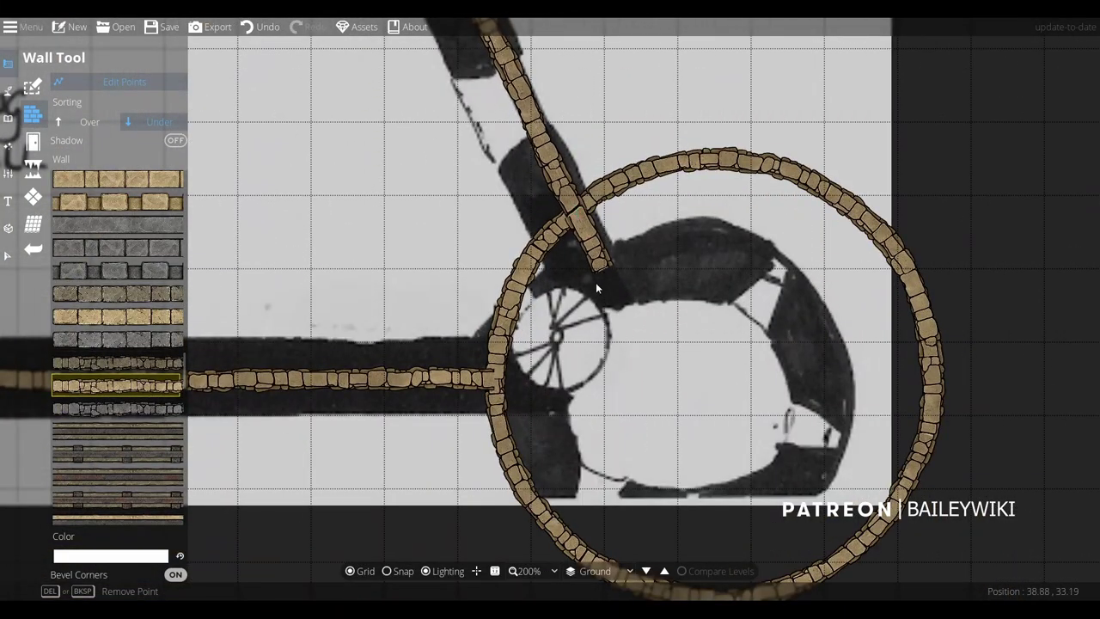
pyautogui.press('Delete')
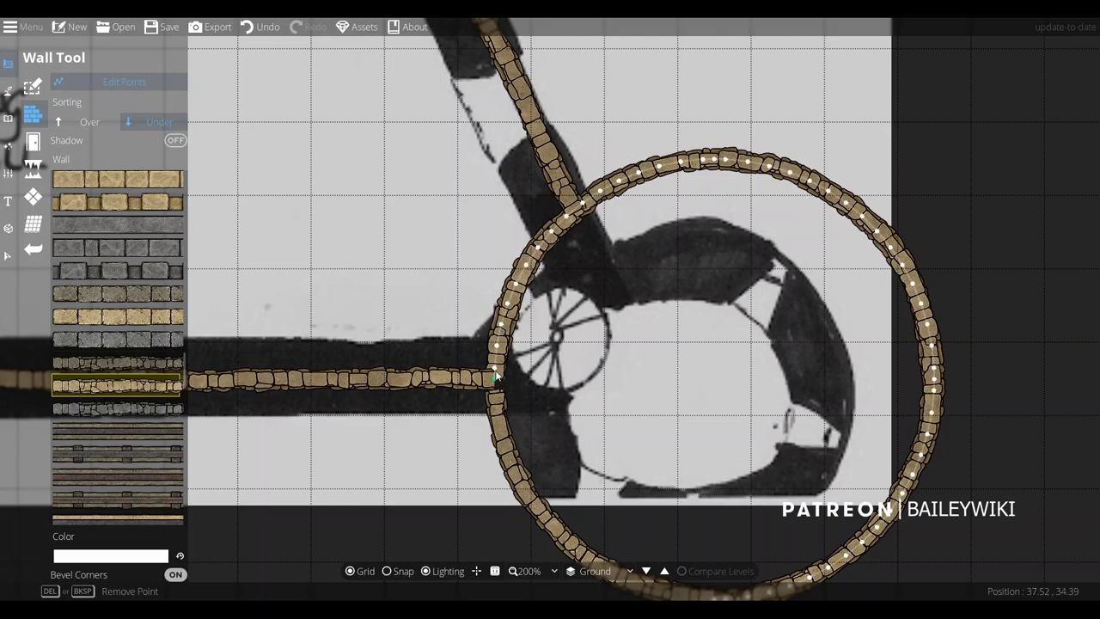
# Delete the points of the southeast tower's circle between the southern and eastern walls to open the tower towards the interior
pyautogui.press('Delete')
pyautogui.press('Delete')
pyautogui.press('Delete')
pyautogui.press('Delete')
pyautogui.press('Delete')
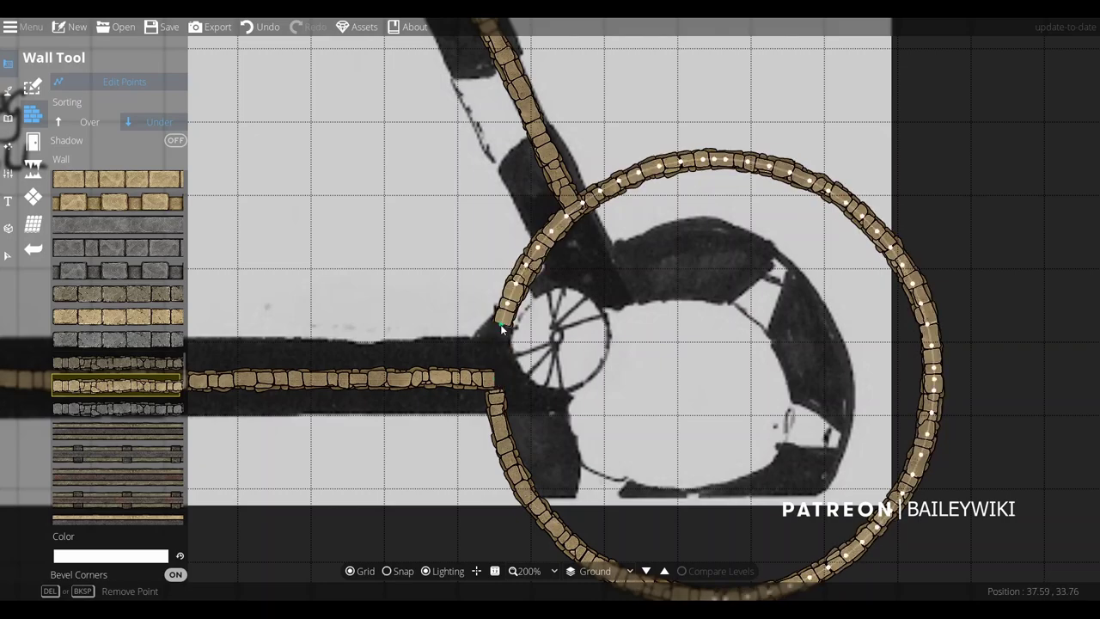
pyautogui.moveTo(512, 288); pyautogui.dragTo(550, 239)
pyautogui.press('Delete')
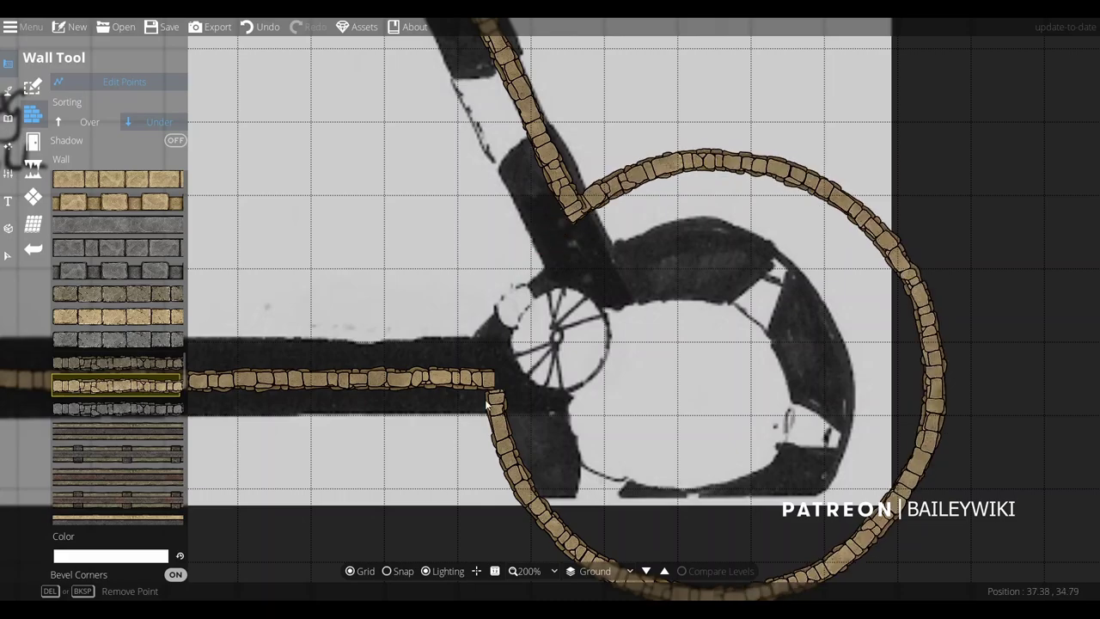
pyautogui.press('Delete')
# Pull the southern wall's west end clear of the southwest tower and delete the circle's points between the southern and western walls
pyautogui.scroll(-2, 388, 221)
pyautogui.moveTo(388, 221); pyautogui.dragTo(912, 328)
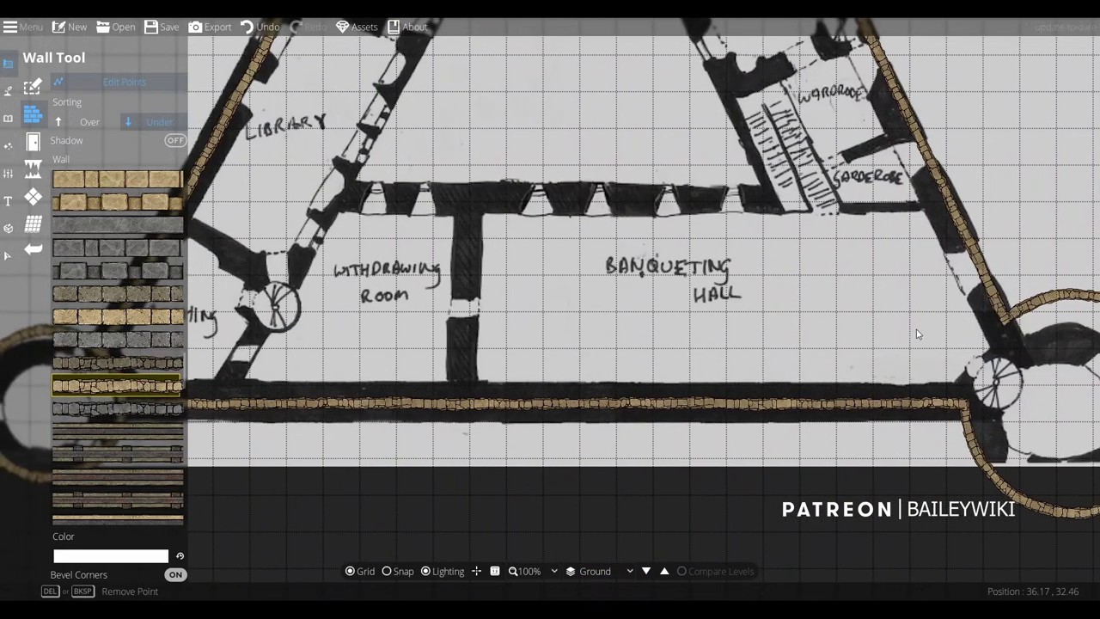
pyautogui.moveTo(206, 360); pyautogui.dragTo(668, 371)
pyautogui.scroll(2, 565, 409)
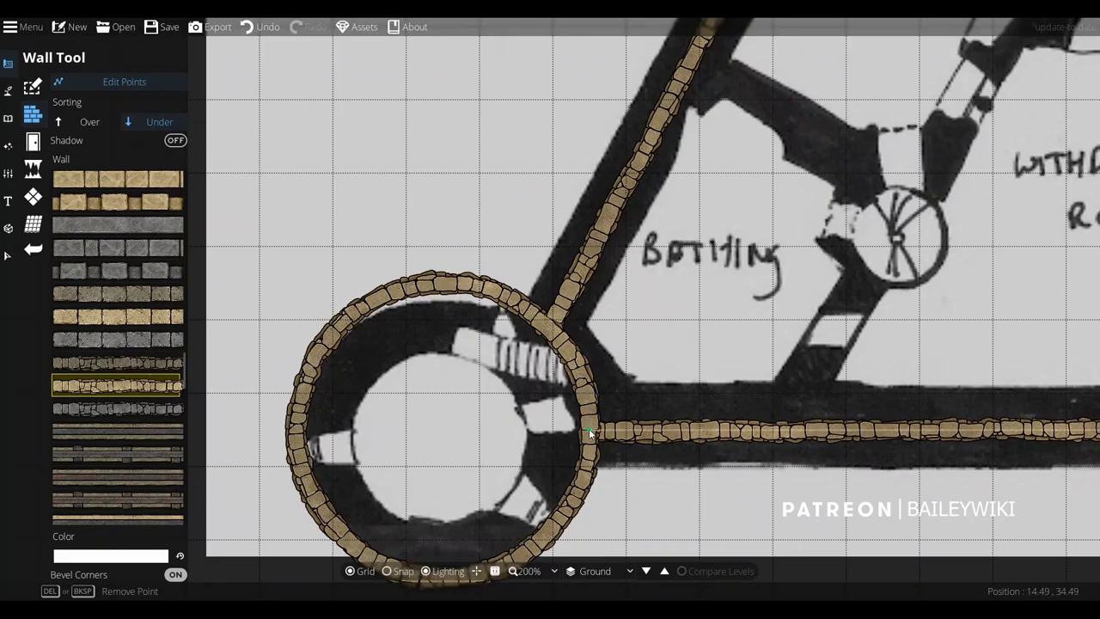
pyautogui.moveTo(592, 430); pyautogui.dragTo(626, 430)
pyautogui.press('s')
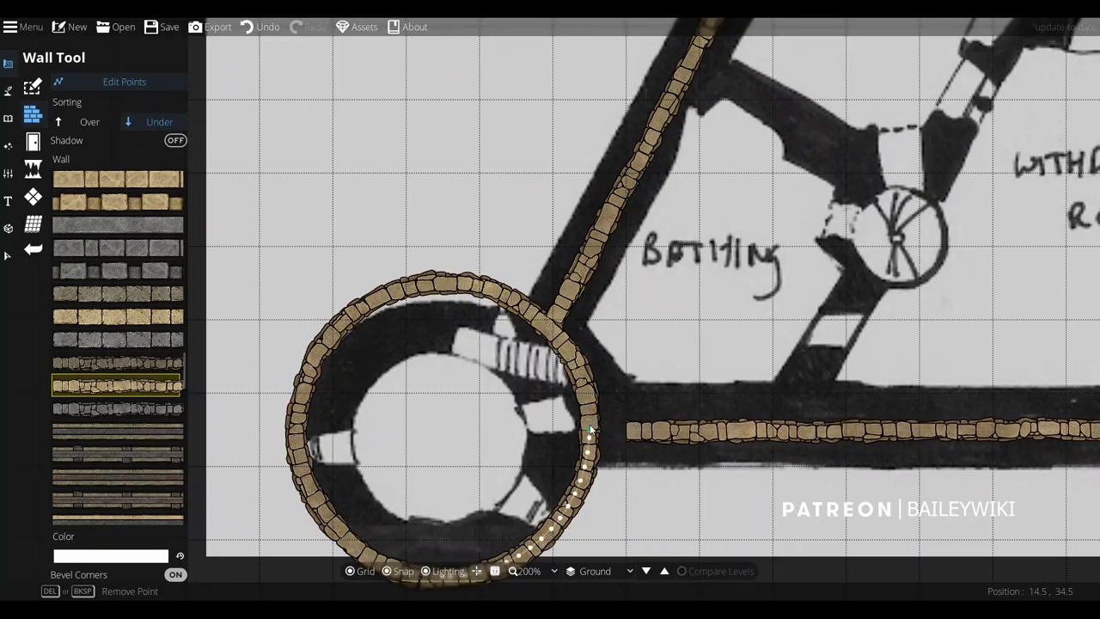
pyautogui.press('Delete')
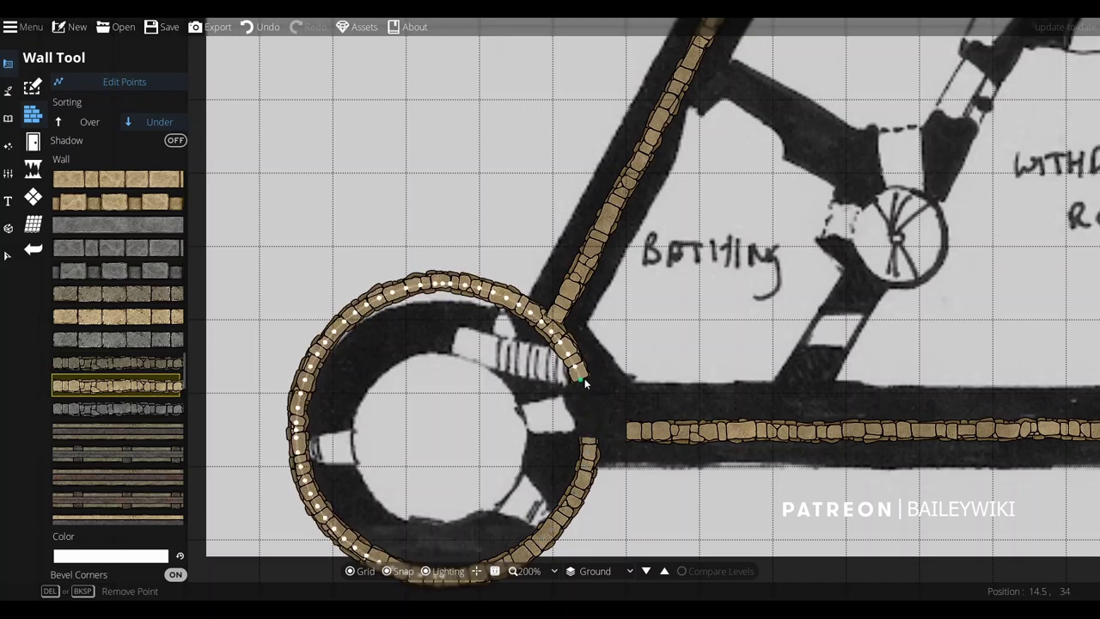
pyautogui.press('Delete')
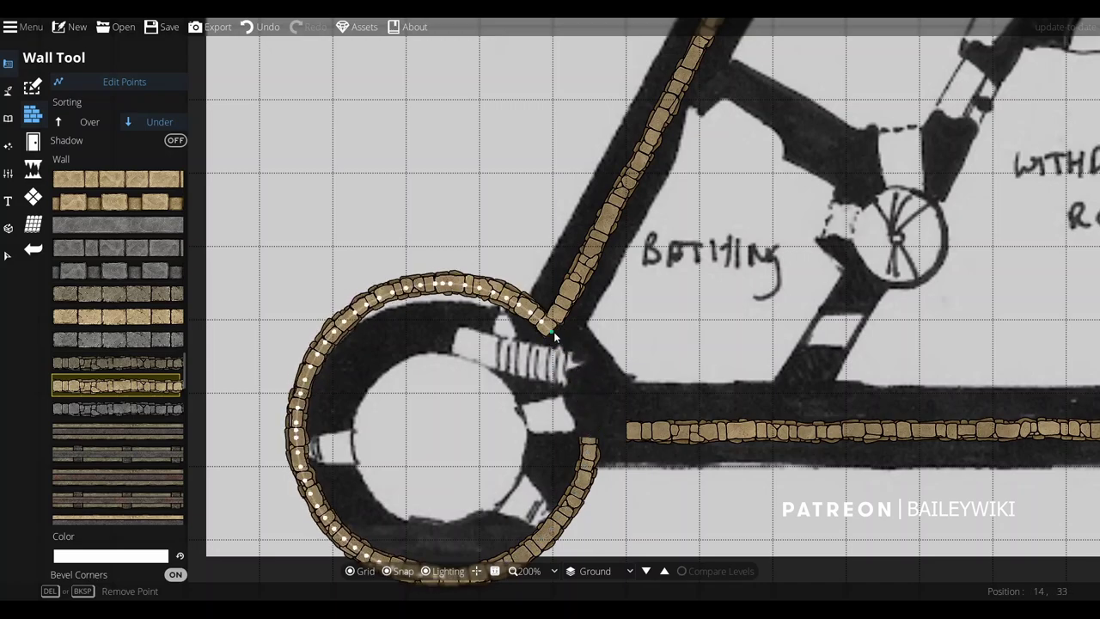
# Reconnect the southern wall's west end to the southwest tower and align the tower curve's end with it
pyautogui.moveTo(626, 434); pyautogui.dragTo(589, 443)
pyautogui.press('s')
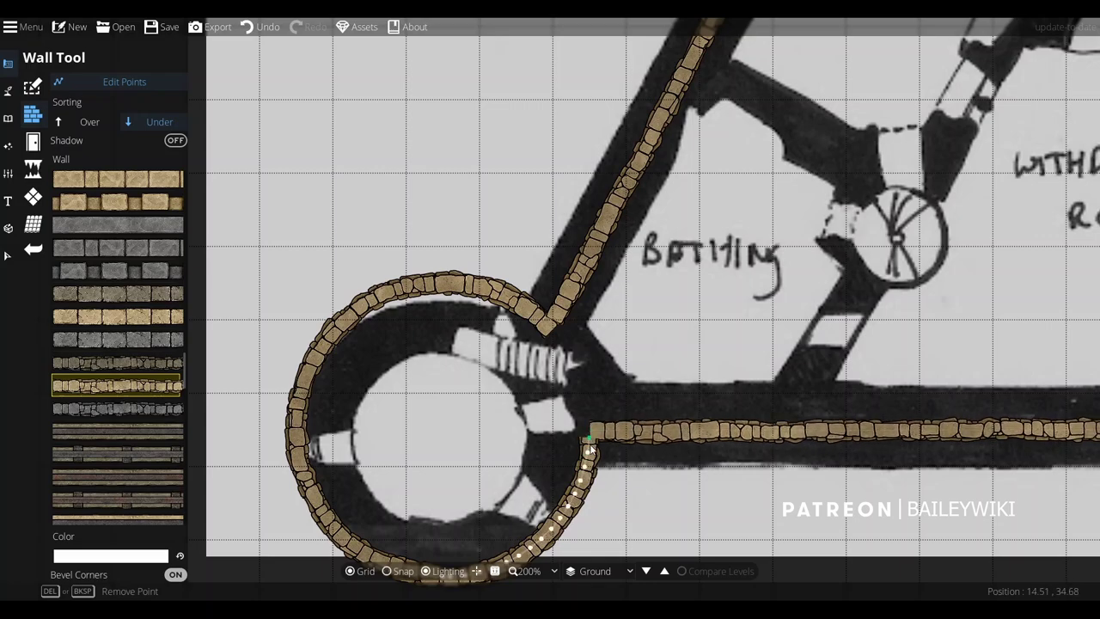
pyautogui.moveTo(592, 443); pyautogui.dragTo(587, 433)
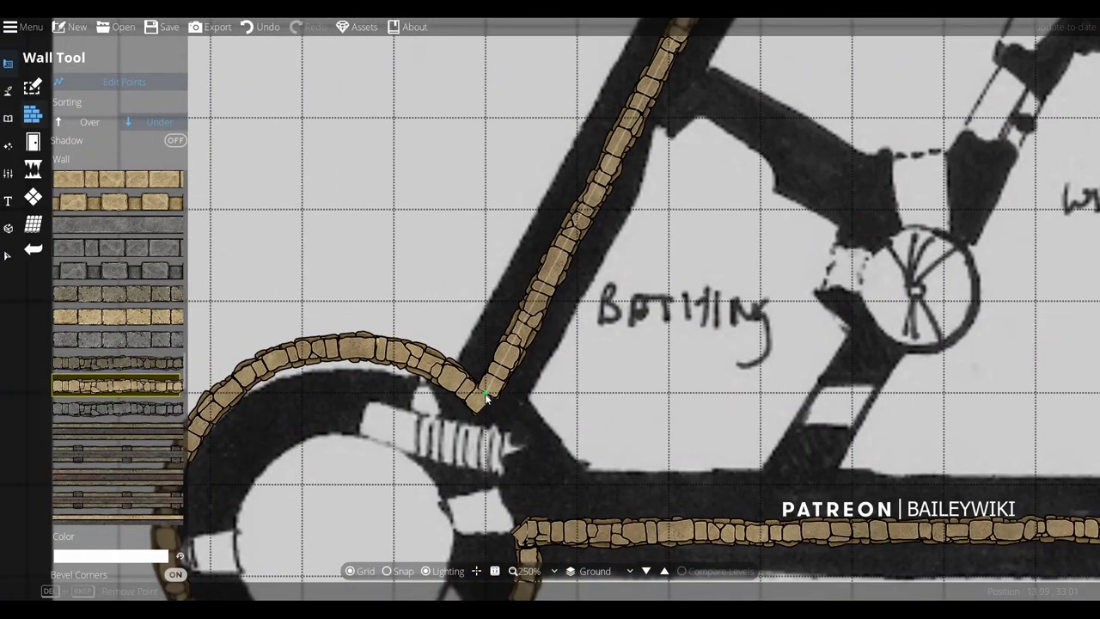
# Nudge the outer wall ends with snapping off so they meet the southwest, northwest and southeast tower joints cleanly
pyautogui.moveTo(487, 396); pyautogui.dragTo(460, 378)
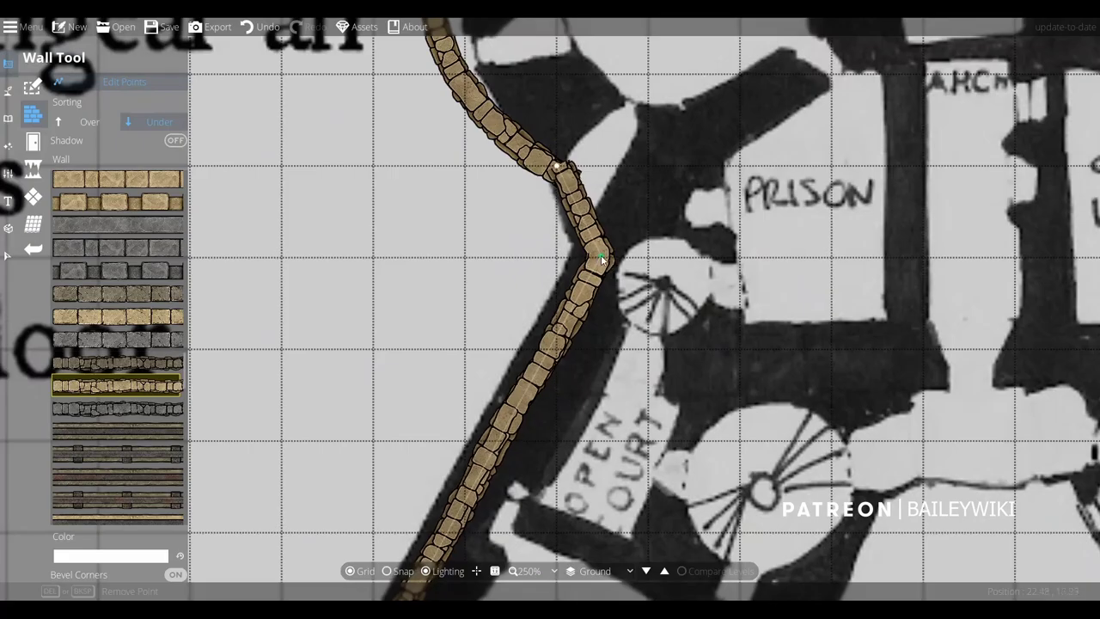
pyautogui.moveTo(602, 256); pyautogui.dragTo(593, 251)
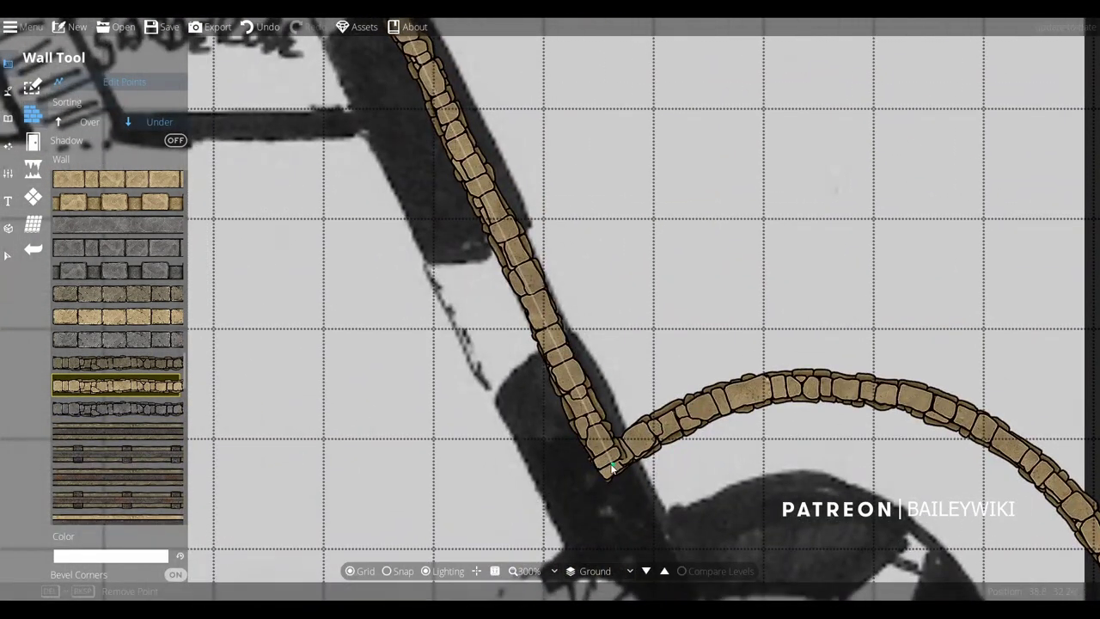
pyautogui.moveTo(612, 469)
pyautogui.mouseDown()
pyautogui.moveTo(624, 464)
pyautogui.moveTo(597, 469)
pyautogui.moveTo(614, 455)
pyautogui.mouseUp()
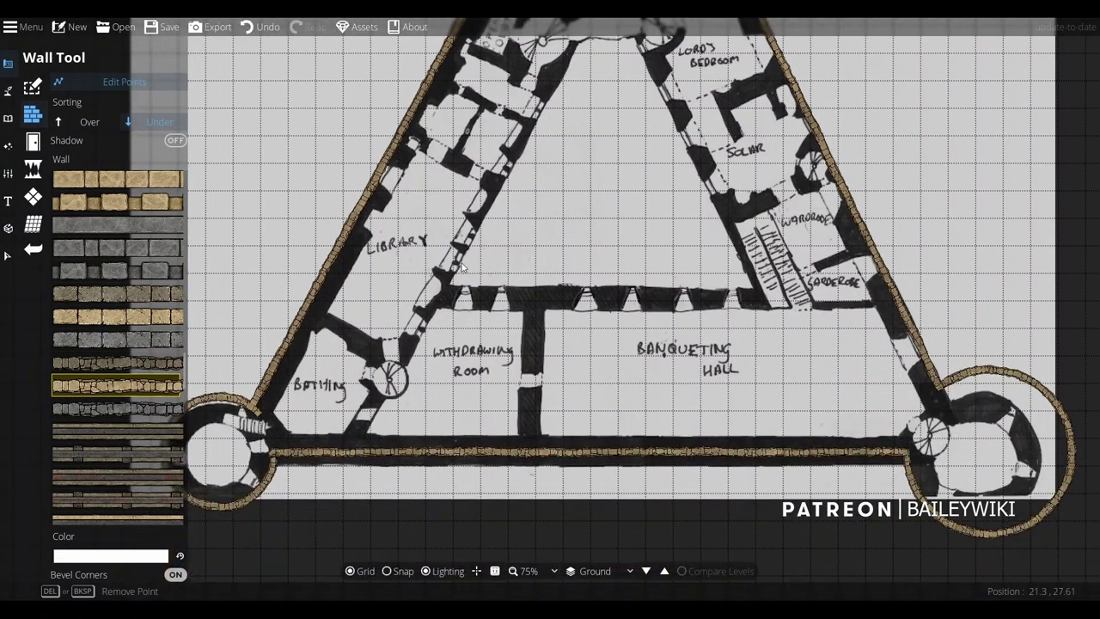
# Draw a custom pattern shape in tan cobblestone over the withdrawing room and banqueting hall, bounded by the southern and eastern outer walls
pyautogui.click(32, 197)
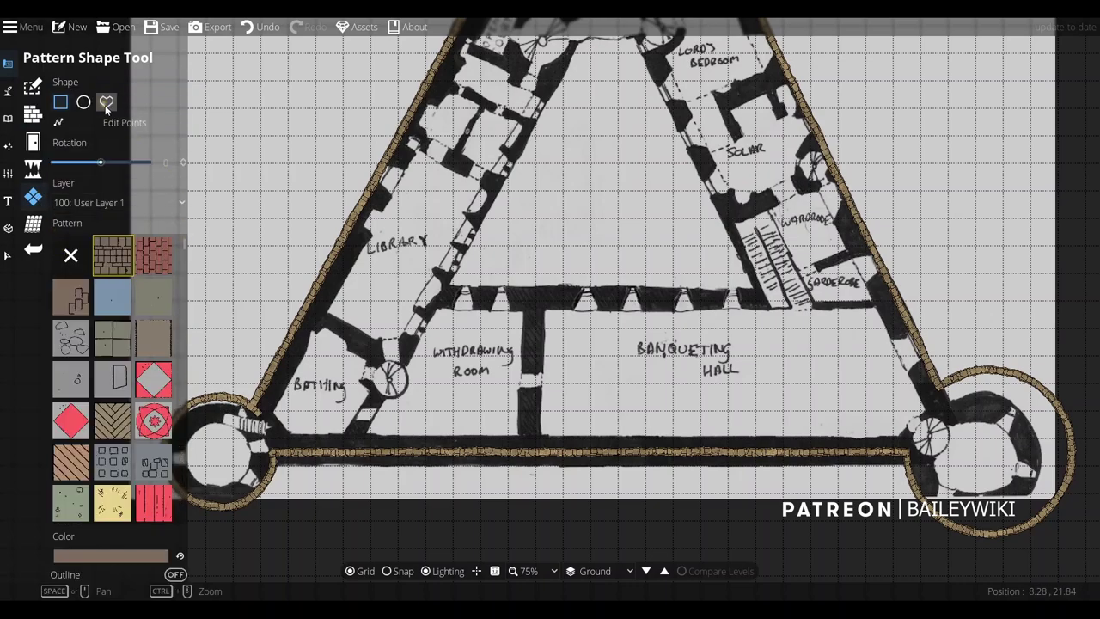
pyautogui.click(107, 102)
pyautogui.moveTo(183, 248); pyautogui.dragTo(174, 397)
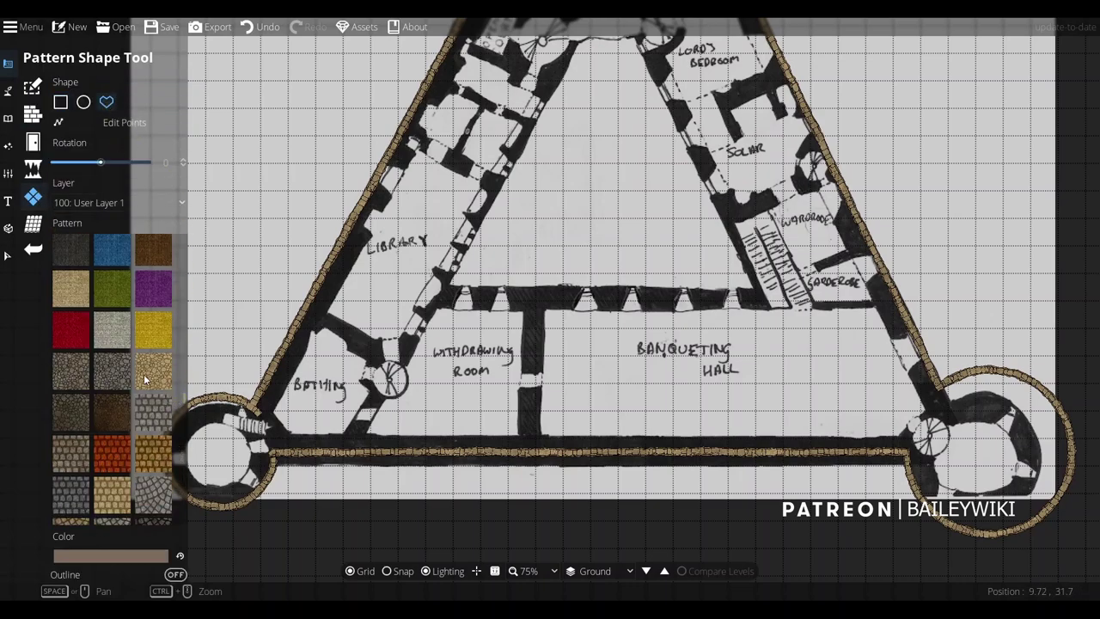
pyautogui.click(147, 379)
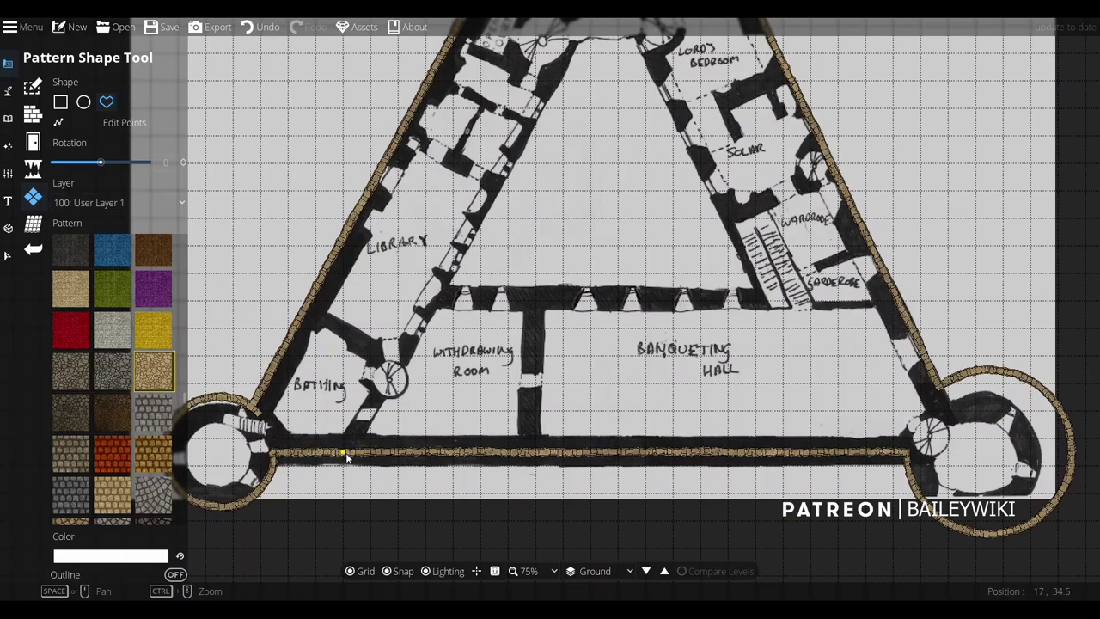
pyautogui.click(437, 303)
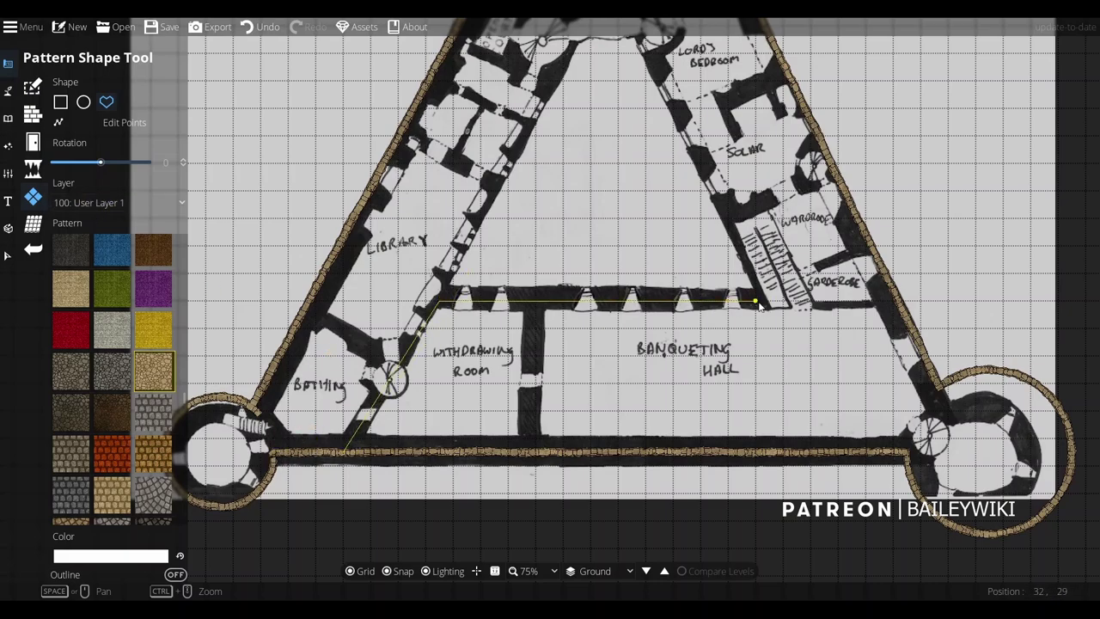
pyautogui.moveTo(758, 303); pyautogui.dragTo(617, 294)
pyautogui.click(752, 295)
pyautogui.click(792, 375)
pyautogui.click(761, 444)
pyautogui.click(201, 446)
# Fill the southeast and southwest towers with circular floors in the same tan cobblestone pattern
pyautogui.click(33, 168)
pyautogui.click(33, 197)
pyautogui.click(83, 101)
pyautogui.moveTo(297, 286); pyautogui.dragTo(591, 218)
pyautogui.moveTo(319, 319)
pyautogui.mouseDown()
pyautogui.moveTo(319, 334)
pyautogui.moveTo(429, 429)
pyautogui.mouseUp()
pyautogui.moveTo(1075, 305); pyautogui.dragTo(655, 288)
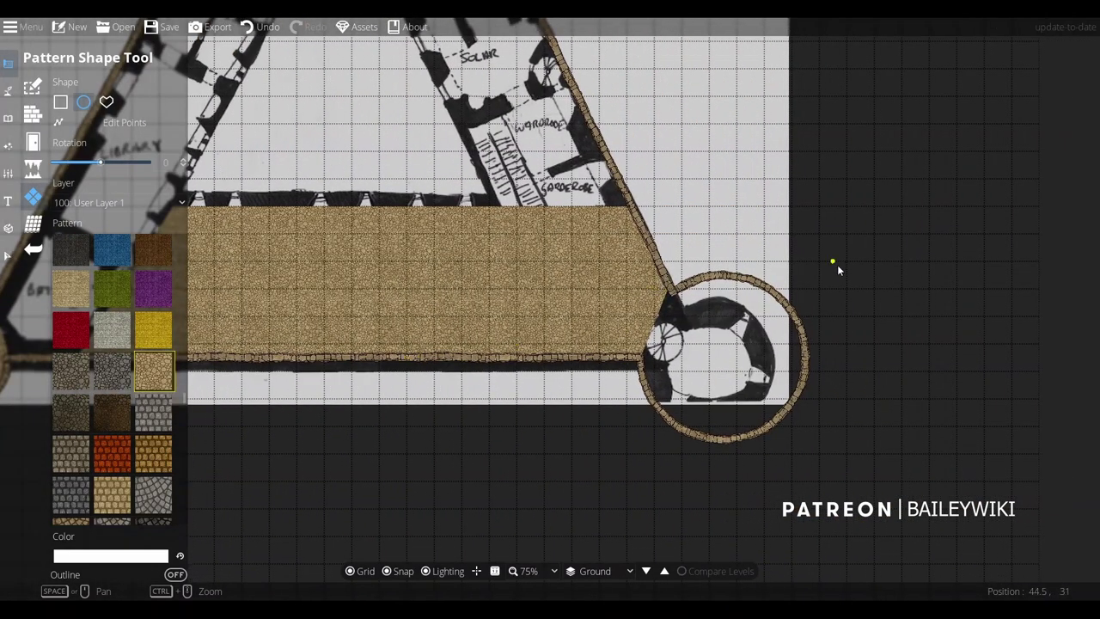
pyautogui.moveTo(805, 275); pyautogui.dragTo(639, 439)
pyautogui.moveTo(394, 226)
pyautogui.mouseDown()
pyautogui.moveTo(552, 370)
pyautogui.moveTo(700, 381)
pyautogui.mouseUp()
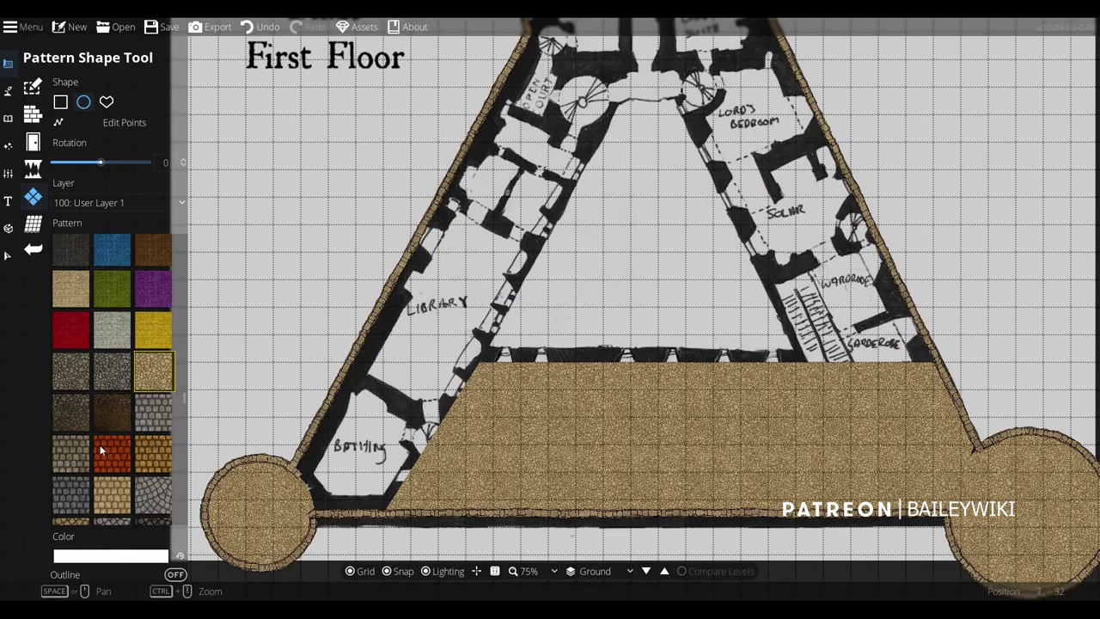
# Draw a custom floor shape in a green-brown stone block pattern over the triangular courtyard, up to the northern gate passage
pyautogui.scroll(-10, 123, 447)
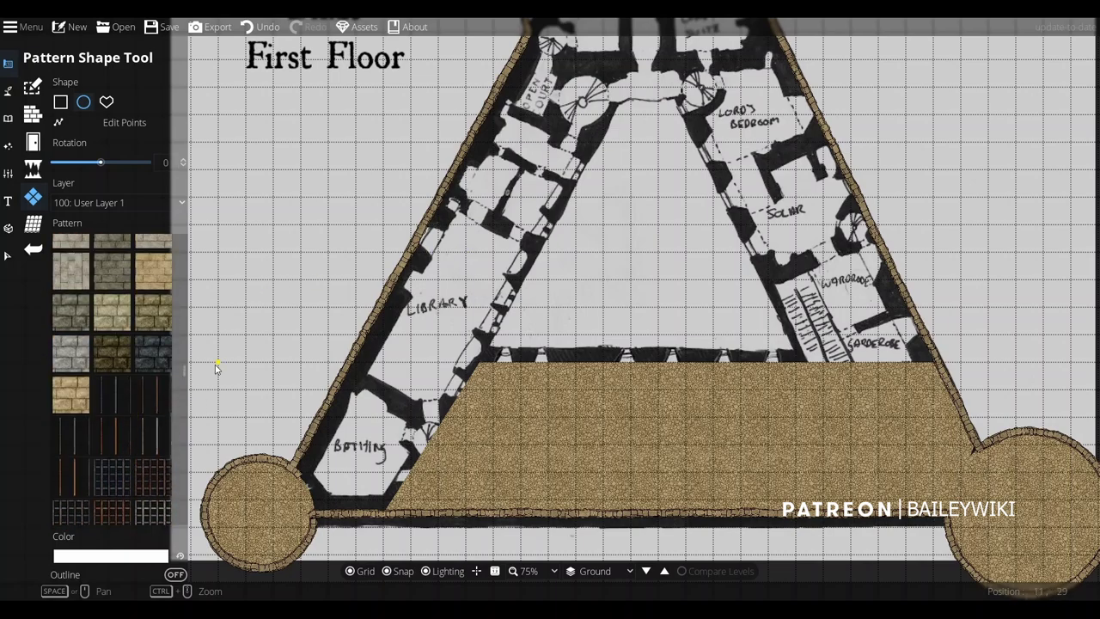
pyautogui.scroll(3, 155, 404)
pyautogui.click(152, 450)
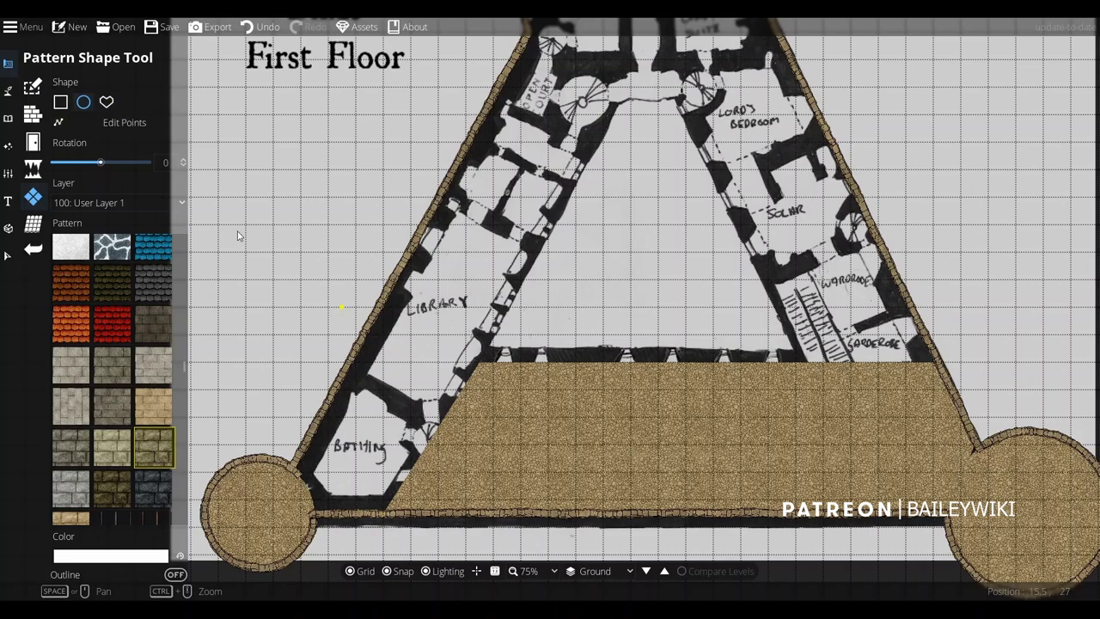
pyautogui.click(106, 101)
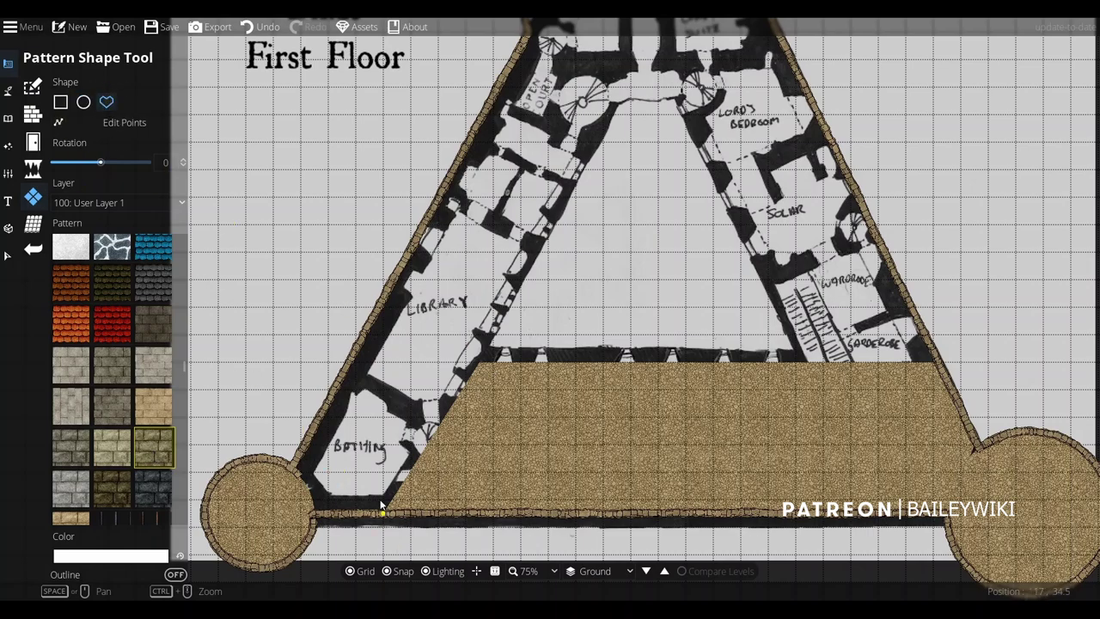
pyautogui.click(481, 365)
pyautogui.moveTo(618, 113); pyautogui.dragTo(542, 242)
pyautogui.click(543, 241)
pyautogui.click(618, 238)
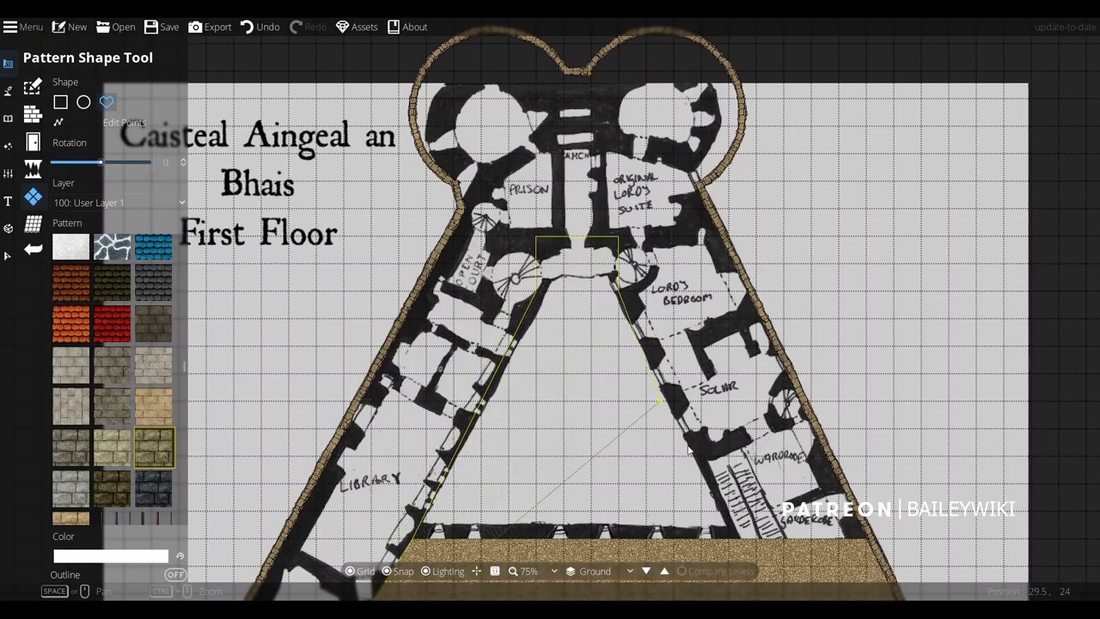
pyautogui.moveTo(748, 537); pyautogui.dragTo(791, 275)
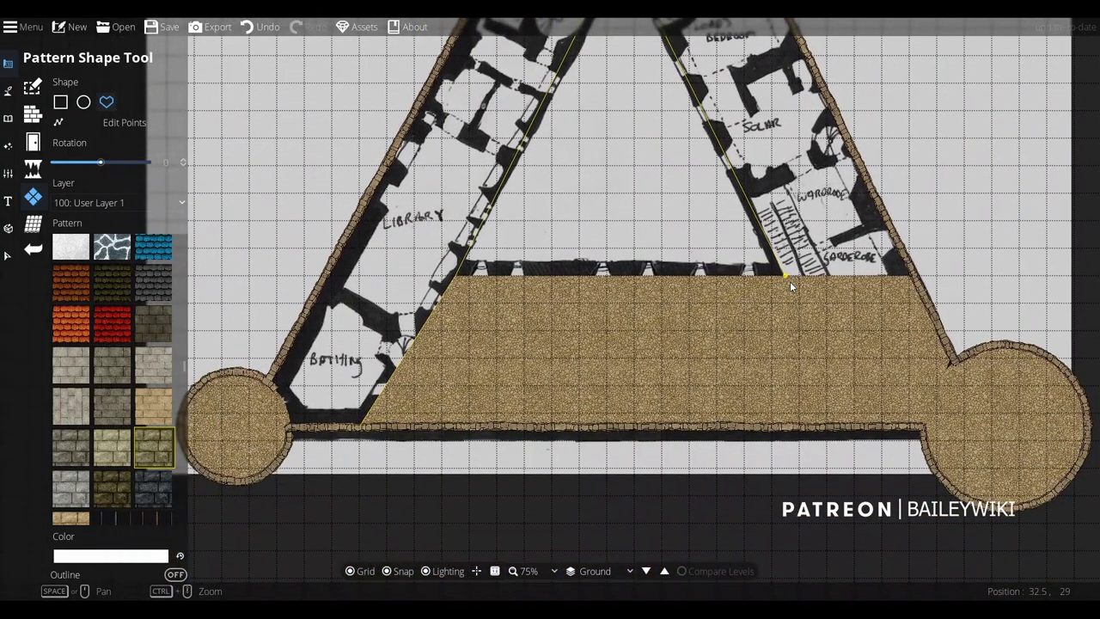
pyautogui.click(363, 428)
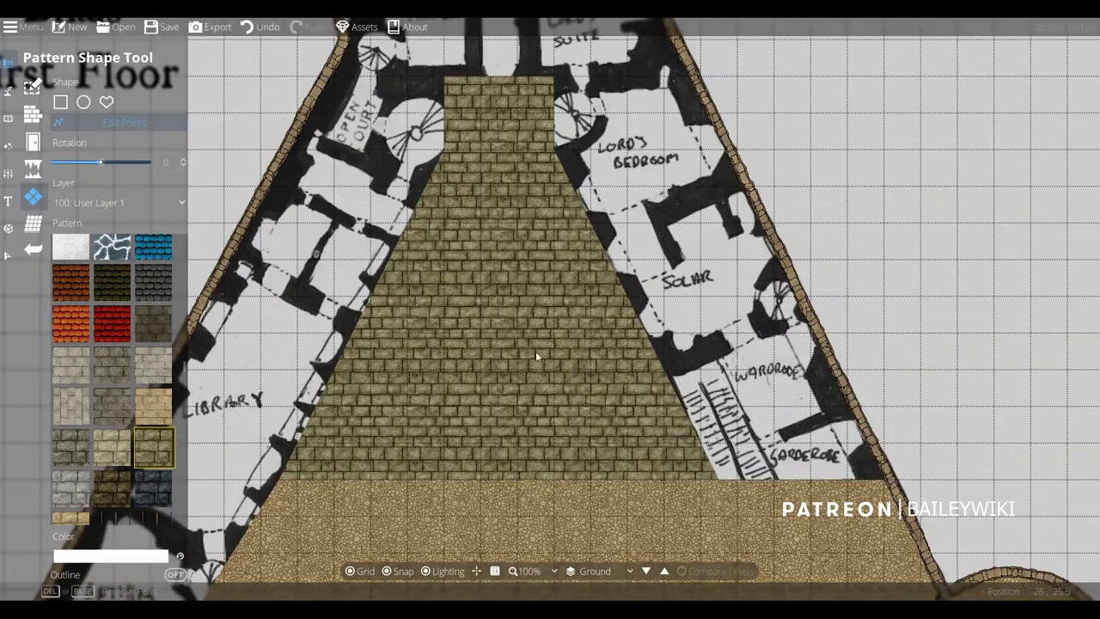
# Fill the western and eastern wings, the gatehouse rooms and the passage between the northern towers with a brown stone floor shape
pyautogui.scroll(-2, 535, 350)
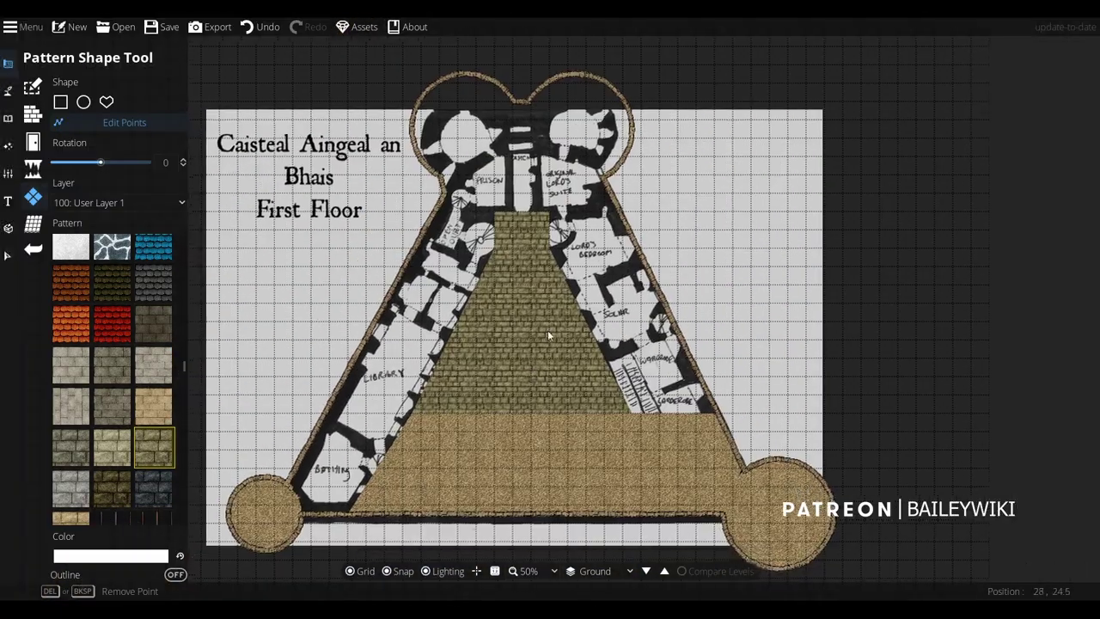
pyautogui.scroll(-5, 136, 418)
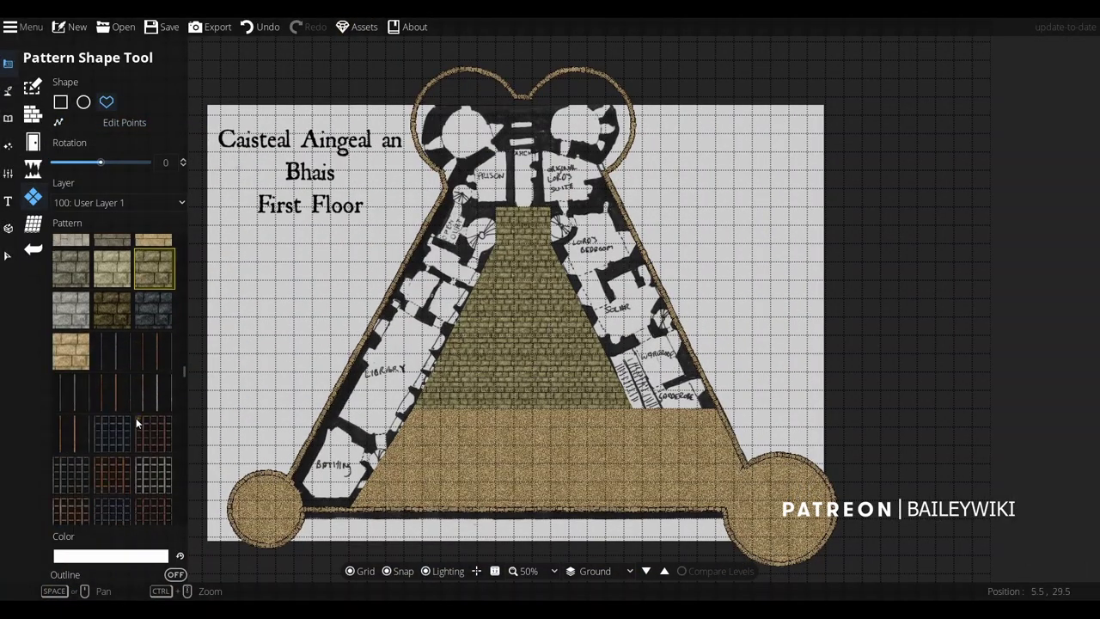
pyautogui.moveTo(183, 374); pyautogui.dragTo(177, 488)
pyautogui.click(114, 273)
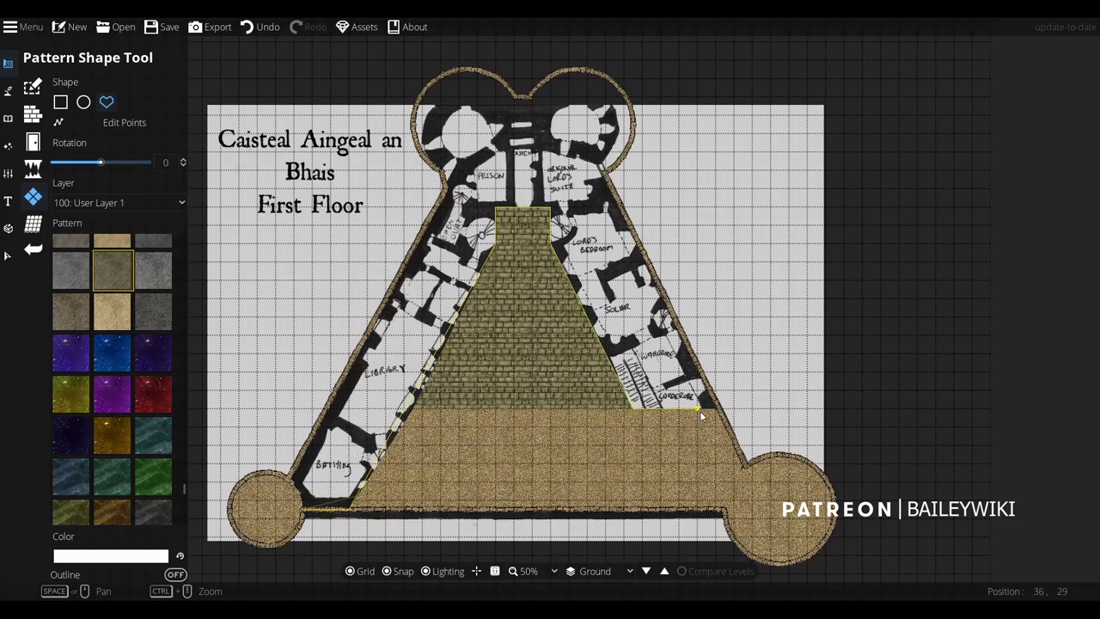
pyautogui.moveTo(596, 161); pyautogui.dragTo(606, 170)
pyautogui.moveTo(632, 107); pyautogui.dragTo(532, 142)
pyautogui.moveTo(514, 99); pyautogui.dragTo(513, 146)
pyautogui.moveTo(448, 188); pyautogui.dragTo(441, 170)
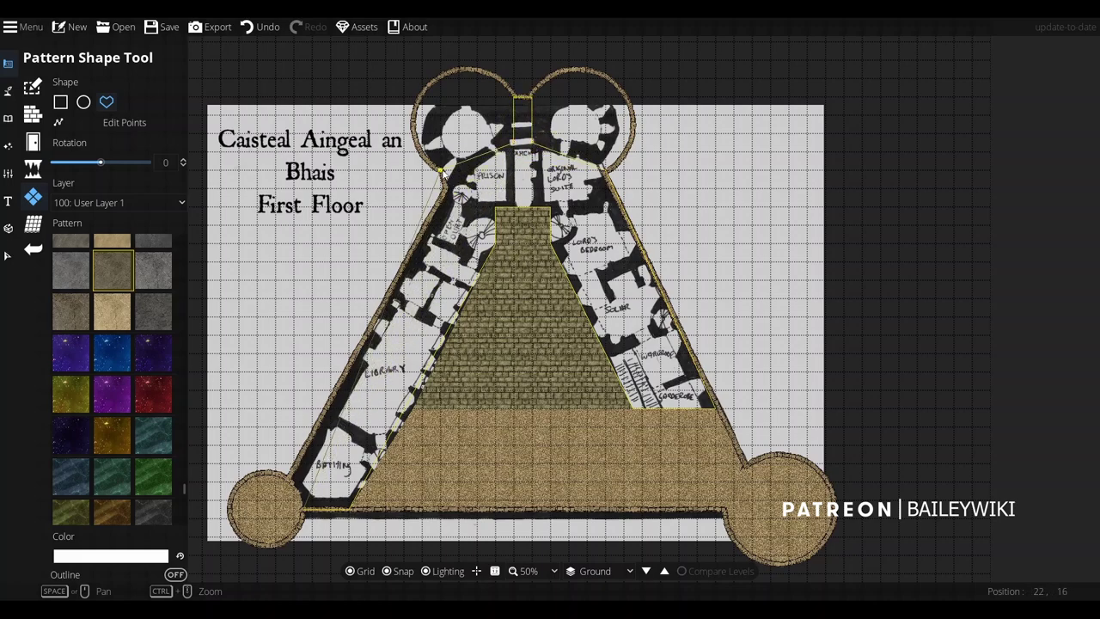
pyautogui.moveTo(316, 483); pyautogui.dragTo(302, 513)
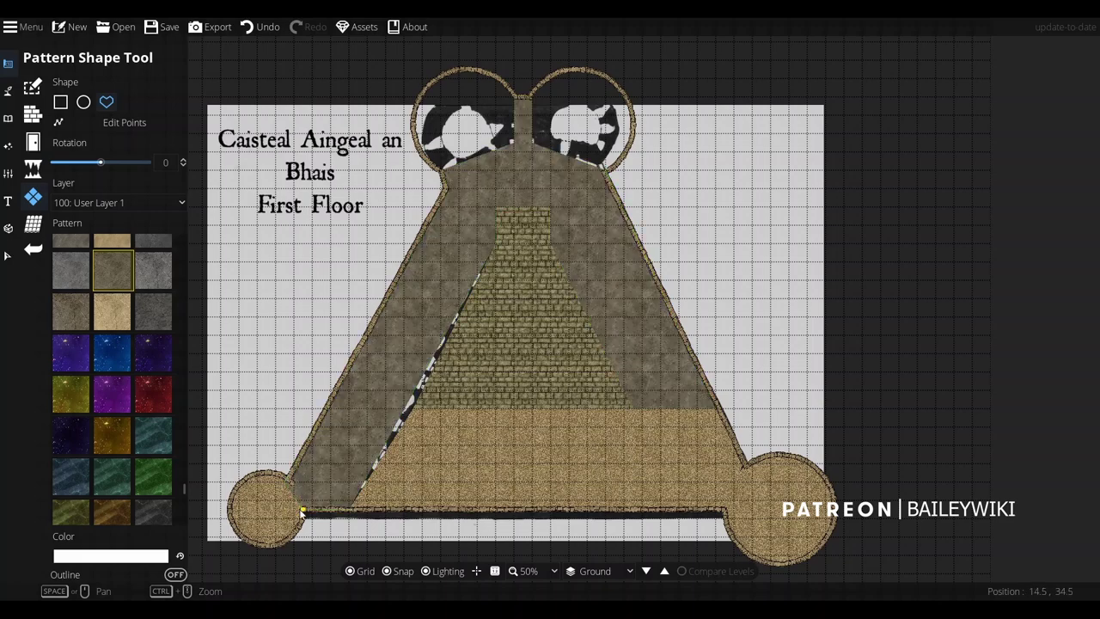
# Edit the floor shape's points to close the gap between the western wing and the courtyard
pyautogui.click(125, 123)
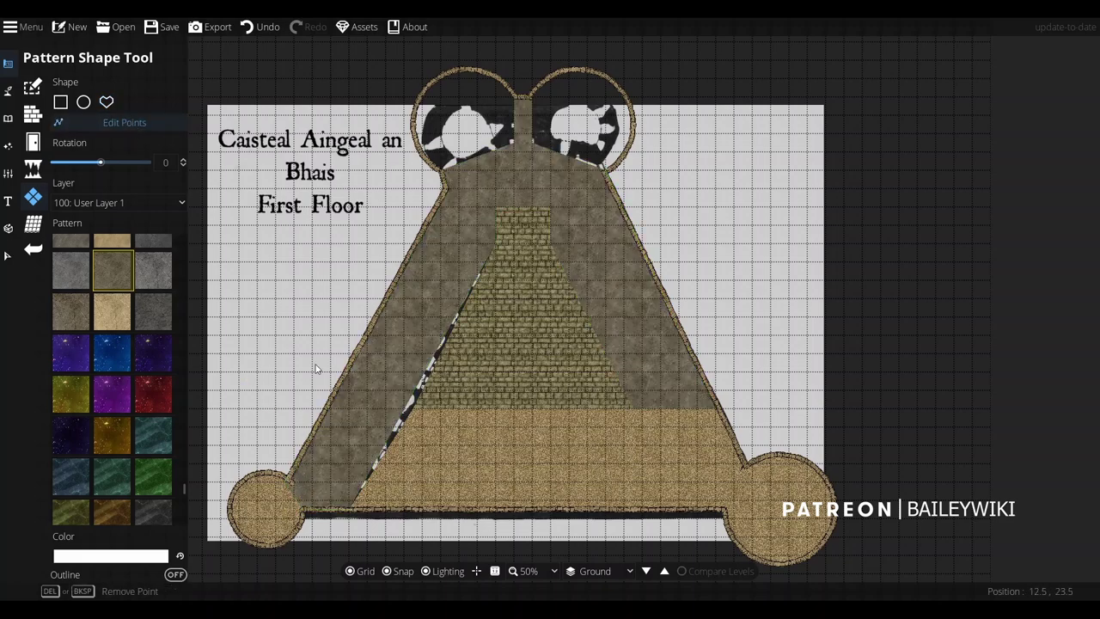
pyautogui.click(413, 411)
pyautogui.moveTo(572, 257); pyautogui.dragTo(567, 458)
# Fill the two northern towers with circular floors in a light tan stone pattern
pyautogui.click(85, 102)
pyautogui.scroll(3, 111, 317)
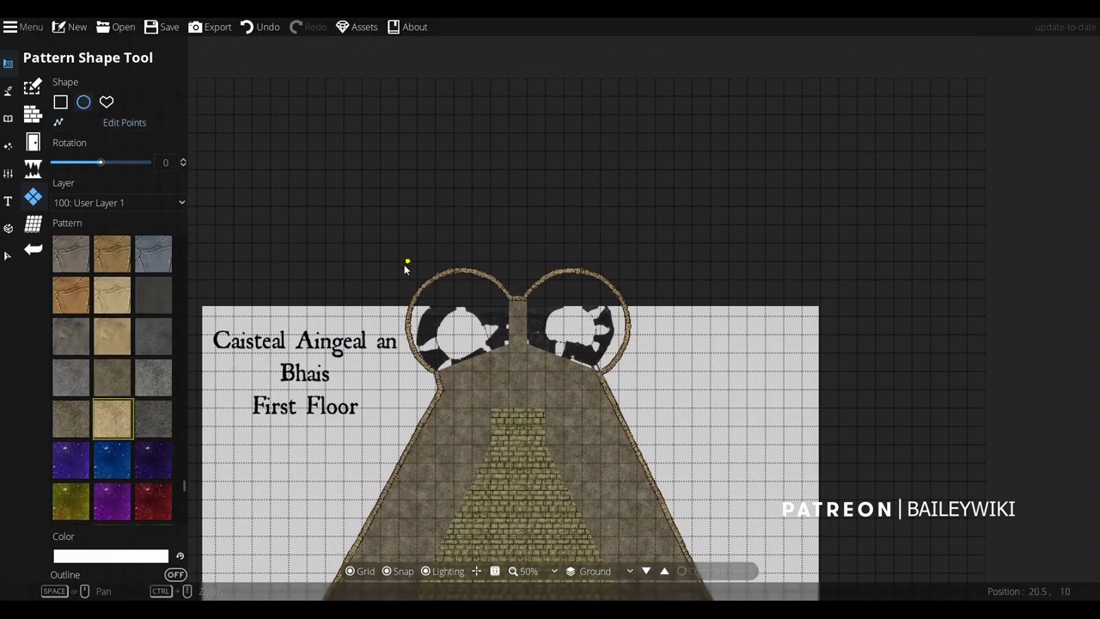
pyautogui.moveTo(437, 310); pyautogui.dragTo(518, 381)
pyautogui.moveTo(615, 479); pyautogui.dragTo(666, 229)
pyautogui.scroll(-1, 665, 228)
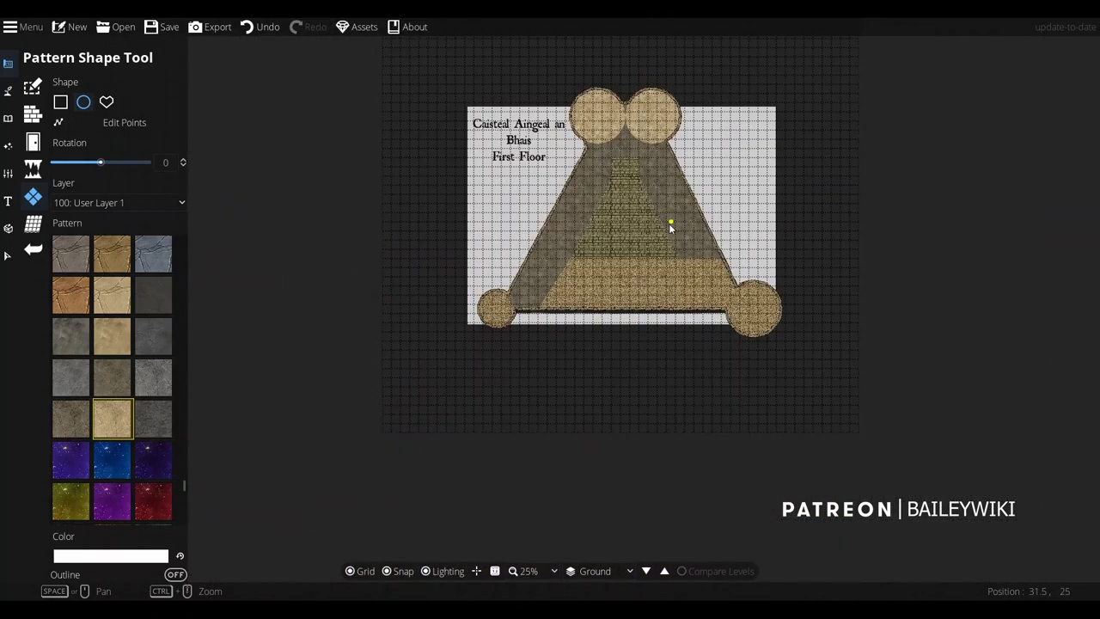
pyautogui.scroll(1, 645, 249)
pyautogui.moveTo(542, 282); pyautogui.dragTo(400, 500)
pyautogui.scroll(-1, 474, 328)
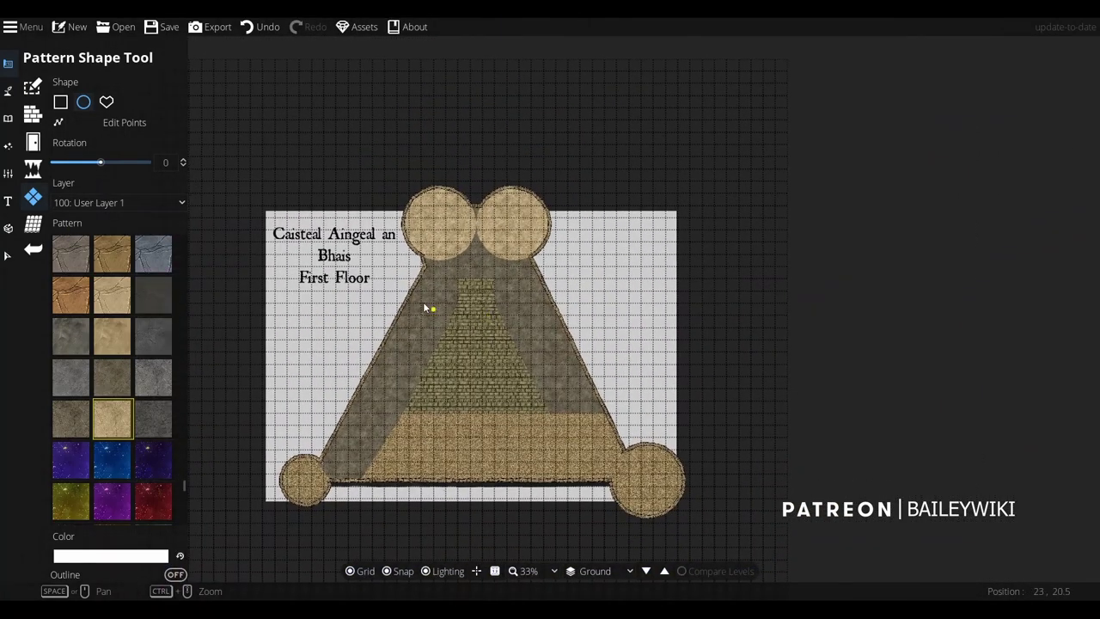
# Clear the scanned floor plan from the map's trace image setting
pyautogui.click(8, 174)
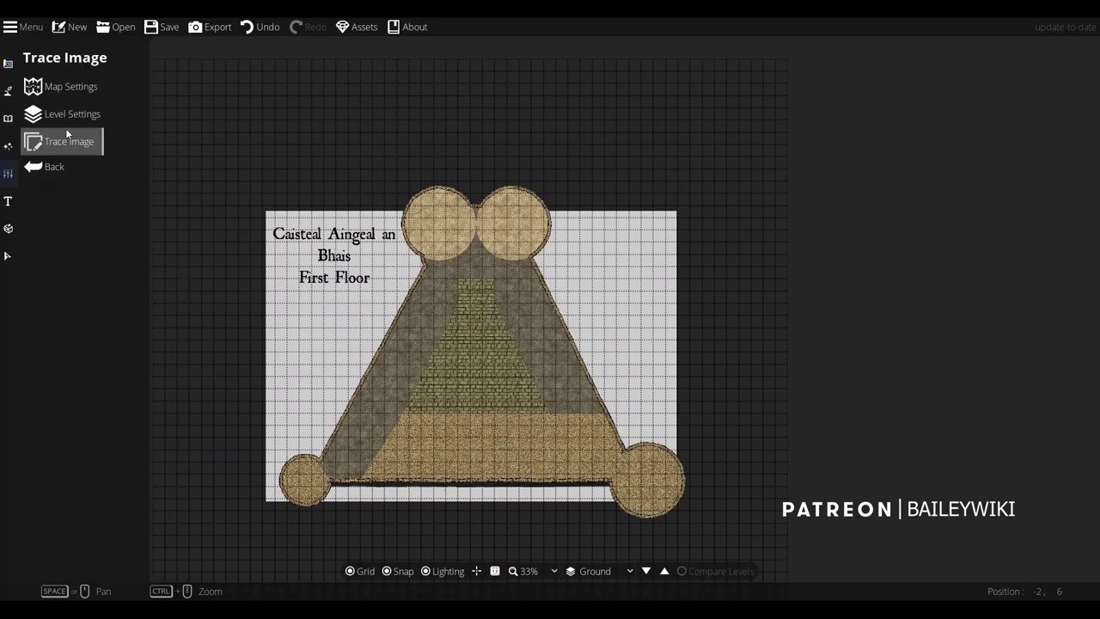
pyautogui.click(153, 101)
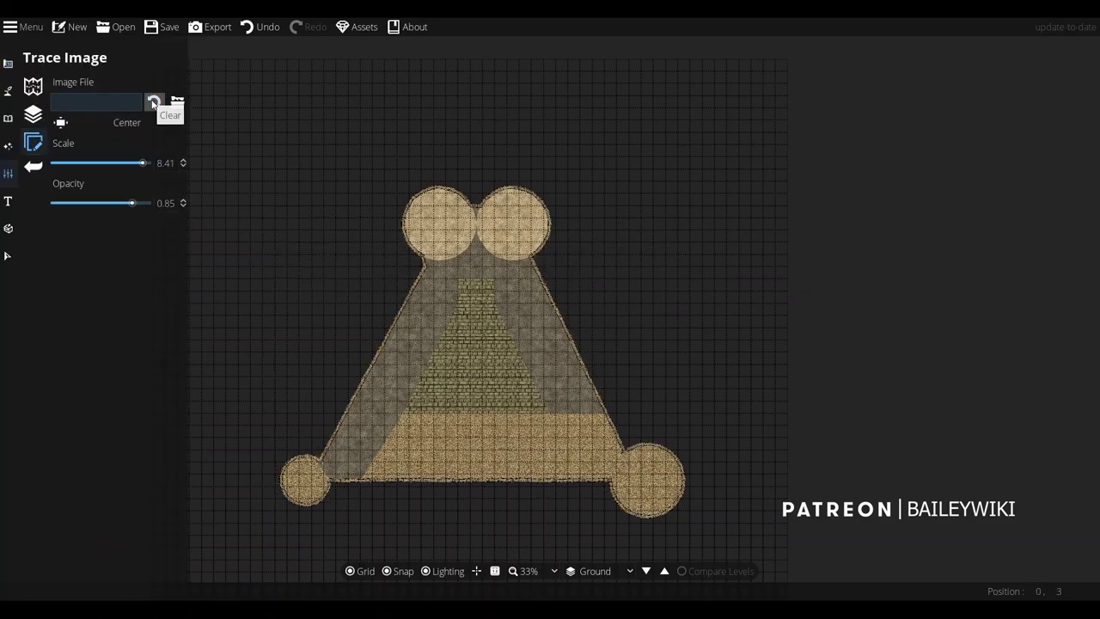
pyautogui.click(8, 64)
# Search the Path Tool library for "sand" and choose a rough sandstone cliff texture
pyautogui.scroll(1, 523, 348)
pyautogui.scroll(1, 524, 348)
pyautogui.moveTo(541, 455); pyautogui.dragTo(387, 130)
pyautogui.scroll(-1, 420, 386)
pyautogui.scroll(1, 420, 391)
pyautogui.scroll(2, 370, 383)
pyautogui.click(8, 93)
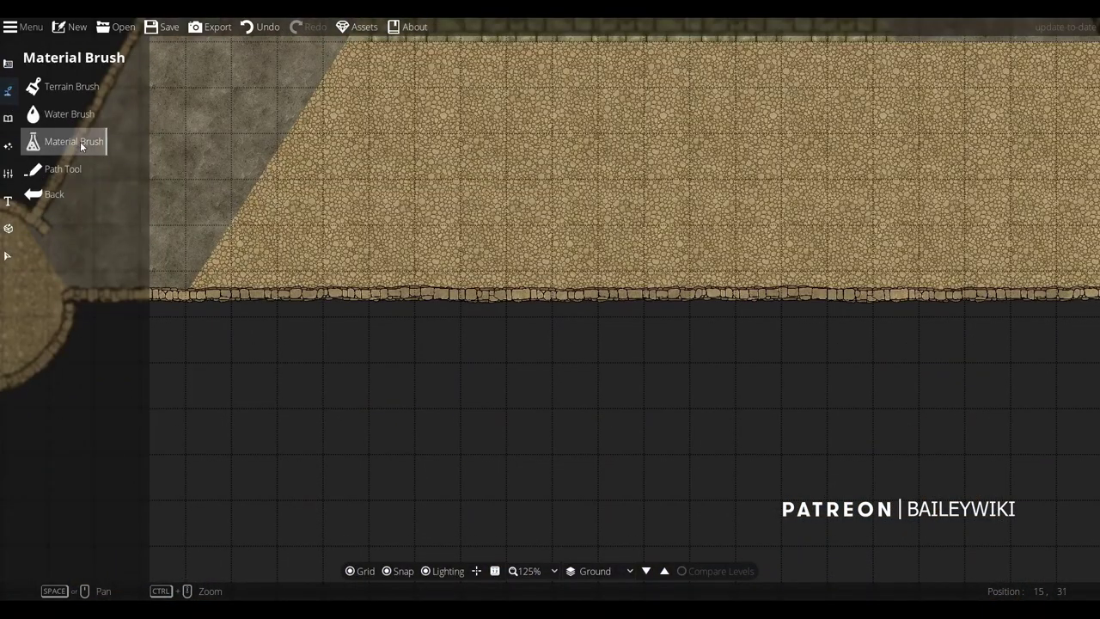
pyautogui.click(71, 177)
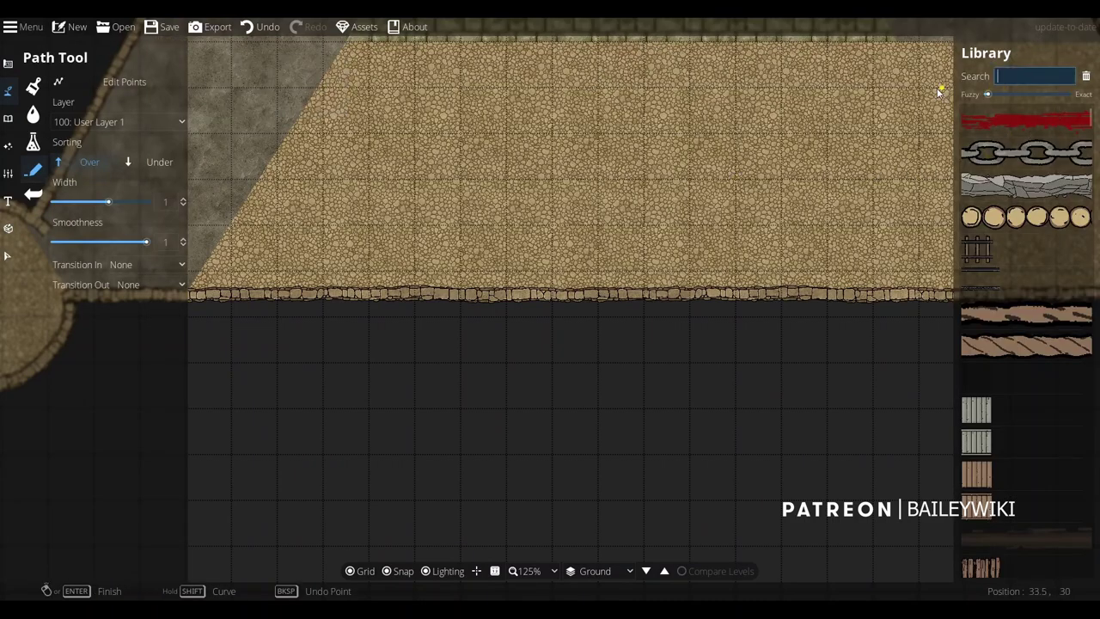
pyautogui.write('sand')
pyautogui.scroll(-3, 1010, 366)
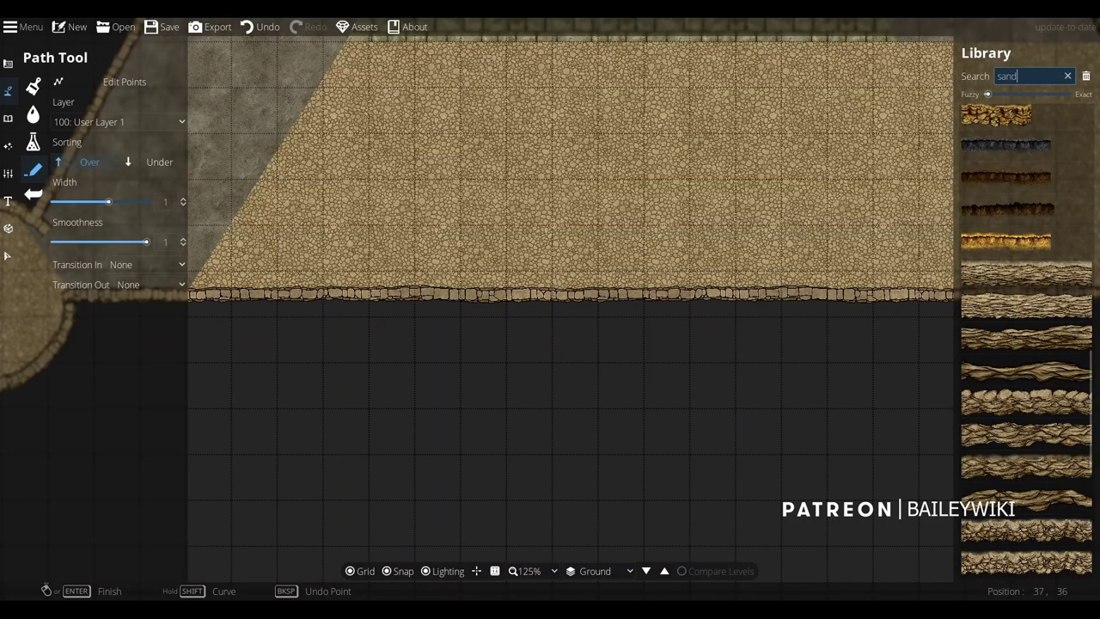
pyautogui.click(1040, 397)
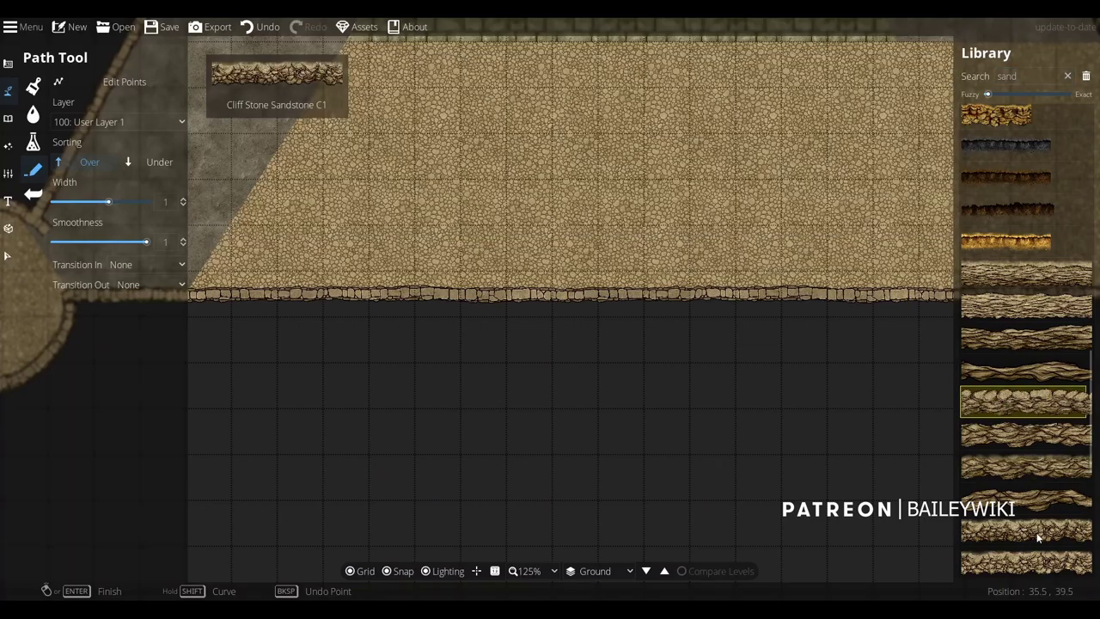
pyautogui.scroll(-3, 1035, 366)
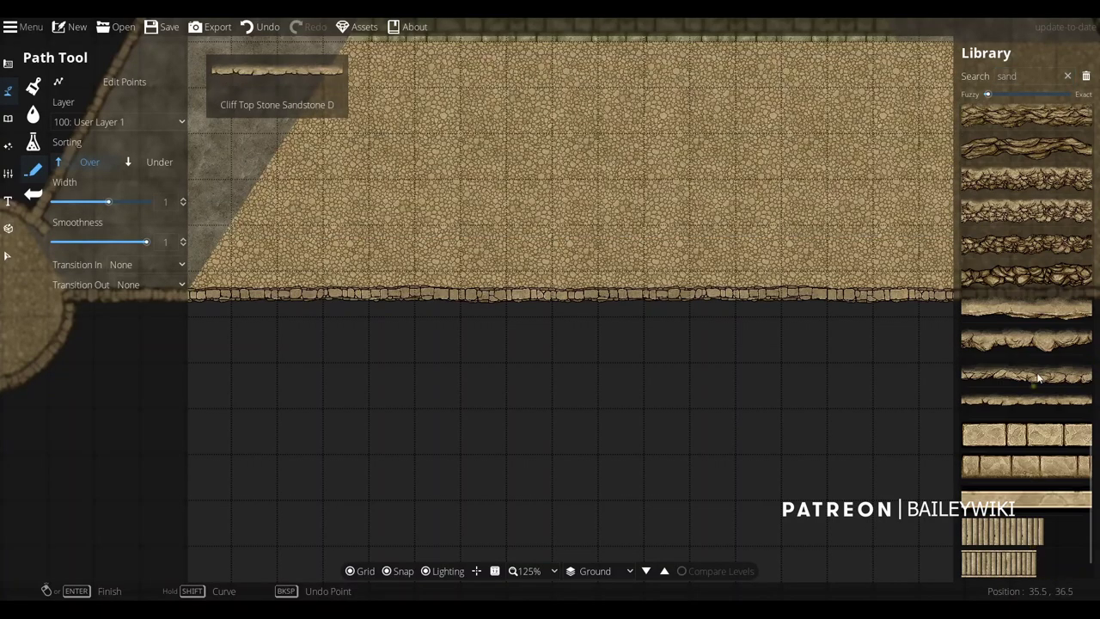
pyautogui.scroll(5, 1031, 327)
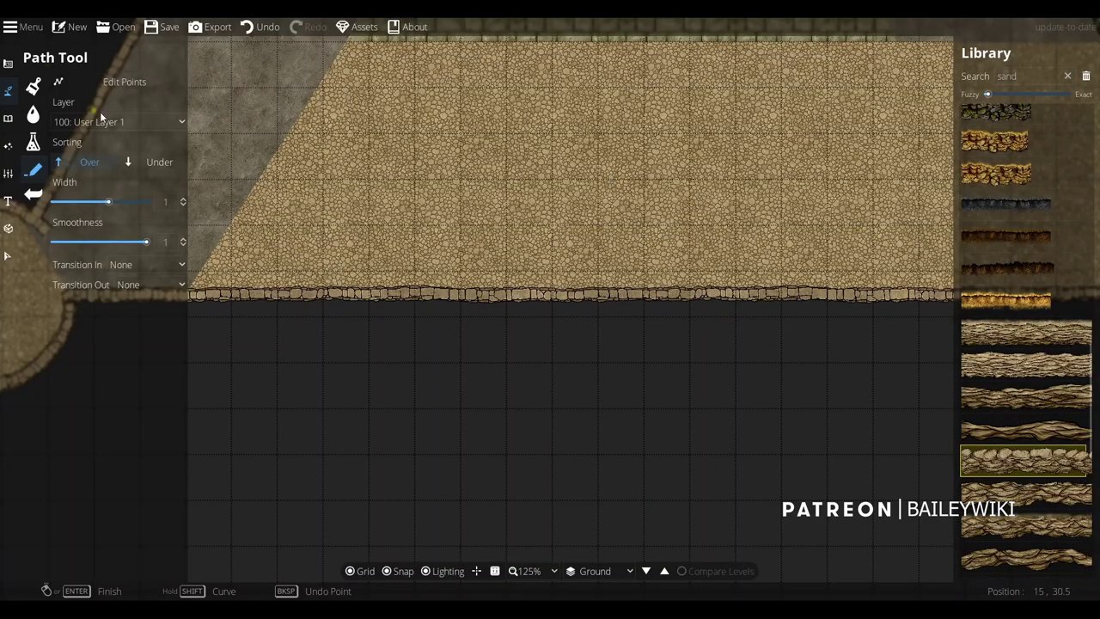
# On layer -400: Below Ground, draw the cliff path along the southern wall, around the southeastern tower and up the eastern wall
pyautogui.click(101, 121)
pyautogui.click(116, 183)
pyautogui.scroll(-2, 302, 270)
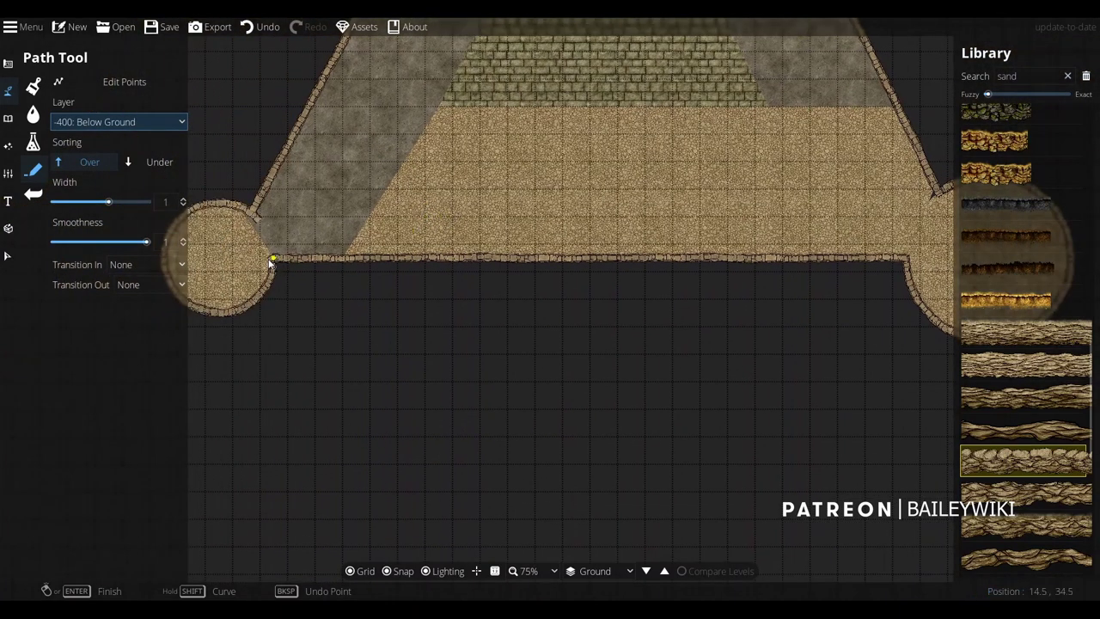
pyautogui.click(270, 262)
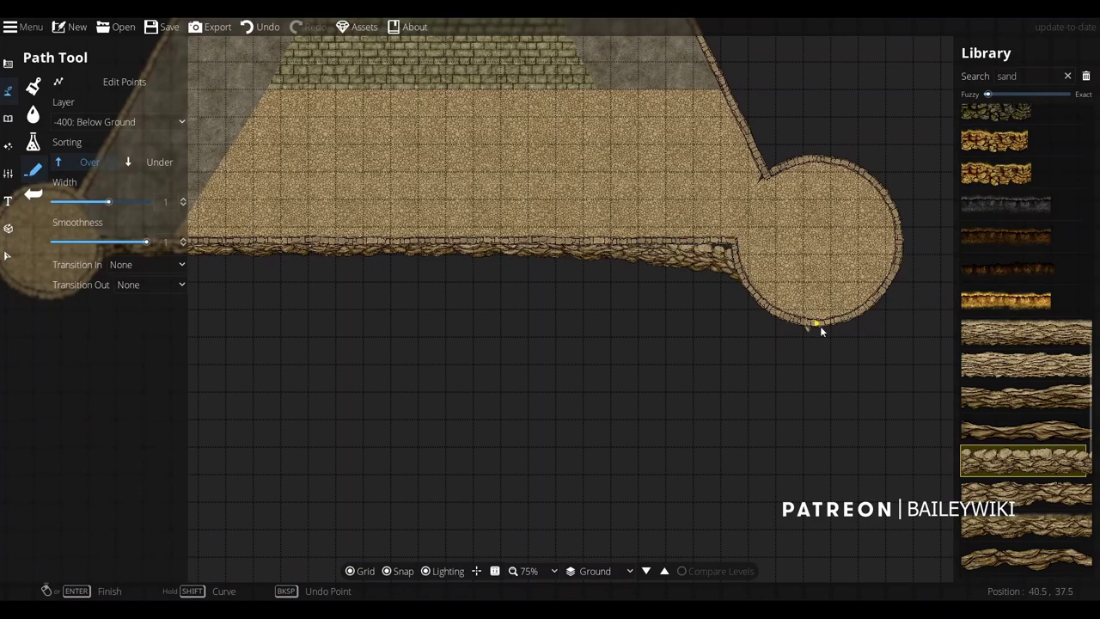
pyautogui.click(820, 325)
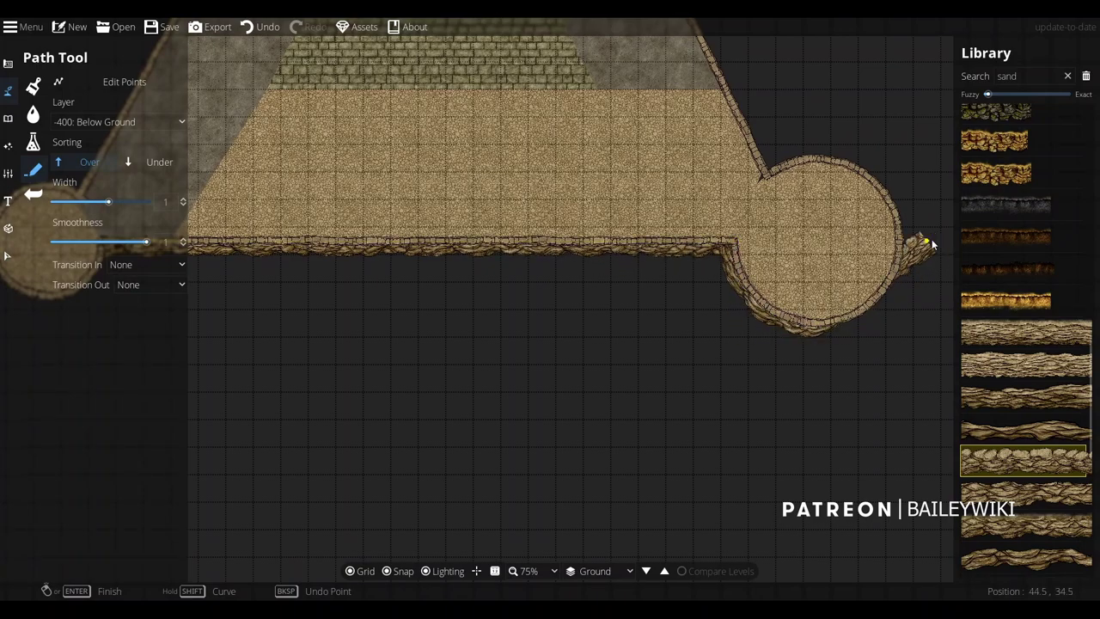
pyautogui.click(900, 244)
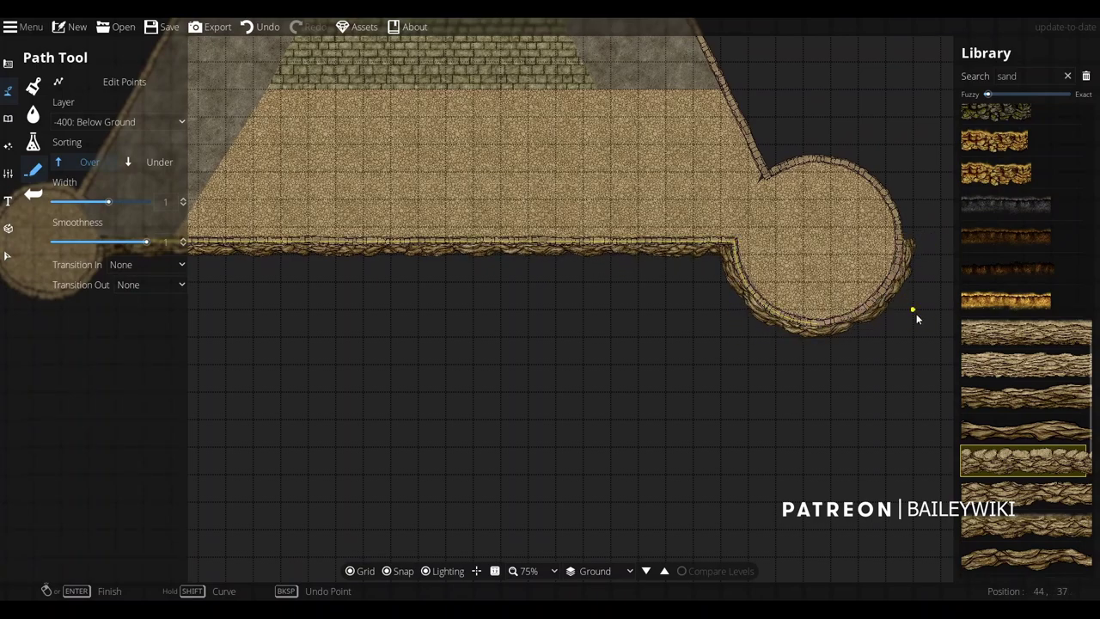
pyautogui.click(843, 158)
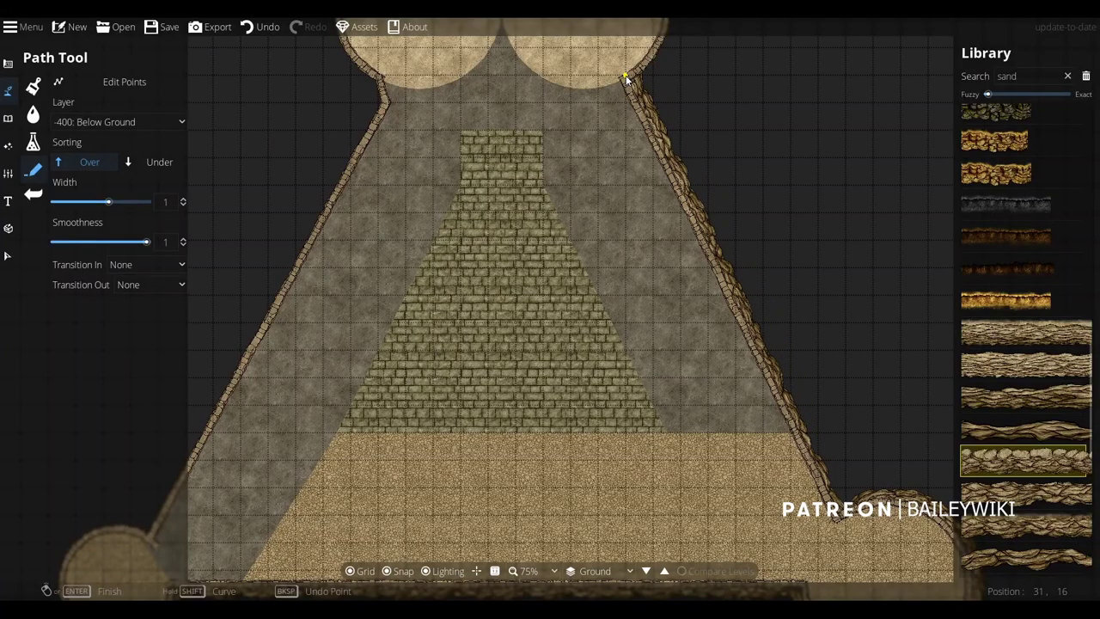
# Continue the cliff path around both northern towers, down the western wall and around the southwestern tower to close the castle outline
pyautogui.moveTo(626, 81); pyautogui.dragTo(611, 391)
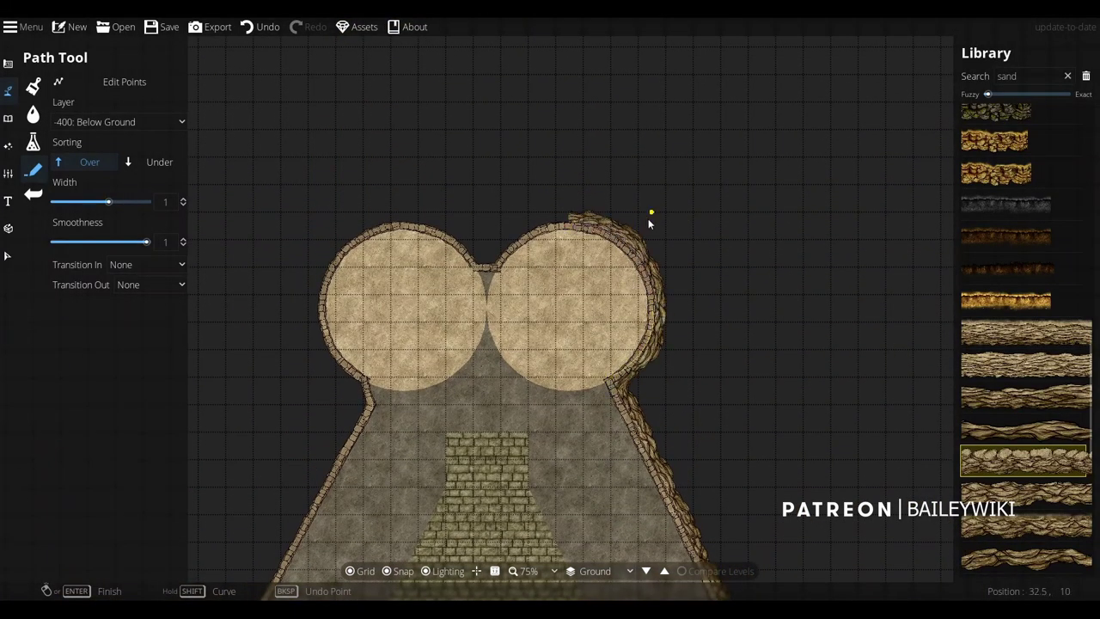
pyautogui.click(530, 213)
pyautogui.click(492, 256)
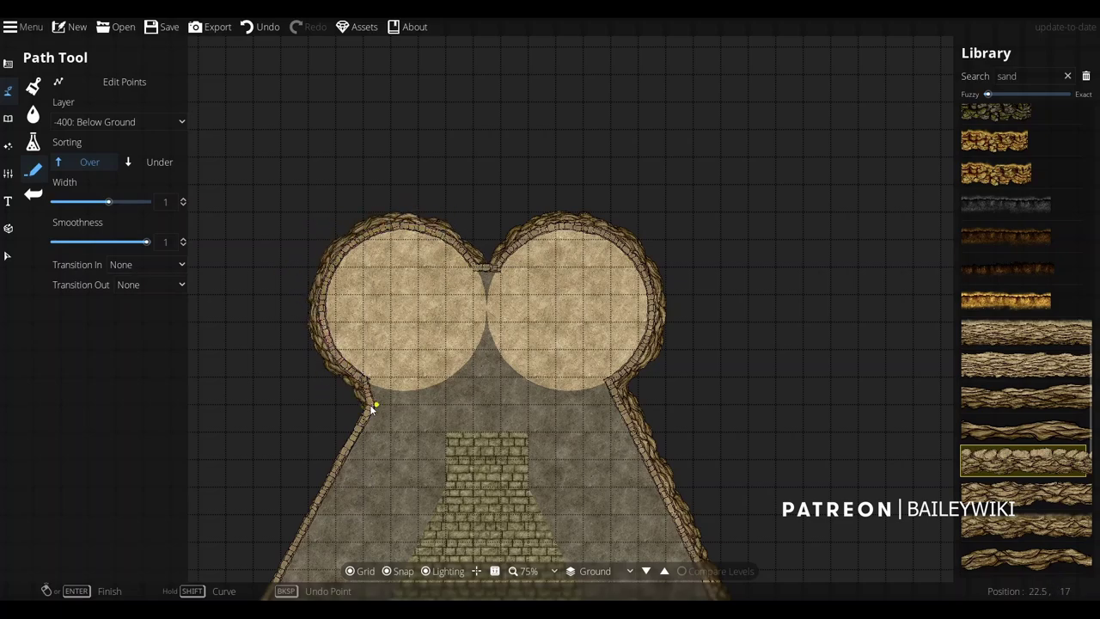
pyautogui.moveTo(331, 479); pyautogui.dragTo(469, 239)
pyautogui.moveTo(332, 485); pyautogui.dragTo(444, 229)
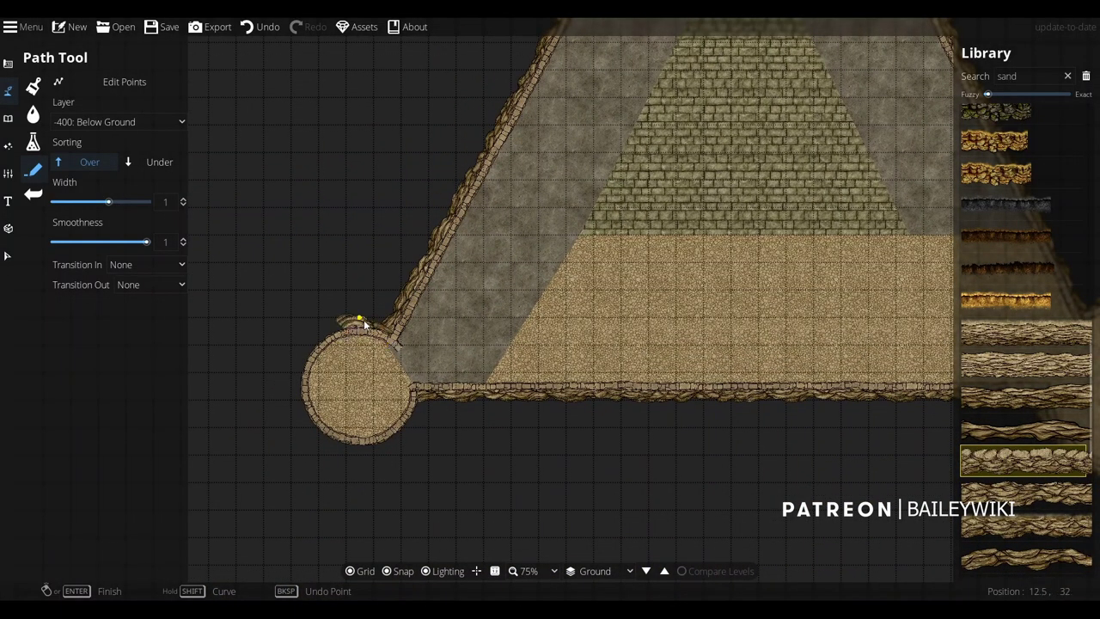
pyautogui.keyDown('shift'); pyautogui.click(299, 341); pyautogui.keyUp('shift')
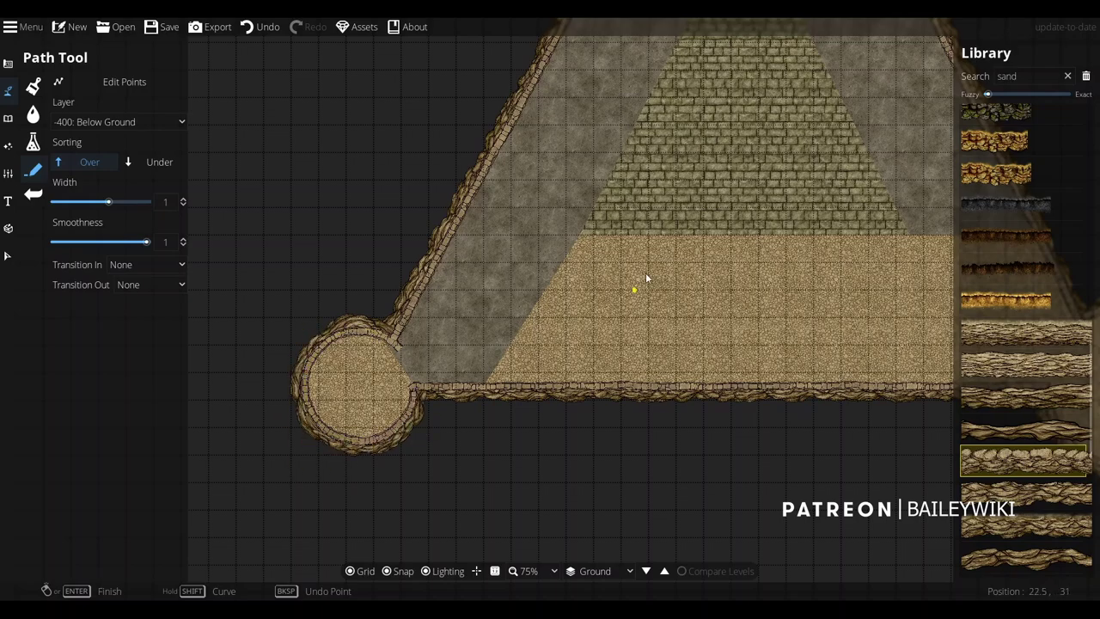
# Try lining the western wall with a layered sandstone cliff path on layer 100: User Layer 1
pyautogui.scroll(-2, 682, 250)
pyautogui.moveTo(722, 197); pyautogui.dragTo(494, 375)
pyautogui.scroll(3, 507, 361)
pyautogui.moveTo(427, 236); pyautogui.dragTo(559, 329)
pyautogui.scroll(-1, 560, 328)
pyautogui.scroll(1, 475, 357)
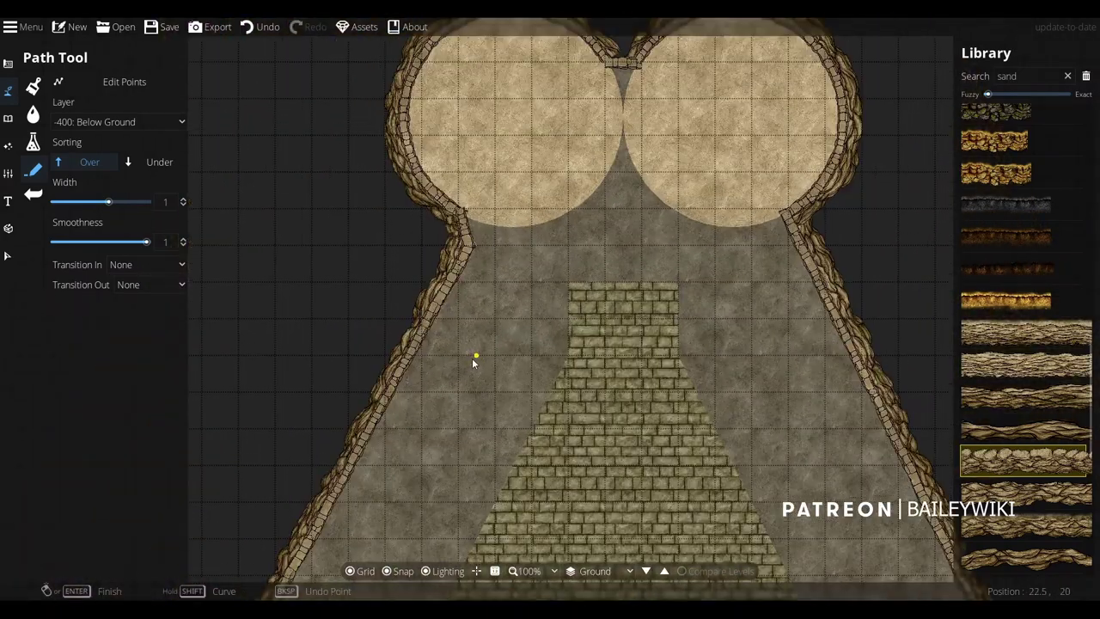
pyautogui.moveTo(472, 359); pyautogui.dragTo(431, 326)
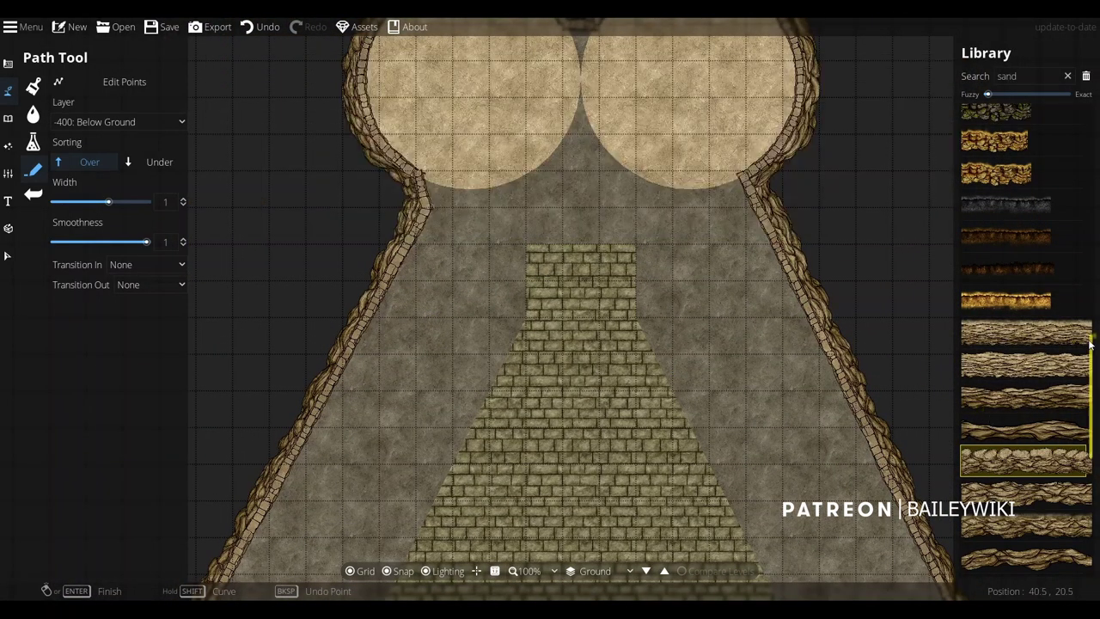
pyautogui.click(1023, 333)
pyautogui.moveTo(281, 504); pyautogui.dragTo(481, 196)
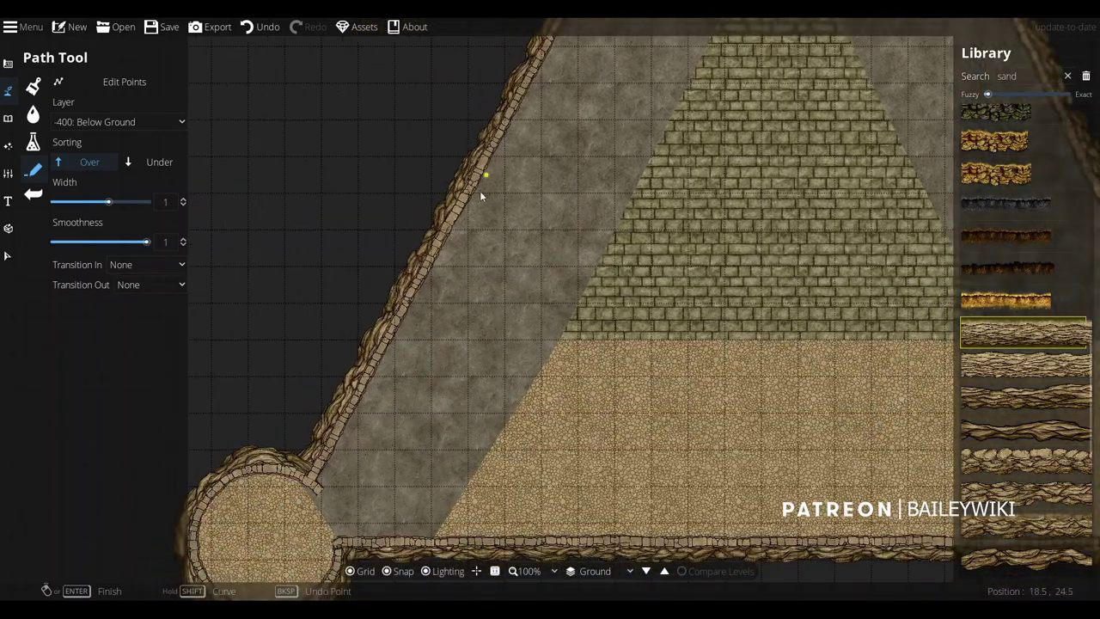
pyautogui.click(120, 123)
pyautogui.click(117, 236)
pyautogui.click(309, 492)
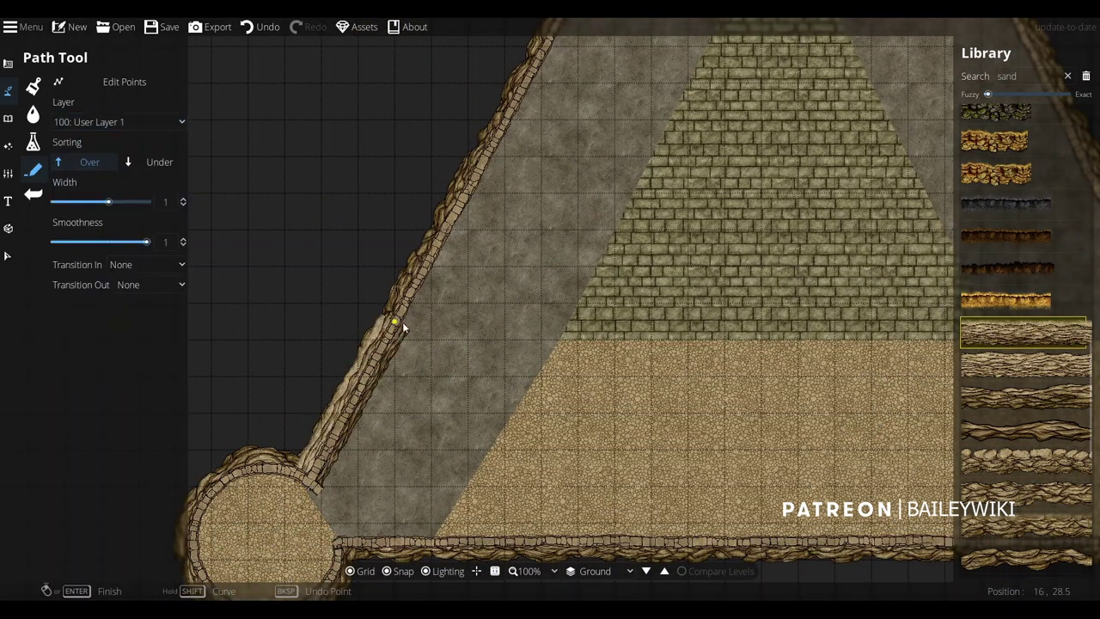
pyautogui.scroll(5, 400, 333)
pyautogui.scroll(-5, 485, 246)
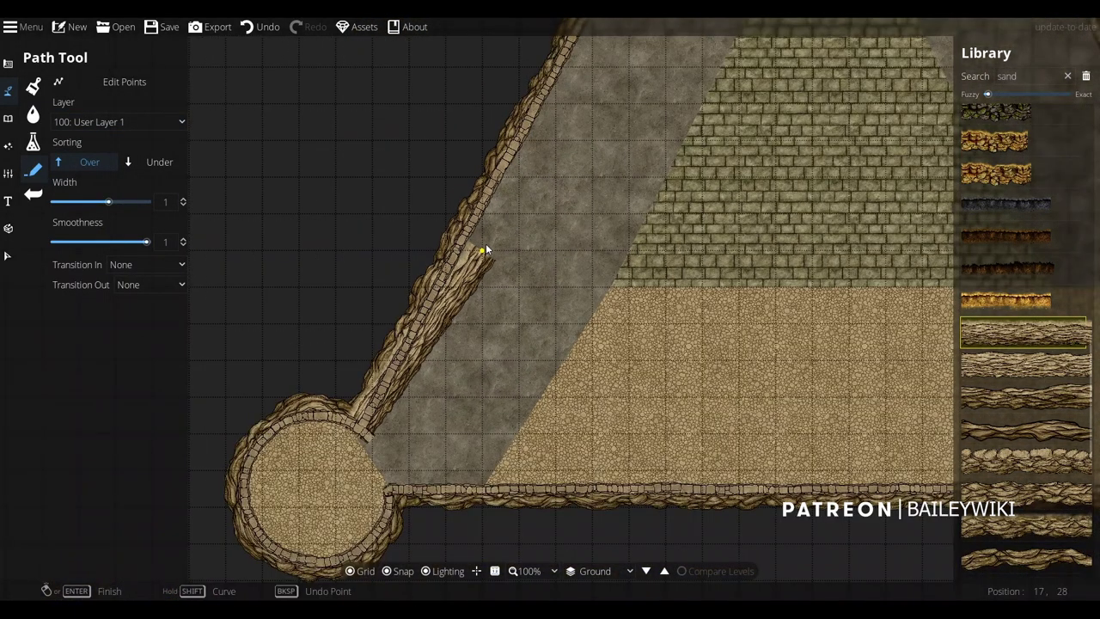
pyautogui.scroll(3, 435, 327)
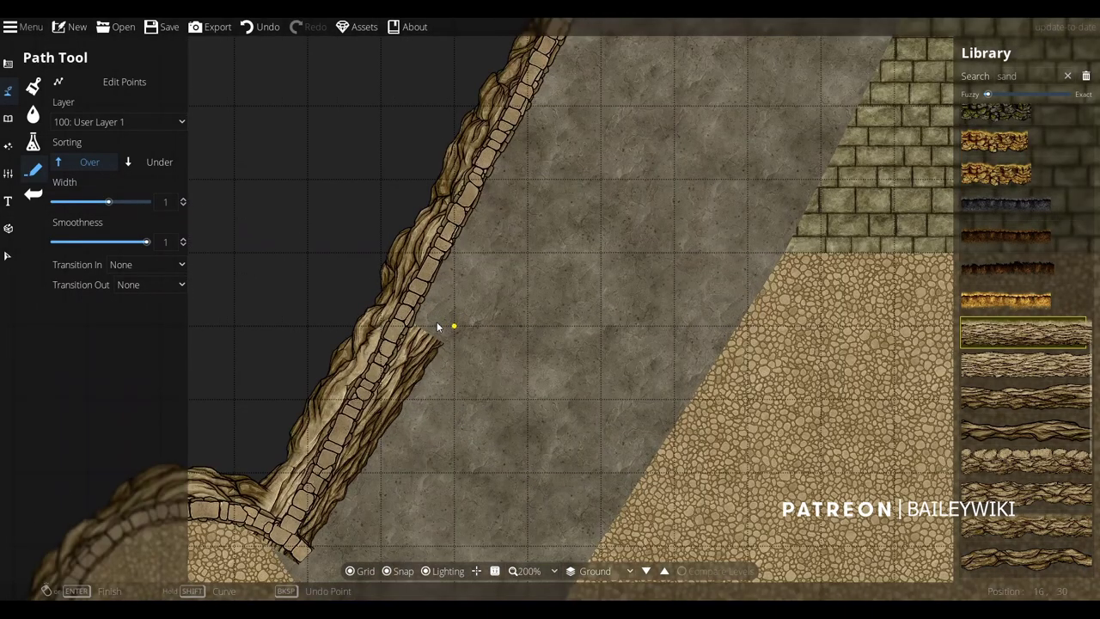
pyautogui.scroll(-1, 437, 327)
pyautogui.rightClick(478, 323)
pyautogui.hotkey('ctrl', 'z')
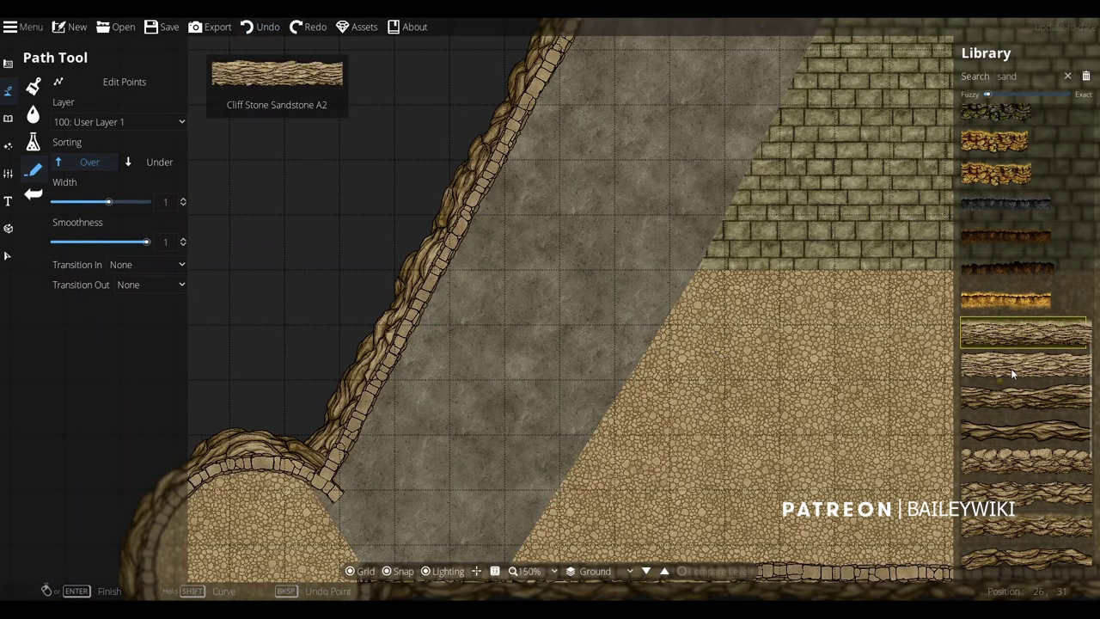
# Try running the narrow banded trim path along the inner face of the western wall with grid snapping off
pyautogui.scroll(-7, 1010, 372)
pyautogui.click(1039, 549)
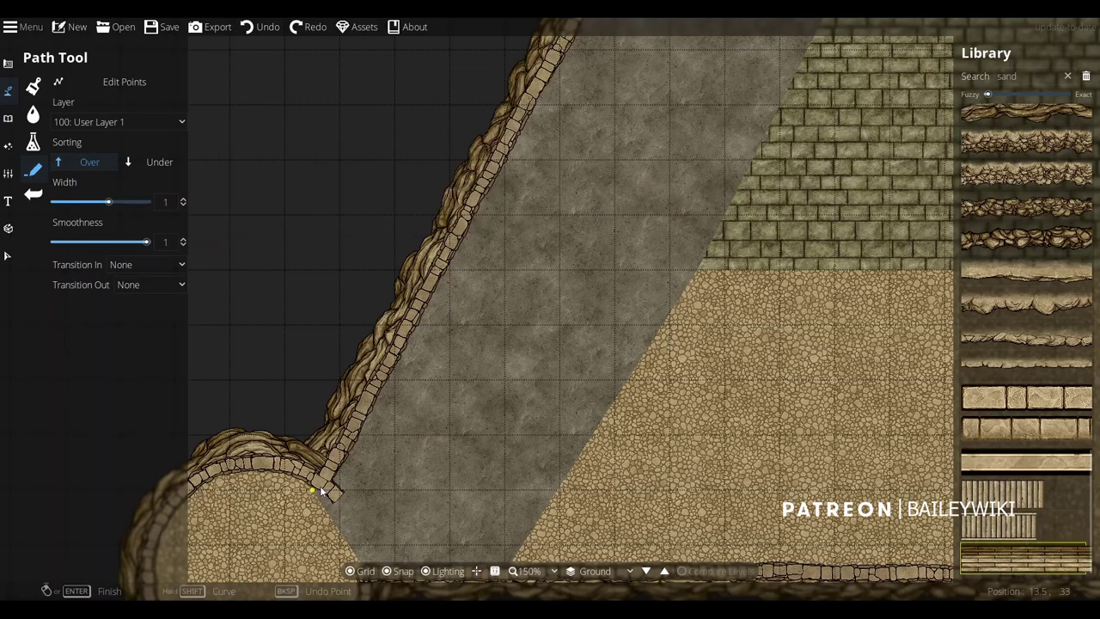
pyautogui.click(321, 491)
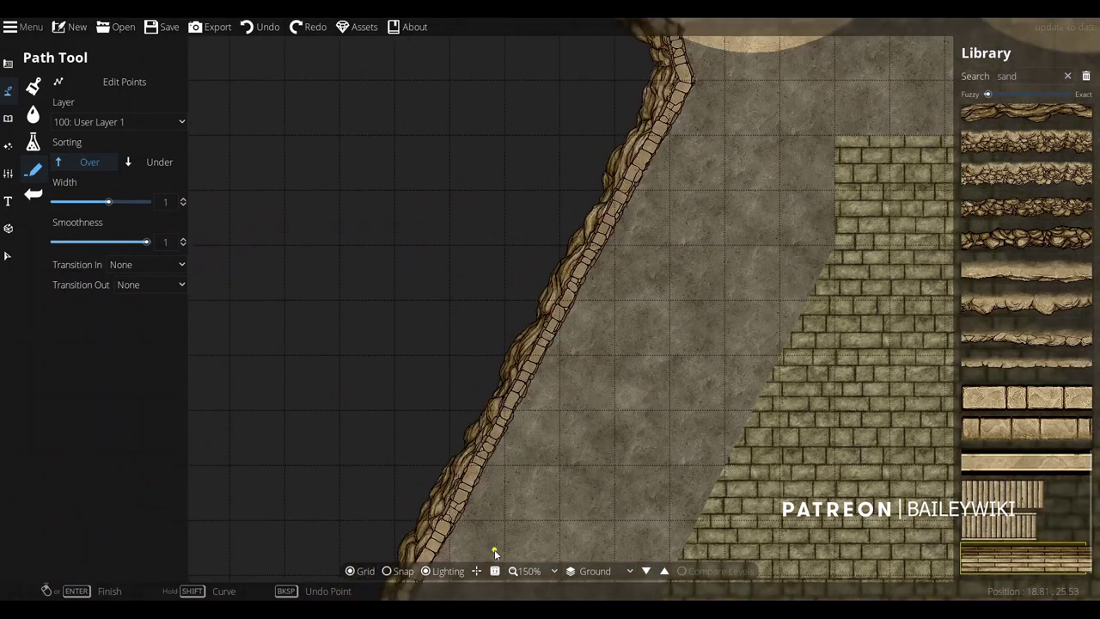
pyautogui.moveTo(494, 551); pyautogui.dragTo(509, 524)
pyautogui.moveTo(683, 48); pyautogui.dragTo(615, 415)
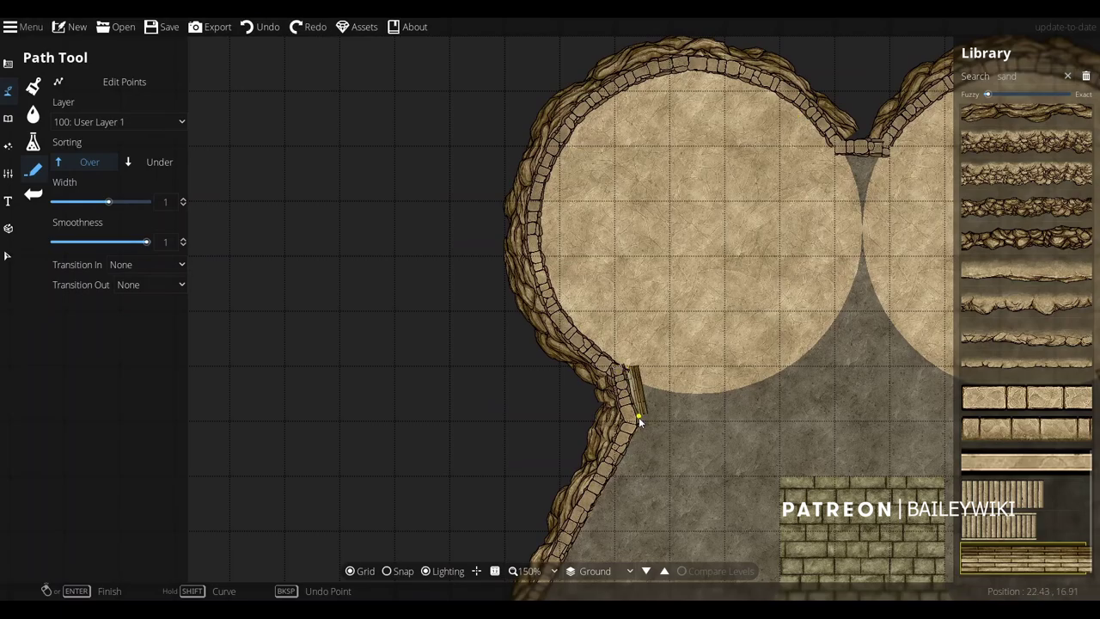
pyautogui.scroll(2, 594, 508)
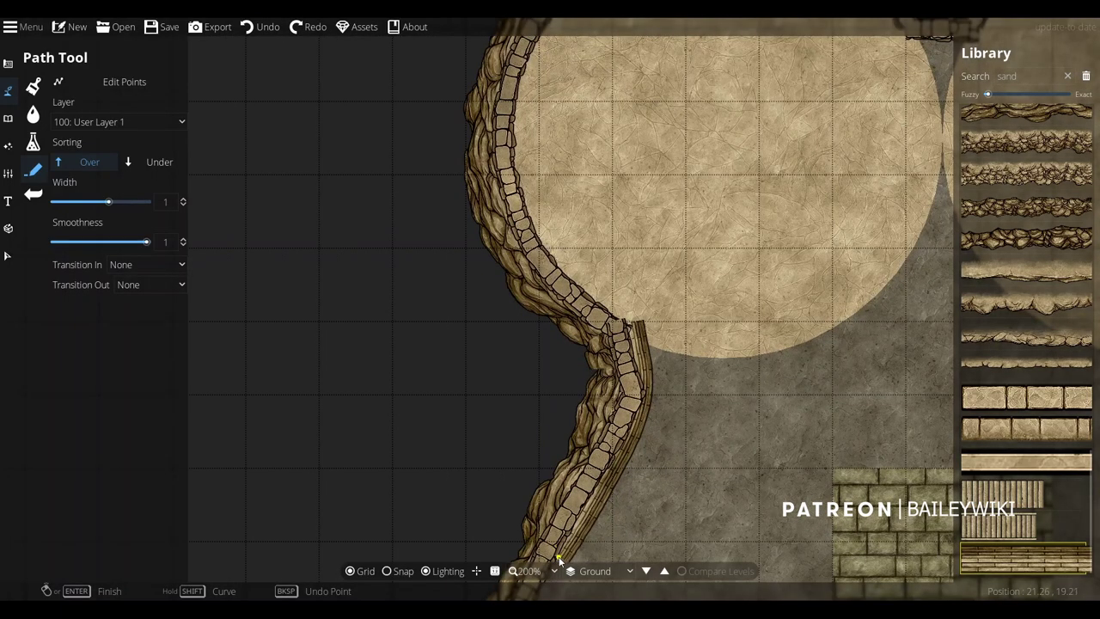
pyautogui.scroll(-2, 727, 463)
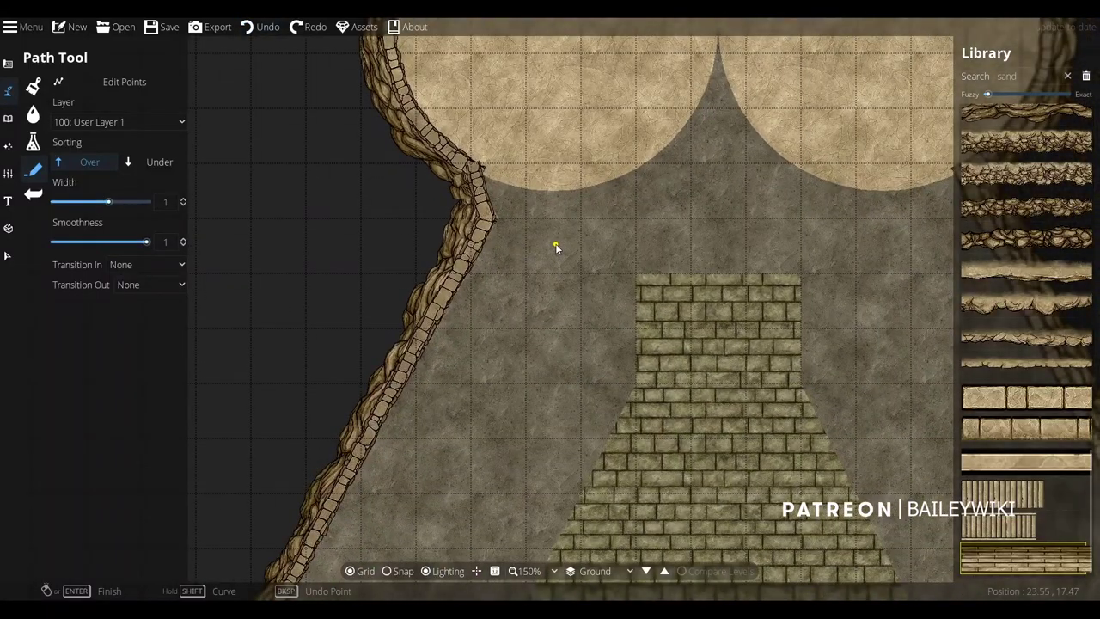
pyautogui.scroll(-5, 594, 192)
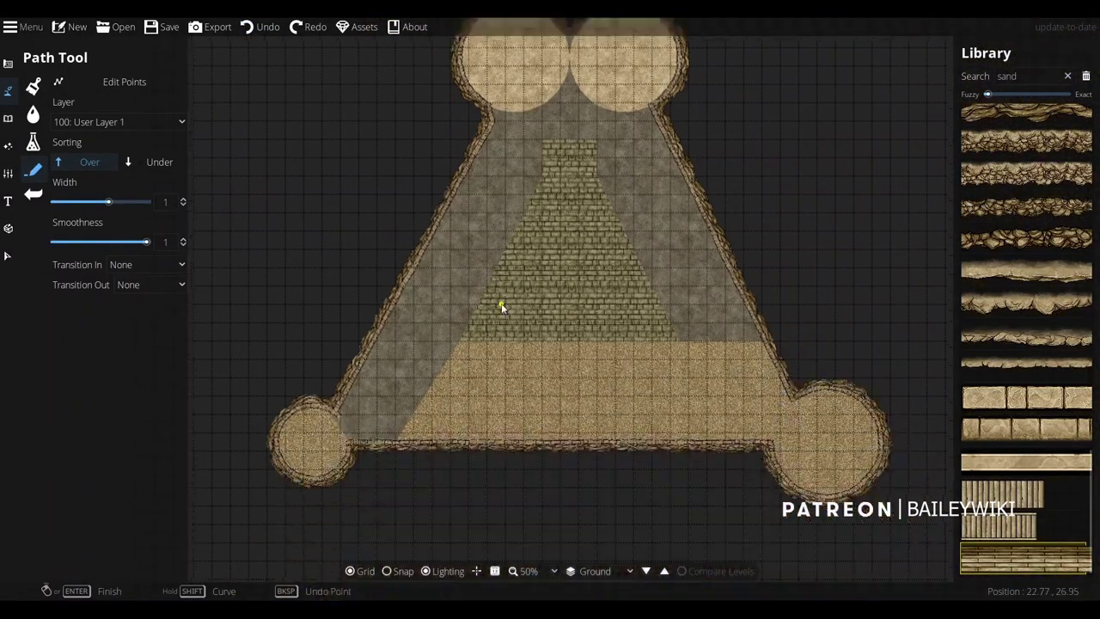
# Edit the wall point where the western wall meets the southwestern tower
pyautogui.scroll(3, 502, 307)
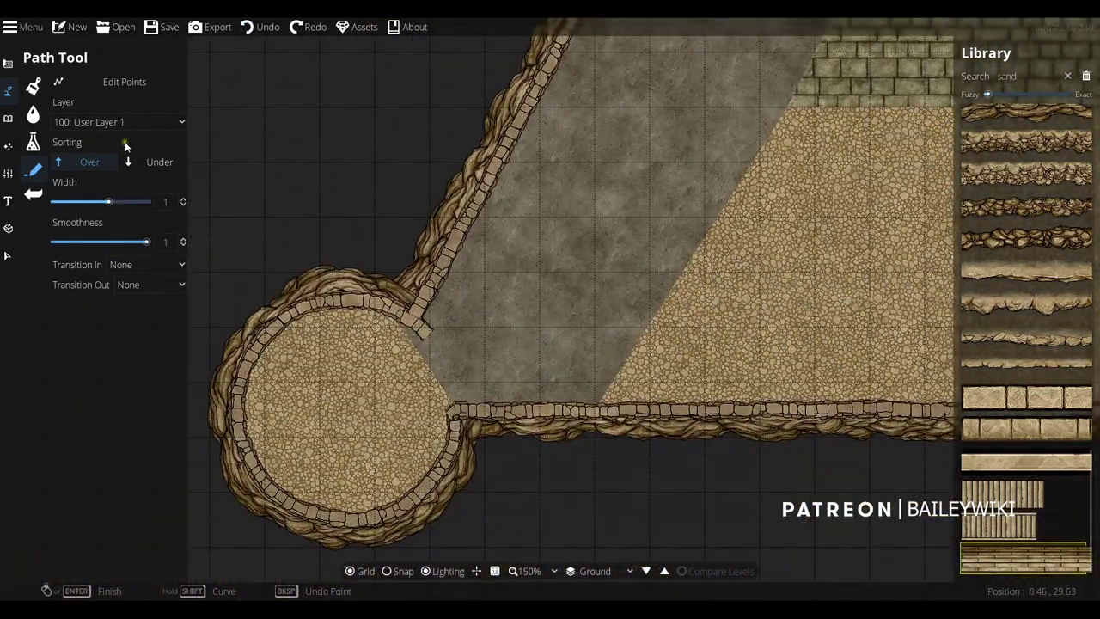
pyautogui.click(8, 63)
pyautogui.click(77, 122)
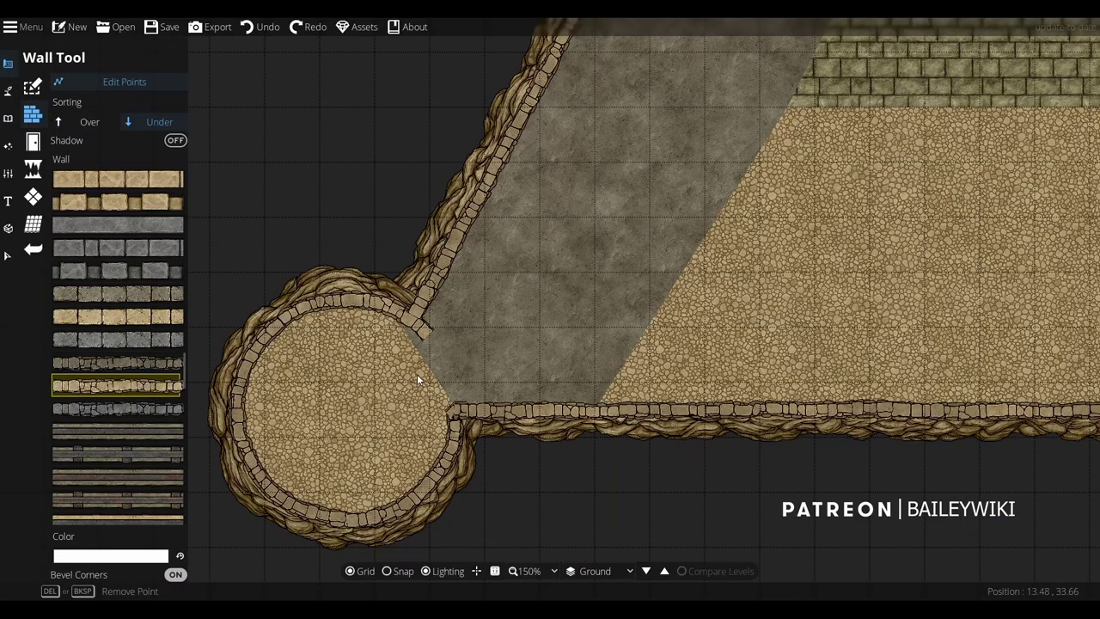
pyautogui.click(428, 332)
# Look over the castle's floors, outer walls and cliff edging, ending at the sandy southern courtyard
pyautogui.scroll(-3, 812, 305)
pyautogui.moveTo(856, 148); pyautogui.dragTo(657, 193)
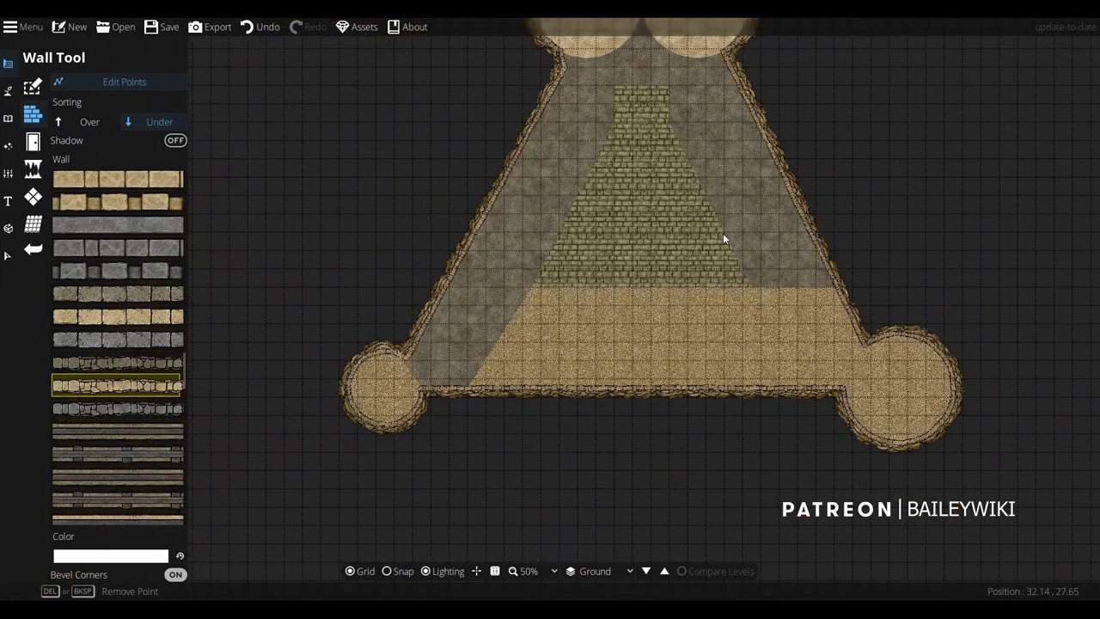
pyautogui.moveTo(586, 119); pyautogui.dragTo(598, 299)
pyautogui.scroll(1, 598, 299)
pyautogui.moveTo(594, 401); pyautogui.dragTo(508, 217)
pyautogui.scroll(1, 512, 412)
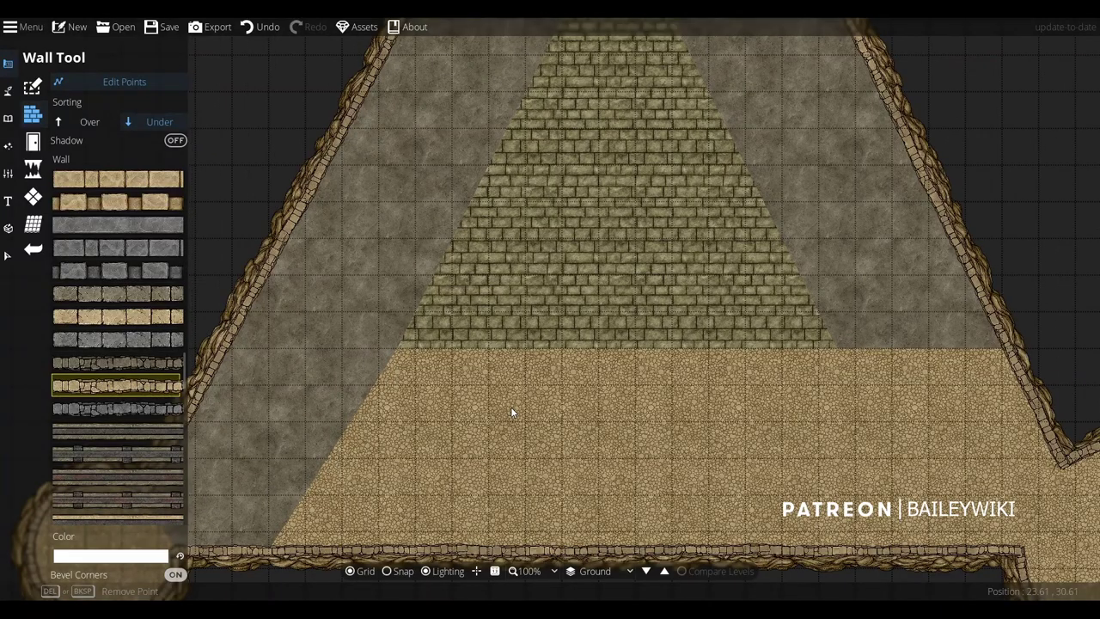
pyautogui.moveTo(512, 411); pyautogui.dragTo(519, 318)
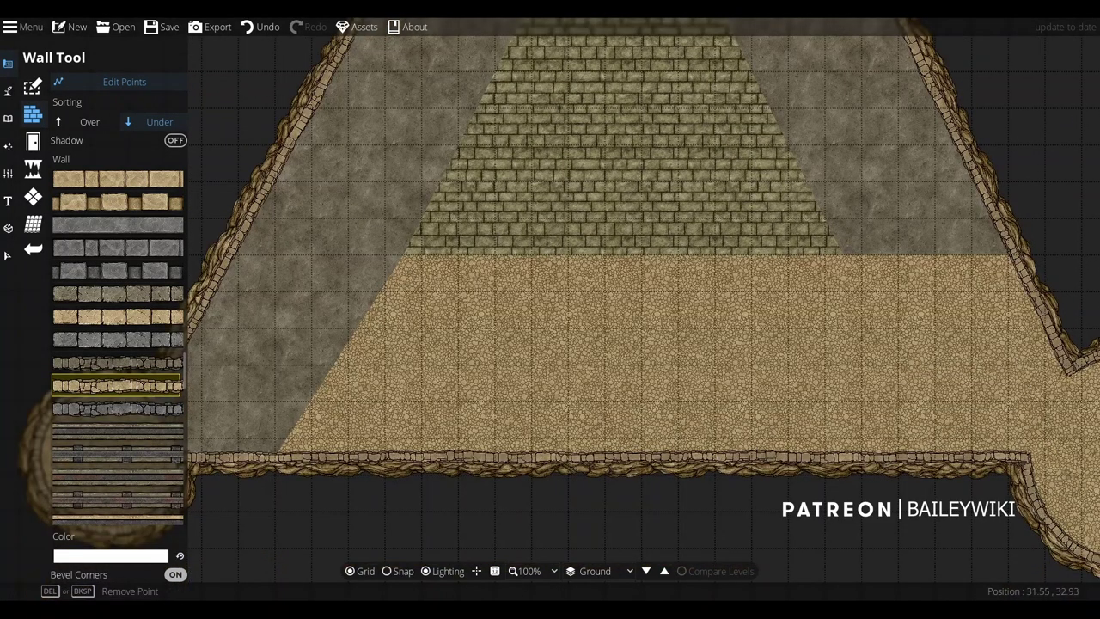
pyautogui.scroll(1, 564, 439)
# Search the object library for "sandstone" and try a sandstone altar slab at the southern wall, with shadow off and scale 0.6
pyautogui.click(7, 117)
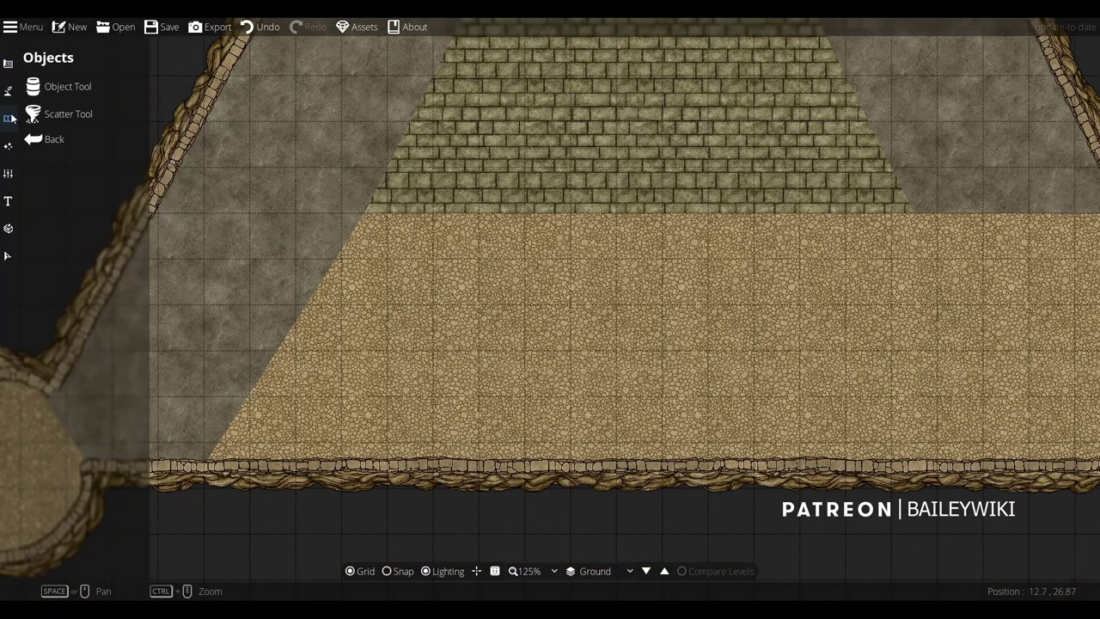
pyautogui.click(48, 88)
pyautogui.click(1019, 97)
pyautogui.write('sandstone')
pyautogui.scroll(-6, 1054, 258)
pyautogui.scroll(3, 1066, 257)
pyautogui.click(1068, 262)
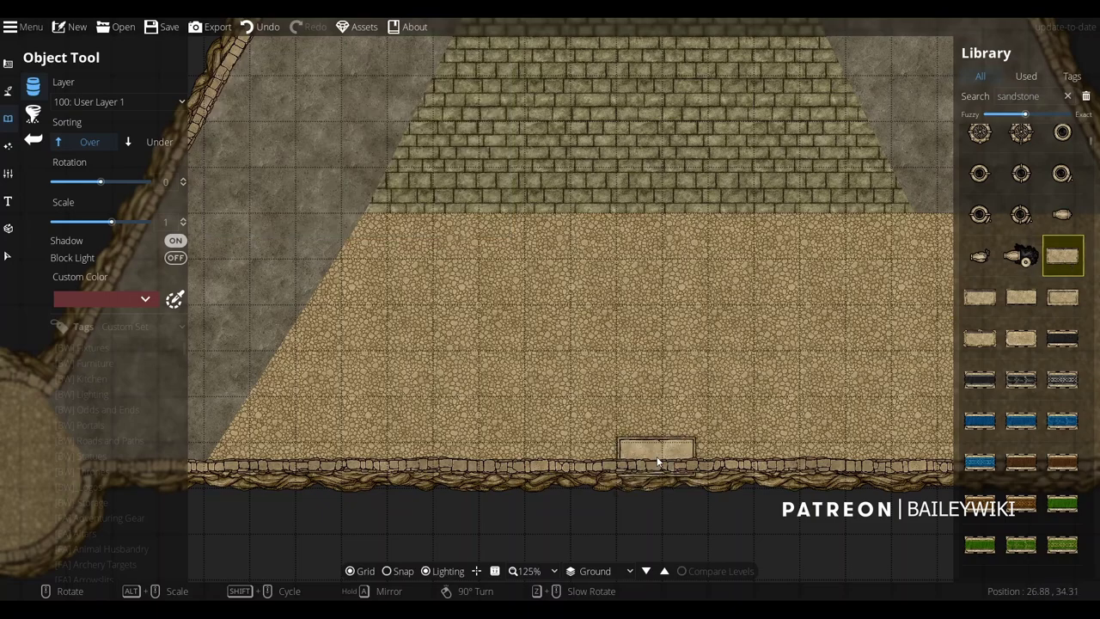
pyautogui.click(175, 241)
pyautogui.scroll(-2, 530, 464)
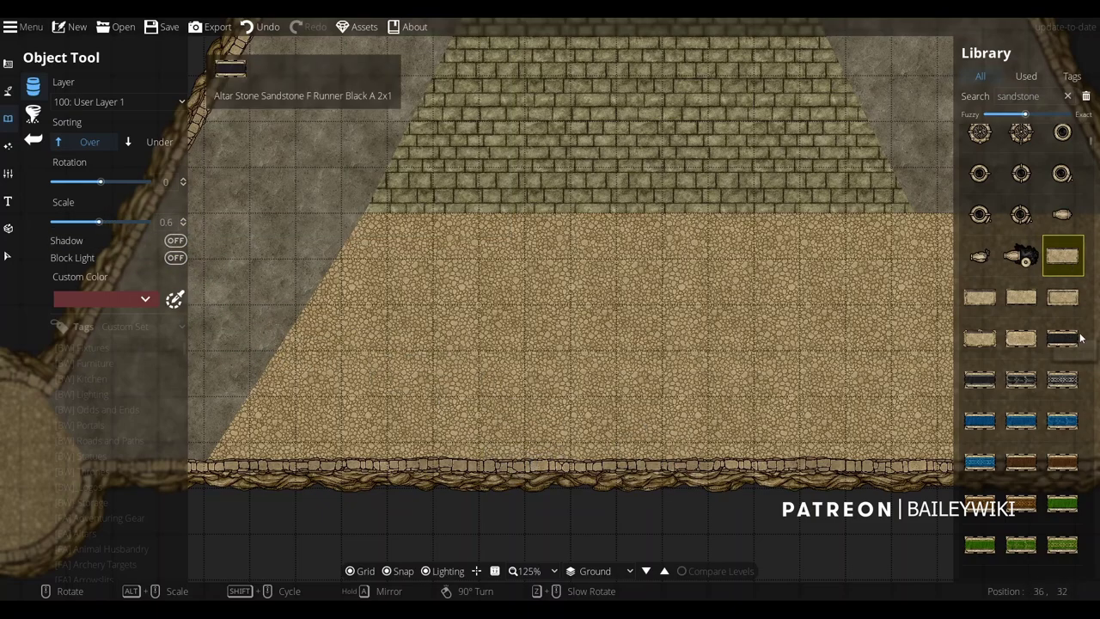
# Browse the sandstone objects and try the Stairs Stone Sandstone Platform H 2x1 along the southern wall
pyautogui.scroll(-5, 1030, 342)
pyautogui.scroll(-10, 1033, 346)
pyautogui.scroll(-8, 1030, 343)
pyautogui.moveTo(1091, 182); pyautogui.dragTo(1091, 190)
pyautogui.scroll(-8, 1058, 372)
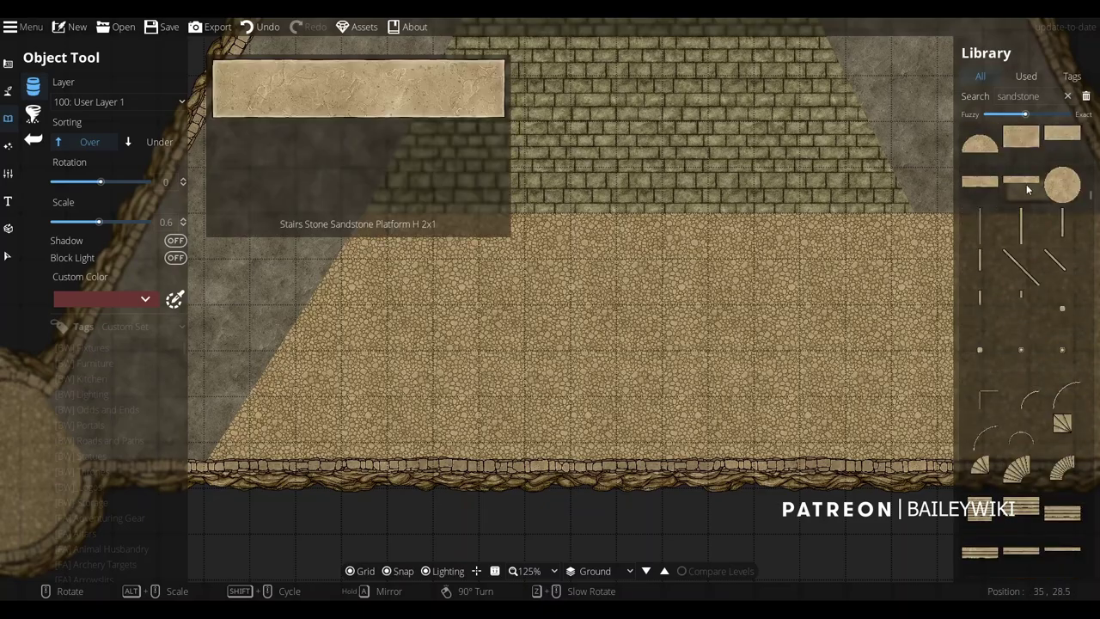
pyautogui.click(1022, 180)
pyautogui.scroll(4, 545, 463)
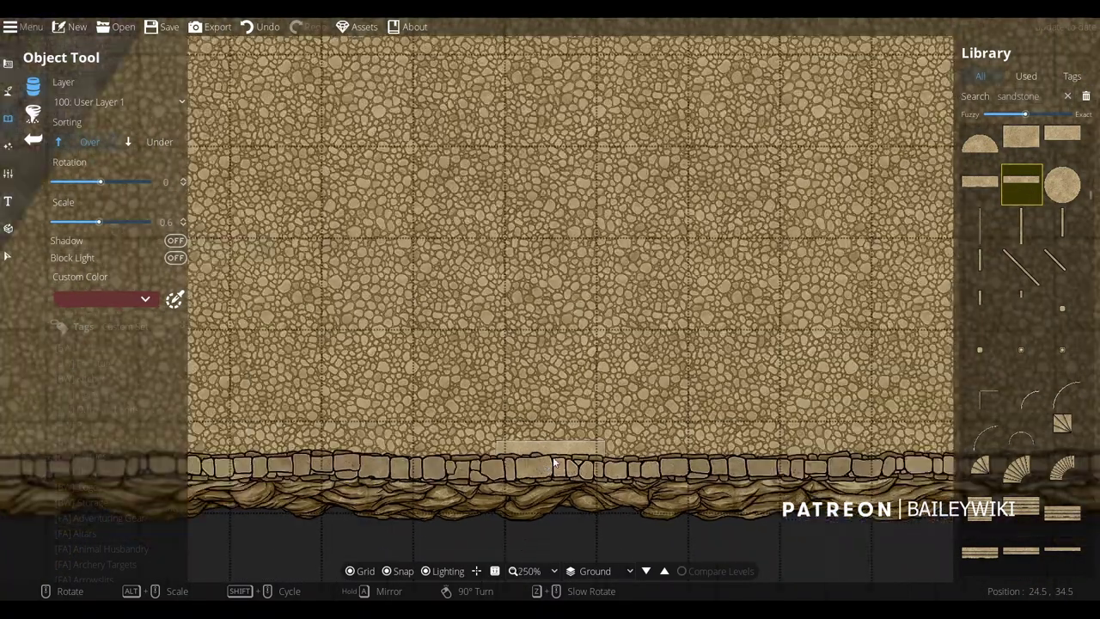
# Try straight sandstone brick wall pieces against the southern wall's inner face at scale 1.6
pyautogui.scroll(-5, 1070, 380)
pyautogui.scroll(-5, 1070, 380)
pyautogui.click(981, 257)
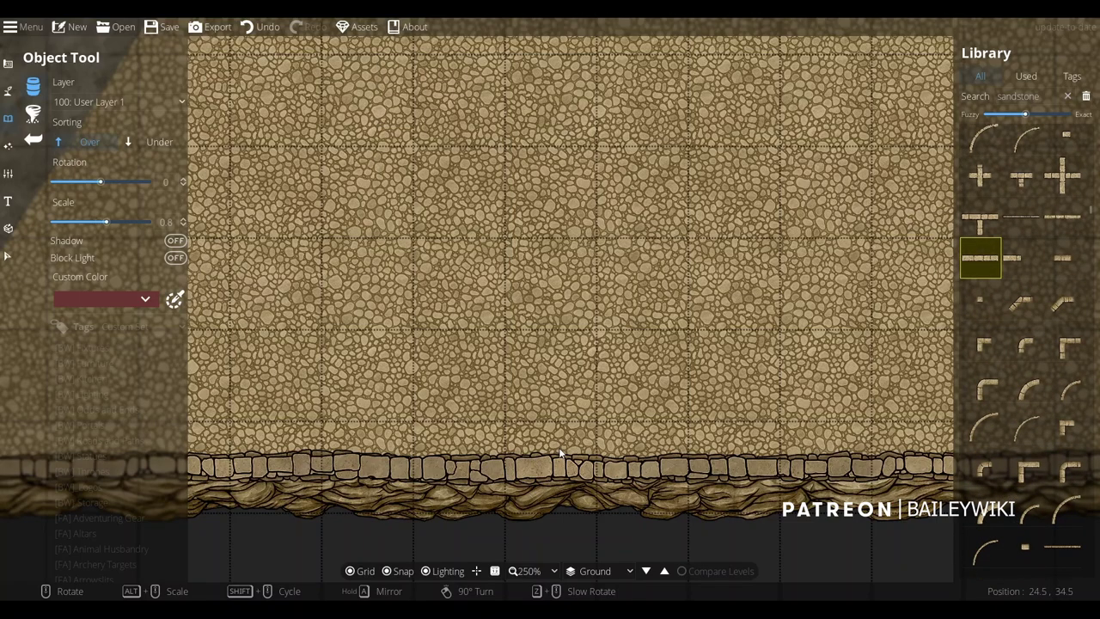
pyautogui.keyDown('alt'); pyautogui.scroll(4, 559, 451); pyautogui.keyUp('alt')
pyautogui.scroll(-1, 573, 460)
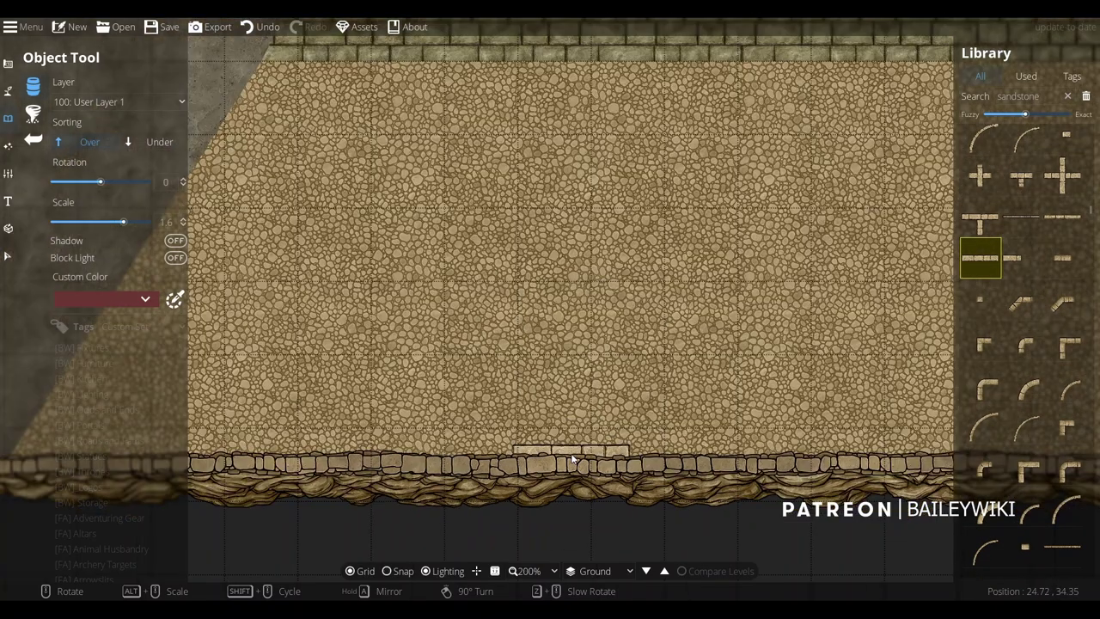
pyautogui.scroll(2, 572, 454)
pyautogui.click(1036, 224)
pyautogui.scroll(-3, 644, 454)
pyautogui.scroll(2, 643, 454)
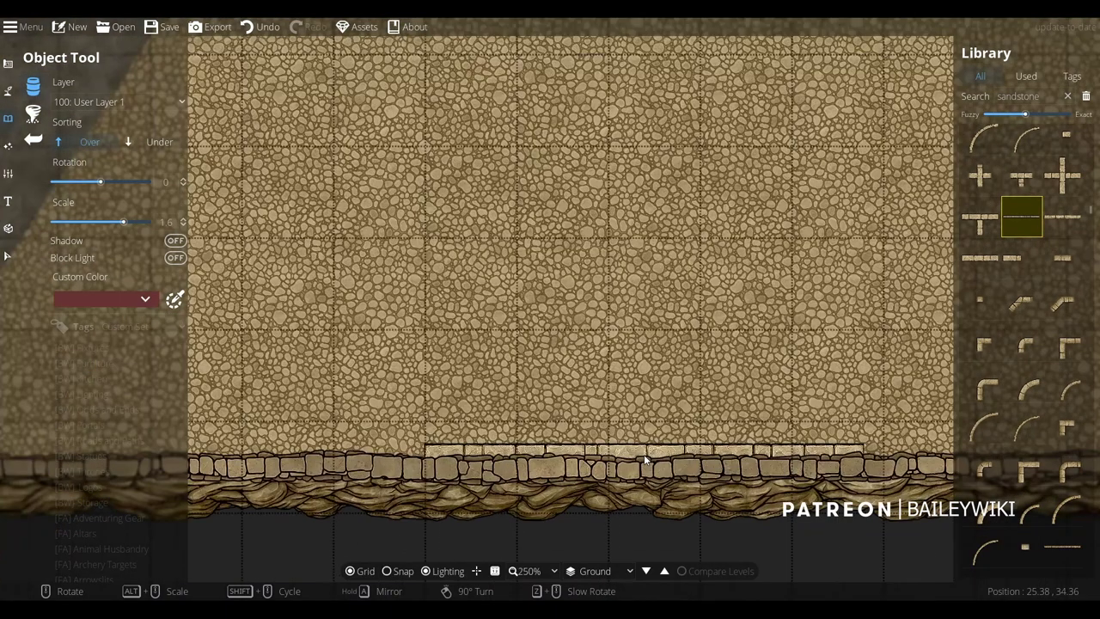
# Start a banded sandstone trim path of width 1 along the southern wall's inner face on layer 100: User Layer 1
pyautogui.click(7, 91)
pyautogui.click(90, 177)
pyautogui.keyDown('shift'); pyautogui.scroll(3, 517, 131); pyautogui.keyUp('shift')
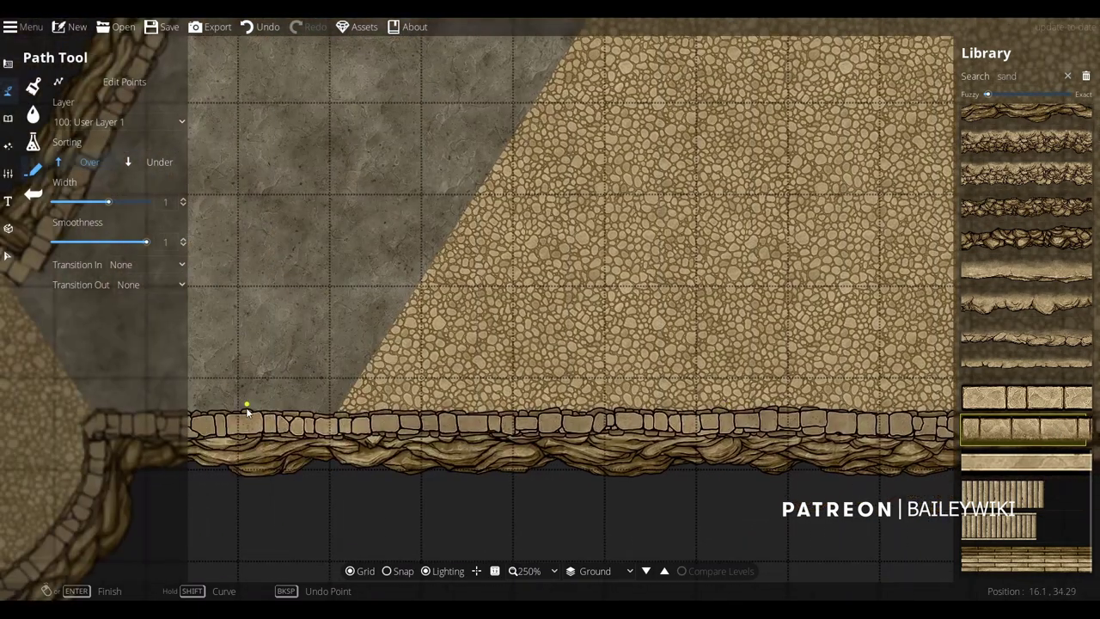
pyautogui.moveTo(306, 416); pyautogui.dragTo(455, 409)
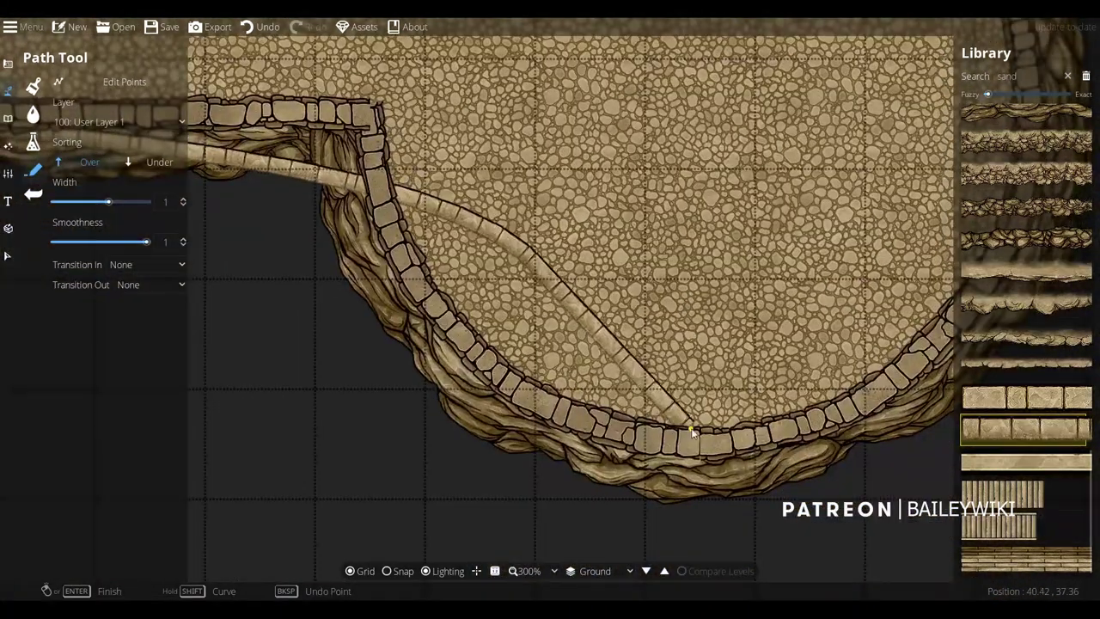
# Curve the trim path around the inside of the southeastern tower up to its junction with the eastern wall
pyautogui.press('shift')
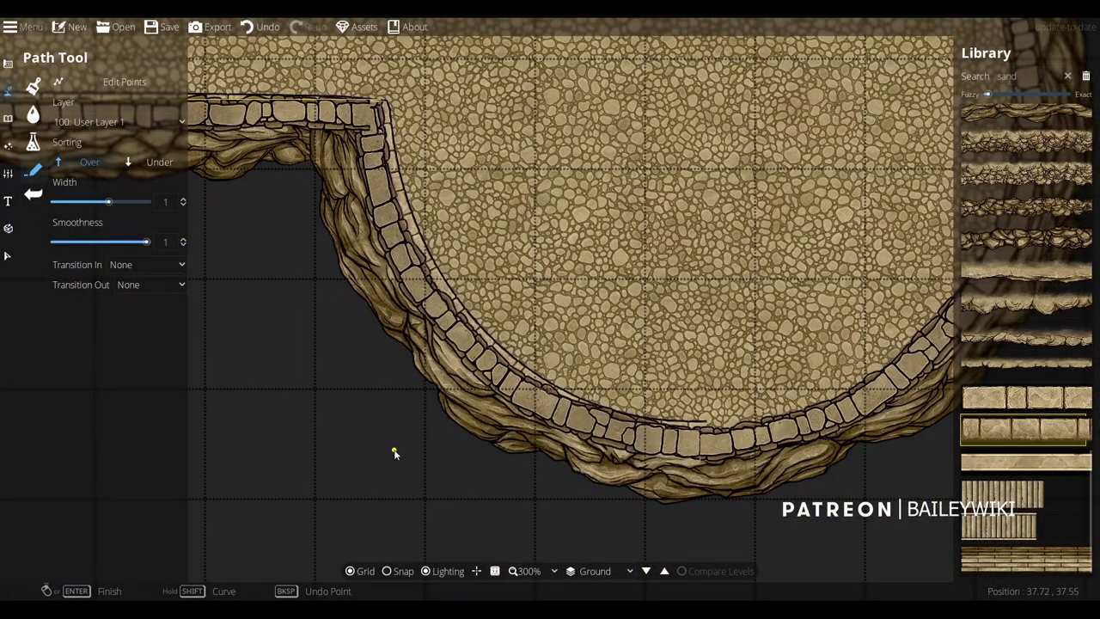
pyautogui.click(376, 421)
pyautogui.moveTo(1012, 193); pyautogui.dragTo(722, 225)
pyautogui.press('shift')
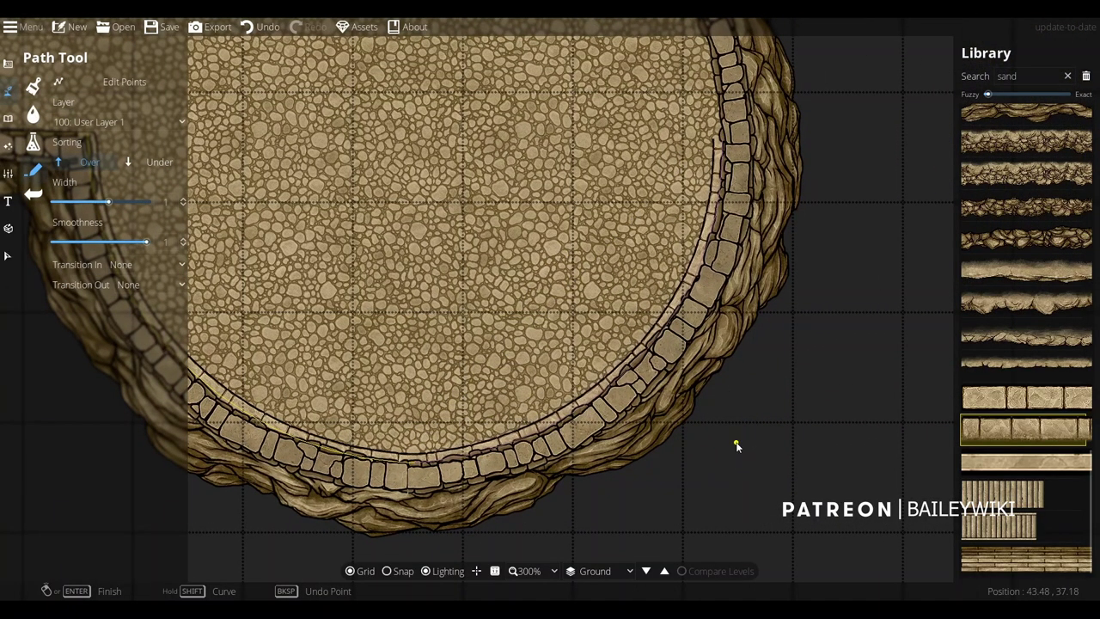
pyautogui.click(737, 445)
pyautogui.press('w')
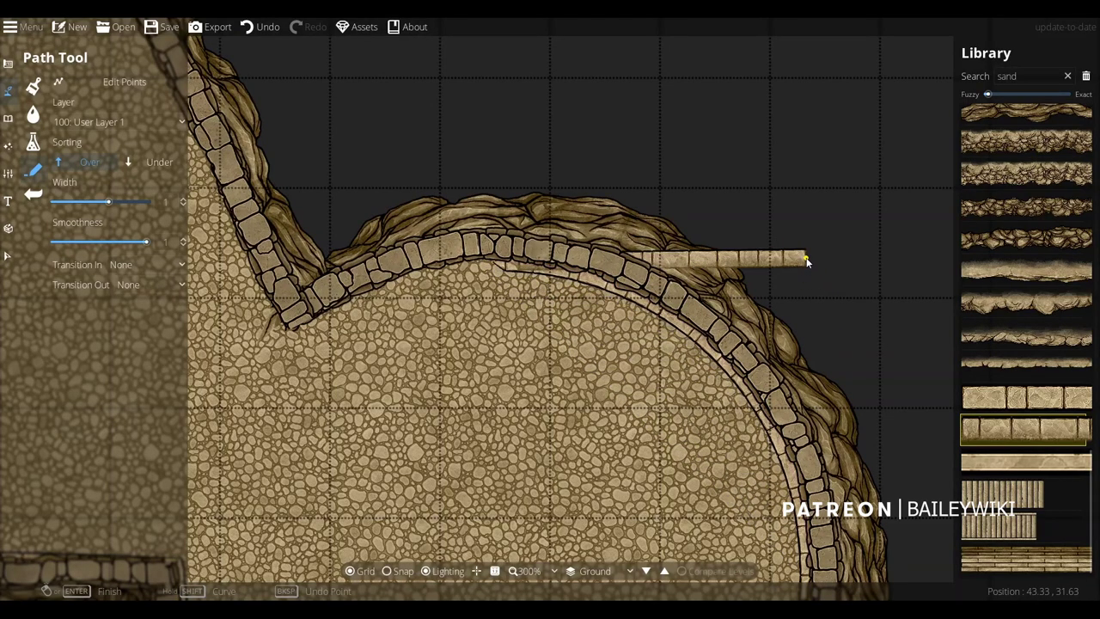
pyautogui.press('shift')
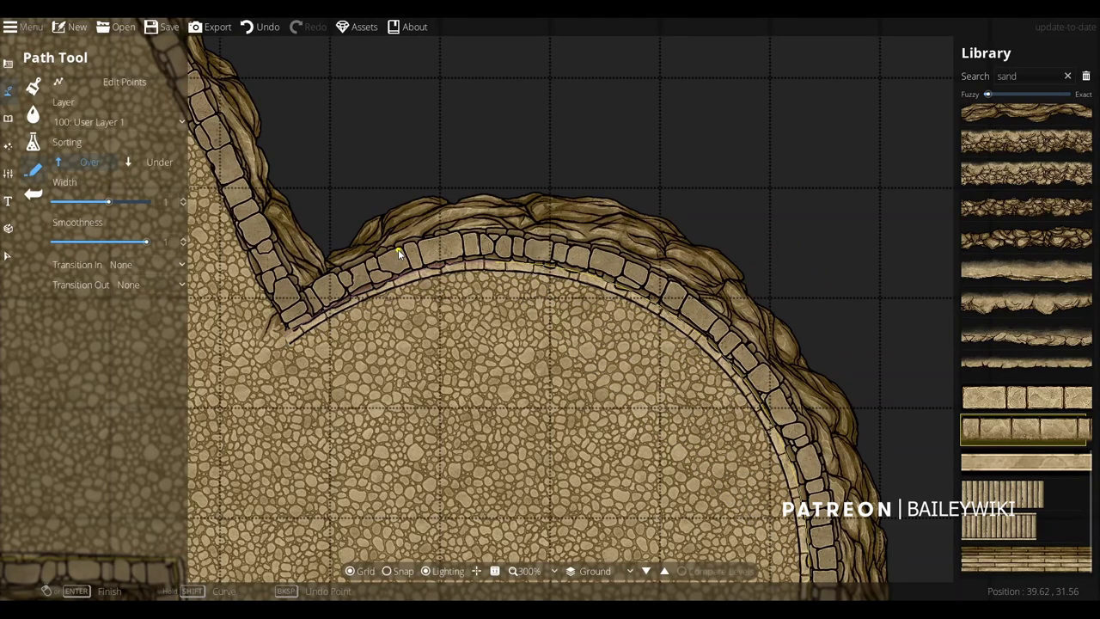
pyautogui.keyDown('shift'); pyautogui.click(398, 250); pyautogui.keyUp('shift')
# Run the trim path up the eastern wall and curve it around the inside of the northeastern tower
pyautogui.moveTo(196, 234); pyautogui.dragTo(516, 585)
pyautogui.moveTo(307, 56); pyautogui.dragTo(508, 550)
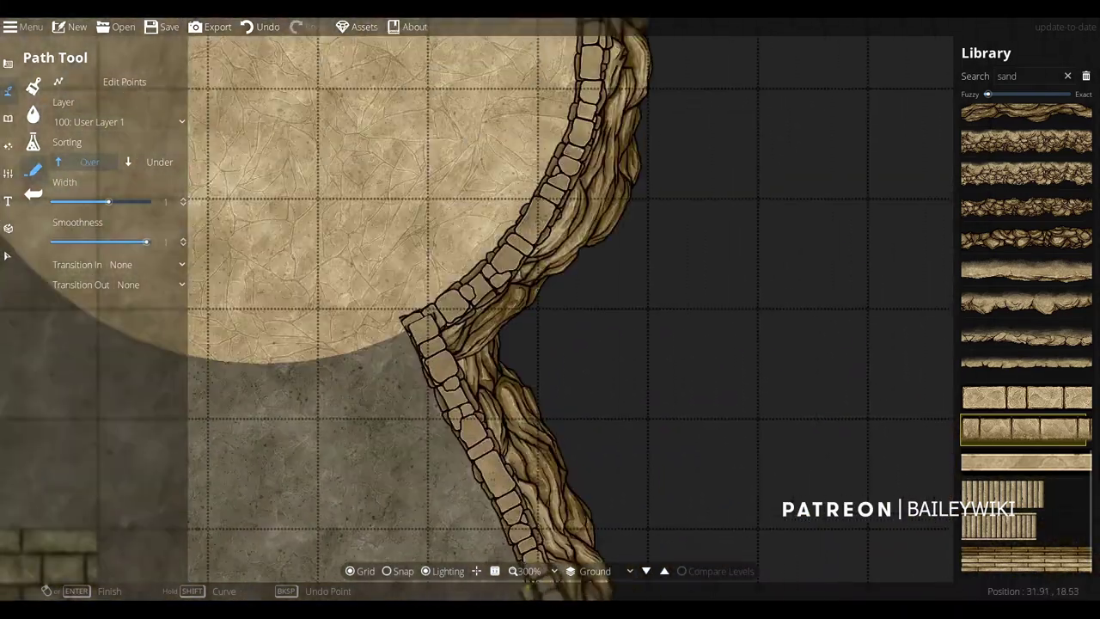
pyautogui.click(405, 331)
pyautogui.press('w')
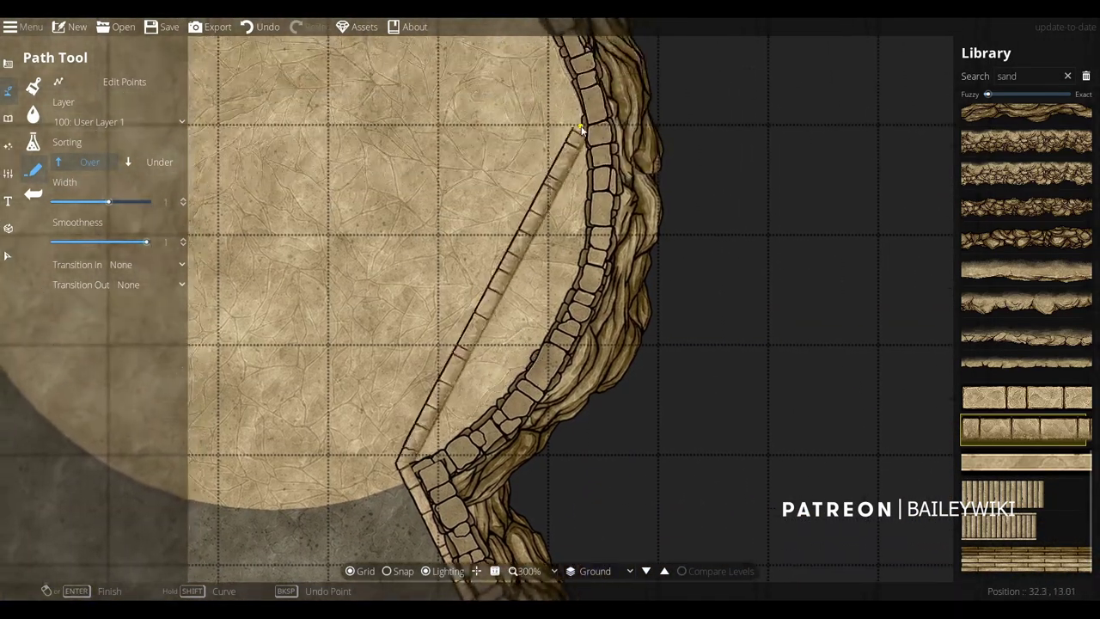
pyautogui.press('w')
pyautogui.press('a')
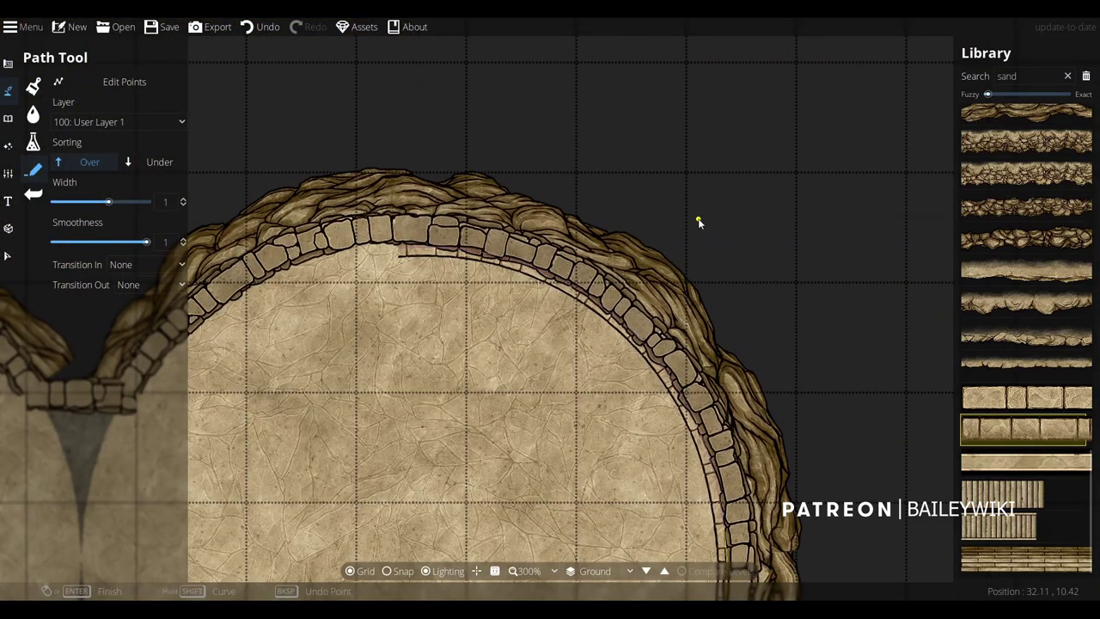
pyautogui.moveTo(203, 321); pyautogui.dragTo(555, 206)
pyautogui.click(495, 294)
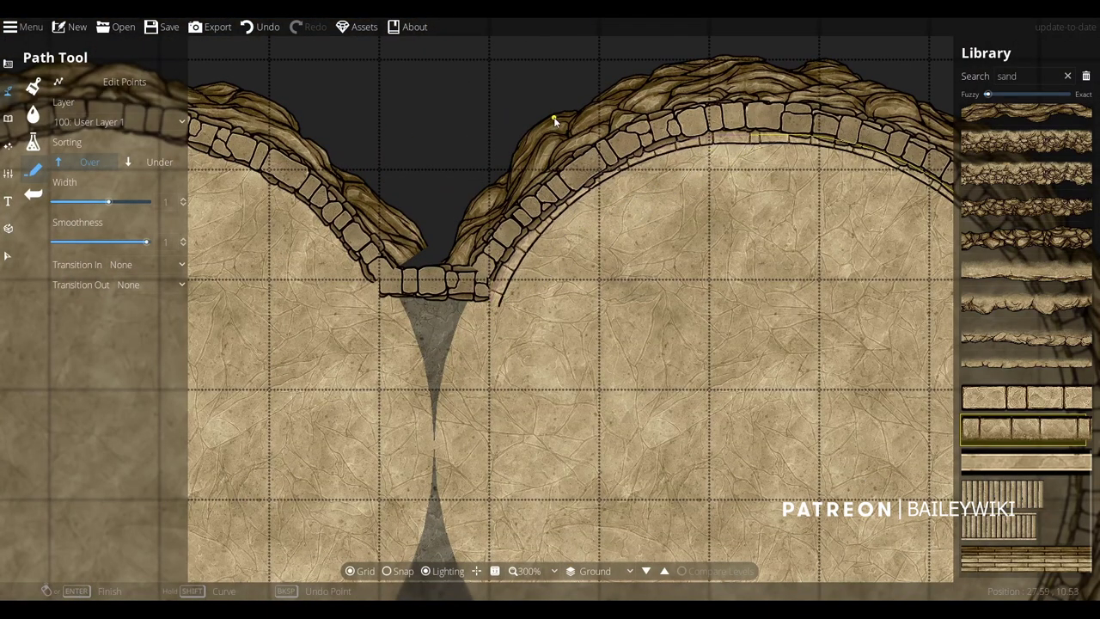
# Carry the trim path across the gap and curve it around the inside of the northwestern tower to the western wall
pyautogui.press('w')
pyautogui.press('a')
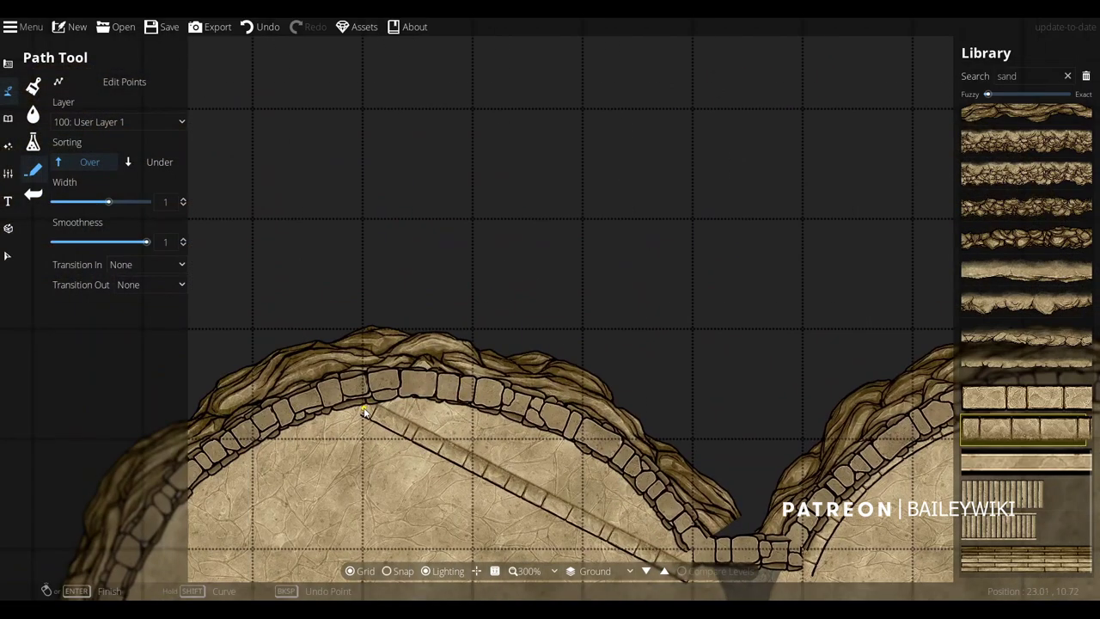
pyautogui.keyDown('shift'); pyautogui.click(592, 358); pyautogui.keyUp('shift')
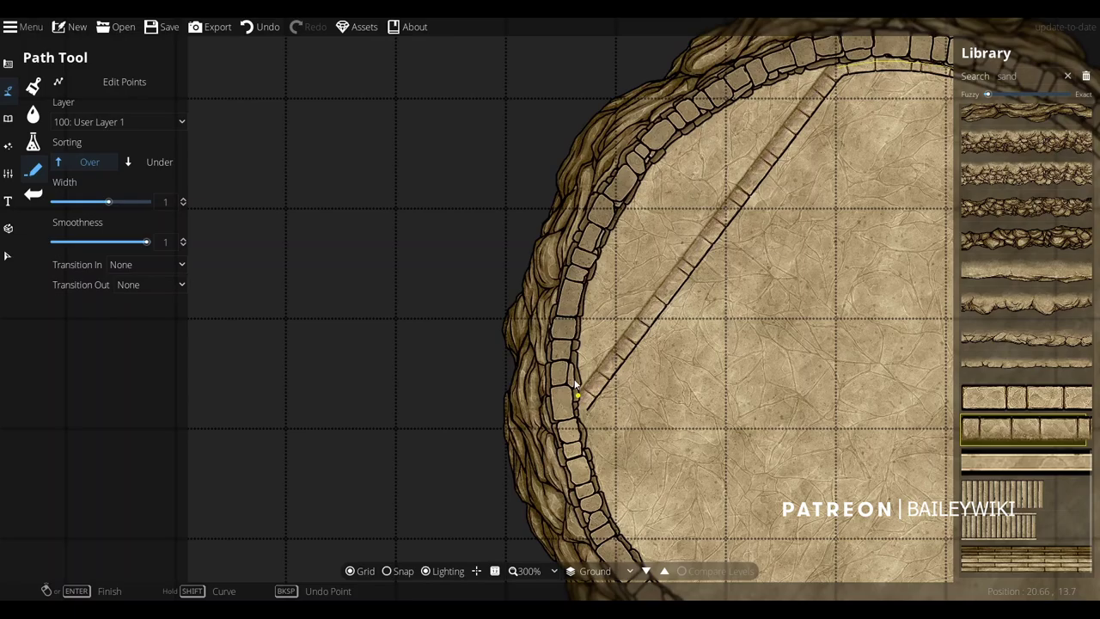
pyautogui.click(575, 384)
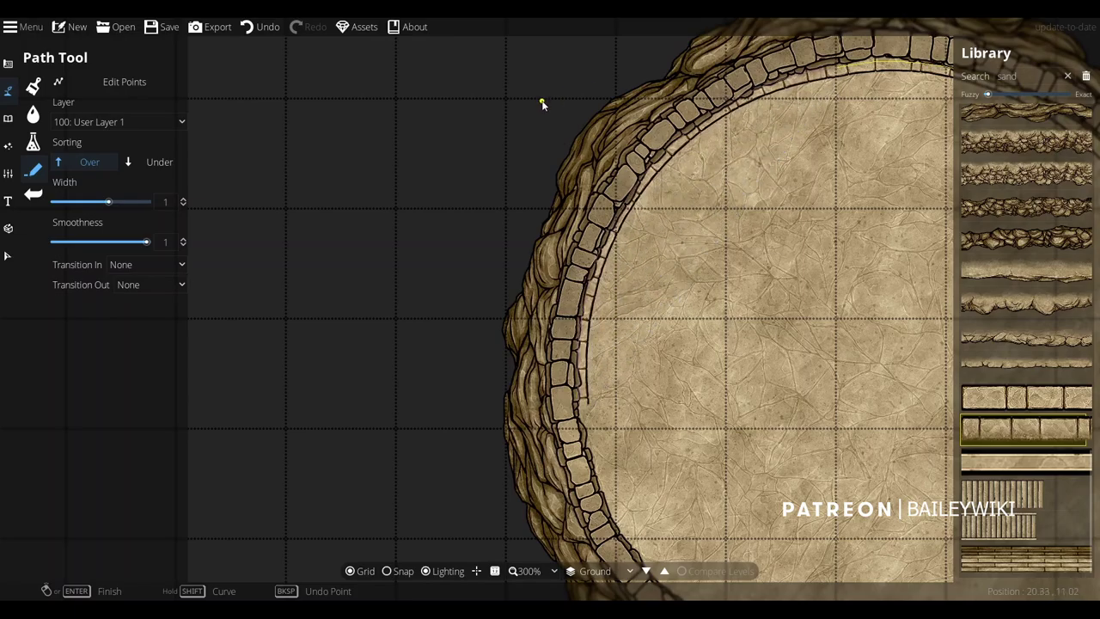
pyautogui.press('s')
pyautogui.click(695, 330)
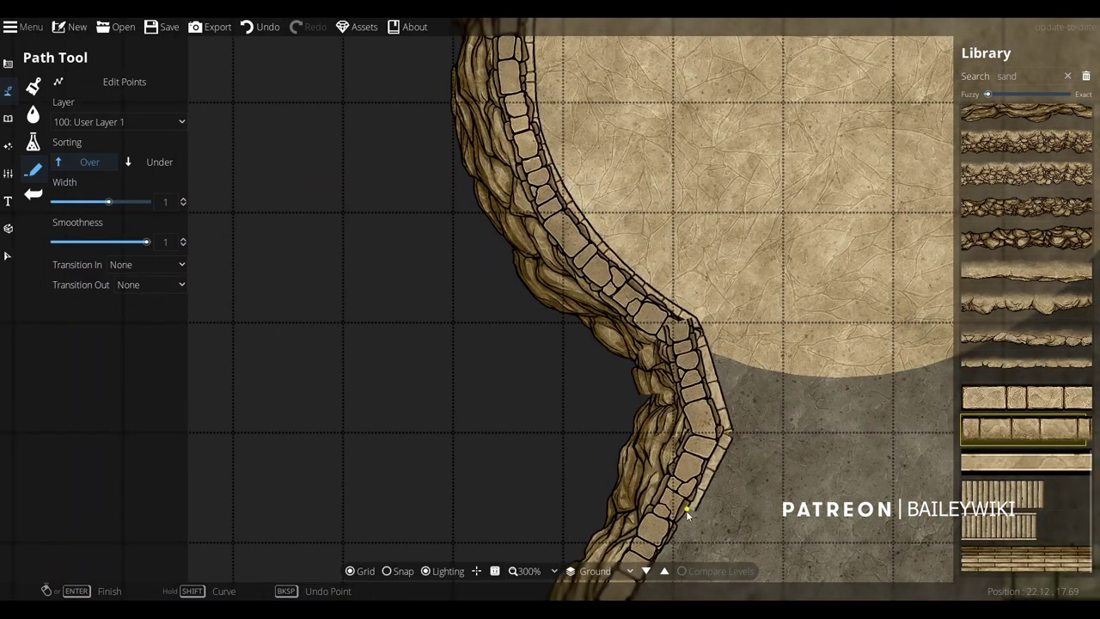
# Run the trim path down the inner face of the western wall to the southwestern tower
pyautogui.moveTo(687, 513); pyautogui.dragTo(845, 43)
pyautogui.moveTo(551, 559); pyautogui.dragTo(656, 375)
pyautogui.moveTo(413, 559); pyautogui.dragTo(520, 347)
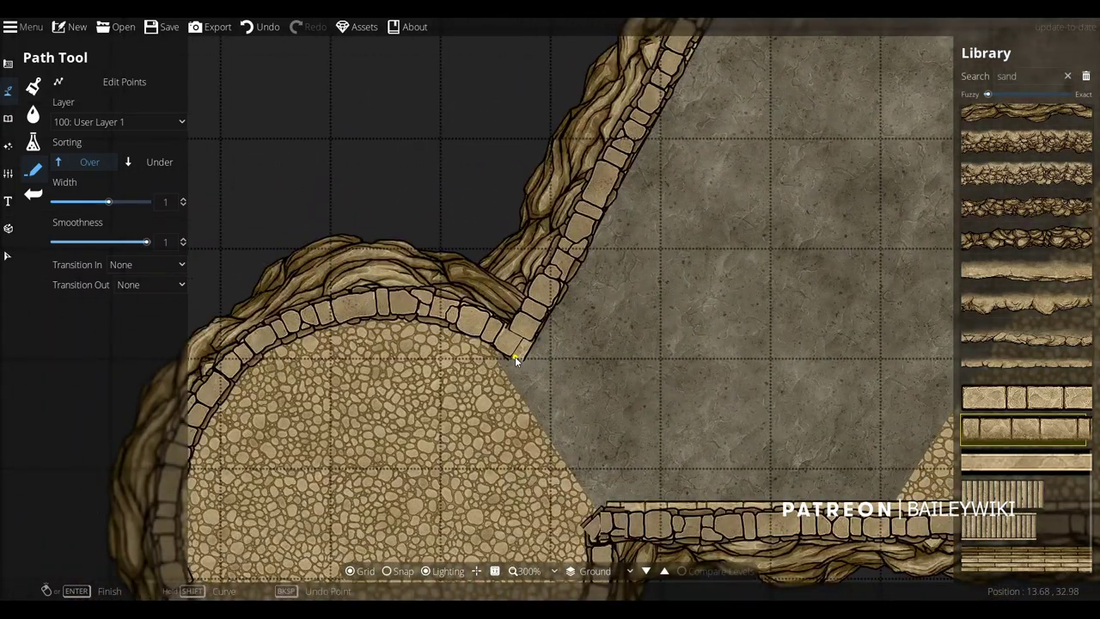
pyautogui.click(524, 361)
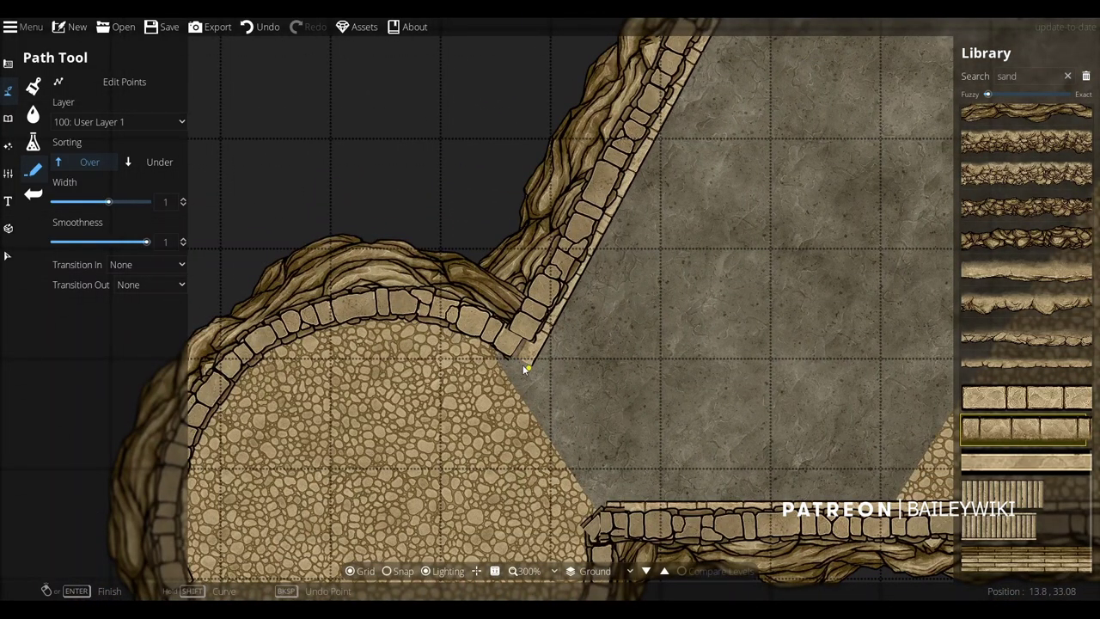
# Curve the trim path around the inside of the southwestern tower and join it to the trim's start at the southern wall
pyautogui.moveTo(184, 436); pyautogui.dragTo(393, 307)
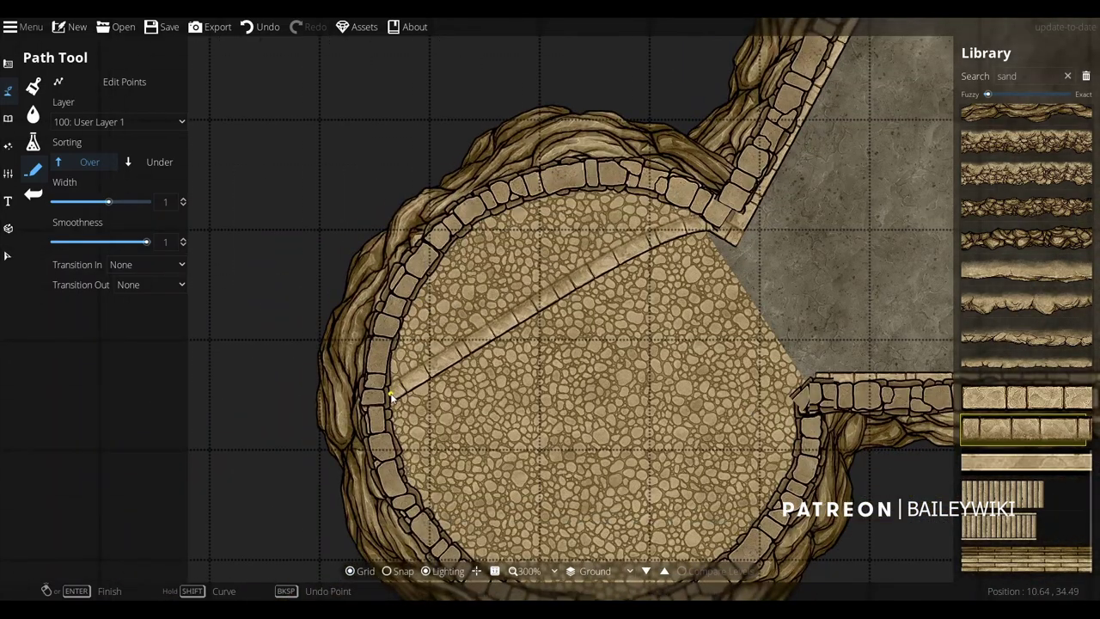
pyautogui.press('shift')
pyautogui.press('s')
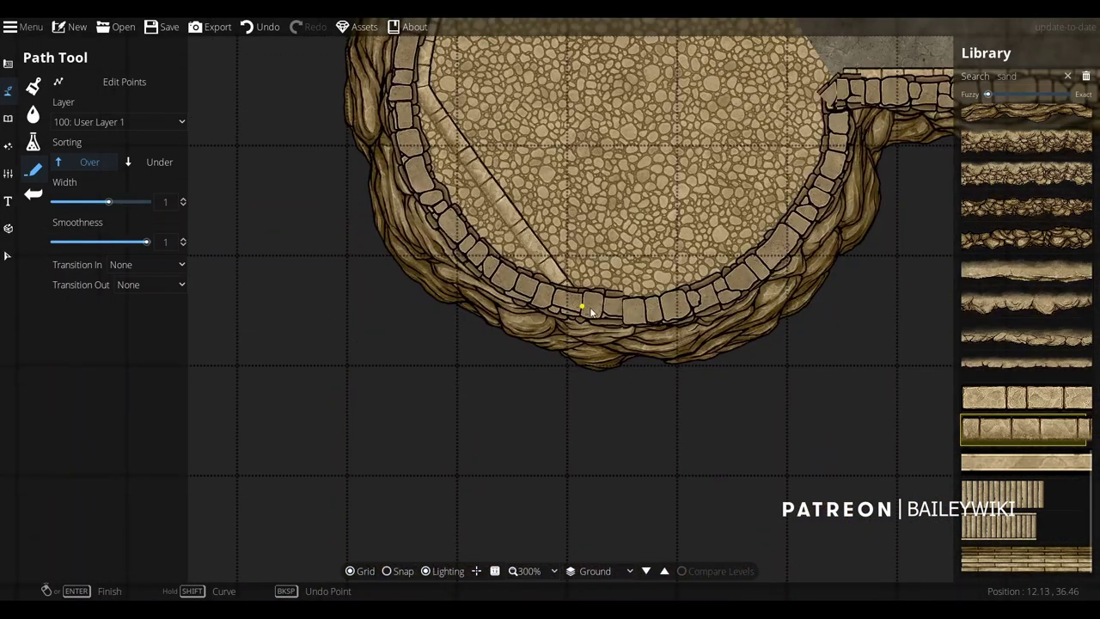
pyautogui.click(823, 93)
pyautogui.press('shift')
pyautogui.moveTo(830, 96); pyautogui.dragTo(751, 233)
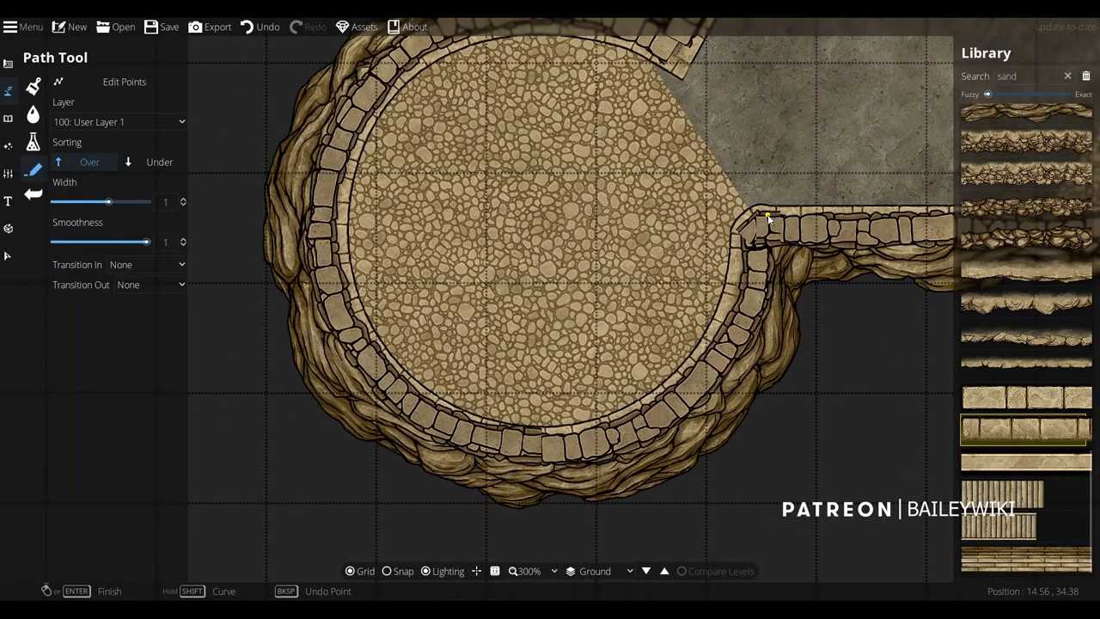
# Search the path library for "brick sandstone" and "sandstone rubble" edging
pyautogui.scroll(-4, 767, 214)
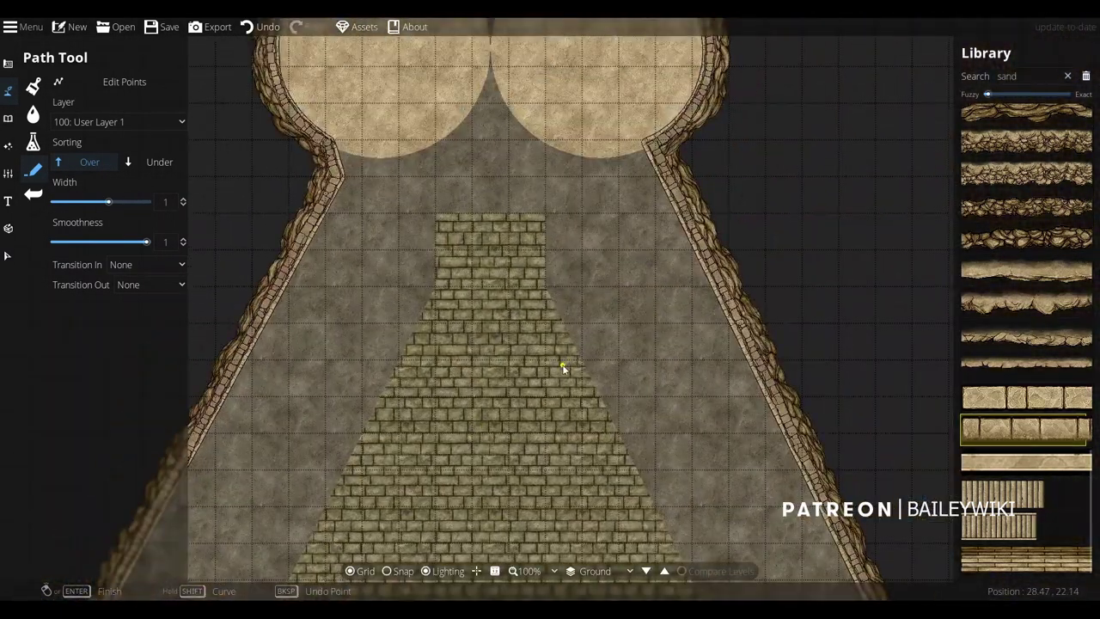
pyautogui.scroll(-3, 467, 282)
pyautogui.scroll(3, 463, 303)
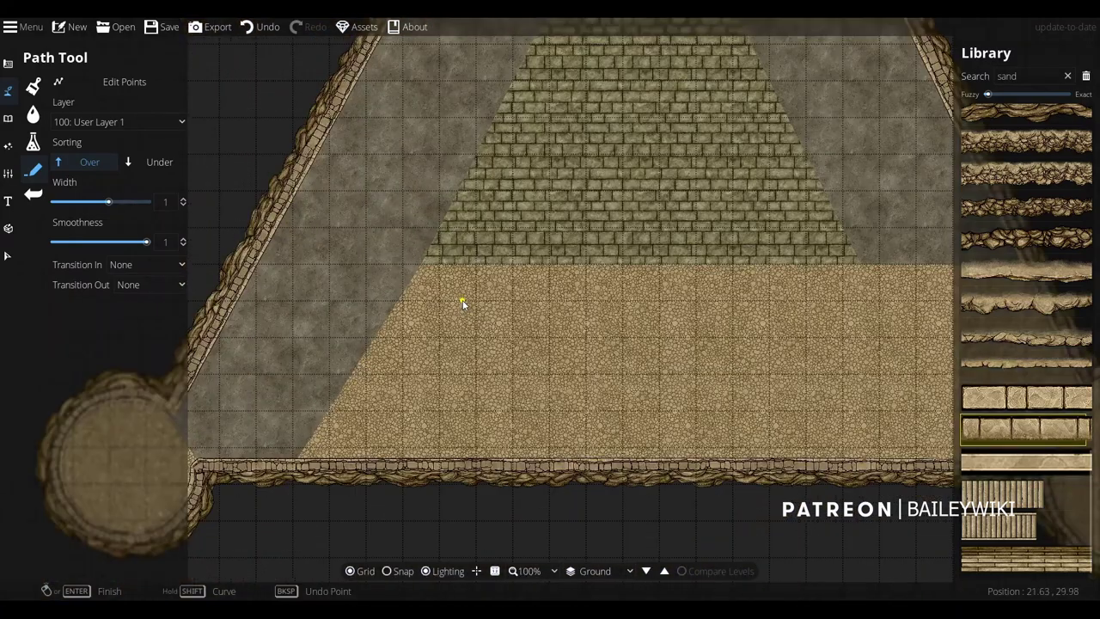
pyautogui.moveTo(539, 378); pyautogui.dragTo(390, 378)
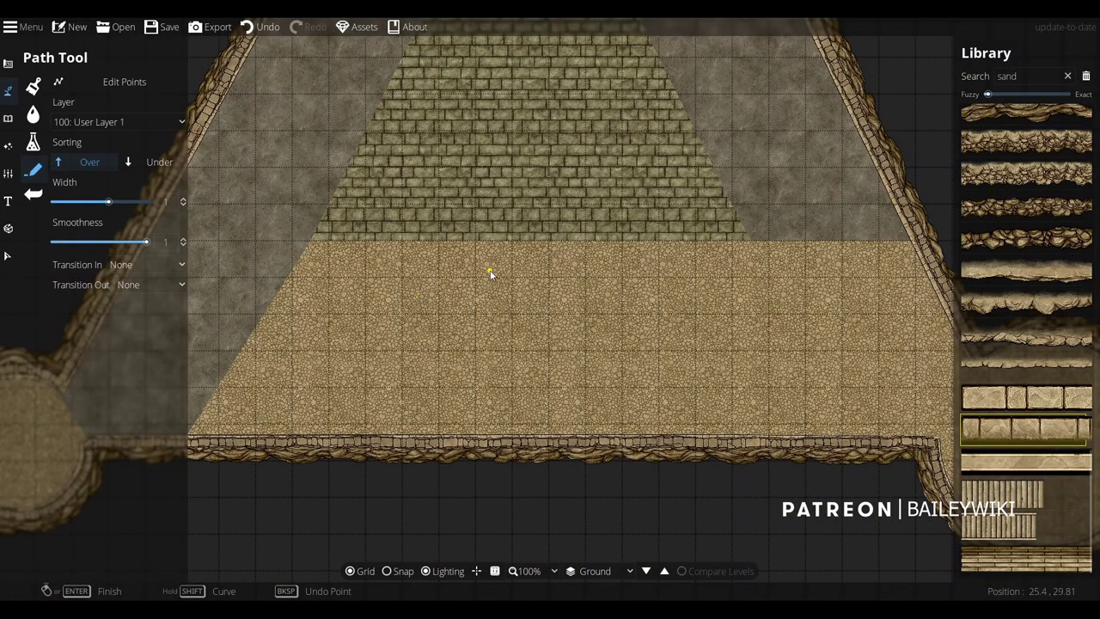
pyautogui.moveTo(490, 272); pyautogui.dragTo(479, 341)
pyautogui.moveTo(1027, 77); pyautogui.dragTo(734, 133)
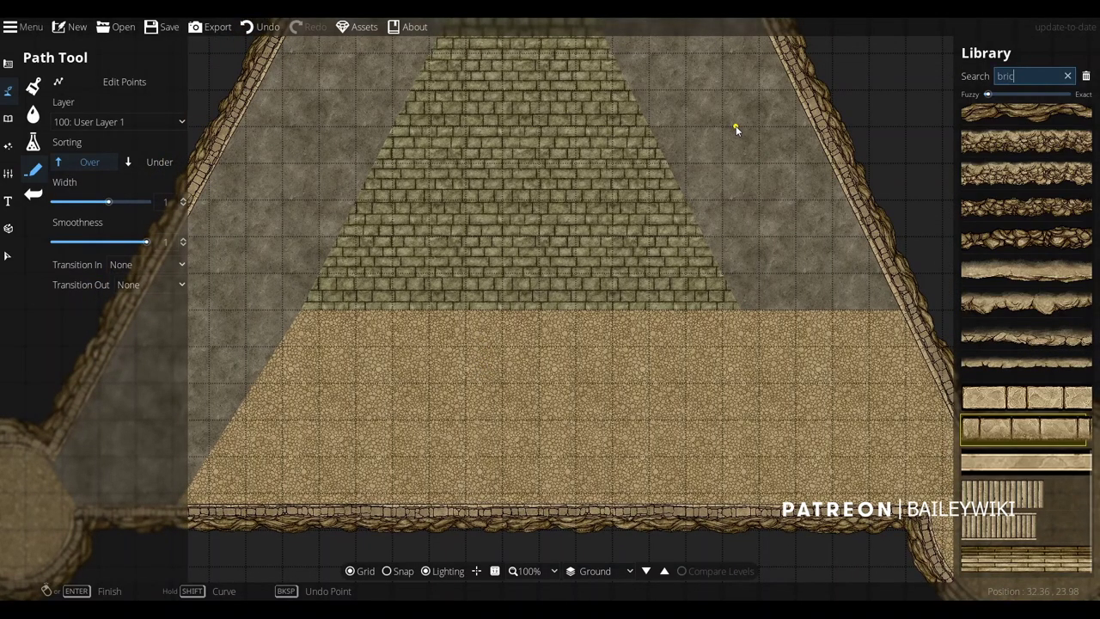
pyautogui.write('brick sandston')
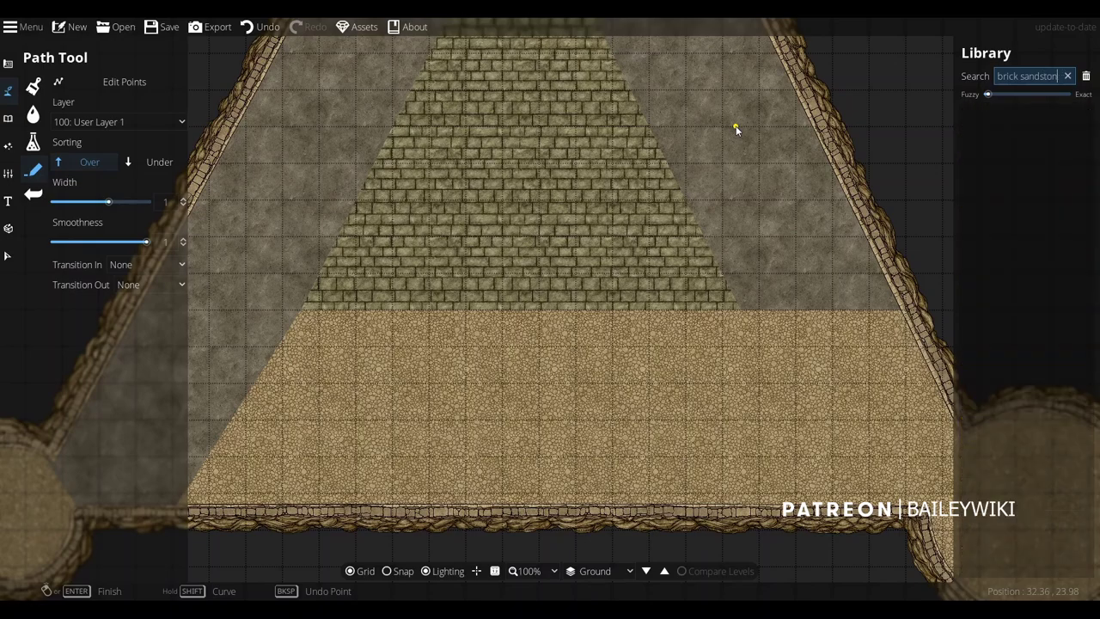
pyautogui.write('ee')
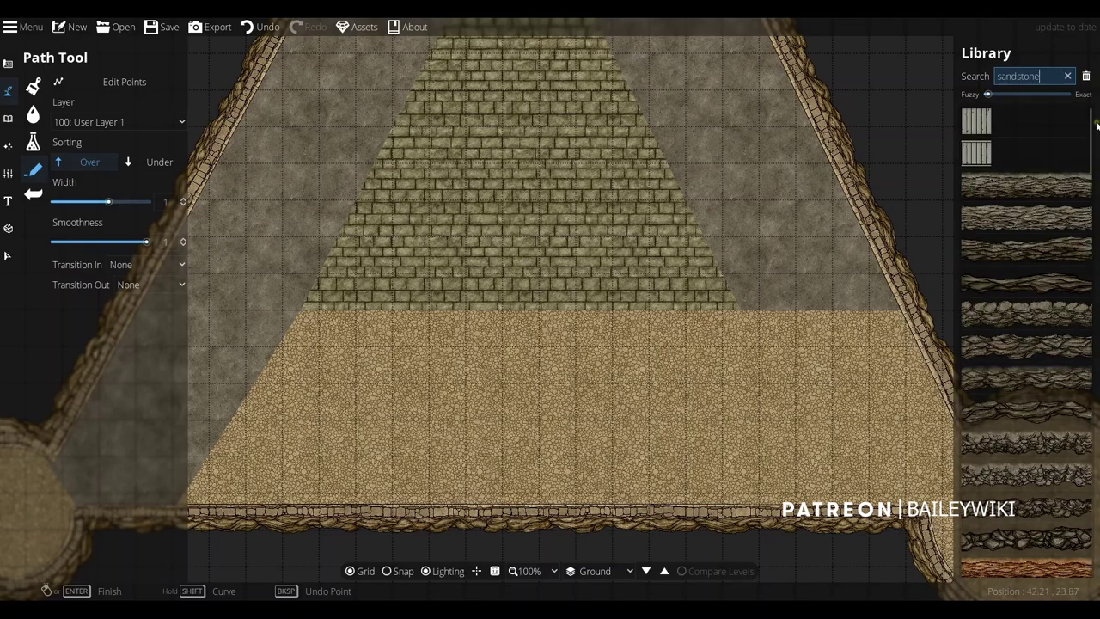
pyautogui.moveTo(1094, 125); pyautogui.dragTo(1094, 143)
pyautogui.write('rubble')
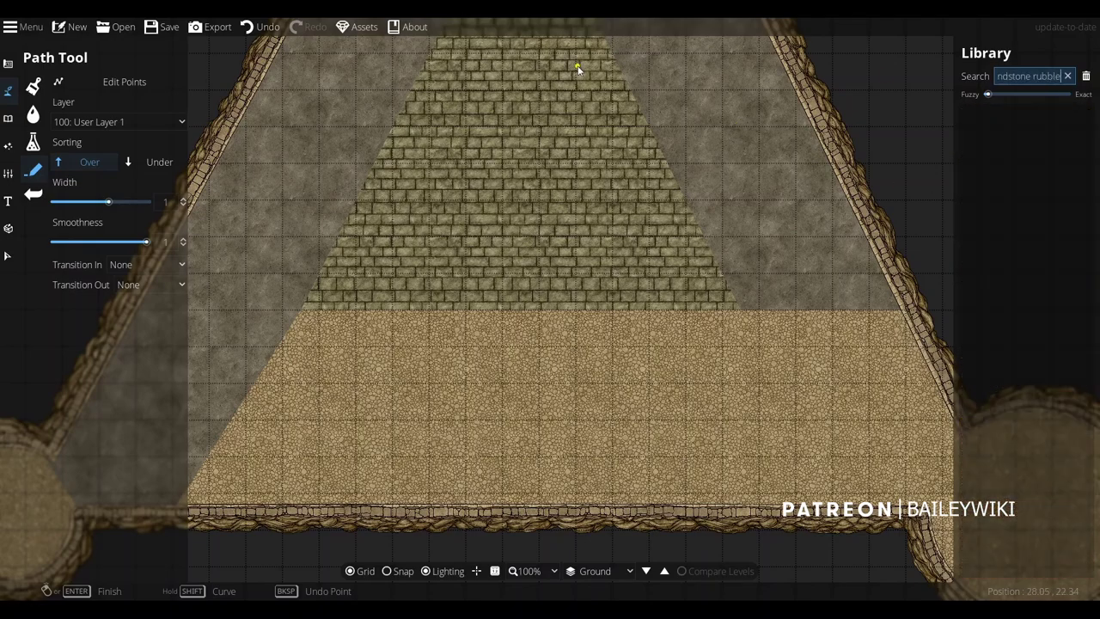
# Switch to placing objects, search the library for "sandstone brick" and pick a small intact sandstone rubble brick
pyautogui.click(8, 118)
pyautogui.click(62, 88)
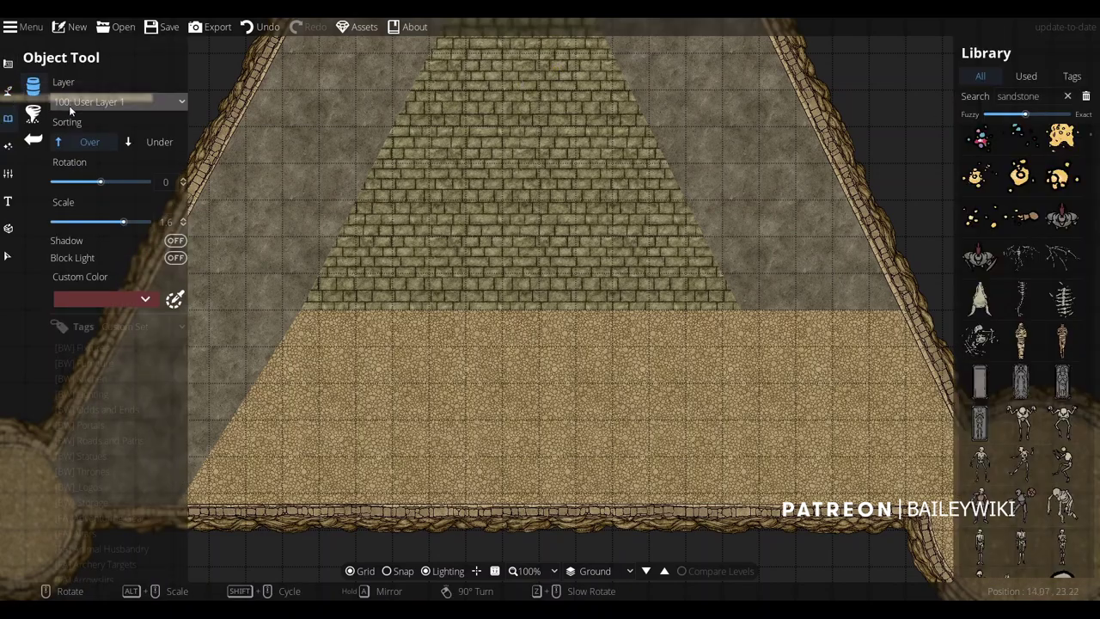
pyautogui.click(1055, 96)
pyautogui.write('brick')
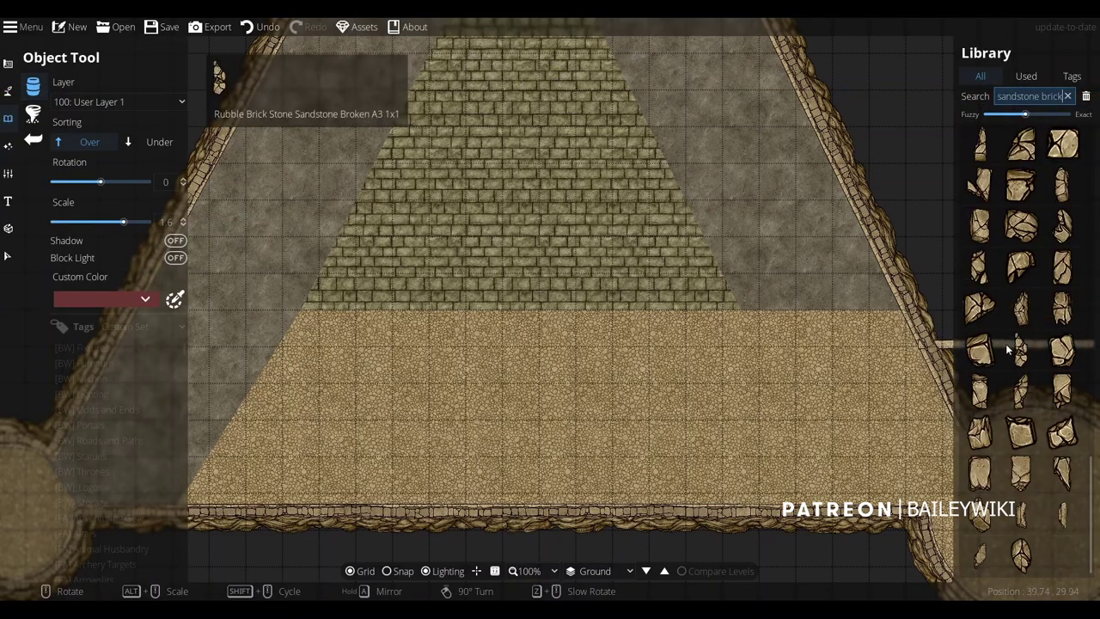
pyautogui.scroll(-5, 1005, 344)
pyautogui.click(1037, 335)
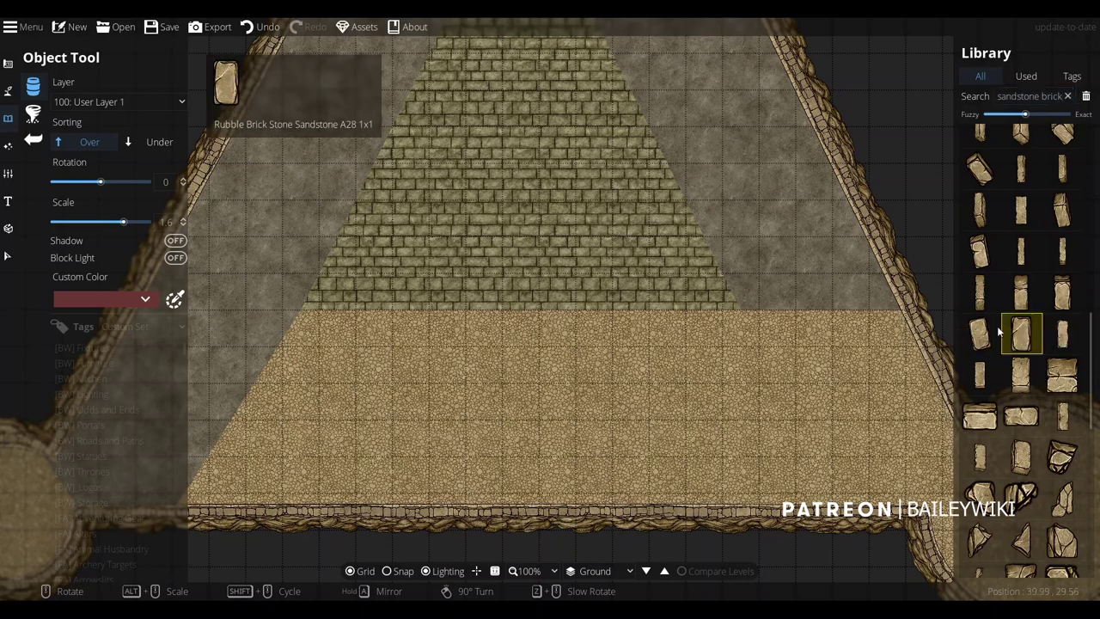
pyautogui.click(1062, 334)
# Place three bricks at scale 1, turned lengthwise along the seam between the green brick floor and the cobbled floor
pyautogui.rightClick(388, 319)
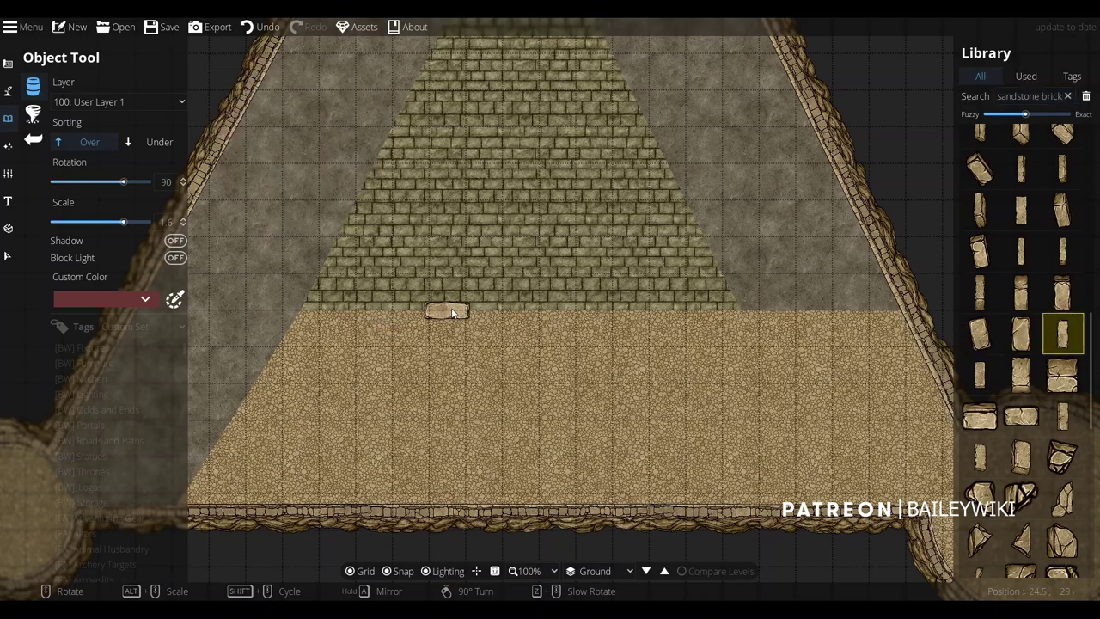
pyautogui.keyDown('alt'); pyautogui.scroll(-3, 452, 313); pyautogui.keyUp('alt')
pyautogui.scroll(2, 451, 308)
pyautogui.click(452, 310)
pyautogui.click(597, 317)
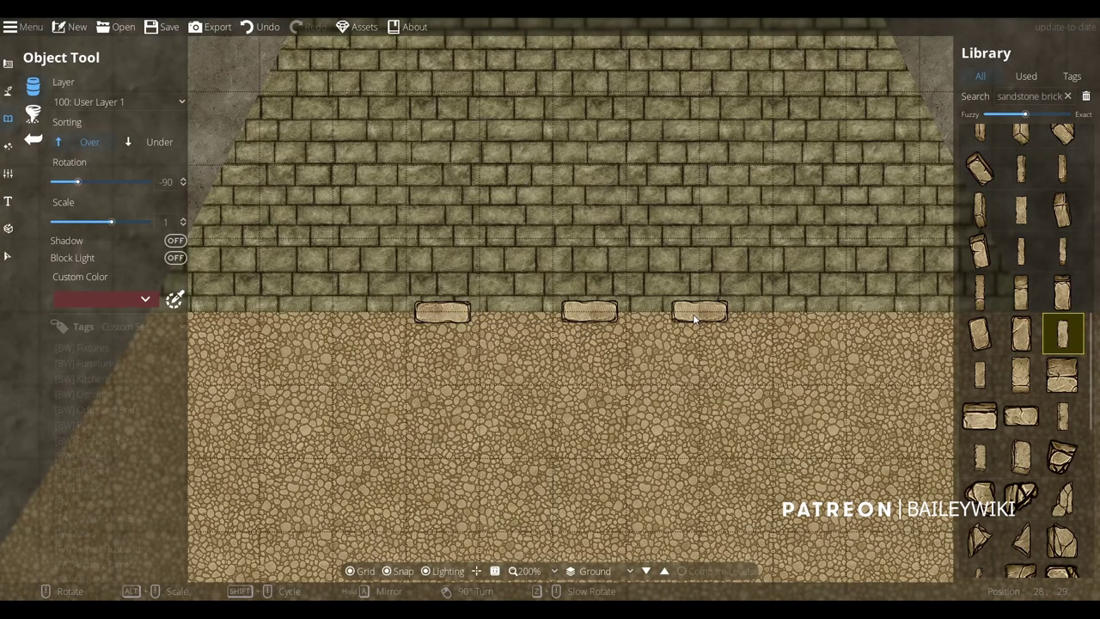
pyautogui.click(693, 318)
# Continue the spaced row of bricks east along the cobbled floor's northern edge, flipping some for variation
pyautogui.rightClick(844, 311)
pyautogui.rightClick(844, 311)
pyautogui.click(842, 311)
pyautogui.moveTo(843, 311); pyautogui.dragTo(494, 312)
pyautogui.scroll(-3, 495, 312)
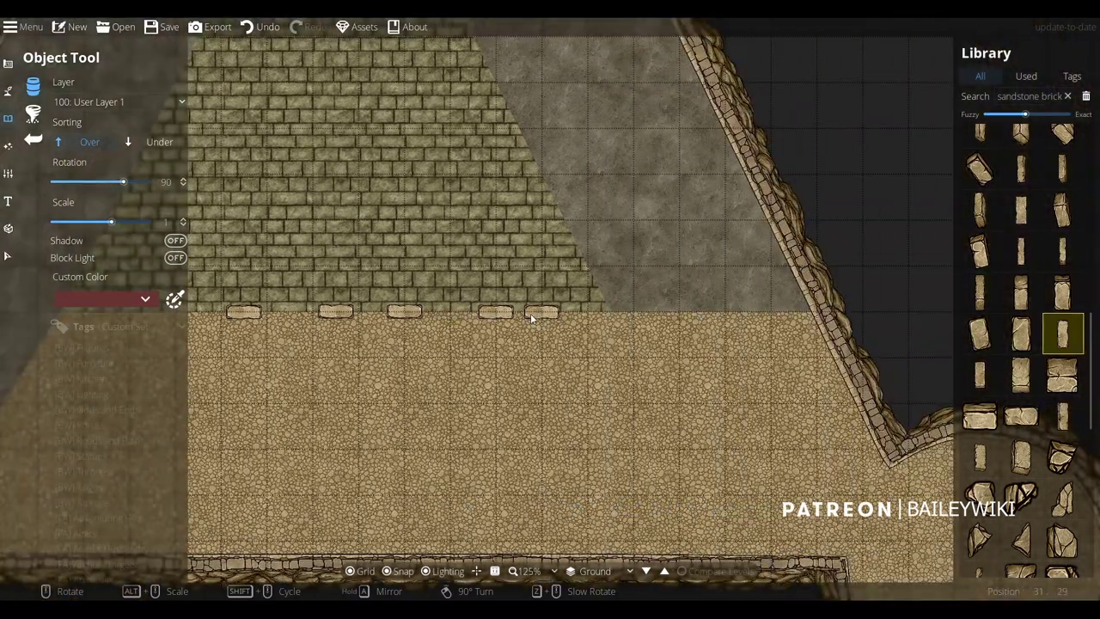
pyautogui.click(531, 316)
pyautogui.scroll(12, 625, 312)
pyautogui.click(625, 312)
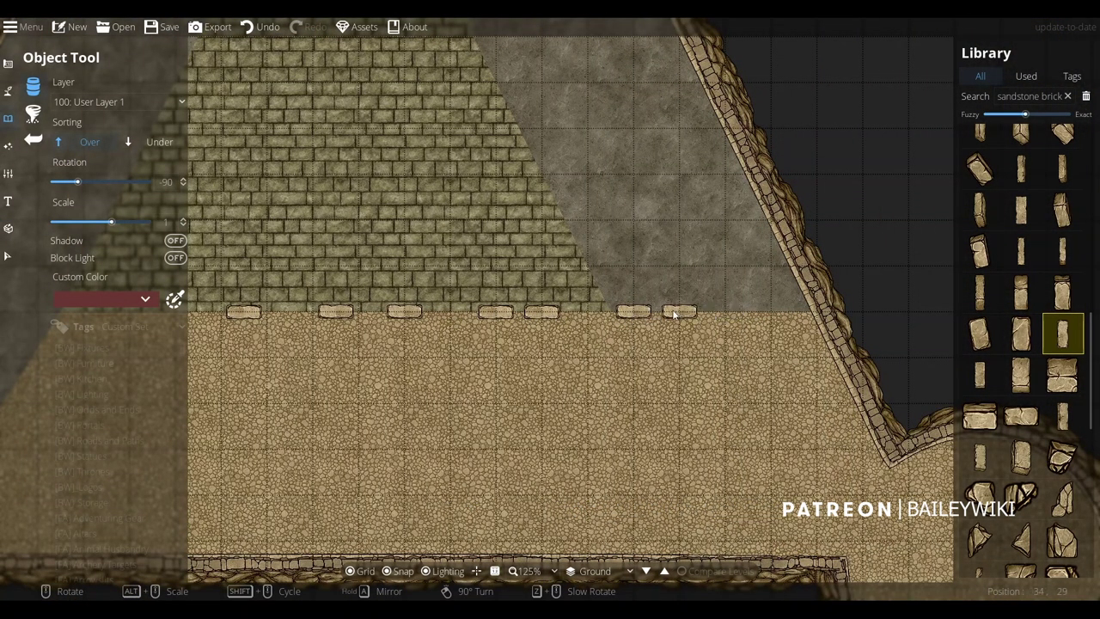
pyautogui.click(673, 315)
# Place a brick at the western end of the seam, at the green brick floor's southwestern corner
pyautogui.moveTo(673, 314); pyautogui.dragTo(910, 309)
pyautogui.click(327, 308)
pyautogui.rightClick(546, 312)
pyautogui.rightClick(557, 313)
# Pick a flatter, light-edged sandstone brick and fill gaps in the middle and western end of the brick row
pyautogui.moveTo(982, 378)
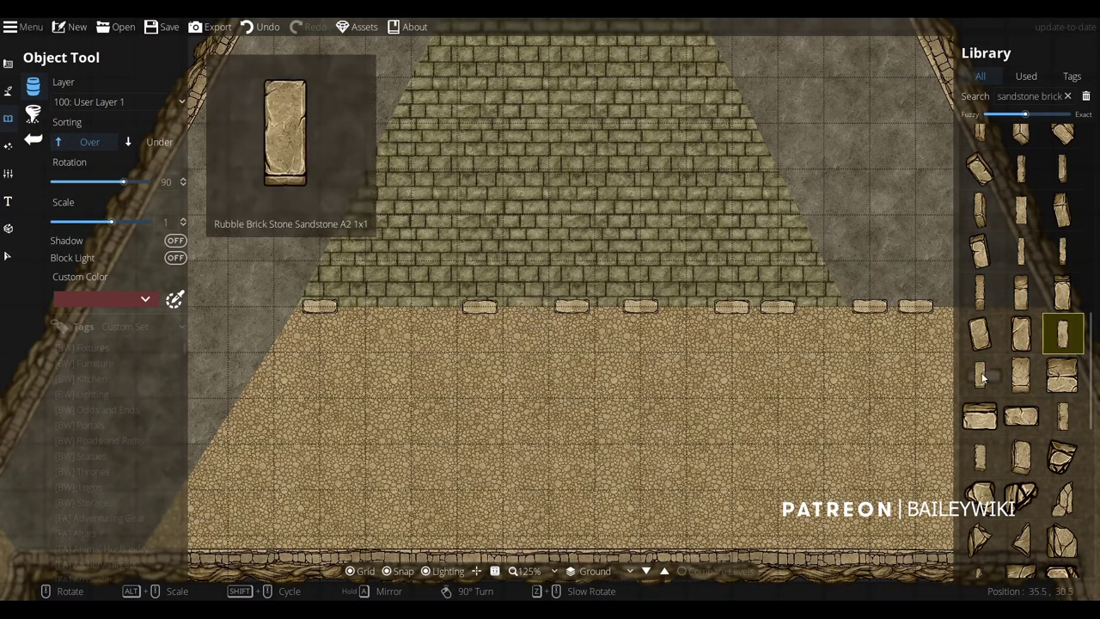
pyautogui.click(1021, 253)
pyautogui.click(1021, 210)
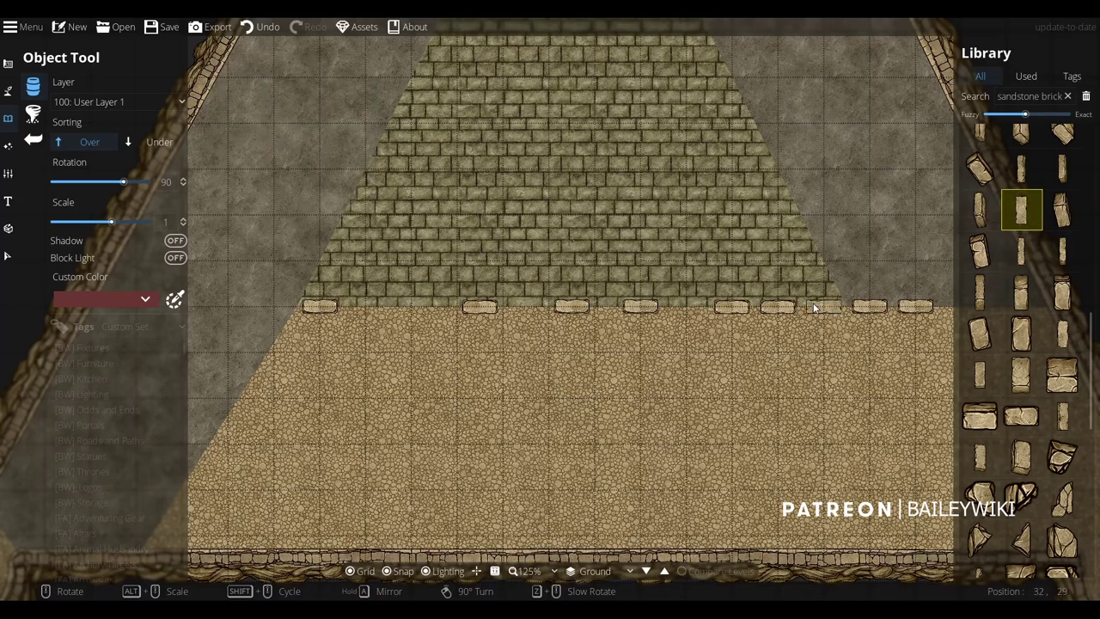
pyautogui.rightClick(677, 307)
pyautogui.rightClick(677, 307)
pyautogui.click(673, 307)
pyautogui.hotkey('ctrl', 'z')
pyautogui.click(708, 307)
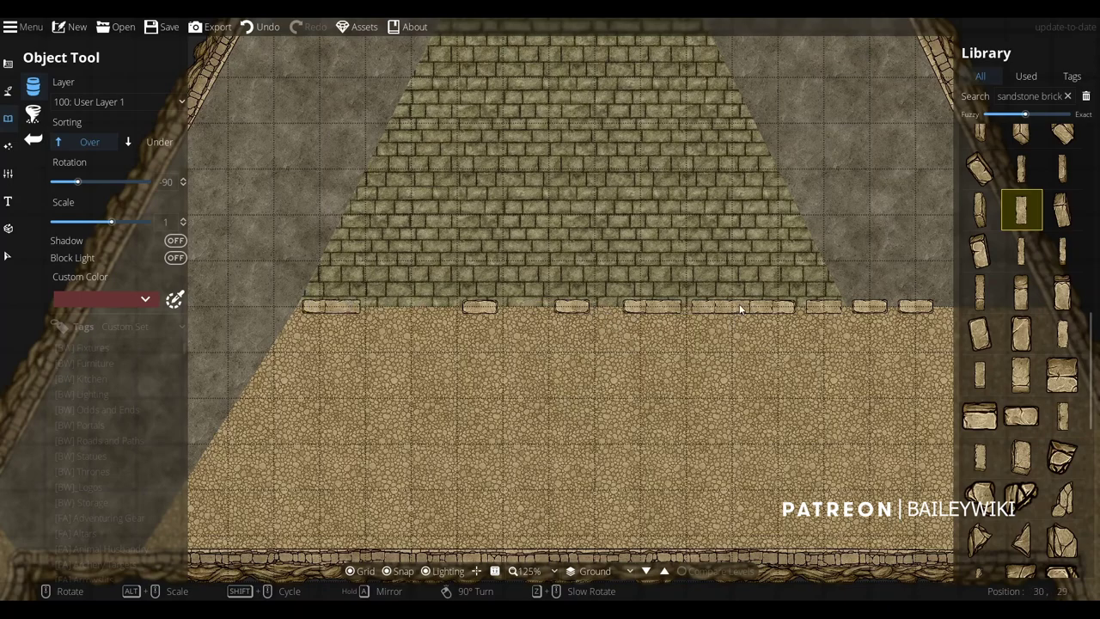
# Extend the flatter bricks east to the eastern wall and fill the gaps on that side of the row
pyautogui.moveTo(935, 309); pyautogui.dragTo(714, 282)
pyautogui.click(816, 280)
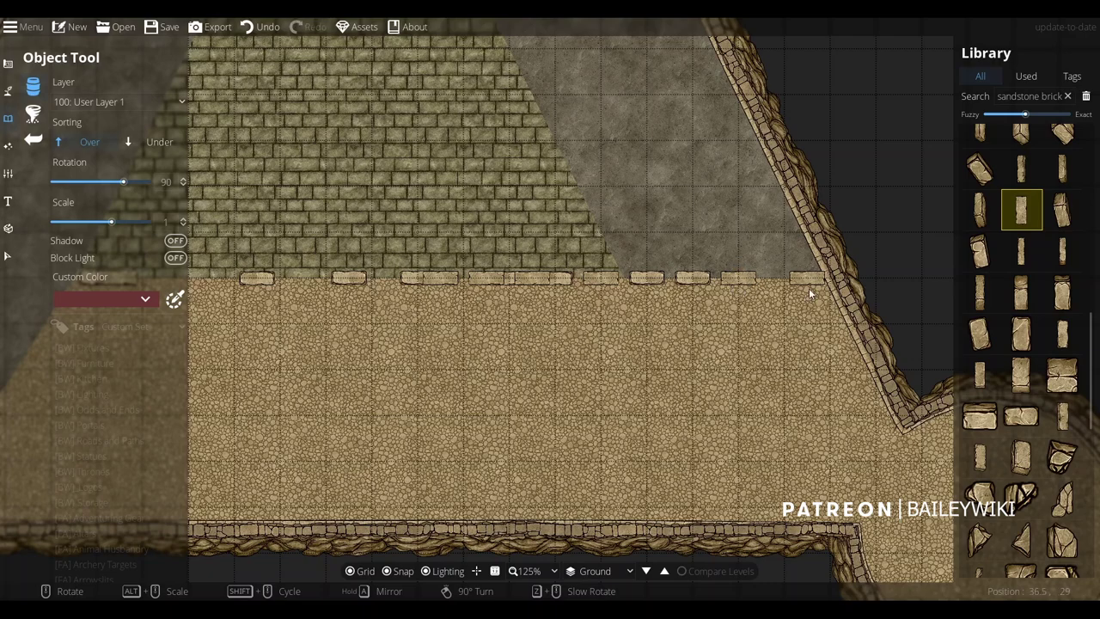
pyautogui.click(575, 281)
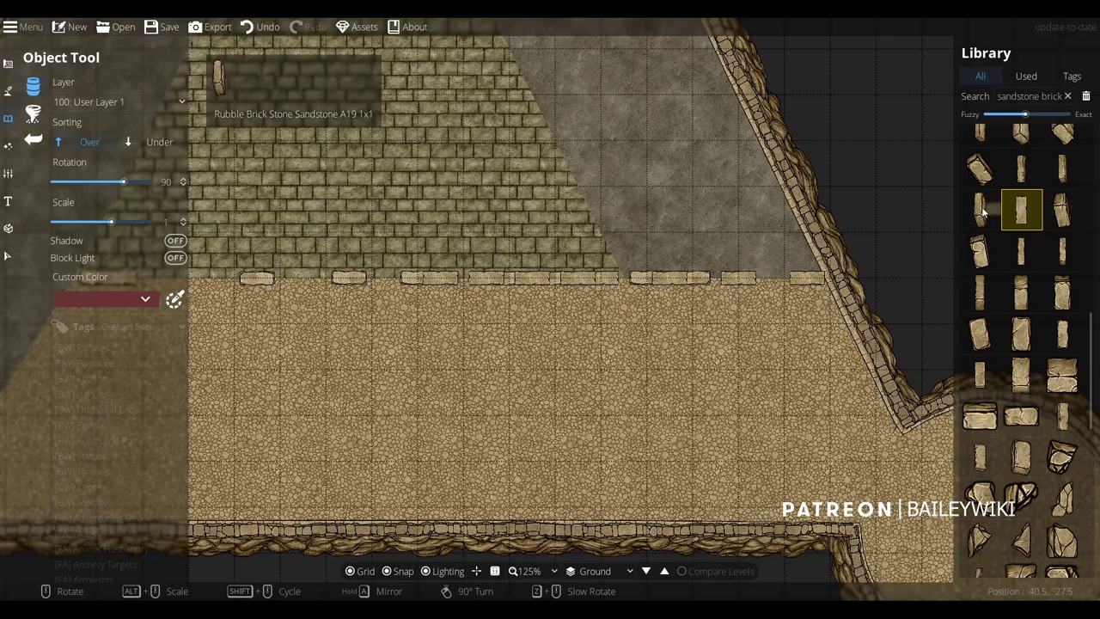
# Try other sandstone rubble bricks along the seam with sorting set to Under, returning the sorting to Over
pyautogui.click(977, 167)
pyautogui.scroll(1, 1032, 203)
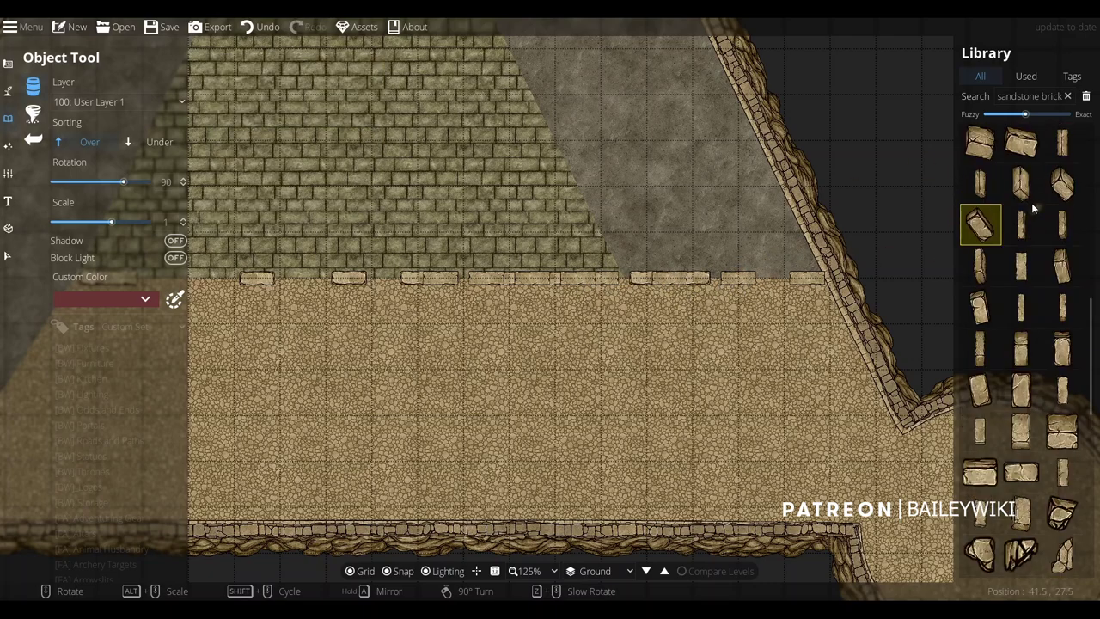
pyautogui.scroll(3, 1012, 194)
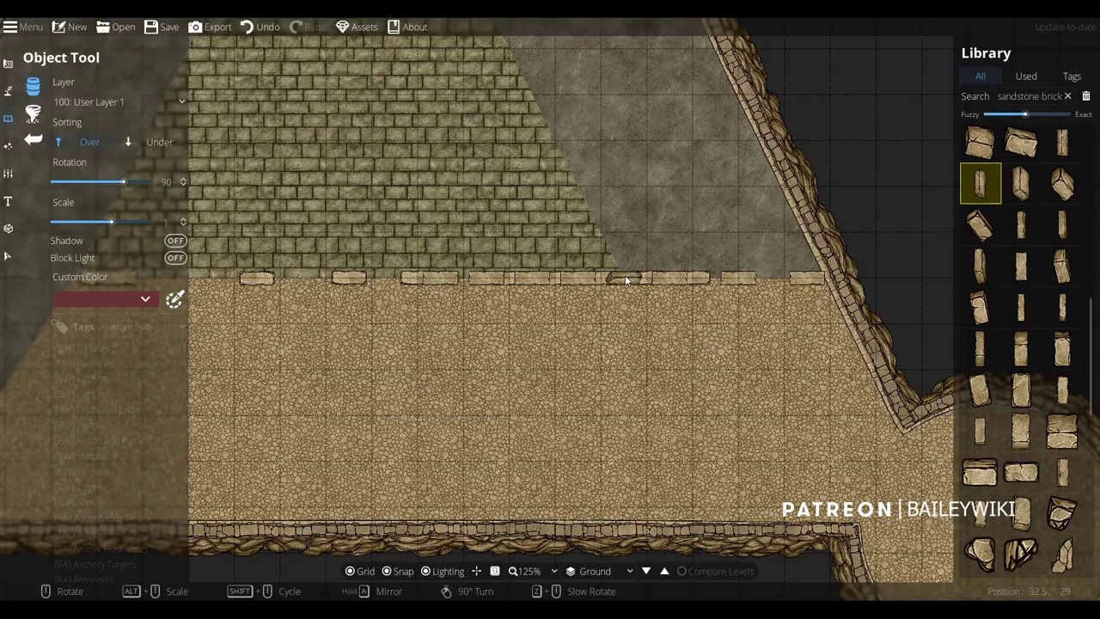
pyautogui.click(129, 142)
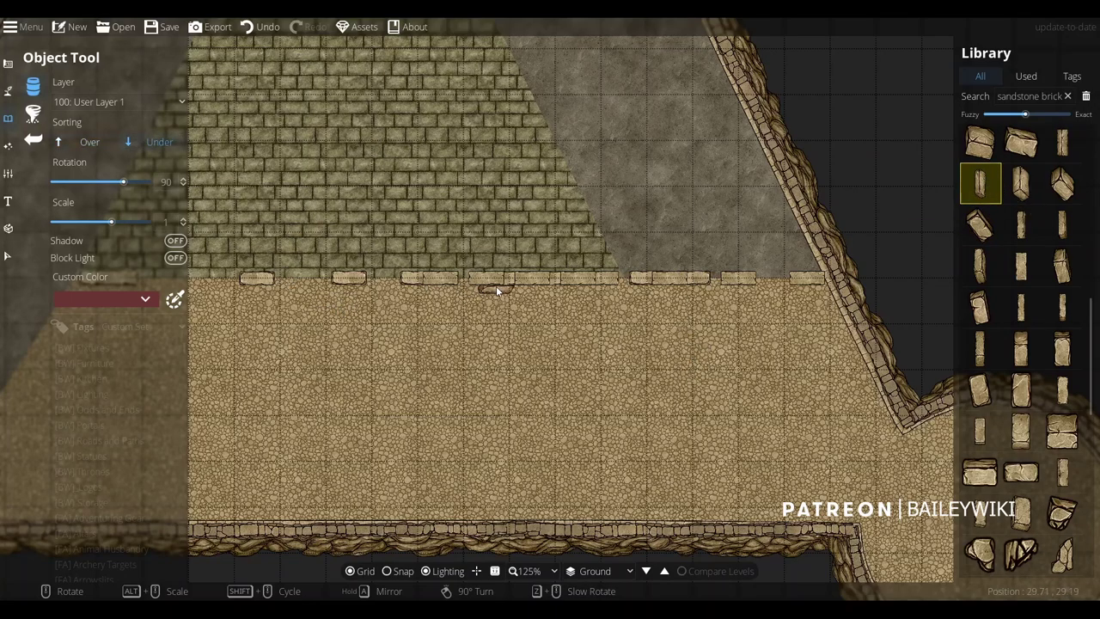
pyautogui.click(1061, 148)
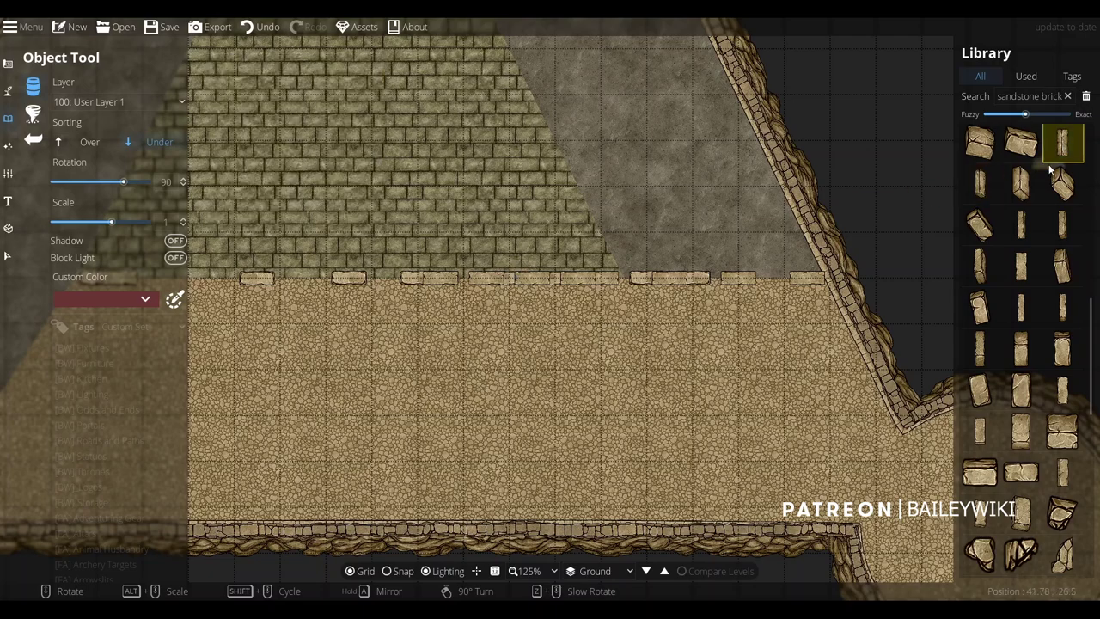
pyautogui.click(1023, 182)
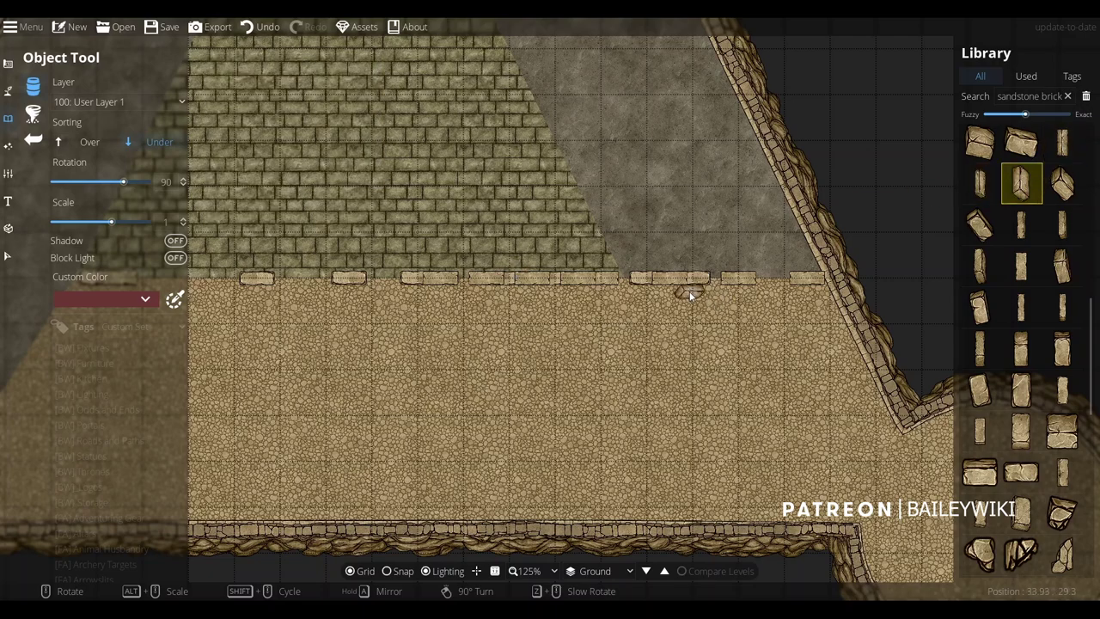
pyautogui.click(1063, 349)
pyautogui.click(1022, 391)
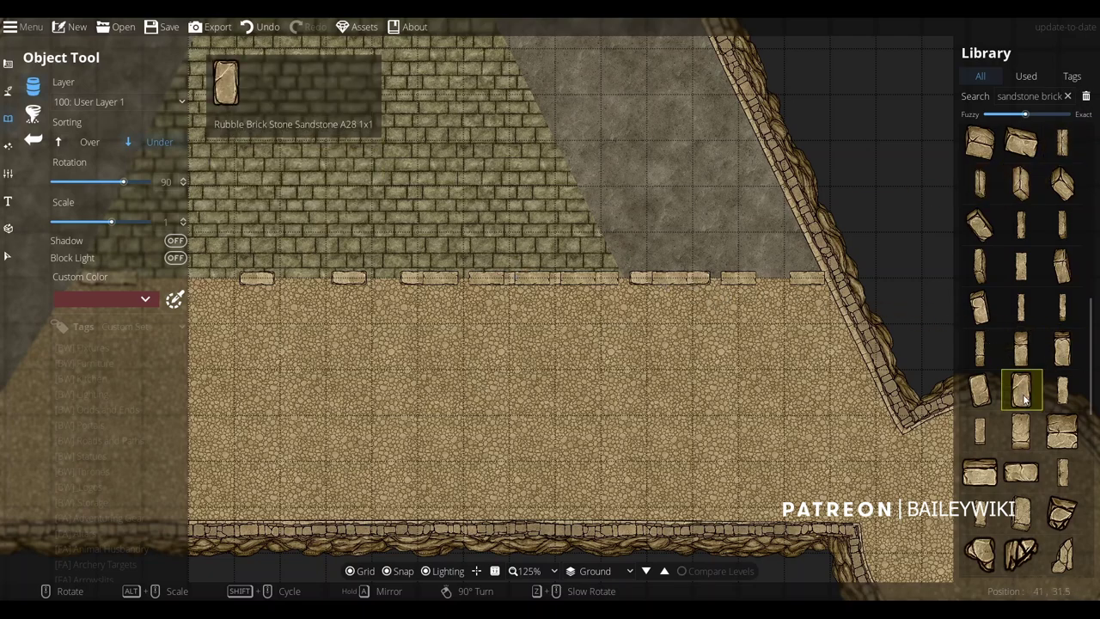
pyautogui.scroll(-1, 695, 277)
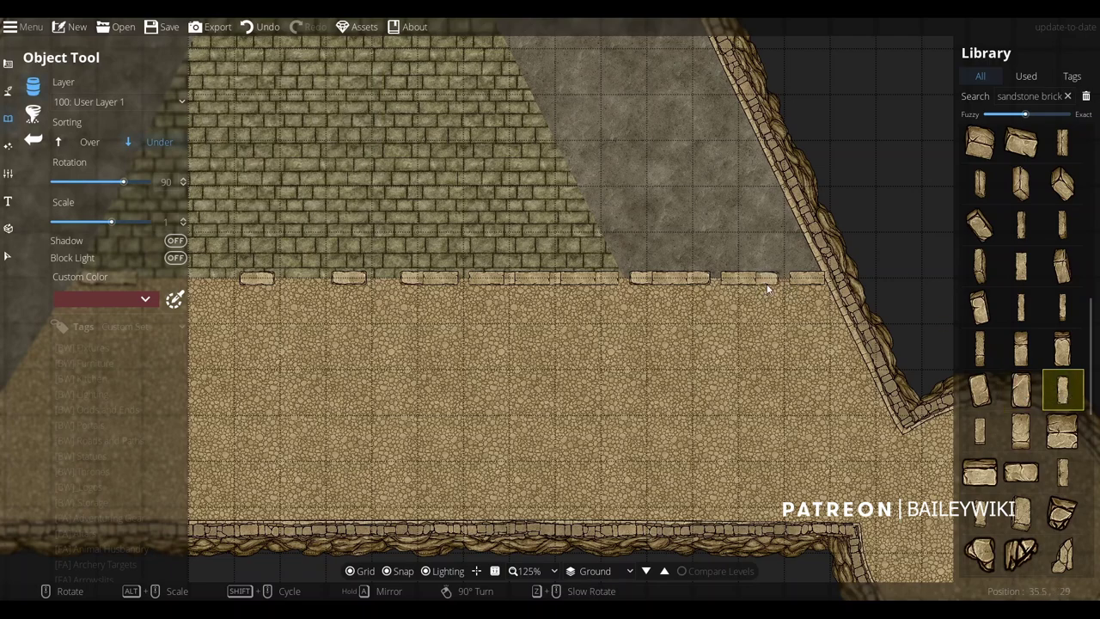
pyautogui.click(90, 142)
# Place small outlined bricks in the remaining gaps in the middle of the row to close that stretch
pyautogui.moveTo(439, 245); pyautogui.dragTo(515, 253)
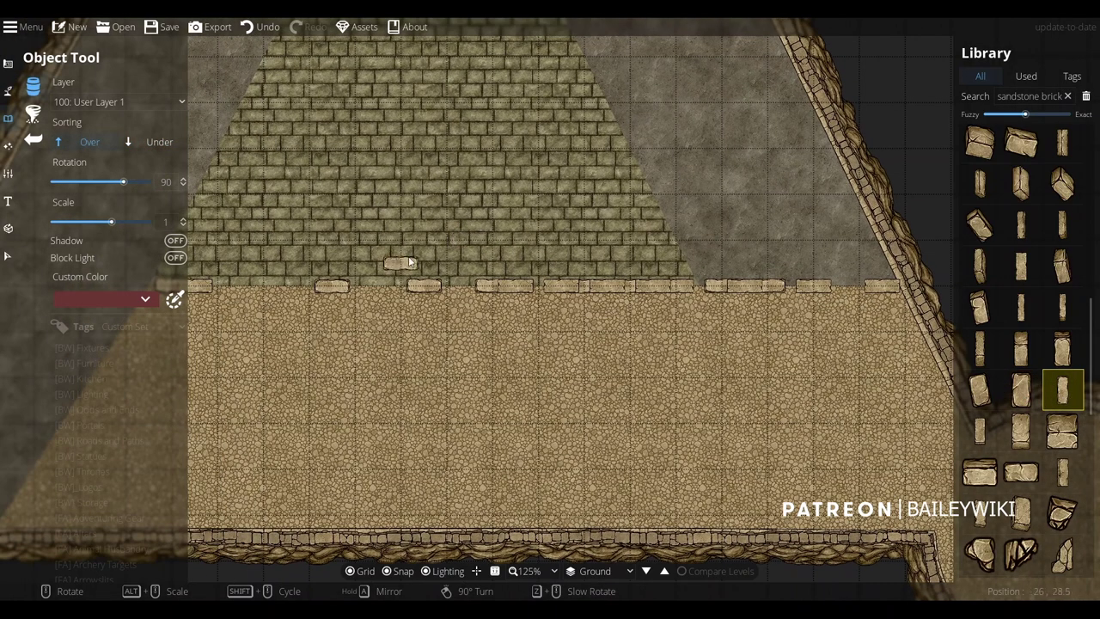
pyautogui.click(550, 297)
pyautogui.click(461, 292)
pyautogui.click(443, 293)
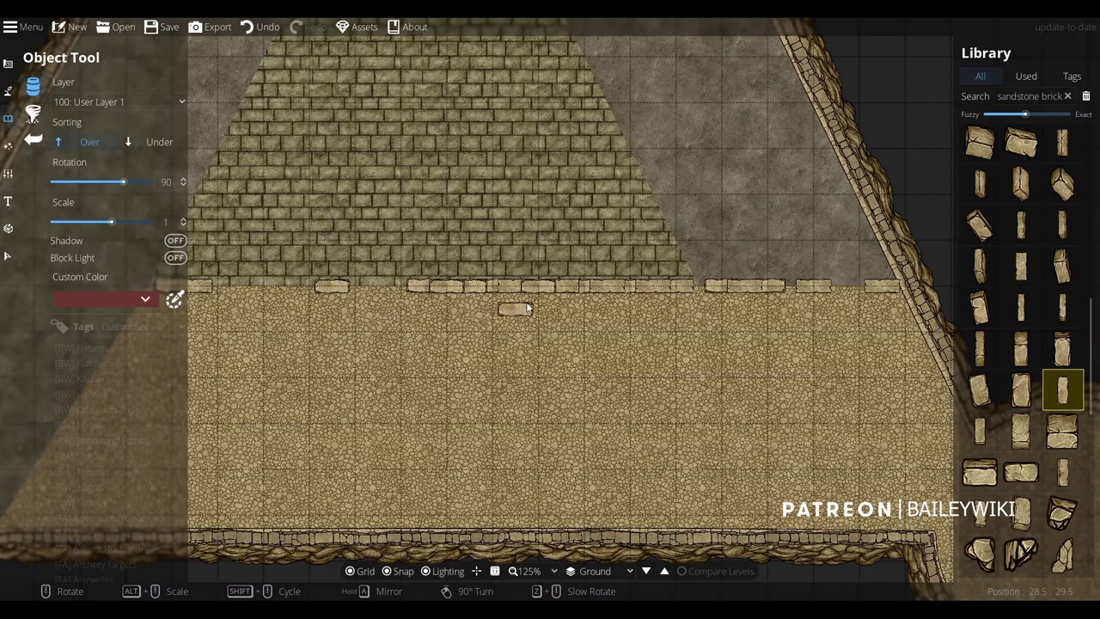
# Switch to 200: User Layer 2 and overlay small outlined bricks across the joints in the middle of the row
pyautogui.click(118, 101)
pyautogui.click(104, 229)
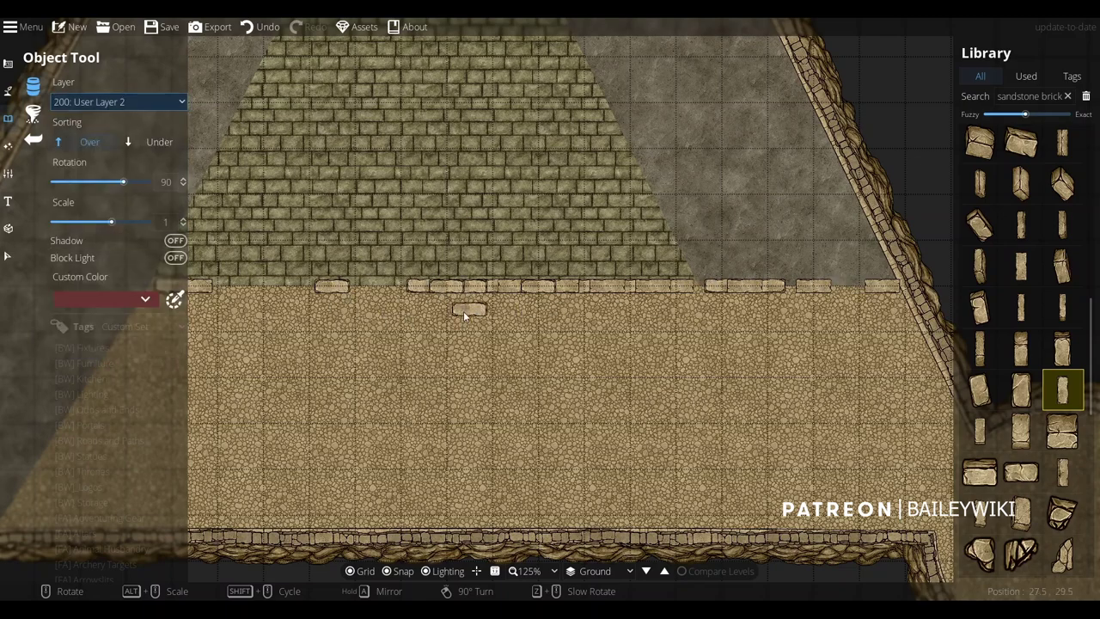
pyautogui.rightClick(567, 294)
pyautogui.rightClick(567, 291)
pyautogui.click(587, 291)
pyautogui.click(631, 293)
pyautogui.click(607, 292)
pyautogui.scroll(12, 507, 290)
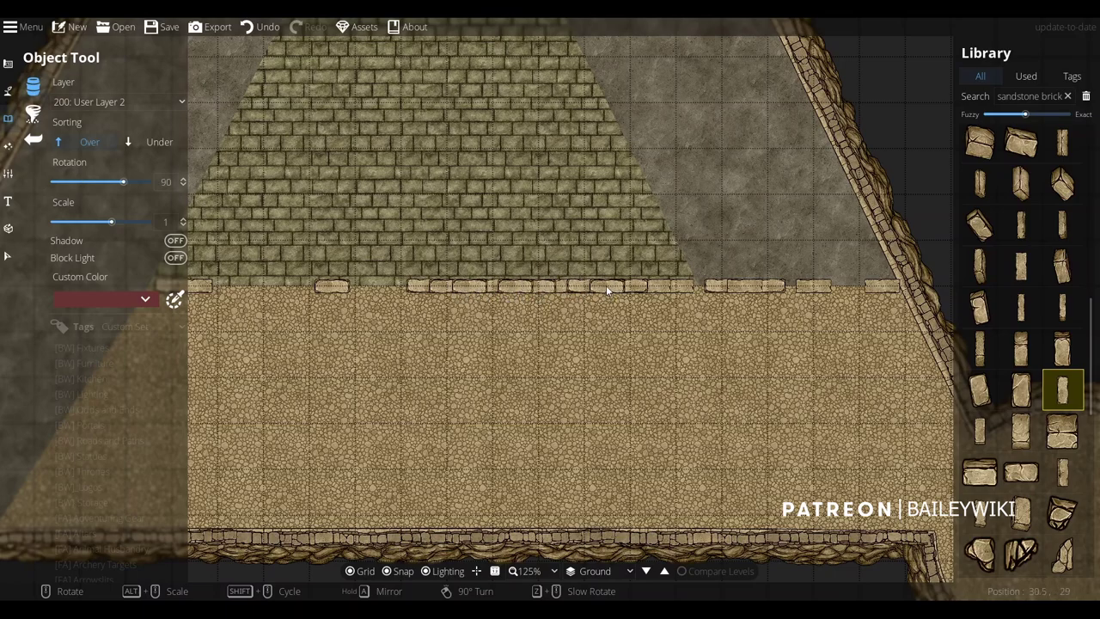
# Add flatter sandstone bricks on User Layer 2 to the eastern gaps and the western stretch of the row
pyautogui.scroll(-12, 642, 288)
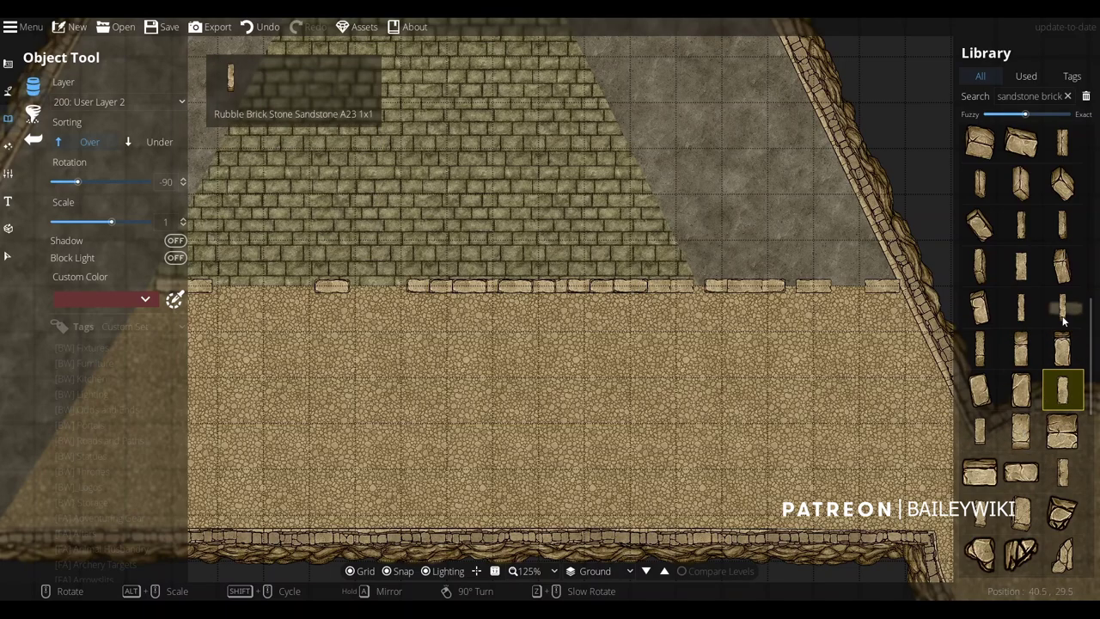
pyautogui.click(1020, 270)
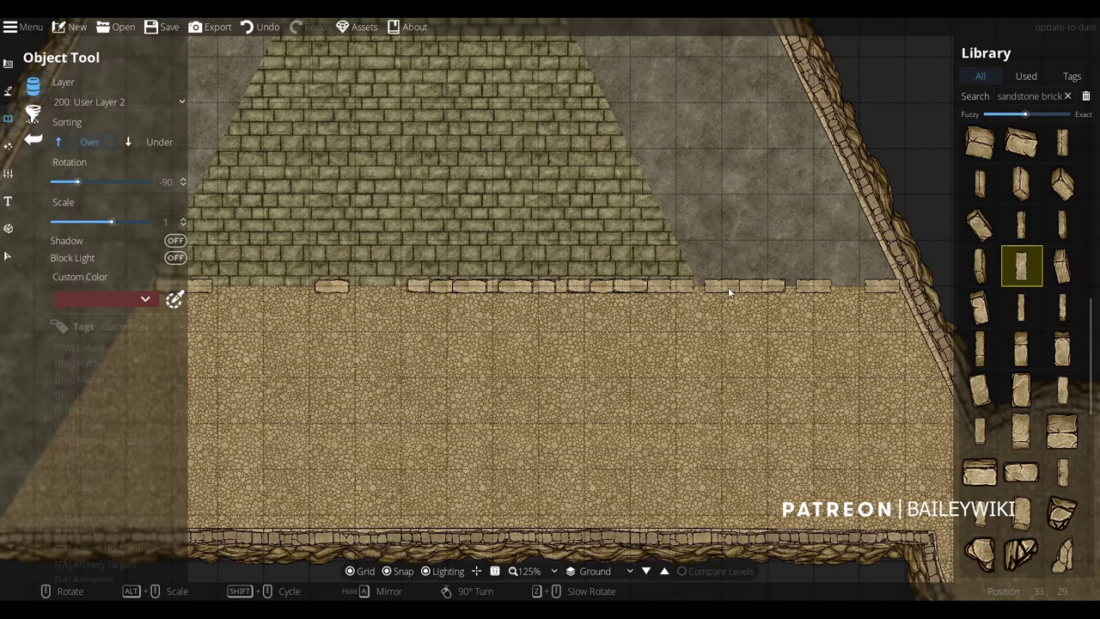
pyautogui.scroll(12, 747, 292)
pyautogui.click(888, 293)
pyautogui.scroll(-12, 820, 294)
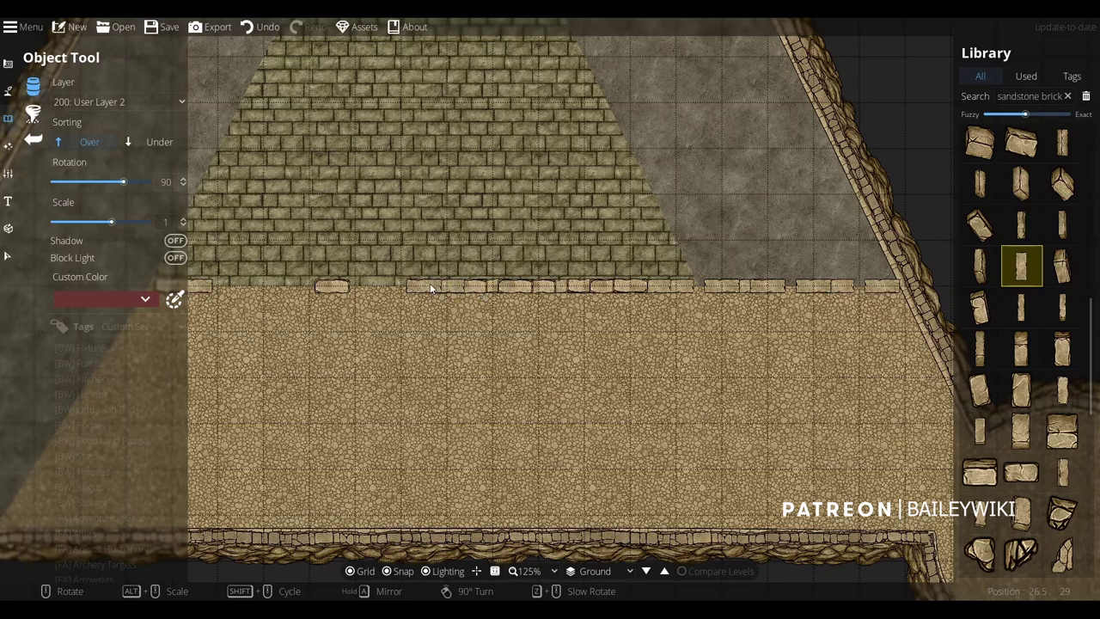
pyautogui.moveTo(351, 286); pyautogui.dragTo(623, 288)
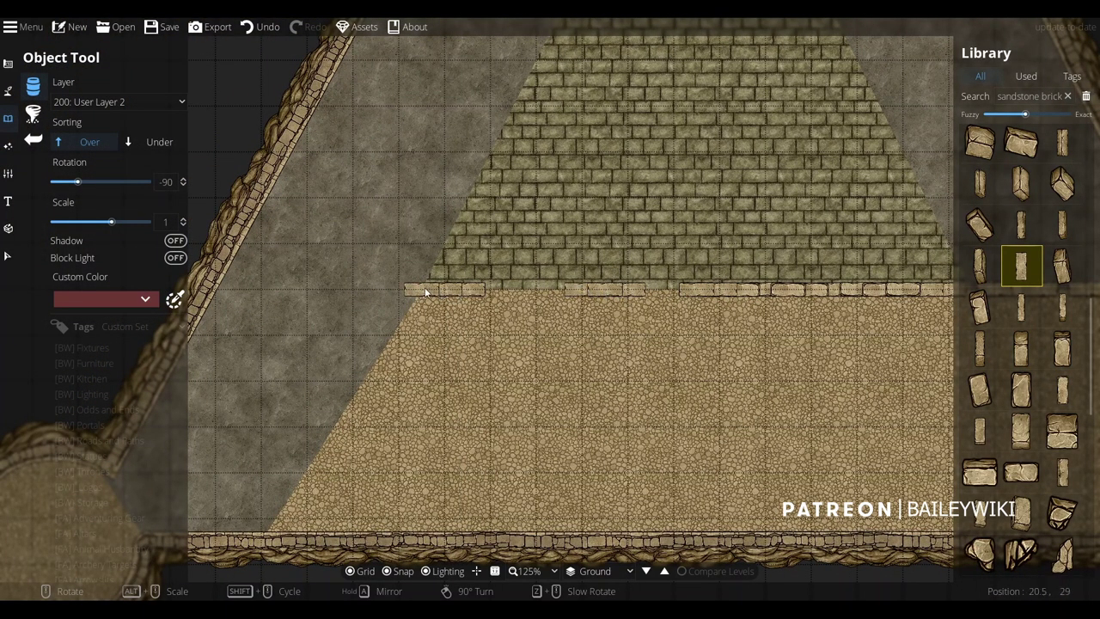
# Switch the sandstone brick placement to 300: User Layer 3, rotated 90 degrees, for the eastern stretch of the row
pyautogui.scroll(-2, 678, 303)
pyautogui.click(113, 102)
pyautogui.click(101, 250)
pyautogui.scroll(2, 602, 318)
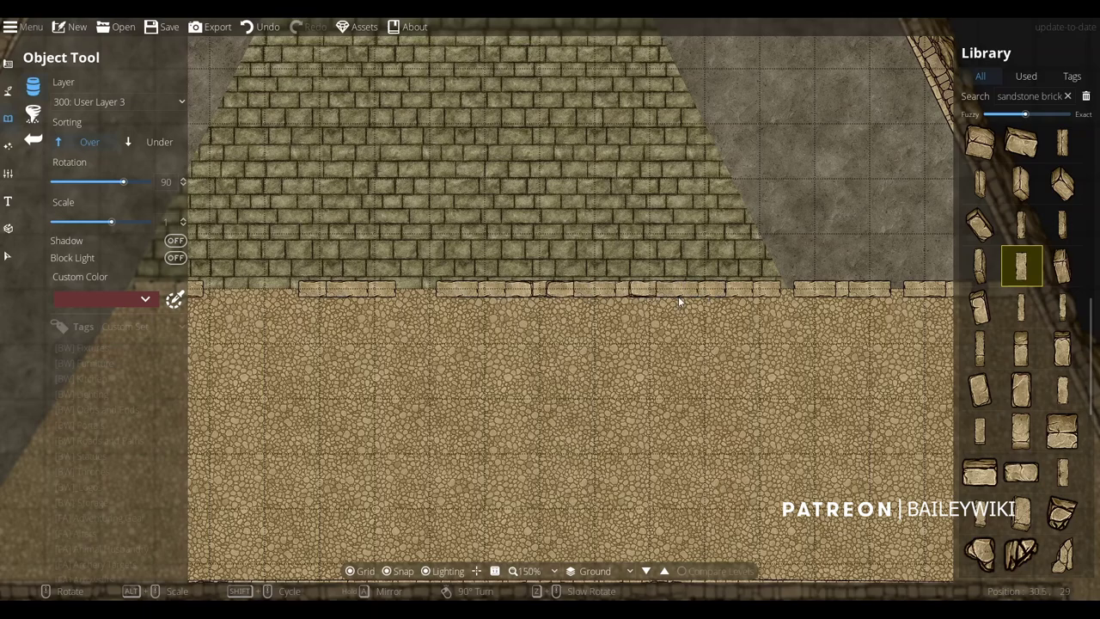
# Switch to the Path Tool on 200: User Layer 2 and search the path library for shadow
pyautogui.scroll(-2, 678, 296)
pyautogui.click(7, 90)
pyautogui.click(96, 122)
pyautogui.click(101, 255)
pyautogui.click(1068, 75)
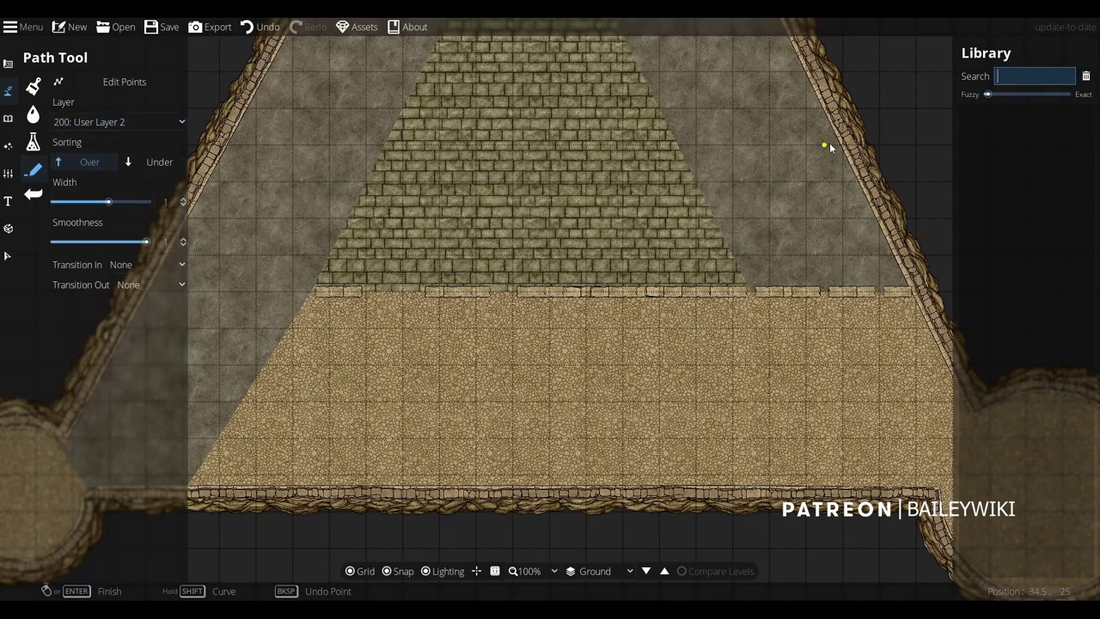
pyautogui.write('shadow')
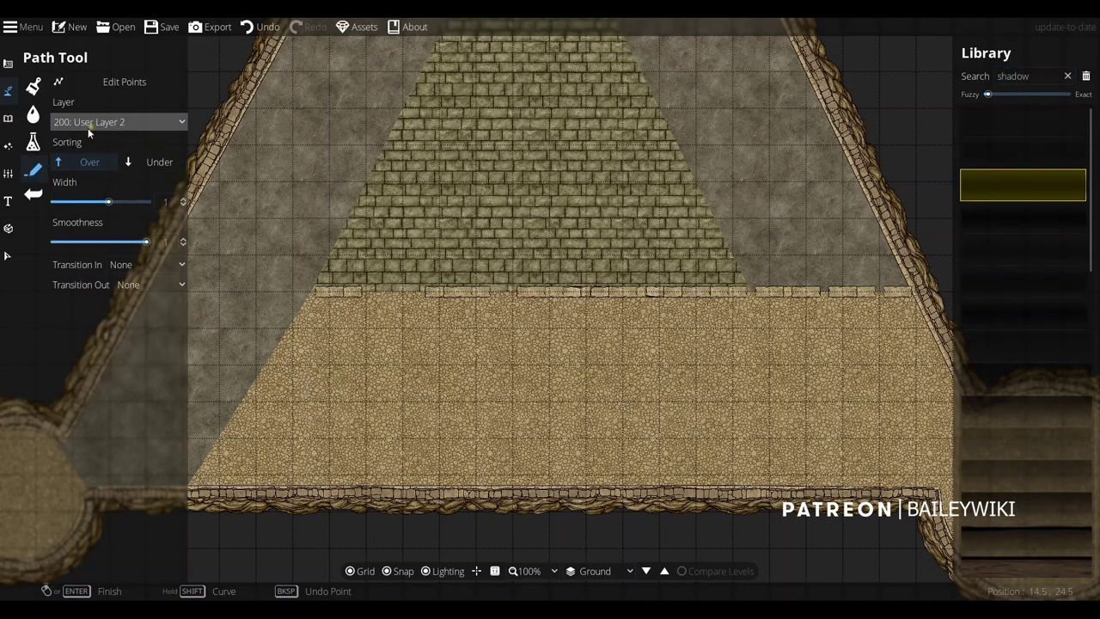
# Set the shadow path to fade in and out at width 0.5 and shade the recessed joints of the brick row
pyautogui.click(142, 265)
pyautogui.click(129, 300)
pyautogui.click(139, 285)
pyautogui.click(133, 319)
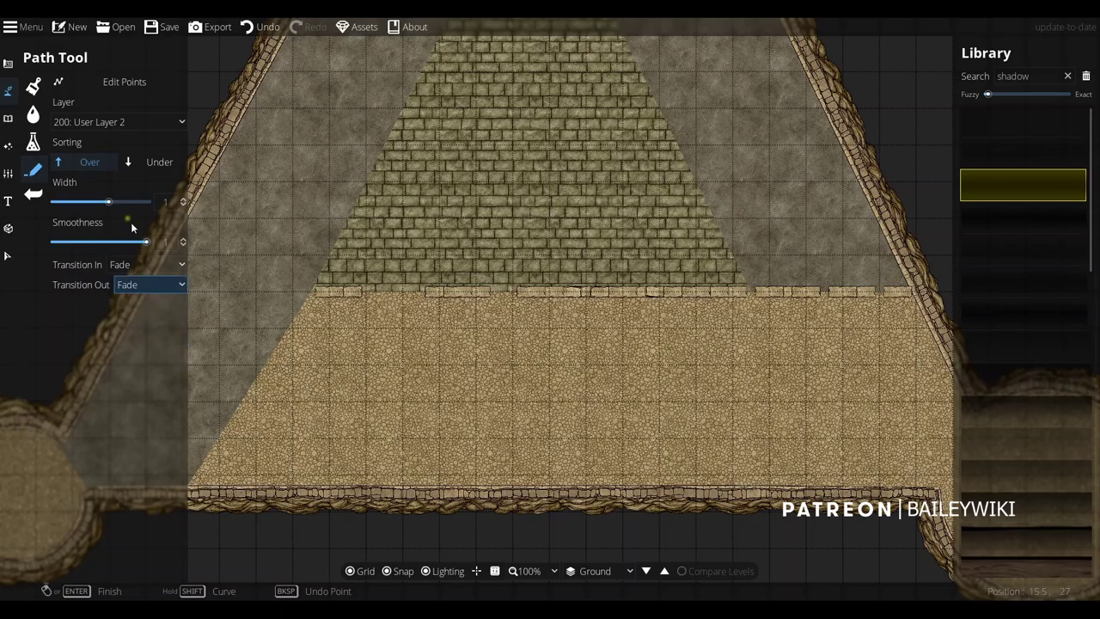
pyautogui.click(165, 201)
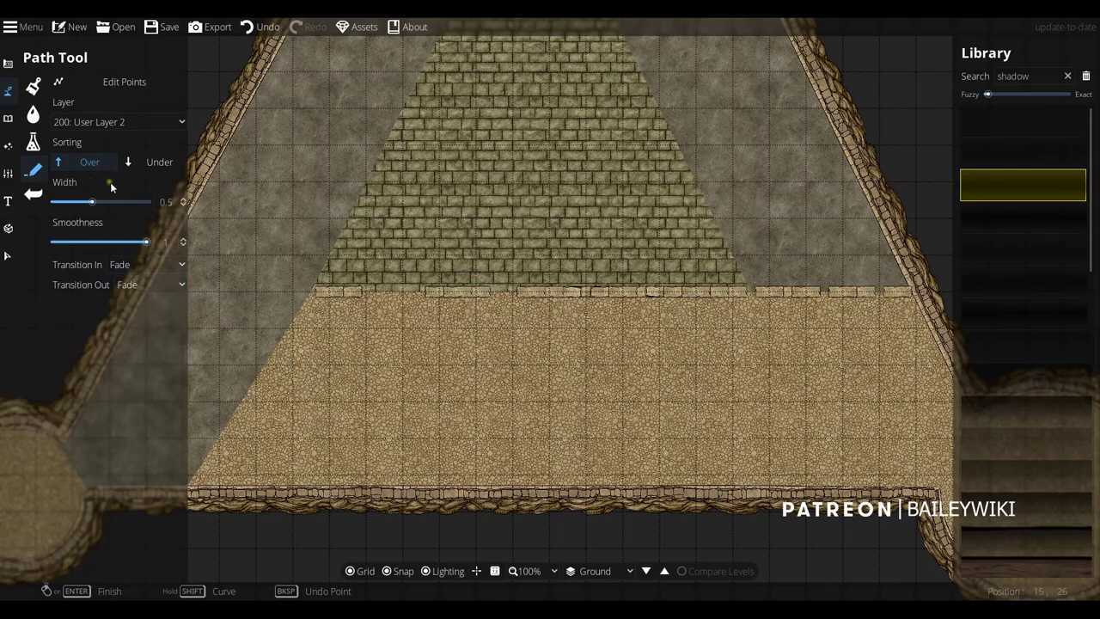
pyautogui.scroll(2, 335, 275)
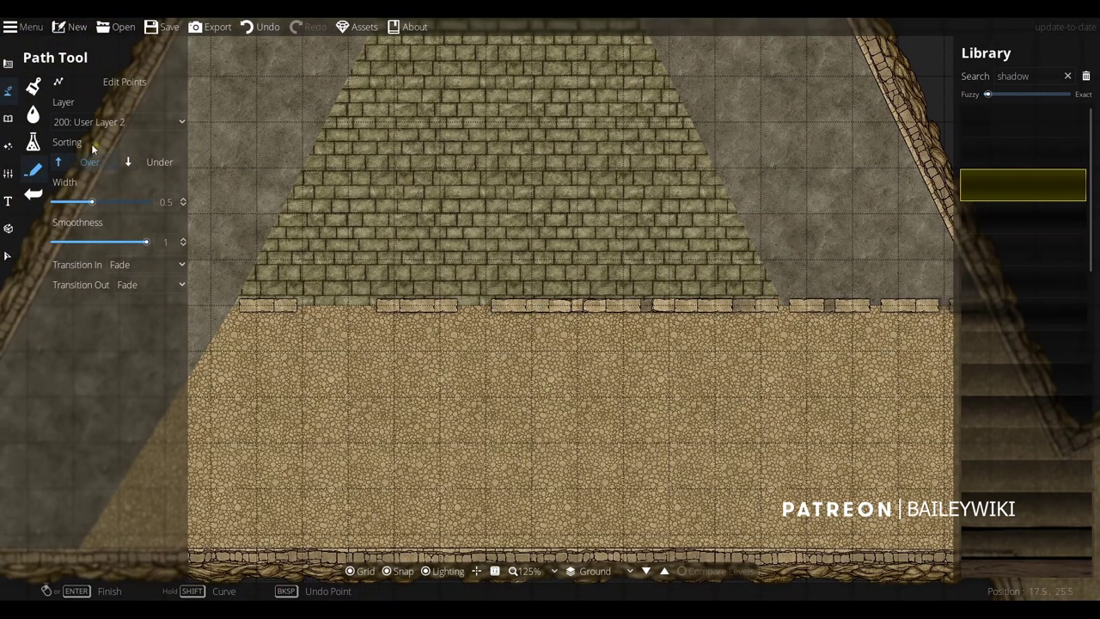
# Try short shadow paths on 300: User Layer 3 over the western, middle and eastern bricks, undoing the attempts
pyautogui.click(94, 122)
pyautogui.click(97, 268)
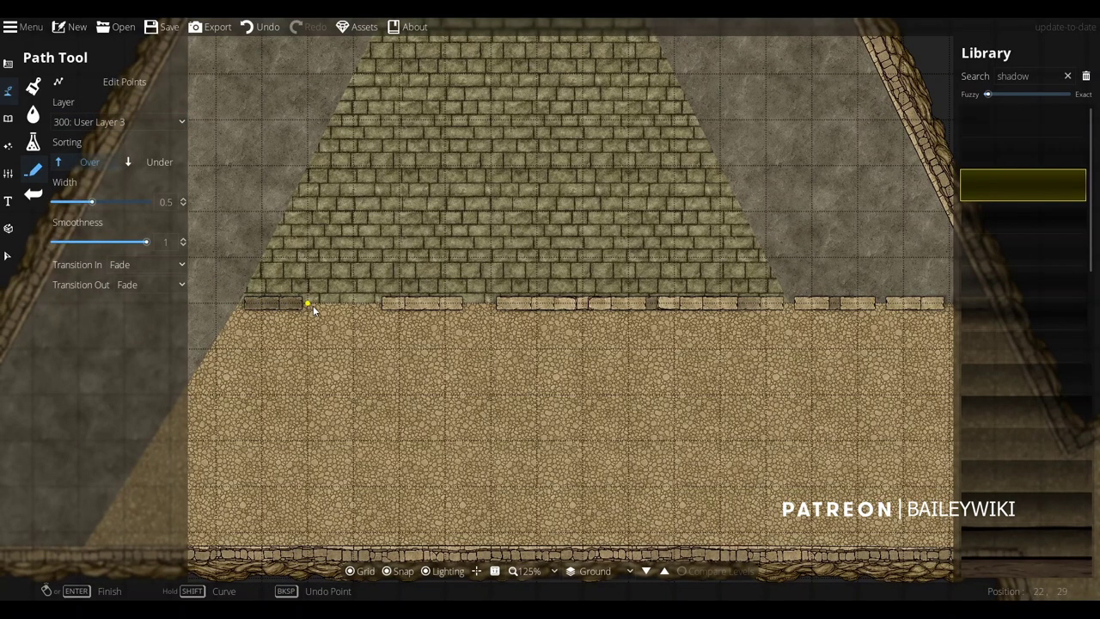
pyautogui.hotkey('ctrl', 'z')
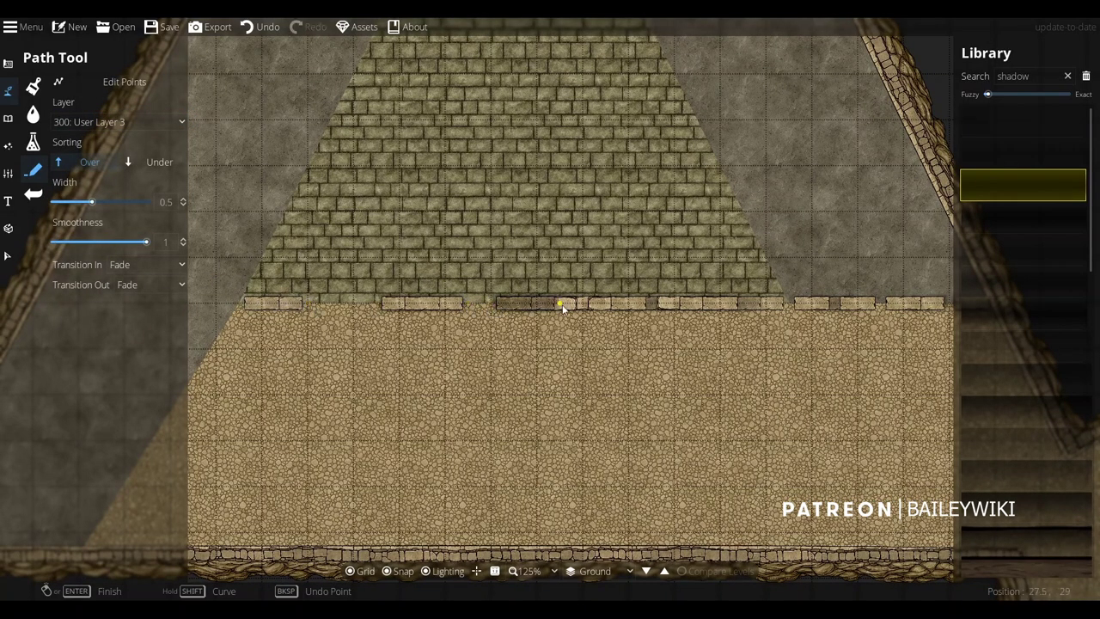
pyautogui.hotkey('ctrl', 'z')
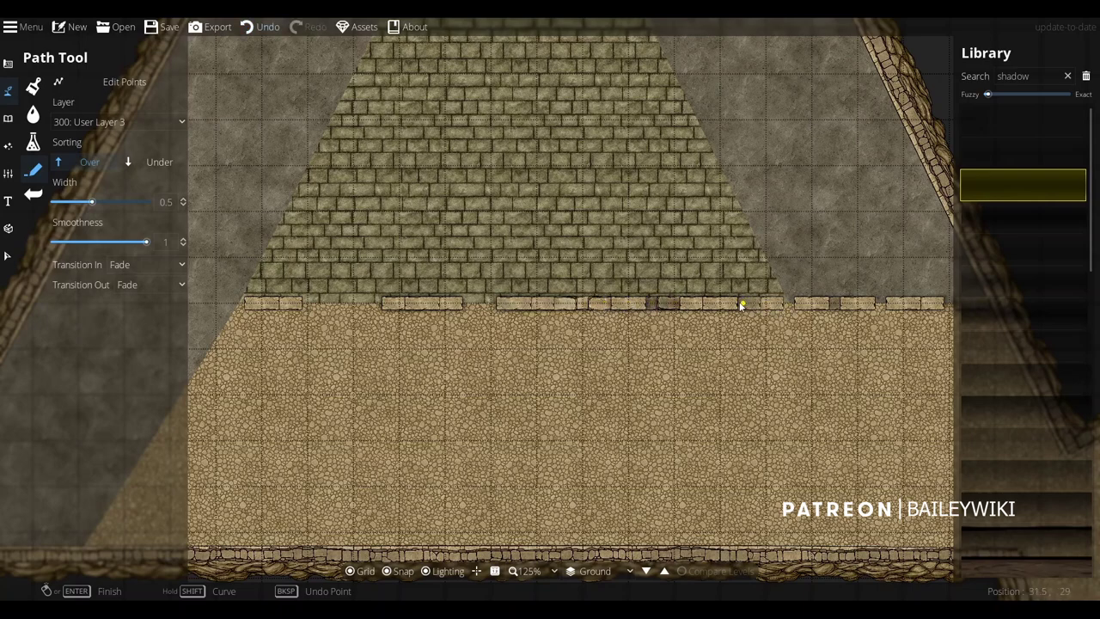
pyautogui.hotkey('ctrl', 'z')
pyautogui.click(789, 305)
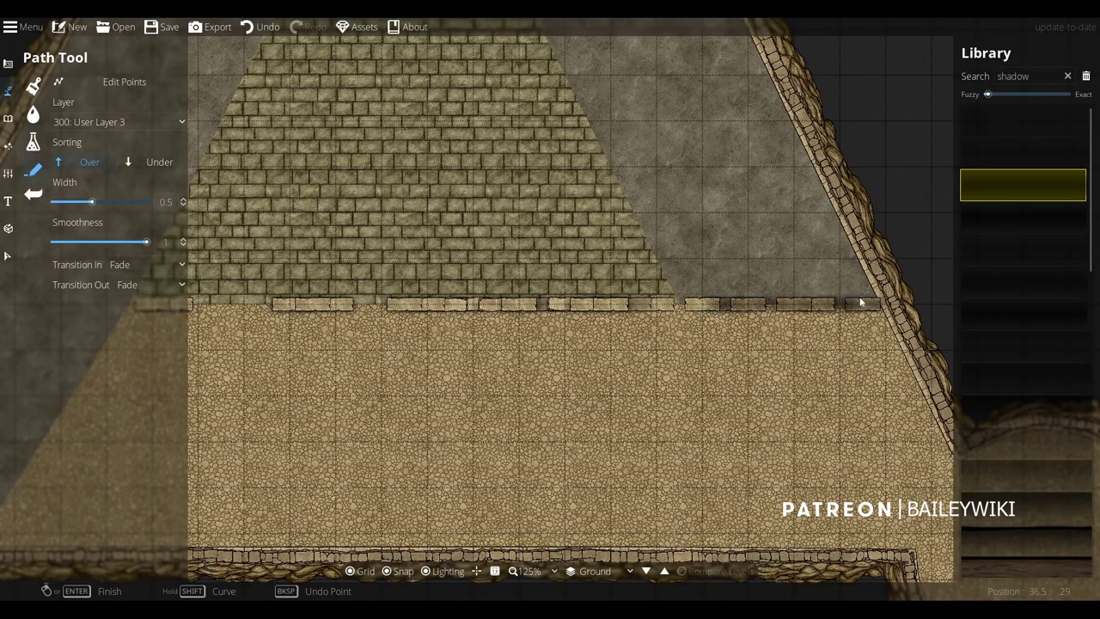
pyautogui.hotkey('ctrl', 'z')
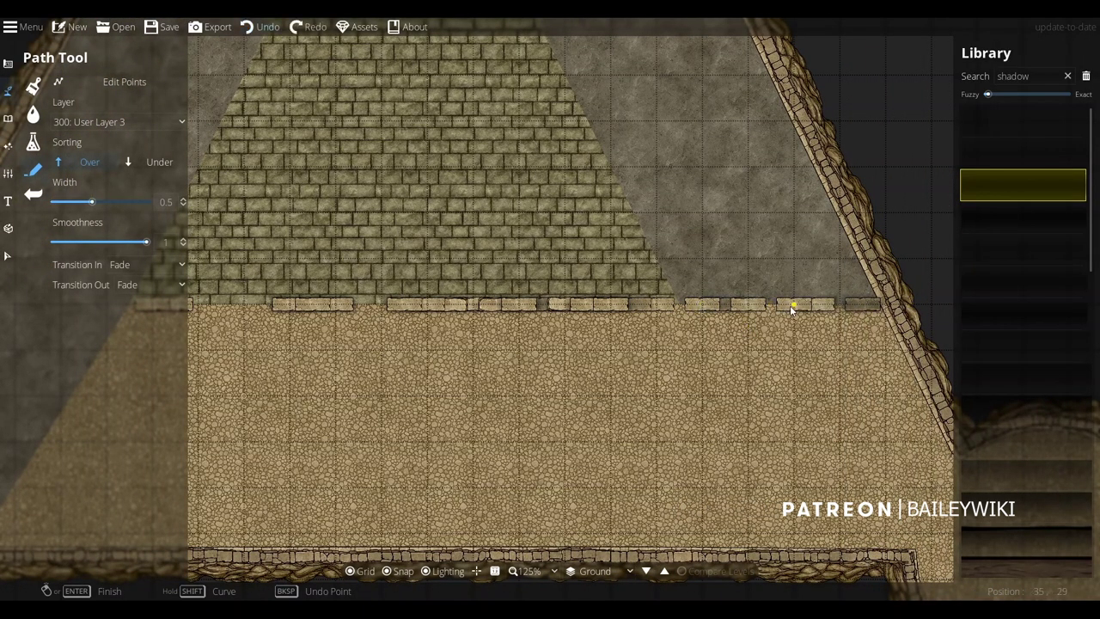
pyautogui.click(841, 306)
pyautogui.rightClick(841, 306)
# Return to the Object Tool, browse the sandstone objects and narrow the library search to sandstone brick
pyautogui.click(8, 118)
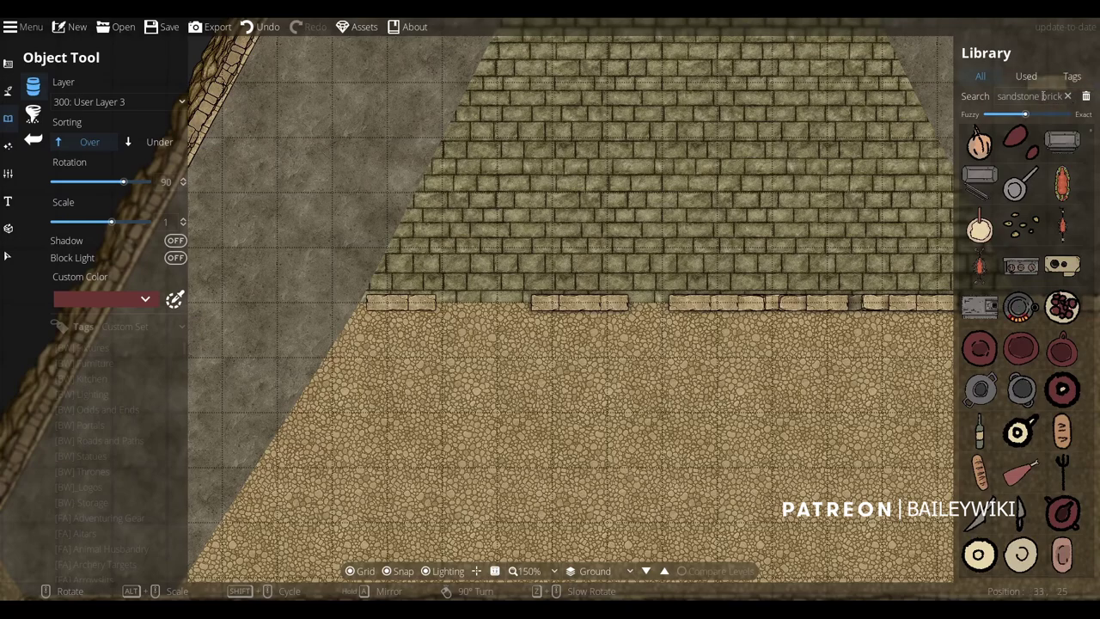
pyautogui.doubleClick(1052, 96)
pyautogui.press('BackSpace')
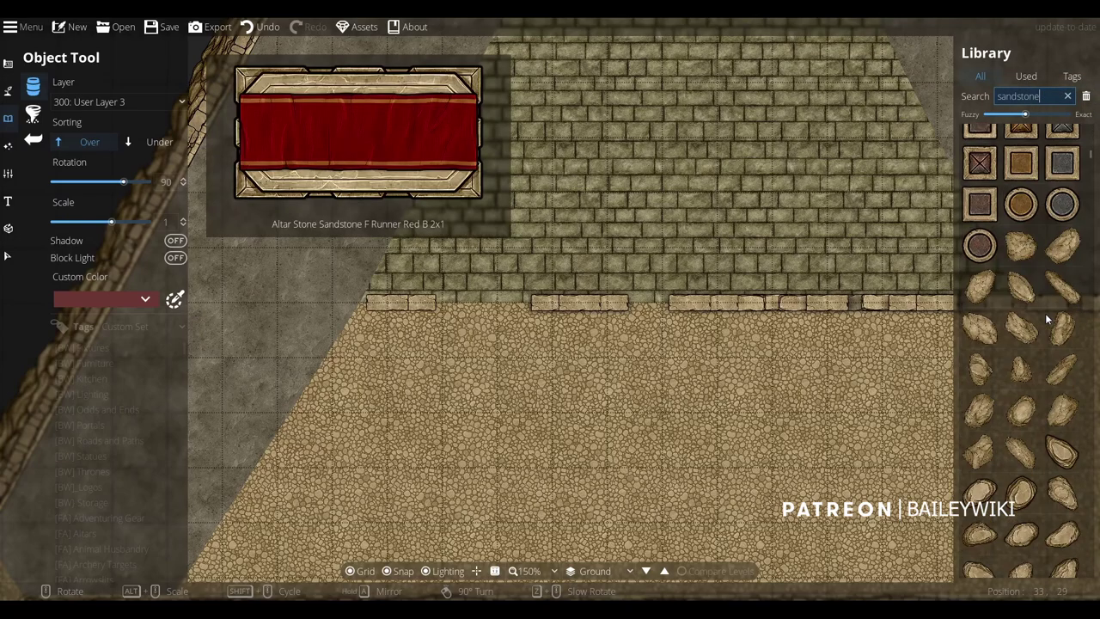
pyautogui.scroll(-10, 1047, 318)
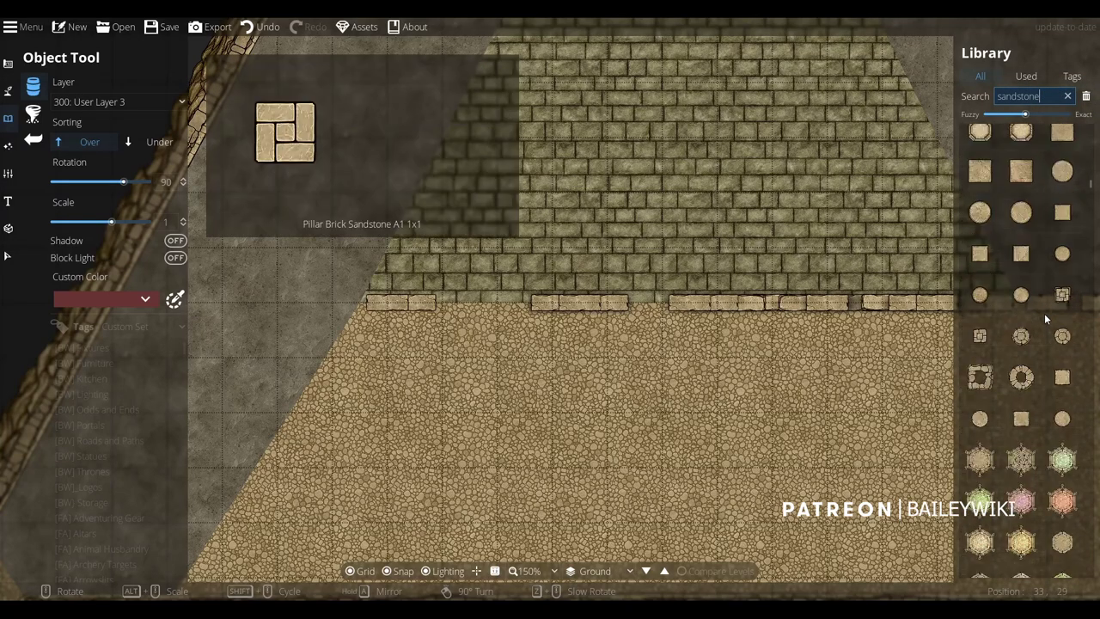
pyautogui.scroll(-15, 1044, 313)
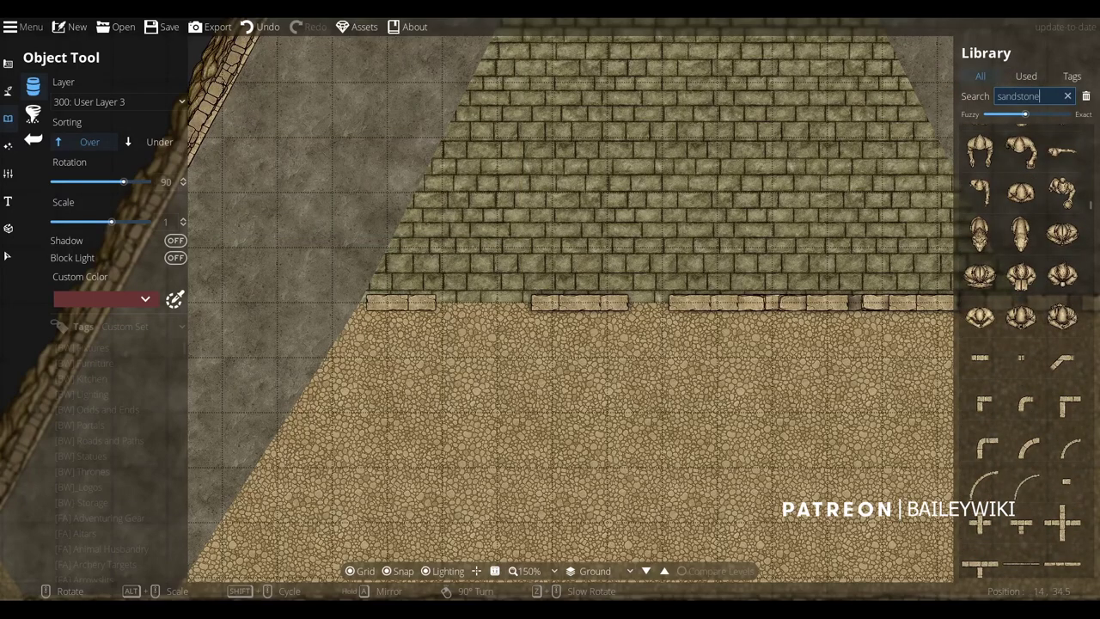
pyautogui.write('brick')
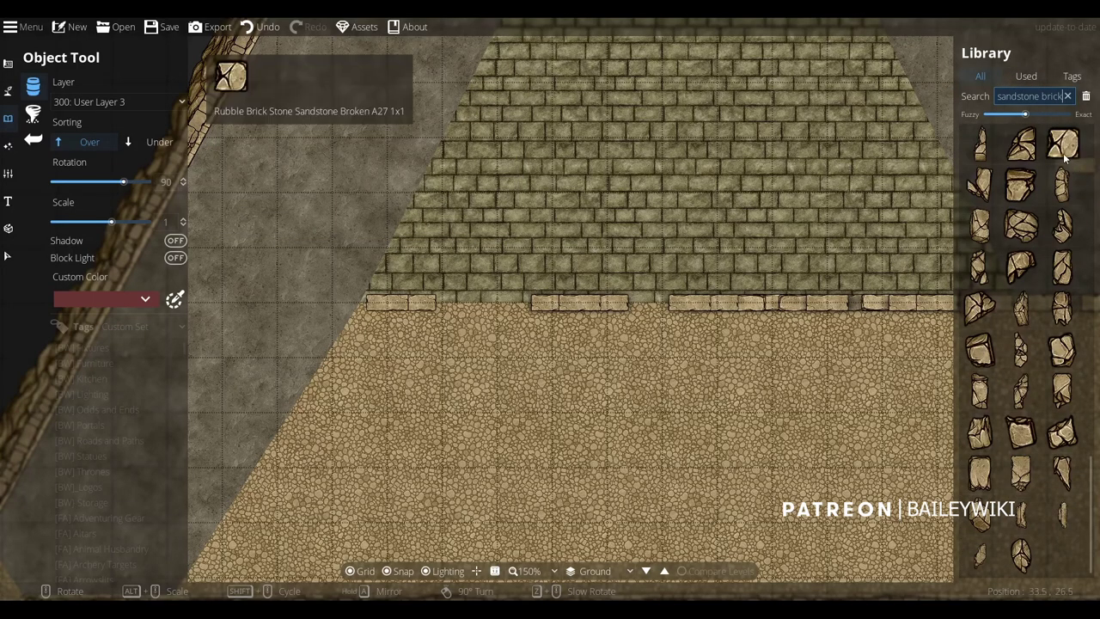
# Try the cracked Rubble Brick Stone Sandstone Broken A27 at scale 1.6 over the middle of the row
pyautogui.click(1062, 143)
pyautogui.rightClick(725, 306)
pyautogui.scroll(6, 725, 307)
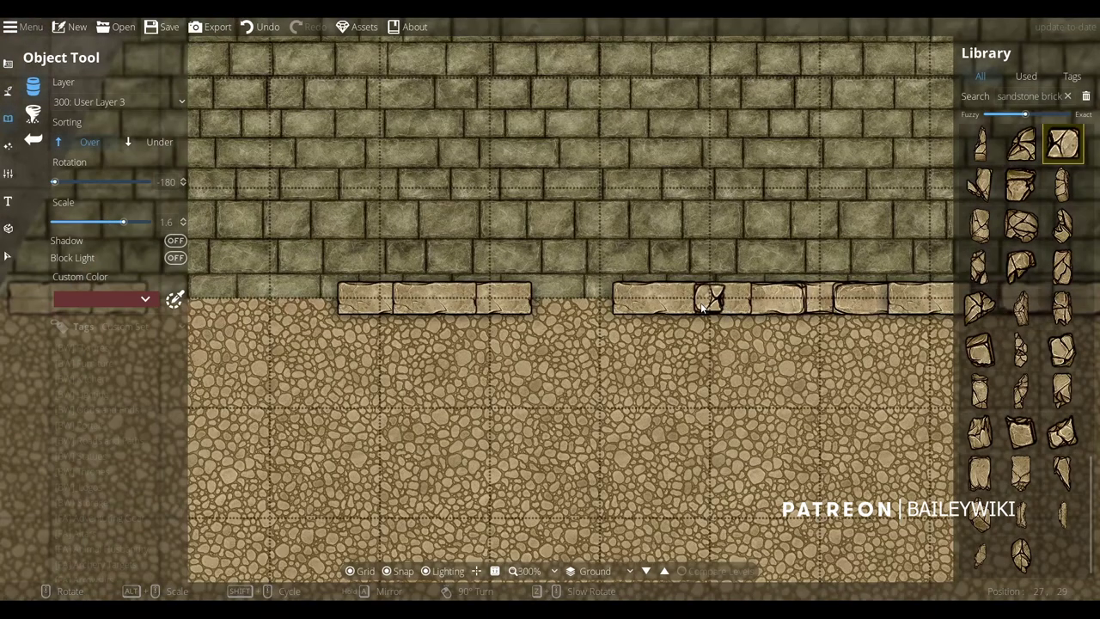
# Place Rubble Brick Stone Sandstone Broken A48 pieces at scale 1 on 400: User Layer 4 along the middle and eastern stretches
pyautogui.click(1021, 473)
pyautogui.keyDown('alt'); pyautogui.scroll(-3, 776, 295); pyautogui.keyUp('alt')
pyautogui.click(149, 101)
pyautogui.click(129, 258)
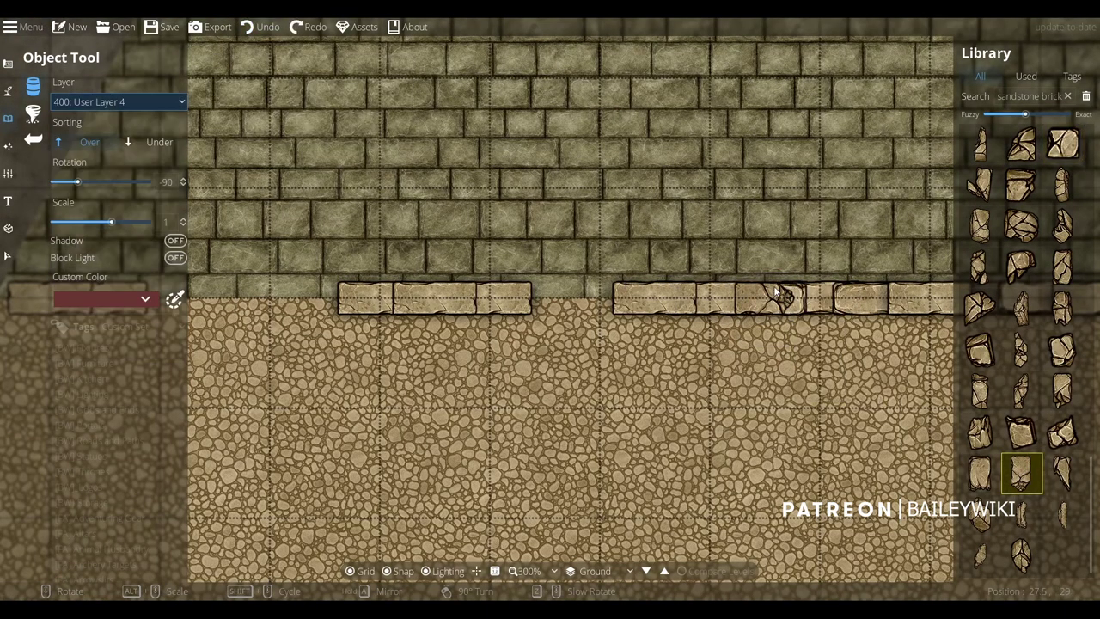
pyautogui.click(776, 297)
pyautogui.moveTo(937, 357); pyautogui.dragTo(303, 376)
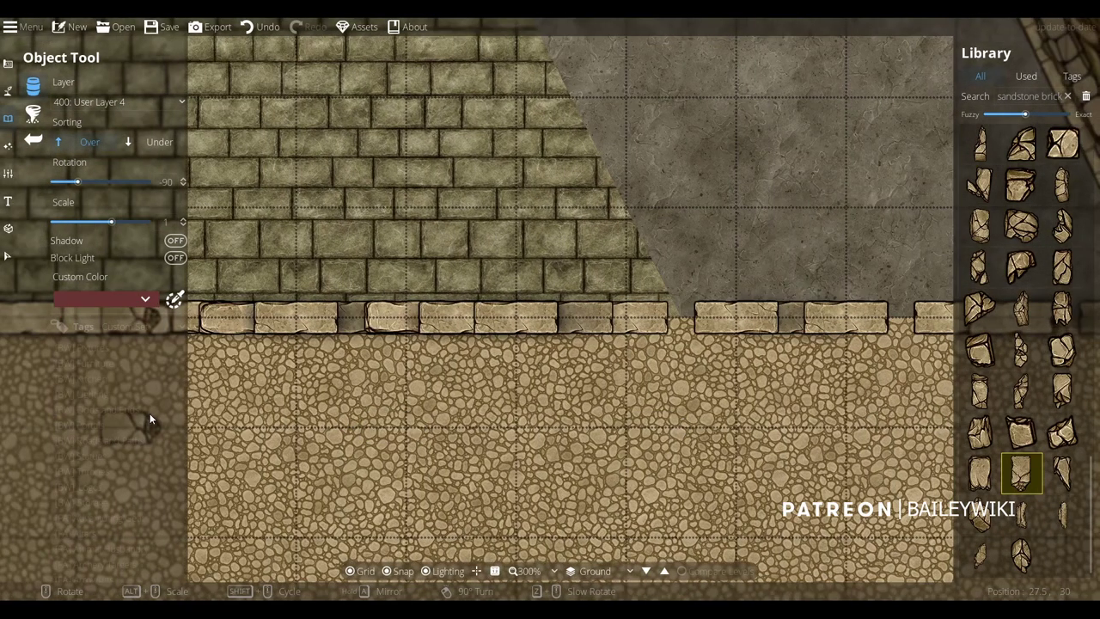
pyautogui.click(580, 325)
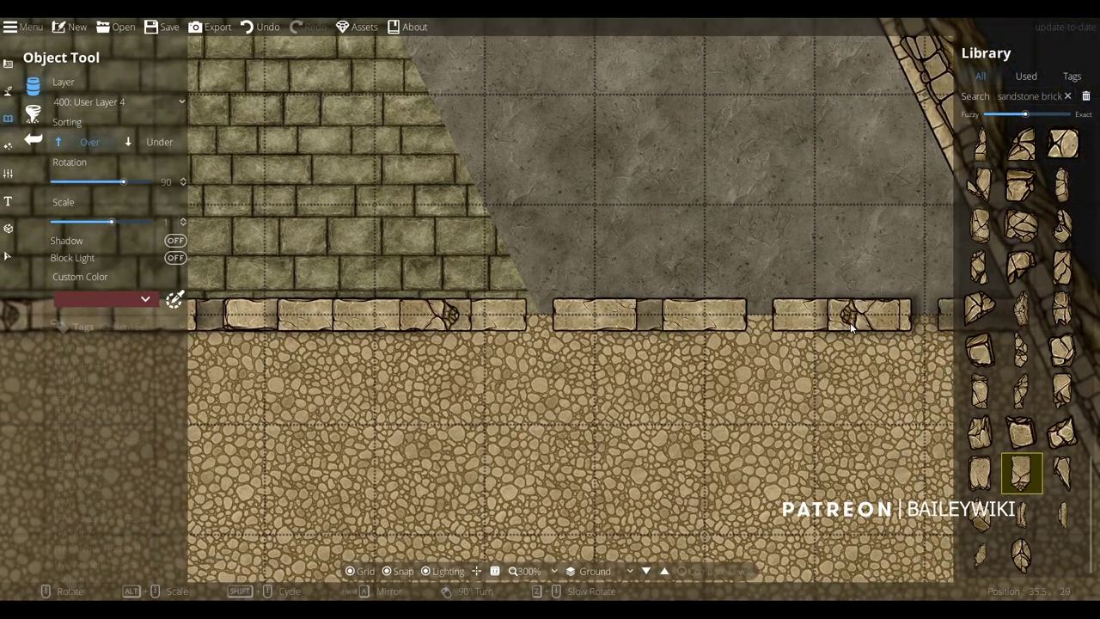
pyautogui.click(850, 320)
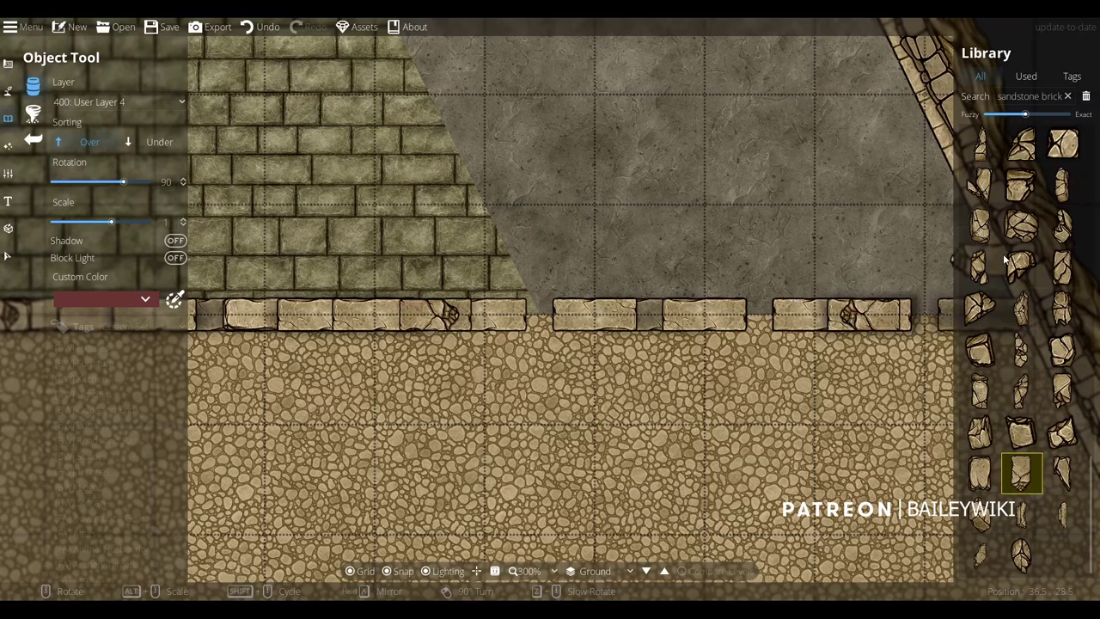
# Overlay the chipped rectangular rubble brick on several spots along the eastern and middle stretches of the row
pyautogui.moveTo(997, 243)
pyautogui.moveTo(976, 471)
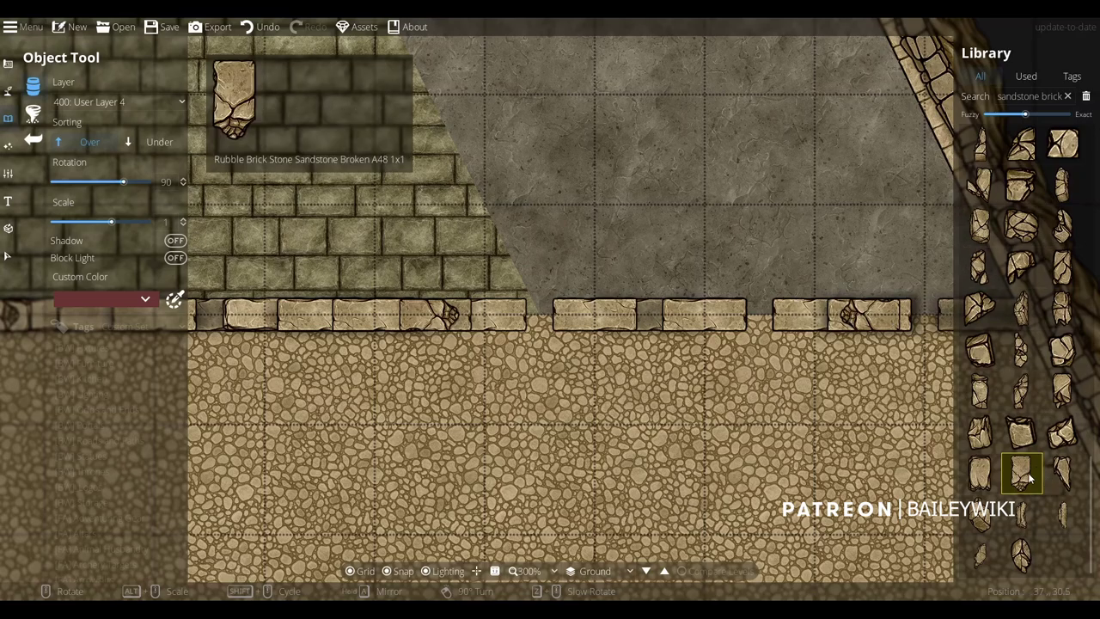
pyautogui.click(972, 469)
pyautogui.rightClick(732, 327)
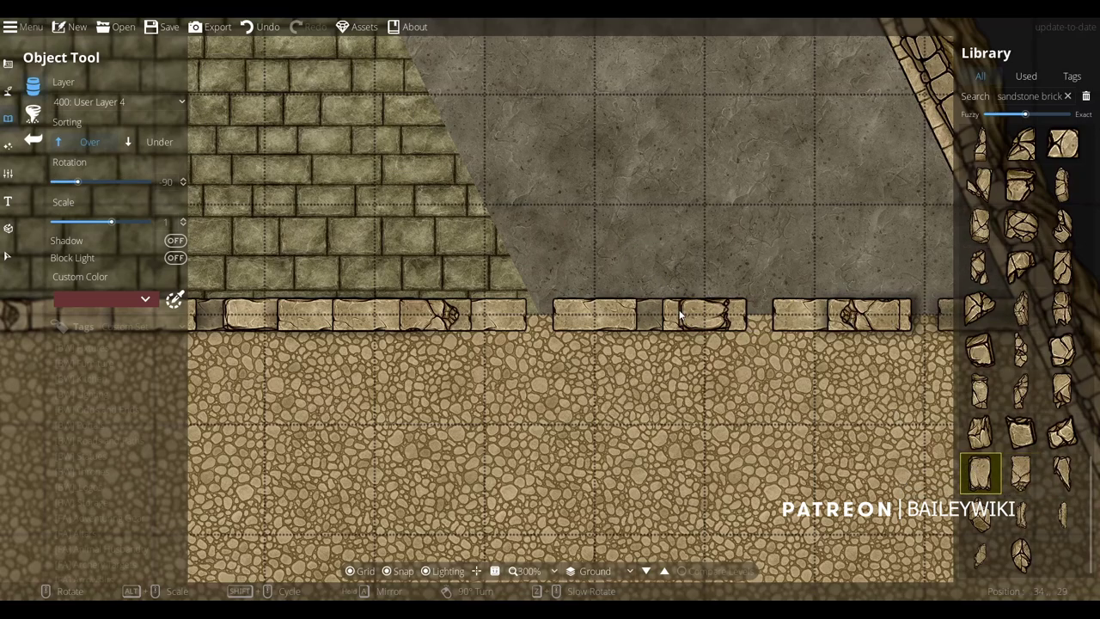
pyautogui.scroll(12, 594, 315)
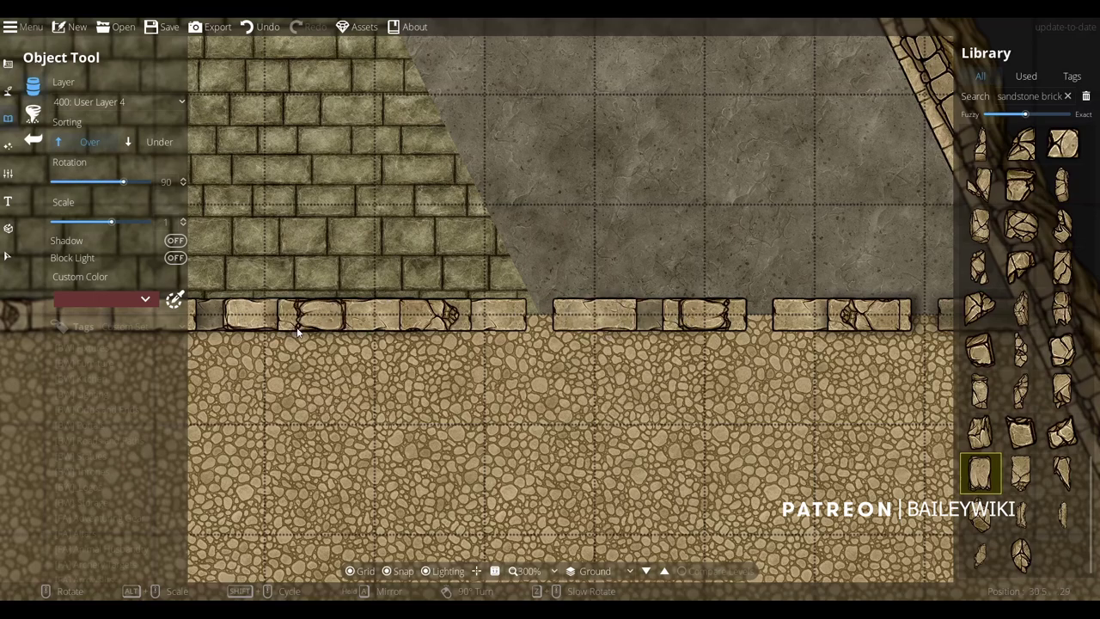
pyautogui.moveTo(354, 331); pyautogui.dragTo(786, 336)
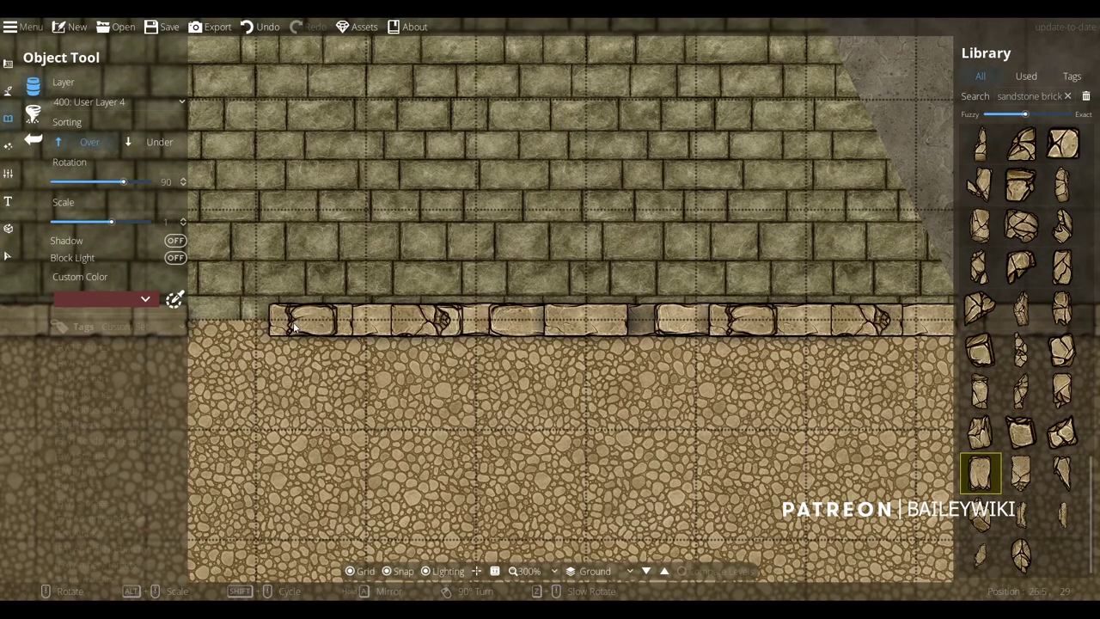
# On 100: User Layer 1 with snapping off, tuck a Broken A6 piece below the middle of the row and a pointed fragment above it
pyautogui.click(1028, 520)
pyautogui.click(120, 101)
pyautogui.click(103, 219)
pyautogui.scroll(-1, 548, 340)
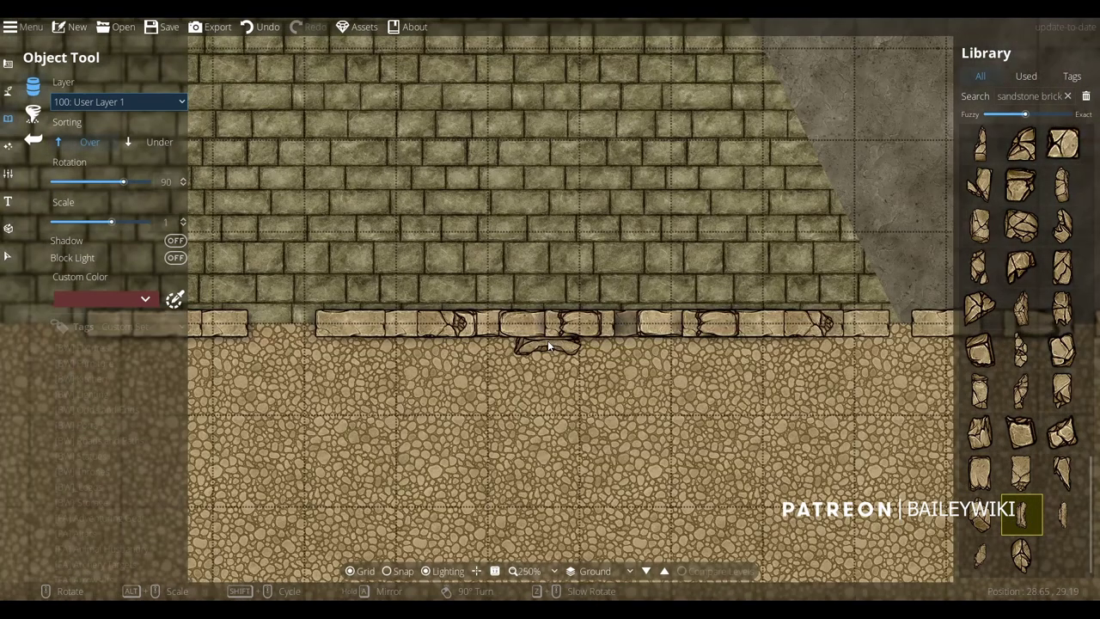
pyautogui.click(981, 556)
pyautogui.click(388, 306)
pyautogui.moveTo(484, 355); pyautogui.dragTo(715, 351)
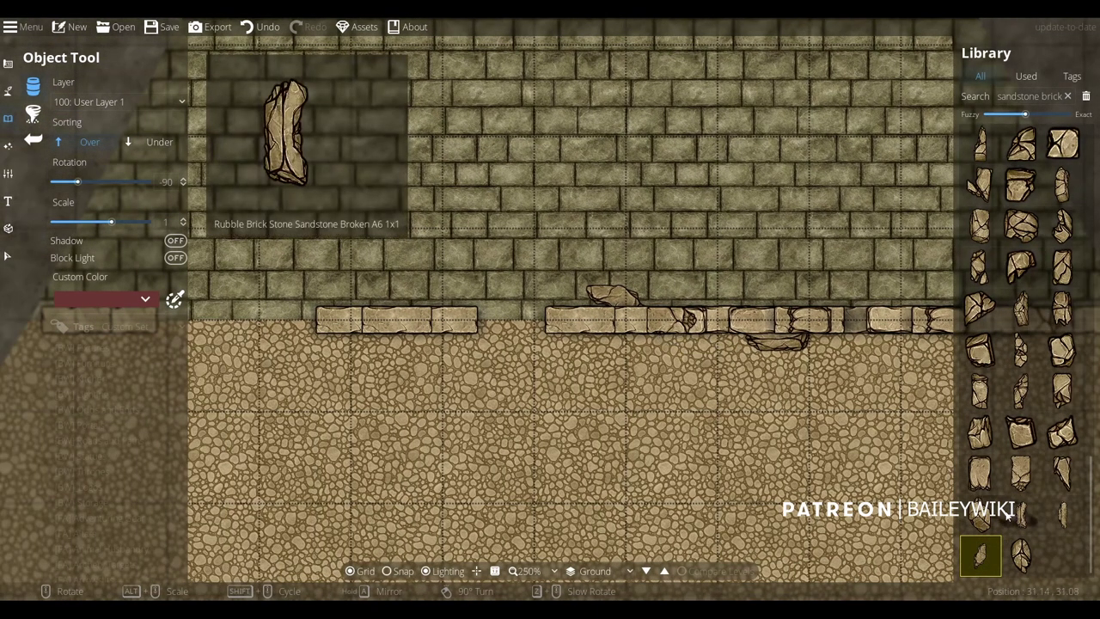
# Tuck narrow rubble fragments around the isolated western brick stretch and place a small chunk below the next stretch
pyautogui.click(1063, 514)
pyautogui.scroll(4, 446, 351)
pyautogui.click(445, 339)
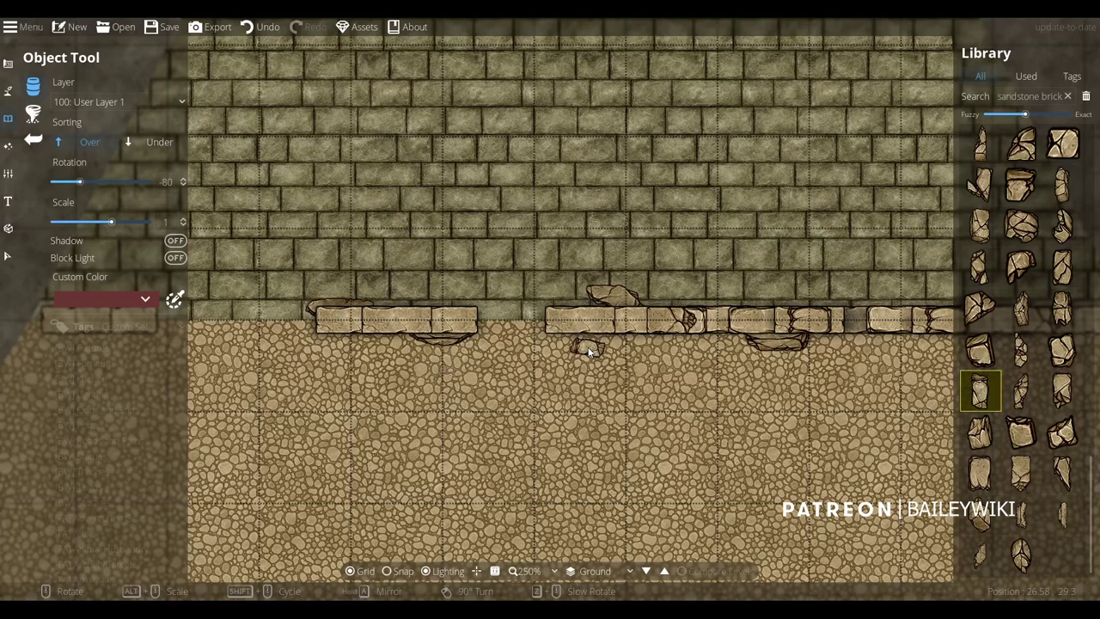
# Place a Broken A48 brick rotated -80 degrees on User Layer 1 at the eastern end of the westernmost brick pair
pyautogui.click(1062, 438)
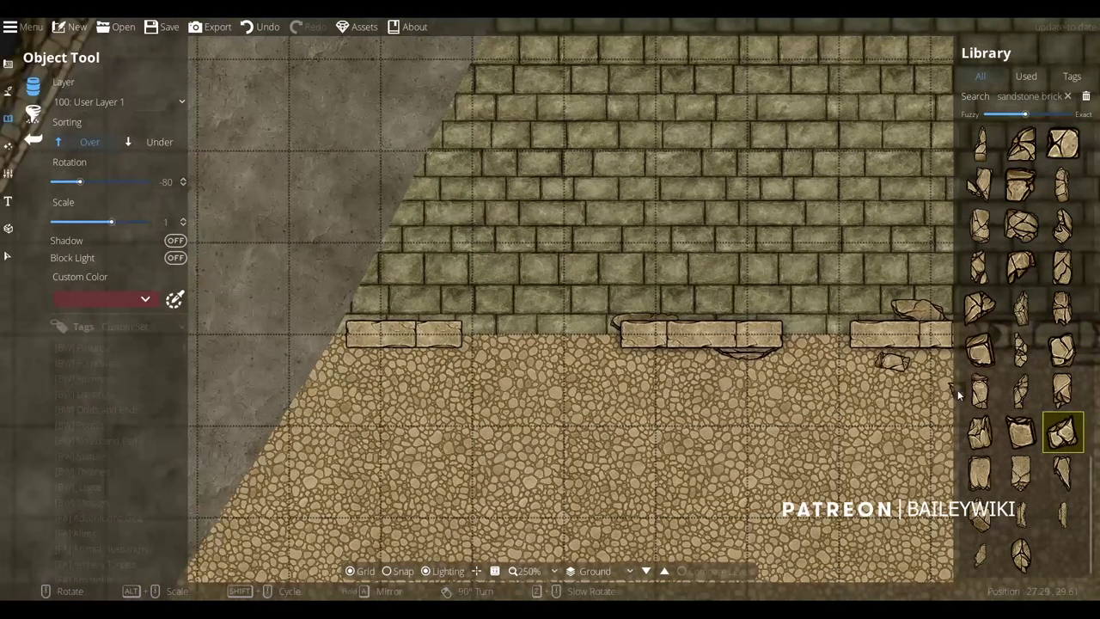
pyautogui.keyDown('shift'); pyautogui.scroll(-2, 410, 366); pyautogui.keyUp('shift')
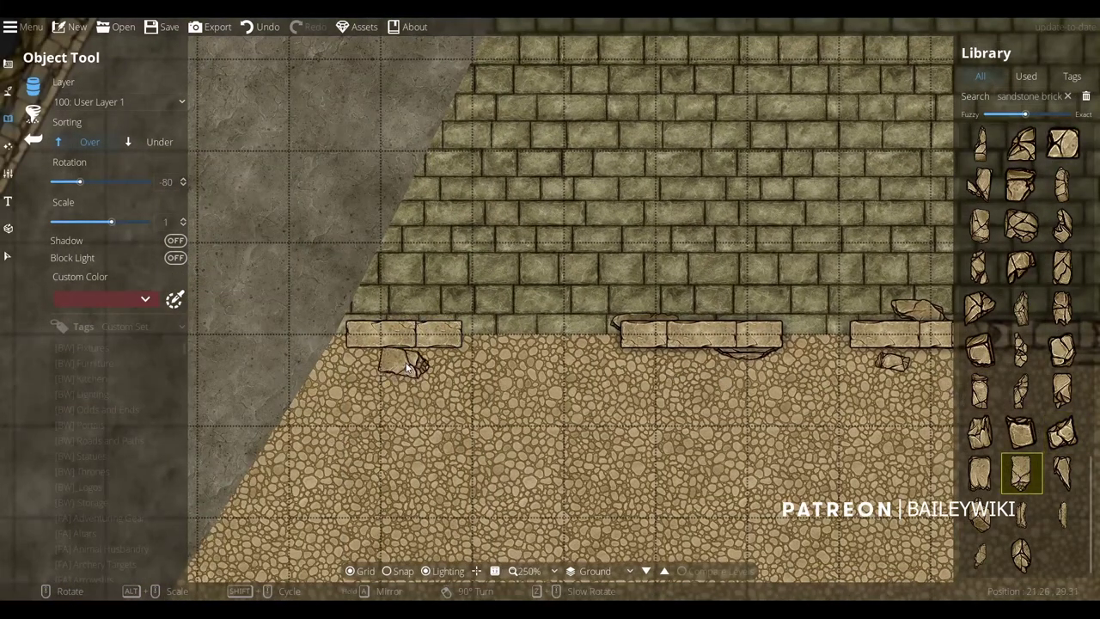
pyautogui.click(435, 340)
pyautogui.keyDown('ctrl'); pyautogui.scroll(-1, 722, 430); pyautogui.keyUp('ctrl')
pyautogui.keyDown('ctrl'); pyautogui.scroll(-1, 625, 382); pyautogui.keyUp('ctrl')
pyautogui.moveTo(626, 382); pyautogui.dragTo(356, 338)
pyautogui.keyDown('ctrl'); pyautogui.scroll(1, 356, 339); pyautogui.keyUp('ctrl')
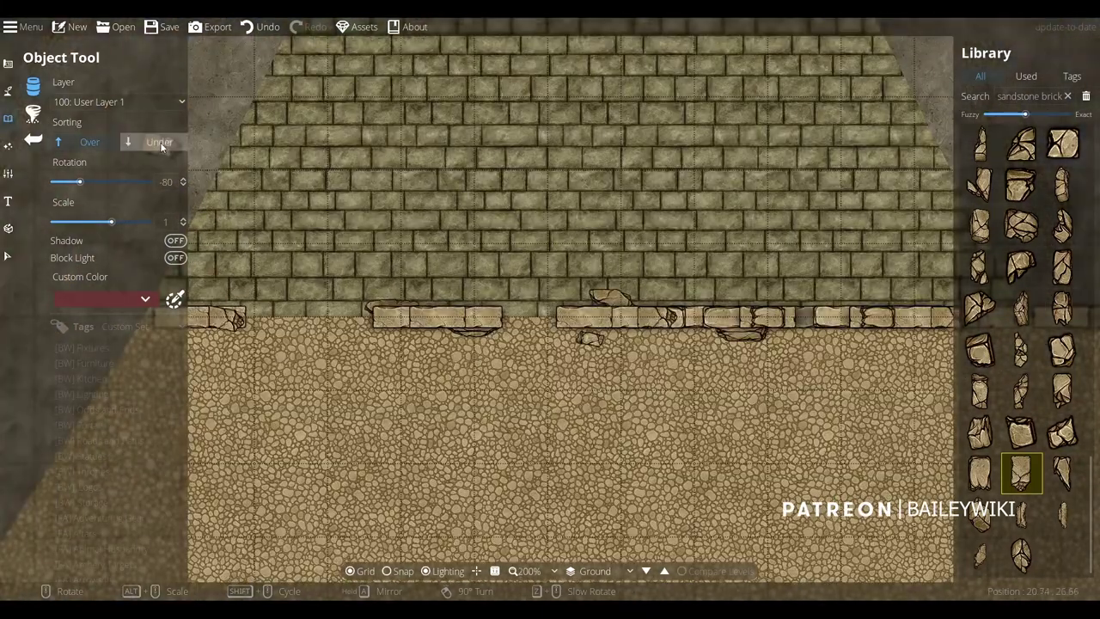
# Switch to 400: User Layer 4 and overlay a Broken A48 brick rotated 90 degrees on the next stretch's western end
pyautogui.click(126, 104)
pyautogui.click(123, 267)
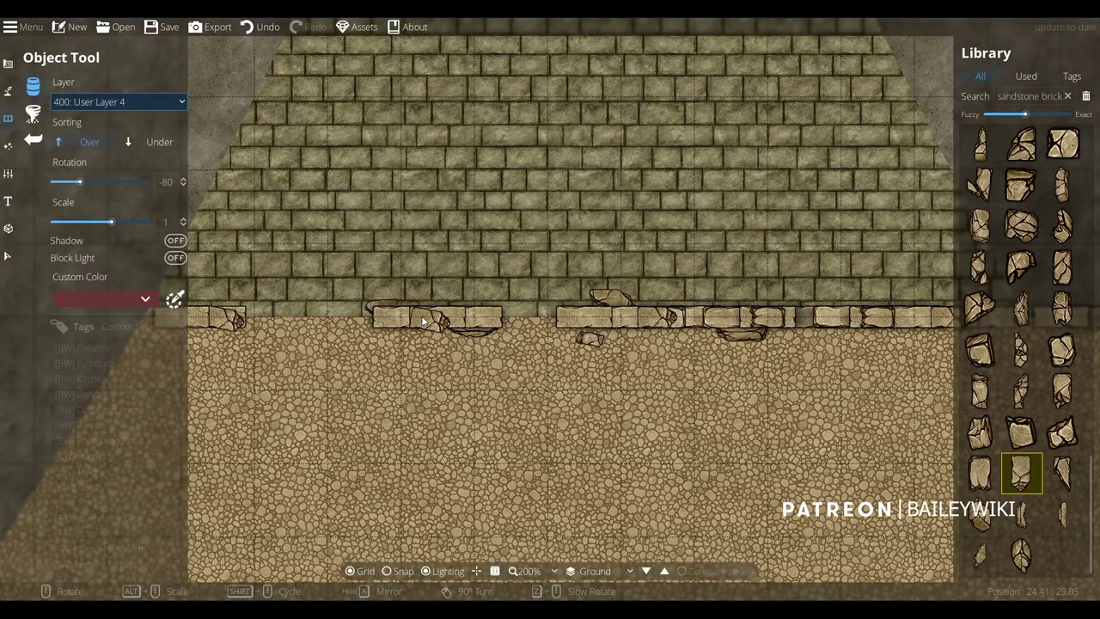
pyautogui.moveTo(709, 386); pyautogui.dragTo(593, 347)
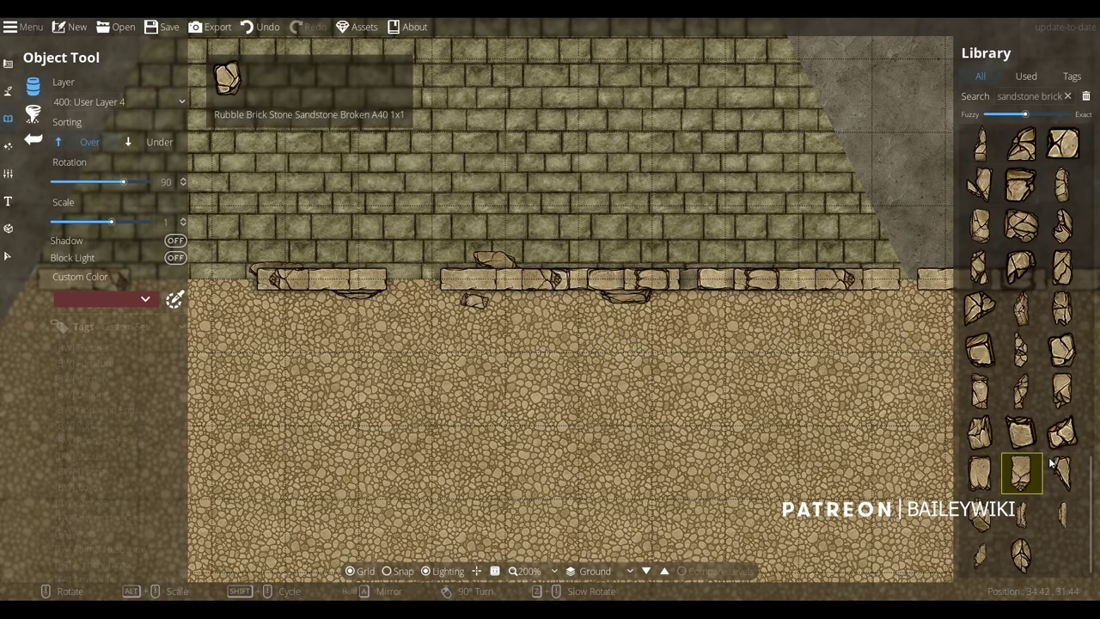
# Place the wedge-shaped broken fragment at scale 1.3, rotated -90 degrees, on the row near the green floor's eastern corner
pyautogui.click(1072, 474)
pyautogui.rightClick(882, 283)
pyautogui.rightClick(882, 282)
pyautogui.click(879, 282)
pyautogui.moveTo(817, 321); pyautogui.dragTo(760, 332)
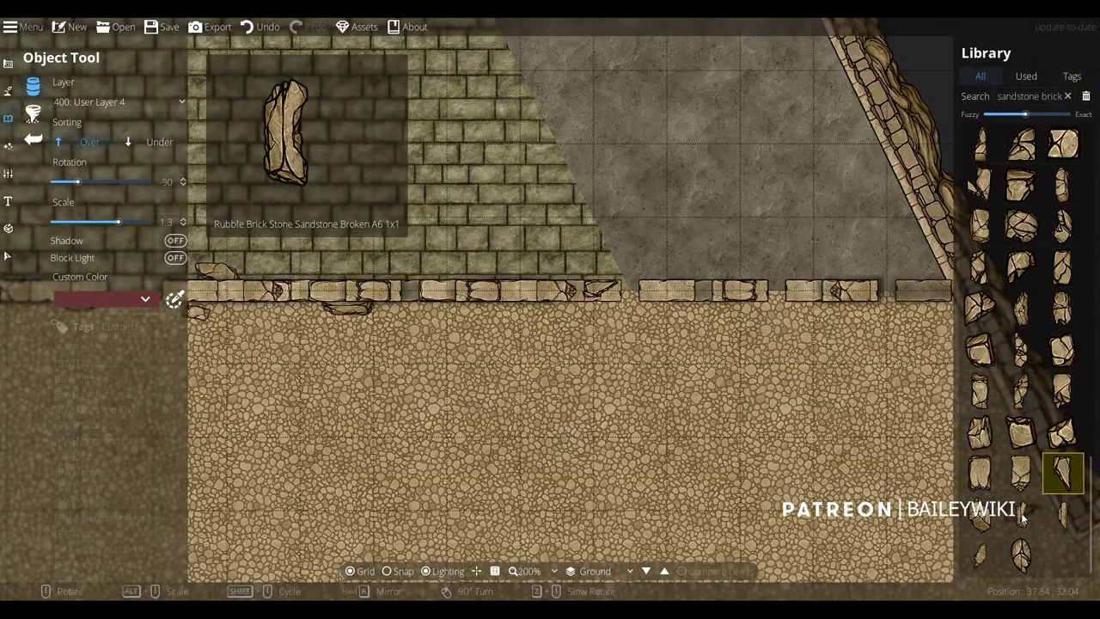
# Try a plain sandstone brick at scale 1, rotated -90 degrees, along the border row and beside its second gap from the west
pyautogui.scroll(5, 1035, 379)
pyautogui.scroll(3, 1035, 379)
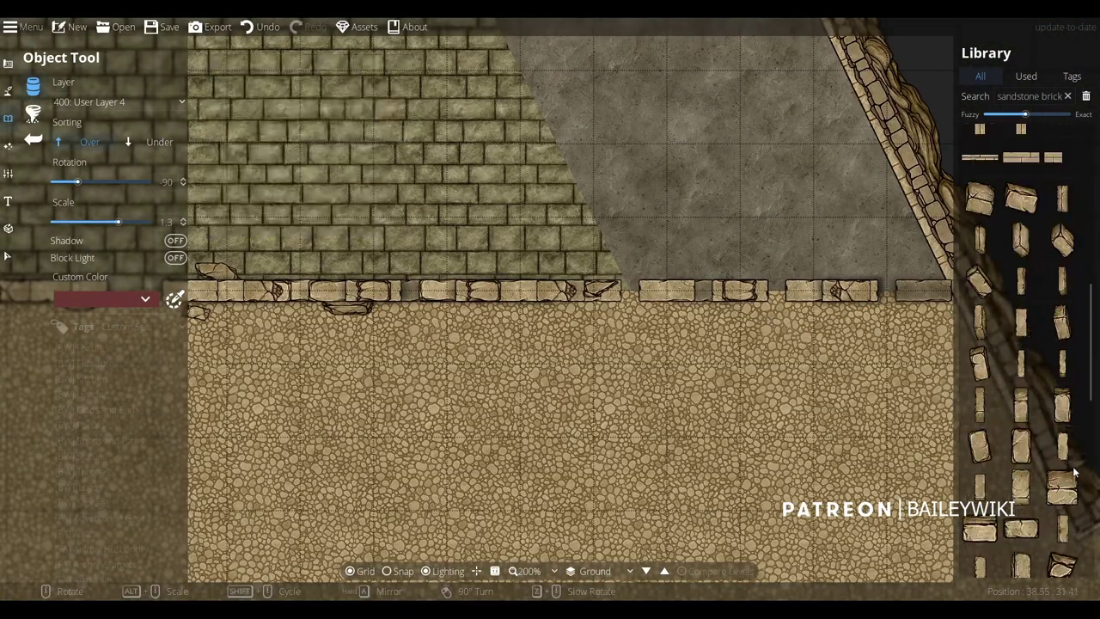
pyautogui.click(1062, 446)
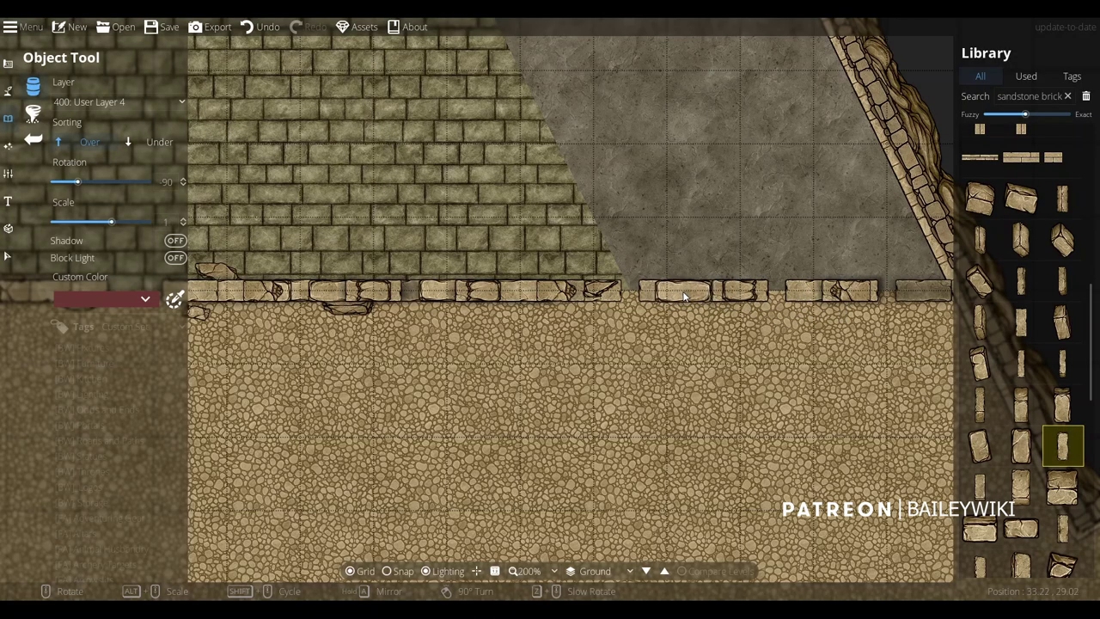
pyautogui.scroll(-3, 690, 296)
pyautogui.scroll(5, 464, 358)
pyautogui.moveTo(521, 236); pyautogui.dragTo(828, 273)
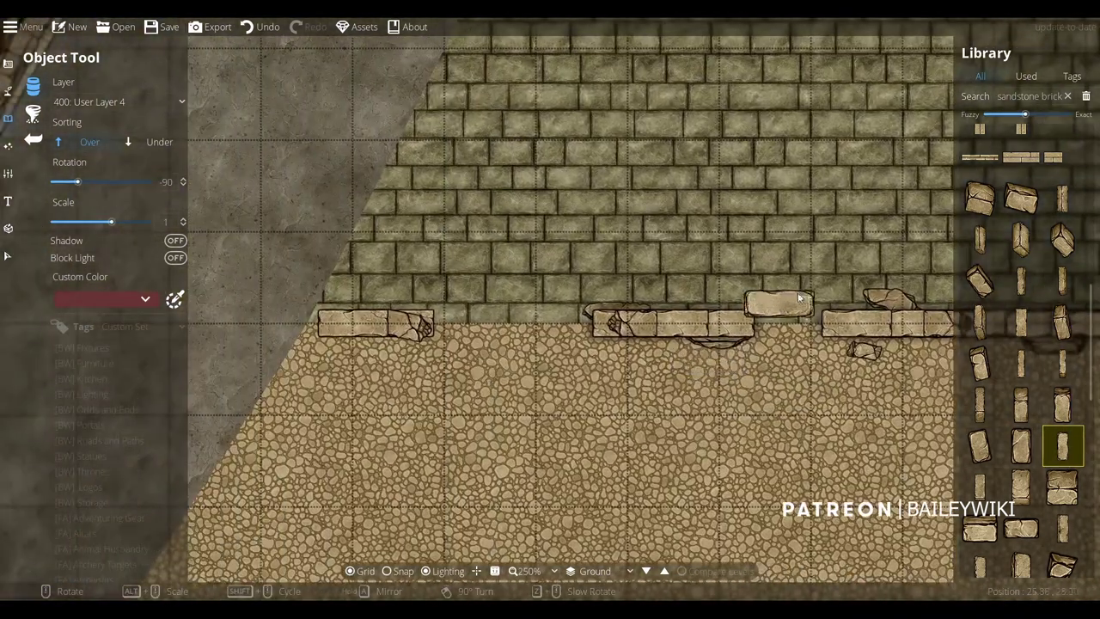
pyautogui.scroll(1, 465, 327)
pyautogui.scroll(10, 1028, 323)
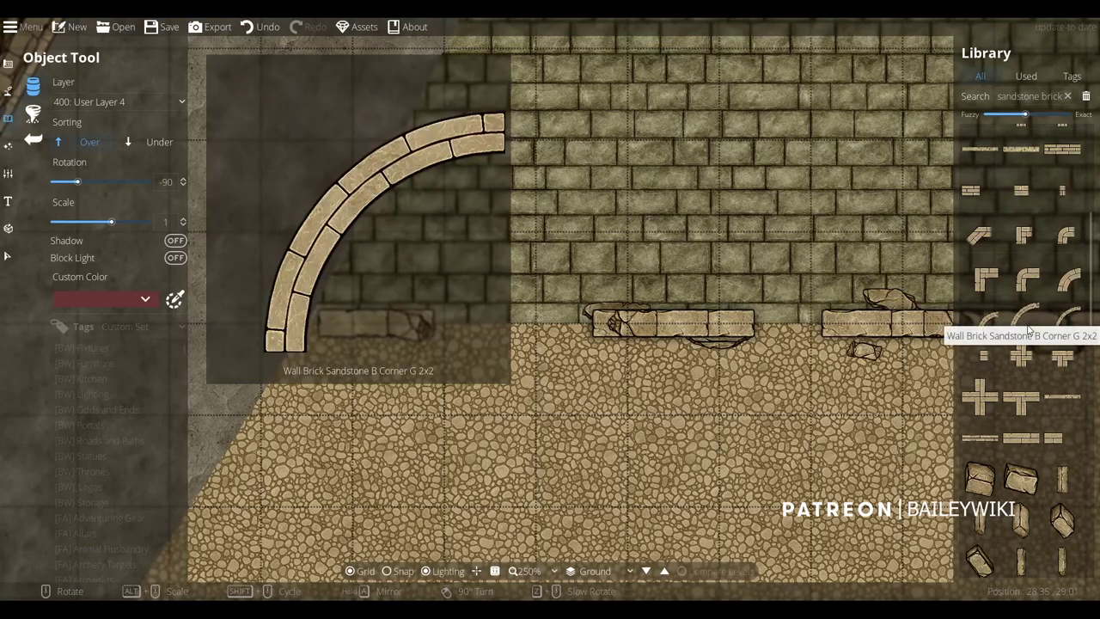
pyautogui.scroll(-9, 1028, 323)
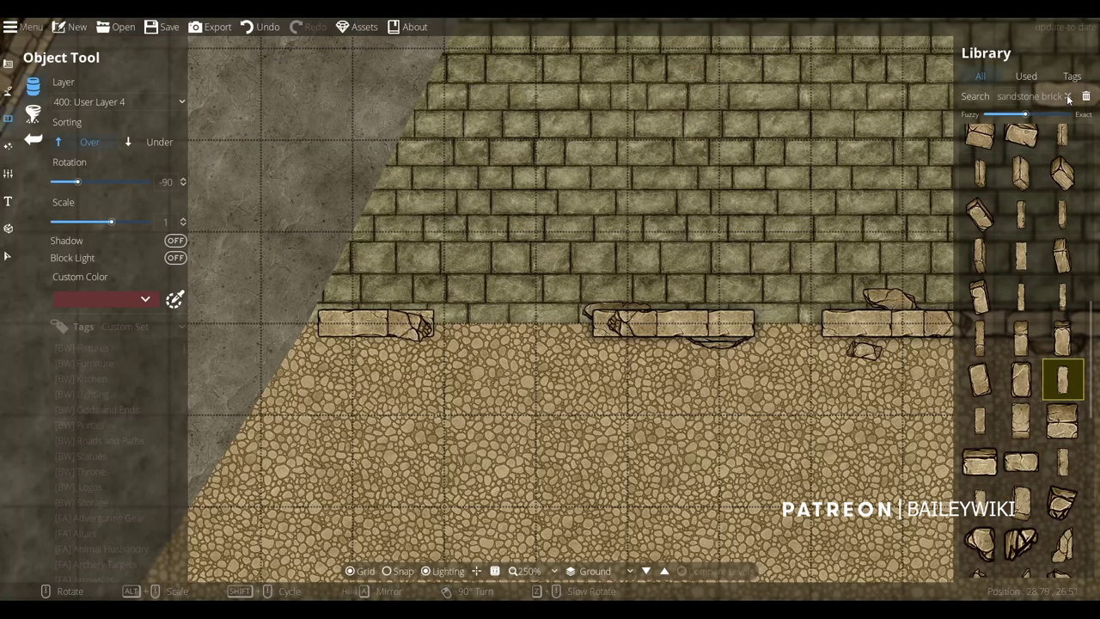
# Search the asset library for "grave stone" and look through the sandstone sarcophagus pieces
pyautogui.click(1068, 97)
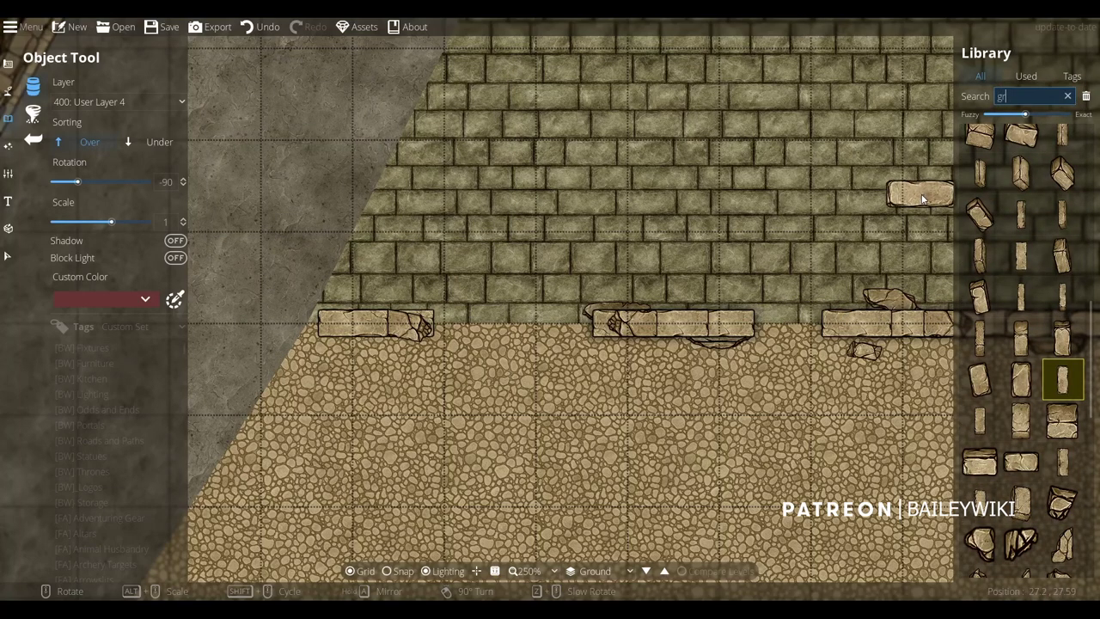
pyautogui.press('Return')
pyautogui.scroll(-3, 1031, 428)
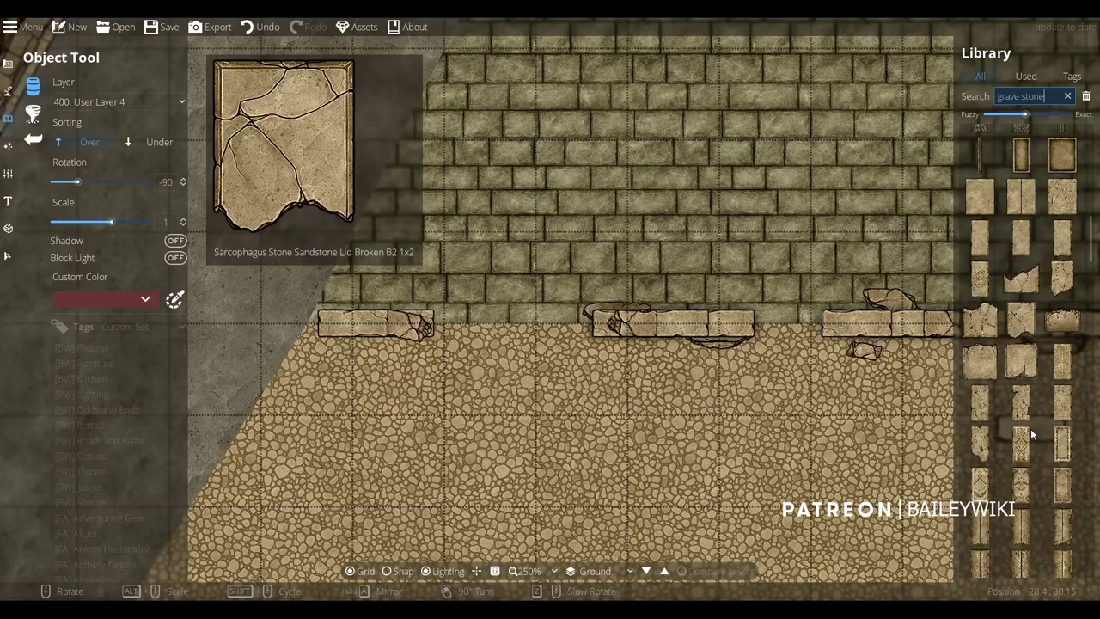
pyautogui.scroll(-3, 1031, 428)
# Try a sandstone sarcophagus lid, scaled to 0.5 and rotated -90 degrees, in the westernmost gap of the brick row
pyautogui.click(1022, 357)
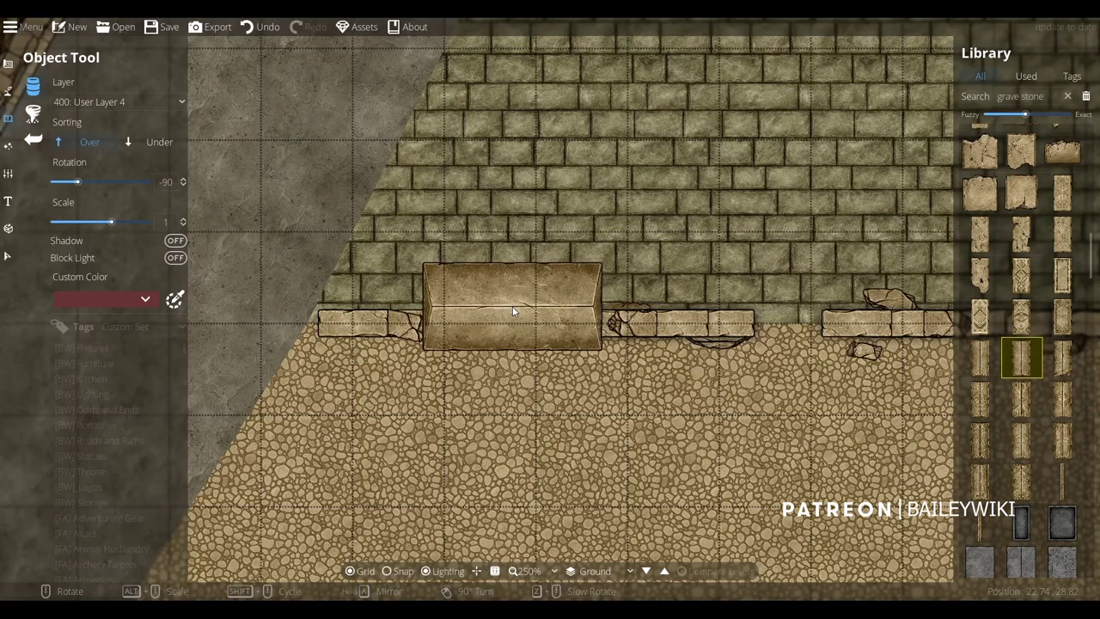
pyautogui.scroll(-4, 504, 327)
pyautogui.scroll(-1, 504, 327)
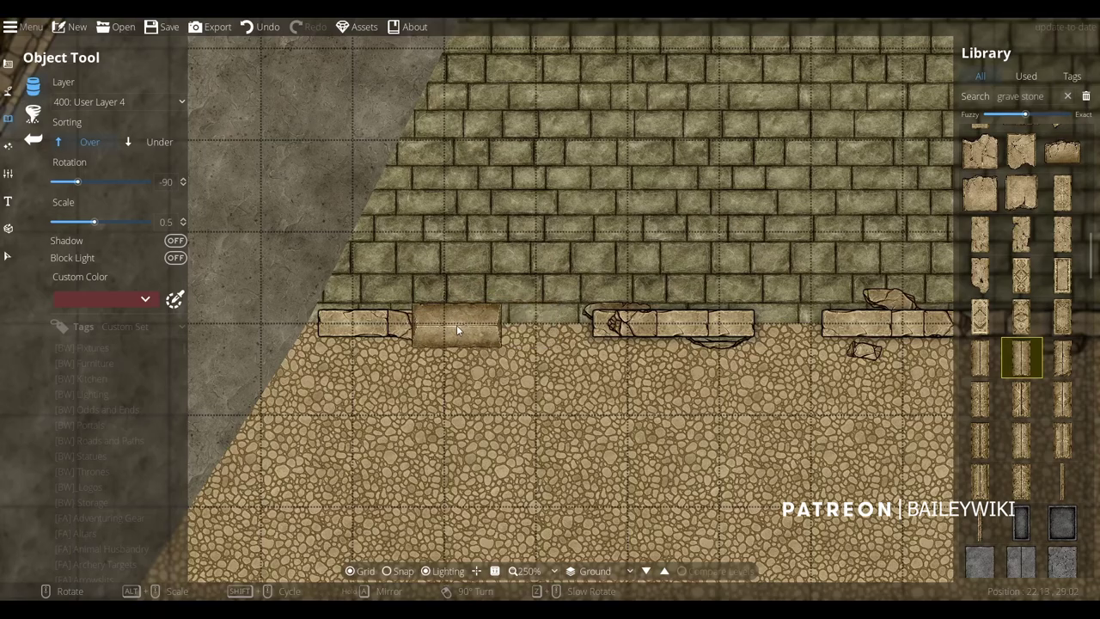
# Try the narrow sandstone strip at scale 1, rotated -90 degrees, in the westernmost gap, then undo the placement
pyautogui.click(1063, 481)
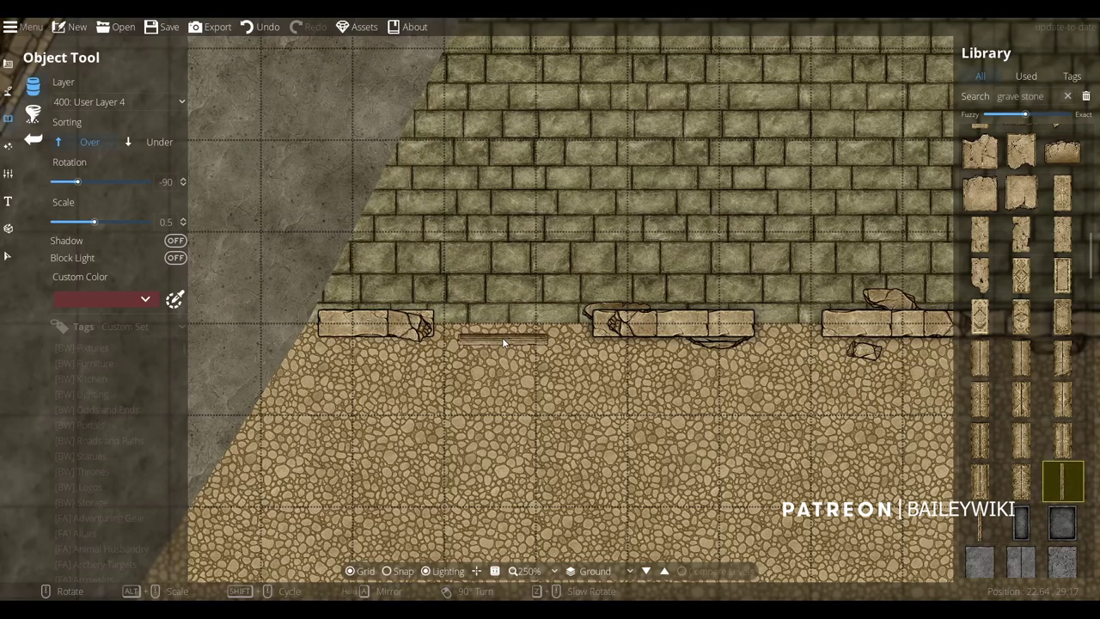
pyautogui.scroll(1, 499, 322)
pyautogui.scroll(4, 499, 319)
pyautogui.scroll(-1, 506, 316)
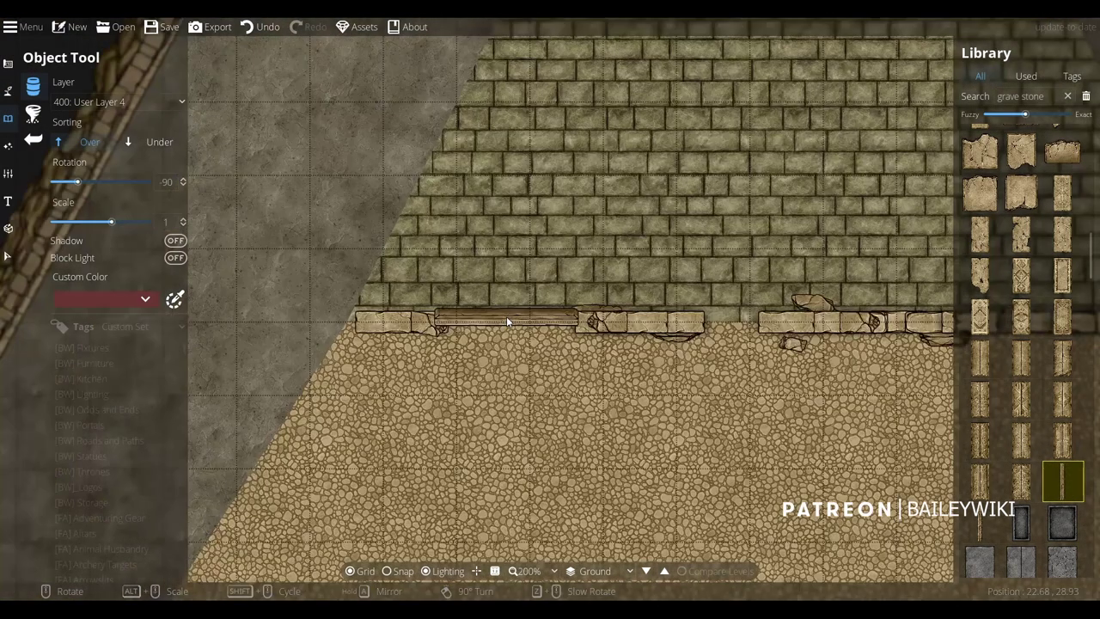
pyautogui.scroll(-4, 584, 381)
pyautogui.scroll(4, 466, 388)
pyautogui.click(490, 343)
pyautogui.scroll(2, 490, 340)
pyautogui.click(490, 330)
pyautogui.rightClick(489, 330)
pyautogui.rightClick(489, 331)
pyautogui.rightClick(486, 348)
pyautogui.rightClick(486, 347)
pyautogui.hotkey('ctrl', 'z')
# Place the Tombstone Stone Sandstone C2 slab, unrotated at scale 1.6, in the second gap from the west
pyautogui.scroll(-10, 1037, 341)
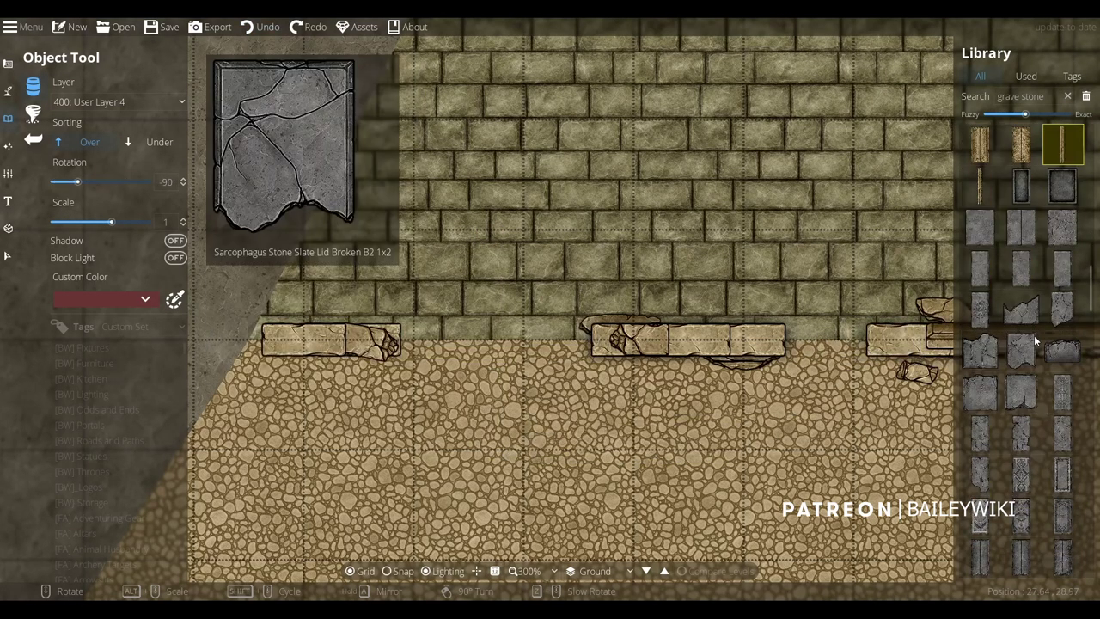
pyautogui.moveTo(1094, 316); pyautogui.dragTo(1091, 434)
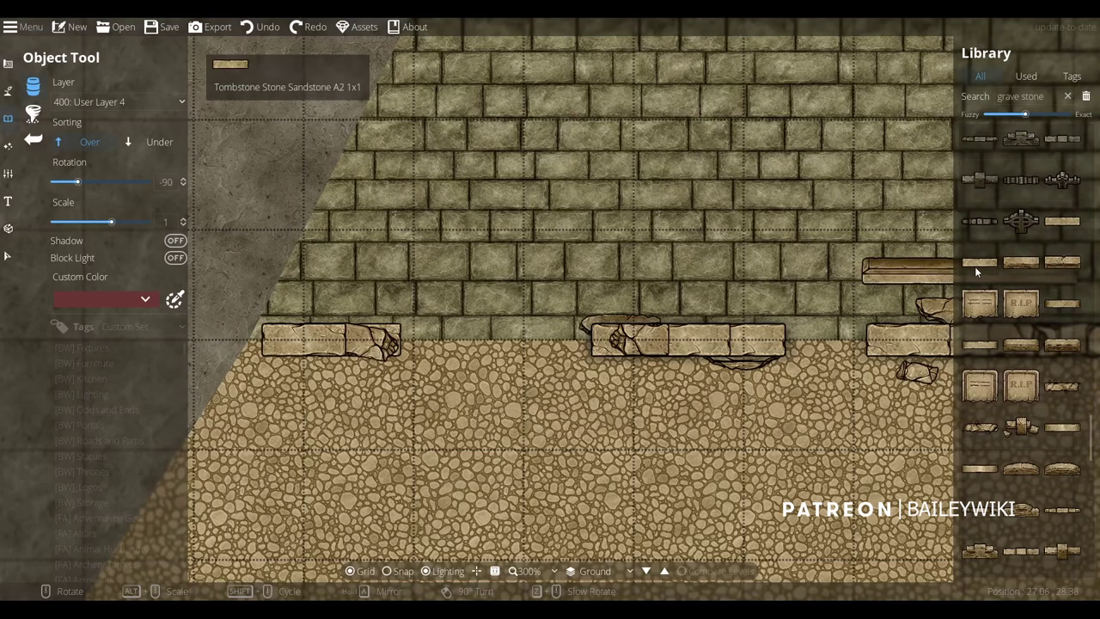
pyautogui.click(1064, 302)
pyautogui.click(981, 469)
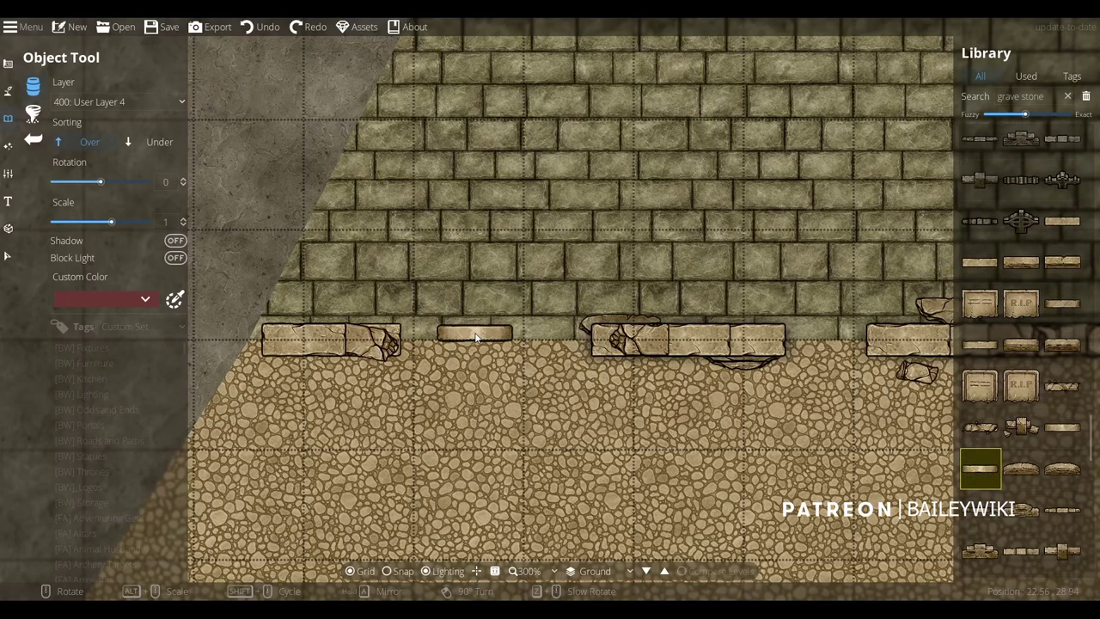
pyautogui.scroll(3, 832, 359)
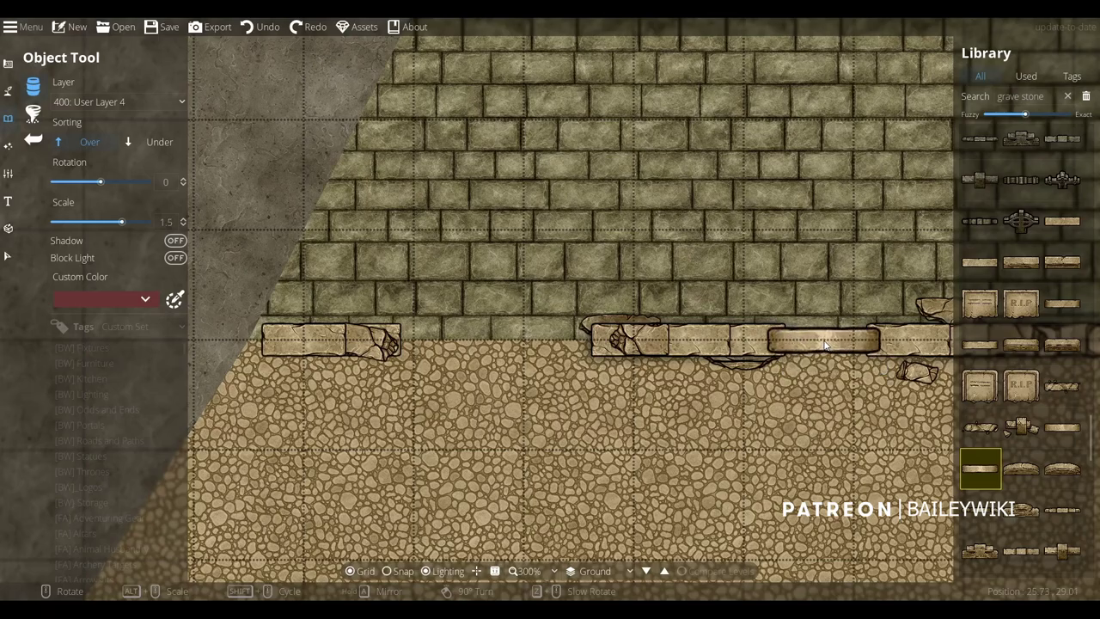
pyautogui.scroll(-2, 825, 344)
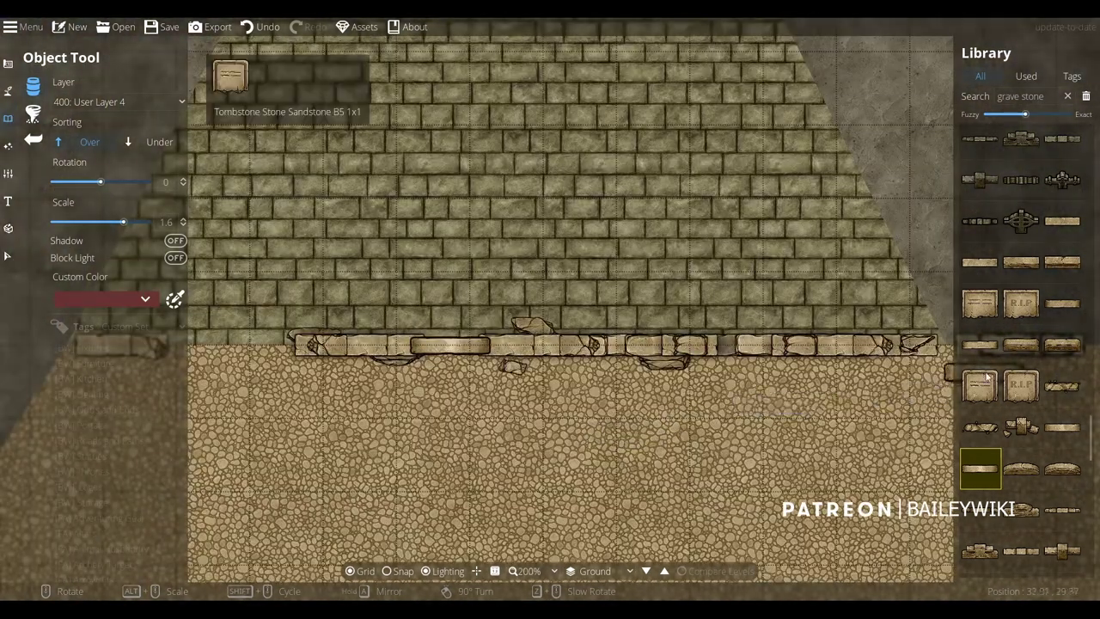
# Replace the rounded tombstone slab in the second gap with the straight-edged sandstone tombstone slab at scale 1.7
pyautogui.click(981, 344)
pyautogui.hotkey('ctrl', 'z')
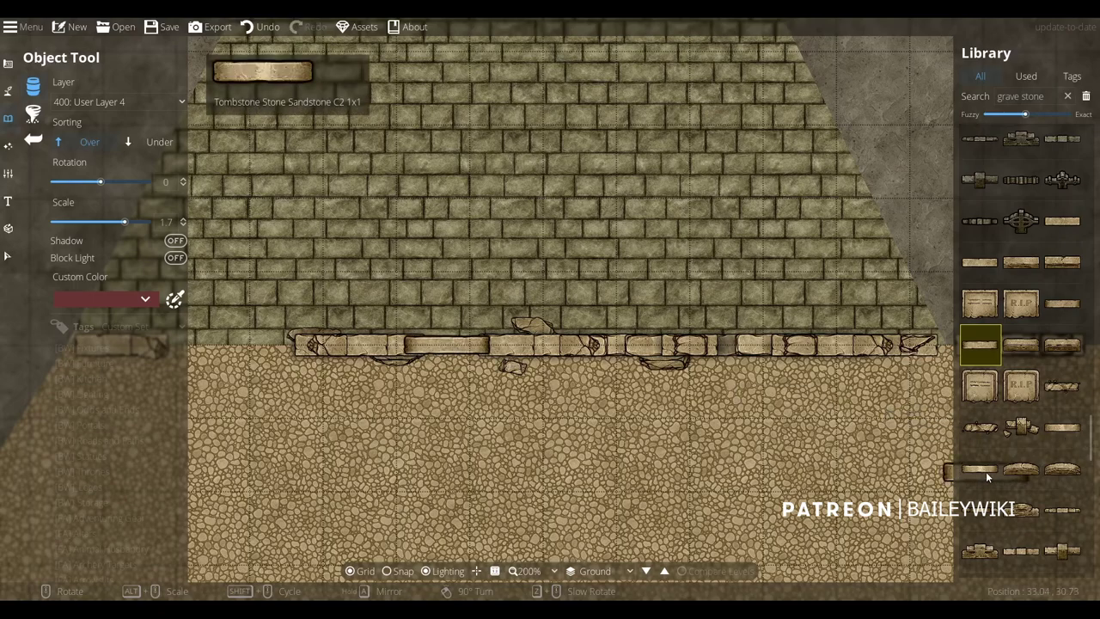
pyautogui.click(1050, 314)
# Tuck segmented sandstone tombstone strips at scale 2.1, sorted under on 200: User Layer 2, along the lower edges of two brick stretches
pyautogui.scroll(-3, 1036, 344)
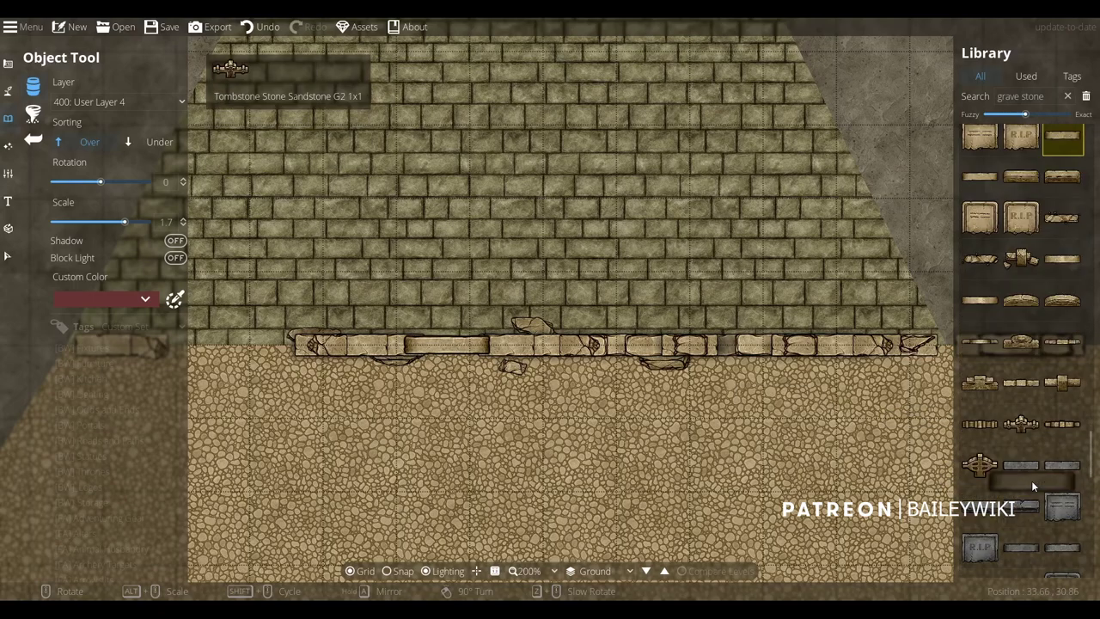
pyautogui.click(1054, 417)
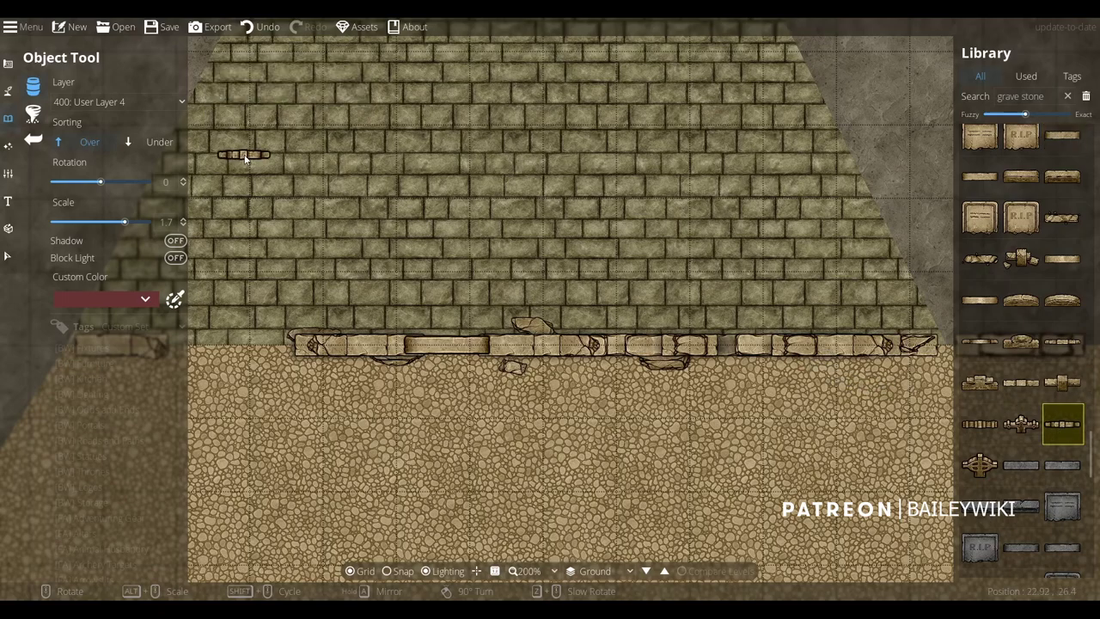
pyautogui.click(116, 102)
pyautogui.click(112, 234)
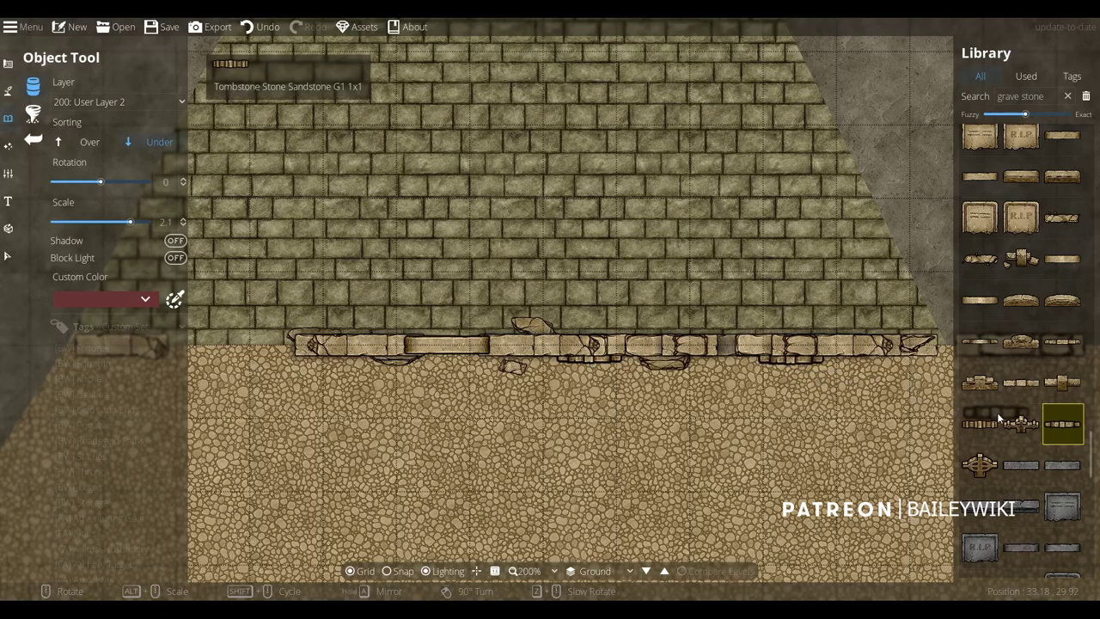
# Add another segmented sandstone tombstone strip at scale 2.1 behind the upper edges of two brick stretches along the green floor
pyautogui.click(1064, 342)
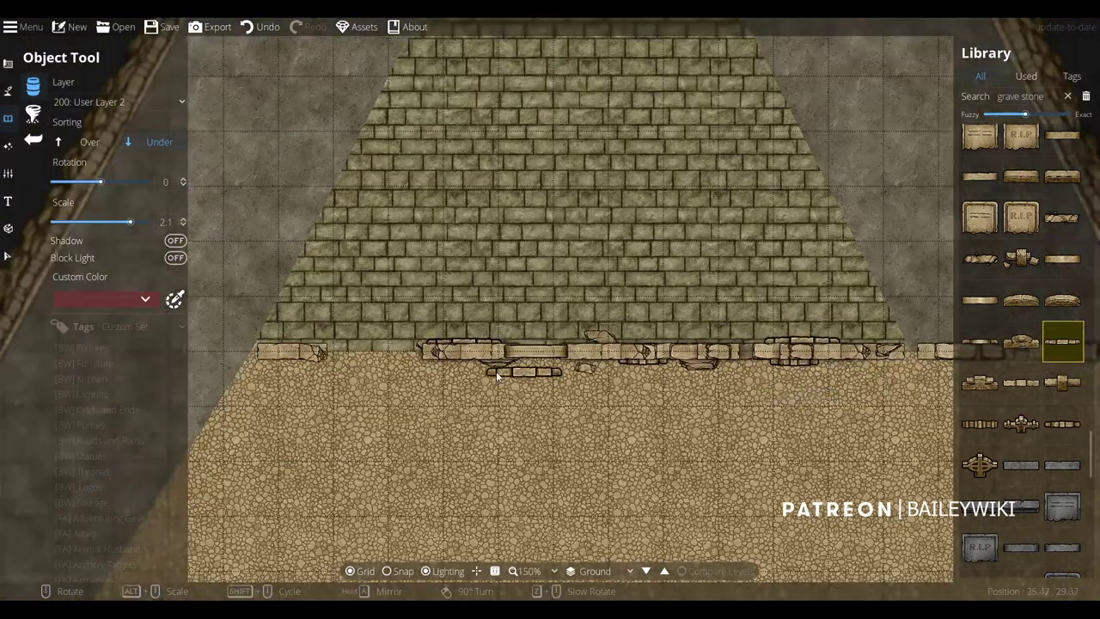
pyautogui.scroll(-5, 1005, 444)
pyautogui.scroll(5, 1007, 446)
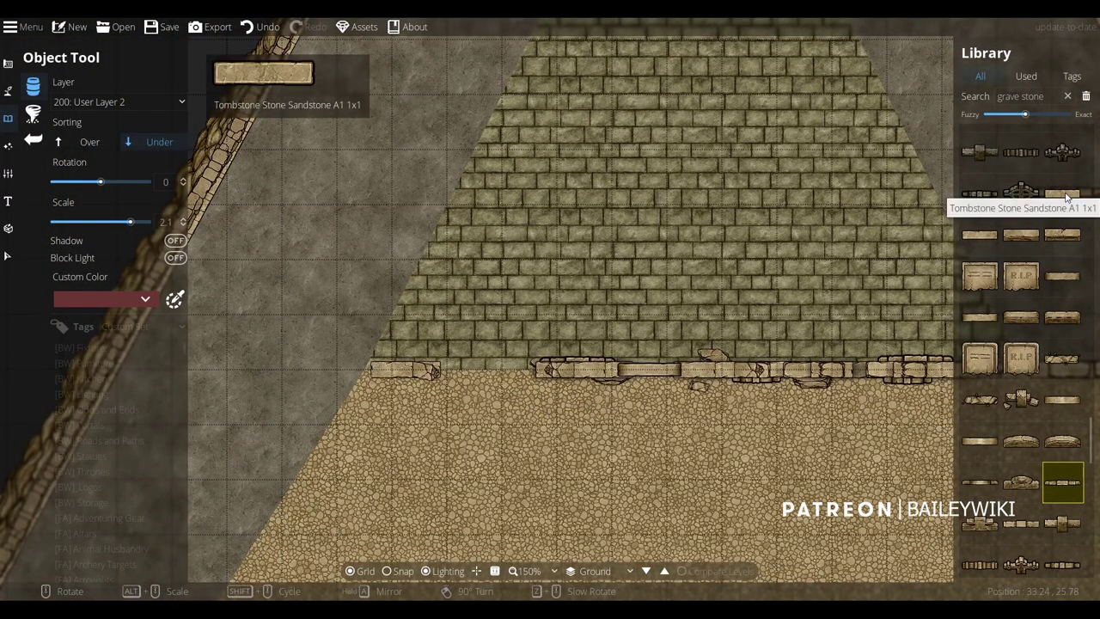
# Switch to 400: User Layer 4 and overlay a broken sandstone tombstone at scale 1.7 on the second brick stretch from the west
pyautogui.click(1063, 361)
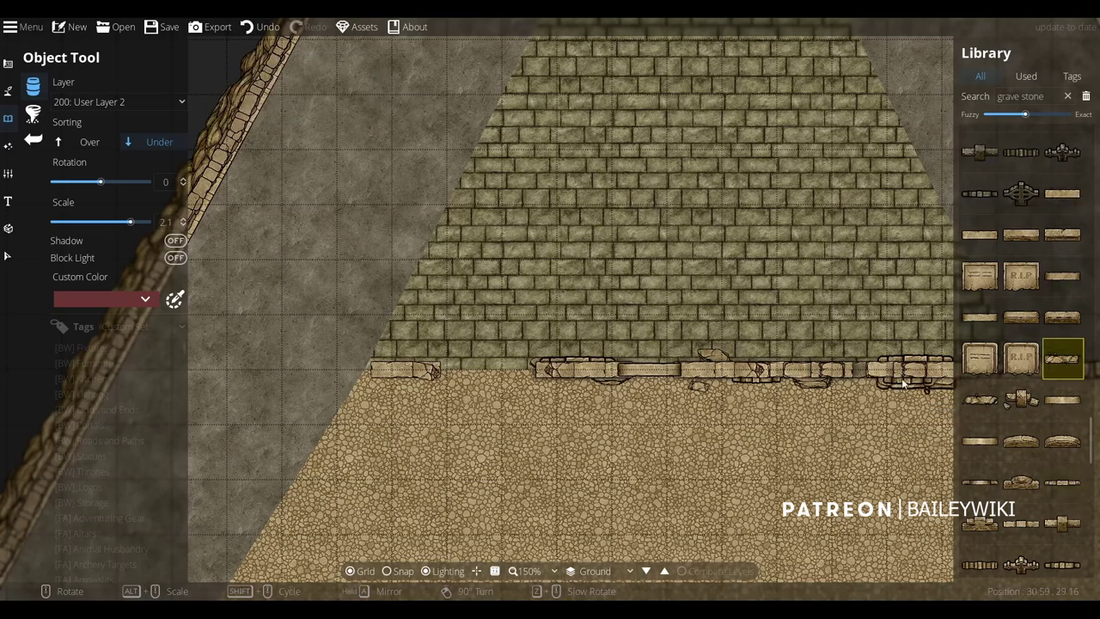
pyautogui.click(121, 101)
pyautogui.click(86, 267)
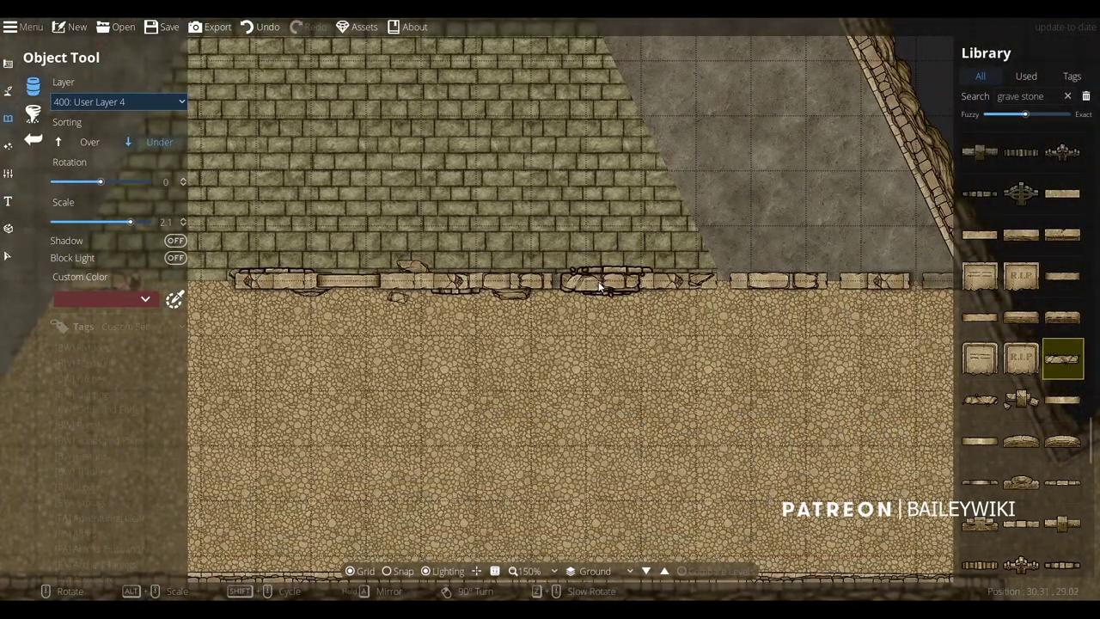
pyautogui.keyDown('alt'); pyautogui.scroll(-4, 417, 280); pyautogui.keyUp('alt')
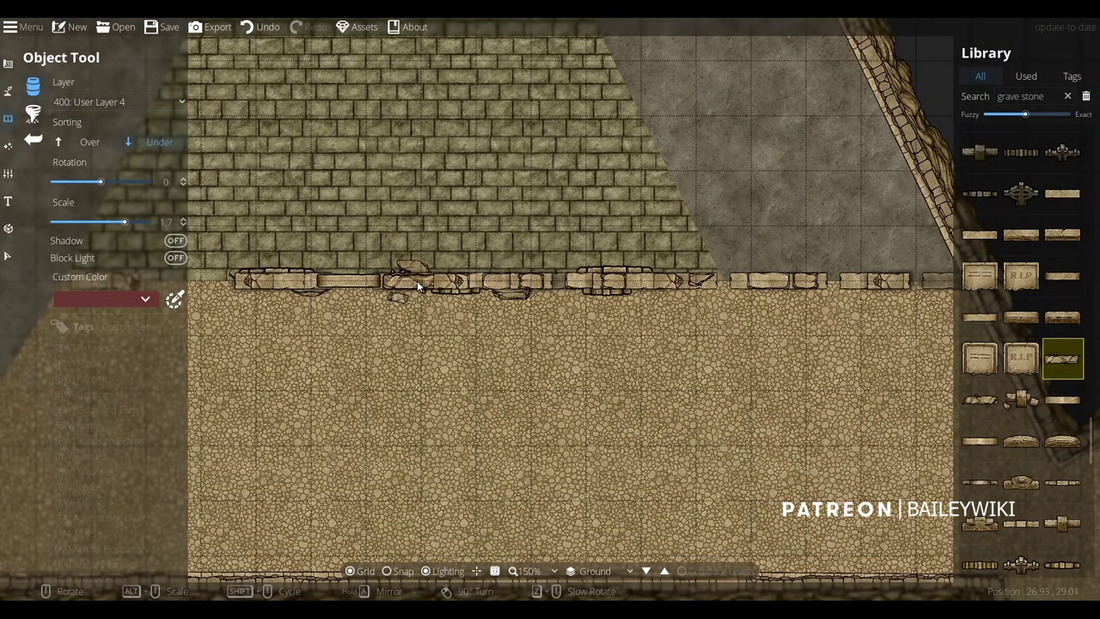
pyautogui.click(285, 280)
# Switch to 100: User Layer 1 and tuck the broken tombstone under the lower edge of the brick stretch east of the green floor
pyautogui.keyDown('ctrl'); pyautogui.scroll(1, 279, 309); pyautogui.keyUp('ctrl')
pyautogui.keyDown('ctrl'); pyautogui.scroll(-2, 279, 309); pyautogui.keyUp('ctrl')
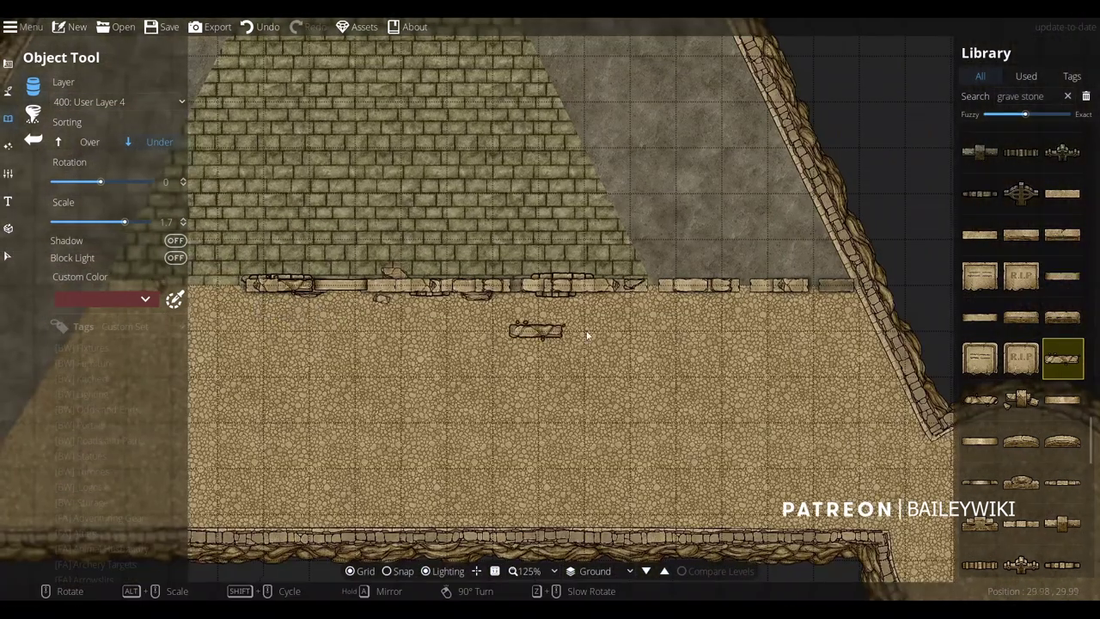
pyautogui.keyDown('ctrl'); pyautogui.scroll(2, 778, 299); pyautogui.keyUp('ctrl')
pyautogui.click(111, 101)
pyautogui.click(90, 214)
# Place the other broken sandstone tombstone at scale 1.7 under the easternmost brick pair and the westernmost one on User Layer 1
pyautogui.click(981, 400)
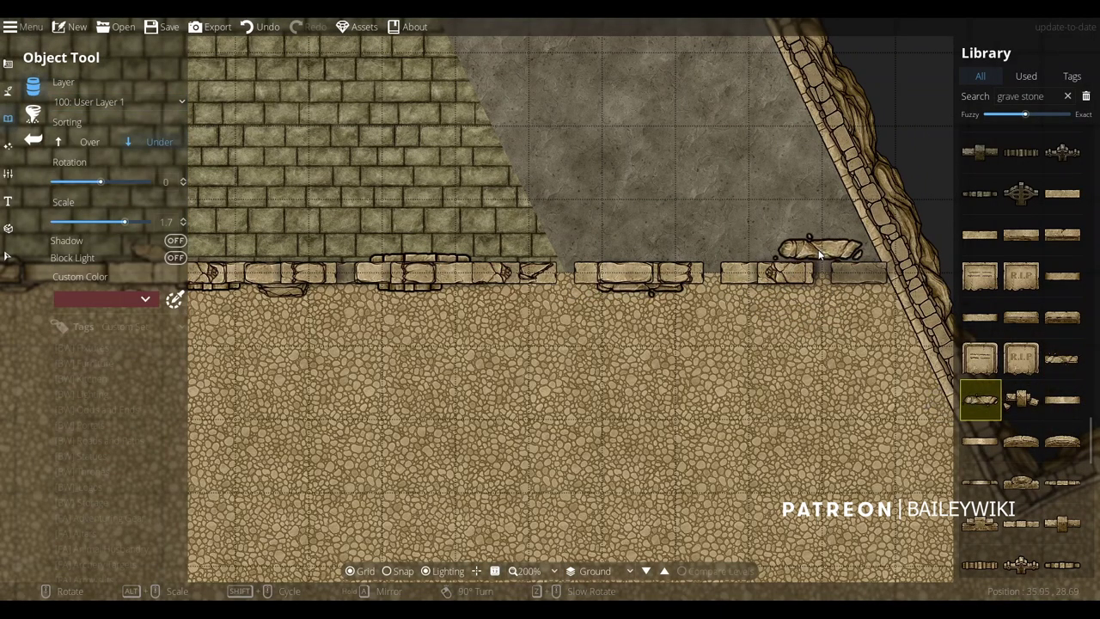
pyautogui.click(767, 267)
pyautogui.keyDown('ctrl'); pyautogui.scroll(-2, 592, 322); pyautogui.keyUp('ctrl')
pyautogui.moveTo(478, 320); pyautogui.dragTo(741, 325)
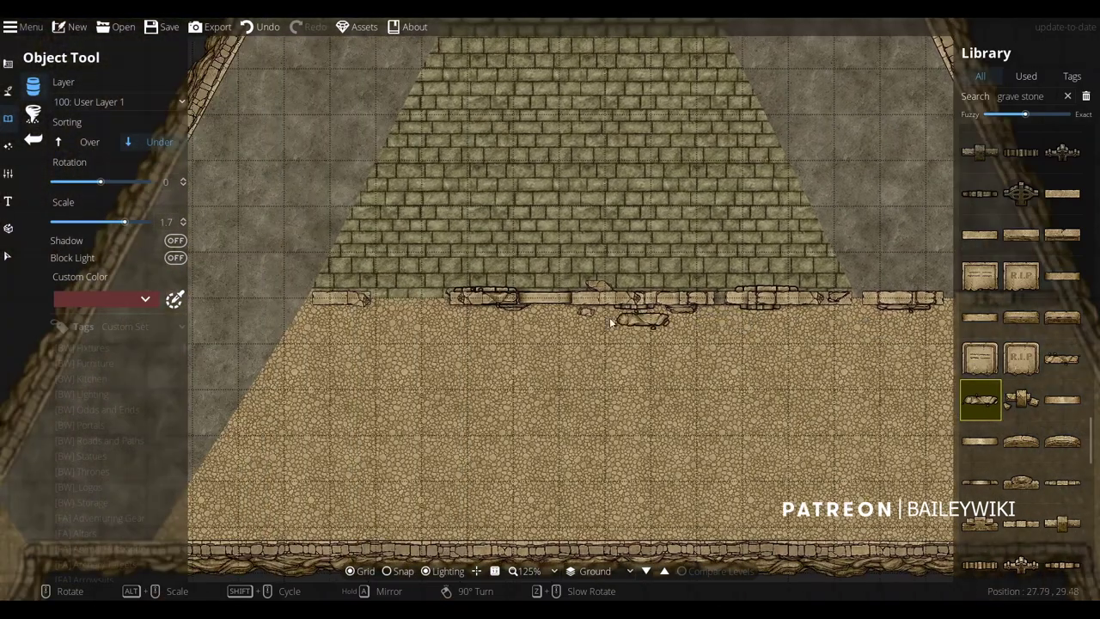
pyautogui.click(333, 296)
pyautogui.scroll(3, 346, 305)
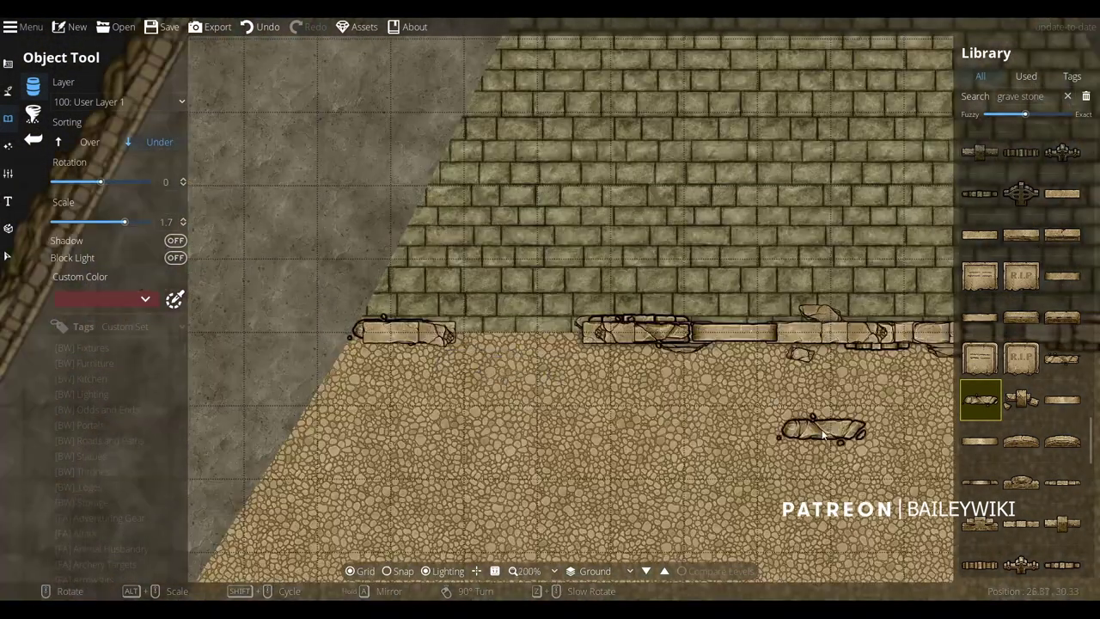
# Try a large rectangular sandstone slab, scaled down to 1.3, in the westernmost gap of the brick row
pyautogui.click(1063, 193)
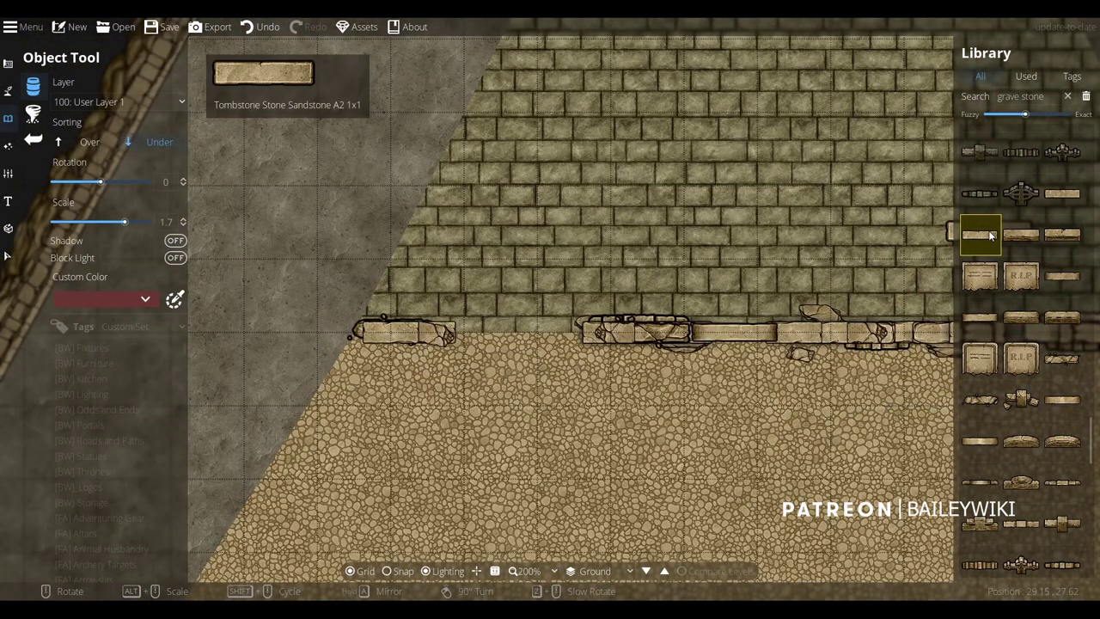
pyautogui.scroll(-3, 997, 413)
pyautogui.scroll(6, 1027, 379)
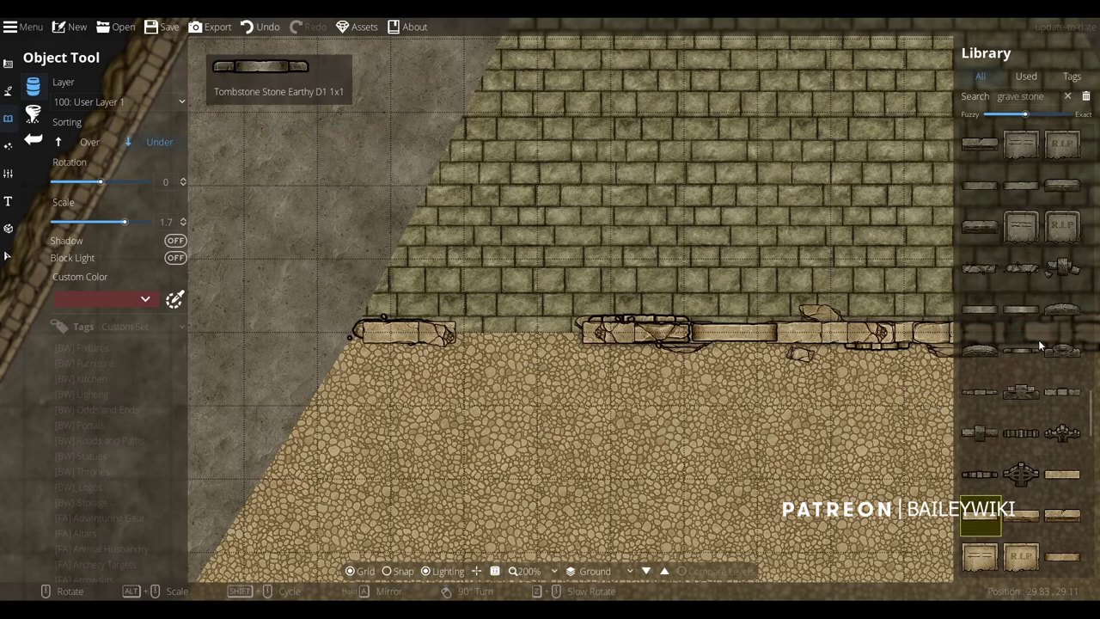
pyautogui.click(967, 468)
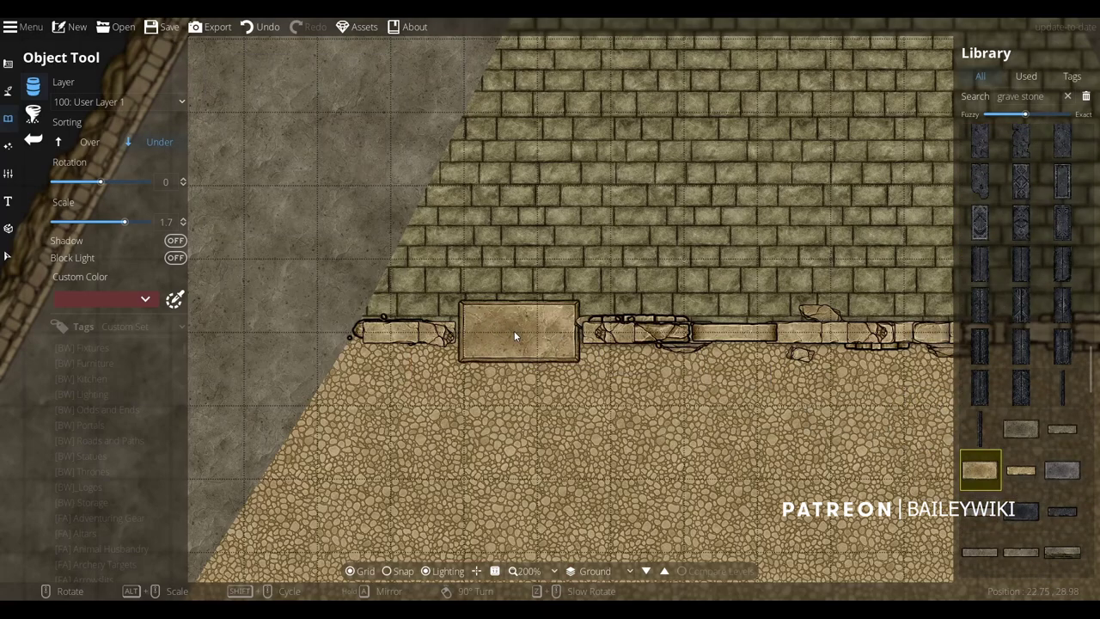
pyautogui.scroll(-4, 497, 367)
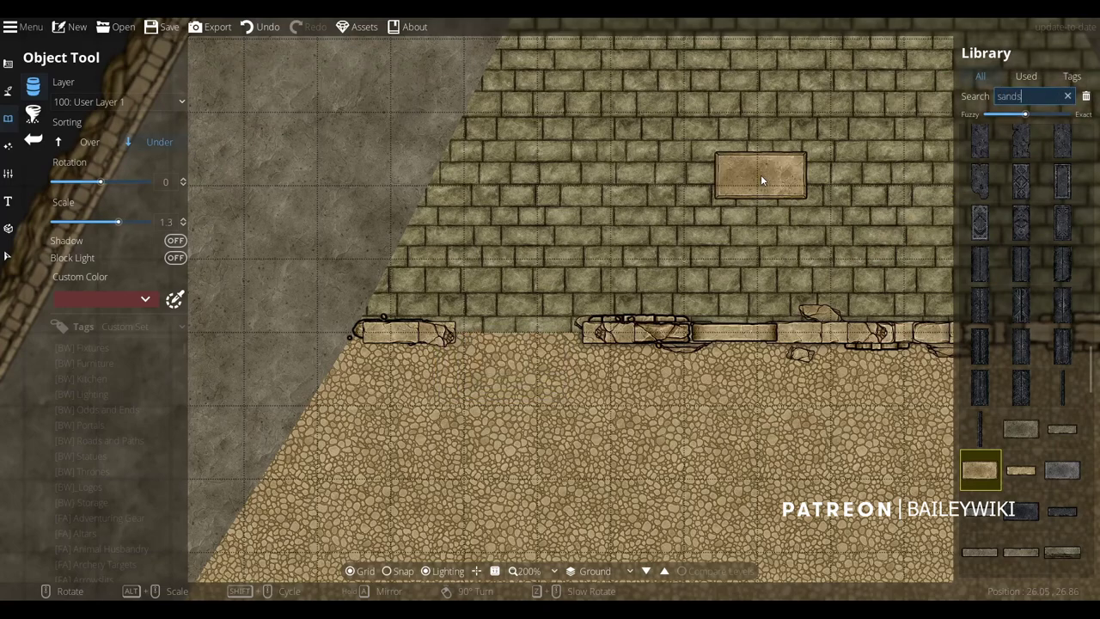
# Search the object library for sandstone and for sandstone tile pieces, and look through the assets for suitable slabs
pyautogui.write('one')
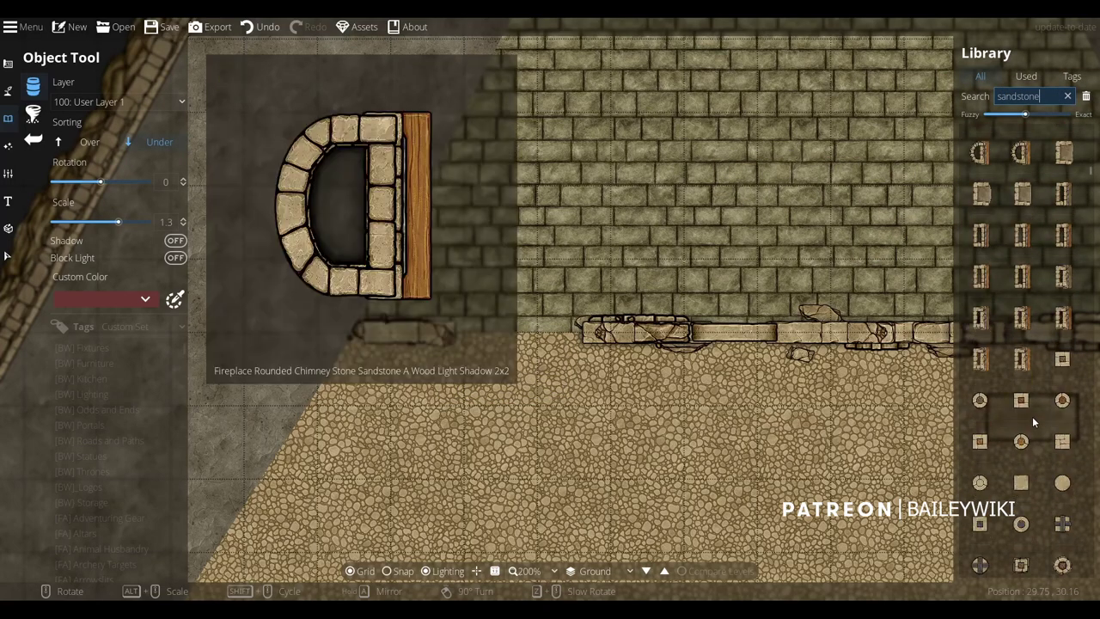
pyautogui.scroll(-3, 1033, 416)
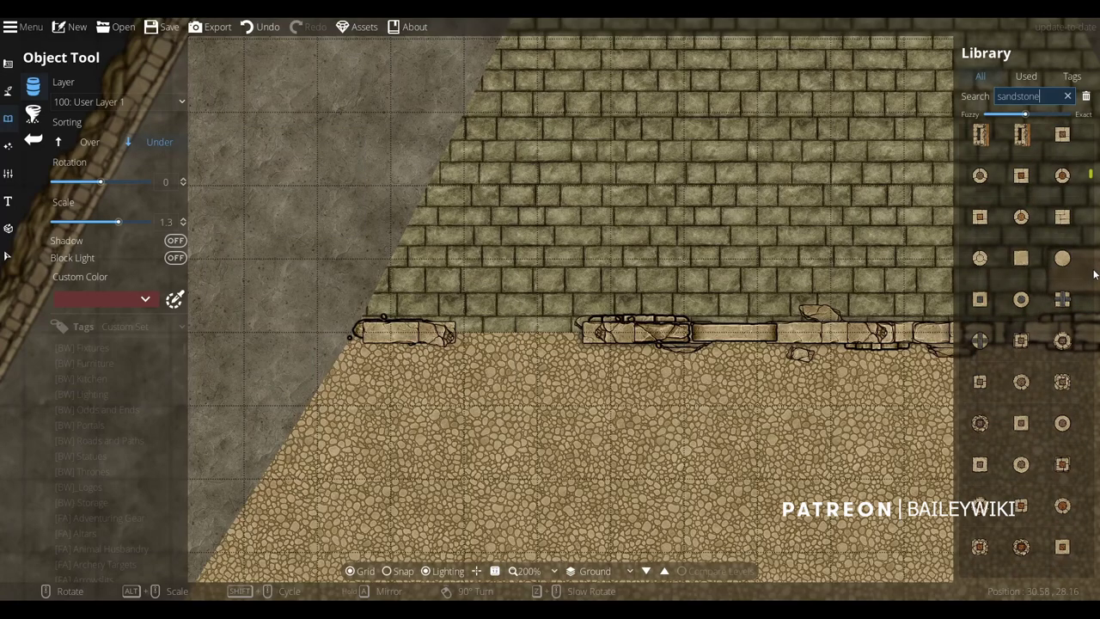
pyautogui.scroll(-10, 1072, 164)
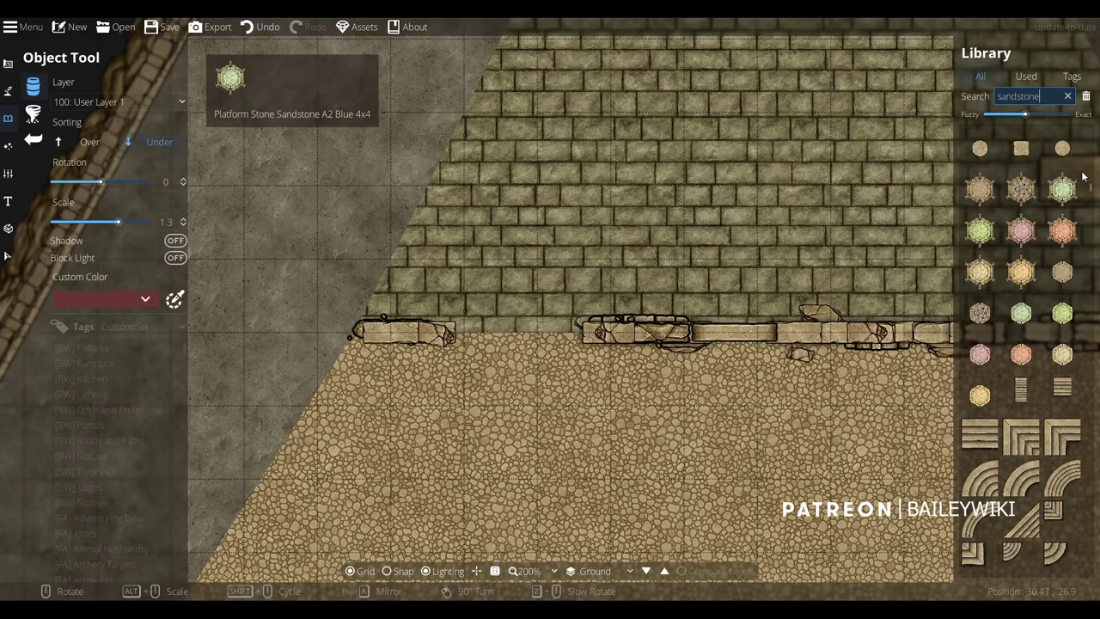
pyautogui.write('tile')
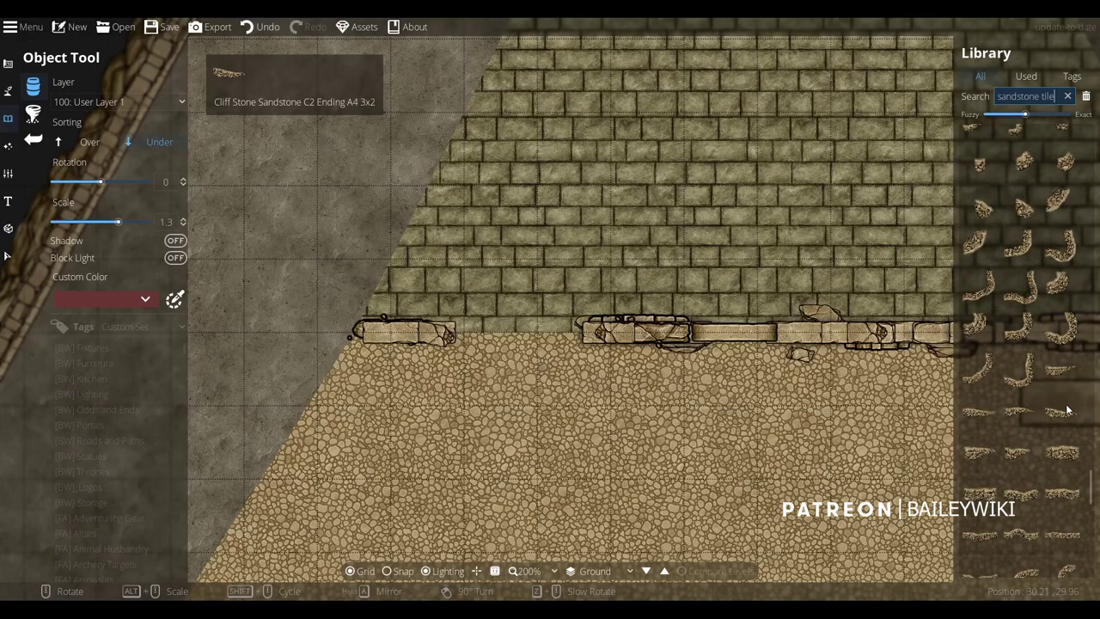
pyautogui.moveTo(1090, 447); pyautogui.dragTo(1074, 135)
# Return the library search to sandstone and try a broken slab, rotated 90 degrees and scaled to 0.8, in the westernmost gap
pyautogui.moveTo(1055, 96); pyautogui.dragTo(1035, 96)
pyautogui.press('BackSpace')
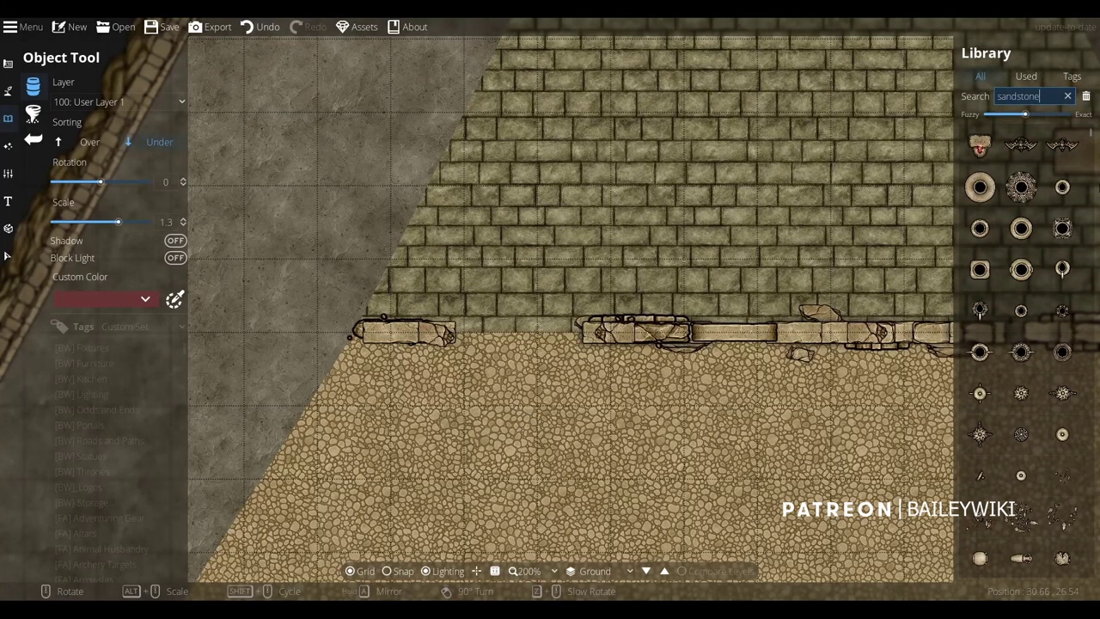
pyautogui.moveTo(1090, 151); pyautogui.dragTo(1093, 348)
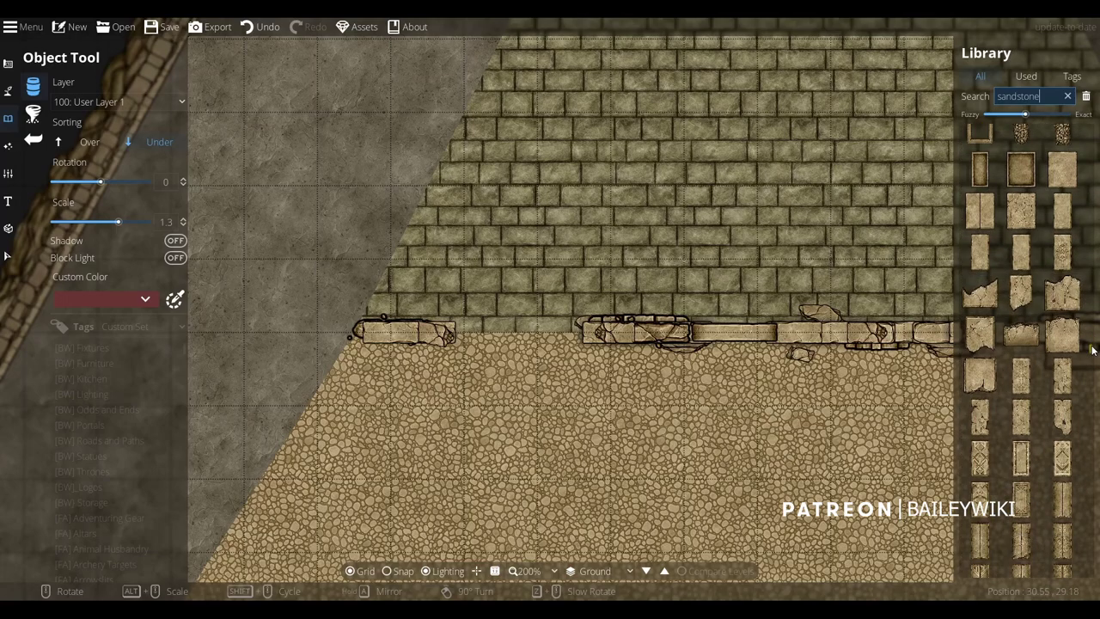
pyautogui.click(1021, 293)
pyautogui.rightClick(495, 363)
pyautogui.keyDown('alt'); pyautogui.scroll(-5, 507, 363); pyautogui.keyUp('alt')
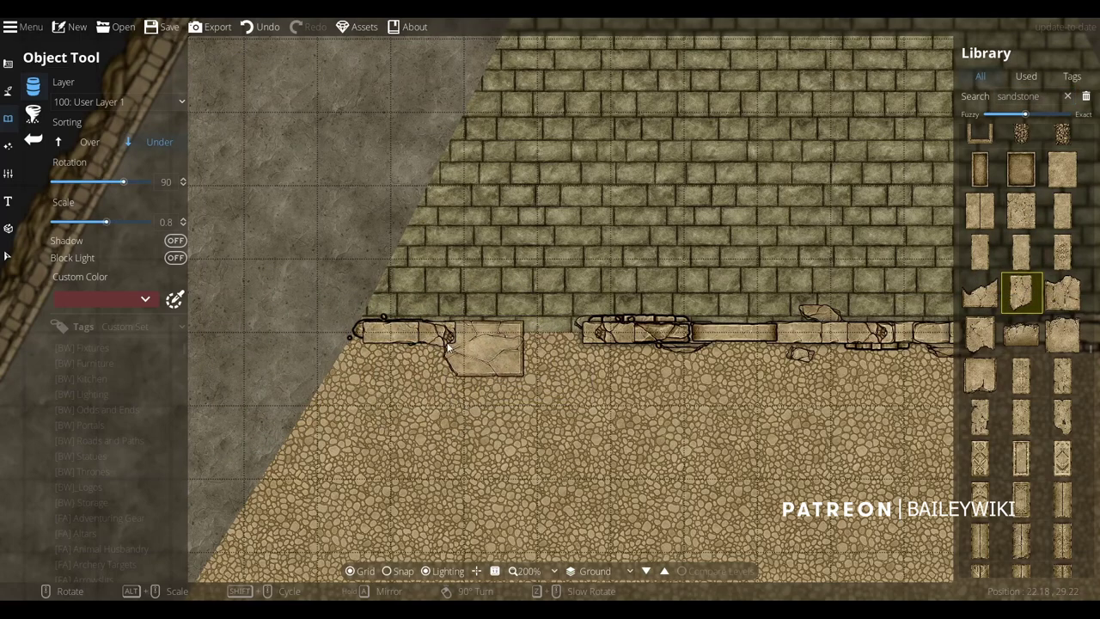
# Try assigning the floor shape below the brick row to a different layer, and undo the change
pyautogui.click(8, 257)
pyautogui.click(440, 398)
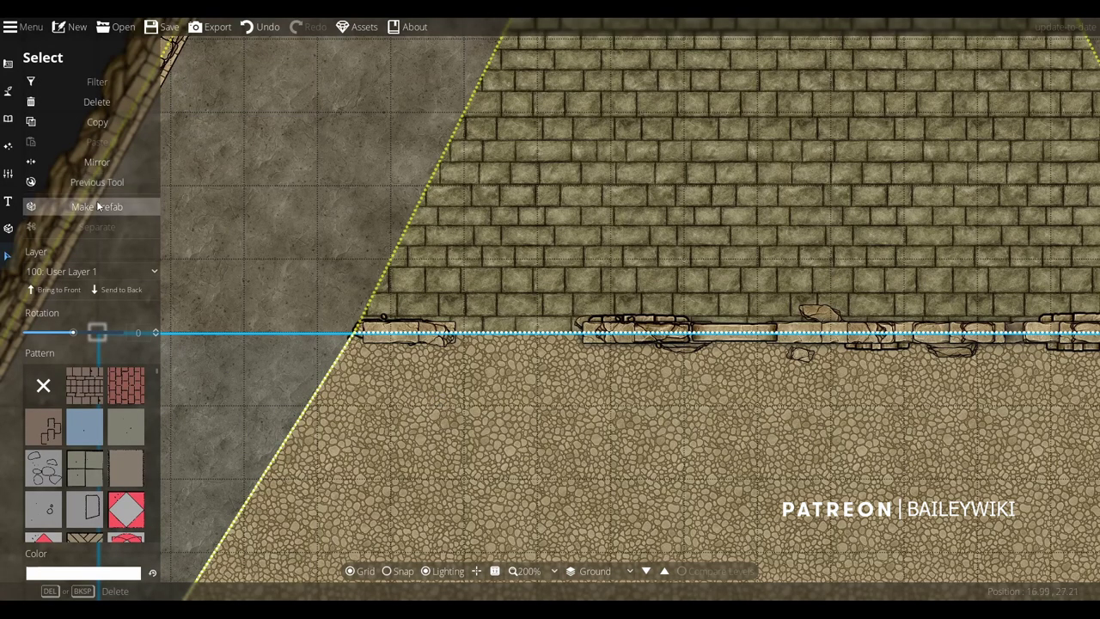
pyautogui.click(91, 271)
pyautogui.click(87, 310)
pyautogui.scroll(-5, 688, 369)
pyautogui.scroll(2, 705, 350)
pyautogui.hotkey('ctrl', 'z')
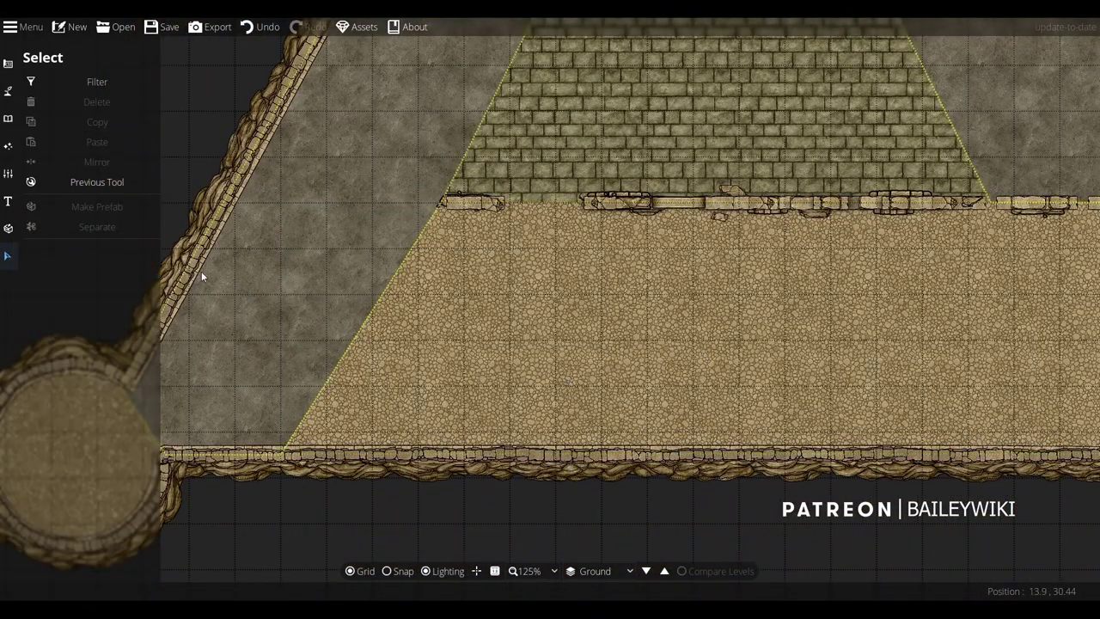
# Move the cobbled floor south of the brick row to a lower layer, beneath the green brick floor
pyautogui.click(515, 296)
pyautogui.click(91, 271)
pyautogui.click(75, 355)
# Set the object layer to -100: Below Water and tuck the broken slab under the green floor's edge in the westernmost gap
pyautogui.click(7, 117)
pyautogui.click(54, 86)
pyautogui.click(135, 104)
pyautogui.click(121, 188)
pyautogui.scroll(3, 552, 212)
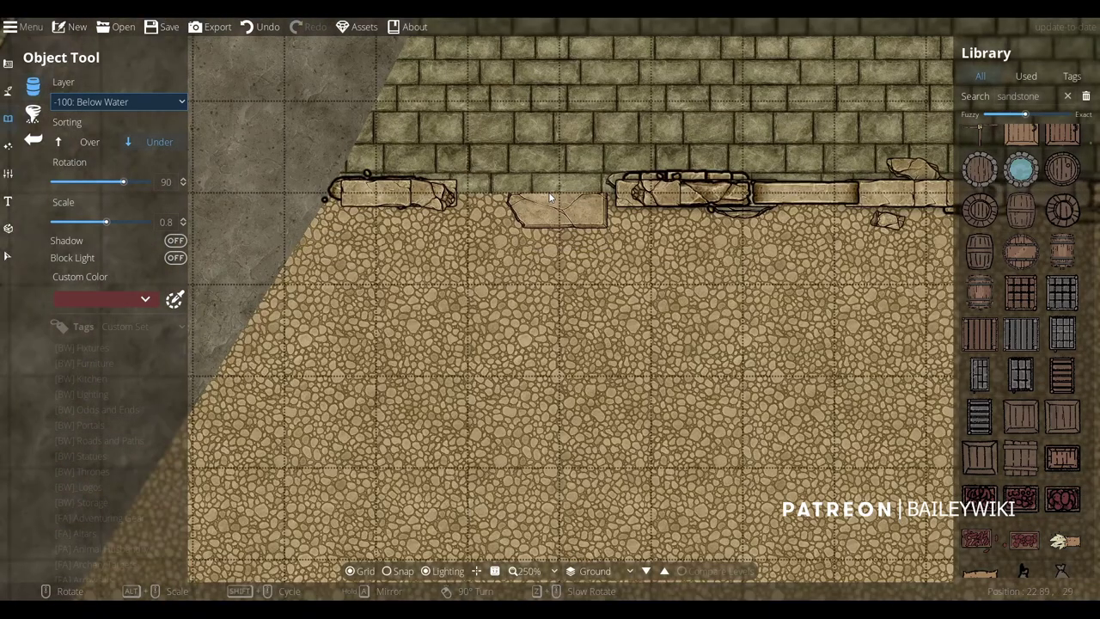
# Pick an intact rectangular sandstone slab and scale it to 0.7 for placing beneath the broken slab in the westernmost gap
pyautogui.click(1023, 95)
pyautogui.click(981, 252)
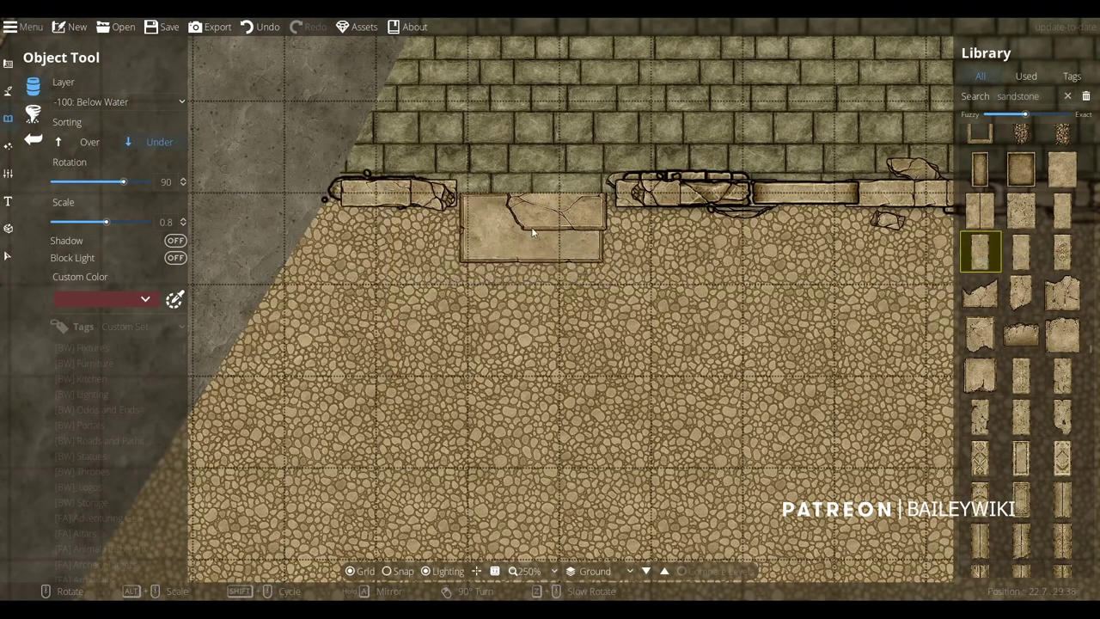
pyautogui.scroll(-1, 548, 220)
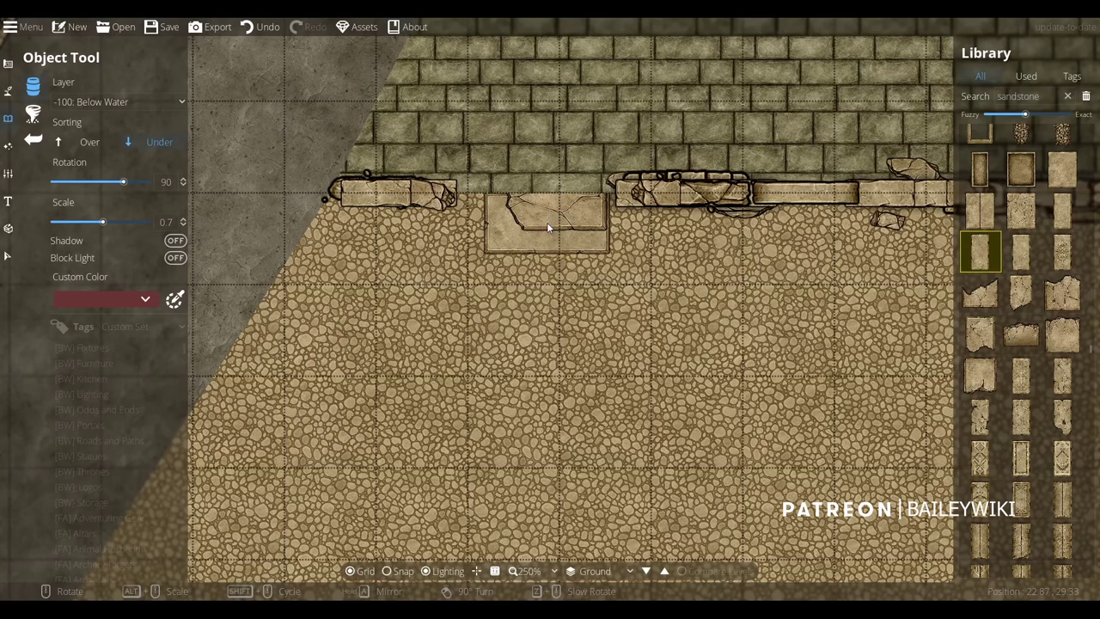
# Search the library for shadow circle, place Shadow A 40% Circle Full around the broken slab in the wall gap, and set sorting to Over
pyautogui.click(1024, 78)
pyautogui.click(982, 77)
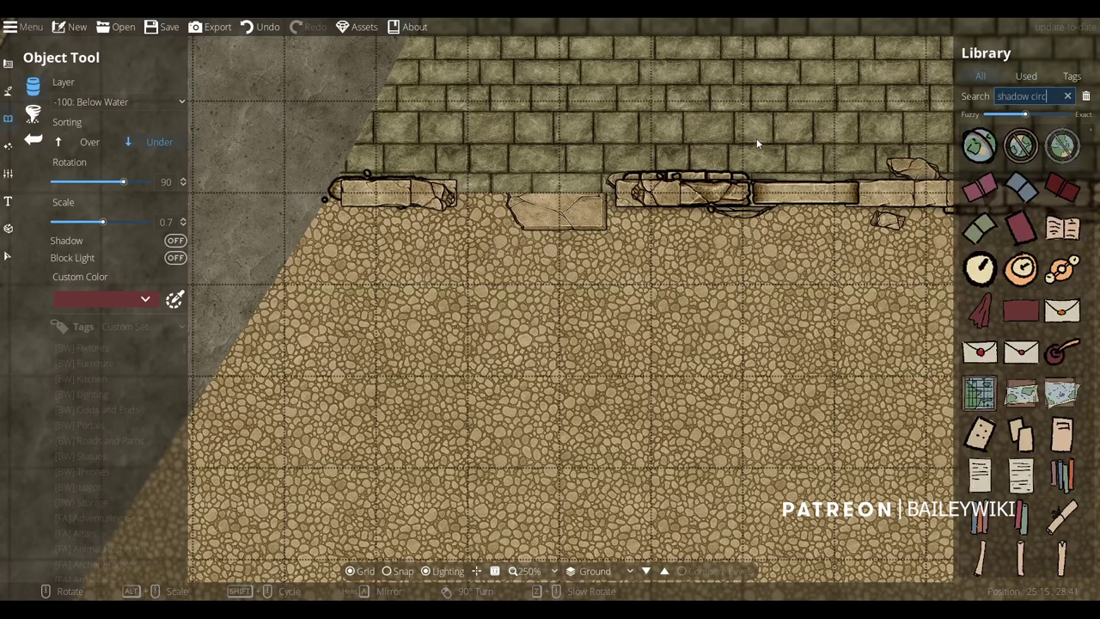
pyautogui.write('le')
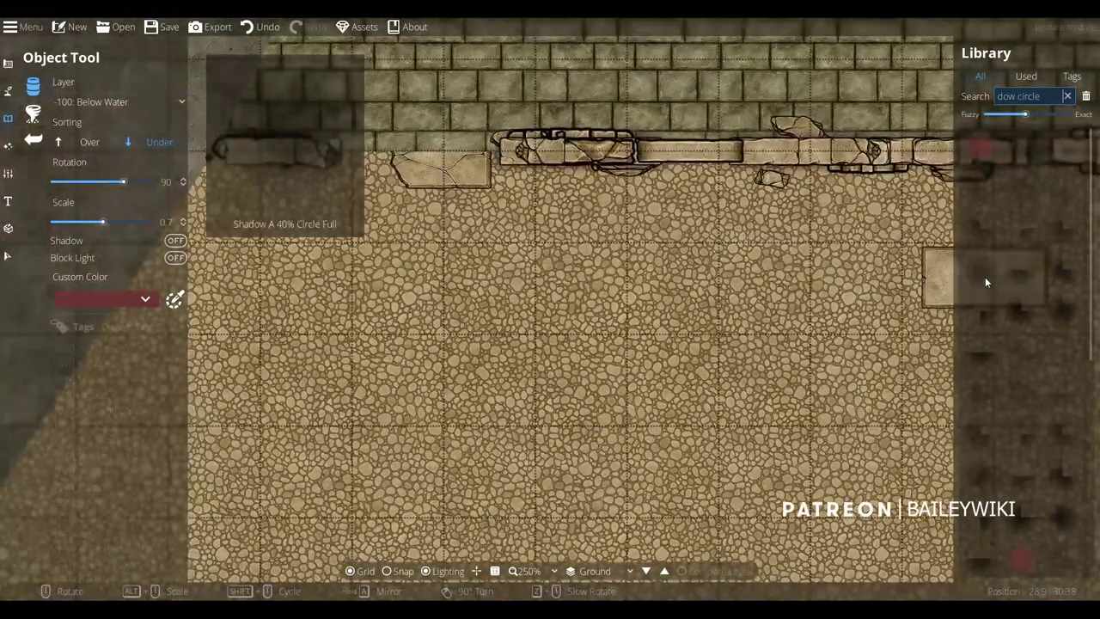
pyautogui.click(983, 269)
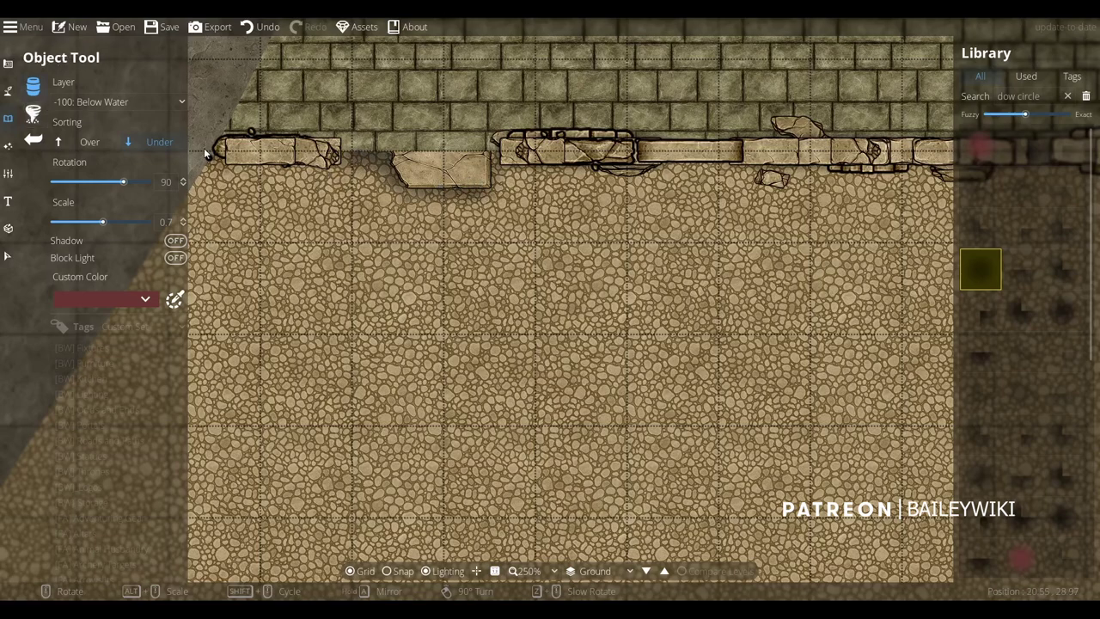
pyautogui.click(89, 142)
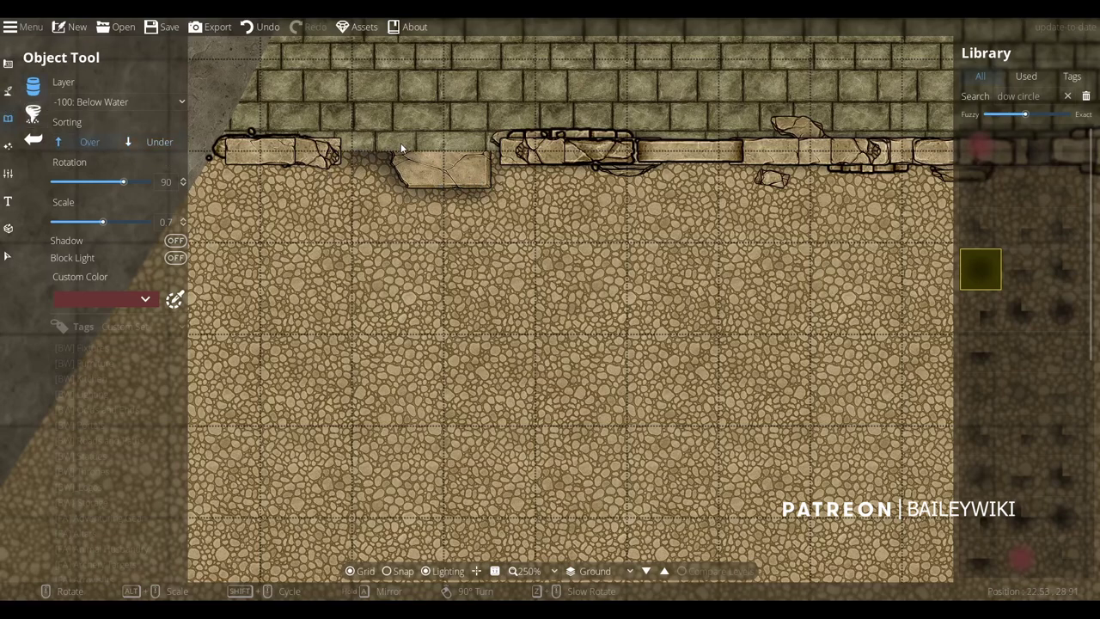
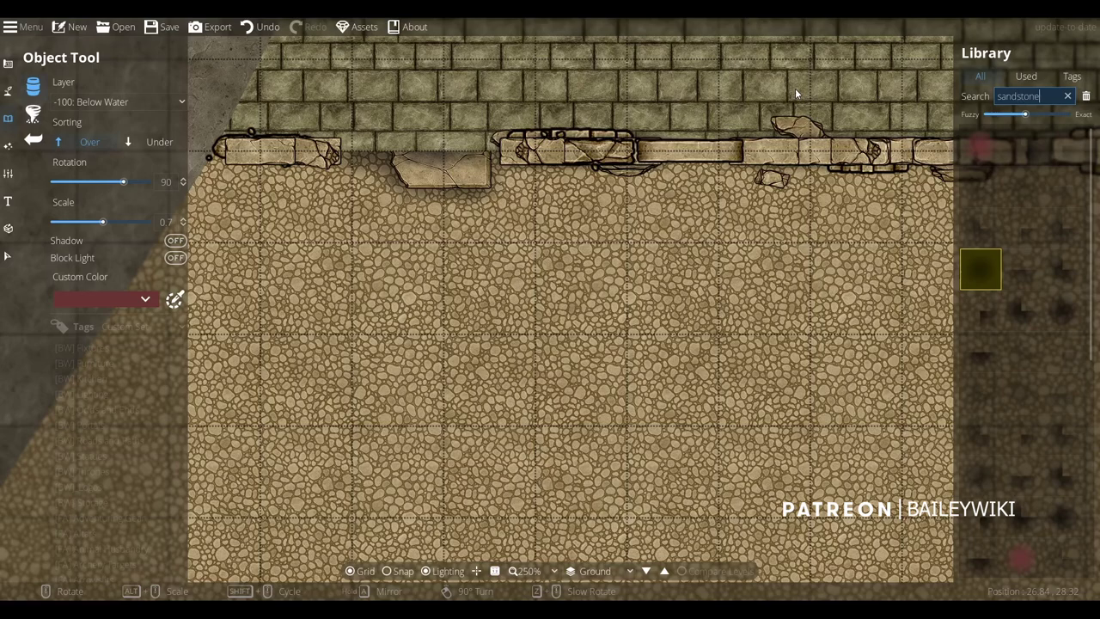
# Find the broken-edged sandstone lid by searching sandstone and place it beside the broken slab, sorted Under, rotated -90 degrees at scale 0.7
pyautogui.moveTo(1092, 133); pyautogui.dragTo(1083, 354)
pyautogui.scroll(5, 999, 297)
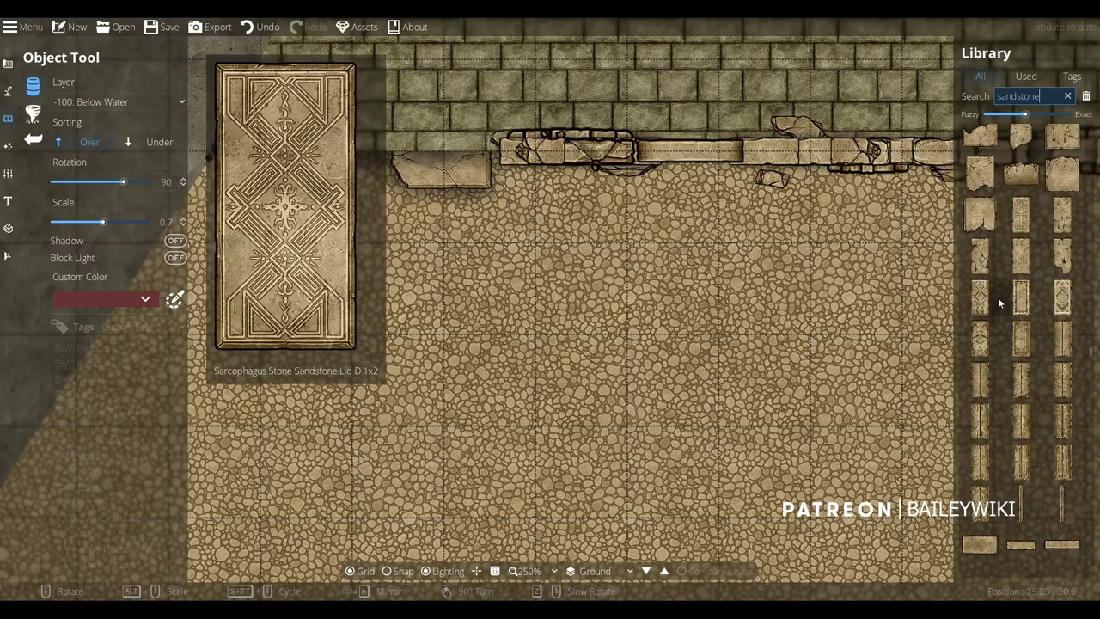
pyautogui.scroll(3, 994, 229)
pyautogui.click(980, 259)
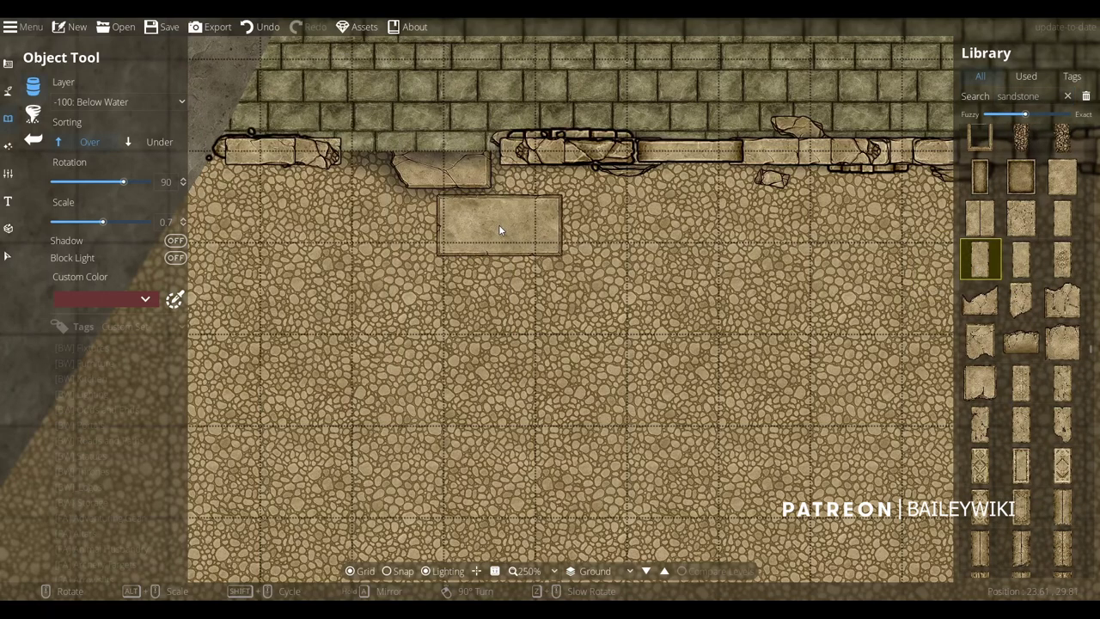
pyautogui.click(979, 381)
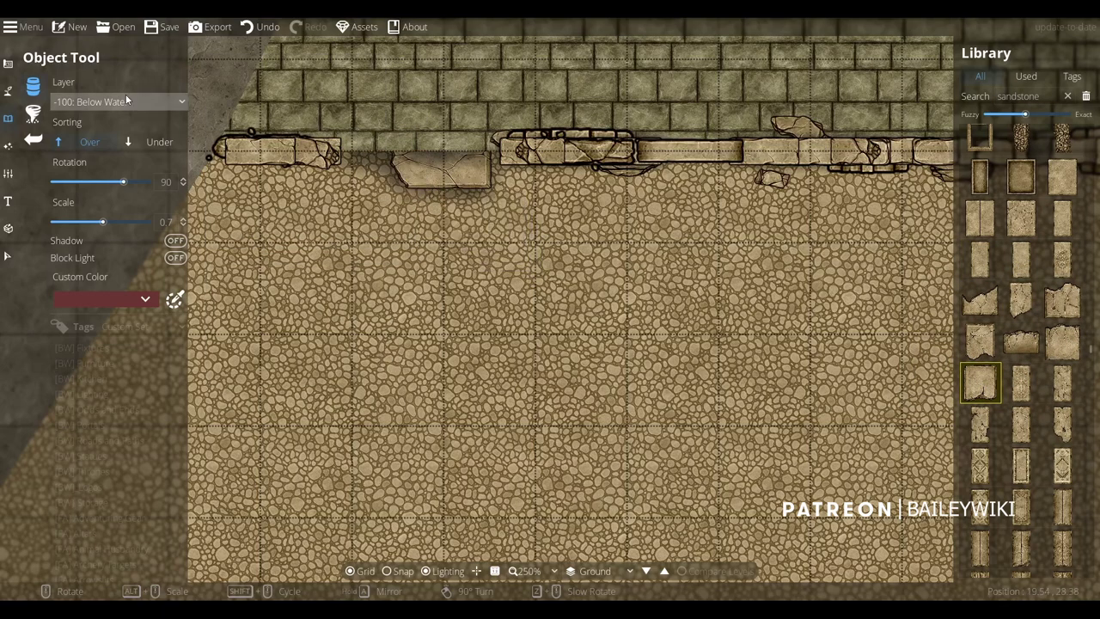
pyautogui.click(159, 142)
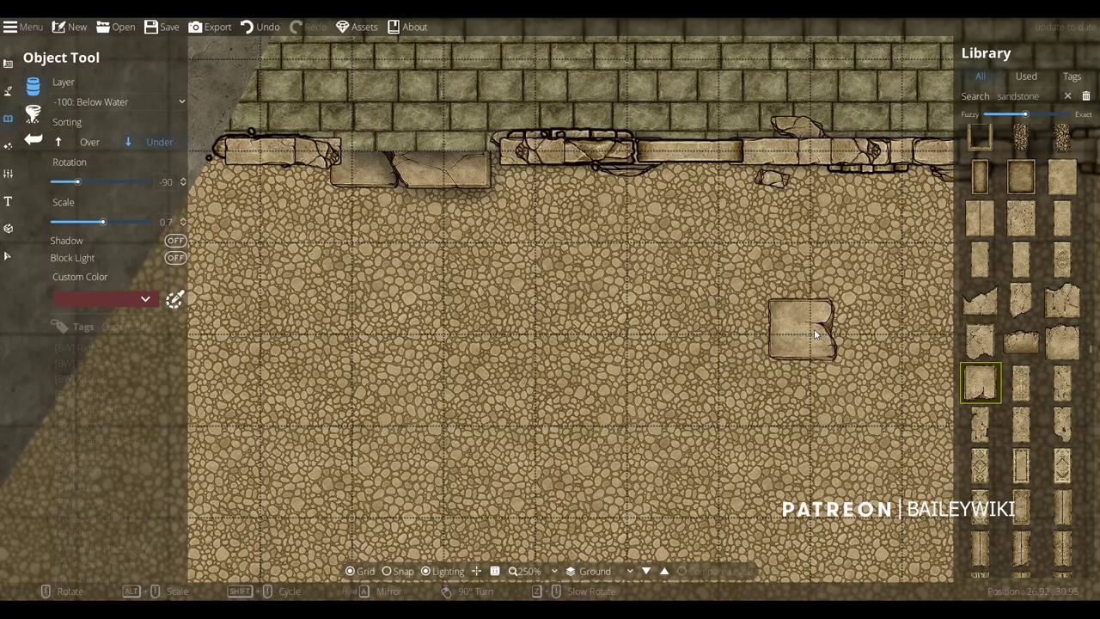
# Place two progressively larger Sarcophagus Stone Sandstone Lid Cracked B1 1x2 slabs beneath the broken slabs, rotating the outer one to 90 degrees
pyautogui.scroll(-1, 1021, 378)
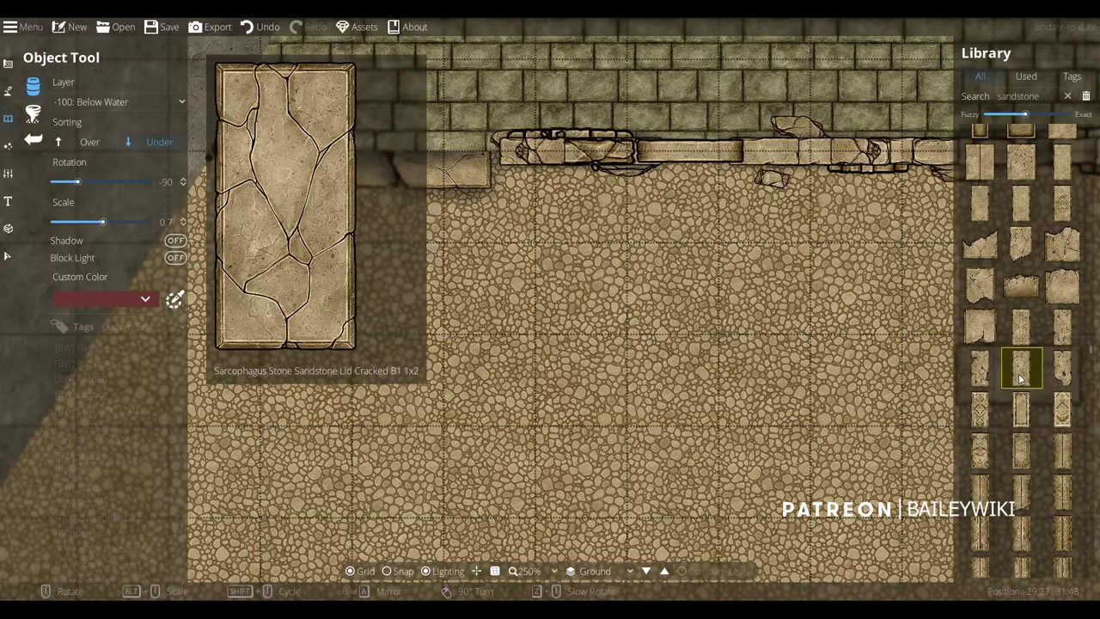
pyautogui.click(1020, 379)
pyautogui.scroll(2, 413, 166)
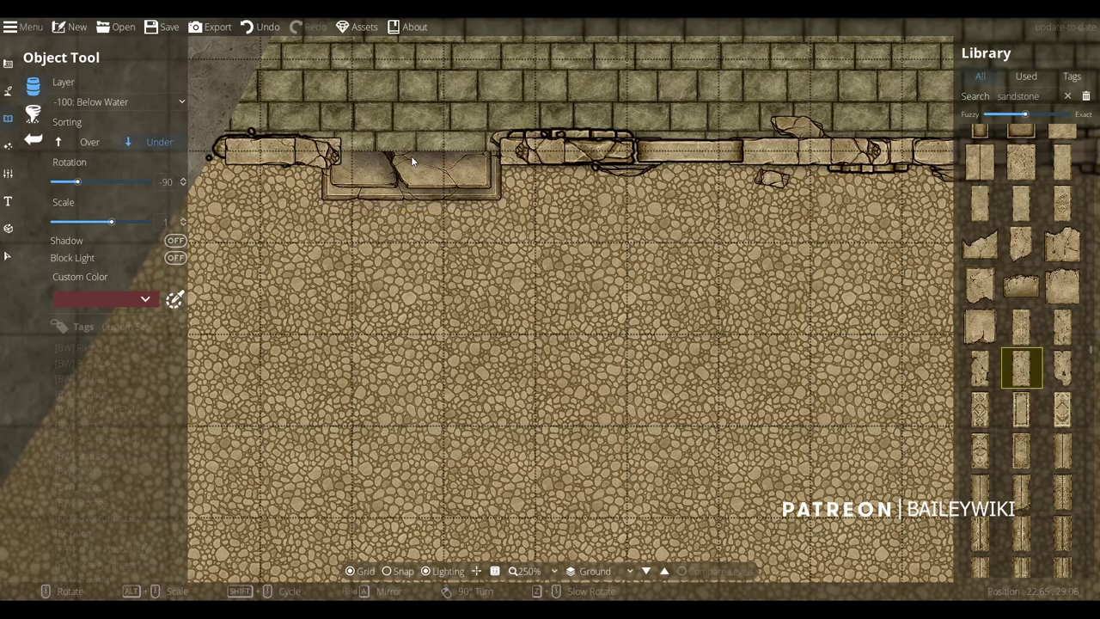
pyautogui.click(412, 157)
pyautogui.scroll(1, 412, 166)
pyautogui.rightClick(413, 166)
pyautogui.rightClick(413, 166)
pyautogui.scroll(1, 413, 166)
pyautogui.click(1019, 80)
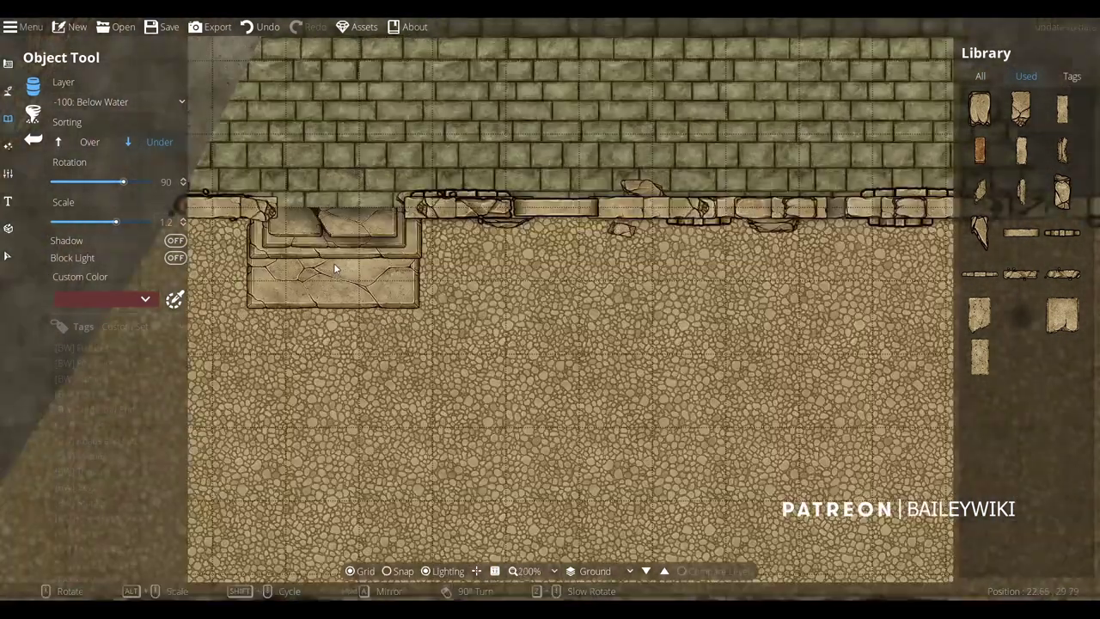
pyautogui.click(36, 110)
pyautogui.click(129, 102)
pyautogui.click(100, 216)
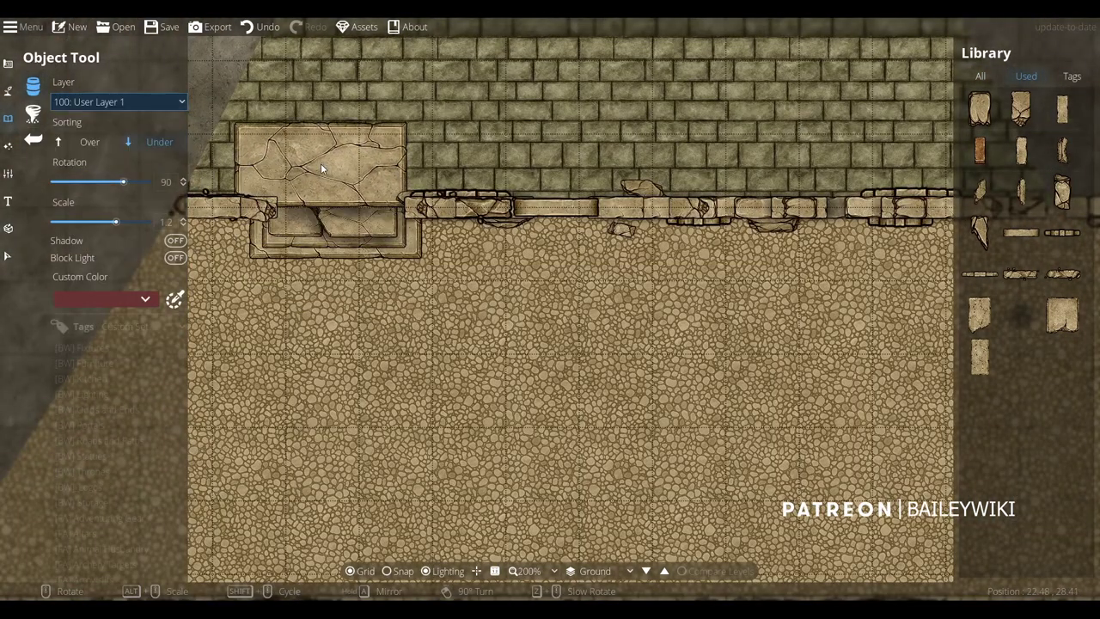
pyautogui.scroll(-5, 326, 172)
pyautogui.keyDown('alt'); pyautogui.scroll(-2, 331, 186); pyautogui.keyUp('alt')
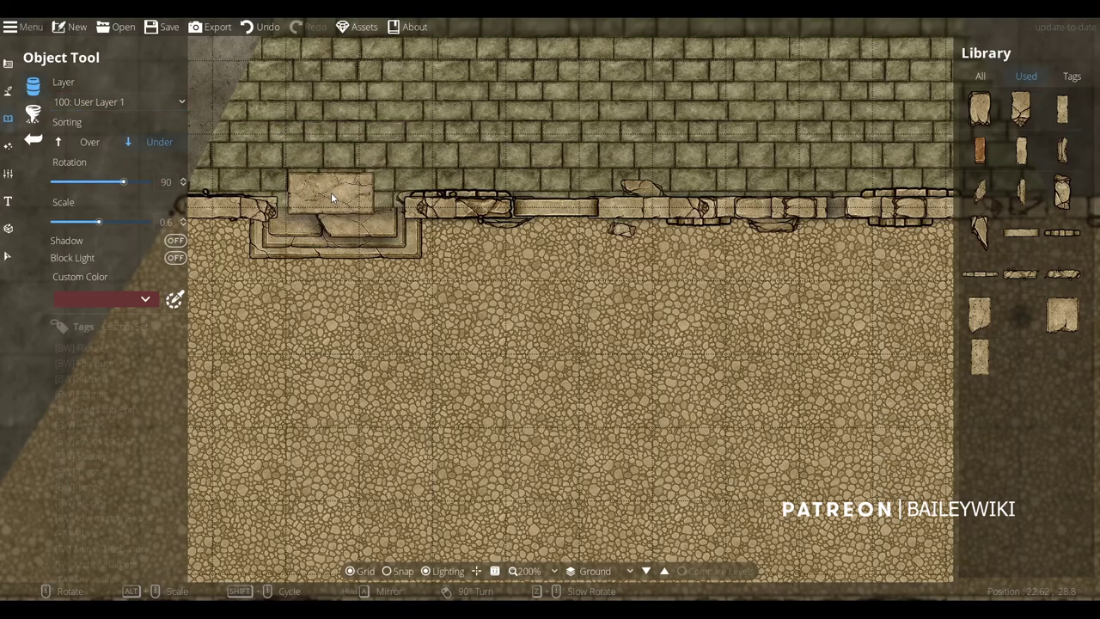
pyautogui.scroll(2, 330, 193)
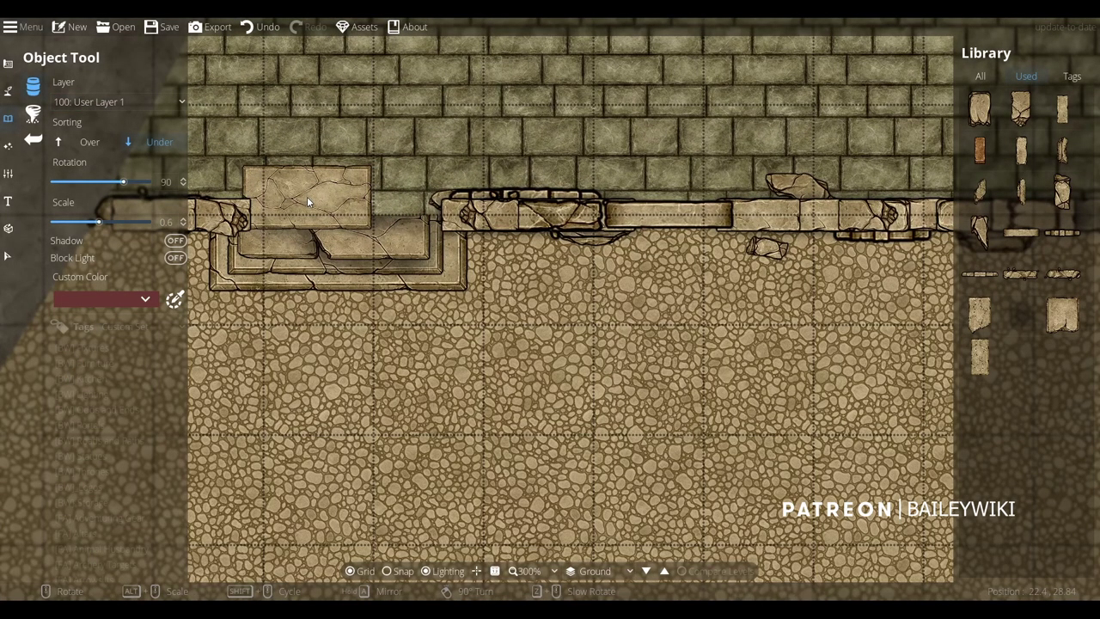
# Draw a dome-shaped sandstone pattern about 2.5 squares wide and 1 square high above the steps on User Layer 1
pyautogui.click(8, 64)
pyautogui.click(69, 198)
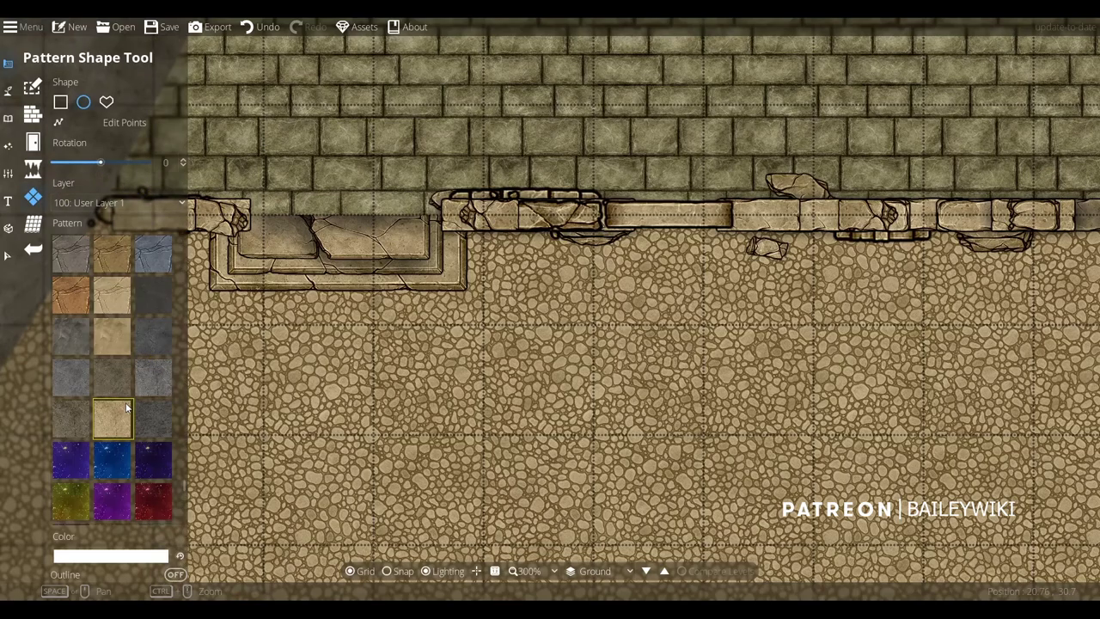
pyautogui.click(105, 102)
pyautogui.moveTo(354, 169); pyautogui.dragTo(439, 198)
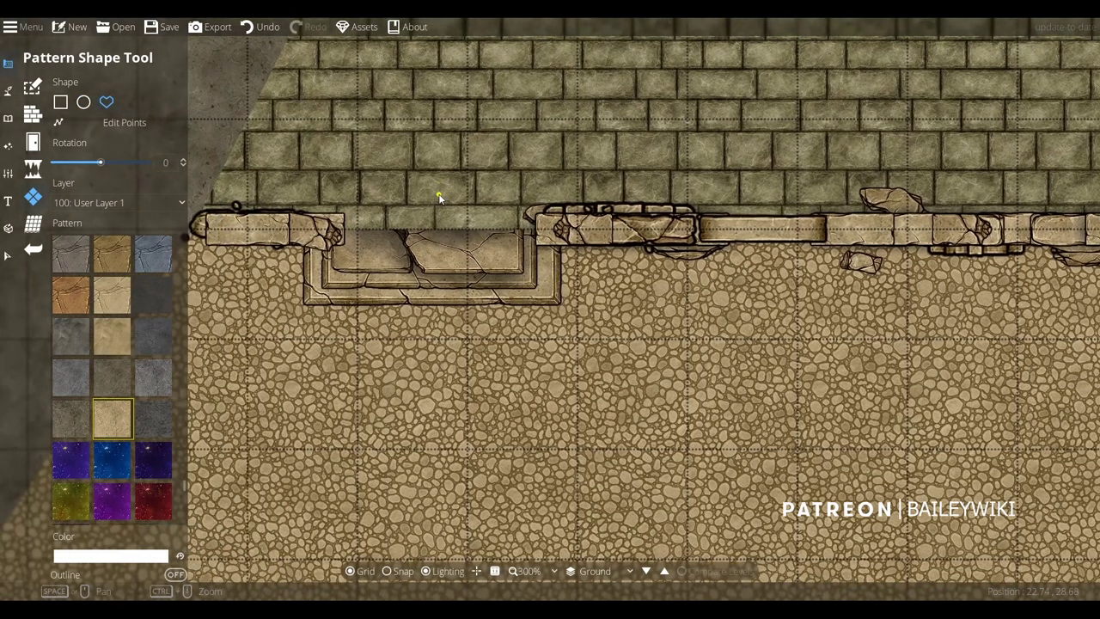
pyautogui.scroll(-3, 577, 238)
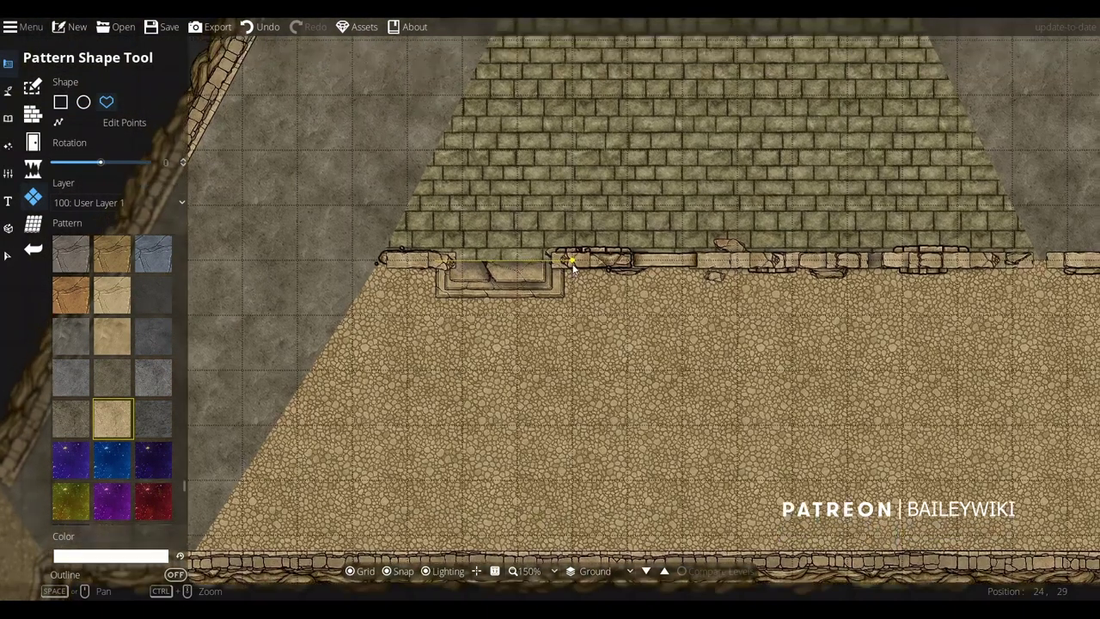
pyautogui.moveTo(495, 216); pyautogui.dragTo(578, 212)
pyautogui.moveTo(430, 262); pyautogui.dragTo(427, 214)
pyautogui.scroll(4, 474, 288)
# Undo the accidental move of the green brick floor and change the dome's pattern to a plain brown ground texture
pyautogui.click(8, 256)
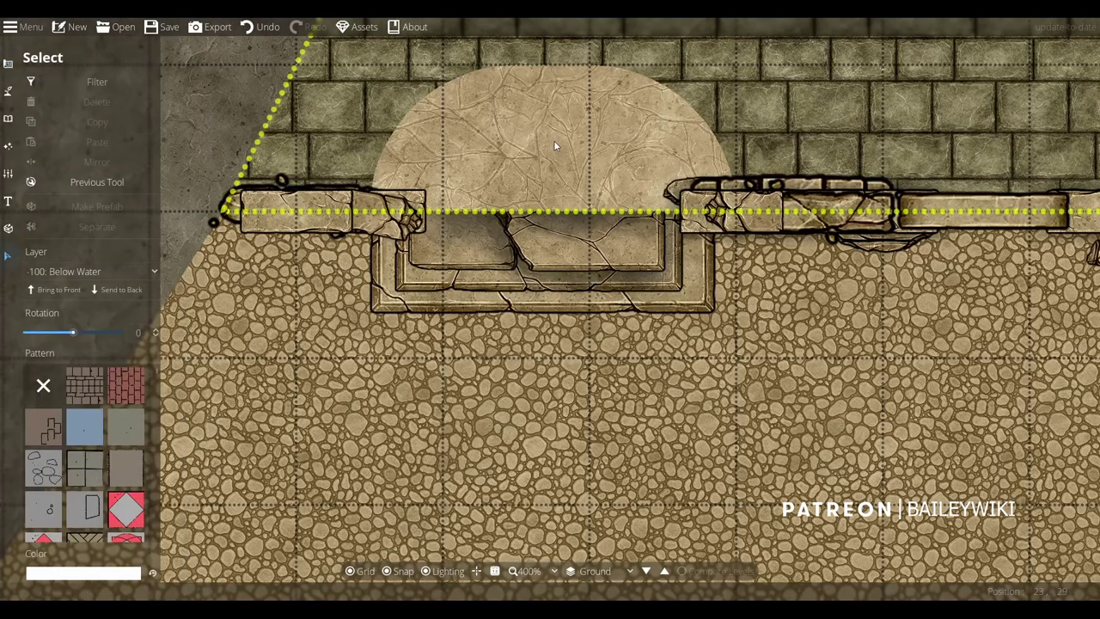
pyautogui.moveTo(554, 140); pyautogui.dragTo(997, 26)
pyautogui.hotkey('ctrl', 'z')
pyautogui.click(528, 70)
pyautogui.scroll(-5, 156, 495)
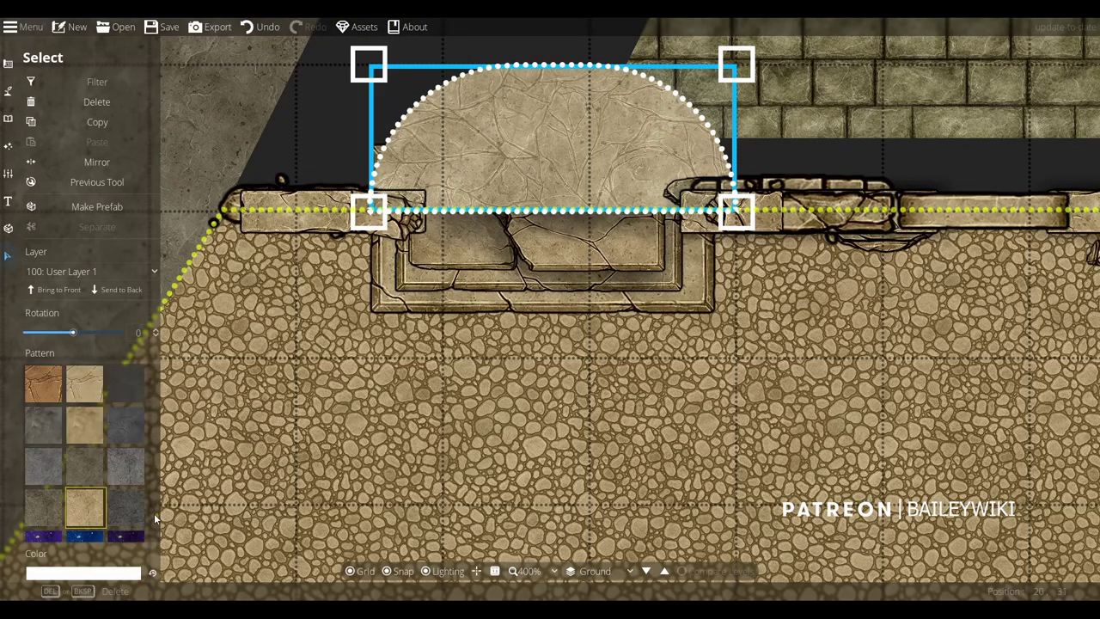
pyautogui.scroll(-8, 158, 514)
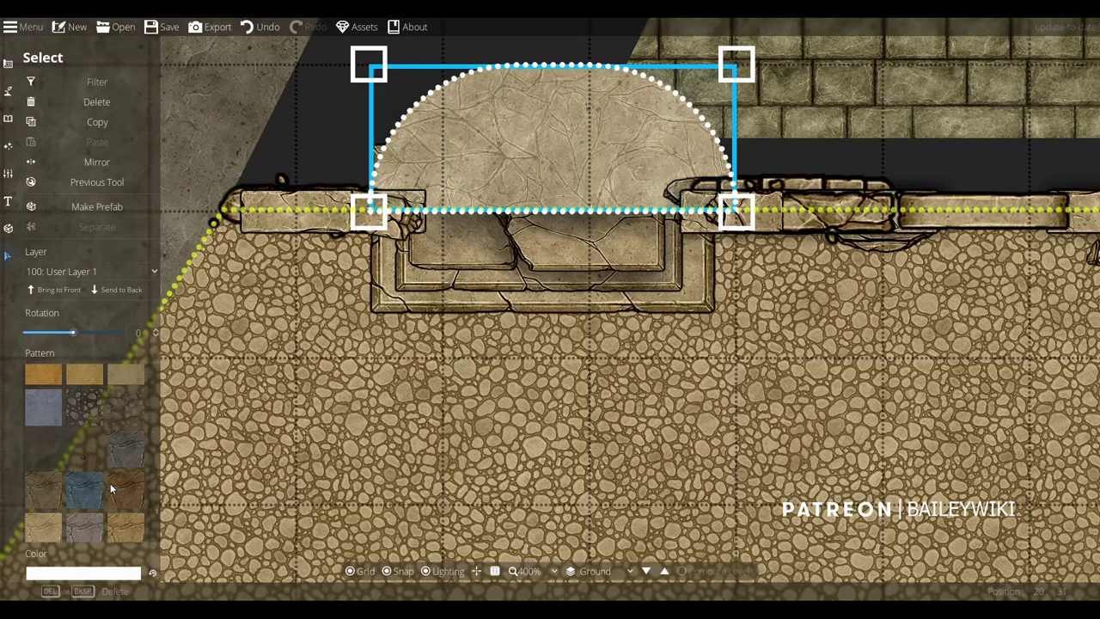
pyautogui.click(130, 461)
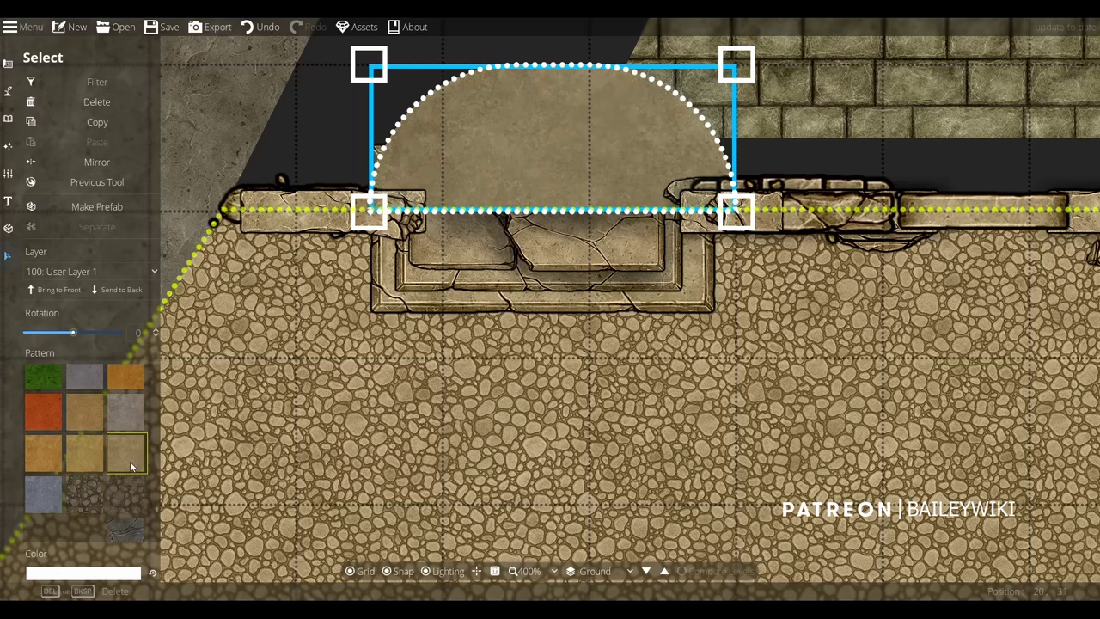
pyautogui.click(980, 158)
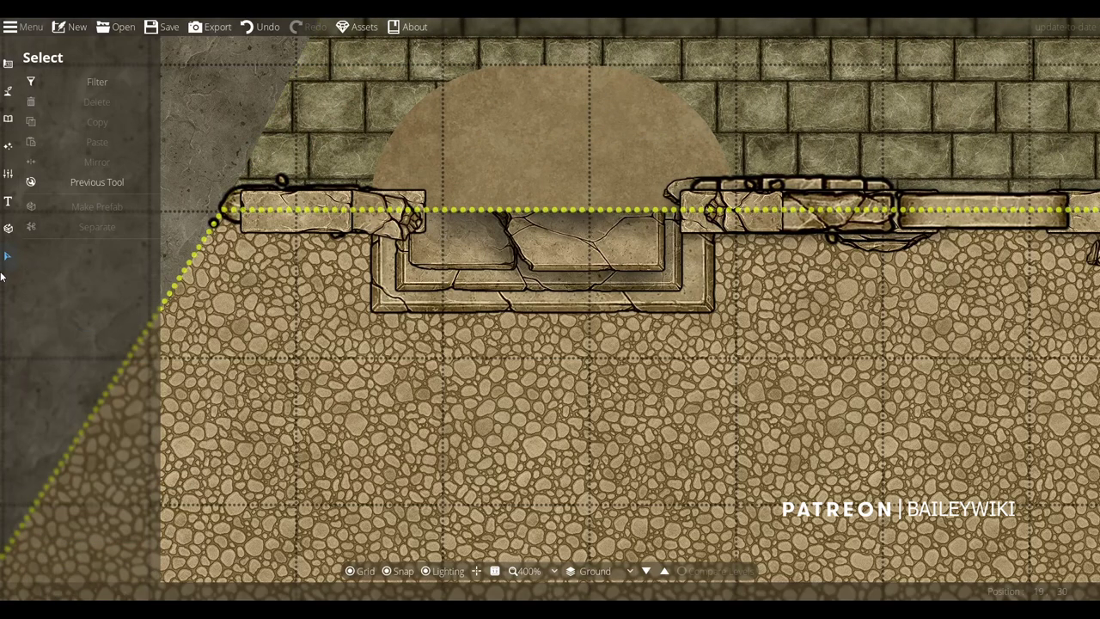
# Set the Path tool to User Layer 2 and choose the tan sandstone edge path by searching for sandstone
pyautogui.click(7, 92)
pyautogui.click(57, 145)
pyautogui.click(63, 168)
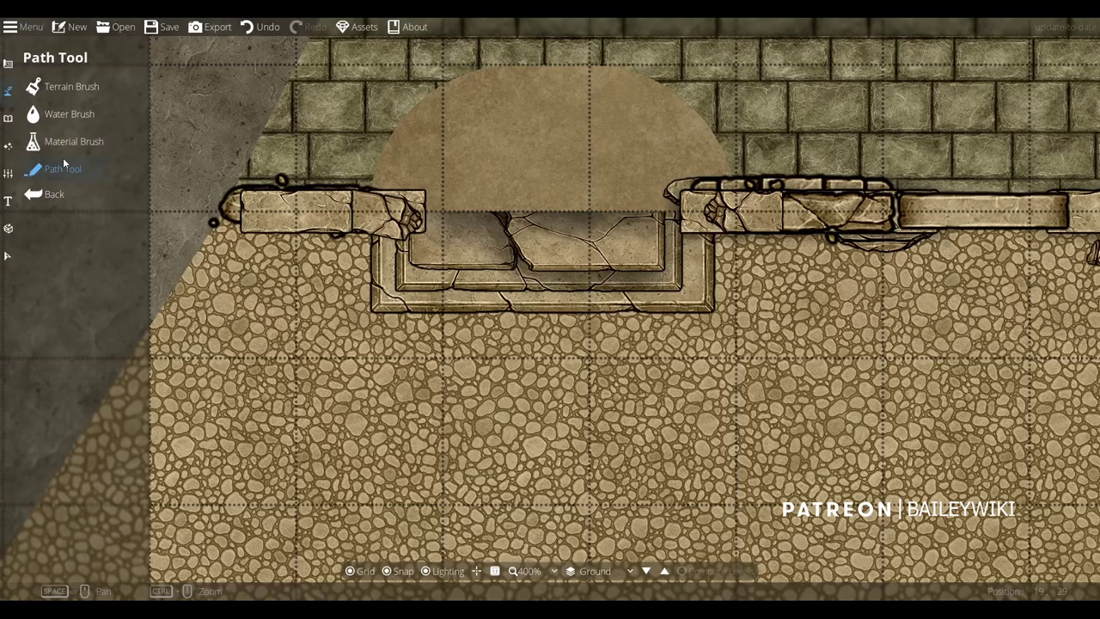
pyautogui.click(94, 123)
pyautogui.click(102, 255)
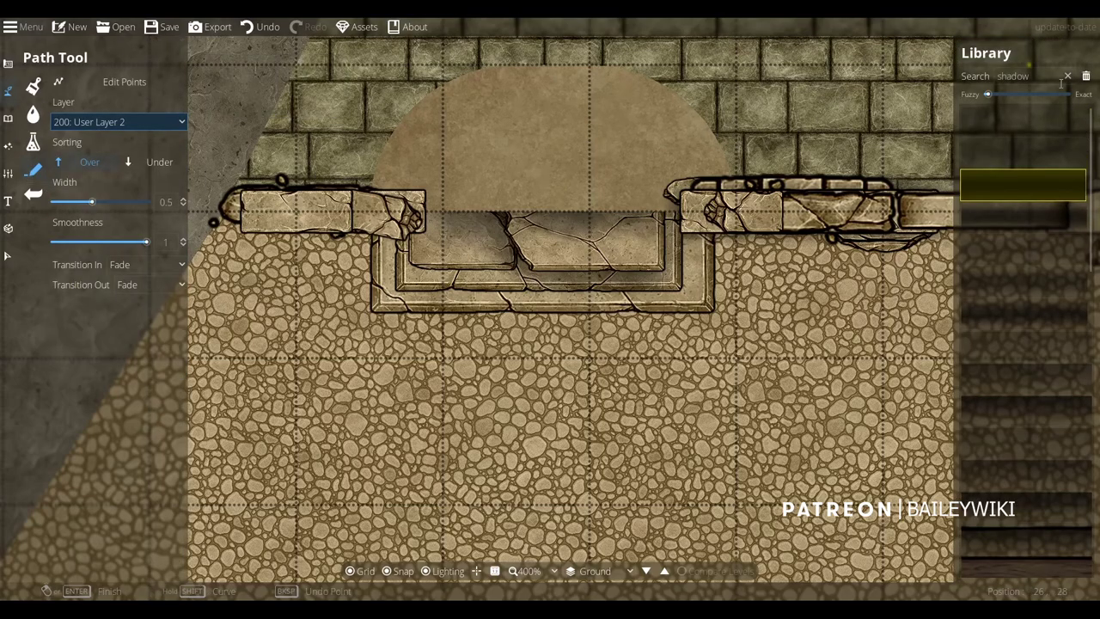
pyautogui.write('sandstone')
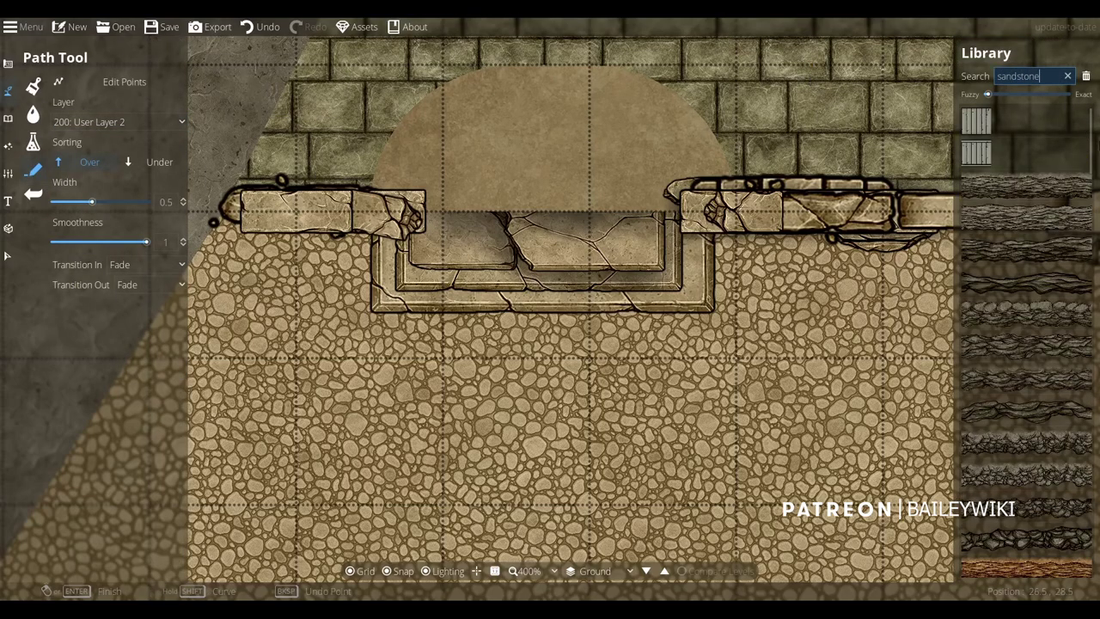
pyautogui.moveTo(1091, 150); pyautogui.dragTo(1095, 423)
pyautogui.click(1012, 357)
# Try to draw the sandstone edge path along the dome's straight lower edge on User Layer 2
pyautogui.click(372, 210)
pyautogui.click(736, 212)
pyautogui.rightClick(736, 211)
pyautogui.hotkey('ctrl', 'z')
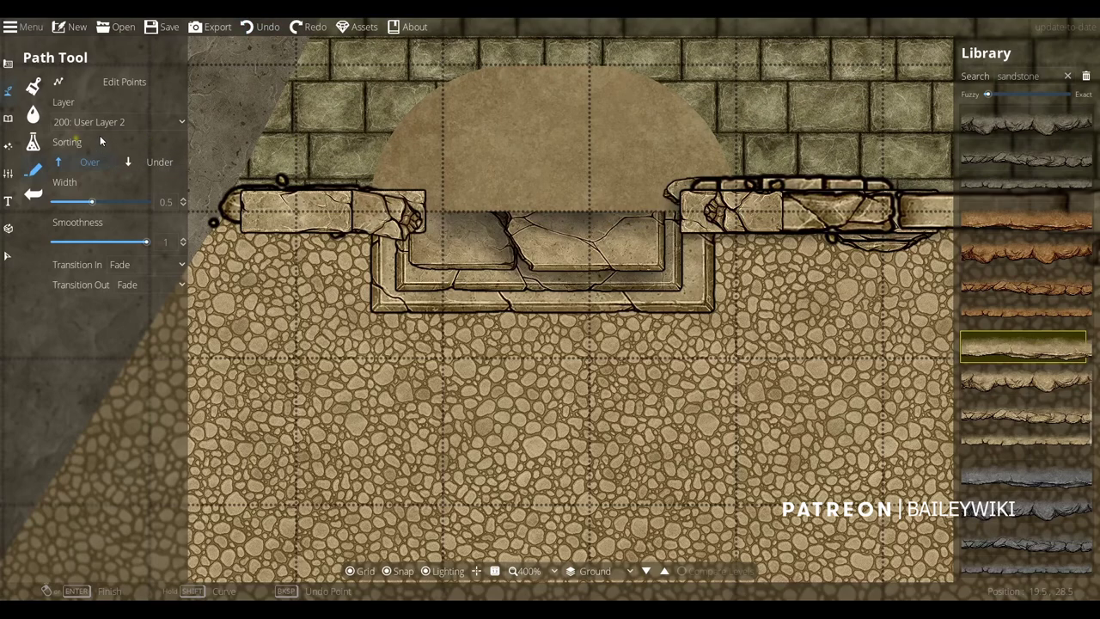
# Draw the sandstone edge path along the dome's straight lower edge on User Layer 1 with a width of 0.3
pyautogui.click(112, 122)
pyautogui.click(95, 252)
pyautogui.click(387, 217)
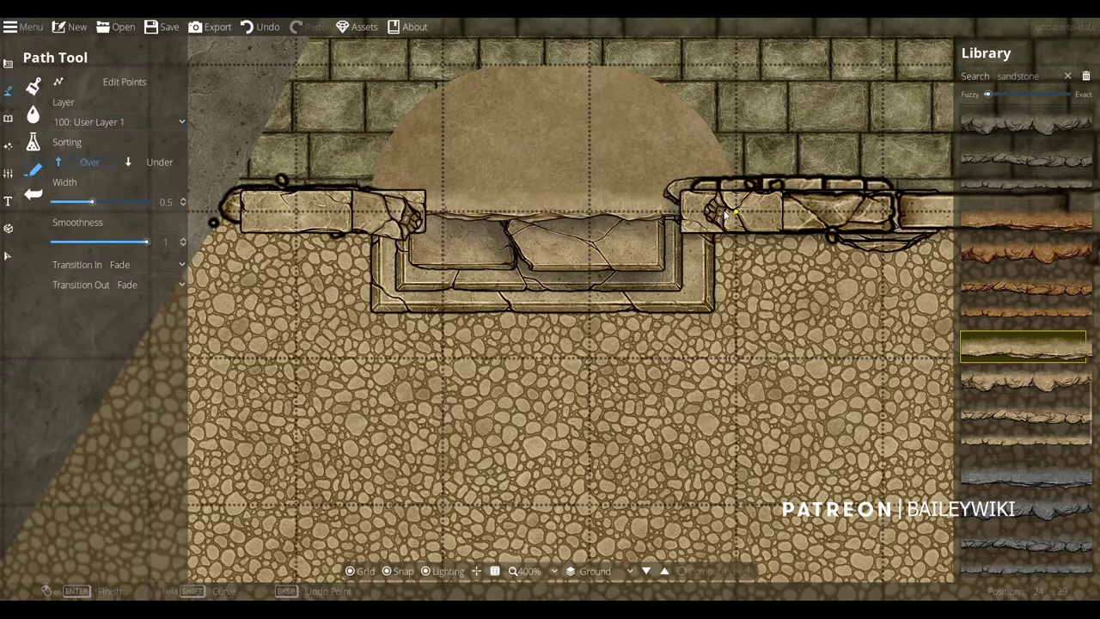
pyautogui.hotkey('ctrl', 'z')
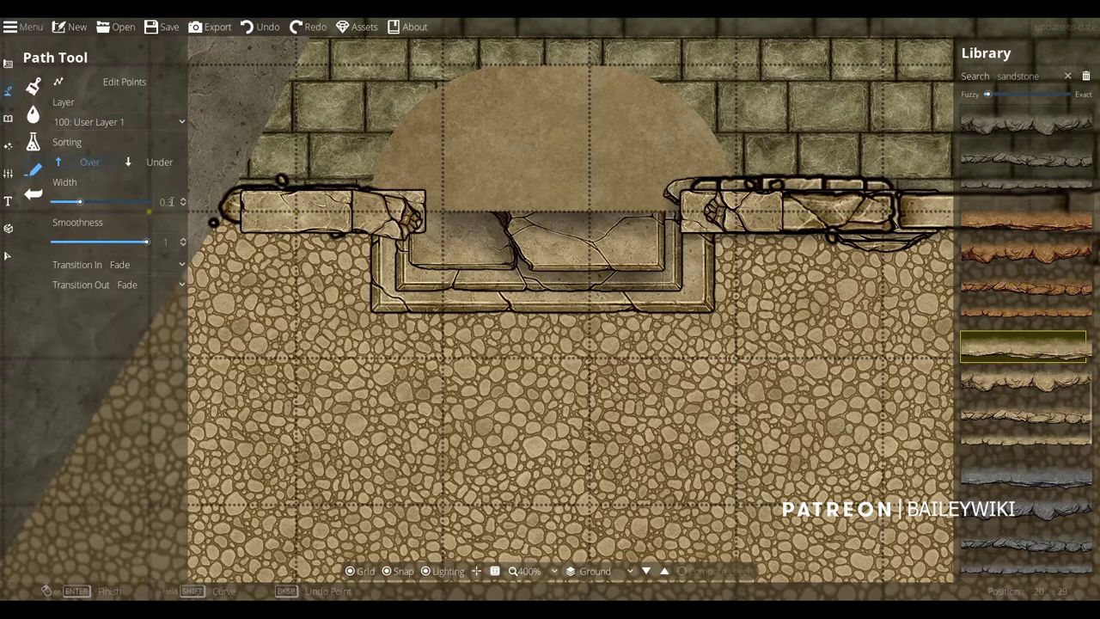
pyautogui.scroll(-3, 735, 215)
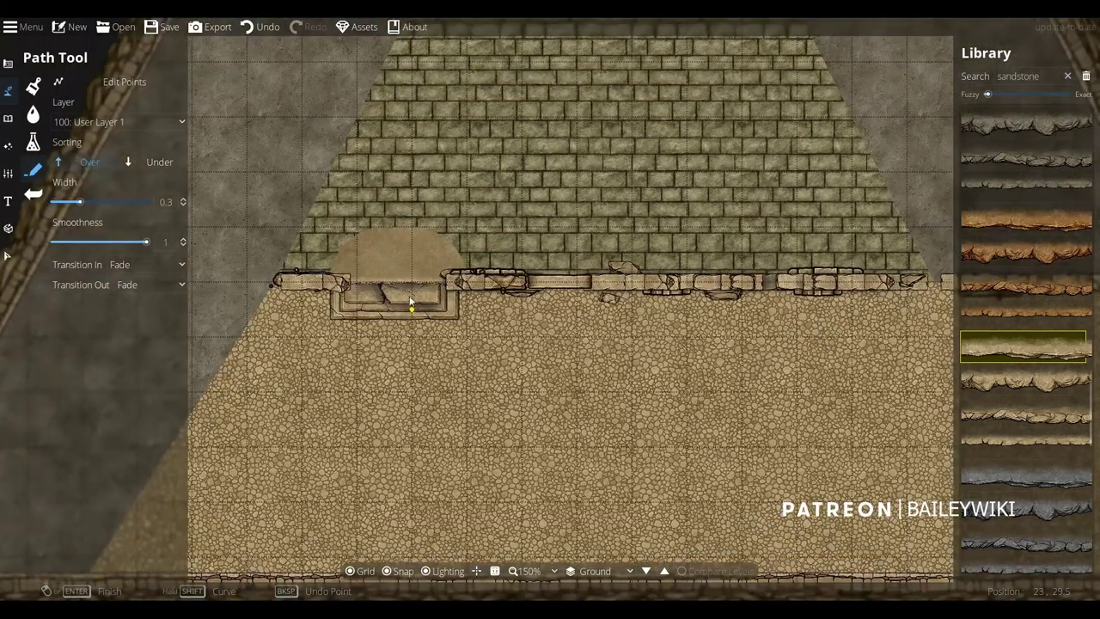
pyautogui.scroll(5, 363, 265)
pyautogui.scroll(-3, 363, 265)
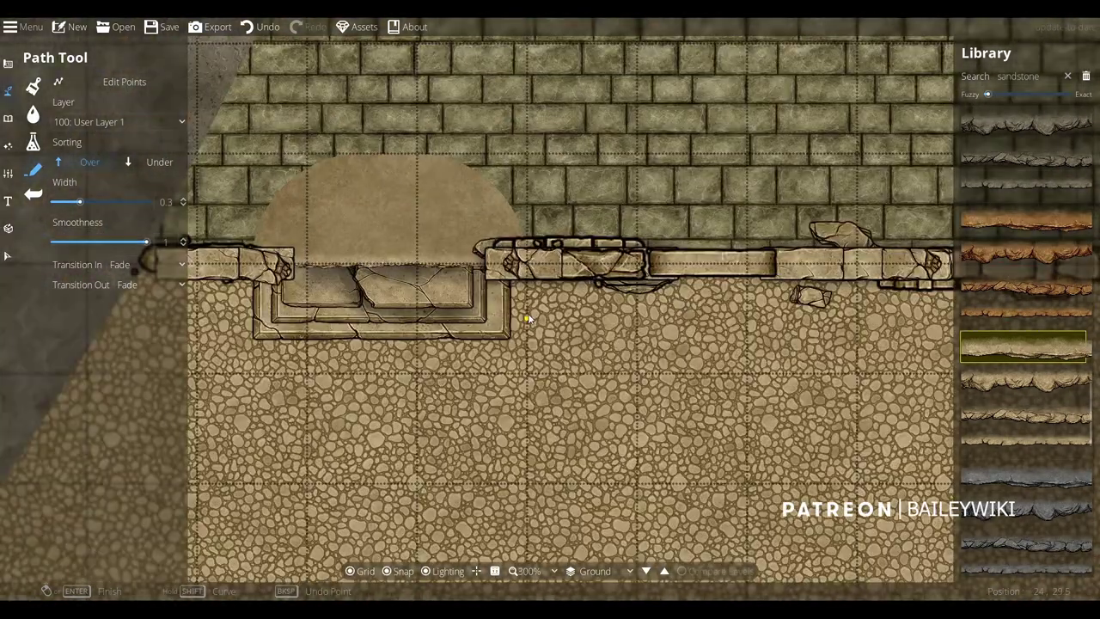
pyautogui.scroll(1, 486, 315)
pyautogui.scroll(-1, 486, 314)
pyautogui.scroll(2, 371, 311)
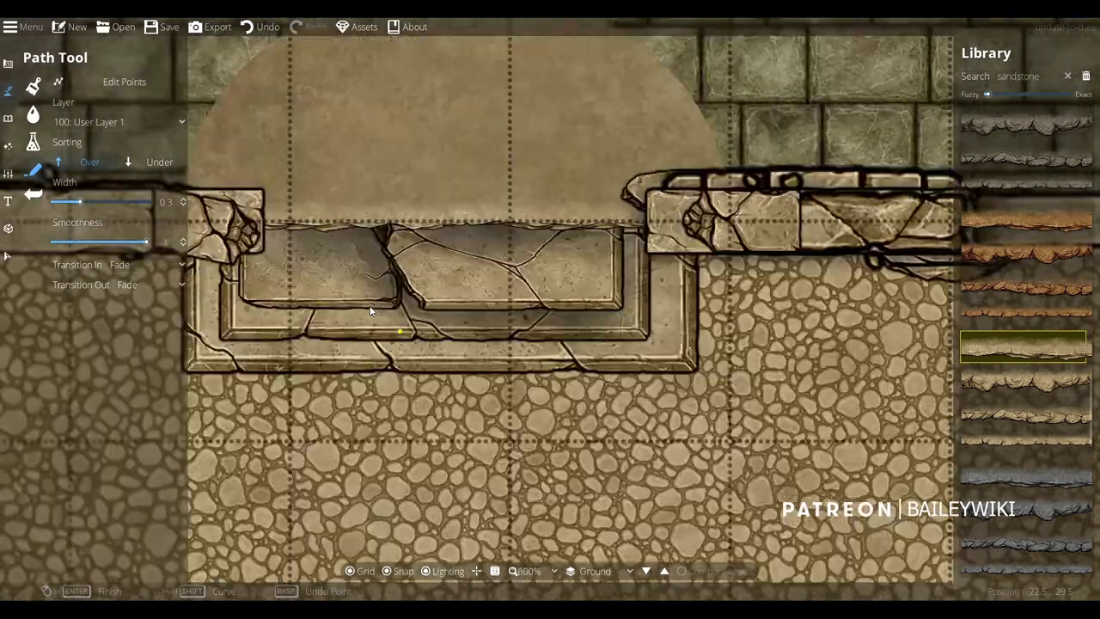
pyautogui.click(7, 256)
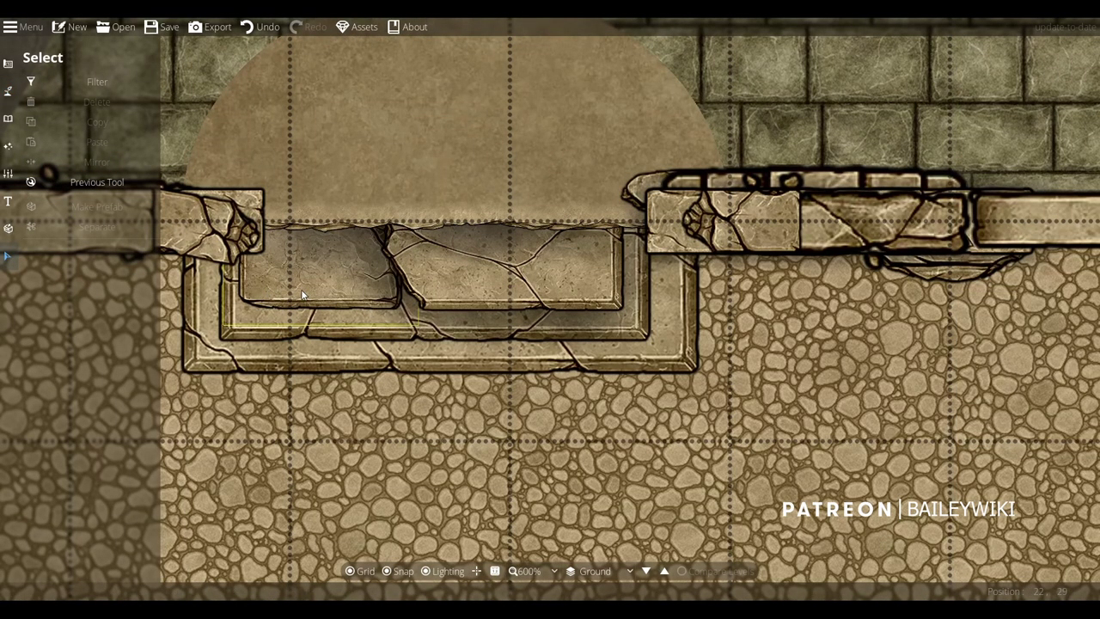
pyautogui.click(303, 294)
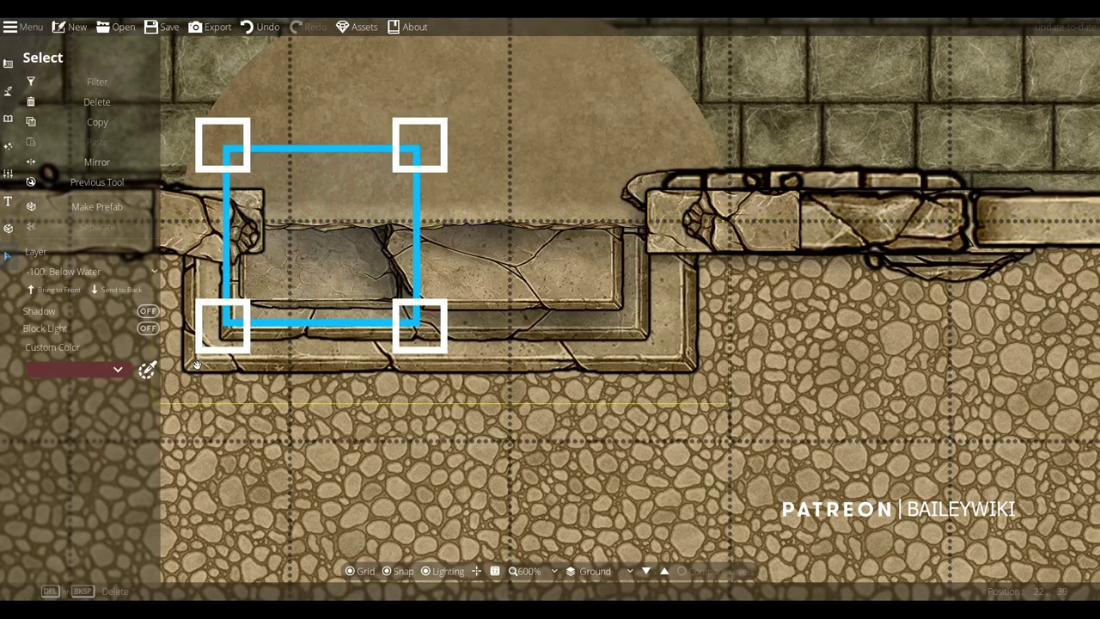
pyautogui.moveTo(189, 366); pyautogui.dragTo(180, 359)
pyautogui.click(348, 462)
pyautogui.scroll(-5, 348, 458)
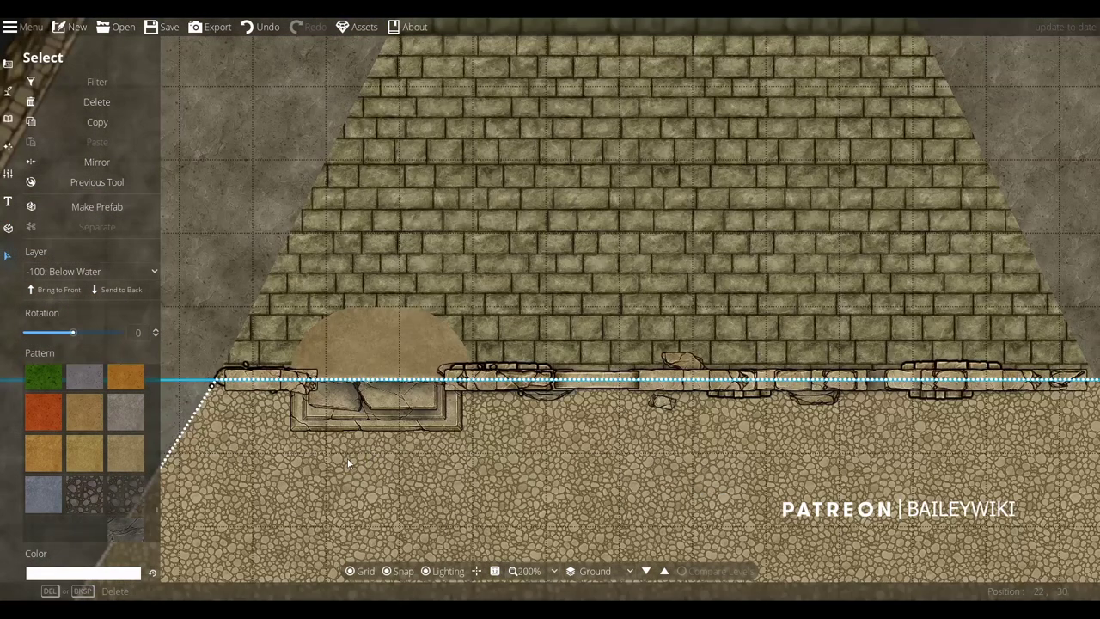
pyautogui.moveTo(369, 457); pyautogui.dragTo(268, 256)
pyautogui.scroll(-3, 365, 383)
pyautogui.press('d')
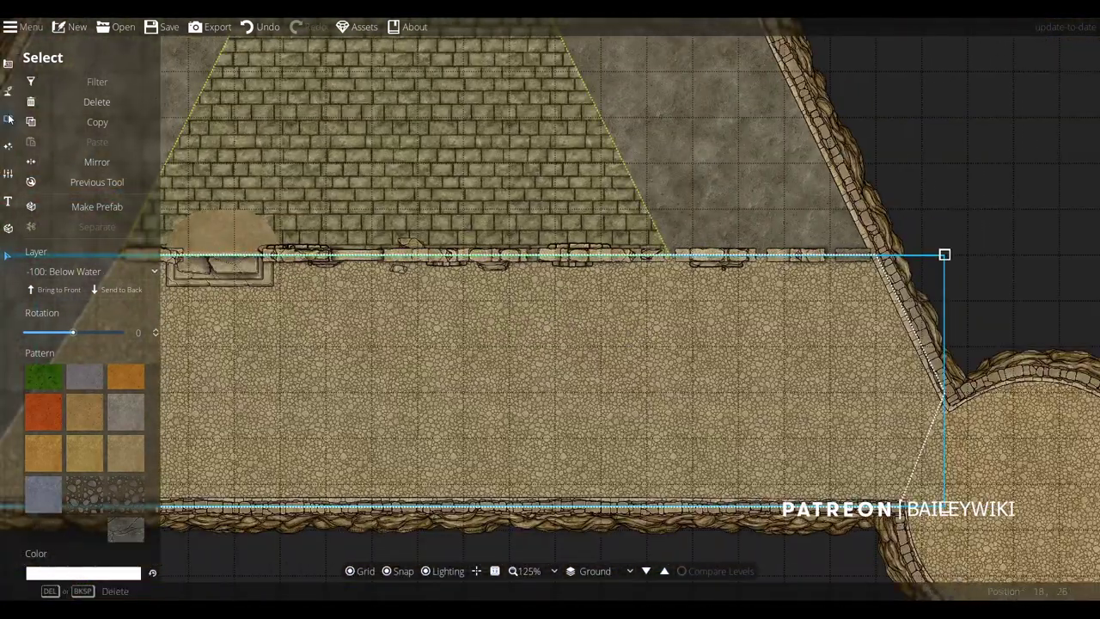
# Switch to the Object tool, search the library for sandstone rubble and choose the open ring-shaped rubble pile
pyautogui.click(8, 117)
pyautogui.click(980, 75)
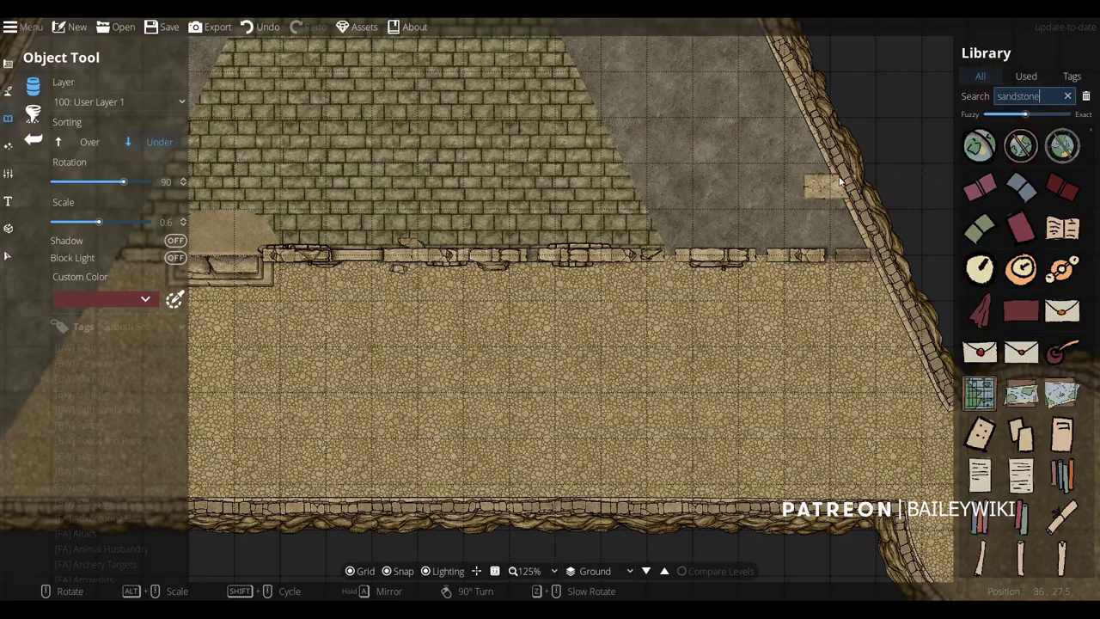
pyautogui.write('e')
pyautogui.scroll(-5, 992, 354)
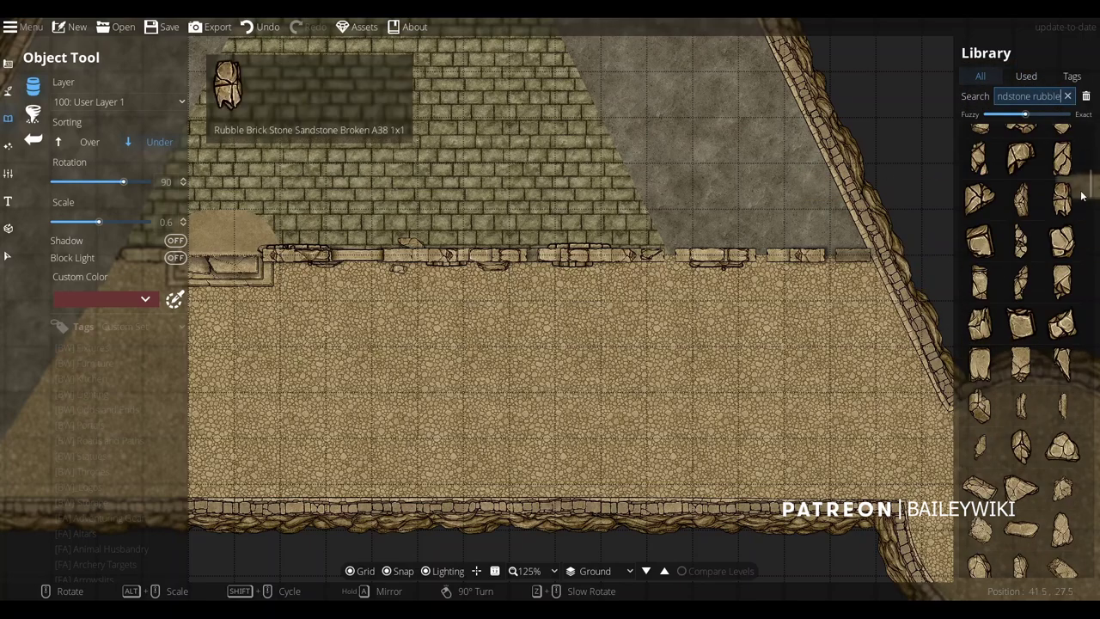
pyautogui.moveTo(1090, 185); pyautogui.dragTo(1090, 473)
pyautogui.scroll(-5, 980, 387)
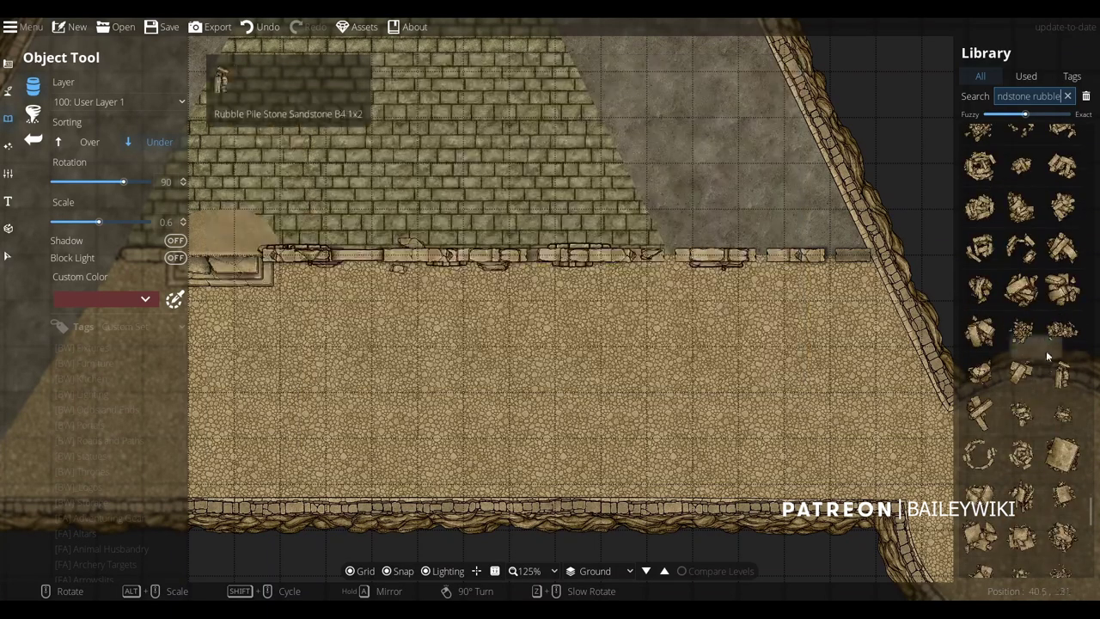
pyautogui.click(981, 454)
# Place the rubble ring inside the eastern round tower on User Layer 2, with a scale of 2.3 and a rotation of -105
pyautogui.moveTo(790, 406); pyautogui.dragTo(663, 316)
pyautogui.scroll(16, 663, 318)
pyautogui.scroll(-12, 664, 317)
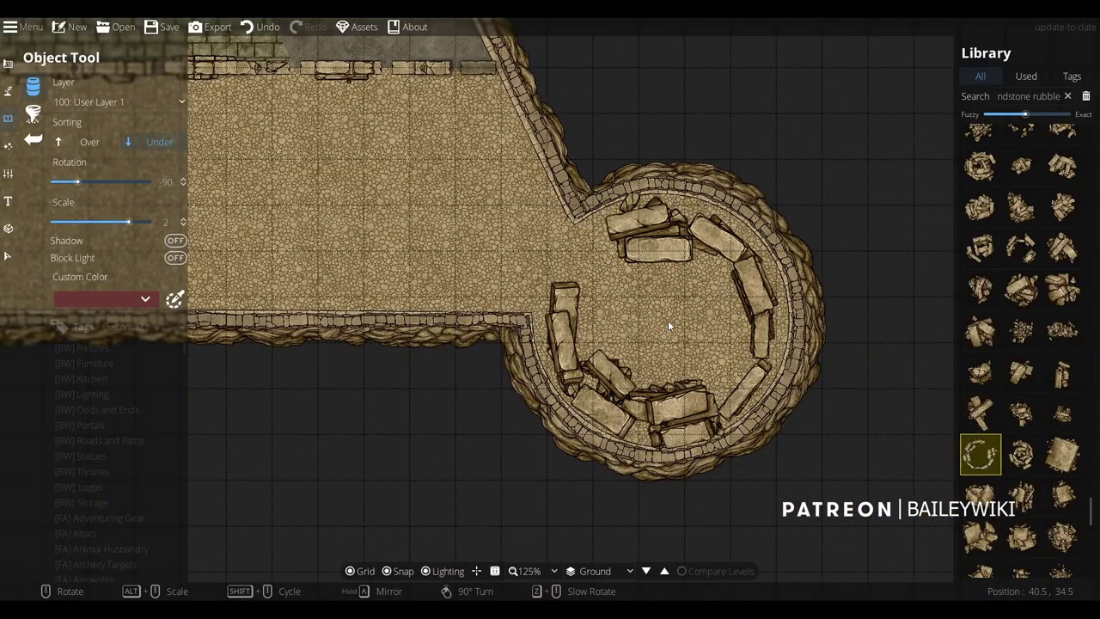
pyautogui.scroll(-11, 668, 320)
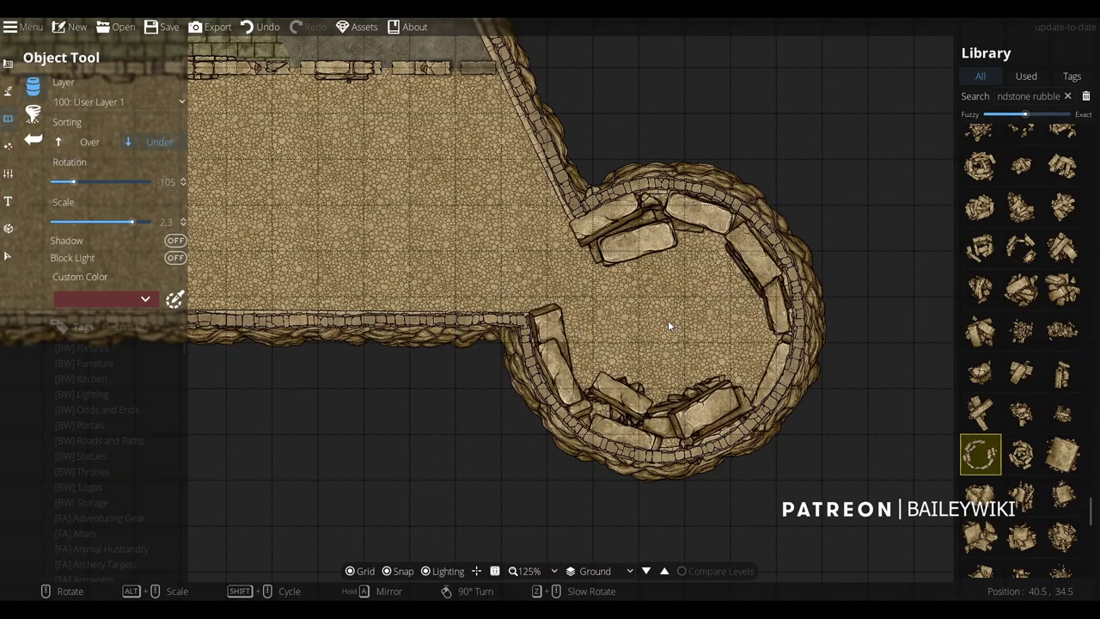
pyautogui.click(75, 101)
pyautogui.click(110, 249)
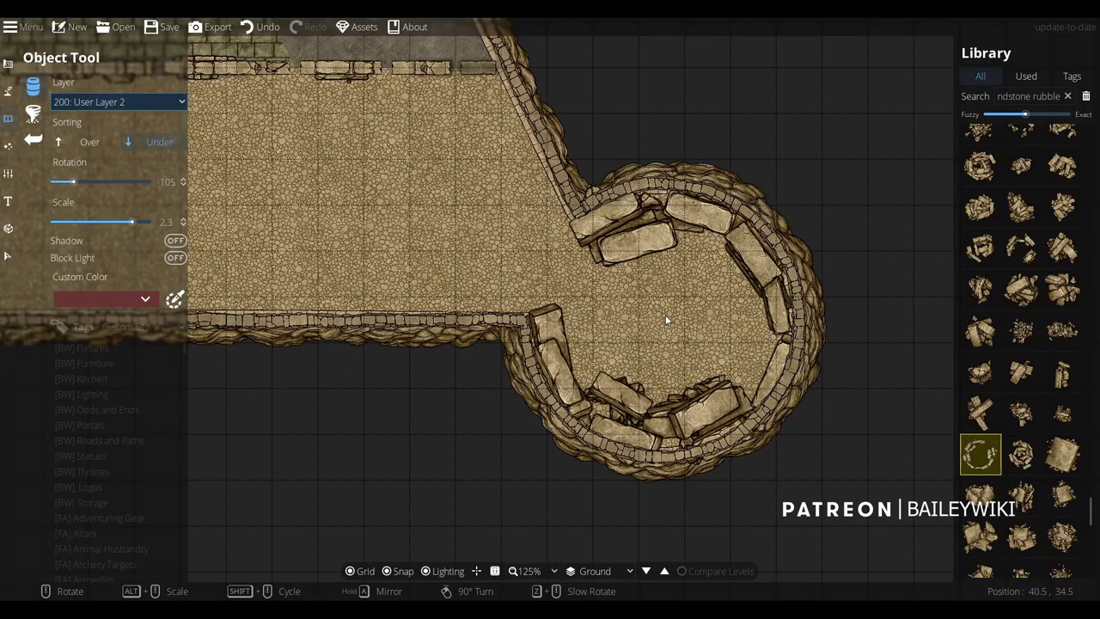
pyautogui.click(665, 315)
# Place a second rubble ring inside the western round tower, with a scale of 1.5 and a rotation of 15
pyautogui.scroll(-3, 666, 315)
pyautogui.moveTo(270, 312); pyautogui.dragTo(519, 327)
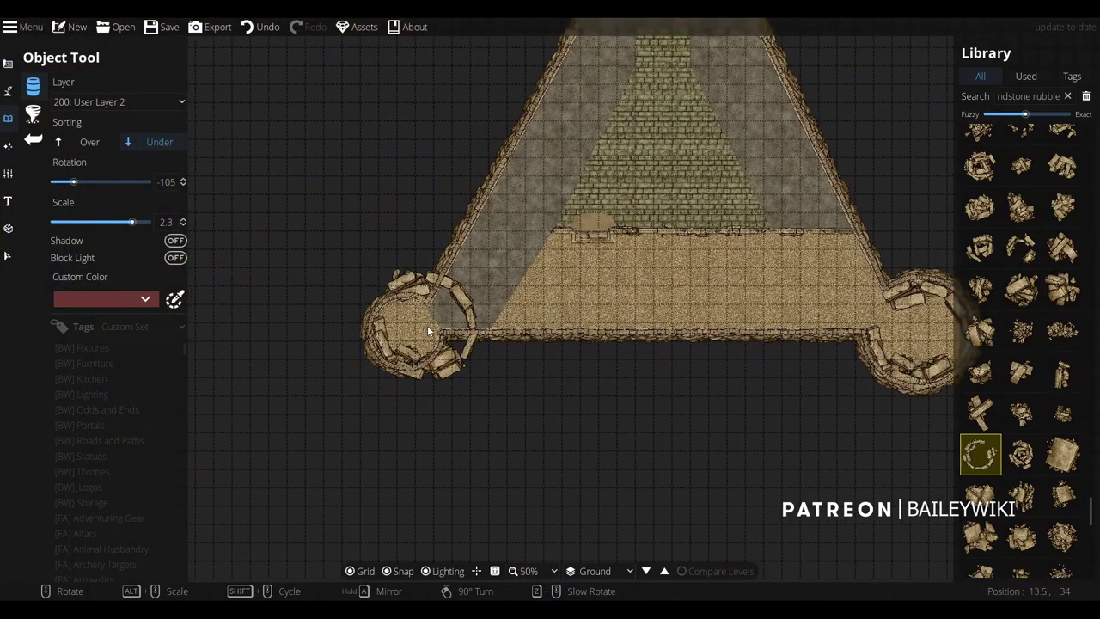
pyautogui.scroll(-6, 412, 327)
pyautogui.scroll(-8, 405, 327)
pyautogui.scroll(7, 405, 327)
pyautogui.scroll(-1, 405, 328)
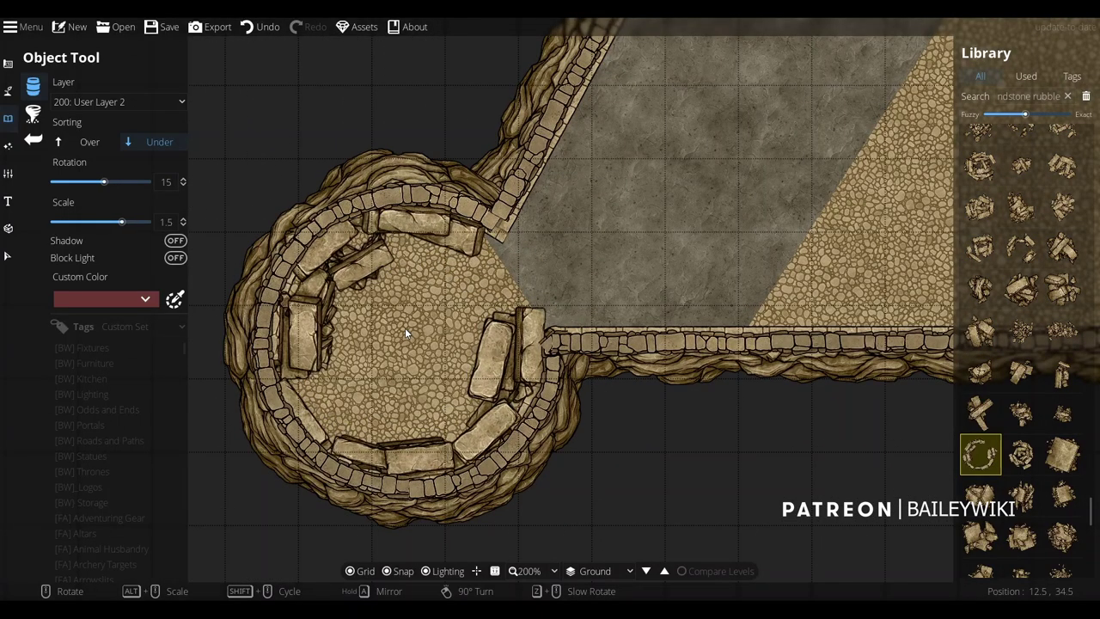
pyautogui.scroll(-5, 619, 284)
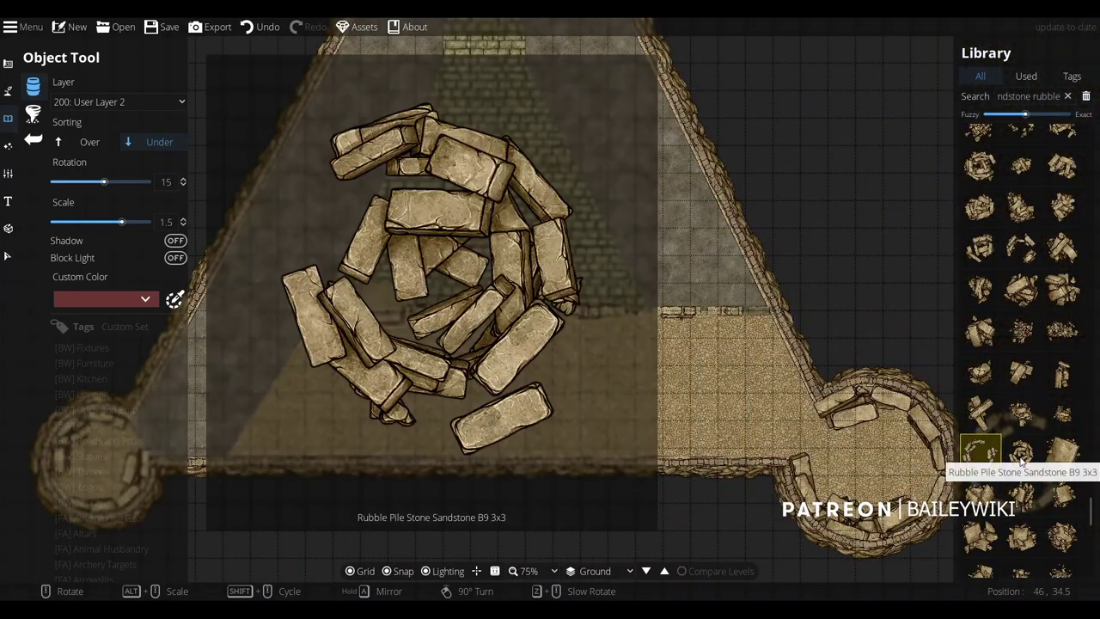
# Try a corner sandstone rubble pile below the broken wall's east end on User Layer 1, with snapping off, scale 1.4 and rotation 90
pyautogui.scroll(-5, 1025, 415)
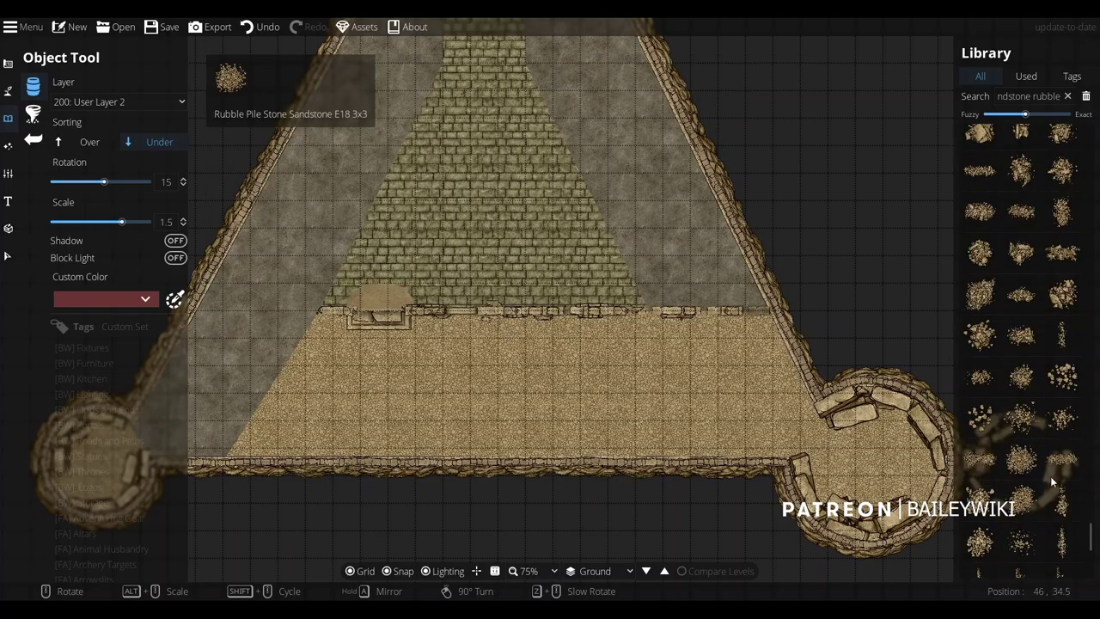
pyautogui.scroll(-4, 1021, 547)
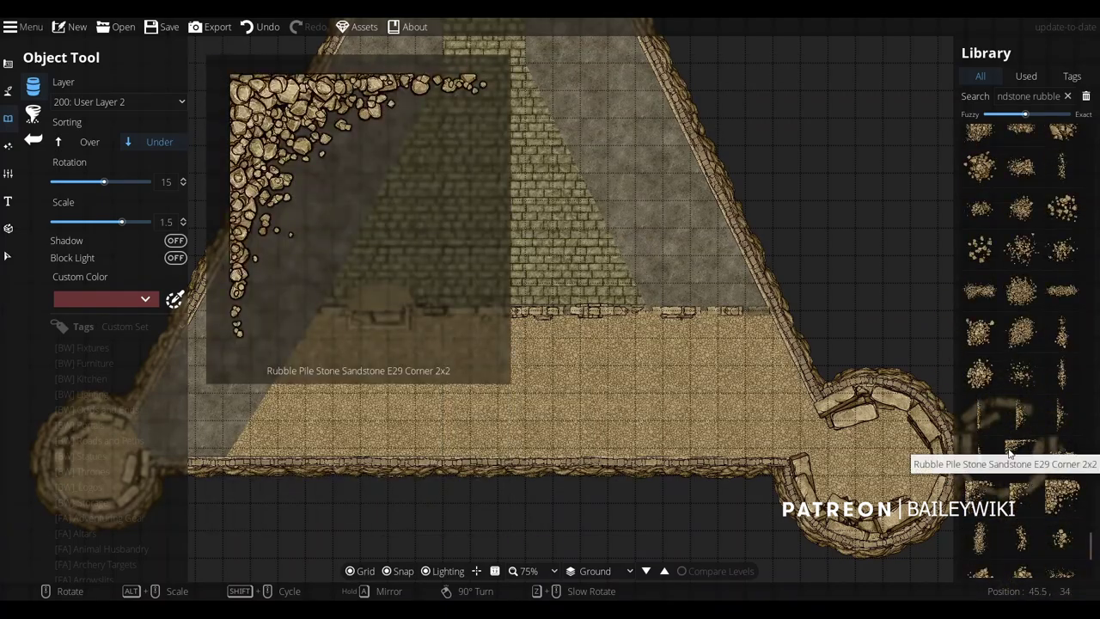
pyautogui.click(980, 496)
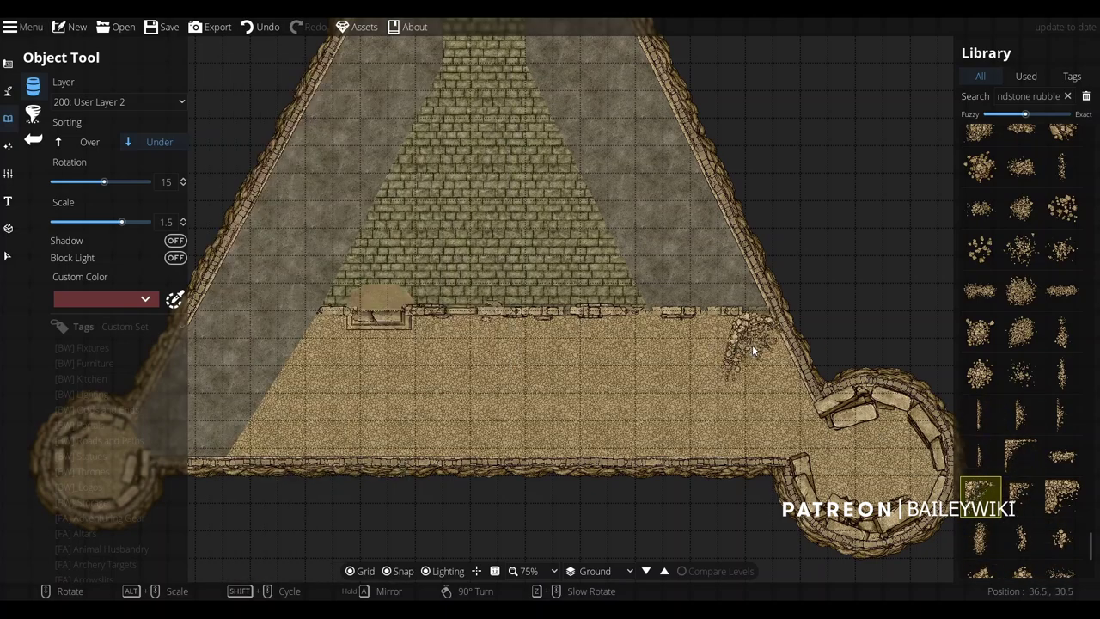
pyautogui.scroll(5, 752, 345)
pyautogui.scroll(4, 747, 341)
pyautogui.scroll(-5, 748, 340)
pyautogui.click(89, 102)
pyautogui.click(115, 215)
pyautogui.scroll(-1, 748, 331)
pyautogui.scroll(5, 747, 332)
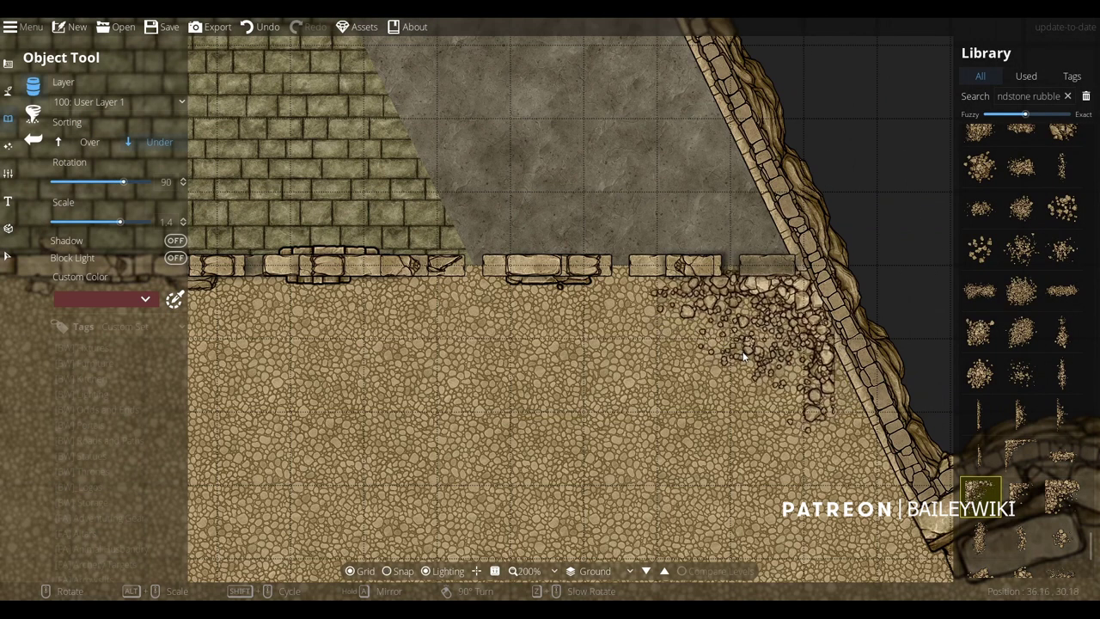
# Place a wide straight-edged rubble pile below the east end of the broken wall on the Below Water layer
pyautogui.click(1021, 421)
pyautogui.scroll(1, 732, 316)
pyautogui.click(732, 299)
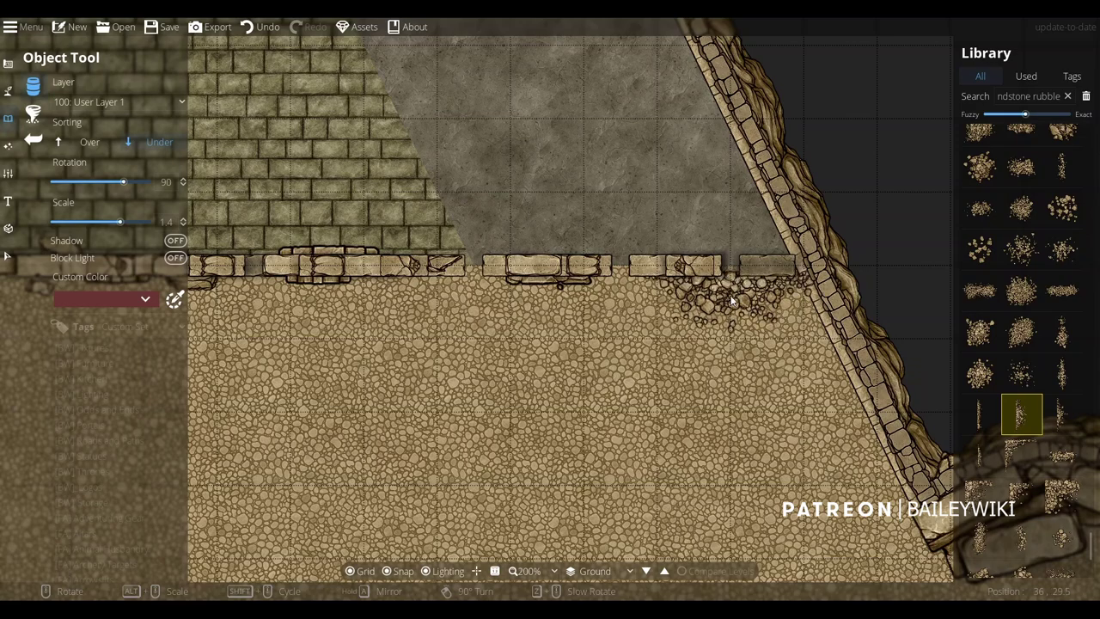
pyautogui.click(112, 102)
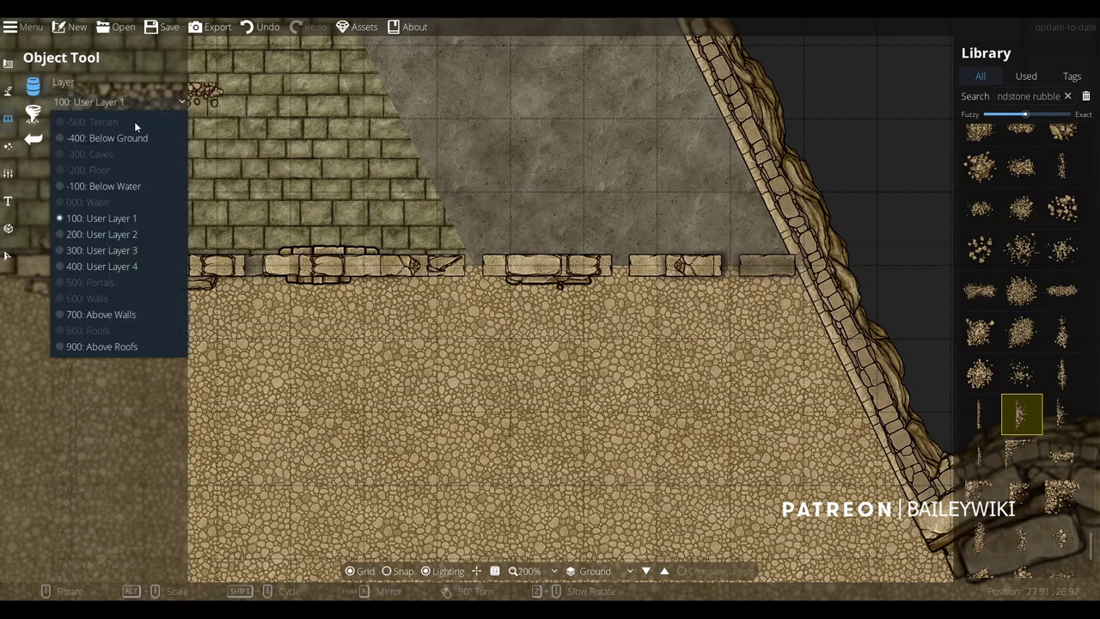
pyautogui.click(116, 187)
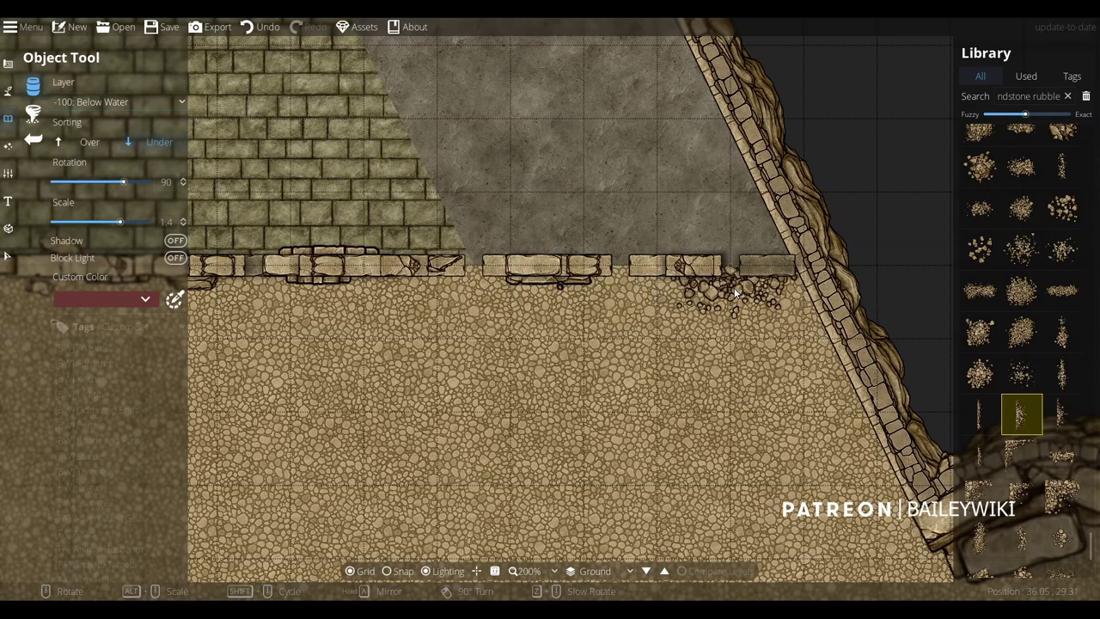
# Line the foot of the broken wall's middle section with narrower sandstone rubble pieces
pyautogui.click(981, 413)
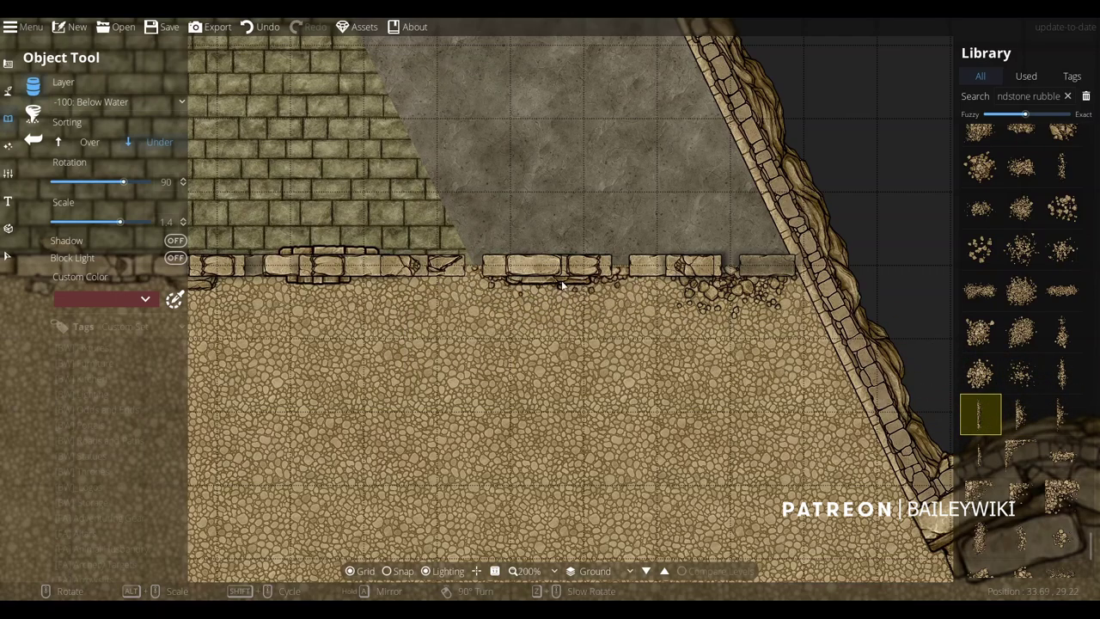
pyautogui.moveTo(562, 285); pyautogui.dragTo(826, 292)
pyautogui.click(1059, 378)
pyautogui.click(479, 283)
pyautogui.rightClick(382, 295)
pyautogui.rightClick(370, 288)
pyautogui.moveTo(327, 257); pyautogui.dragTo(511, 278)
pyautogui.click(449, 300)
# Add the wide straight-edged rubble pile at the foot of the broken wall, farther west toward the ruined steps
pyautogui.click(1022, 415)
pyautogui.moveTo(801, 351); pyautogui.dragTo(526, 329)
pyautogui.rightClick(533, 327)
pyautogui.rightClick(537, 314)
pyautogui.click(570, 299)
pyautogui.scroll(-2, 601, 361)
# Place the thin rubble strip along the slanted western edge of the cobblestone floor, rotated to 30
pyautogui.moveTo(847, 392); pyautogui.dragTo(503, 332)
pyautogui.scroll(-4, 537, 323)
pyautogui.scroll(-1, 422, 368)
pyautogui.scroll(-2, 421, 368)
pyautogui.moveTo(215, 365); pyautogui.dragTo(525, 481)
pyautogui.scroll(5, 584, 356)
pyautogui.scroll(4, 482, 430)
pyautogui.keyDown('shift'); pyautogui.scroll(1, 447, 387); pyautogui.keyUp('shift')
pyautogui.scroll(-4, 350, 426)
pyautogui.click(343, 418)
pyautogui.scroll(-4, 573, 464)
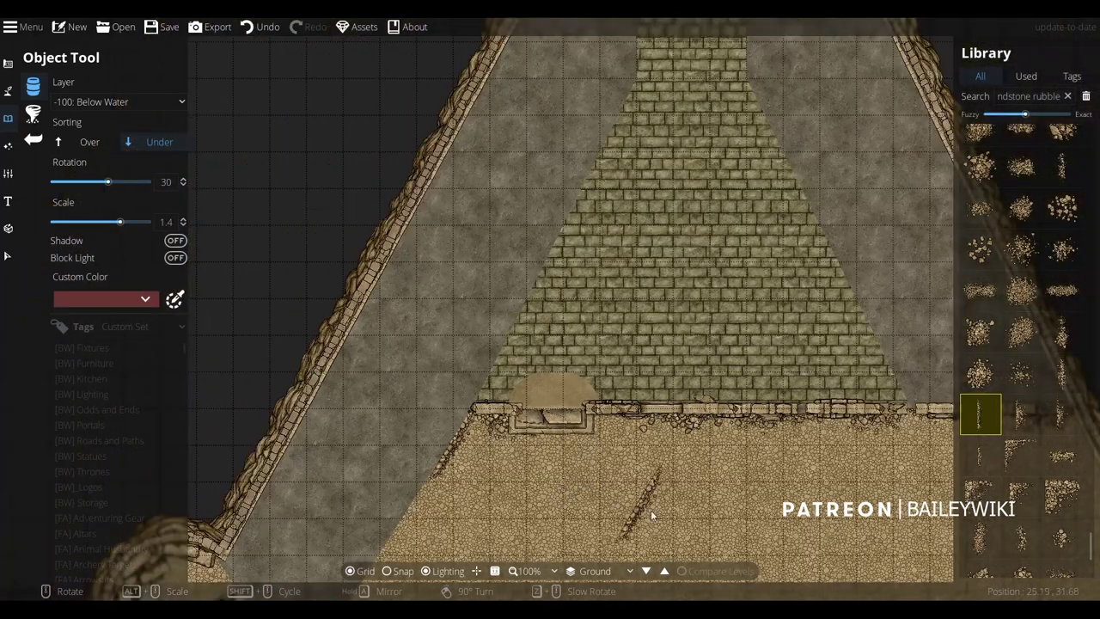
# Place a thin strip and two larger rubble piles along the inside of the south wall, rotated to -90
pyautogui.scroll(1, 808, 503)
pyautogui.moveTo(814, 501); pyautogui.dragTo(812, 176)
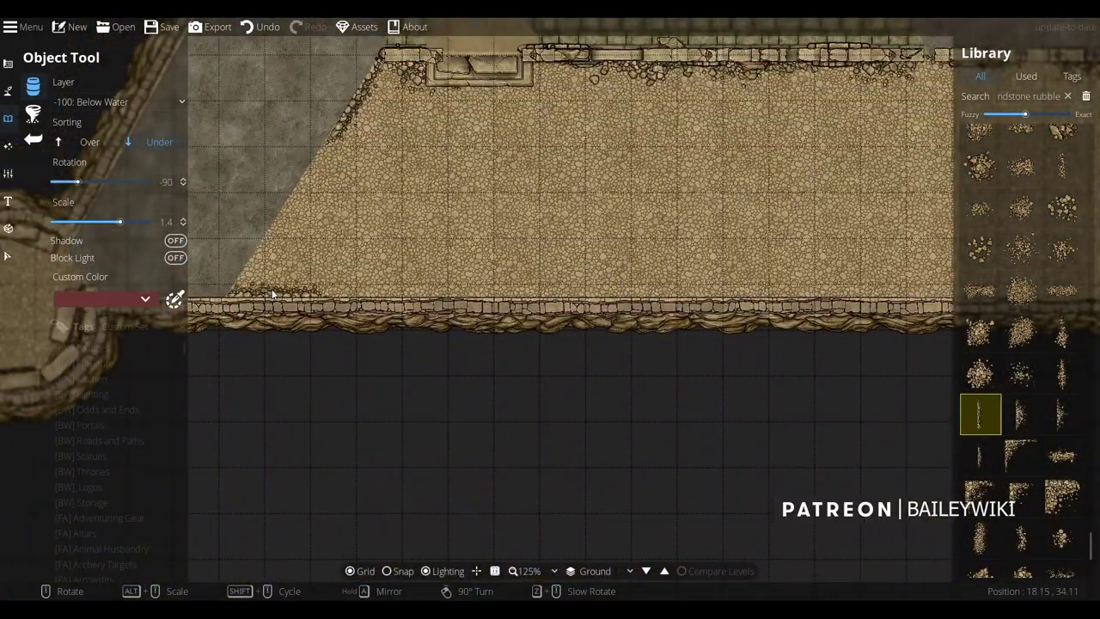
pyautogui.click(1060, 416)
pyautogui.click(520, 281)
pyautogui.click(1021, 415)
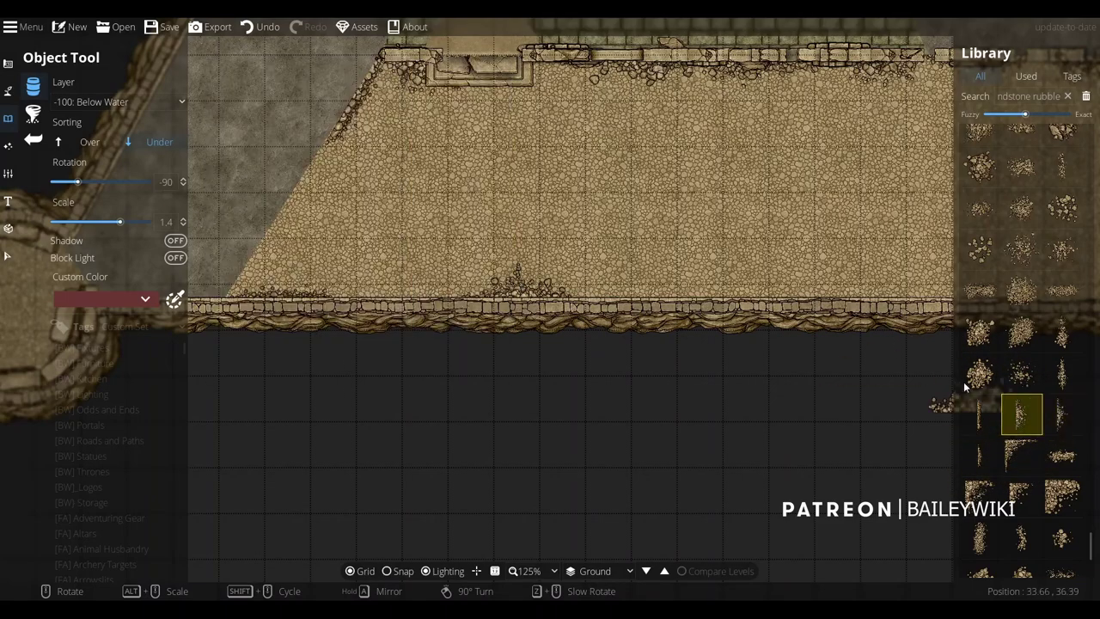
pyautogui.click(729, 282)
# Continue the rubble along the south wall toward the eastern tower with a thin strip and a wide pile
pyautogui.scroll(-3, 1062, 499)
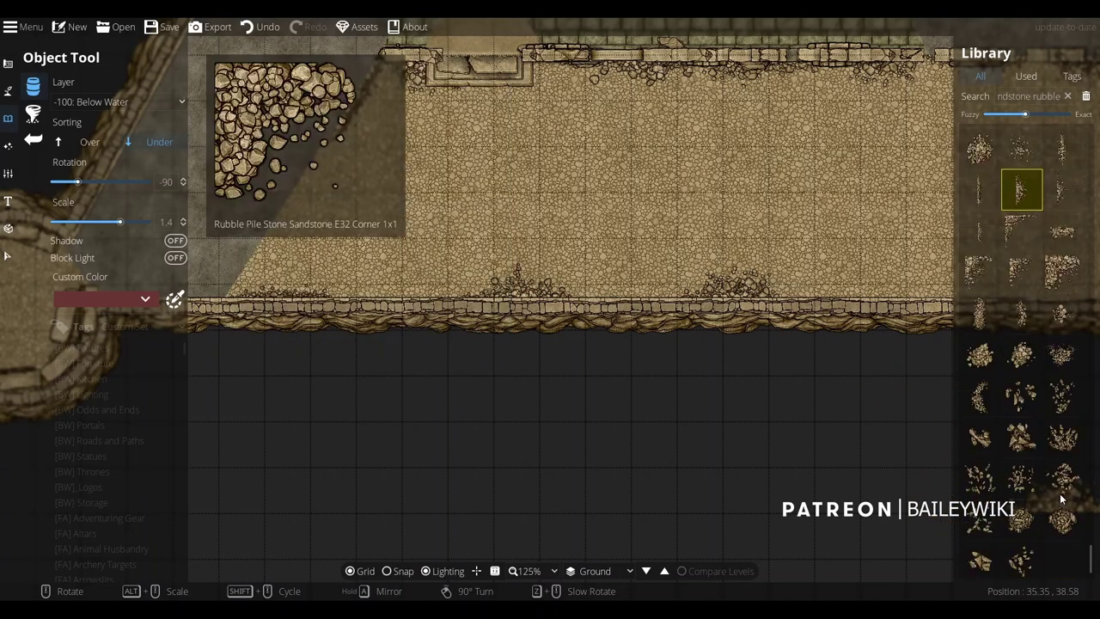
pyautogui.scroll(2, 1035, 320)
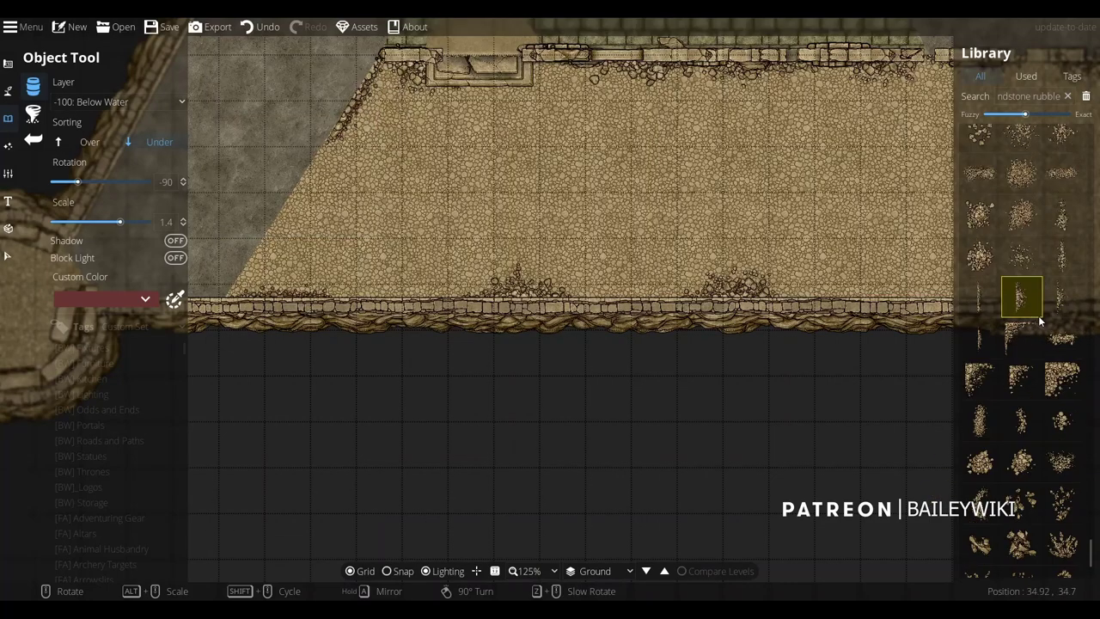
pyautogui.click(980, 297)
pyautogui.moveTo(807, 299); pyautogui.dragTo(357, 300)
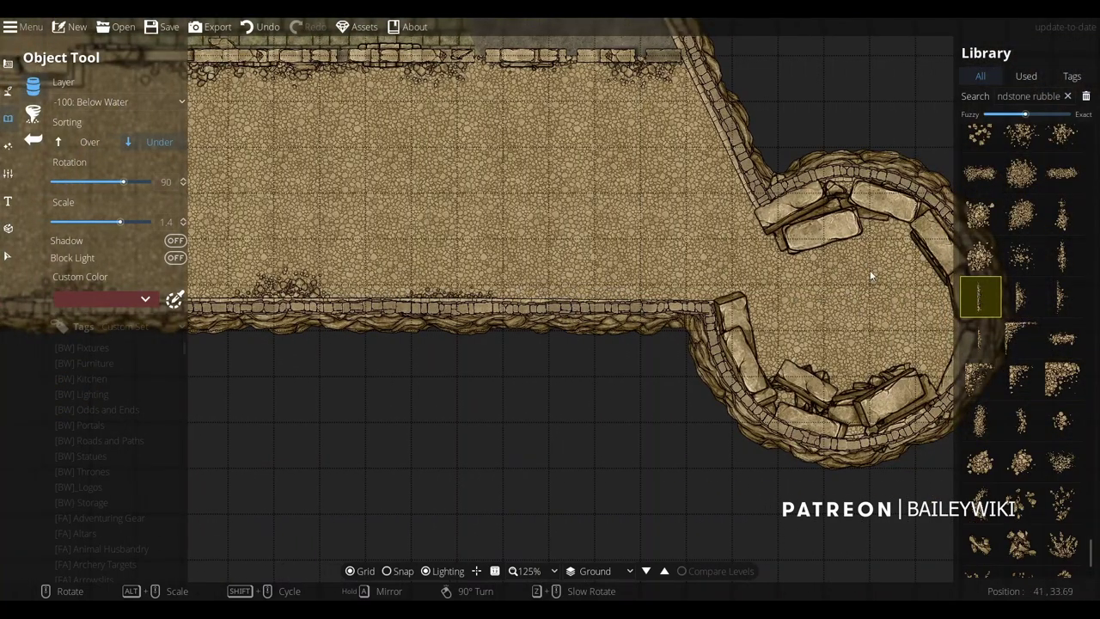
pyautogui.click(1021, 296)
pyautogui.click(545, 293)
pyautogui.moveTo(693, 295); pyautogui.dragTo(516, 270)
pyautogui.click(1064, 172)
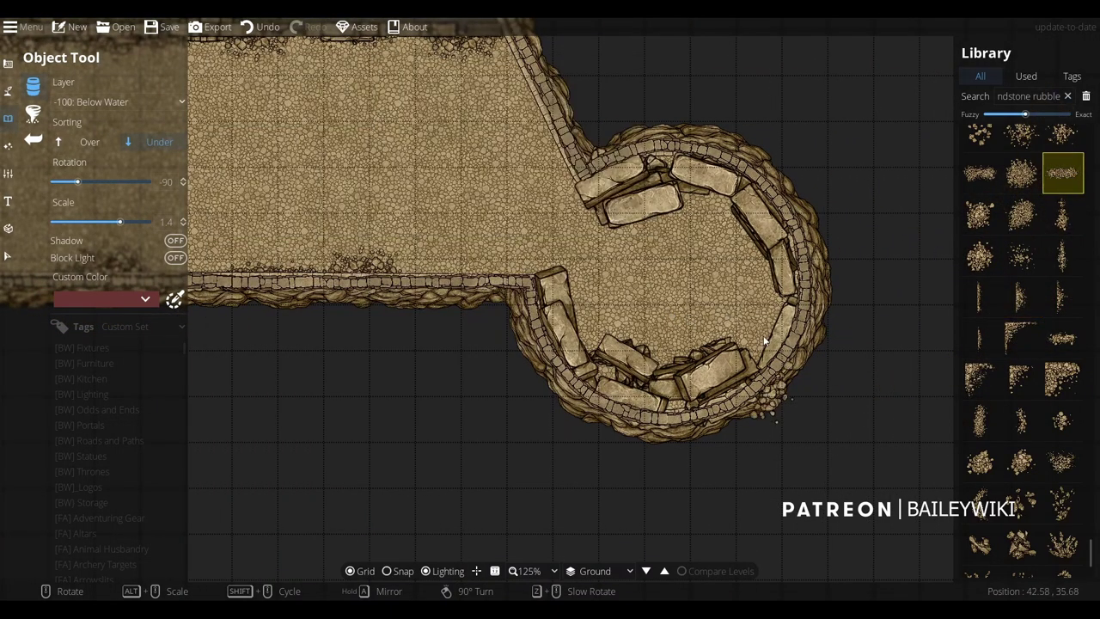
# Select the eastern round tower's floor and change its pattern to diagonal sandstone tiles
pyautogui.press('v')
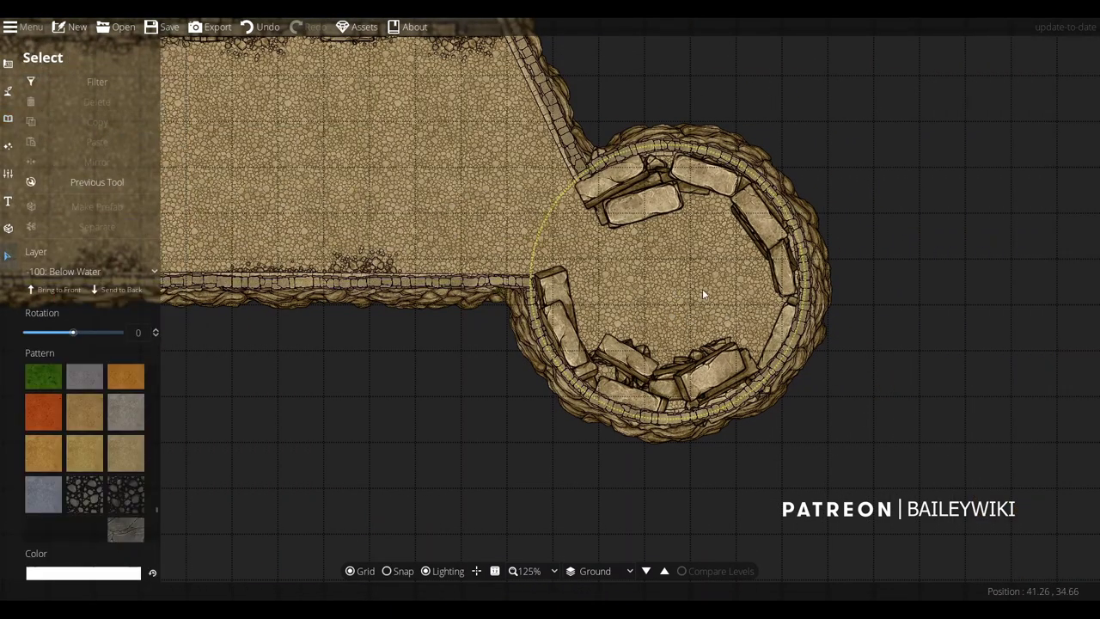
pyautogui.click(702, 289)
pyautogui.click(112, 272)
pyautogui.click(72, 355)
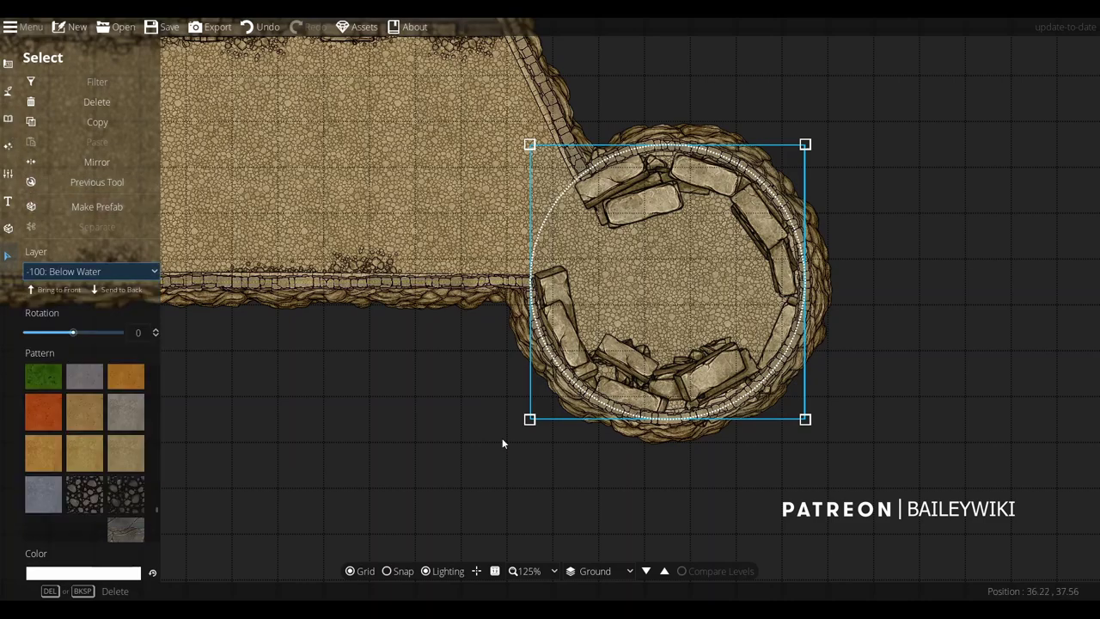
pyautogui.click(420, 387)
pyautogui.scroll(-1, 421, 387)
pyautogui.scroll(-2, 480, 403)
pyautogui.scroll(4, 574, 239)
pyautogui.click(575, 239)
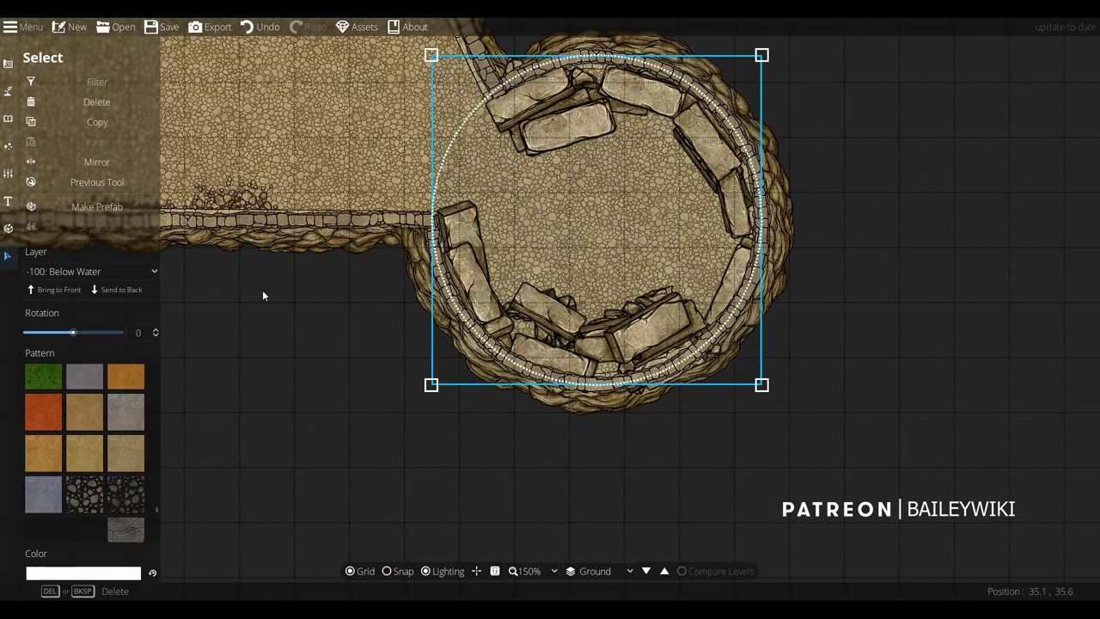
pyautogui.moveTo(157, 509); pyautogui.dragTo(157, 384)
pyautogui.click(94, 446)
pyautogui.scroll(-4, 320, 368)
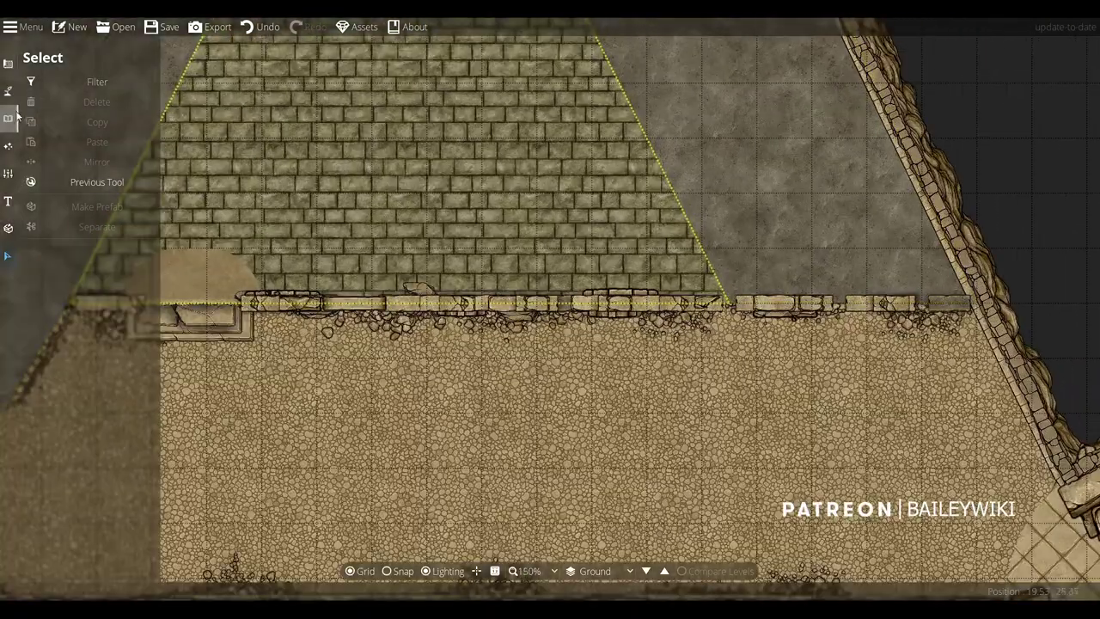
# Search the path assets for "shadow", choose a black shadow path, and set its width to 1.5
pyautogui.click(16, 117)
pyautogui.click(8, 90)
pyautogui.click(56, 177)
pyautogui.click(431, 176)
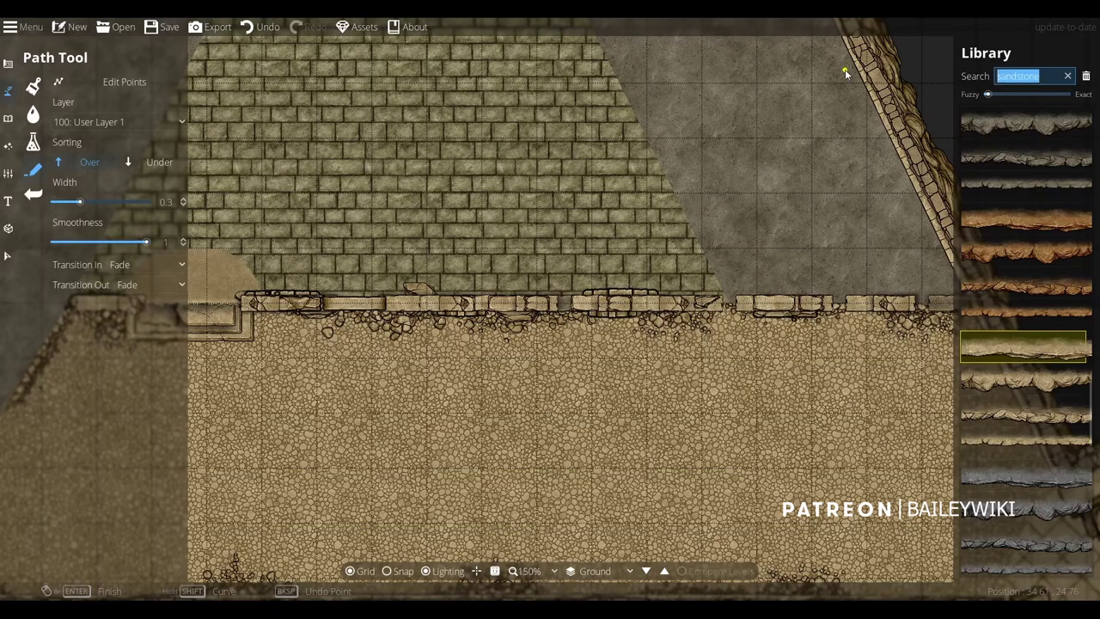
pyautogui.write('shadow')
pyautogui.scroll(1, 1072, 294)
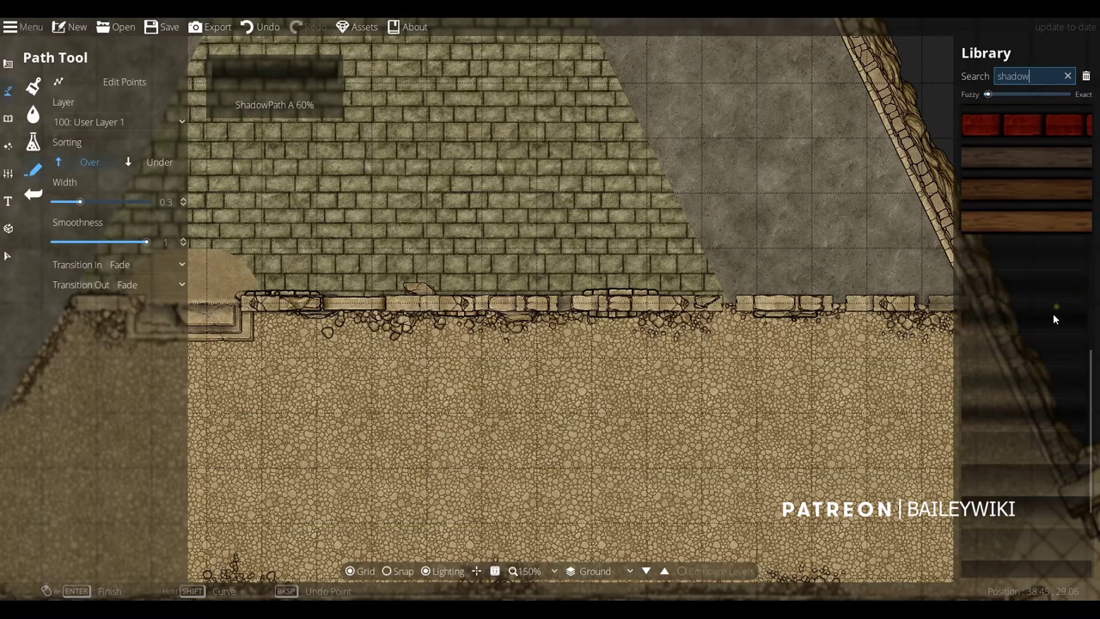
pyautogui.click(1048, 471)
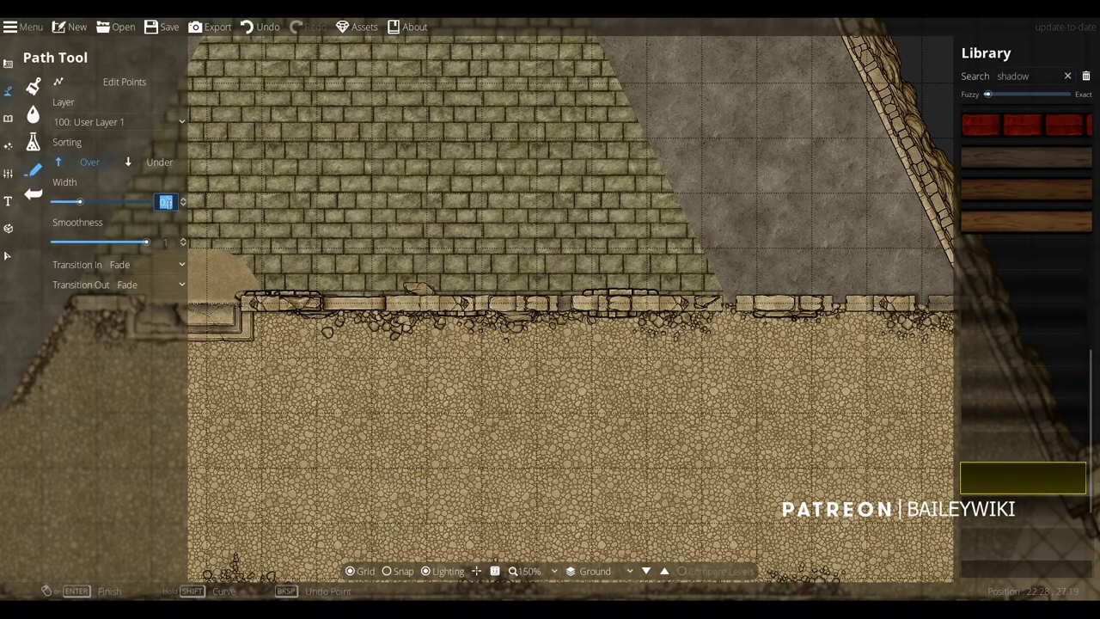
pyautogui.moveTo(365, 222); pyautogui.dragTo(582, 218)
pyautogui.scroll(-1, 564, 273)
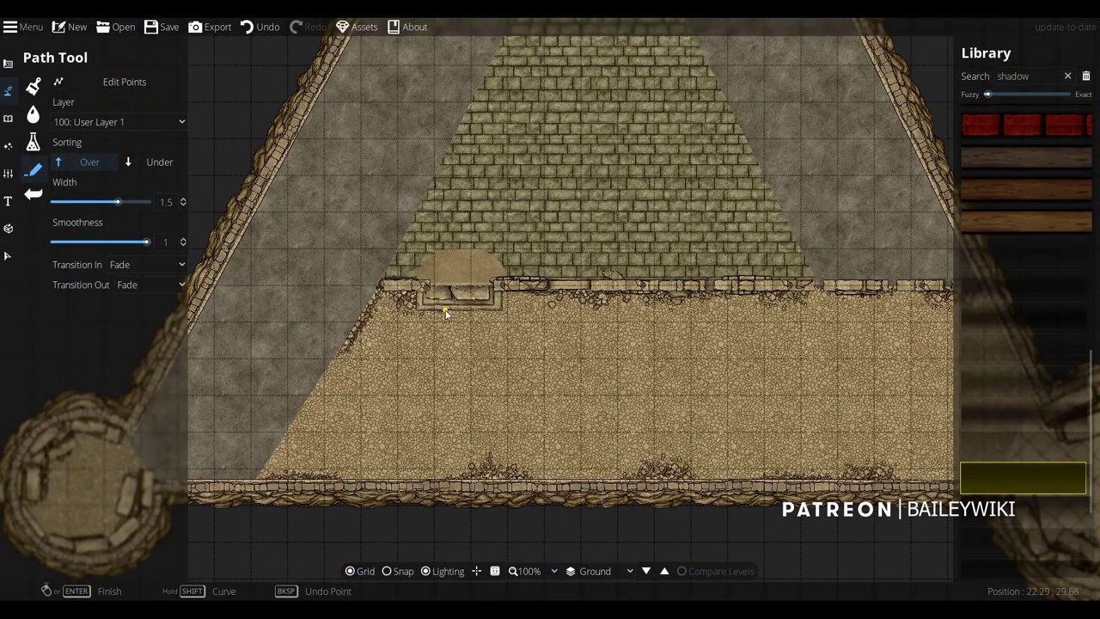
pyautogui.scroll(1, 446, 312)
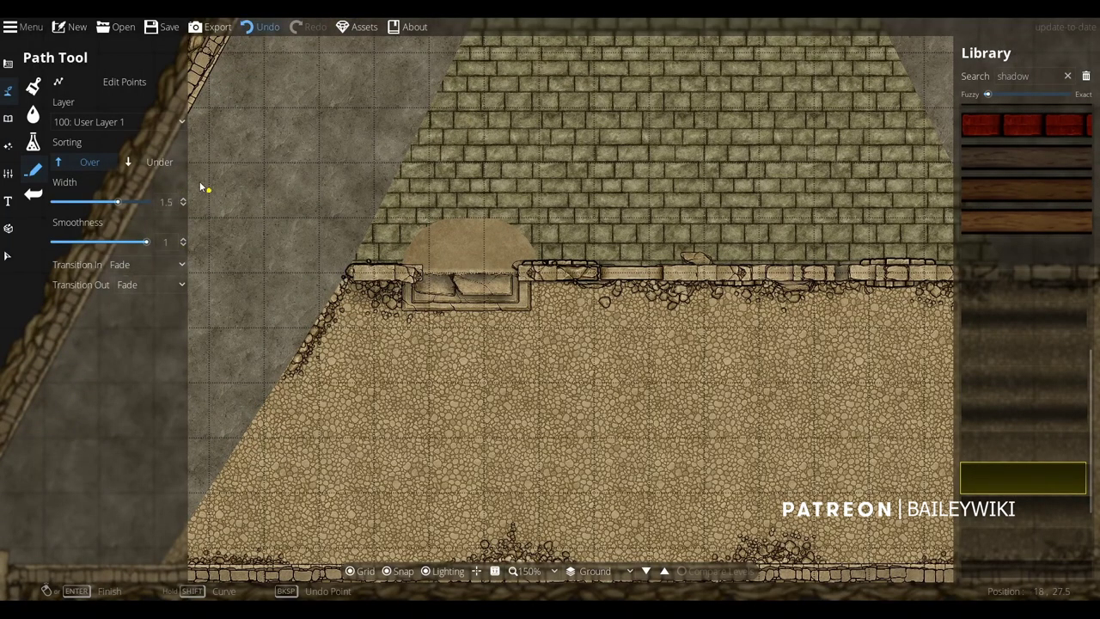
# Try the shadow path at the broken wall on higher layers, including 300: User Layer 3
pyautogui.click(116, 122)
pyautogui.click(138, 290)
pyautogui.hotkey('ctrl', 'z')
pyautogui.click(137, 125)
pyautogui.click(99, 266)
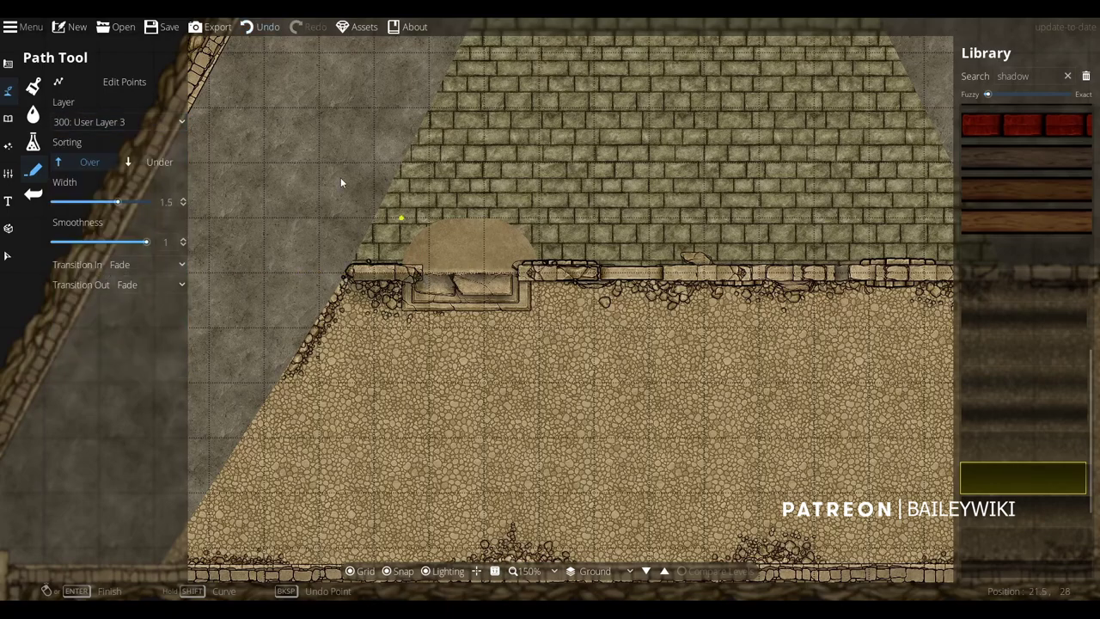
# Set the path layer to 200: User Layer 2 and draw 1.5-wide shadows beneath the broken wall's segments
pyautogui.click(116, 122)
pyautogui.click(116, 253)
pyautogui.hotkey('ctrl', 'z')
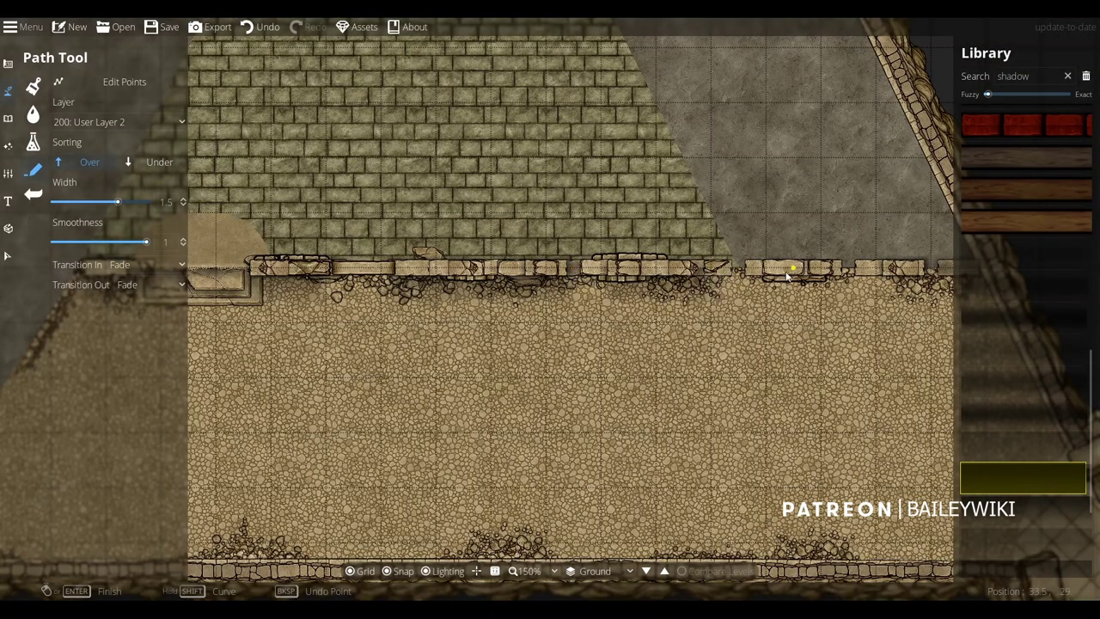
pyautogui.moveTo(845, 275); pyautogui.dragTo(711, 298)
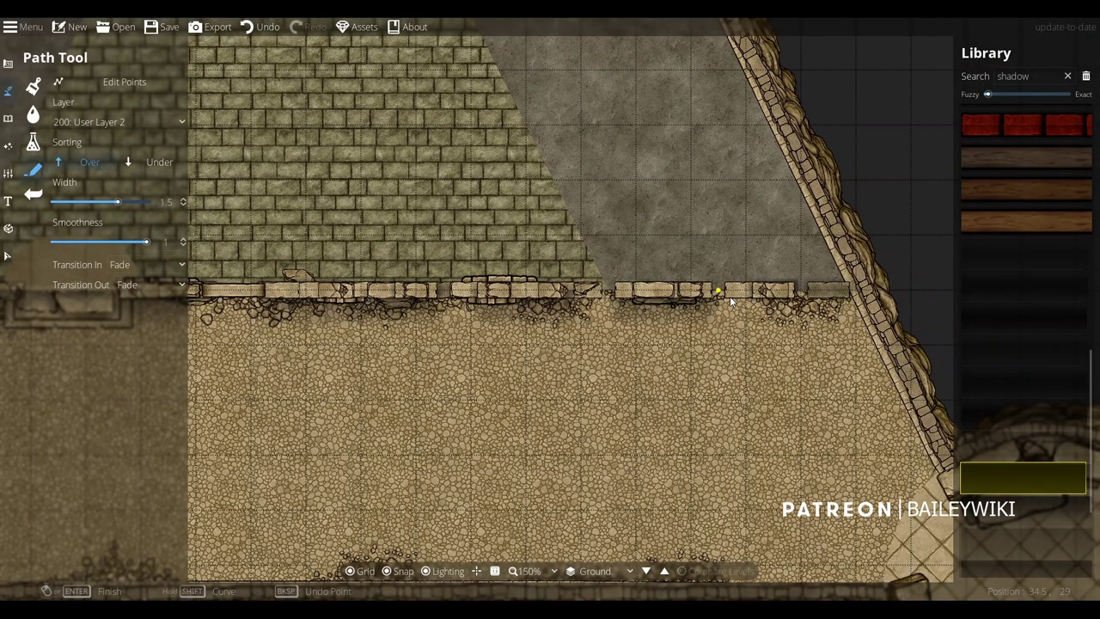
pyautogui.scroll(-2, 472, 368)
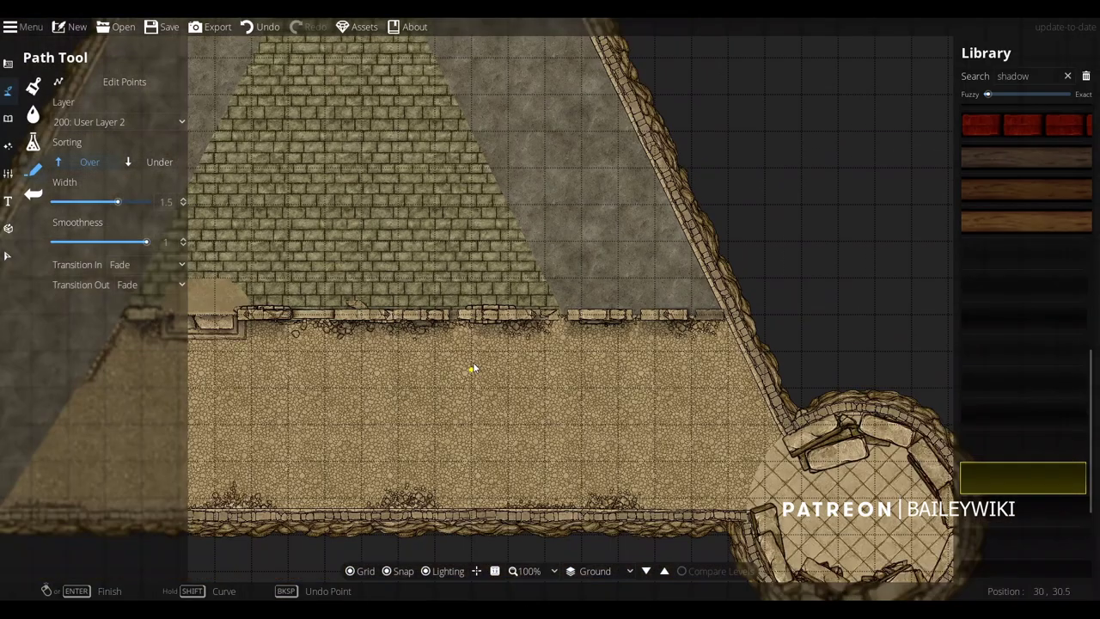
pyautogui.moveTo(361, 353); pyautogui.dragTo(477, 371)
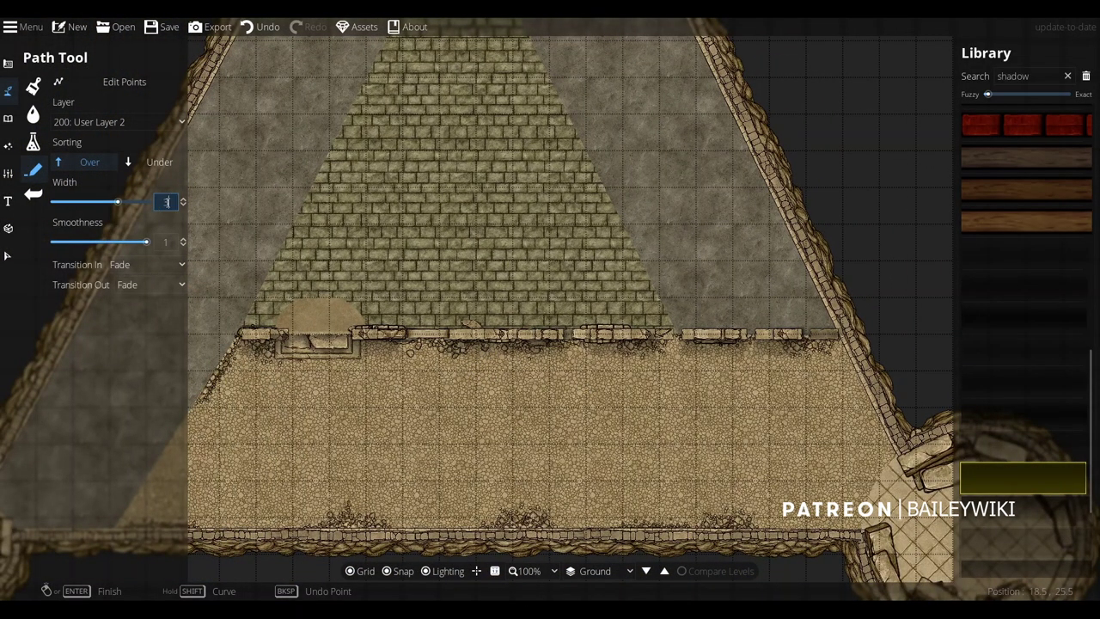
# Set the path width to 3 and draw deeper shadows south of each broken wall segment, from the steps to the eastern end
pyautogui.scroll(2, 243, 392)
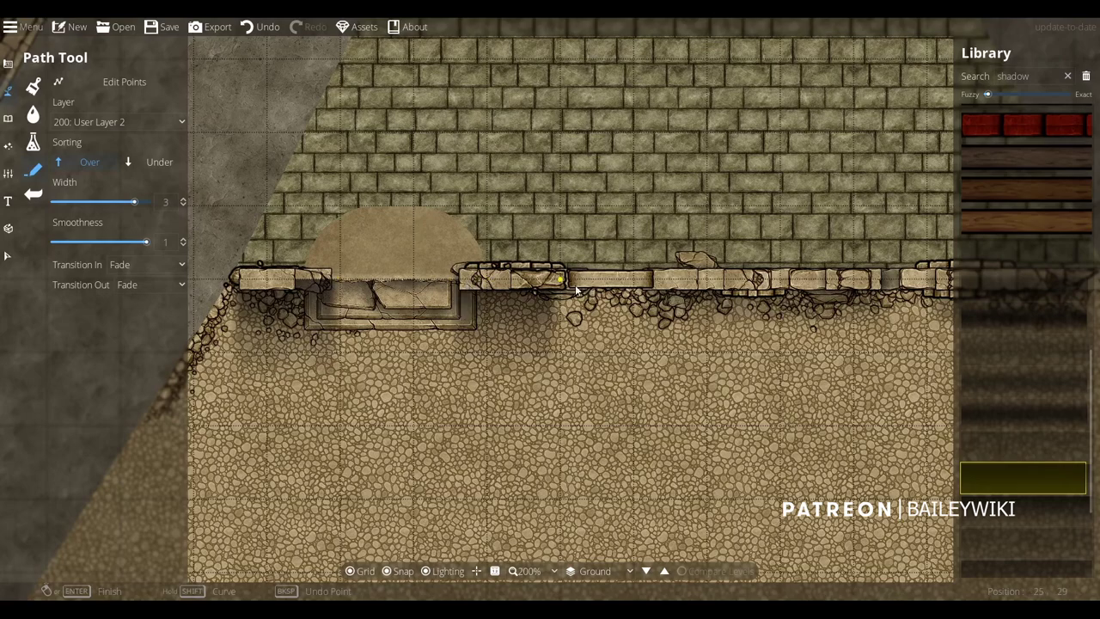
pyautogui.moveTo(704, 294); pyautogui.dragTo(485, 294)
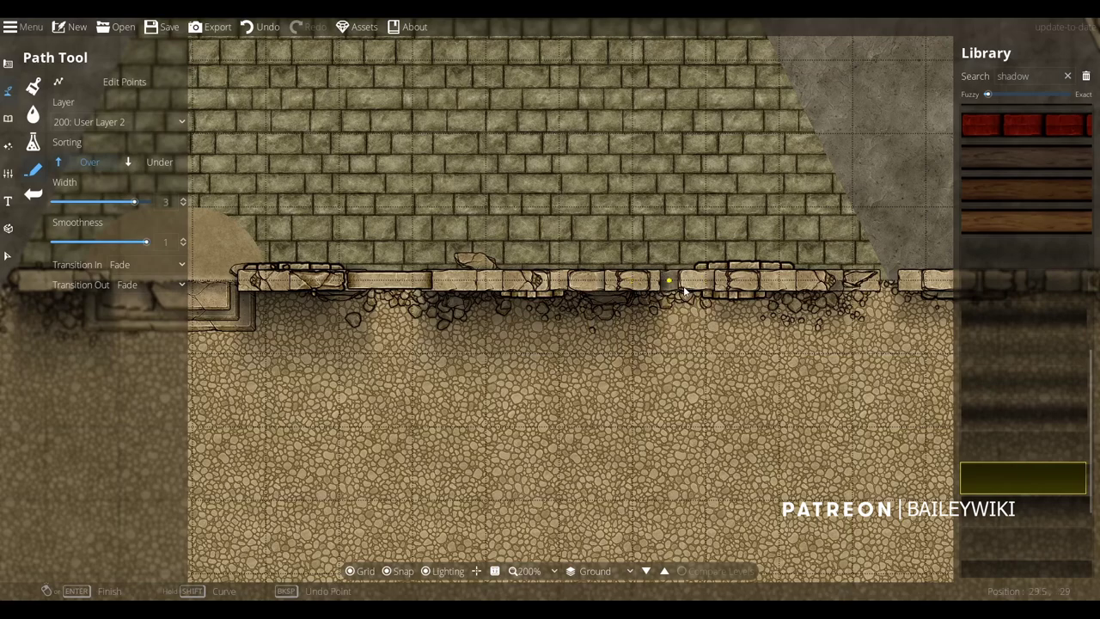
pyautogui.moveTo(773, 294); pyautogui.dragTo(648, 301)
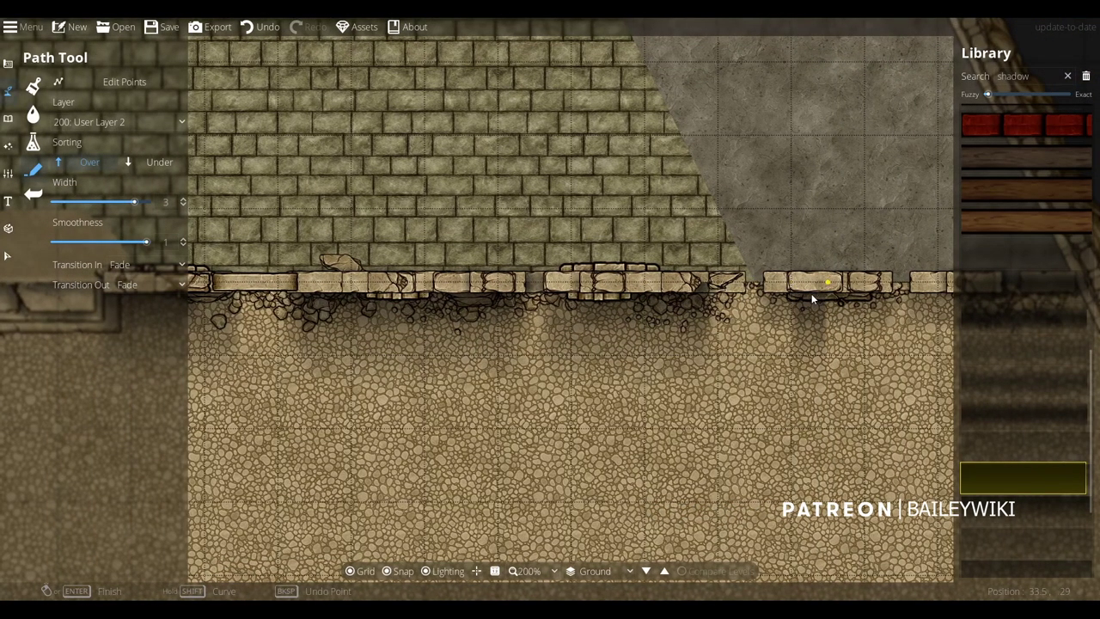
pyautogui.moveTo(801, 294); pyautogui.dragTo(754, 295)
pyautogui.moveTo(870, 295); pyautogui.dragTo(621, 300)
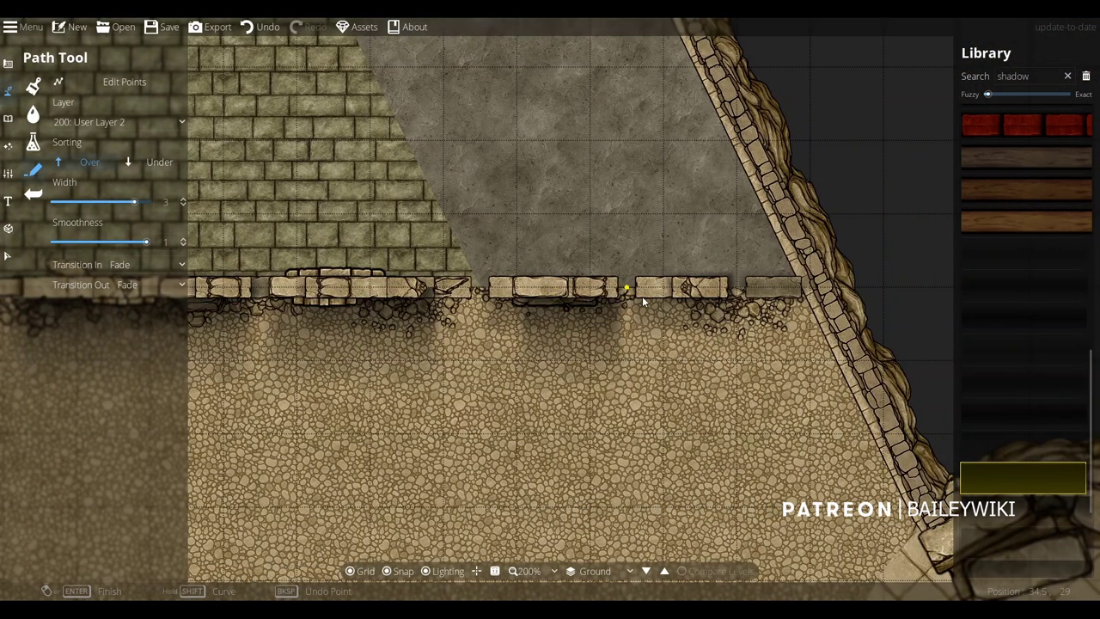
pyautogui.scroll(-4, 430, 396)
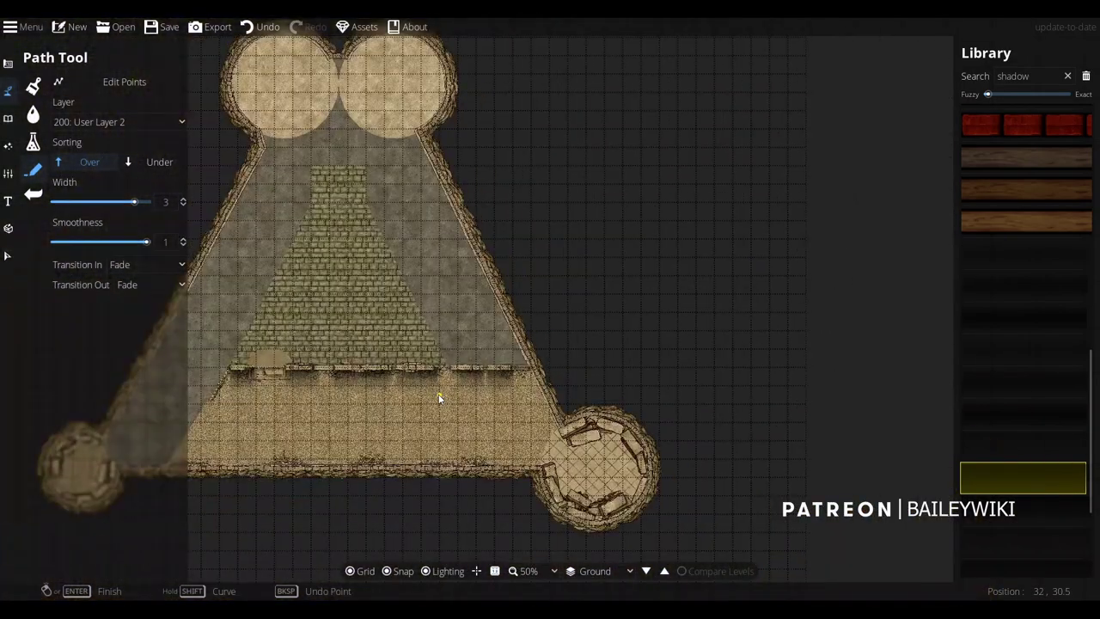
# Draw a shadow path of width 1 along the whole broken wall on layer 100: User Layer 1
pyautogui.scroll(2, 467, 401)
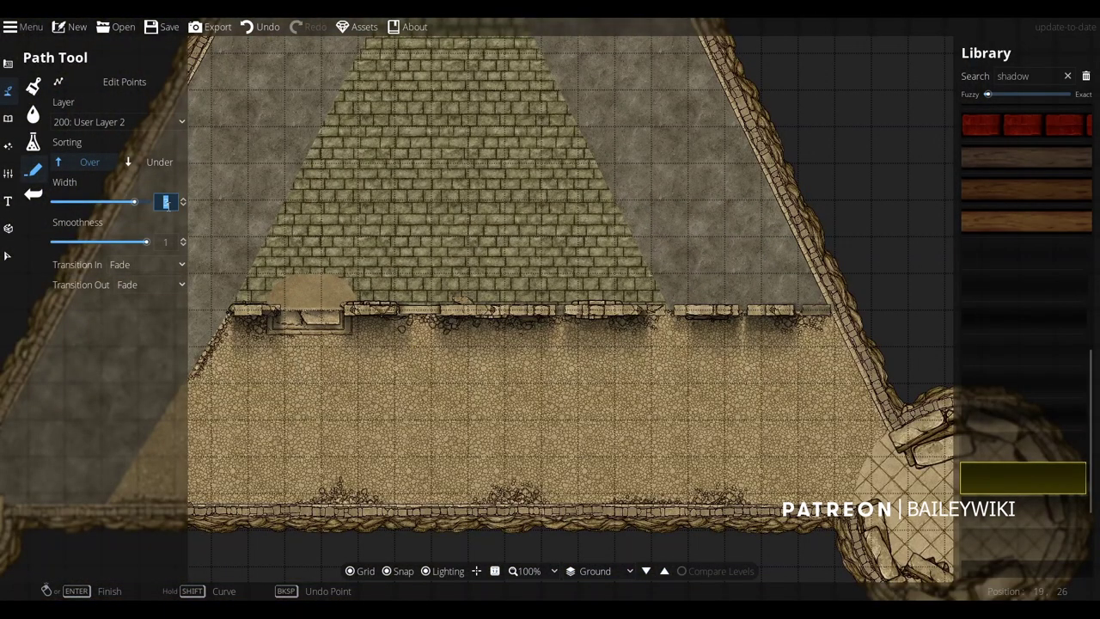
pyautogui.scroll(2, 825, 317)
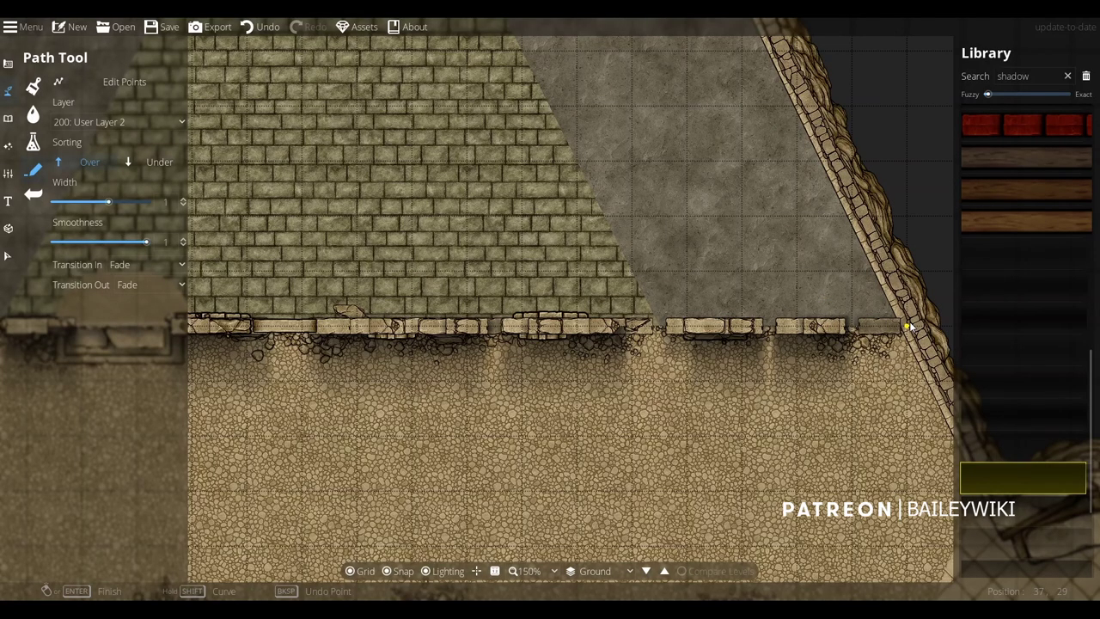
pyautogui.click(894, 326)
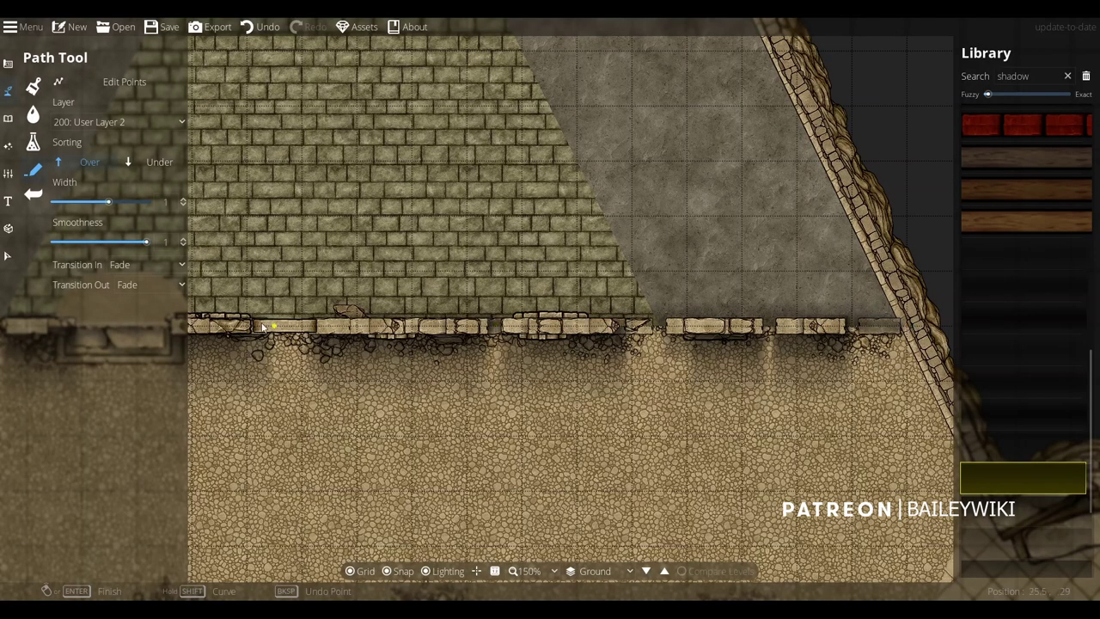
pyautogui.hotkey('ctrl', 'z')
pyautogui.click(118, 122)
pyautogui.click(97, 240)
pyautogui.moveTo(332, 319); pyautogui.dragTo(628, 321)
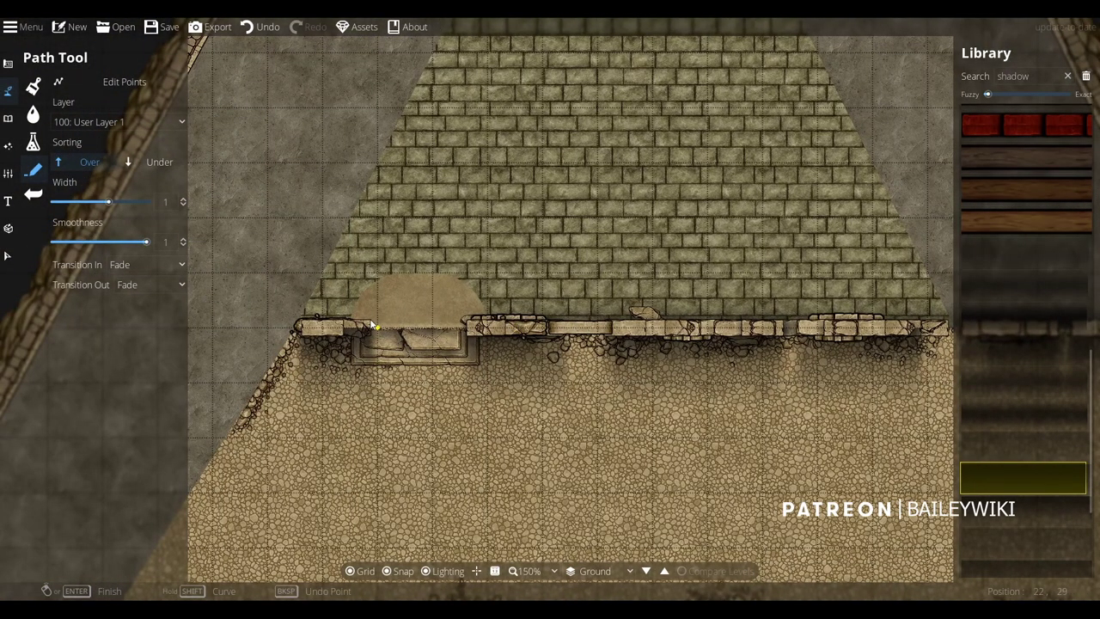
# Examine the shadows along the broken wall and the floor area toward the eastern tower
pyautogui.scroll(-3, 497, 395)
pyautogui.scroll(4, 469, 359)
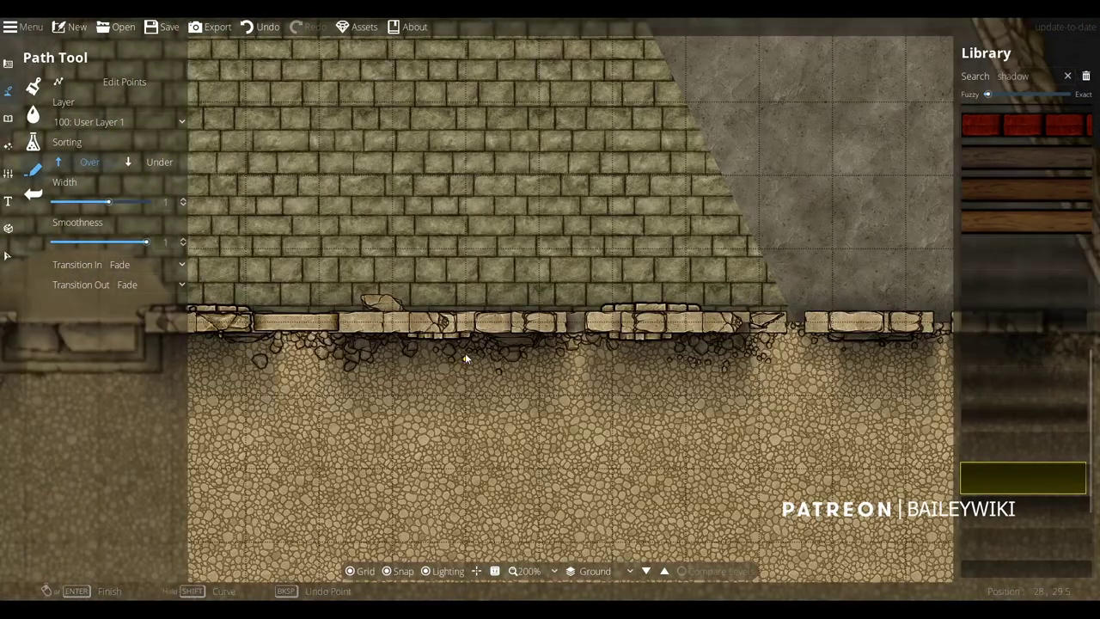
pyautogui.scroll(1, 427, 365)
pyautogui.moveTo(348, 364); pyautogui.dragTo(590, 405)
pyautogui.scroll(-2, 591, 405)
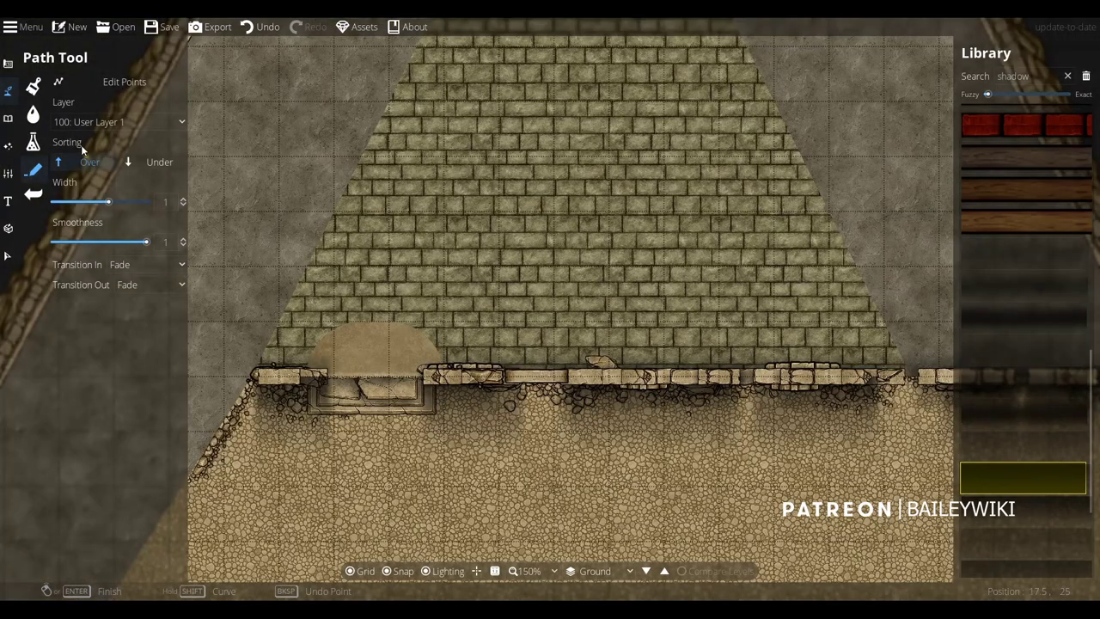
pyautogui.scroll(5, 870, 415)
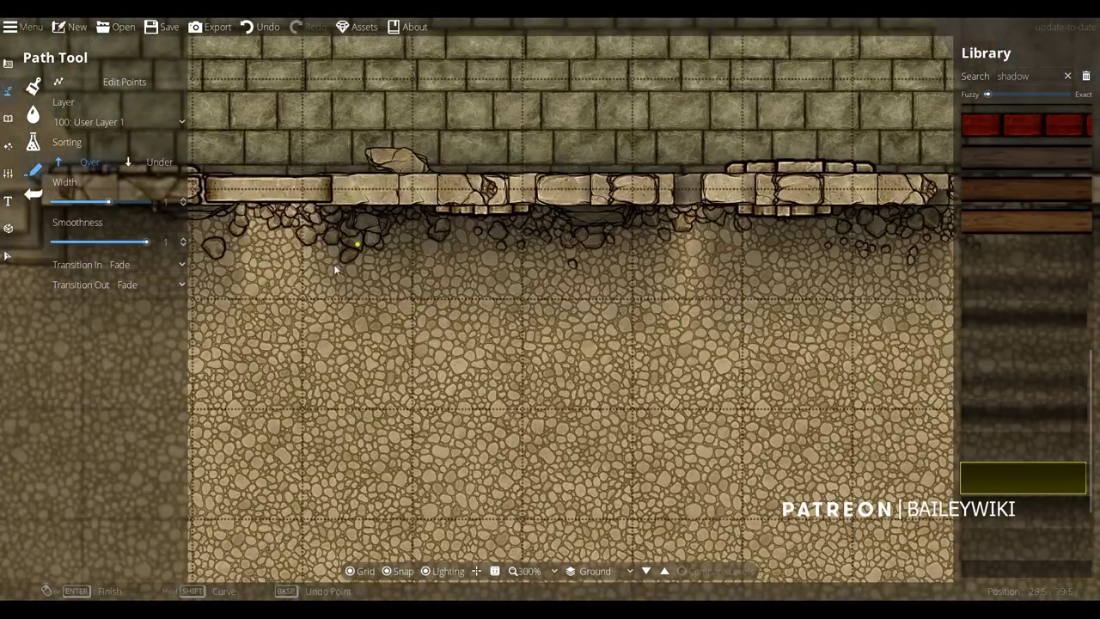
pyautogui.scroll(-3, 740, 475)
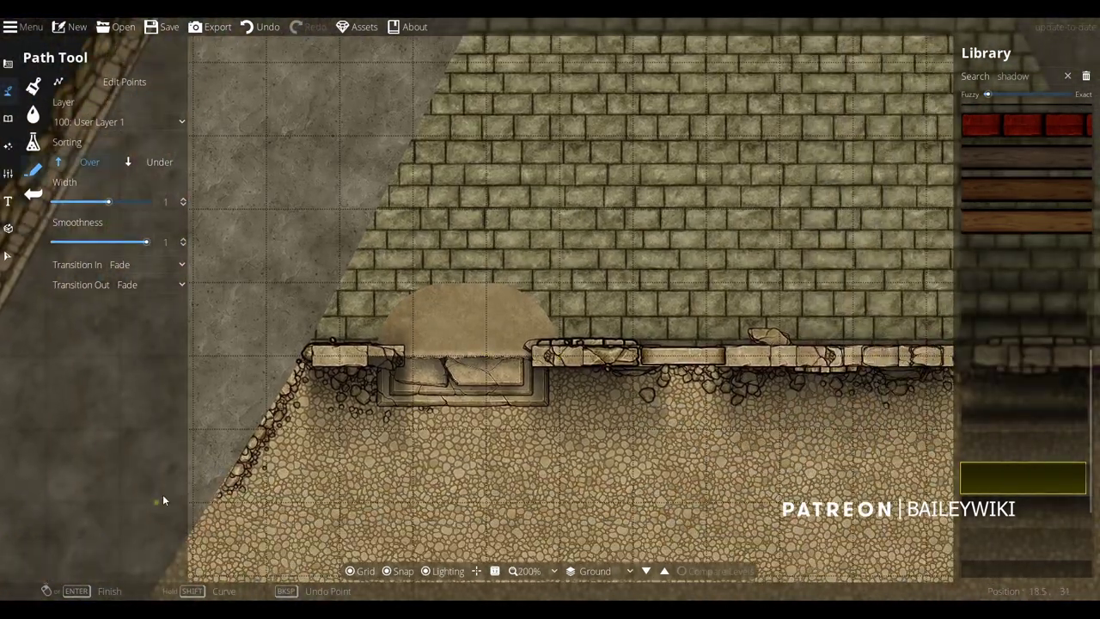
pyautogui.scroll(-2, 611, 288)
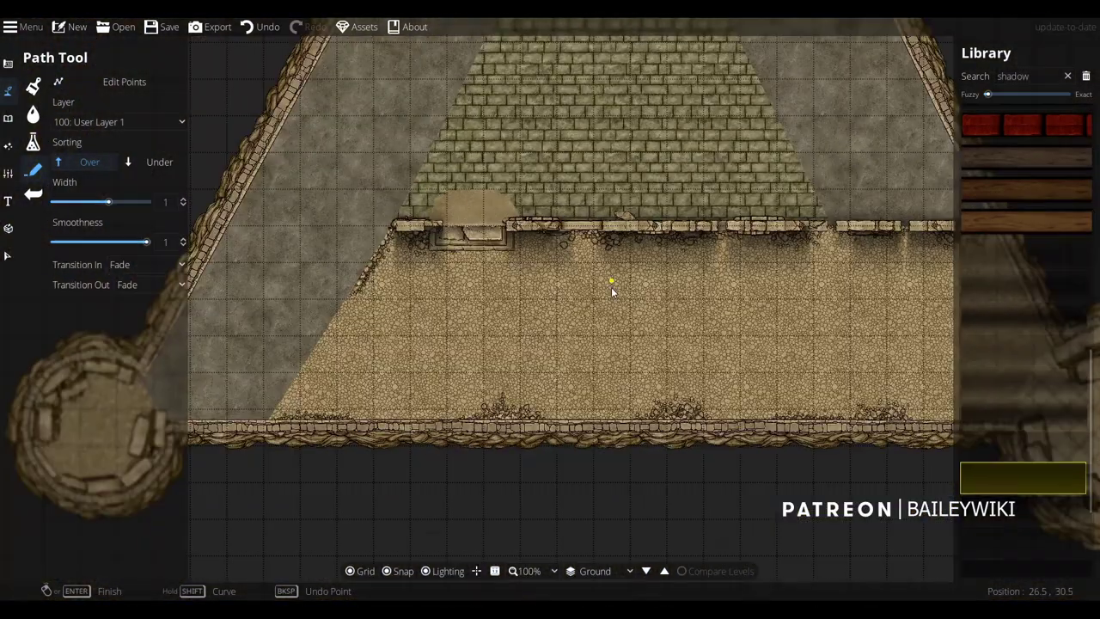
pyautogui.moveTo(644, 357); pyautogui.dragTo(498, 384)
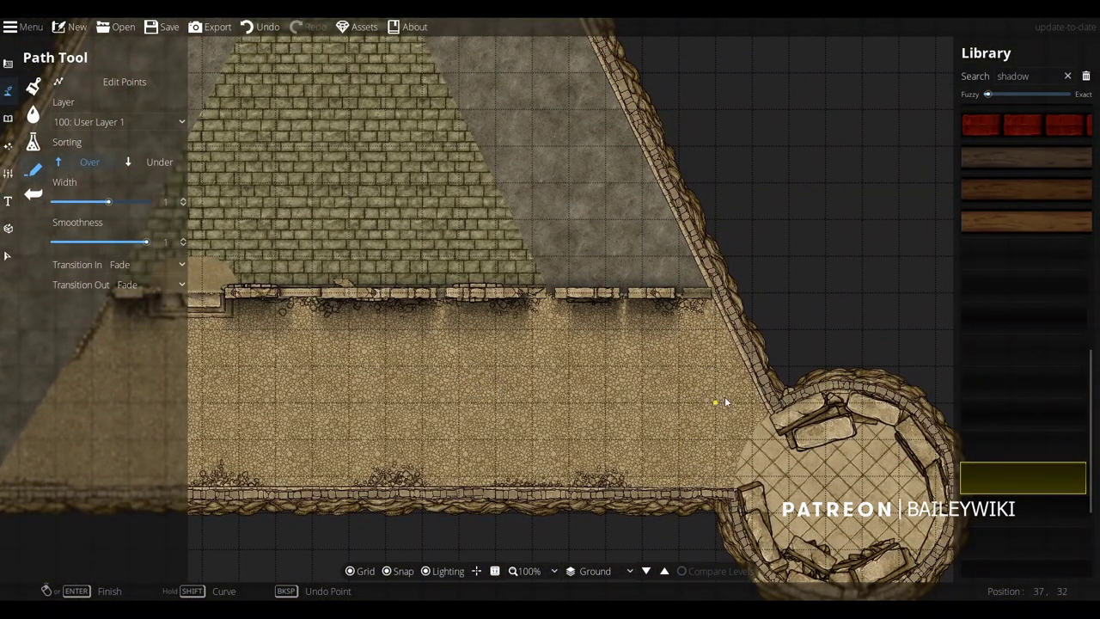
pyautogui.scroll(3, 734, 404)
pyautogui.scroll(-4, 734, 402)
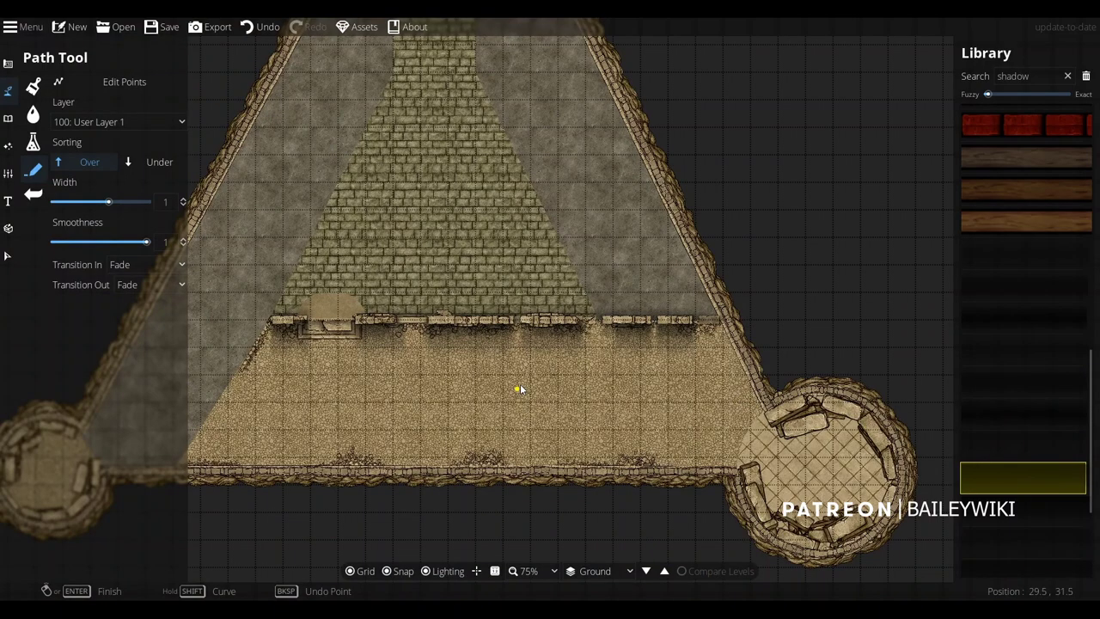
# Start a free-form pattern shape on layer 100: User Layer 1 with the light sandstone tile pattern
pyautogui.click(7, 64)
pyautogui.click(81, 195)
pyautogui.moveTo(183, 467); pyautogui.dragTo(182, 279)
# Try to outline a sandstone tile floor patch beside the eastern tower's entrance
pyautogui.scroll(4, 707, 485)
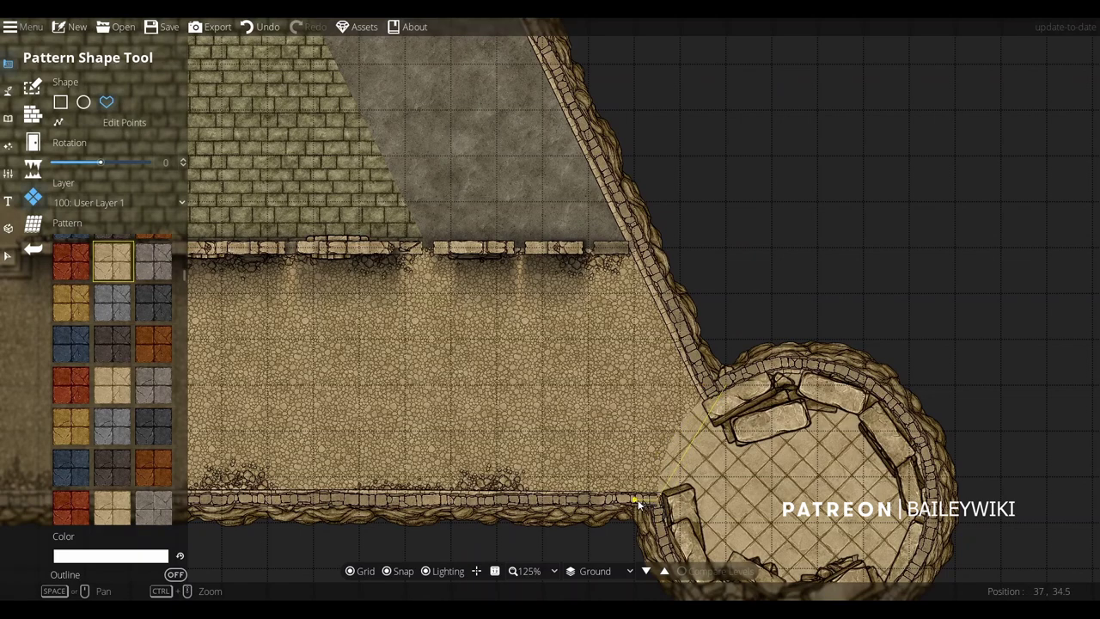
pyautogui.scroll(-4, 587, 348)
pyautogui.scroll(1, 587, 349)
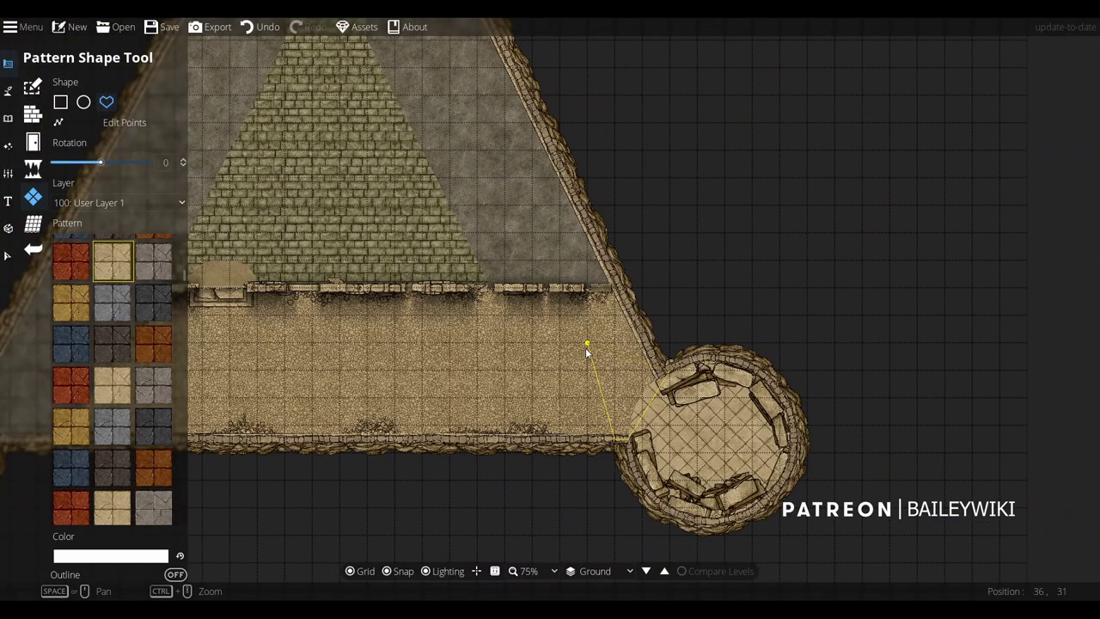
pyautogui.hotkey('ctrl', 'z')
# Draw a sandstone brick floor patch between the broken wall's eastern end and the slanted eastern wall
pyautogui.moveTo(185, 270); pyautogui.dragTo(183, 316)
pyautogui.scroll(-2, 181, 311)
pyautogui.scroll(-5, 181, 327)
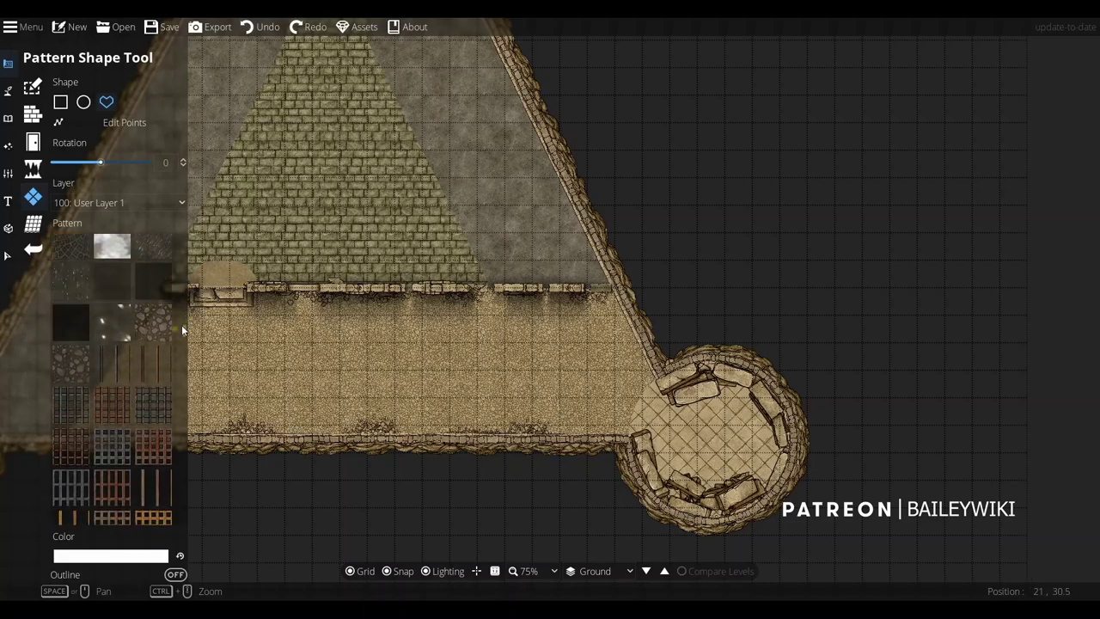
pyautogui.scroll(7, 179, 357)
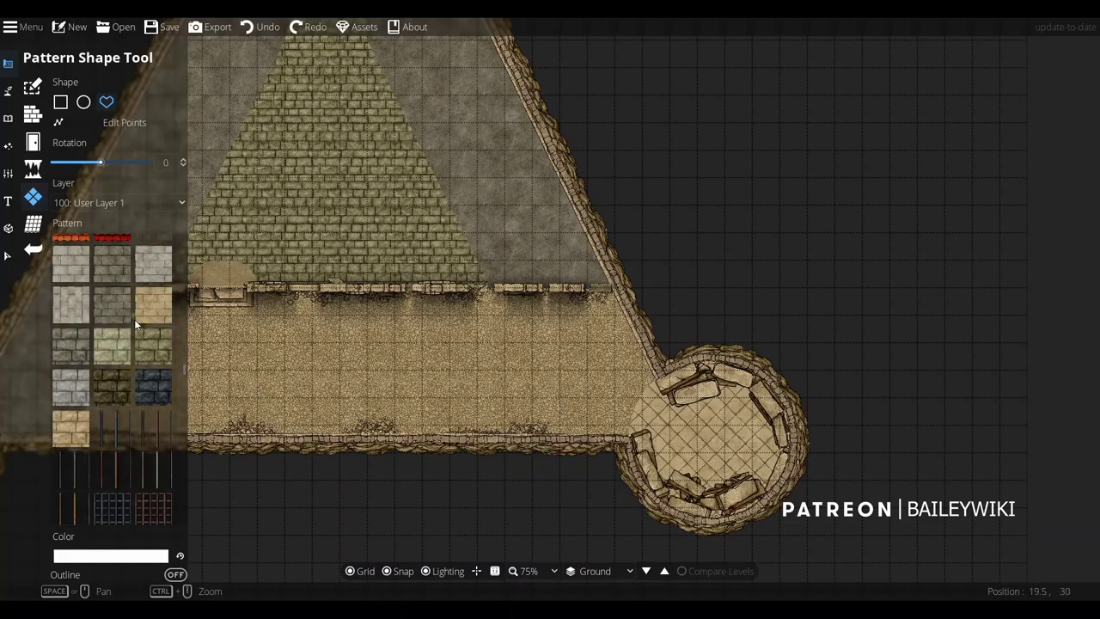
pyautogui.scroll(3, 653, 382)
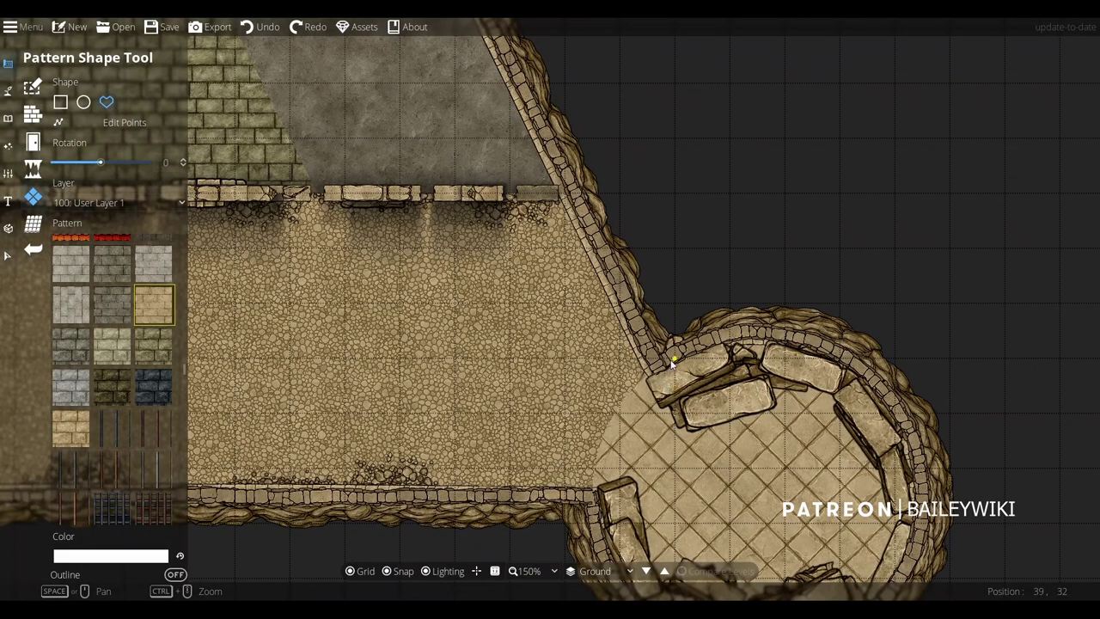
pyautogui.click(669, 361)
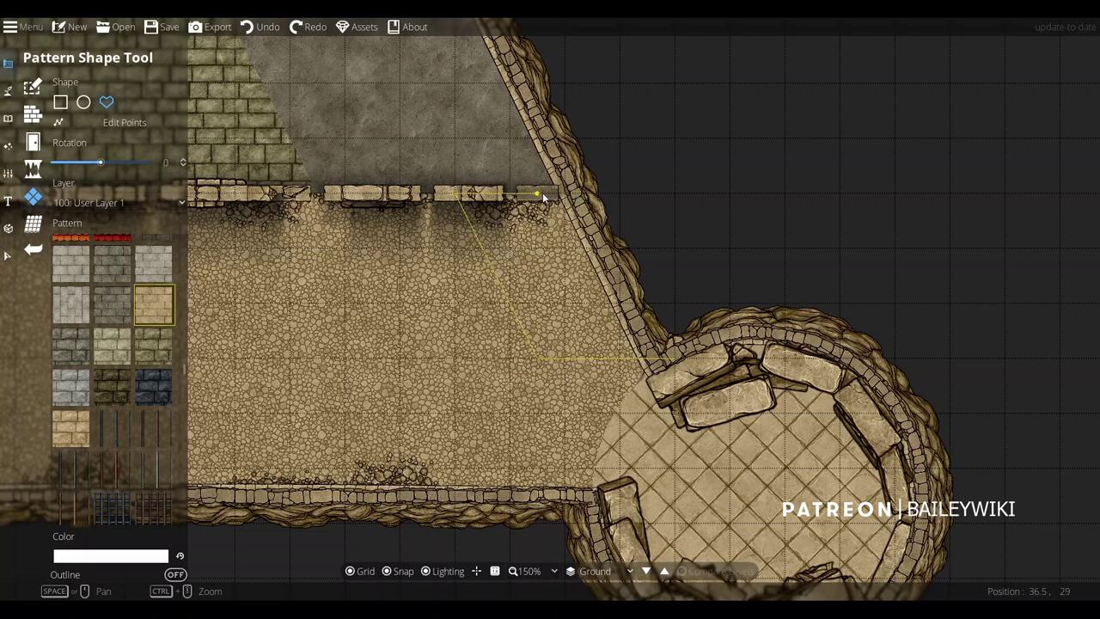
pyautogui.click(654, 355)
# Ready the plain rectangular sandstone brick object on layer 700: Above Walls, rotated to 90 degrees and scaled to 1.3
pyautogui.scroll(-4, 583, 349)
pyautogui.scroll(3, 593, 387)
pyautogui.scroll(-1, 609, 425)
pyautogui.scroll(2, 609, 425)
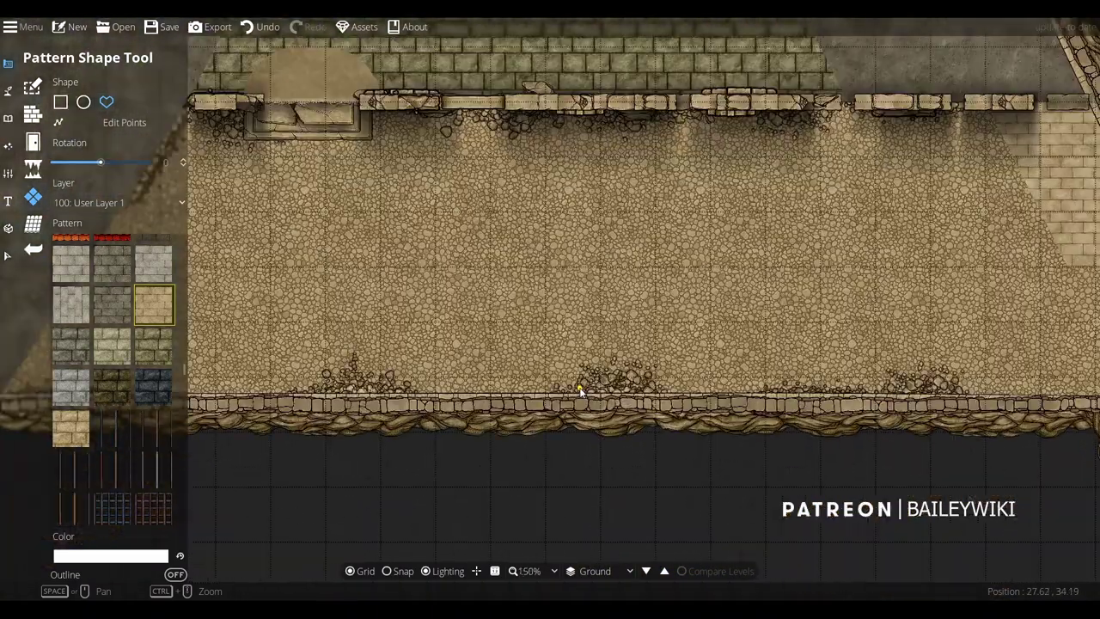
pyautogui.scroll(-1, 602, 393)
pyautogui.scroll(2, 523, 375)
pyautogui.click(9, 117)
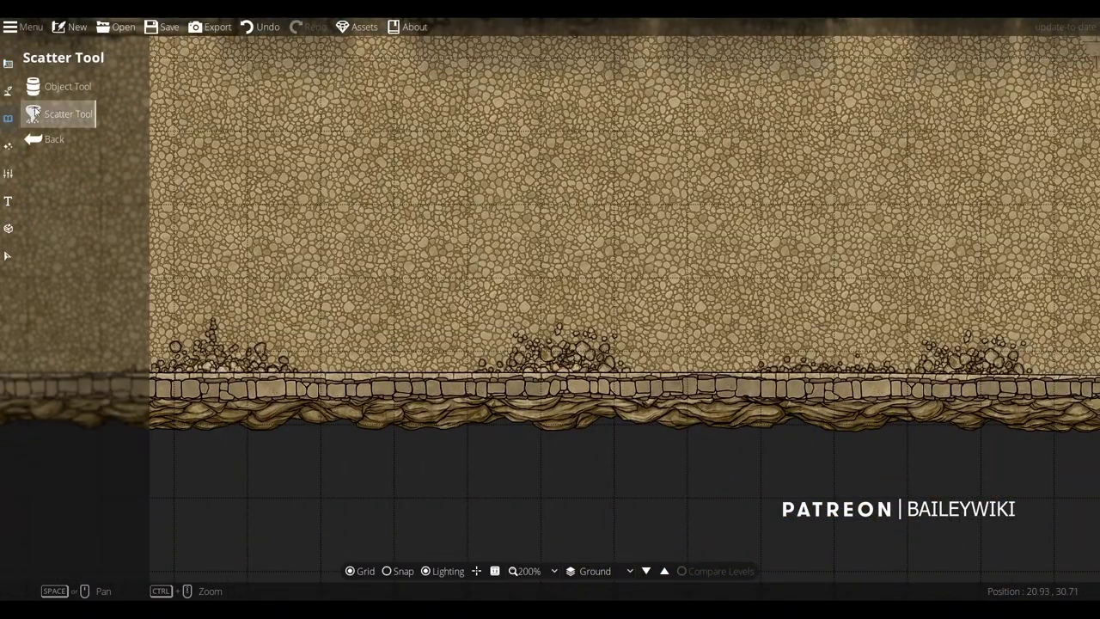
pyautogui.click(80, 92)
pyautogui.click(1027, 77)
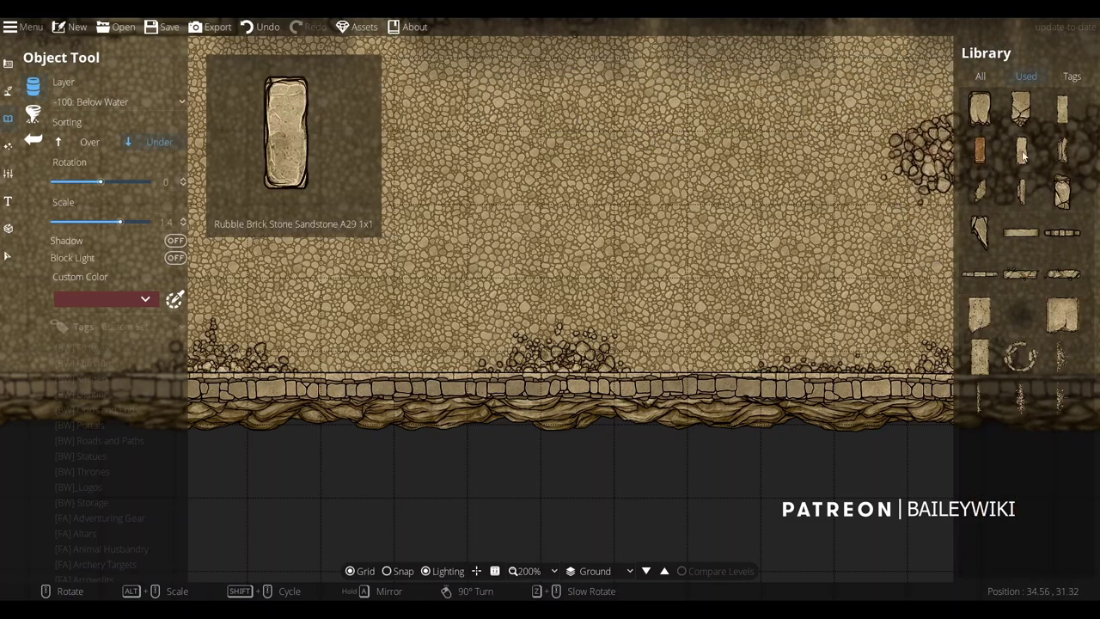
pyautogui.click(1062, 109)
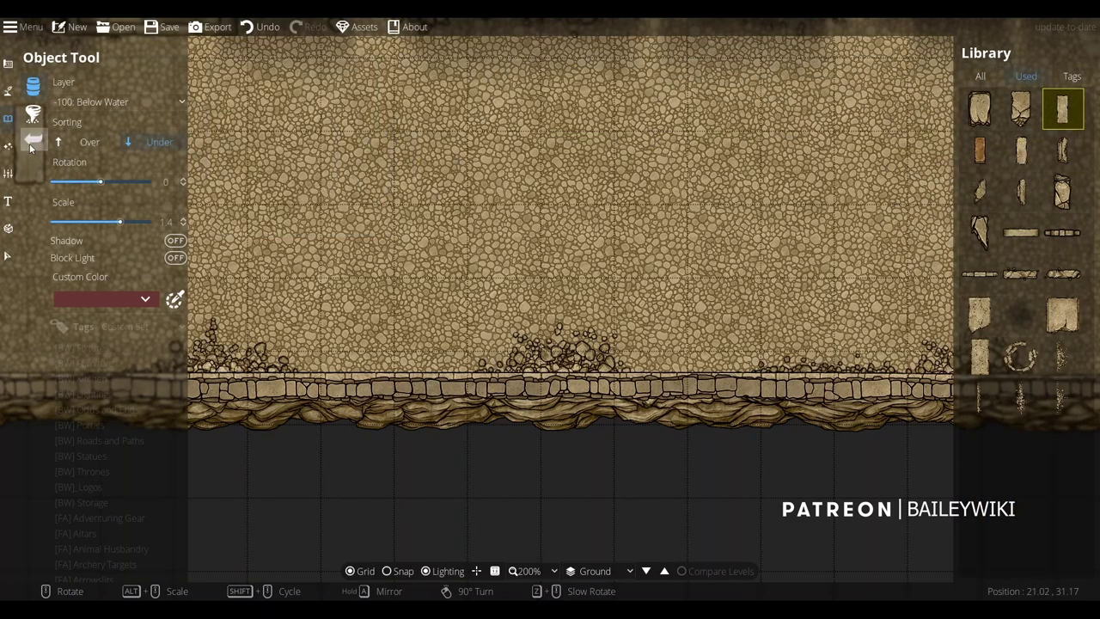
pyautogui.click(76, 101)
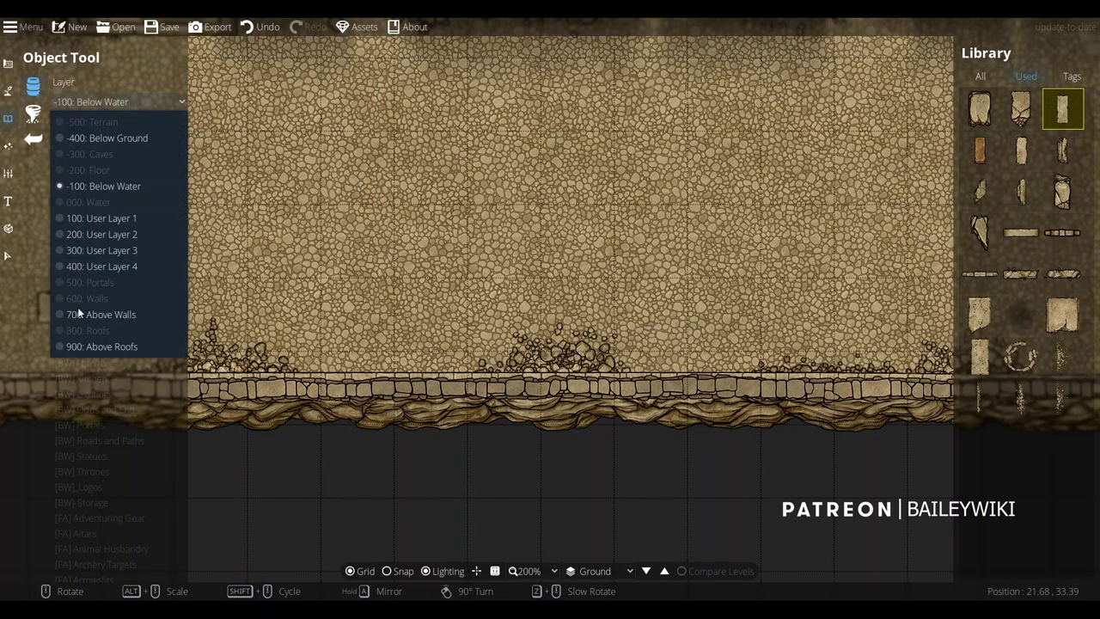
pyautogui.click(101, 315)
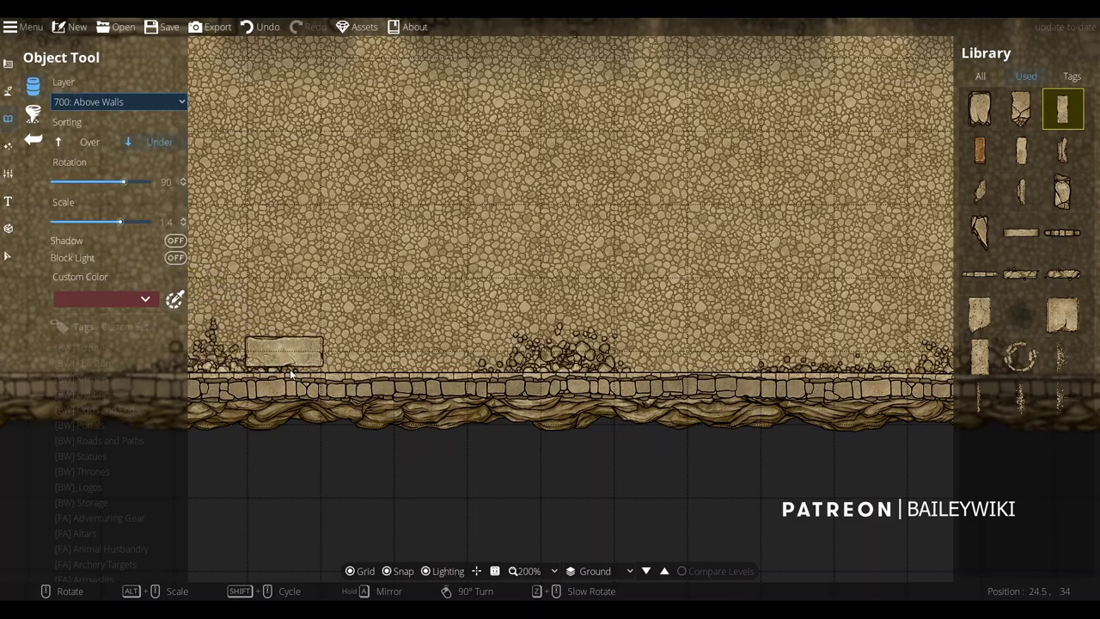
pyautogui.keyDown('alt'); pyautogui.scroll(-1, 439, 385); pyautogui.keyUp('alt')
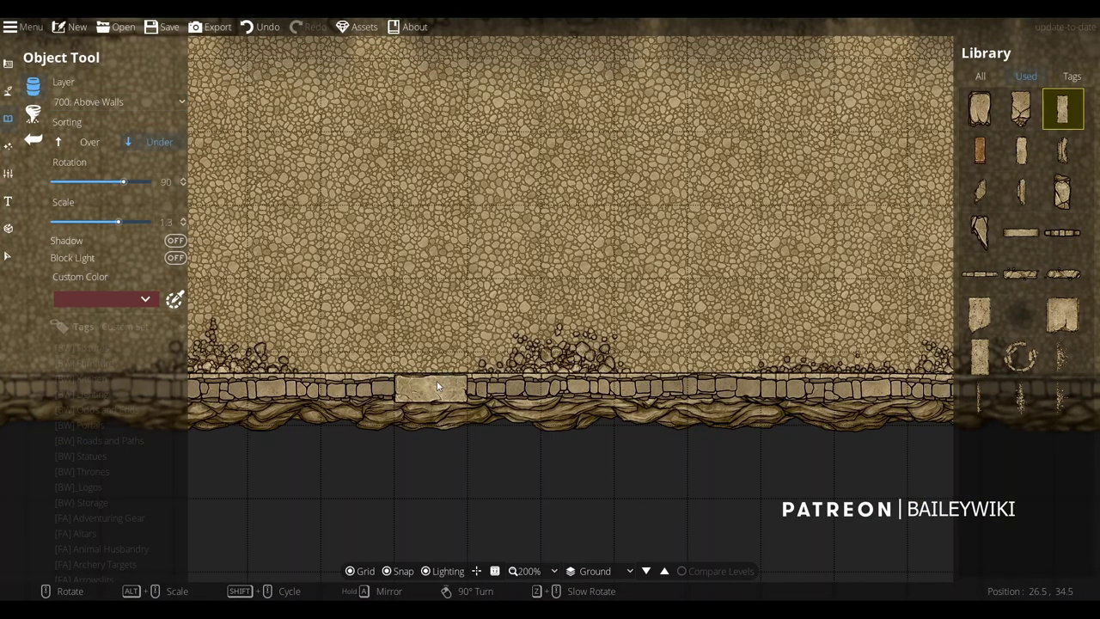
# Place a row of horizontal sandstone bricks on top of the middle stretch of the southern wall
pyautogui.click(562, 383)
pyautogui.click(397, 384)
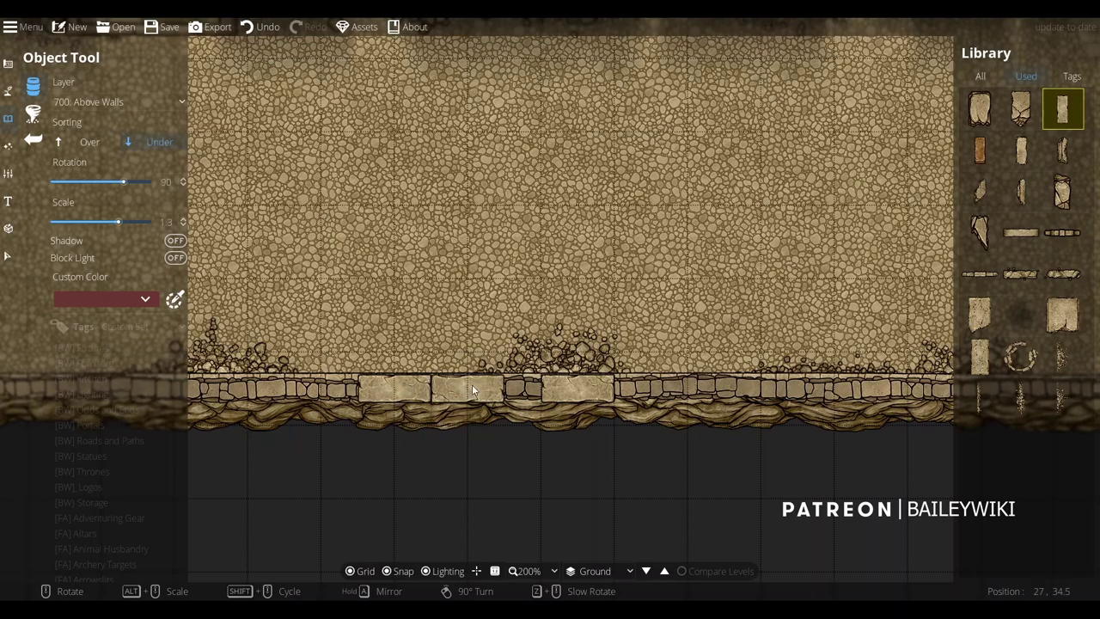
pyautogui.click(473, 385)
pyautogui.click(694, 387)
pyautogui.keyDown('ctrl'); pyautogui.scroll(-3, 287, 390); pyautogui.keyUp('ctrl')
pyautogui.keyDown('ctrl'); pyautogui.scroll(2, 287, 390); pyautogui.keyUp('ctrl')
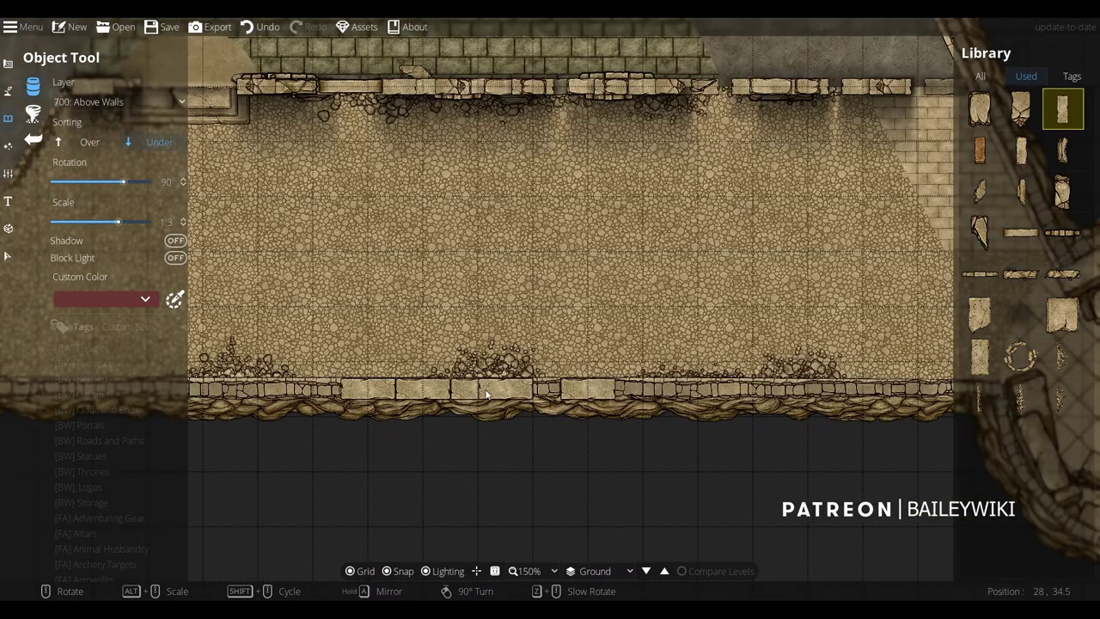
# Add Rubble Brick Stone Sandstone A29 pieces to the southern wall's brick row with sorting set to Over
pyautogui.click(1022, 150)
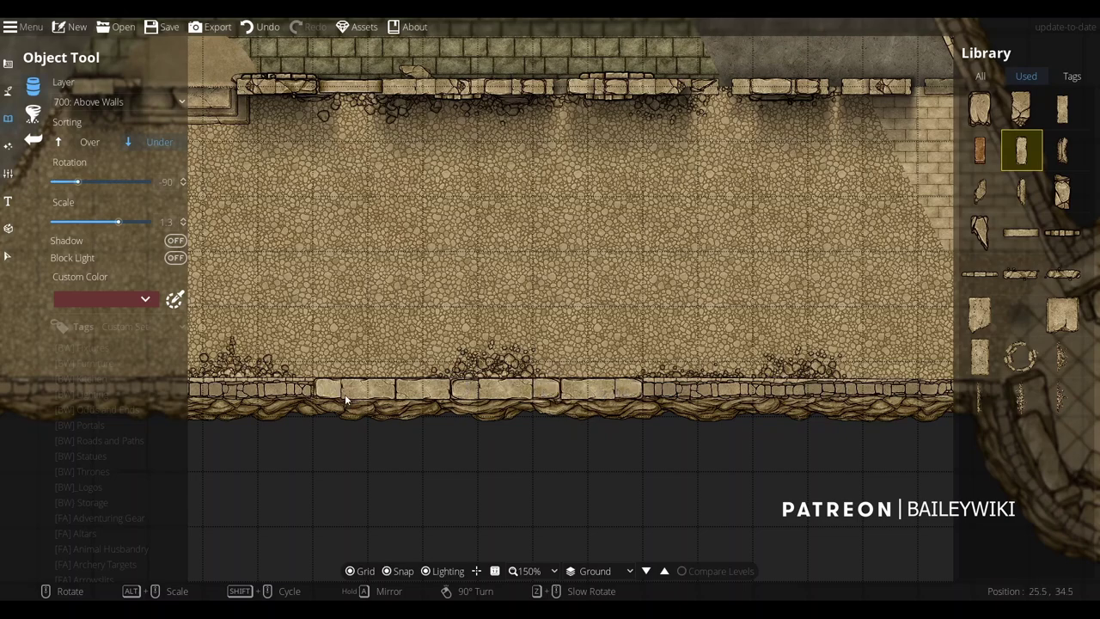
pyautogui.click(86, 142)
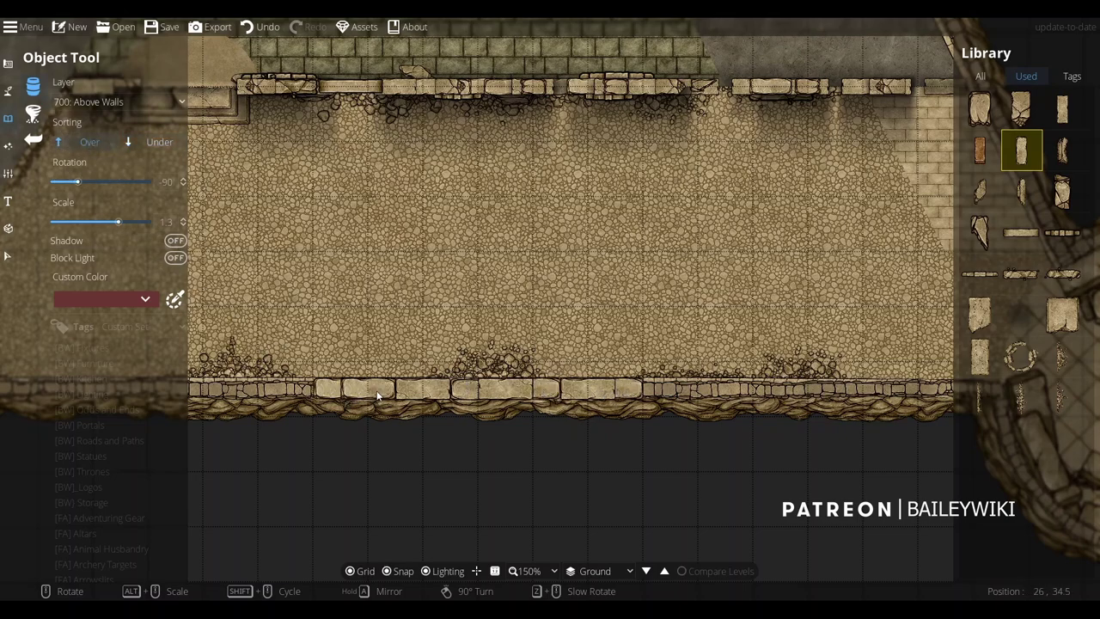
pyautogui.click(395, 394)
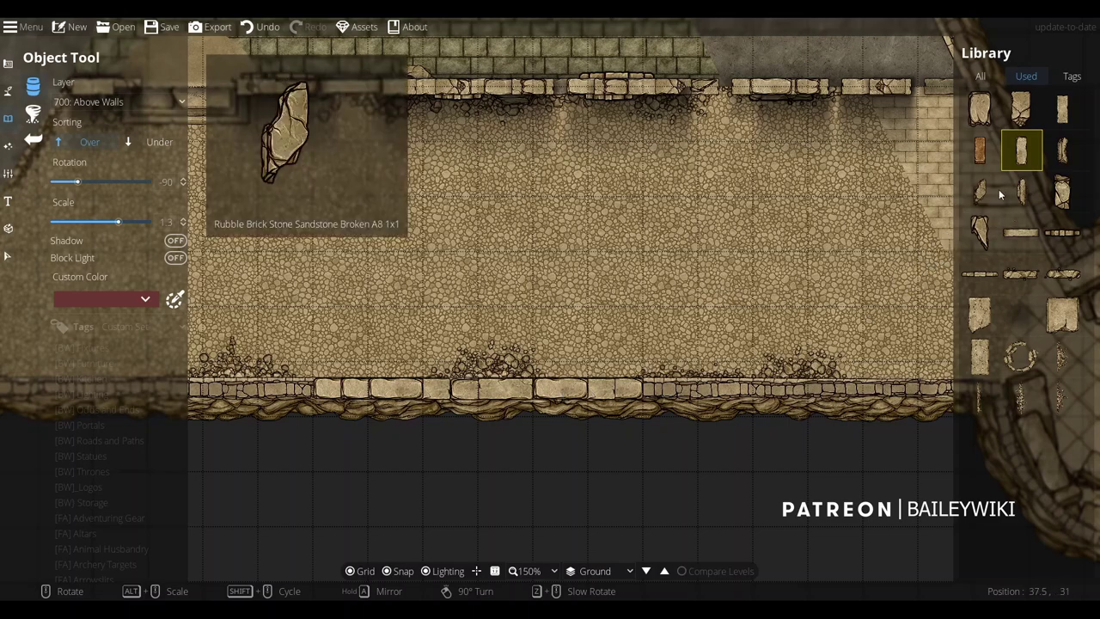
# Place a broken A48 sandstone near the brick row's western end and a broken A47 stone near its eastern end
pyautogui.click(1022, 109)
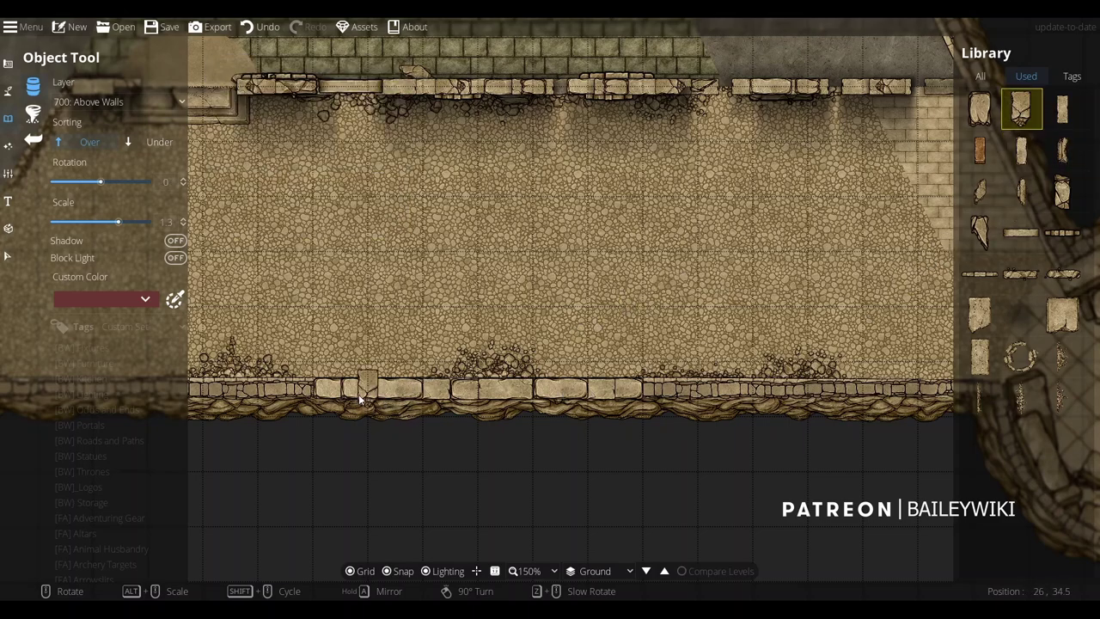
pyautogui.keyDown('shift'); pyautogui.scroll(1, 560, 394); pyautogui.keyUp('shift')
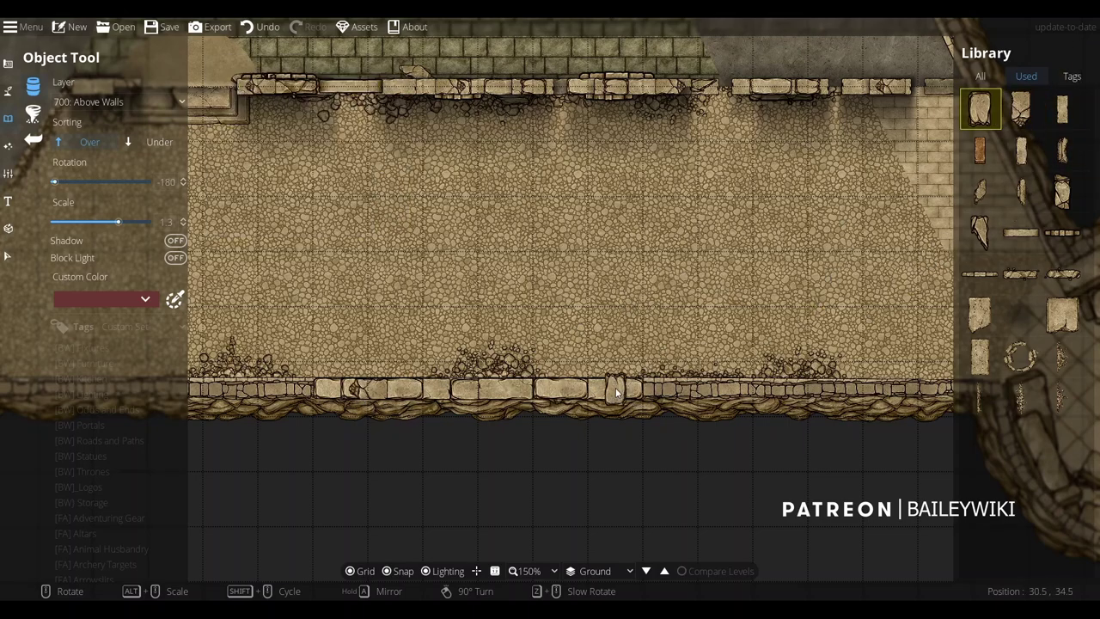
pyautogui.scroll(6, 602, 394)
# Vary the middle of the southern brick row by overlaying another plain brick and further A29 sandstone pieces
pyautogui.keyDown('shift'); pyautogui.scroll(-2, 582, 394); pyautogui.keyUp('shift')
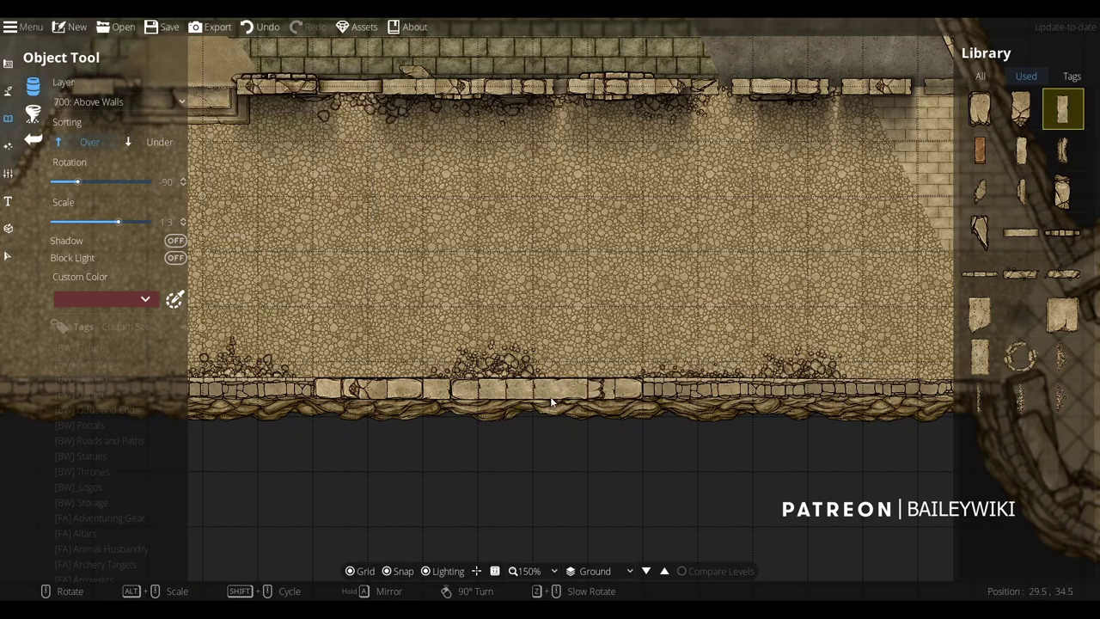
pyautogui.keyDown('shift'); pyautogui.scroll(-1, 455, 403); pyautogui.keyUp('shift')
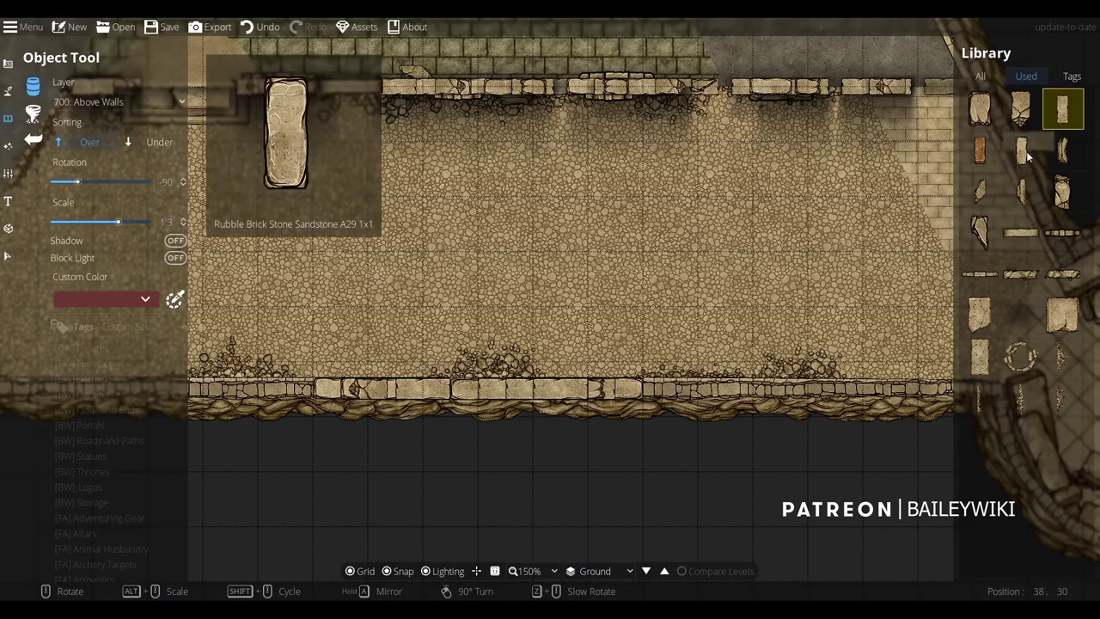
pyautogui.click(461, 392)
pyautogui.rightClick(528, 393)
pyautogui.rightClick(528, 393)
pyautogui.click(529, 395)
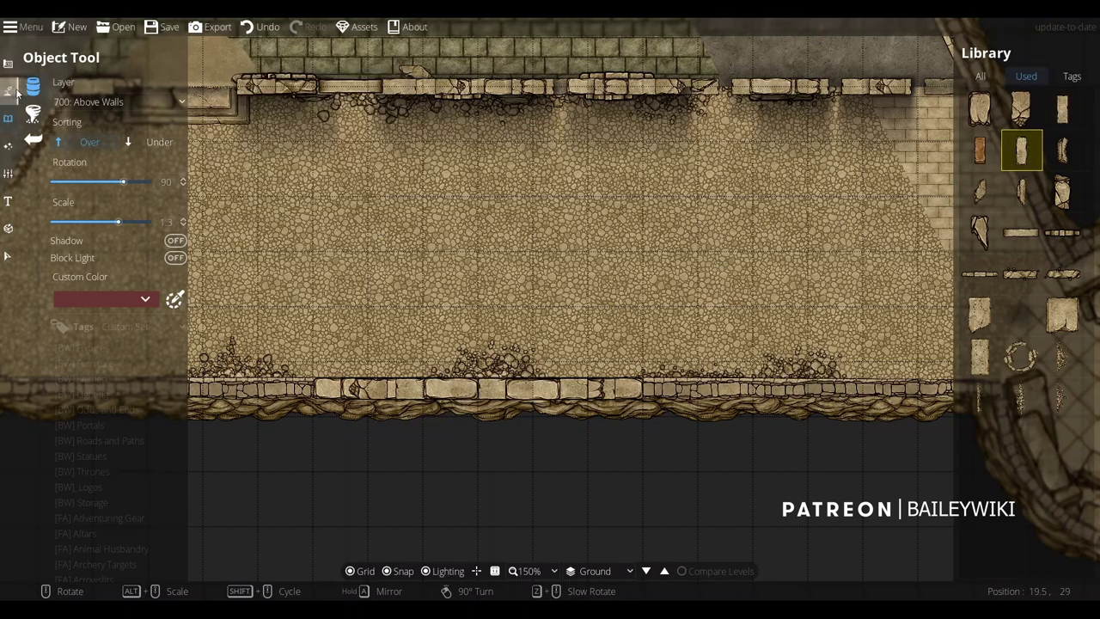
# Place shadow objects at 0.7 scale over several joints of the southern wall's brick row
pyautogui.click(72, 172)
pyautogui.click(9, 64)
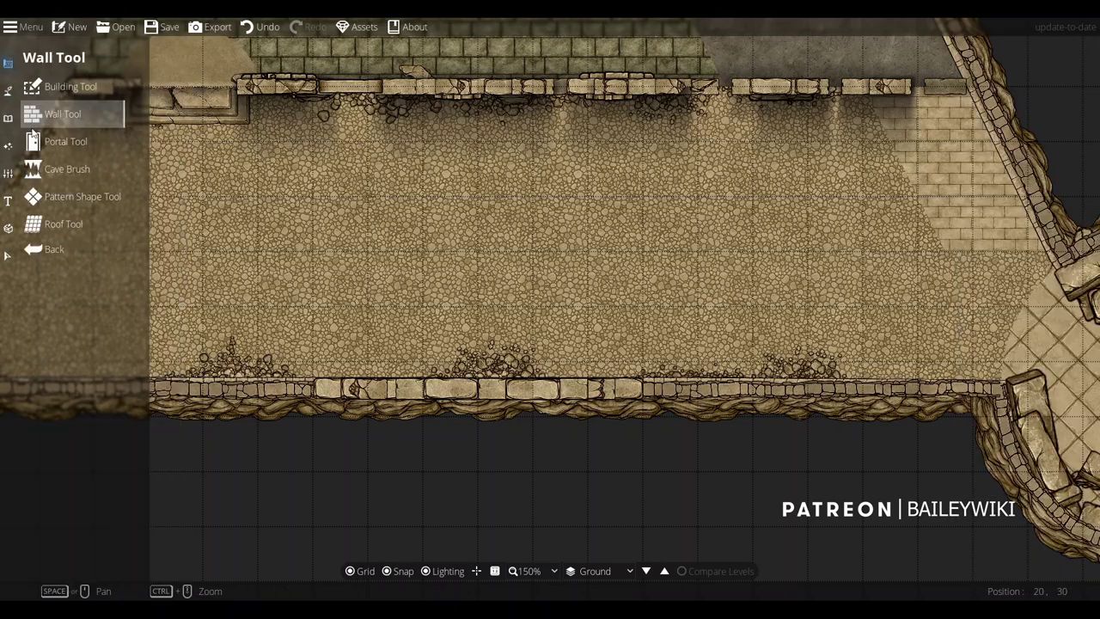
pyautogui.click(8, 119)
pyautogui.click(54, 93)
pyautogui.click(1021, 314)
pyautogui.scroll(-1, 389, 390)
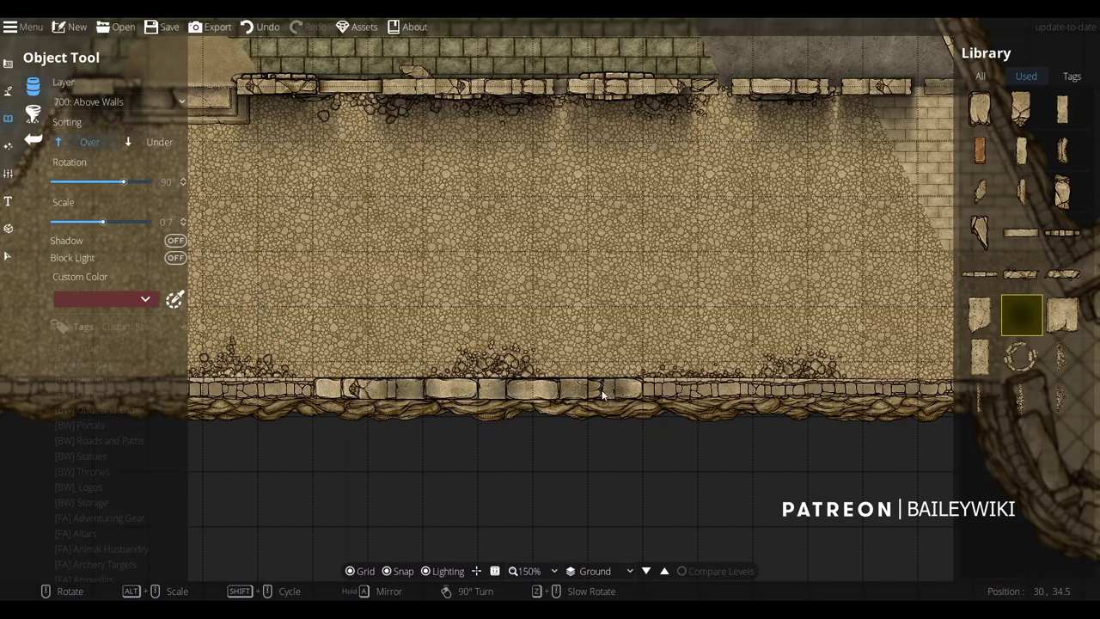
# Overlay a plain brick at 1.4 scale on the row's middle and a broken A48 sandstone over the shadow east of it
pyautogui.click(1063, 109)
pyautogui.scroll(7, 529, 391)
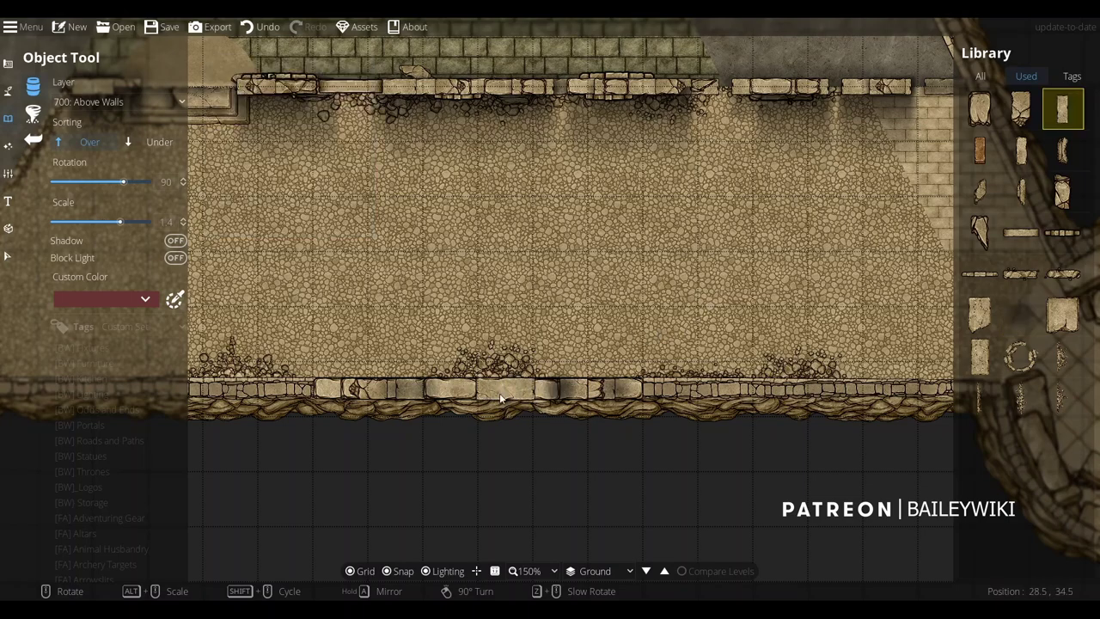
pyautogui.click(1020, 110)
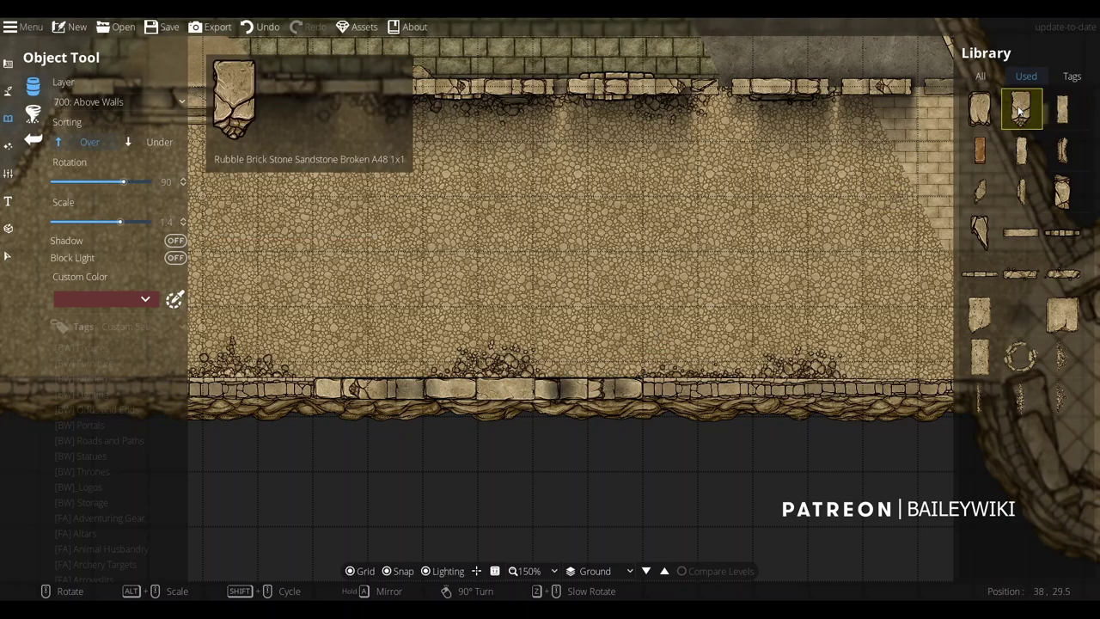
pyautogui.scroll(-12, 559, 388)
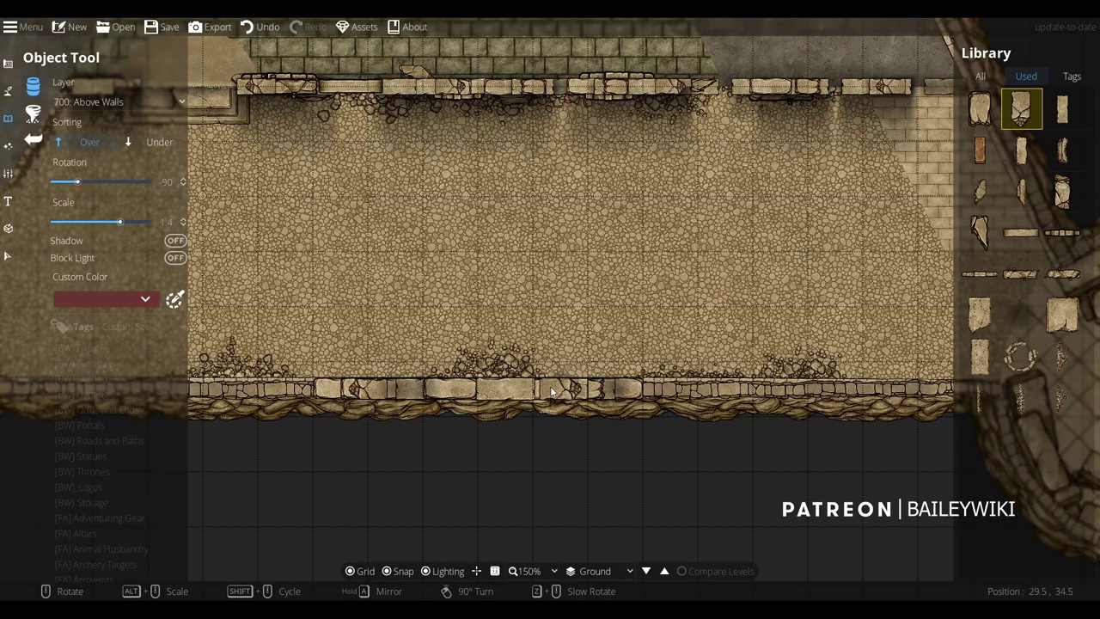
pyautogui.press('s')
pyautogui.scroll(2, 456, 445)
pyautogui.rightClick(412, 375)
pyautogui.rightClick(412, 375)
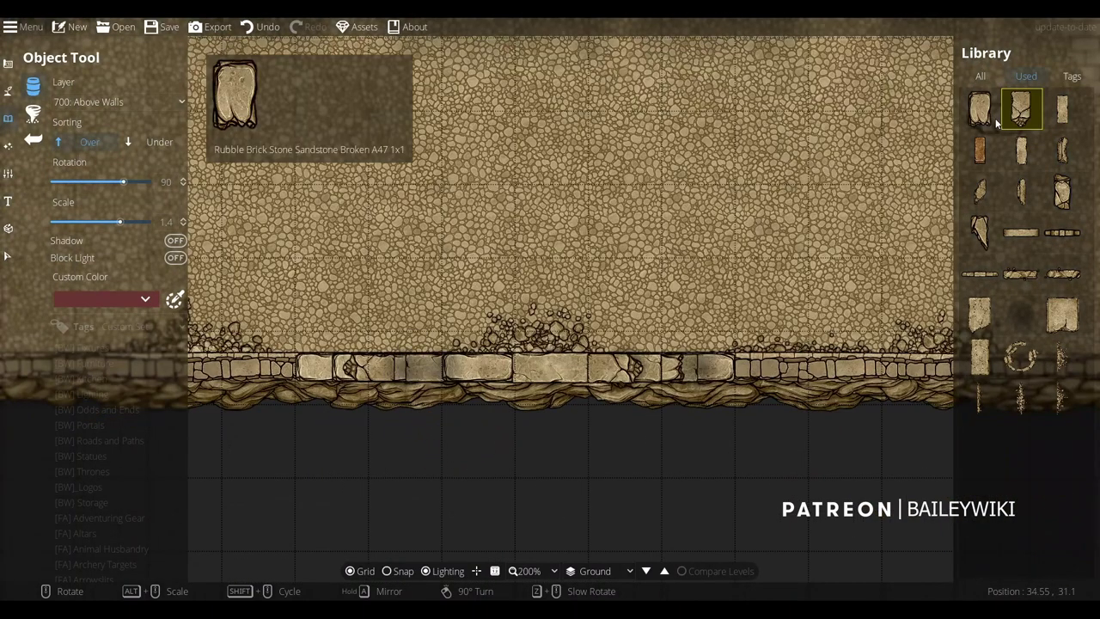
# Place a broken A47 stone over the row's western shadow and an A29 brick east of the row's centre
pyautogui.click(980, 109)
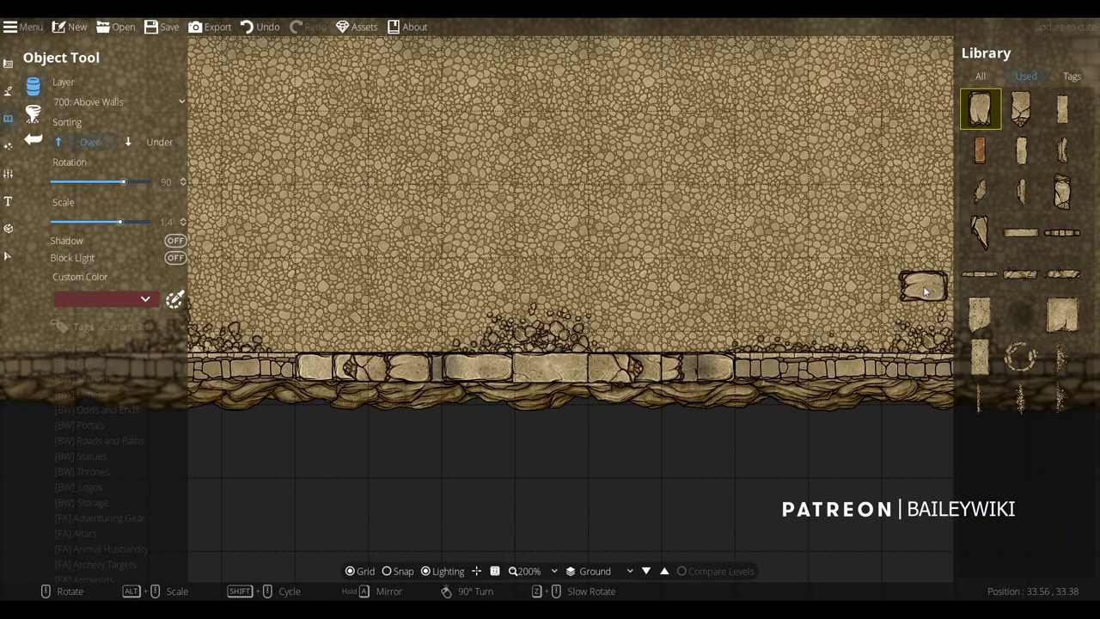
pyautogui.click(980, 355)
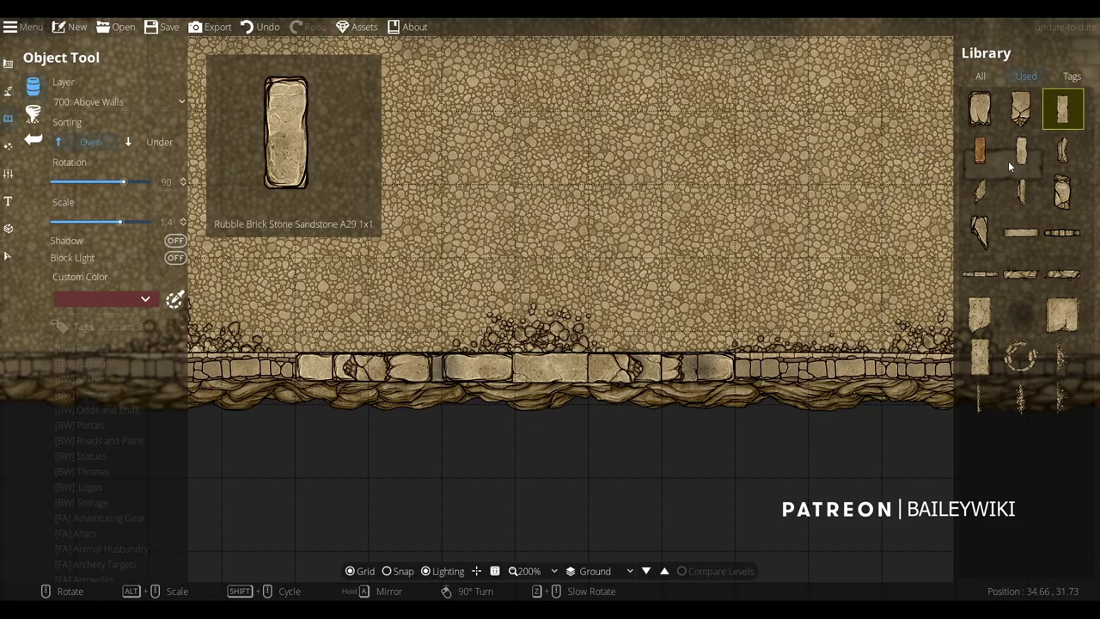
pyautogui.click(1022, 149)
pyautogui.scroll(-4, 540, 464)
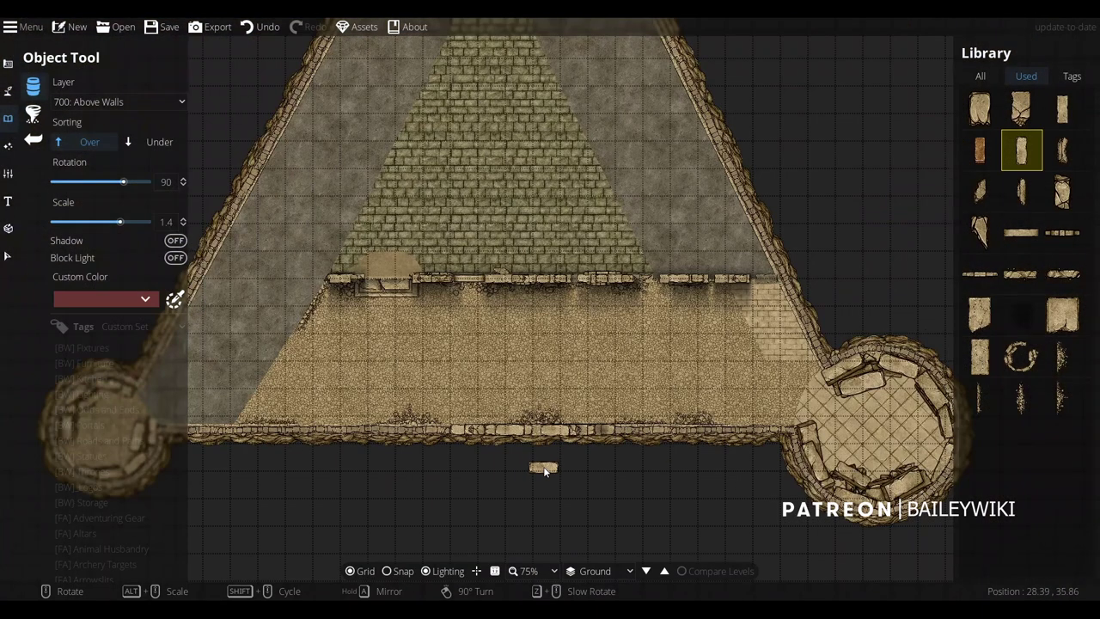
pyautogui.scroll(2, 540, 462)
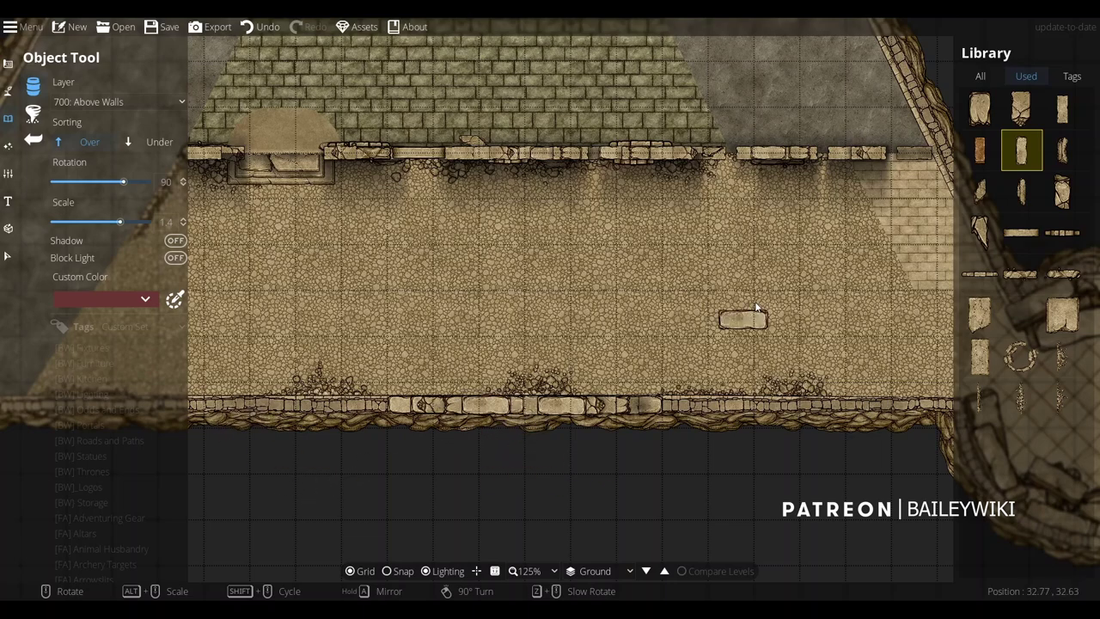
# Lay a long sandstone brick segment along both edges of the southern brick row on layer 400: User Layer 4, sorted Under
pyautogui.moveTo(1064, 155)
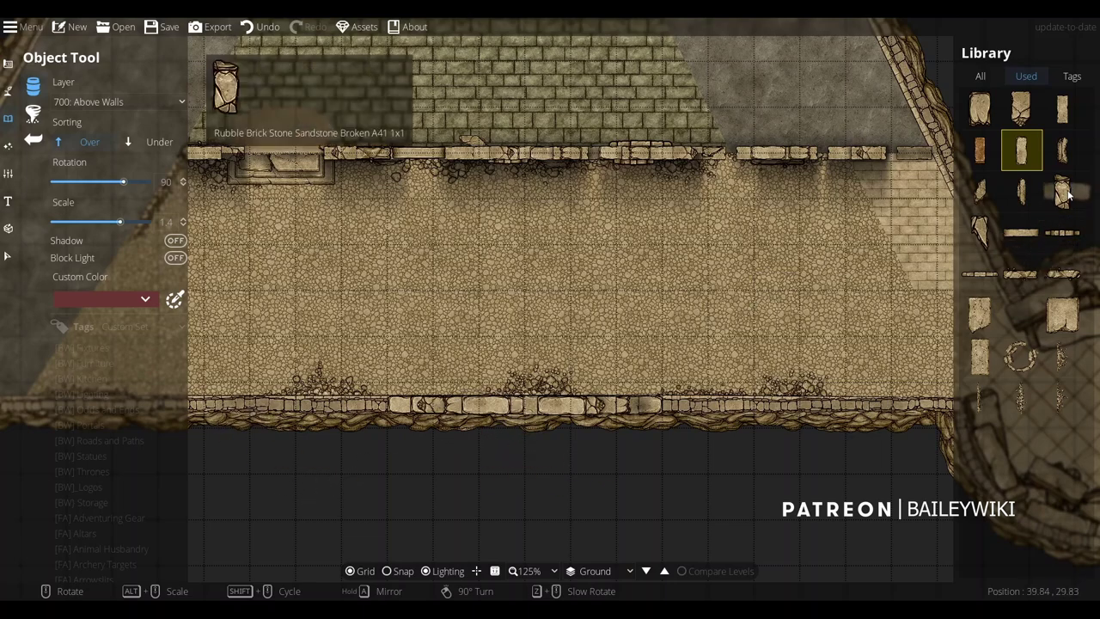
pyautogui.click(980, 274)
pyautogui.rightClick(516, 356)
pyautogui.rightClick(515, 356)
pyautogui.click(156, 143)
pyautogui.click(108, 101)
pyautogui.click(111, 257)
pyautogui.scroll(-6, 520, 451)
pyautogui.keyDown('alt'); pyautogui.scroll(9, 520, 448); pyautogui.keyUp('alt')
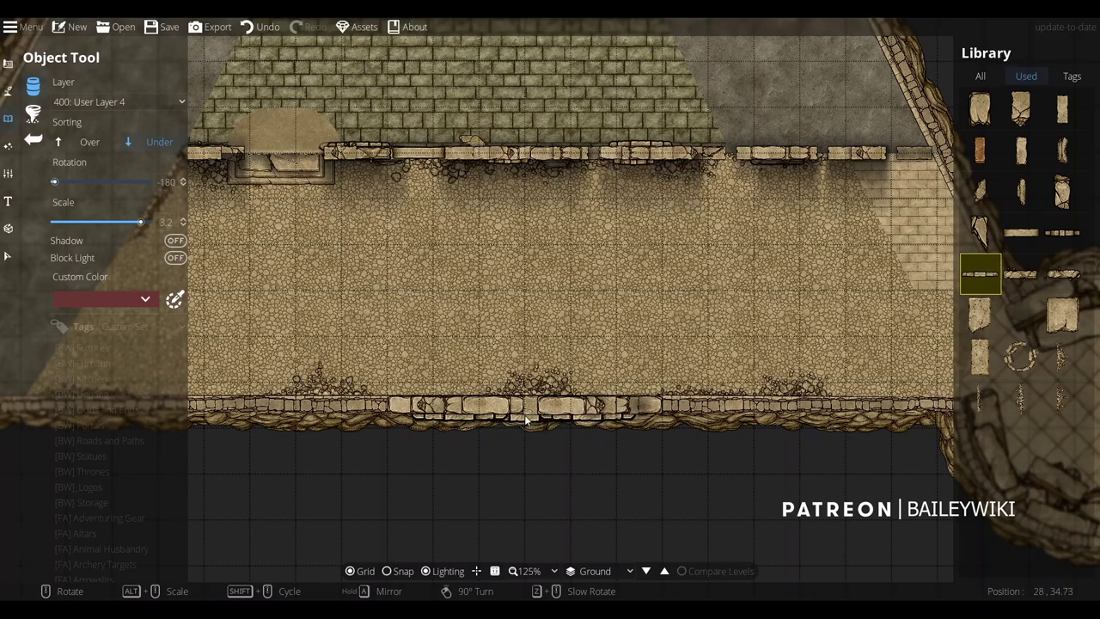
pyautogui.rightClick(525, 406)
pyautogui.rightClick(525, 395)
pyautogui.click(460, 399)
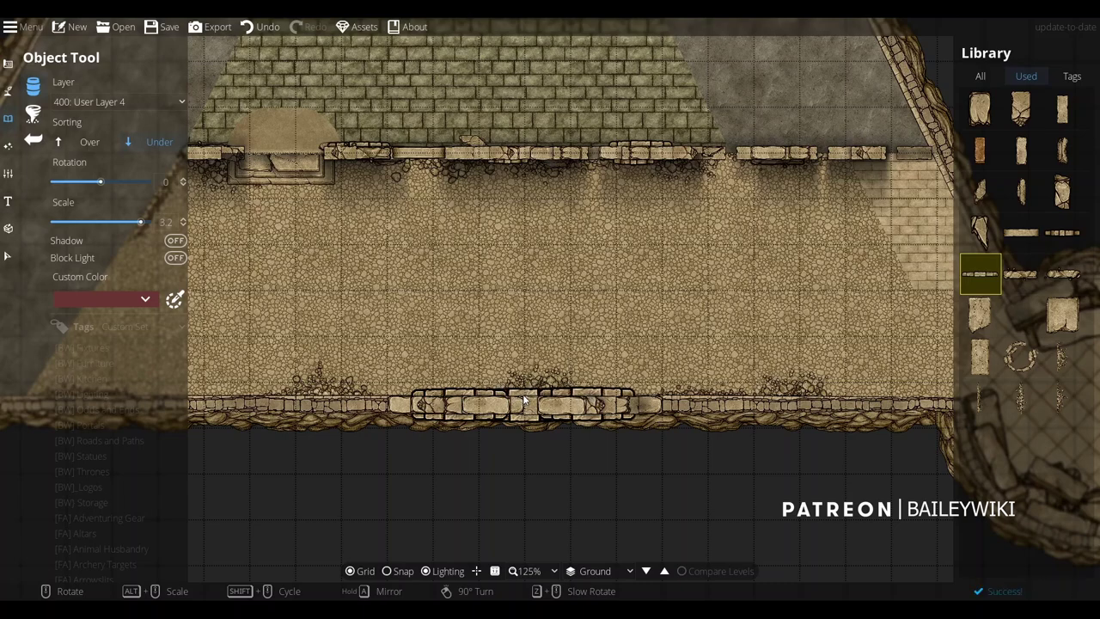
# Place two broken A41 sandstones along the brick row's northern edge on layer 100: User Layer 1, sorted Over
pyautogui.click(86, 142)
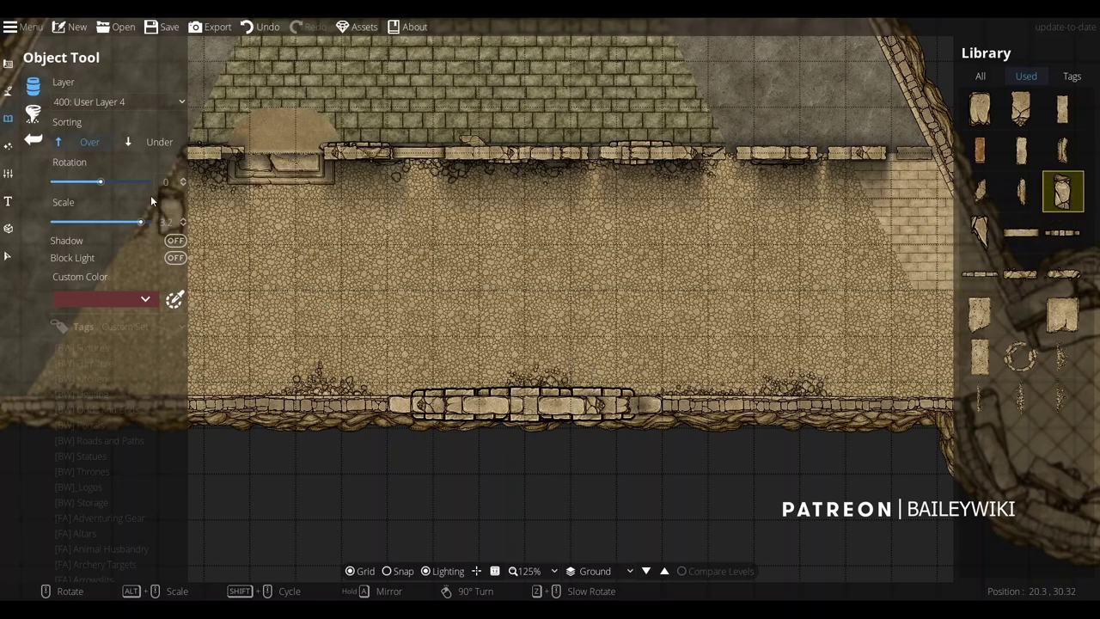
pyautogui.click(98, 101)
pyautogui.click(101, 218)
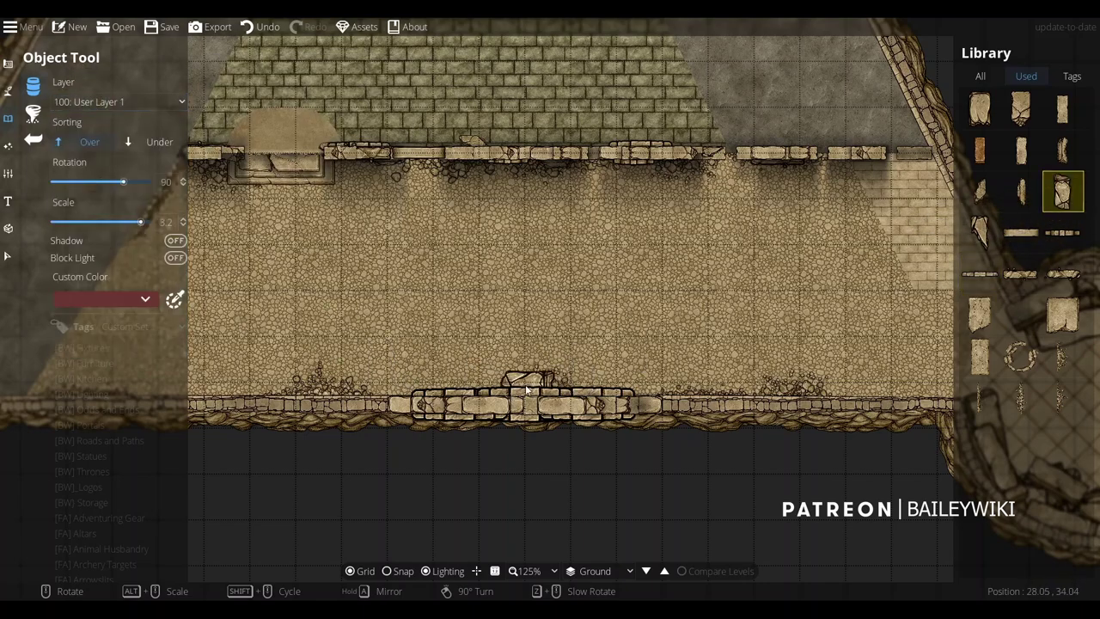
pyautogui.click(469, 394)
pyautogui.scroll(-4, 561, 394)
pyautogui.scroll(2, 560, 394)
pyautogui.scroll(-2, 561, 394)
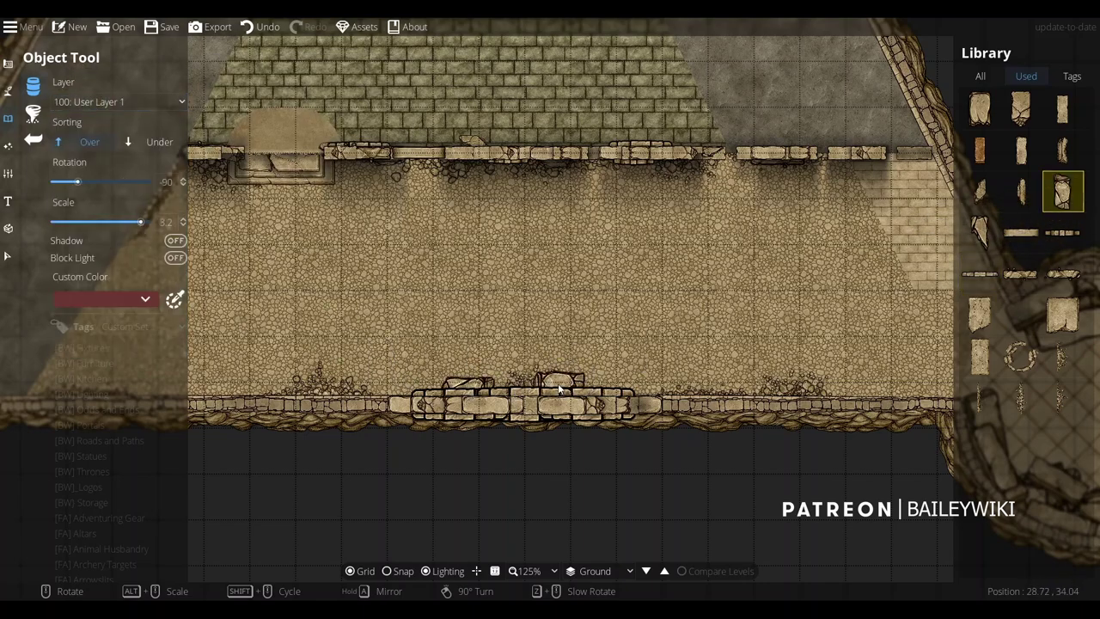
pyautogui.scroll(-2, 562, 392)
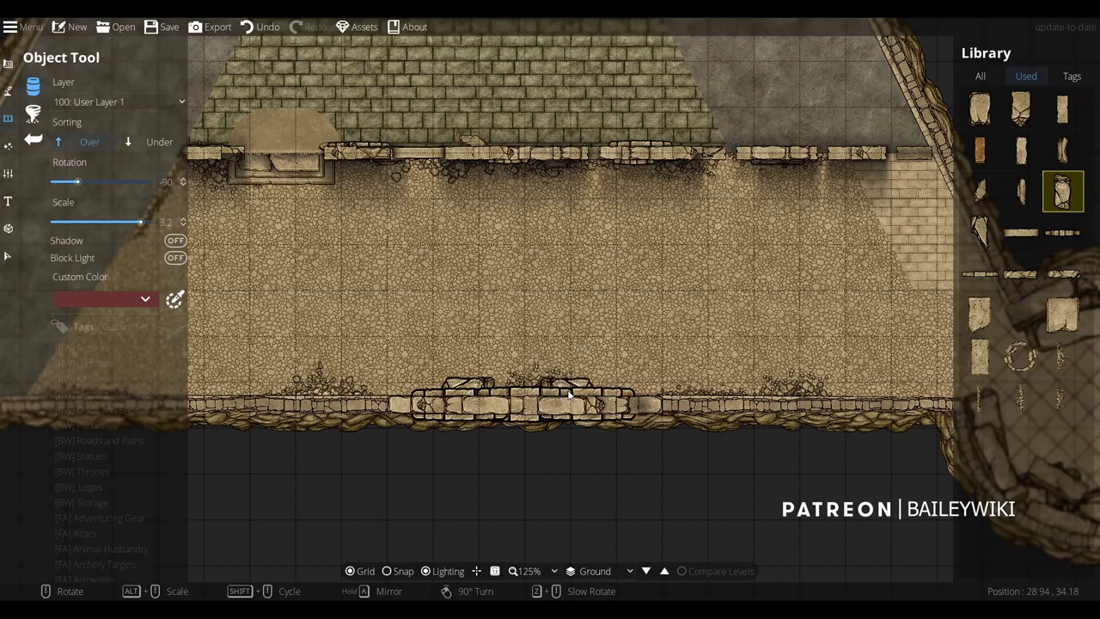
# Place two slim broken sandstones at 2.6 scale, rotated 90 degrees, along the northern edge of the southern brick row
pyautogui.click(1062, 150)
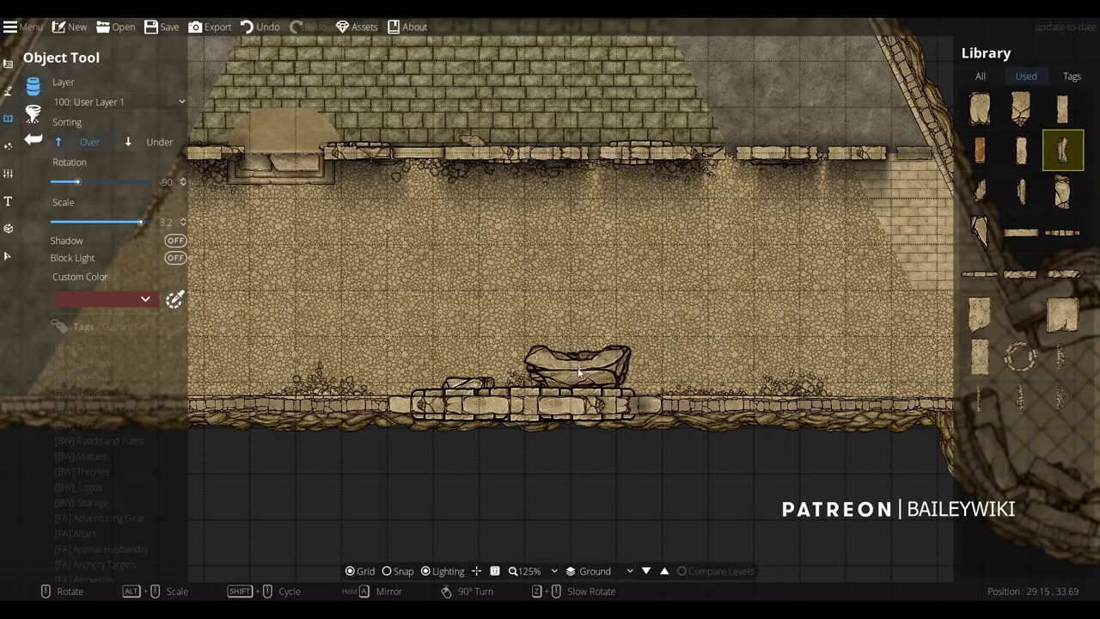
pyautogui.scroll(4, 578, 379)
pyautogui.scroll(-2, 579, 388)
pyautogui.scroll(-4, 585, 396)
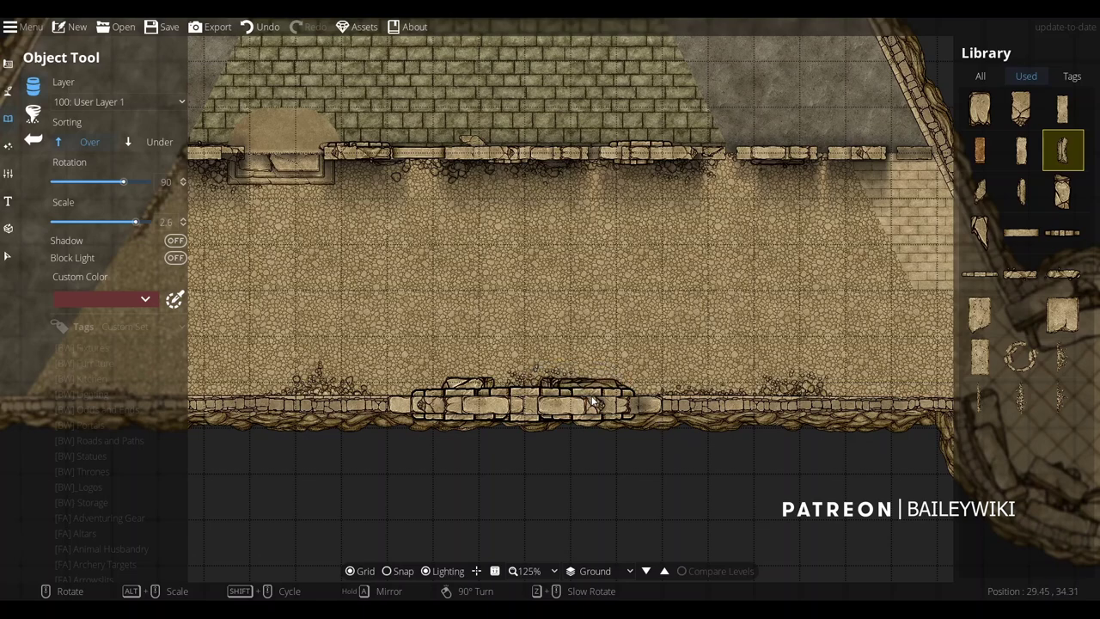
pyautogui.click(593, 401)
pyautogui.click(448, 401)
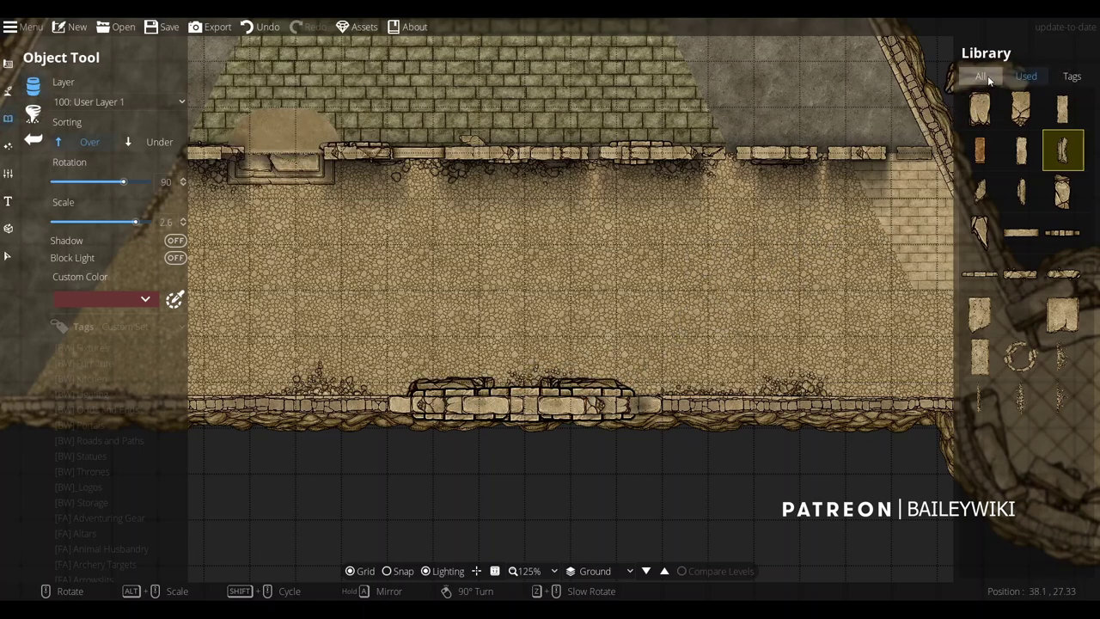
# Place two broken A2 sandstone sarcophagus lids at scale 1, sorted Under, north of the brick row at 90 and -90 degrees rotation
pyautogui.click(981, 357)
pyautogui.click(156, 140)
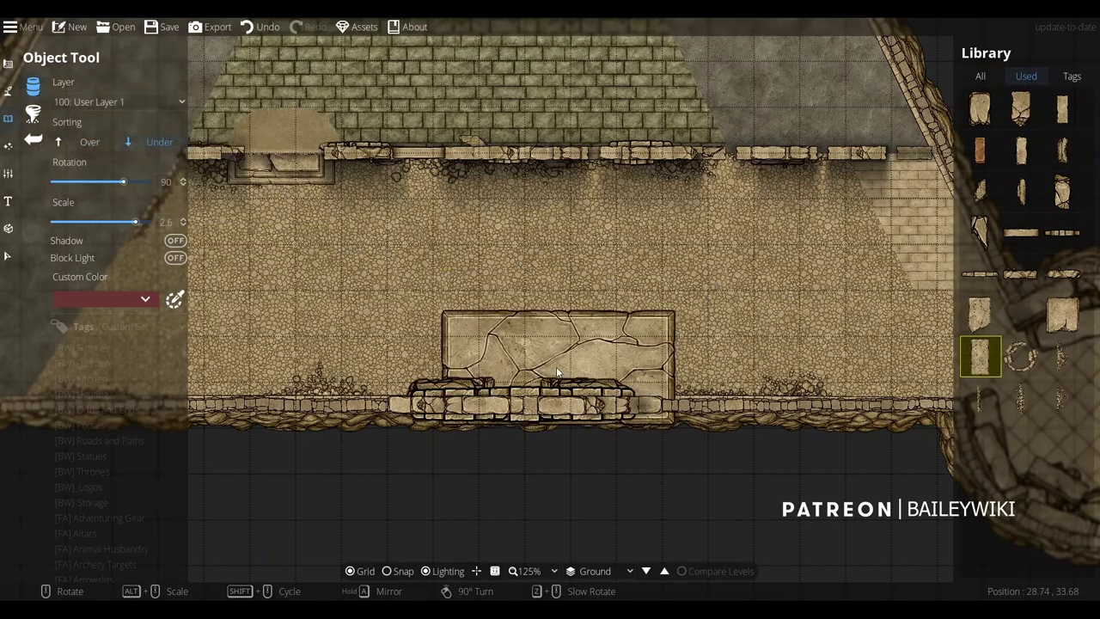
pyautogui.scroll(-16, 519, 384)
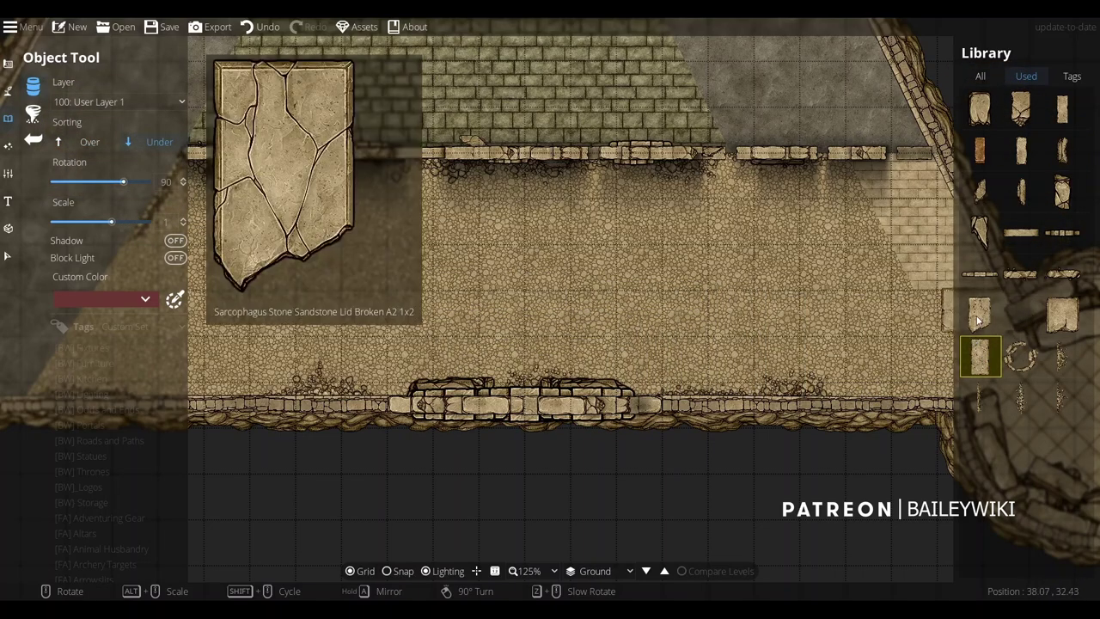
pyautogui.click(980, 314)
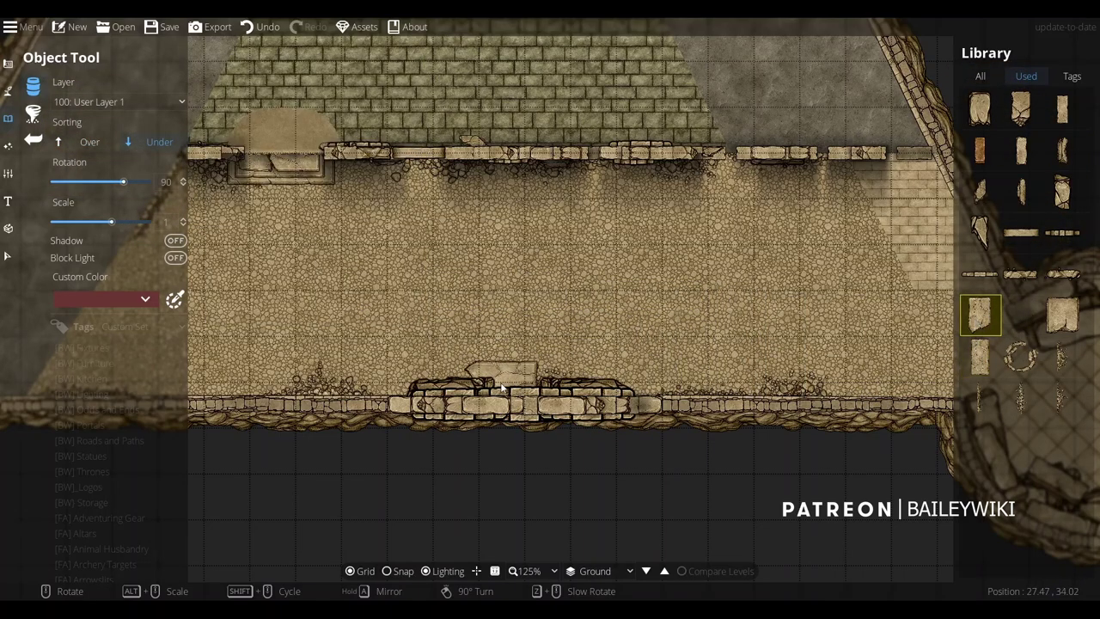
pyautogui.click(557, 392)
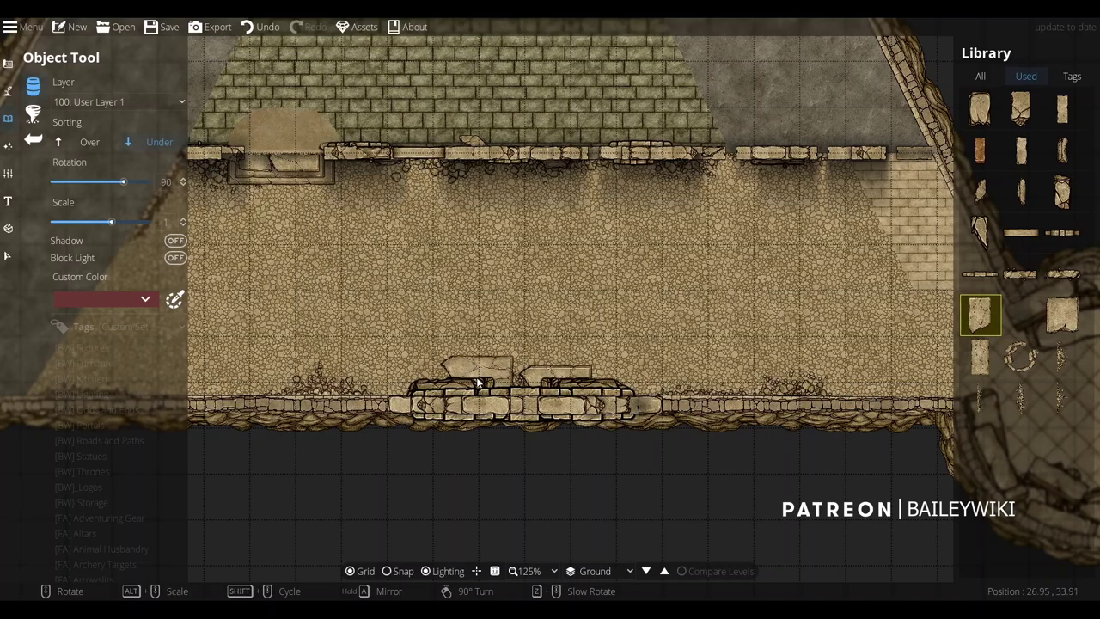
pyautogui.rightClick(477, 390)
pyautogui.rightClick(478, 390)
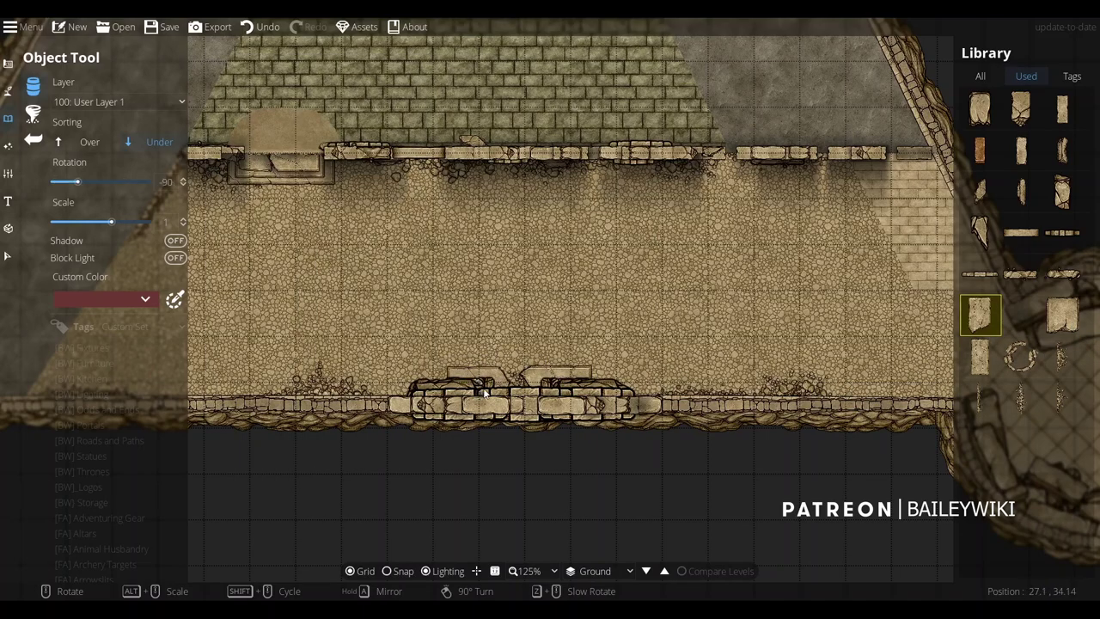
# Search the full asset library for "smoke" and choose the soft dark smoke smudge
pyautogui.click(981, 76)
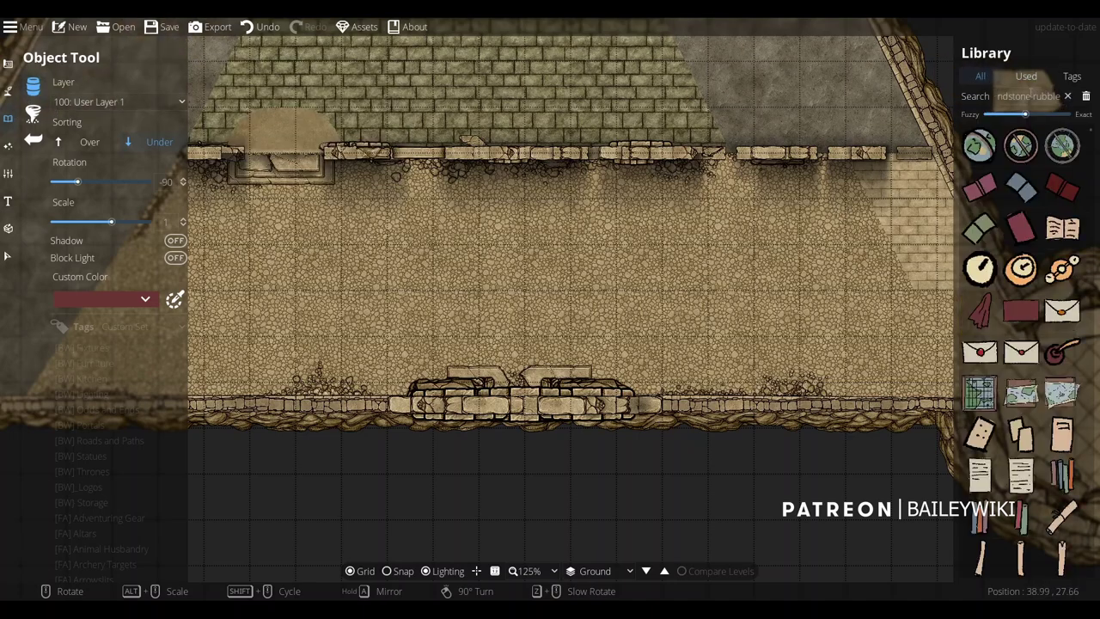
pyautogui.click(1070, 97)
pyautogui.write('smoke')
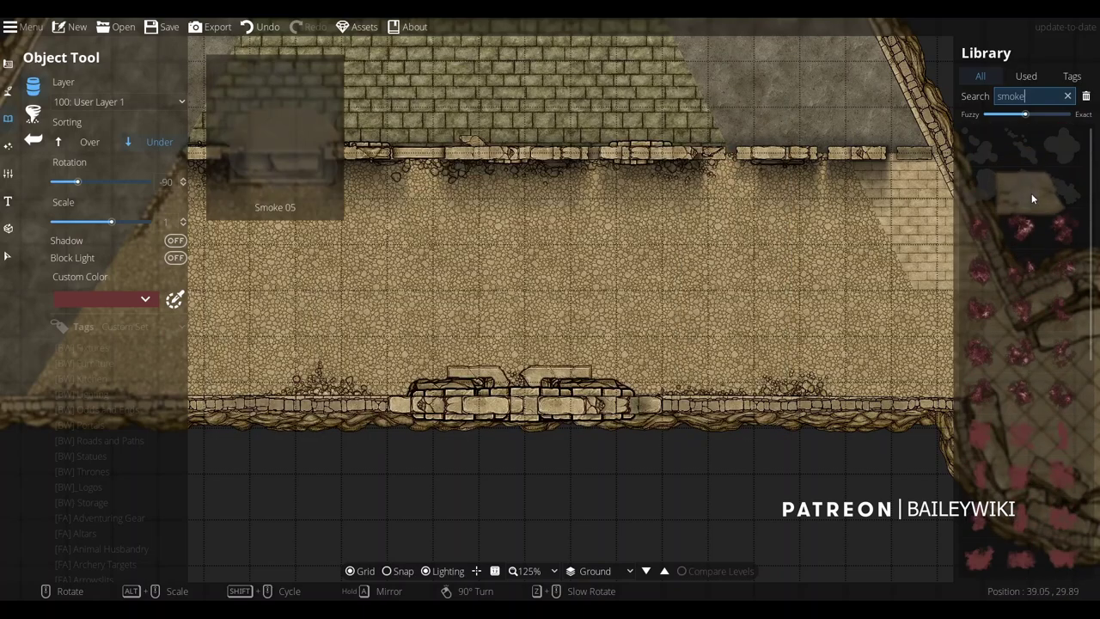
pyautogui.scroll(-5, 1040, 257)
pyautogui.click(980, 268)
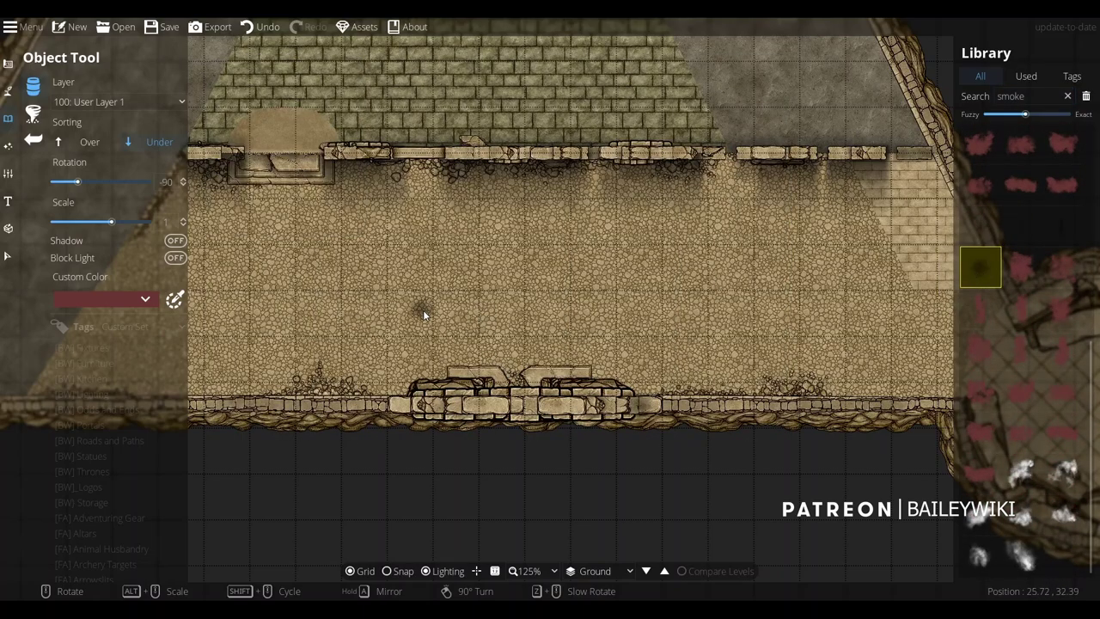
# Place three overlapping dark smoke smudges at 2.3 scale over the gap between the two sarcophagus lids
pyautogui.keyDown('alt'); pyautogui.scroll(5, 516, 381); pyautogui.keyUp('alt')
pyautogui.click(513, 369)
pyautogui.click(527, 359)
pyautogui.click(509, 379)
# Set sorting to Over, search the library for "cloud" and choose a wispy cloud overlay
pyautogui.click(69, 141)
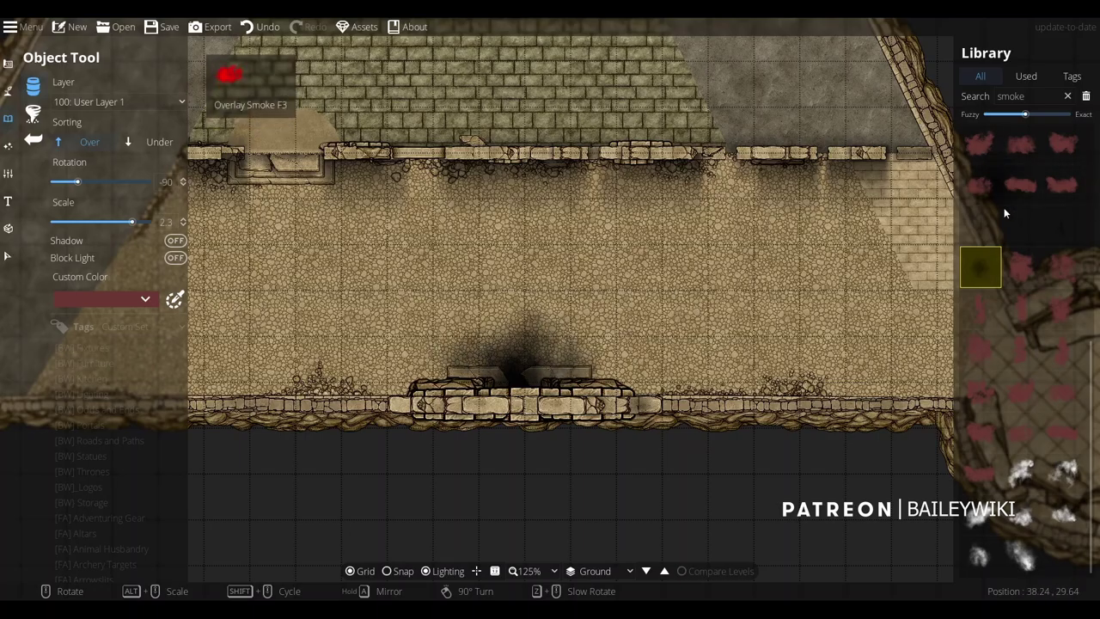
pyautogui.scroll(5, 1049, 421)
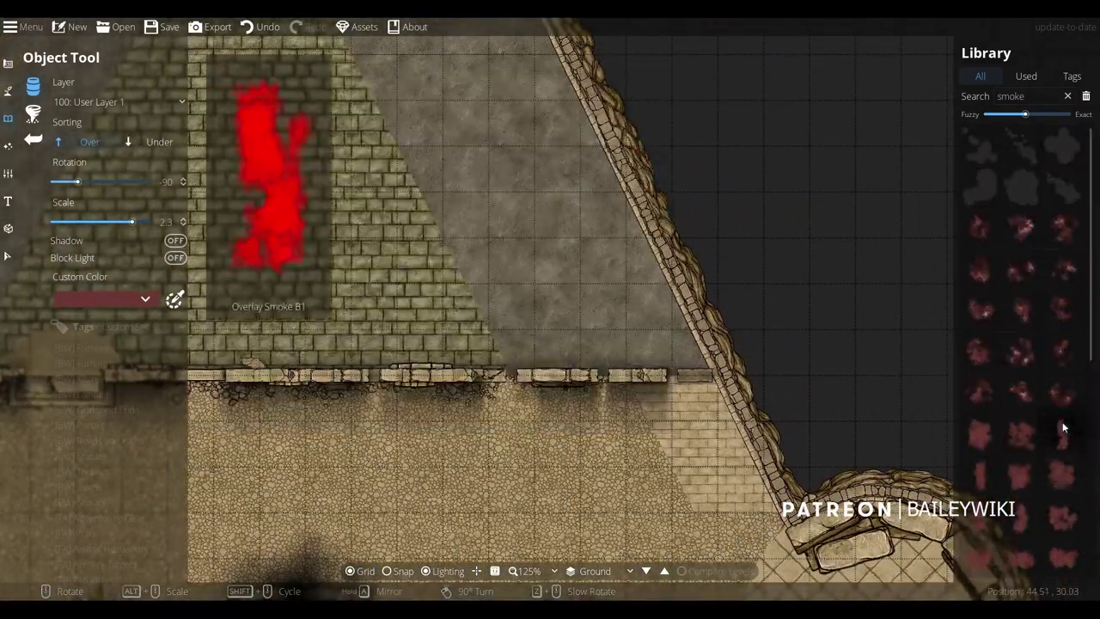
pyautogui.scroll(-7, 1062, 424)
pyautogui.scroll(5, 1063, 443)
pyautogui.moveTo(1042, 98); pyautogui.dragTo(799, 87)
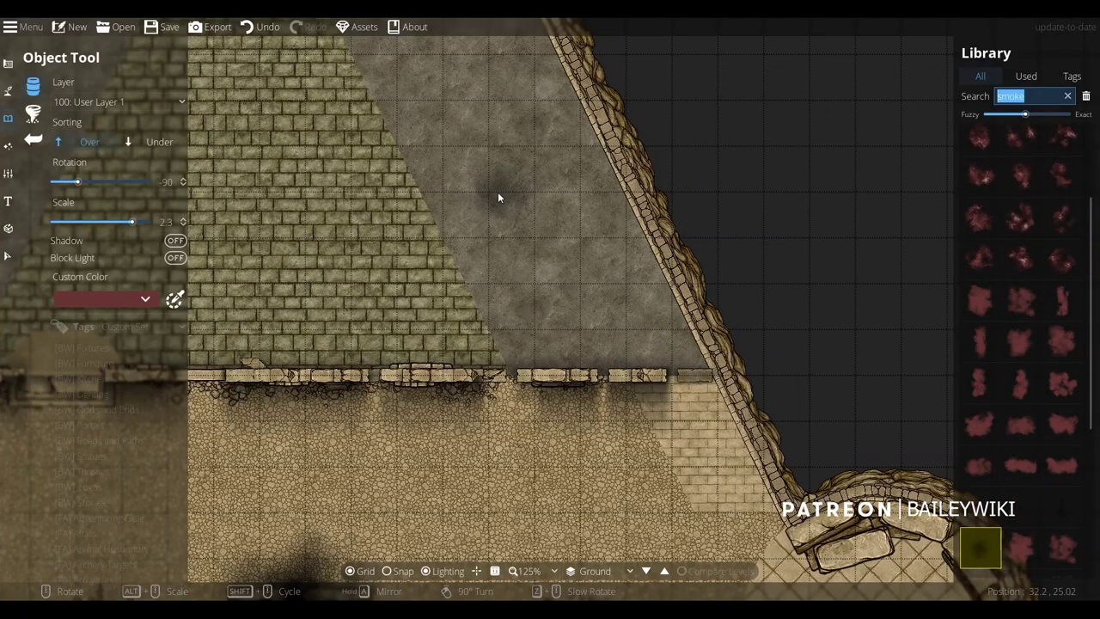
pyautogui.write('cloud')
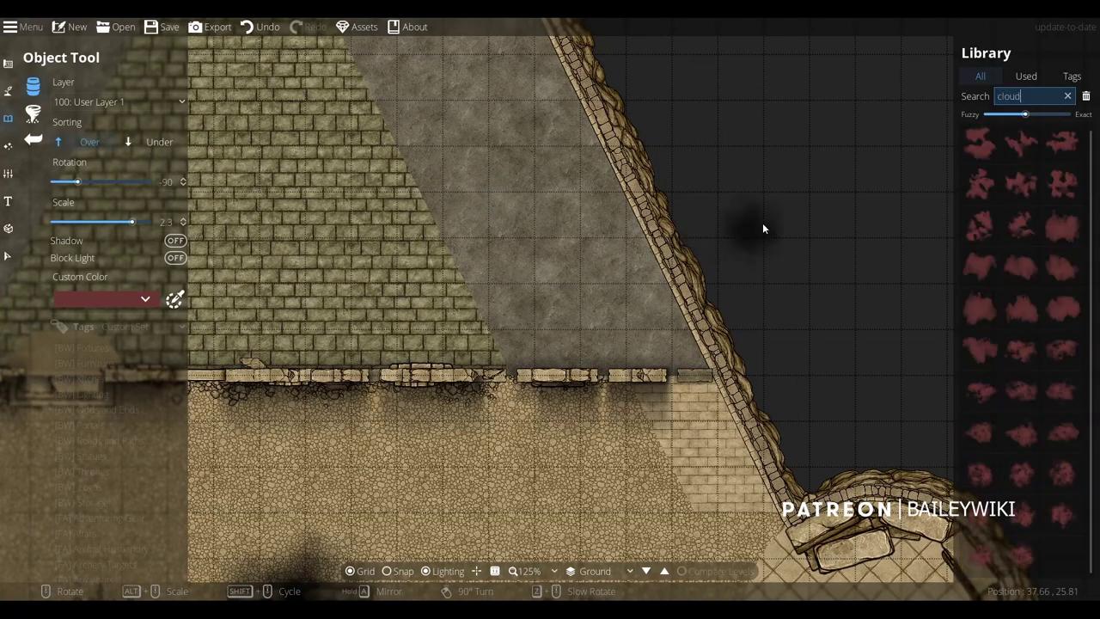
pyautogui.click(1021, 145)
# Give the cloud overlay a custom dark grey colour with RGB 40, 40, 40 and alpha 51
pyautogui.click(130, 298)
pyautogui.click(165, 403)
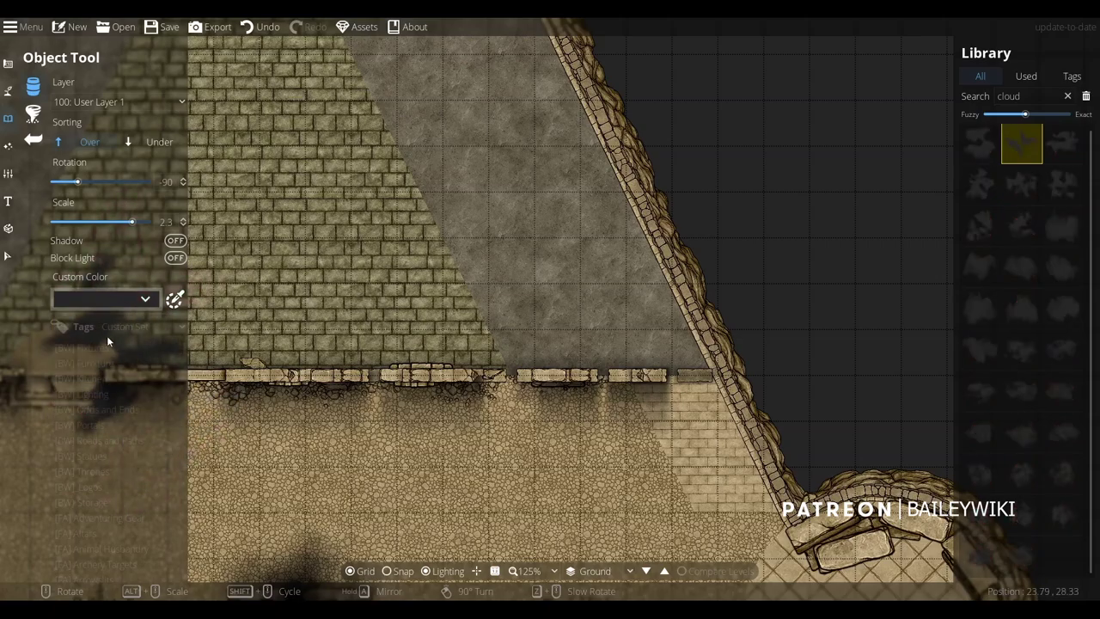
pyautogui.click(143, 298)
pyautogui.click(62, 426)
pyautogui.click(94, 561)
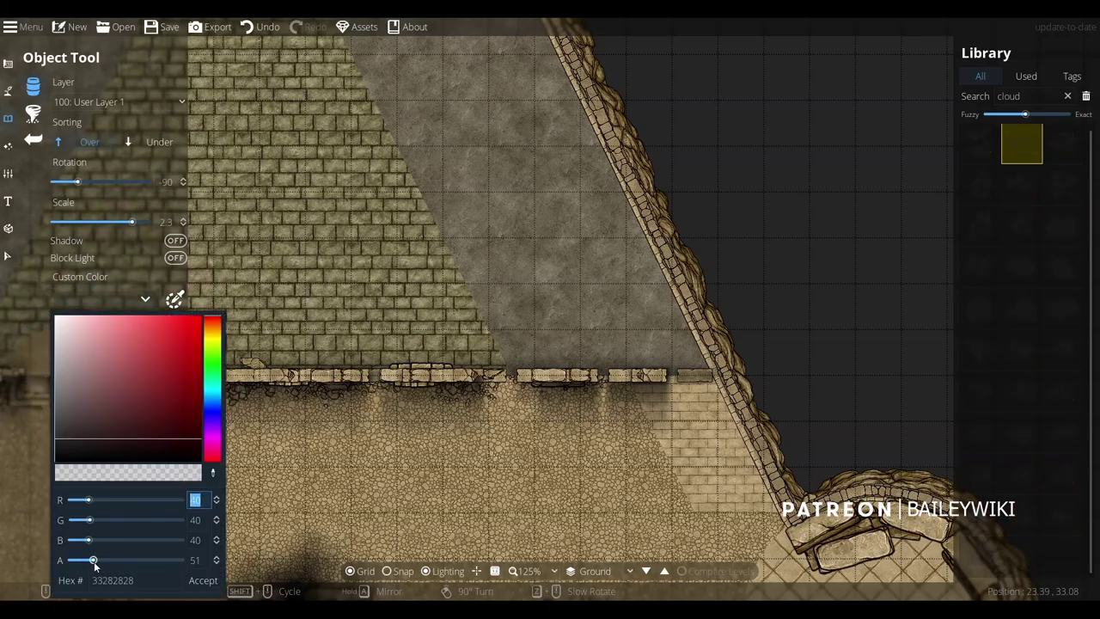
pyautogui.click(197, 579)
# Place the tinted cloud overlay at 1.5 scale over the dark smoke, undoing the first larger placement
pyautogui.moveTo(331, 525); pyautogui.dragTo(538, 153)
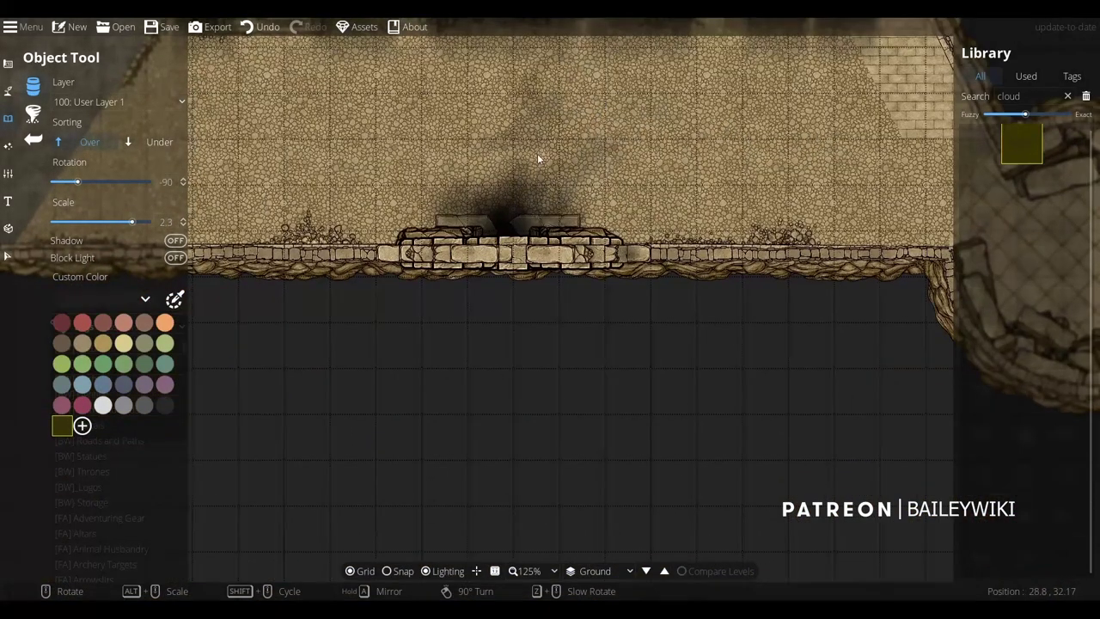
pyautogui.click(468, 197)
pyautogui.scroll(-1, 476, 196)
pyautogui.hotkey('ctrl', 'z')
pyautogui.scroll(-8, 480, 172)
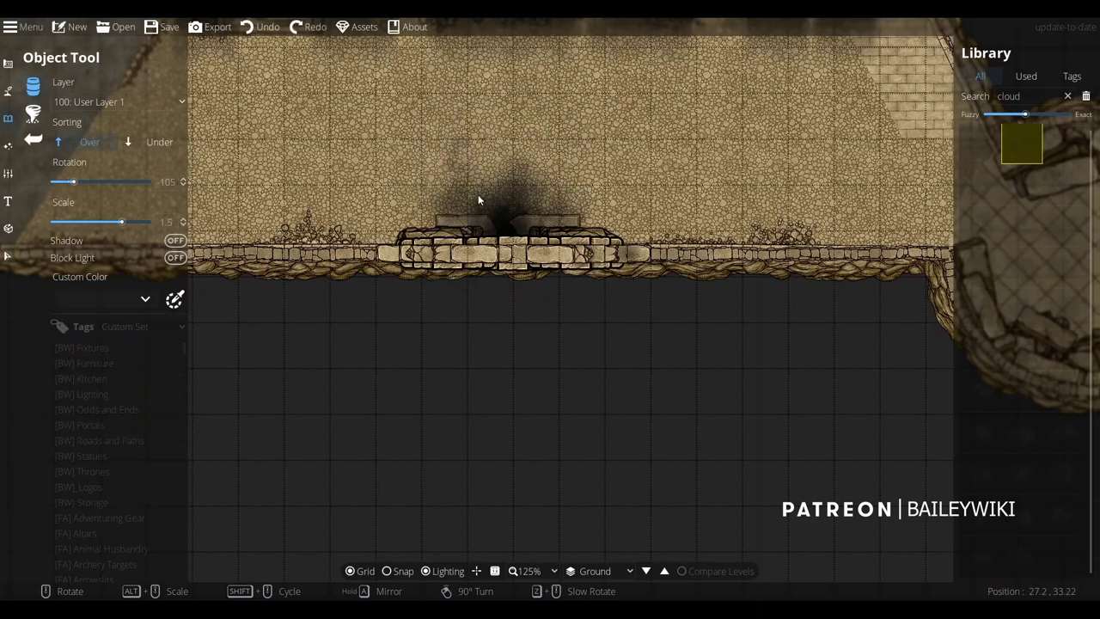
pyautogui.scroll(-3, 485, 198)
pyautogui.scroll(2, 484, 197)
pyautogui.click(485, 197)
pyautogui.scroll(4, 555, 218)
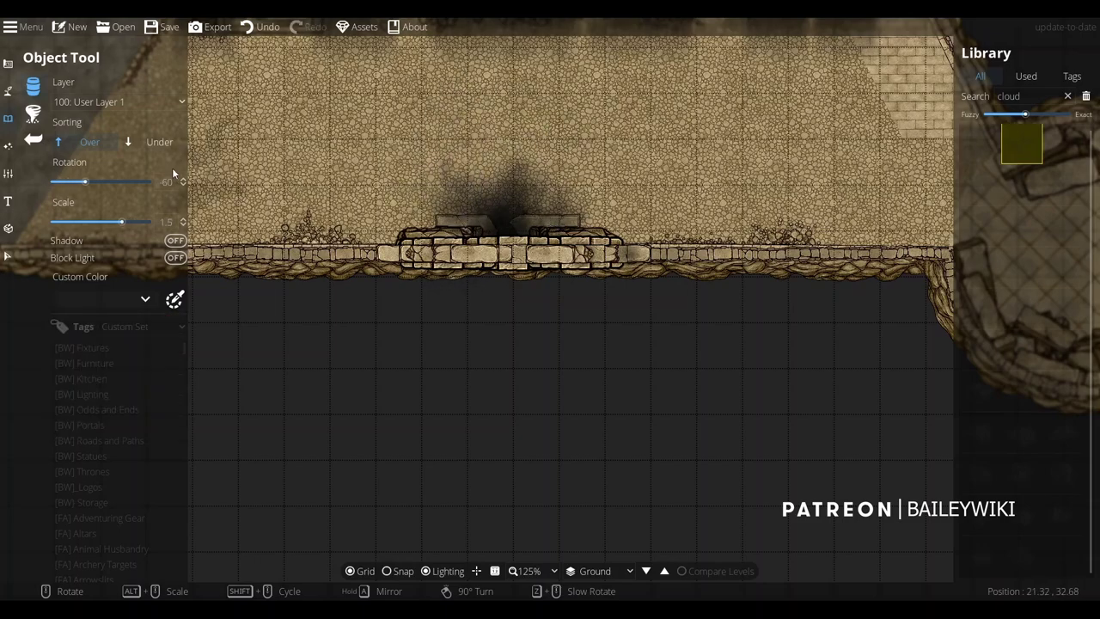
# Layer more tinted clouds, sorted Under and at varied rotations, over the smoke above the brick row
pyautogui.click(158, 141)
pyautogui.scroll(-2, 545, 217)
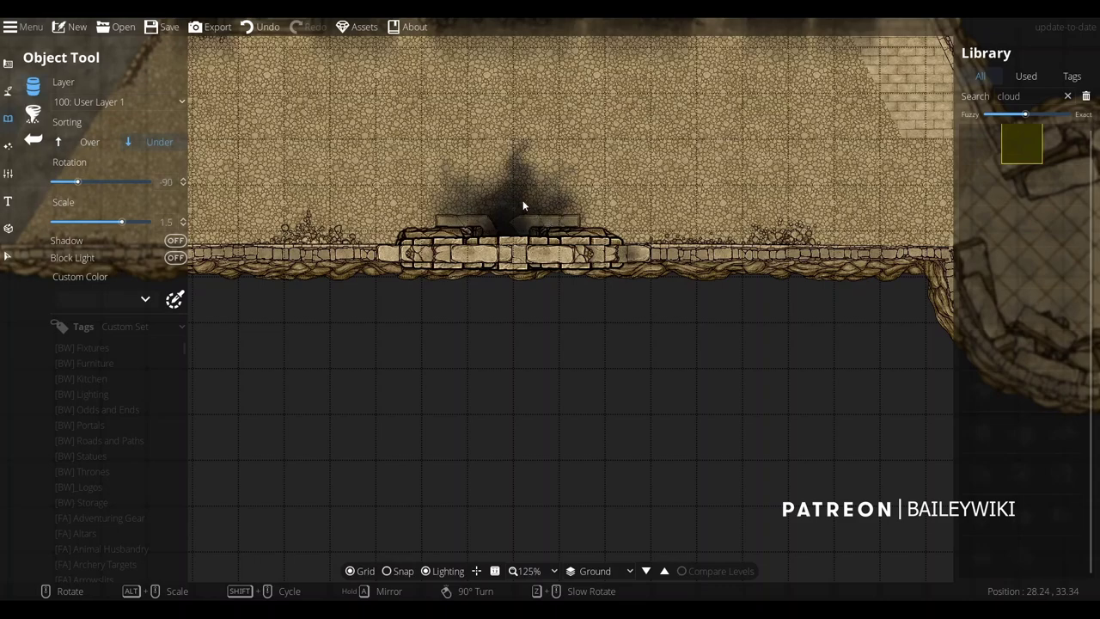
pyautogui.scroll(9, 484, 208)
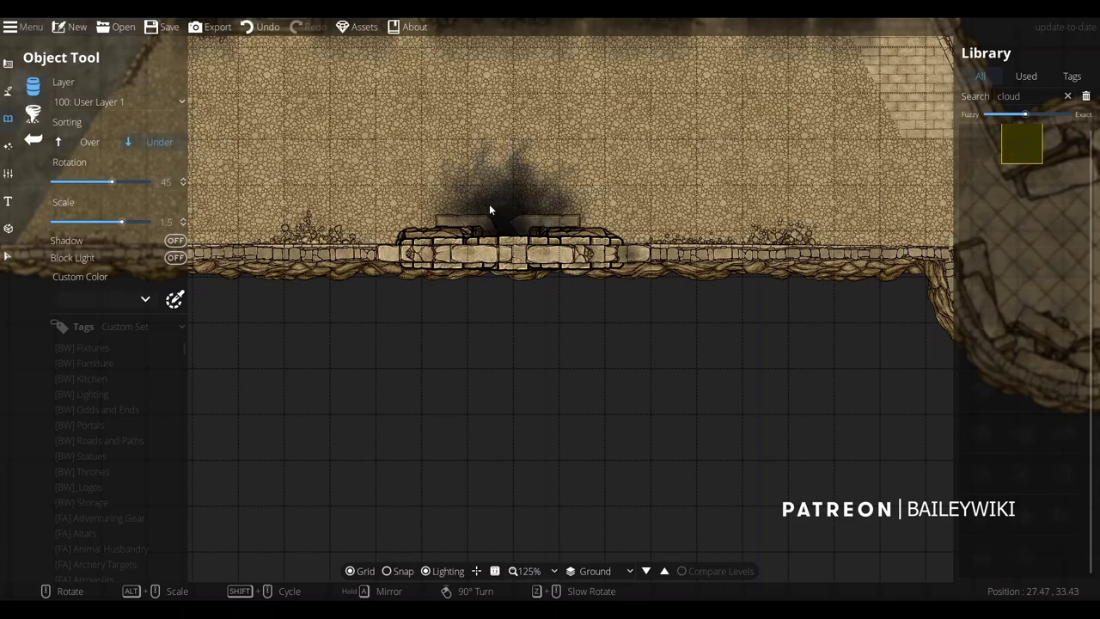
pyautogui.scroll(-7, 532, 207)
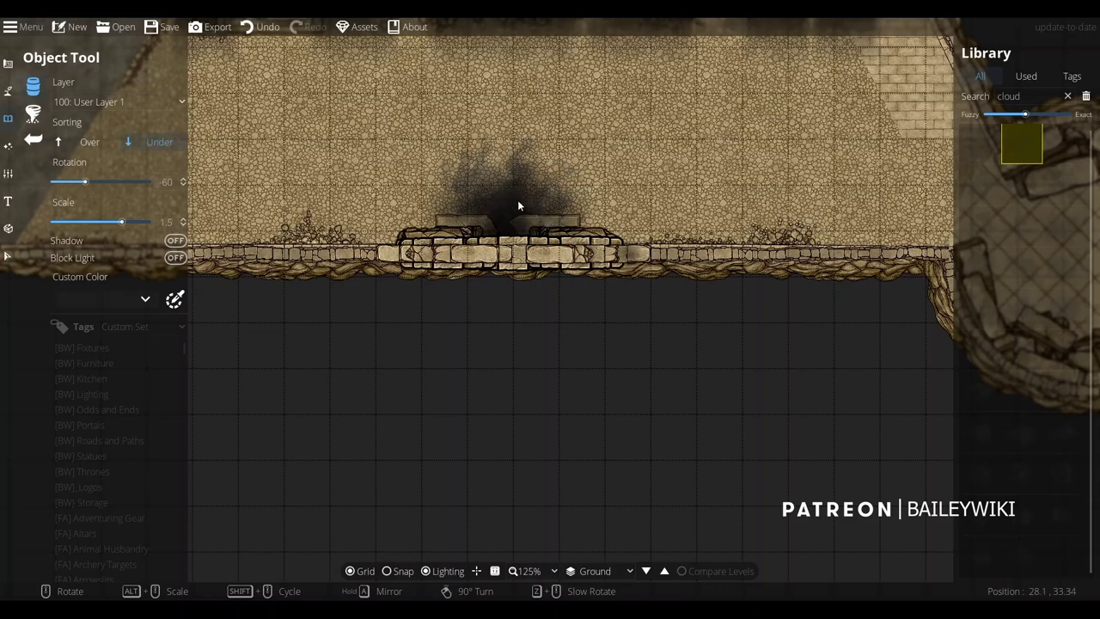
pyautogui.click(517, 201)
# Undo the last five cloud overlay changes
pyautogui.moveTo(794, 117); pyautogui.dragTo(757, 241)
pyautogui.hotkey('ctrl', 'z')
pyautogui.hotkey('ctrl', 'z')
pyautogui.hotkey('ctrl', 'z')
pyautogui.hotkey('ctrl', 'z')
pyautogui.hotkey('ctrl', 'z')
# Place two different broken sandstones at 1.5 scale on layer -100: Below Water along the southern wall west of the brick row
pyautogui.scroll(-3, 696, 235)
pyautogui.moveTo(641, 153); pyautogui.dragTo(573, 268)
pyautogui.scroll(2, 573, 268)
pyautogui.moveTo(539, 359); pyautogui.dragTo(568, 184)
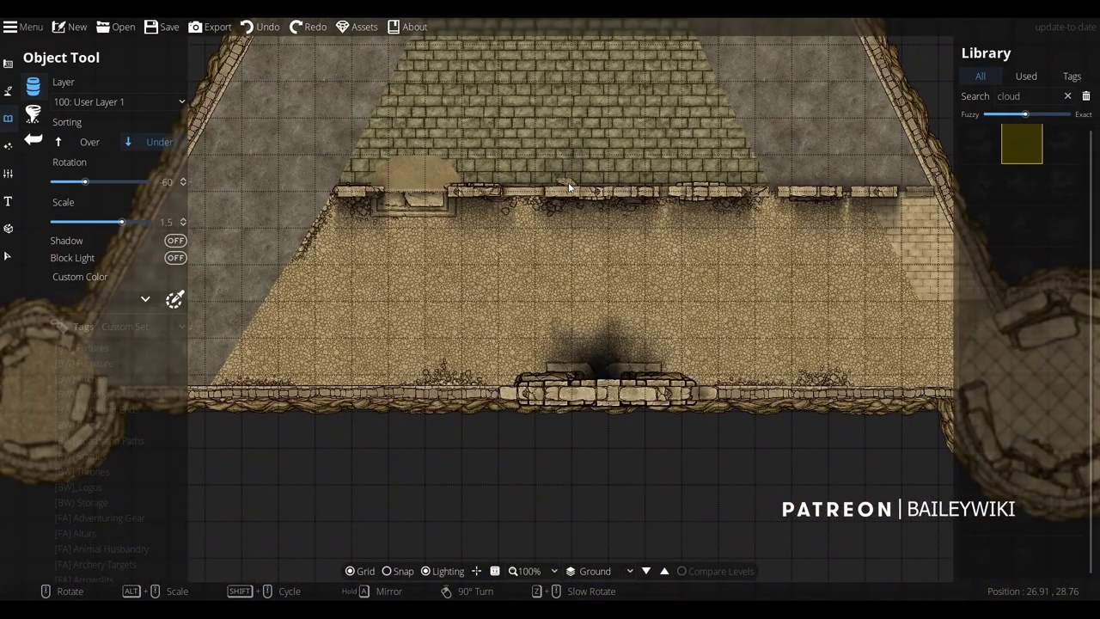
pyautogui.click(1027, 75)
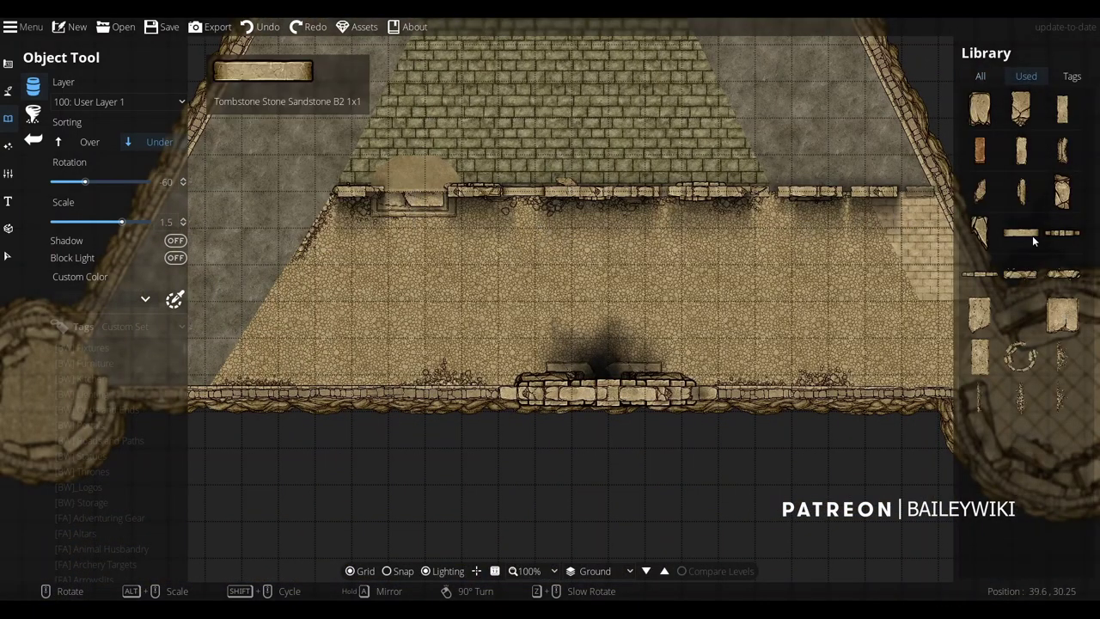
pyautogui.click(1063, 162)
pyautogui.scroll(2, 361, 383)
pyautogui.scroll(2, 355, 385)
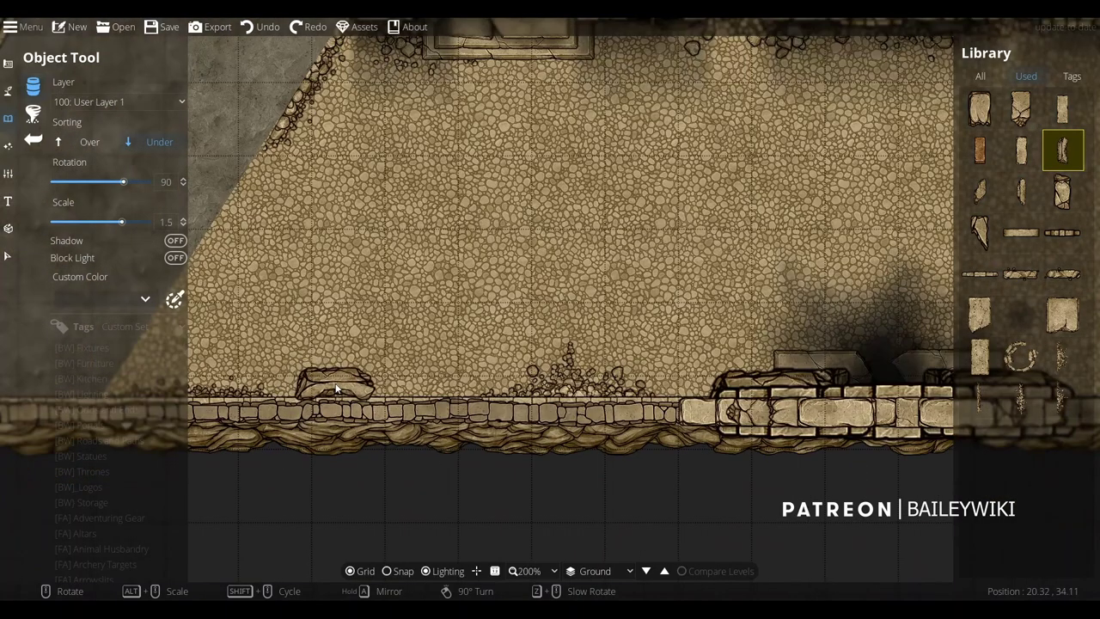
pyautogui.click(105, 105)
pyautogui.click(103, 185)
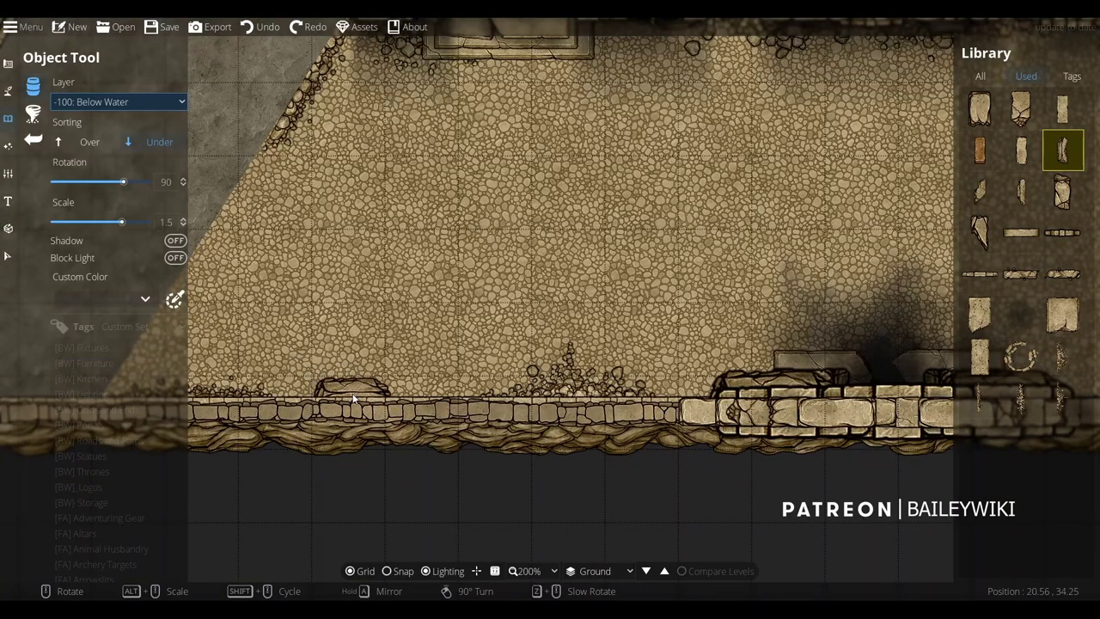
pyautogui.click(349, 394)
pyautogui.click(974, 232)
pyautogui.click(460, 394)
# Place a broken sandstone at 105 degrees beside the eastern rubble on the southern wall, and switch the layer to 100: User Layer 1
pyautogui.moveTo(686, 343); pyautogui.dragTo(198, 340)
pyautogui.click(1025, 113)
pyautogui.moveTo(684, 311); pyautogui.dragTo(463, 263)
pyautogui.scroll(-1, 729, 358)
pyautogui.click(719, 347)
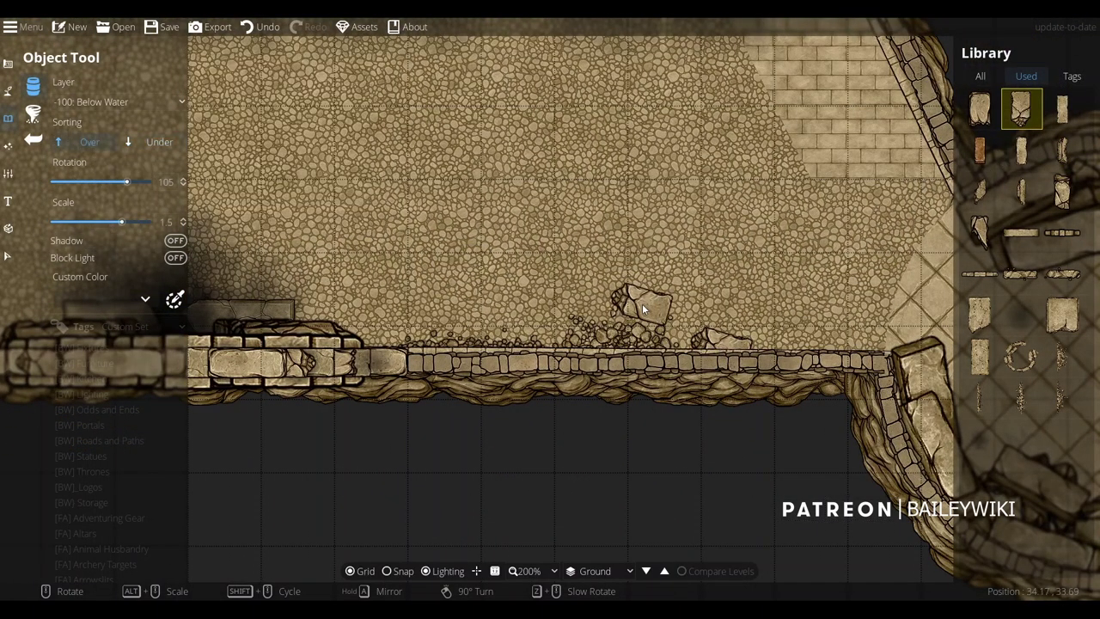
pyautogui.click(103, 102)
pyautogui.click(99, 218)
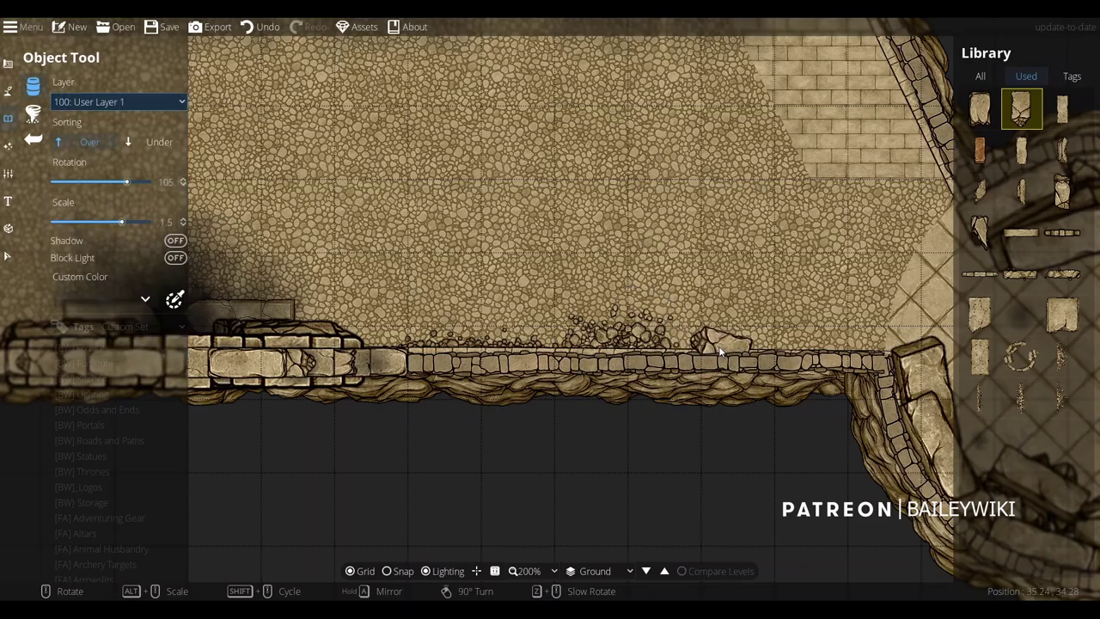
pyautogui.scroll(-6, 717, 349)
pyautogui.scroll(4, 552, 367)
pyautogui.moveTo(507, 186); pyautogui.dragTo(519, 331)
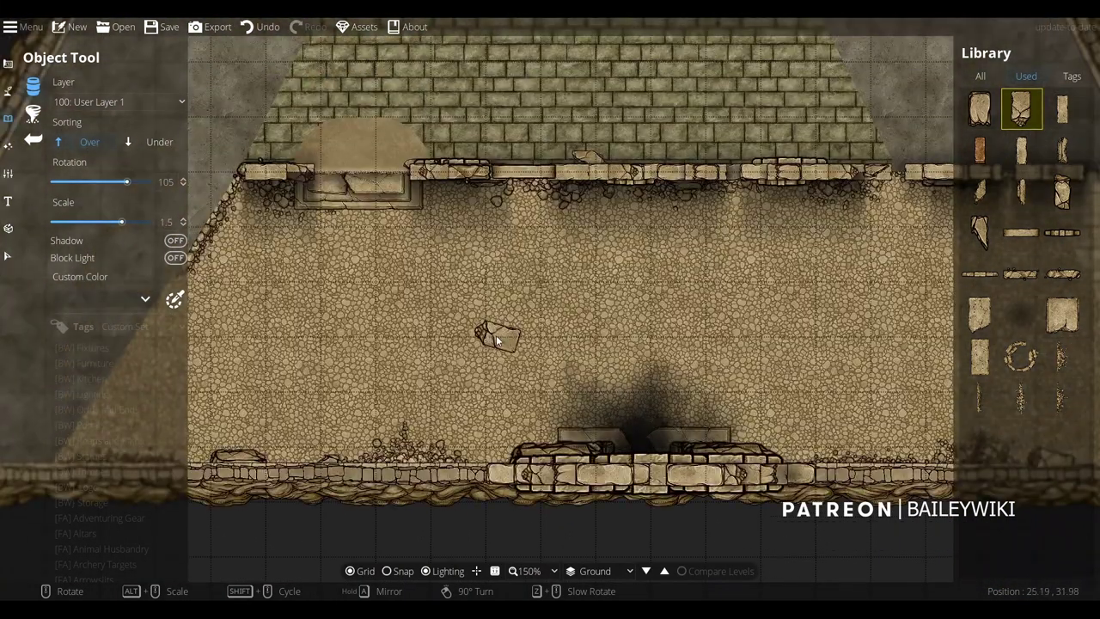
# Switch to drawing shadow paths and set the width to 0.5 on layer 700: Above Walls
pyautogui.scroll(-1, 520, 331)
pyautogui.click(8, 91)
pyautogui.click(38, 169)
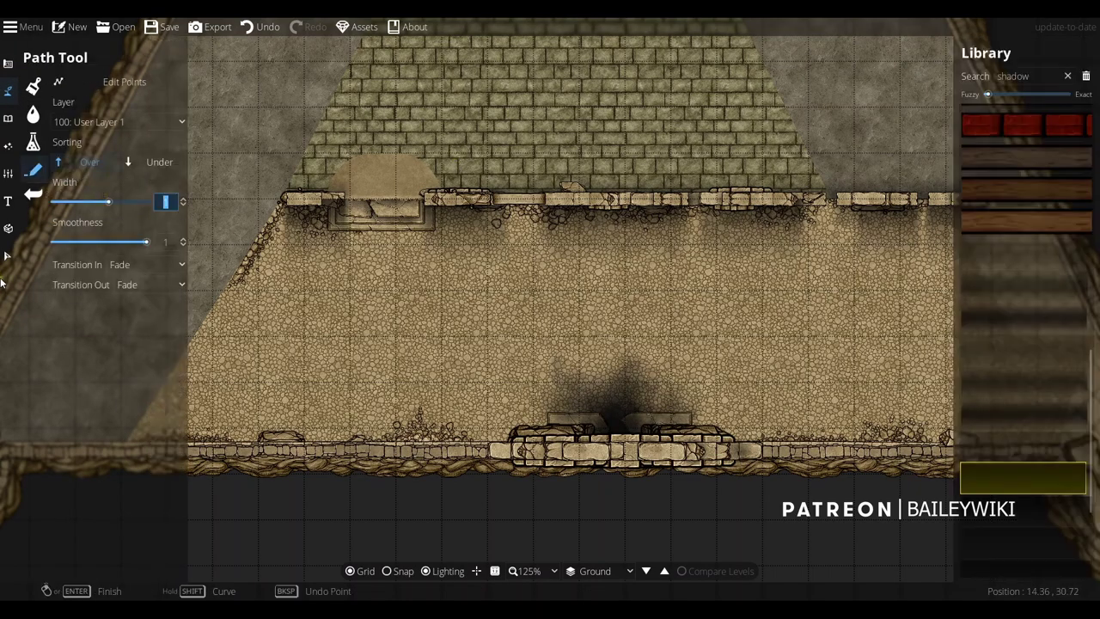
pyautogui.scroll(-3, 1040, 430)
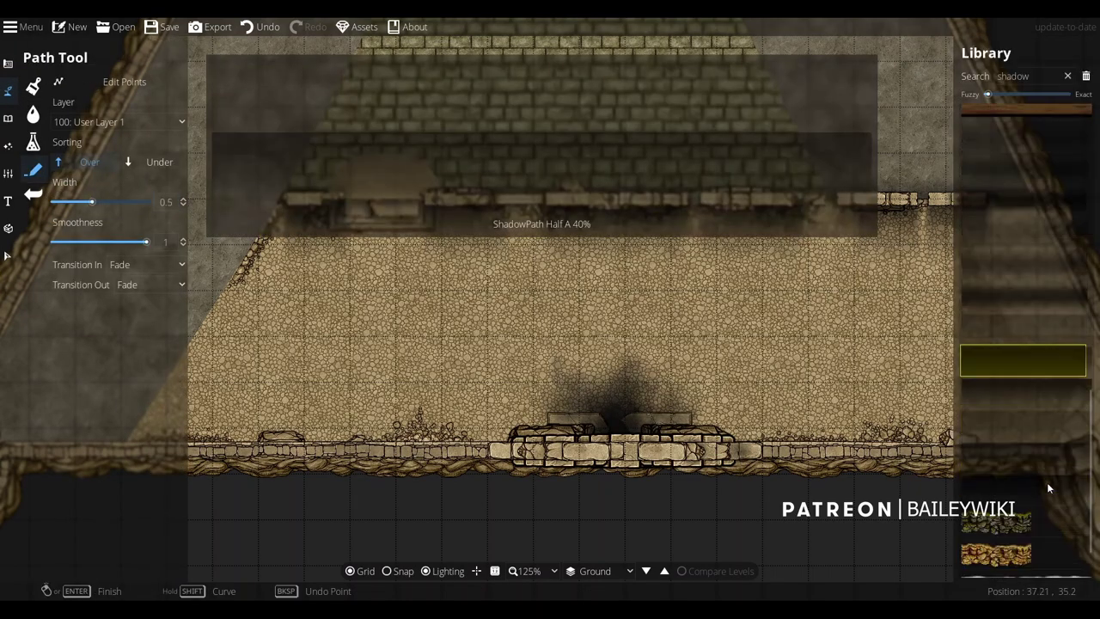
pyautogui.moveTo(685, 375); pyautogui.dragTo(508, 308)
pyautogui.click(118, 122)
pyautogui.click(119, 335)
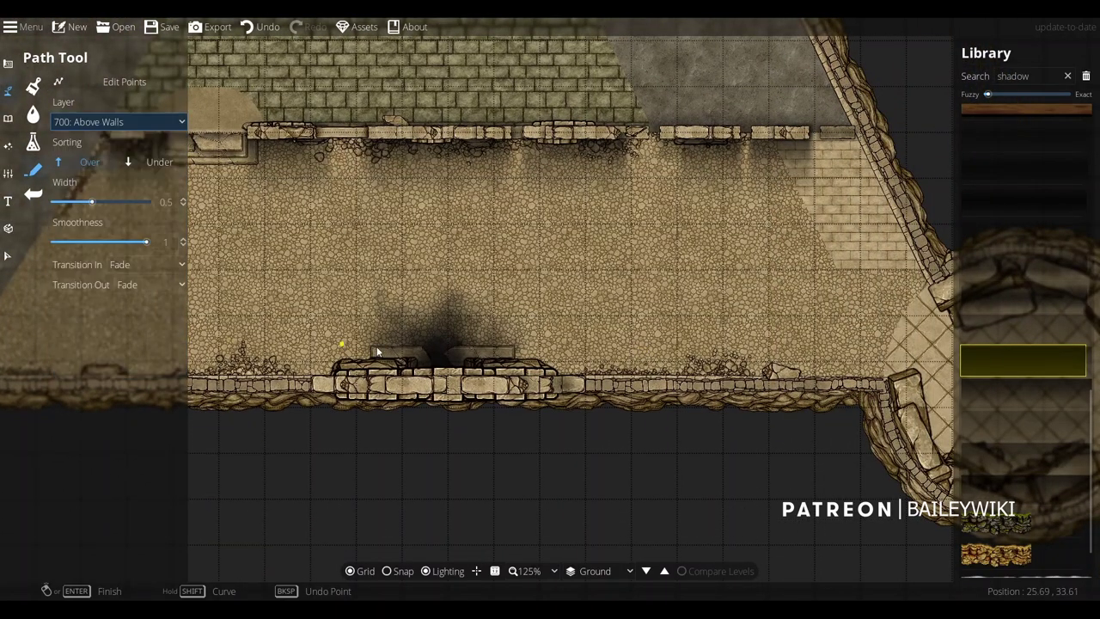
# Set the shadow path to layer 400: User Layer 4 with Transition In and Transition Out both None
pyautogui.click(116, 122)
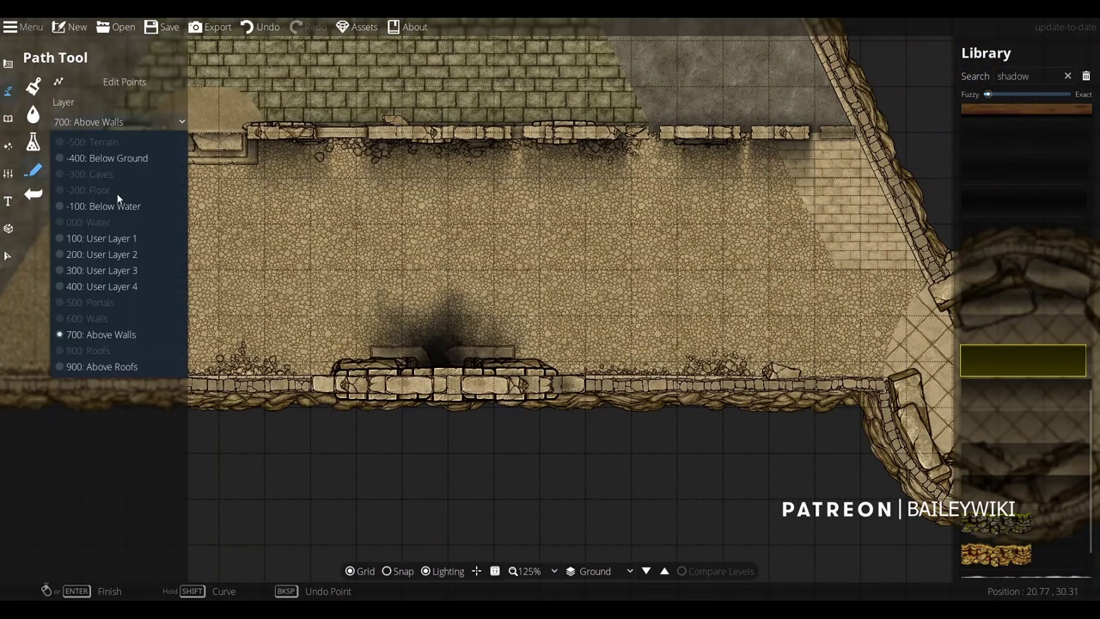
pyautogui.click(108, 292)
pyautogui.click(137, 265)
pyautogui.click(135, 289)
pyautogui.click(135, 287)
pyautogui.click(143, 309)
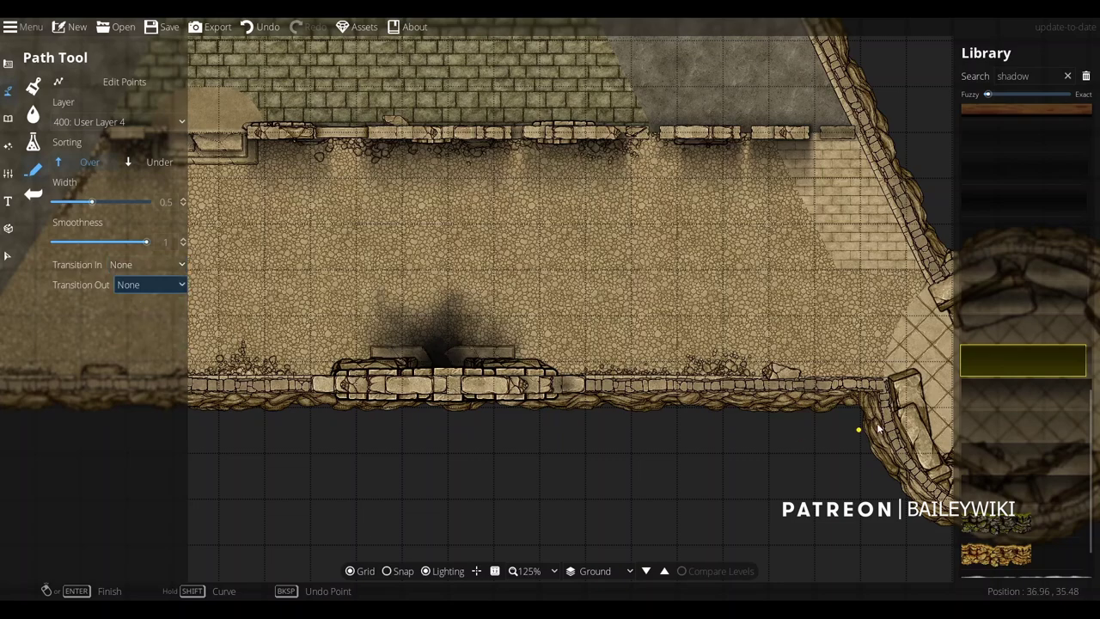
# Undo the last change and draw a shadow path of width 0.8 along the southern wall between the two round towers
pyautogui.hotkey('ctrl', 'z')
pyautogui.click(892, 385)
pyautogui.moveTo(428, 383); pyautogui.dragTo(690, 392)
pyautogui.moveTo(346, 381); pyautogui.dragTo(573, 399)
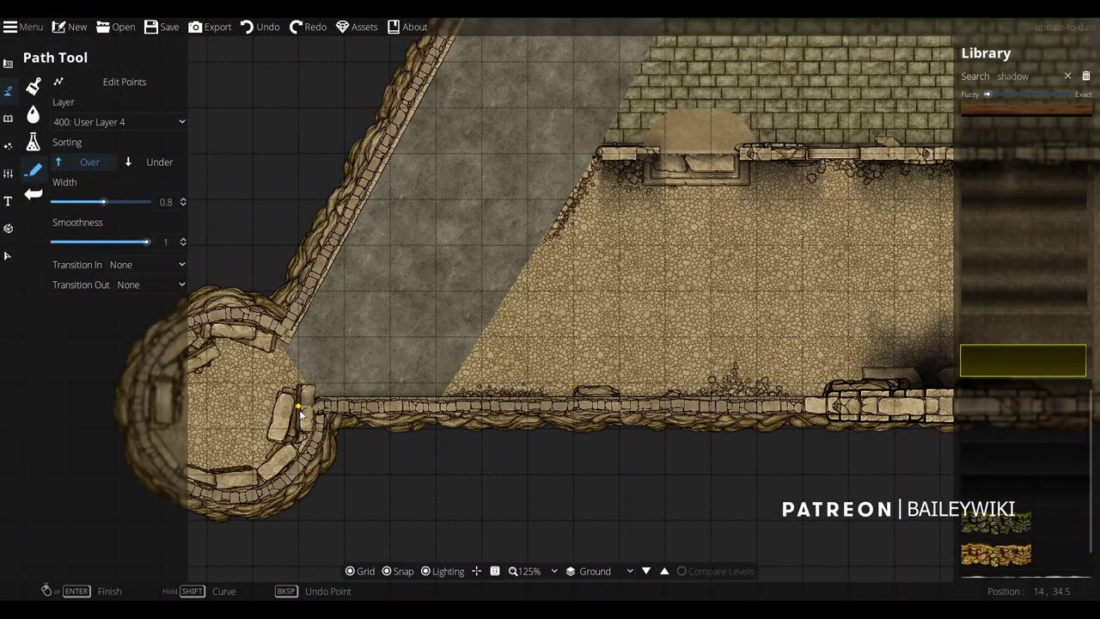
pyautogui.moveTo(756, 251); pyautogui.dragTo(372, 343)
# Try the sandstone brick and cobblestone patterns on the semicircular floor behind the broken doorway steps
pyautogui.scroll(-3, 371, 339)
pyautogui.scroll(6, 488, 328)
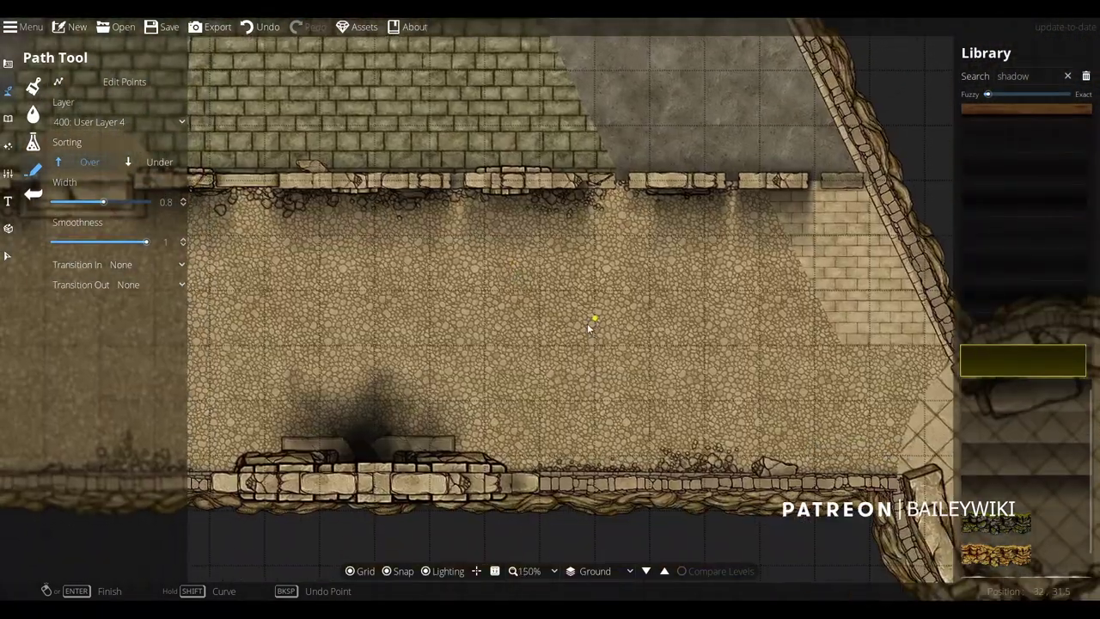
pyautogui.scroll(-3, 590, 328)
pyautogui.scroll(3, 499, 319)
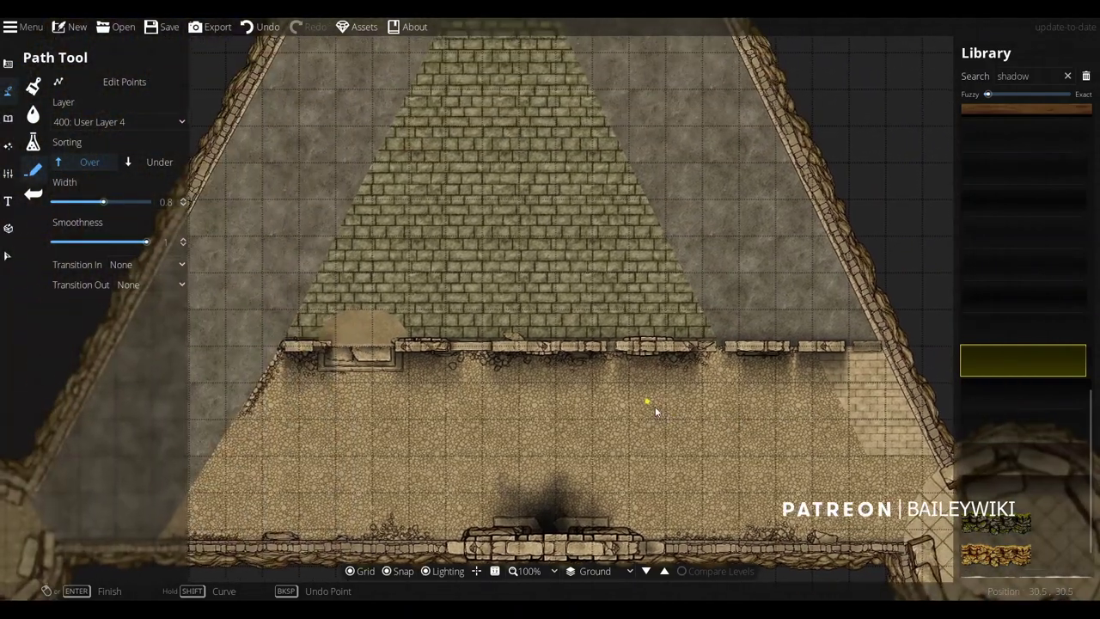
pyautogui.scroll(-2, 646, 429)
pyautogui.scroll(5, 430, 344)
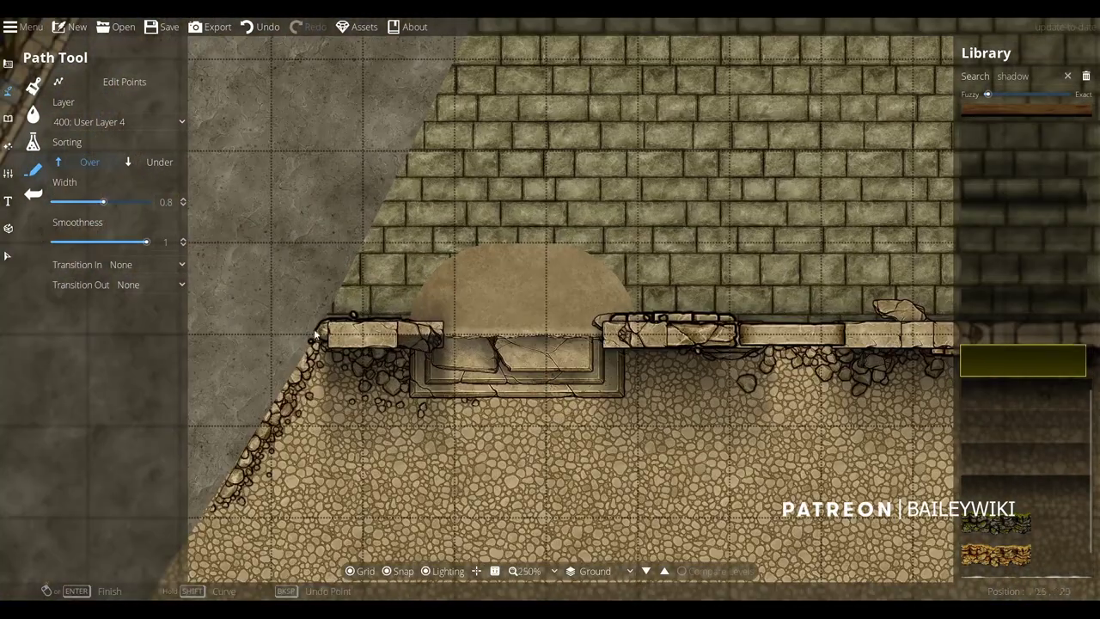
pyautogui.click(6, 256)
pyautogui.click(516, 275)
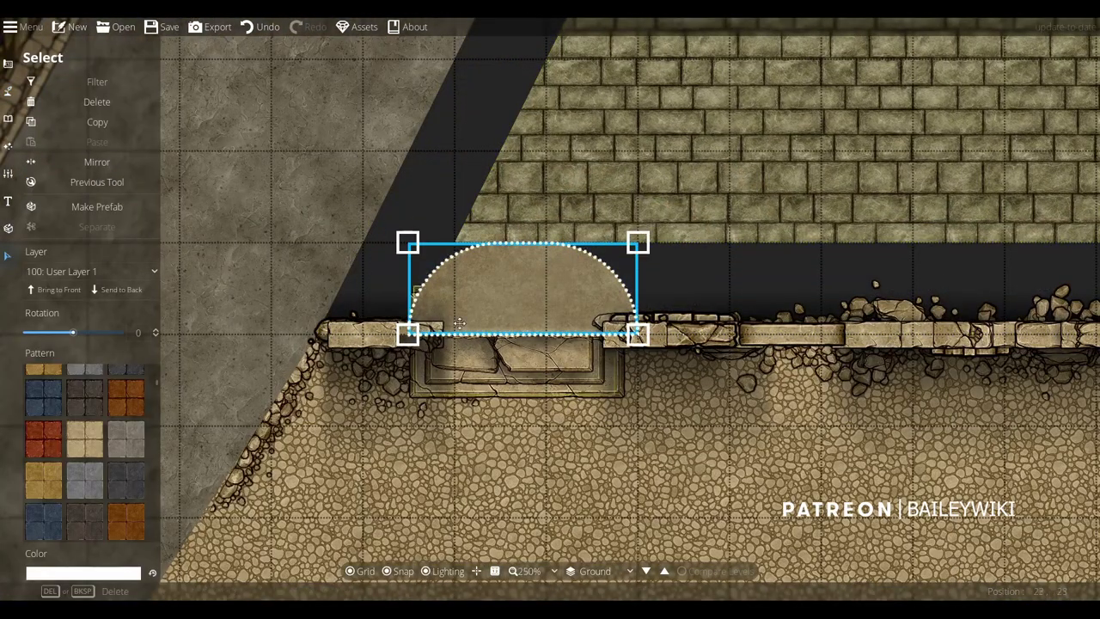
pyautogui.scroll(-5, 135, 492)
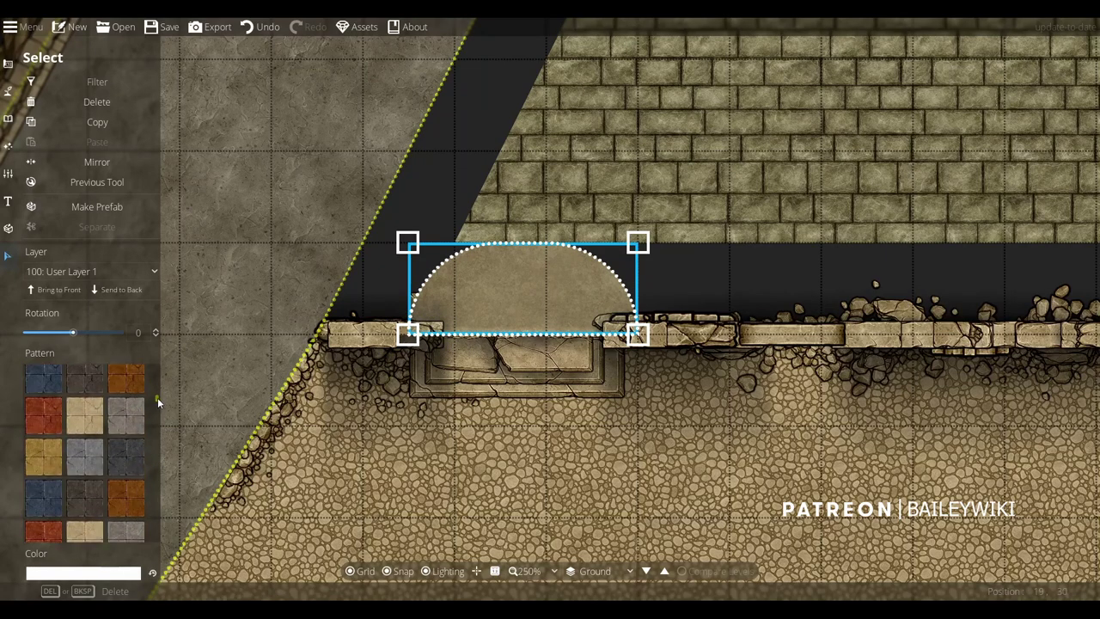
pyautogui.moveTo(158, 397); pyautogui.dragTo(147, 439)
pyautogui.click(128, 381)
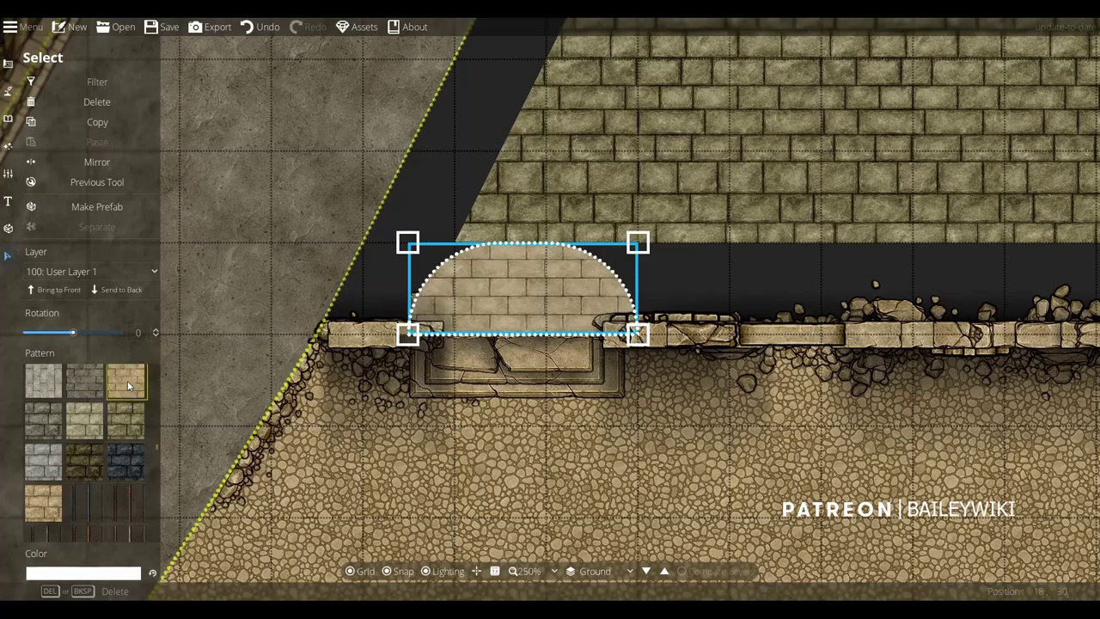
pyautogui.moveTo(156, 445); pyautogui.dragTo(157, 464)
pyautogui.click(126, 437)
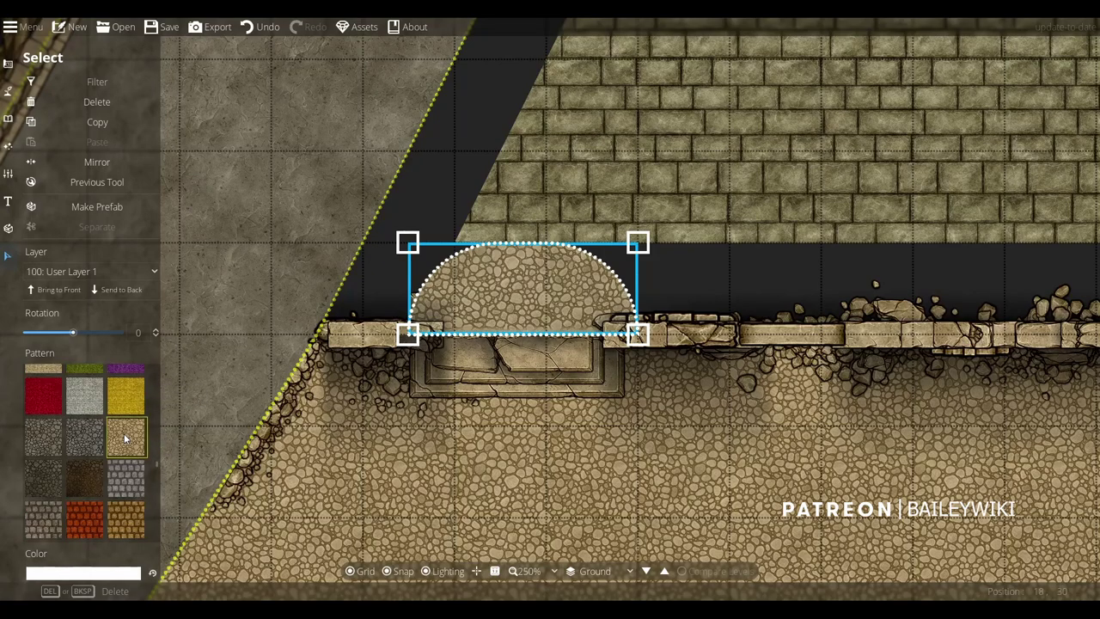
# Move the displaced green brick floor back down so its lower edge meets the inner wall
pyautogui.click(735, 277)
pyautogui.moveTo(808, 156); pyautogui.dragTo(688, 247)
pyautogui.scroll(-3, 908, 234)
pyautogui.moveTo(878, 235); pyautogui.dragTo(484, 273)
pyautogui.moveTo(458, 202); pyautogui.dragTo(641, 202)
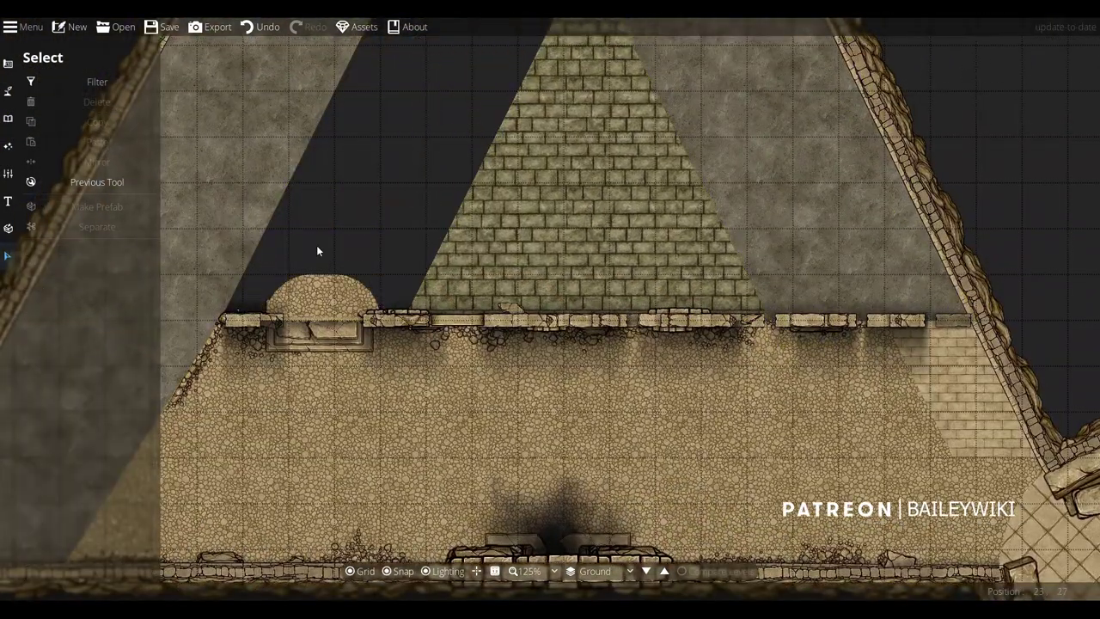
# Fill the semicircular floor behind the doorway steps with the large sandstone flagstone pattern
pyautogui.scroll(3, 318, 245)
pyautogui.click(328, 333)
pyautogui.scroll(-5, 140, 461)
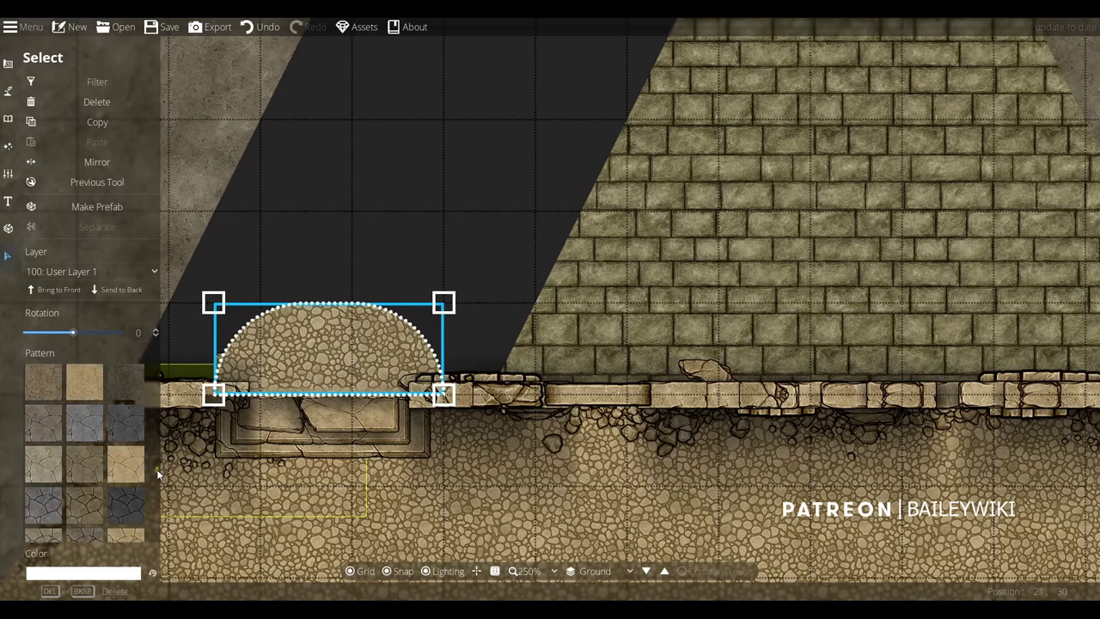
pyautogui.click(126, 447)
pyautogui.click(457, 224)
pyautogui.click(371, 322)
# Move the green brick floor west to close the gap behind the semicircular doorway floor
pyautogui.click(727, 253)
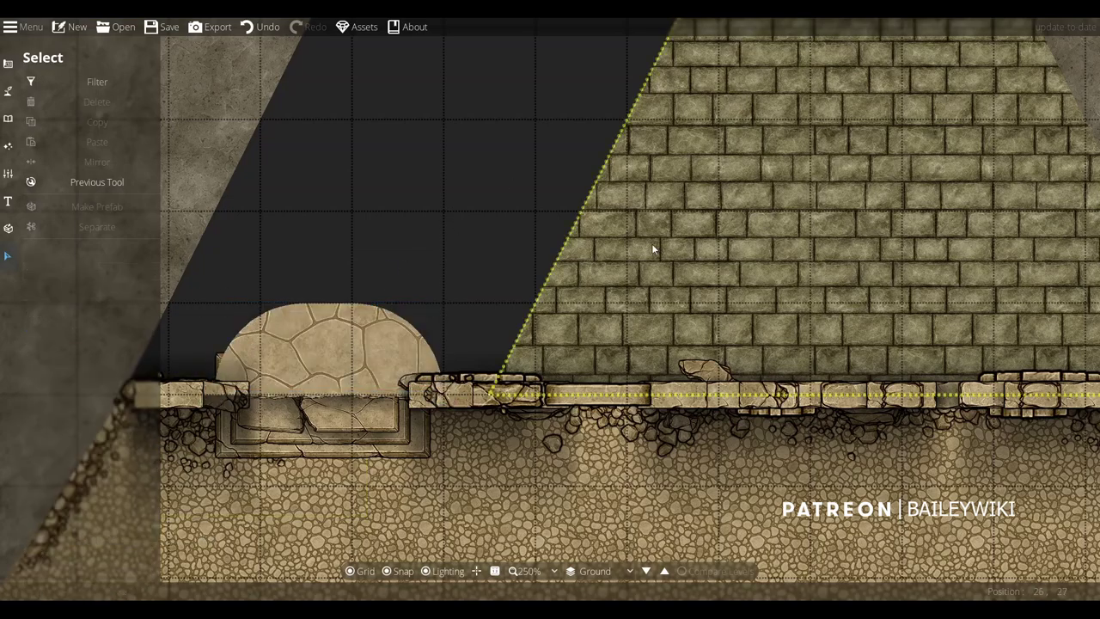
pyautogui.moveTo(727, 253); pyautogui.dragTo(411, 262)
pyautogui.rightClick(411, 261)
pyautogui.scroll(-3, 835, 226)
pyautogui.moveTo(835, 225); pyautogui.dragTo(487, 261)
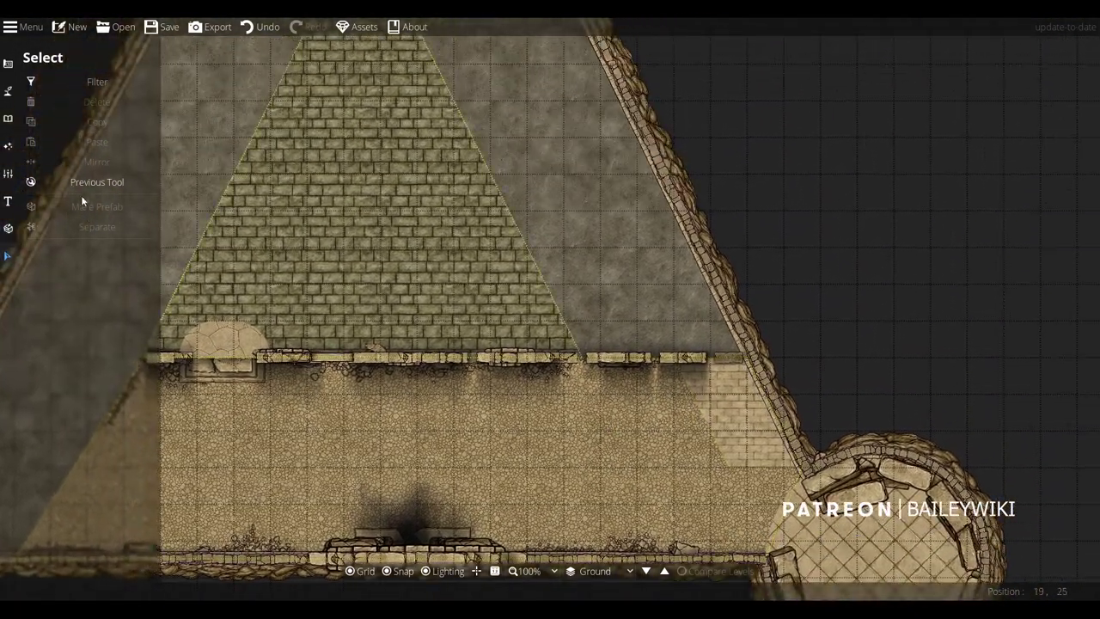
# Search all library objects for sandstone, choose Rubble Stone Sandstone Slab A22 1x1, and browse the neighbouring rubble stones
pyautogui.click(9, 118)
pyautogui.click(60, 85)
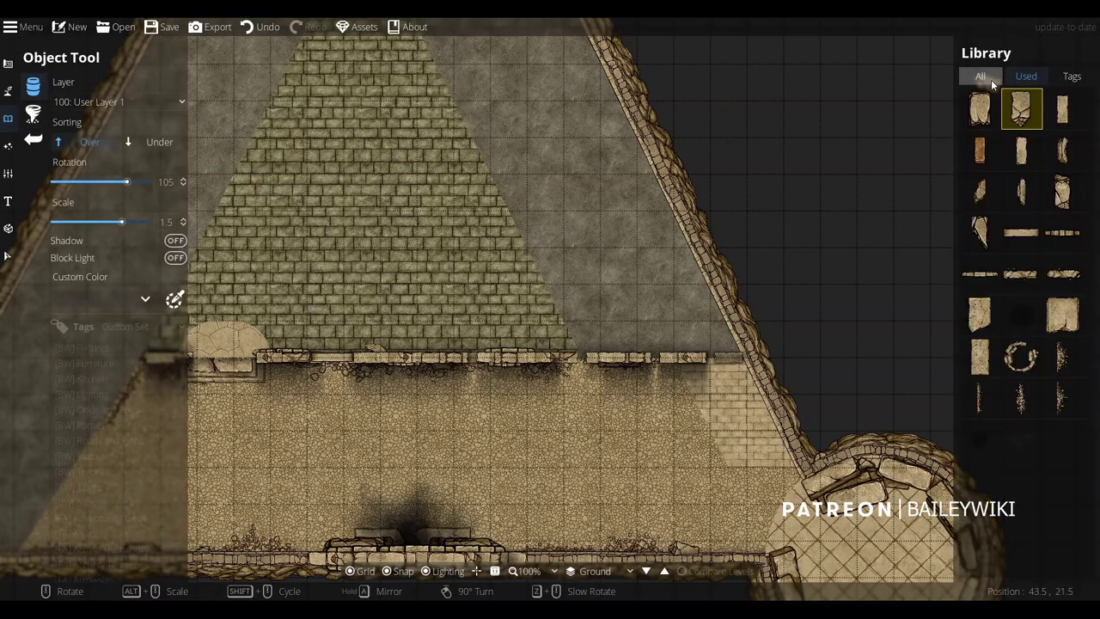
pyautogui.write('sandstone')
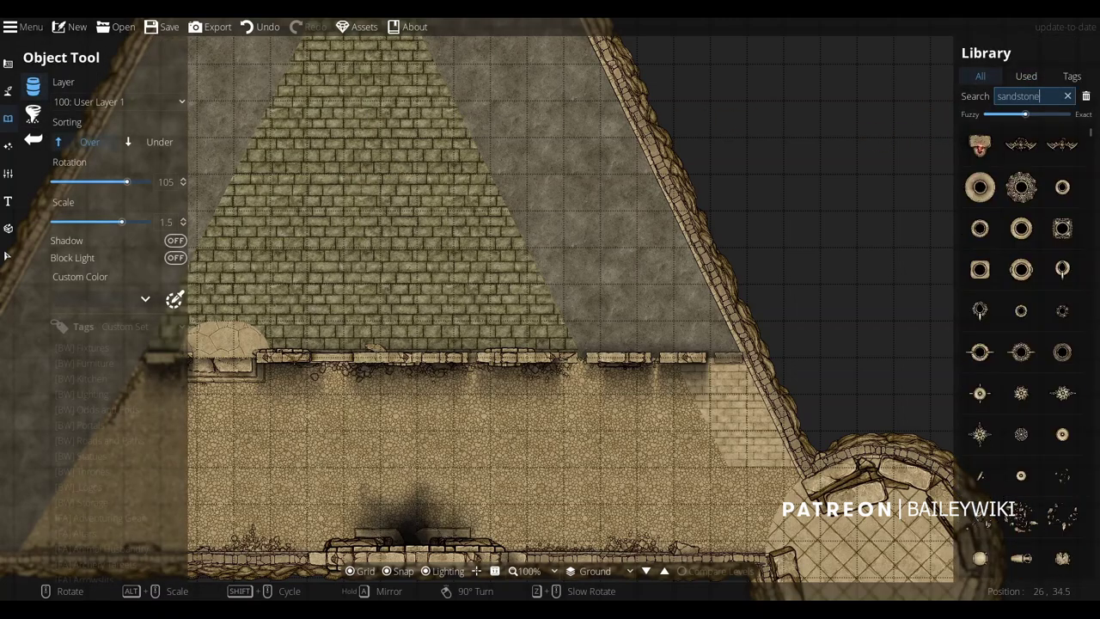
pyautogui.moveTo(1090, 134); pyautogui.dragTo(1096, 498)
pyautogui.click(1030, 214)
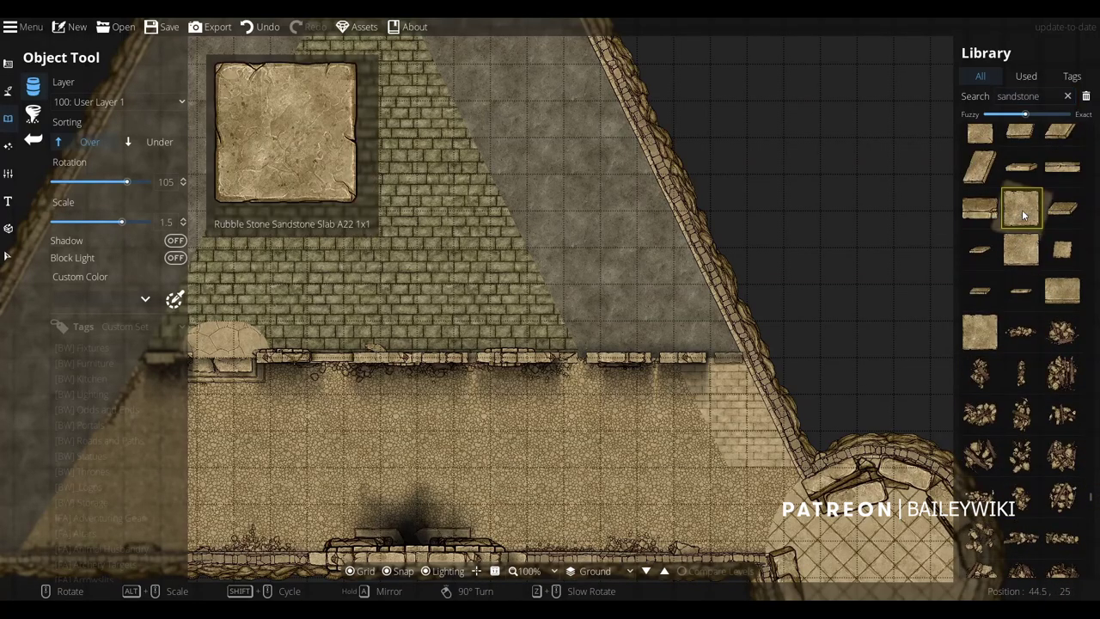
pyautogui.moveTo(1016, 208); pyautogui.dragTo(964, 278)
pyautogui.scroll(3, 1059, 316)
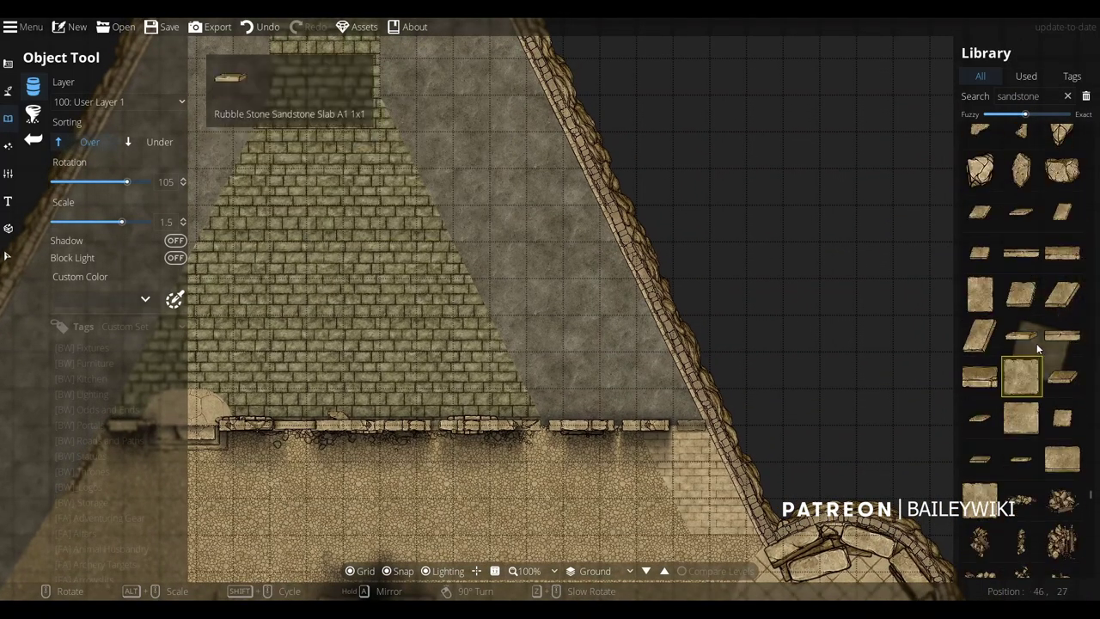
pyautogui.scroll(5, 1032, 304)
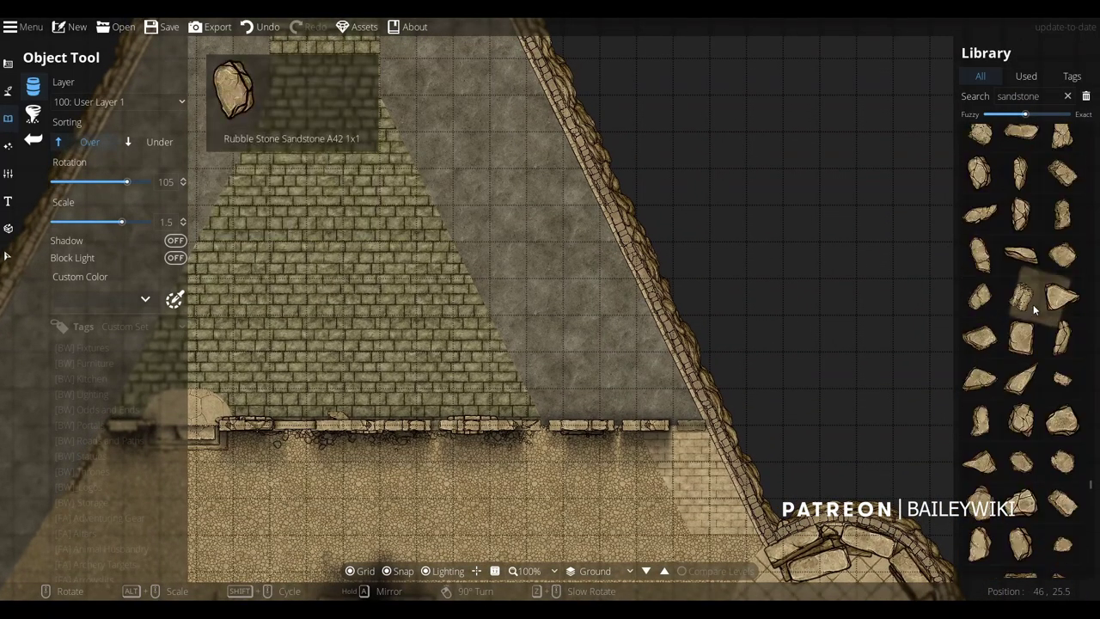
pyautogui.scroll(-3, 1033, 305)
# Turn off snapping, rotate the sandstone slab to -180 degrees and reduce its scale to 0.4
pyautogui.moveTo(284, 387); pyautogui.dragTo(413, 362)
pyautogui.scroll(9, 323, 375)
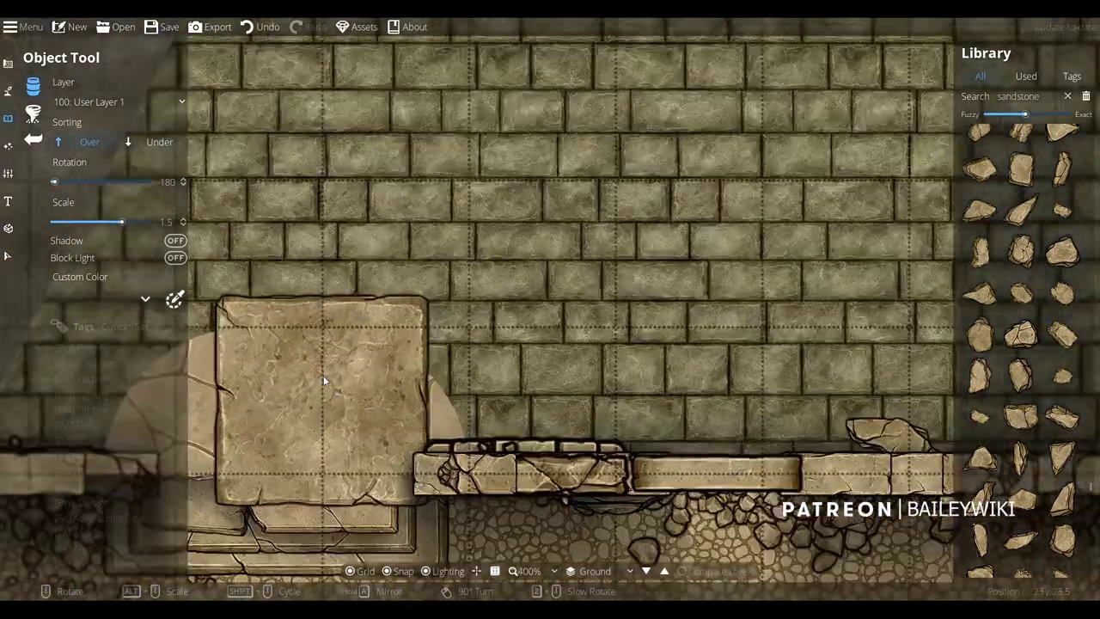
pyautogui.scroll(-7, 339, 375)
pyautogui.keyDown('alt'); pyautogui.scroll(-4, 356, 378); pyautogui.keyUp('alt')
pyautogui.press('s')
pyautogui.moveTo(405, 434); pyautogui.dragTo(501, 355)
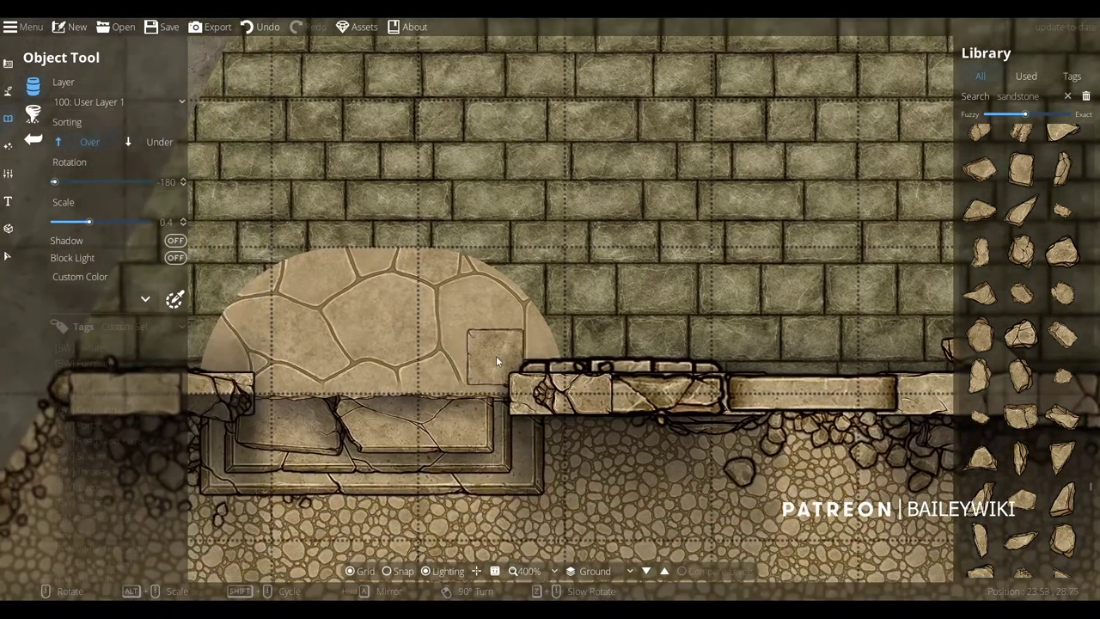
pyautogui.scroll(-5, 494, 365)
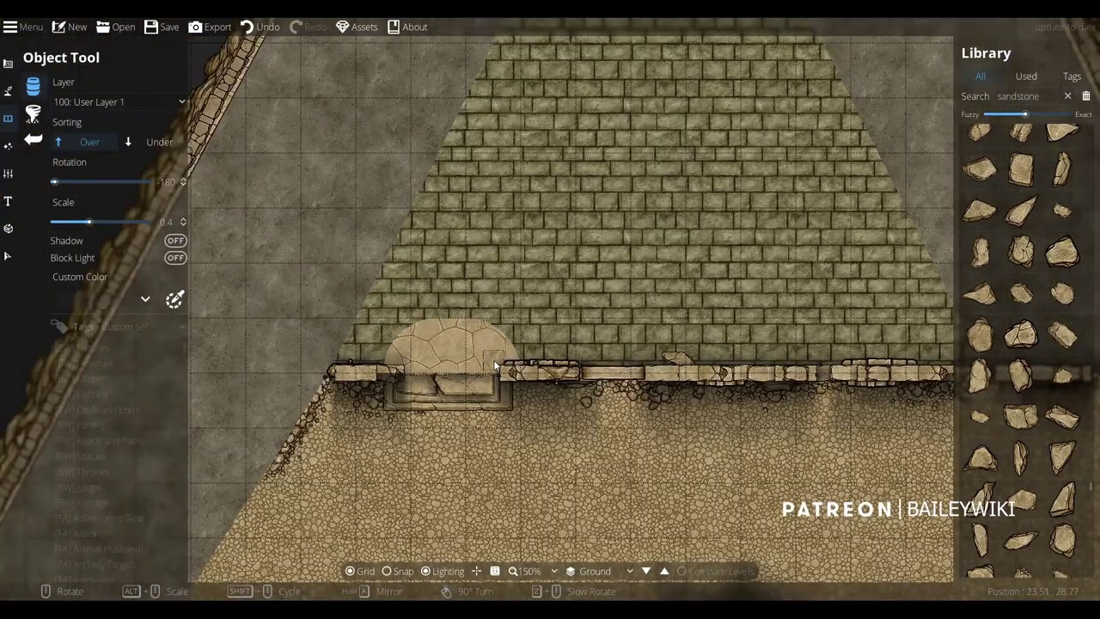
# Place two different sandstone slabs at 0.5 scale and -180 degrees side by side on the eastern cobbled floor
pyautogui.moveTo(525, 467); pyautogui.dragTo(477, 373)
pyautogui.scroll(-1, 513, 430)
pyautogui.moveTo(514, 430); pyautogui.dragTo(423, 384)
pyautogui.press('d')
pyautogui.scroll(4, 899, 465)
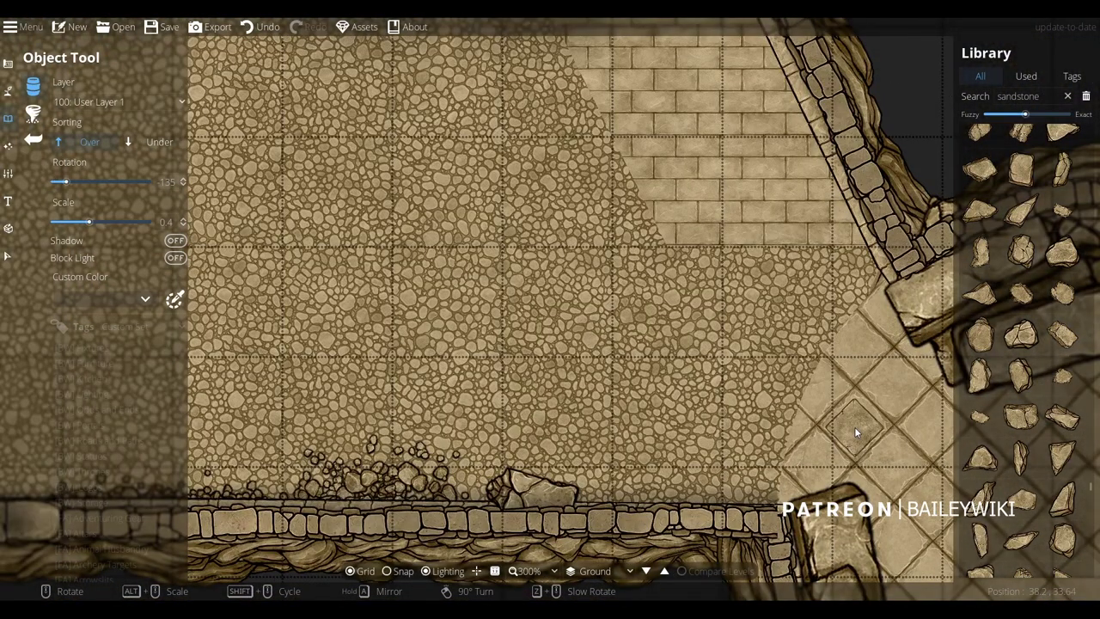
pyautogui.keyDown('alt'); pyautogui.scroll(1, 856, 432); pyautogui.keyUp('alt')
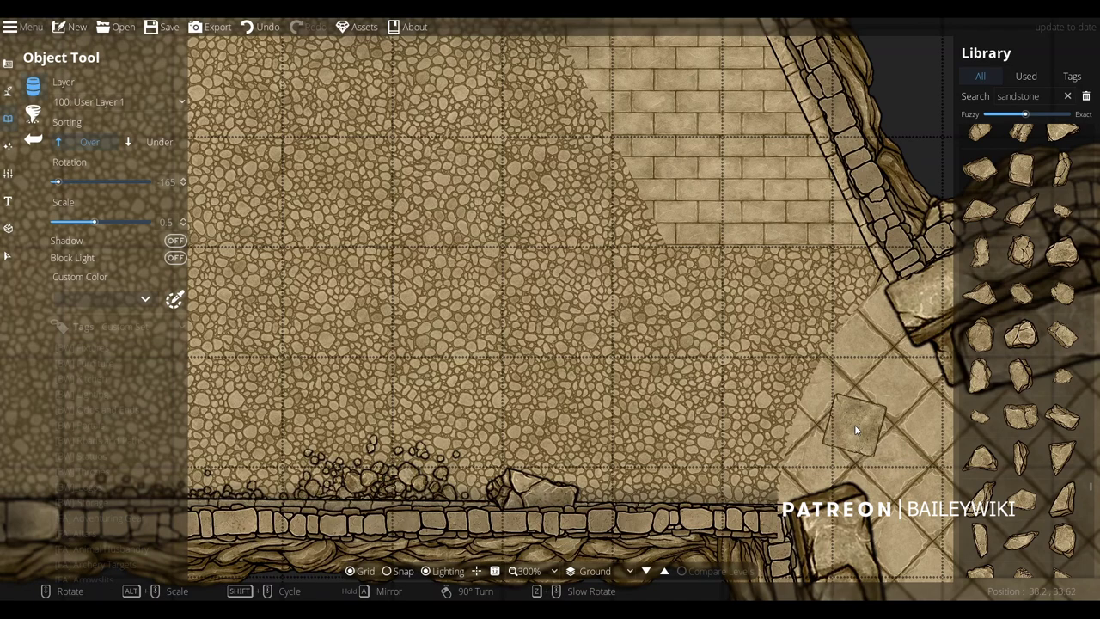
pyautogui.scroll(1, 854, 430)
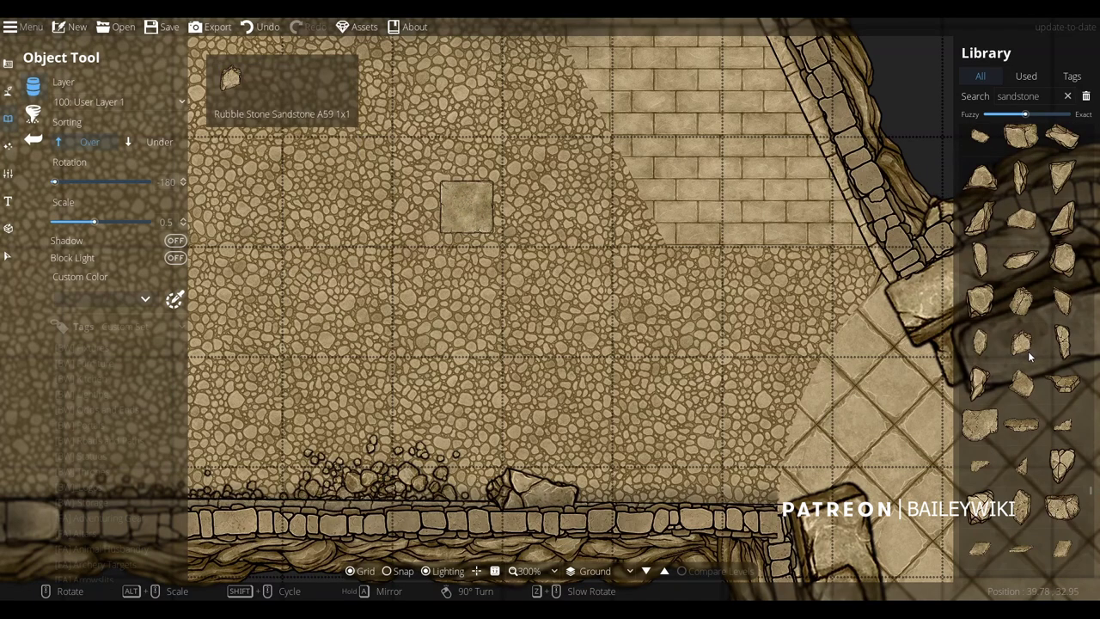
pyautogui.scroll(-3, 1028, 413)
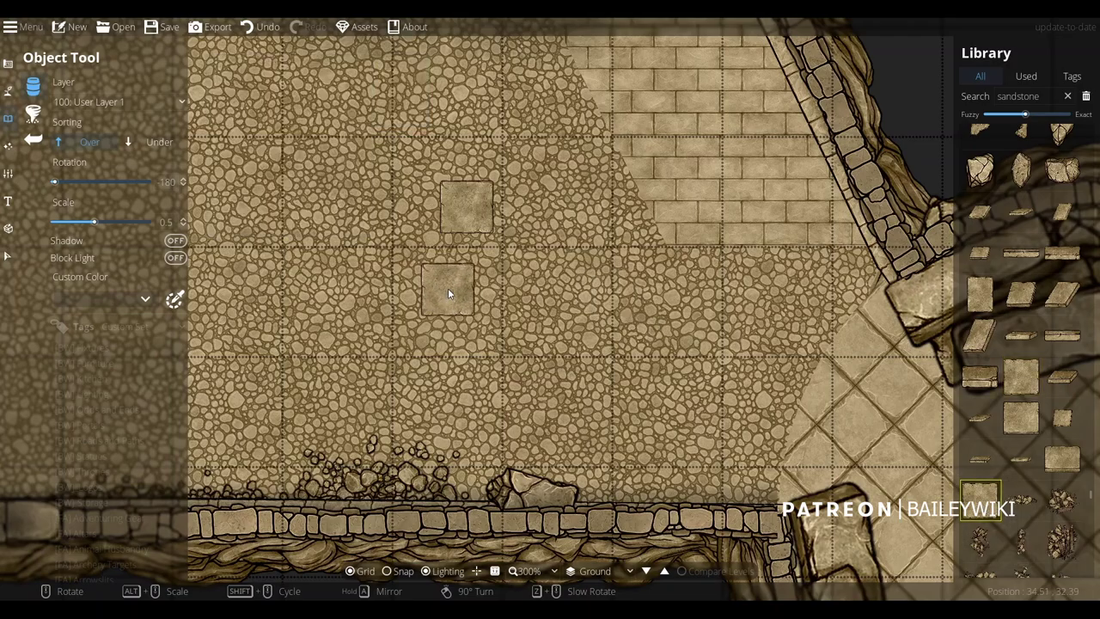
pyautogui.click(392, 209)
# Draw a pattern shape of cracked sandstone tiles covering the corridor's western end between the inner and southern walls
pyautogui.scroll(-2, 325, 277)
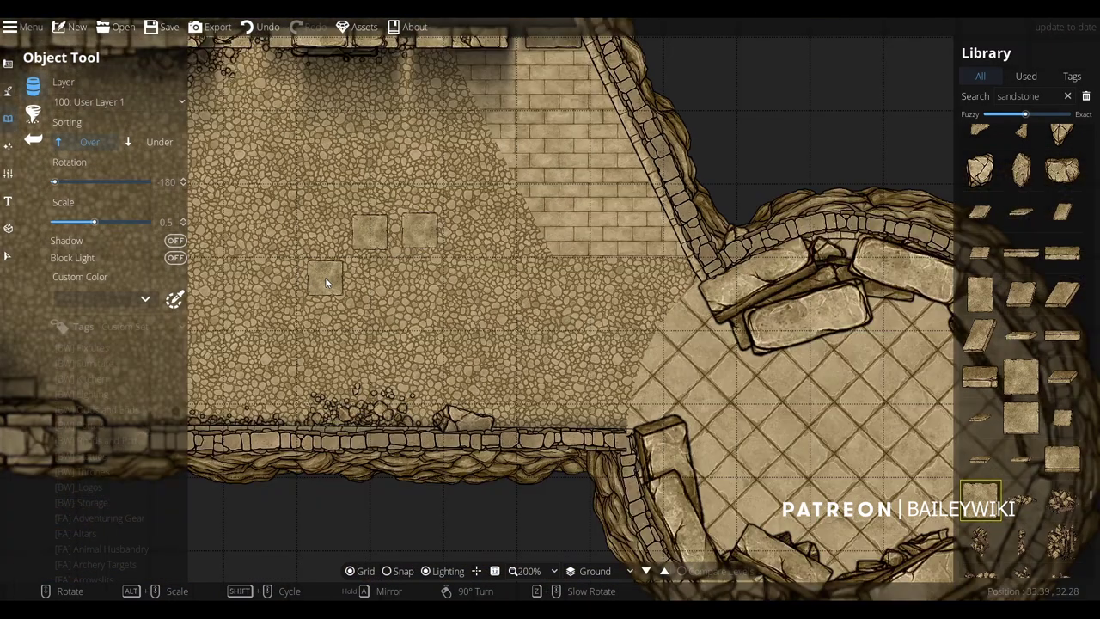
pyautogui.moveTo(301, 246); pyautogui.dragTo(549, 324)
pyautogui.scroll(-3, 548, 323)
pyautogui.moveTo(452, 310); pyautogui.dragTo(638, 277)
pyautogui.click(8, 64)
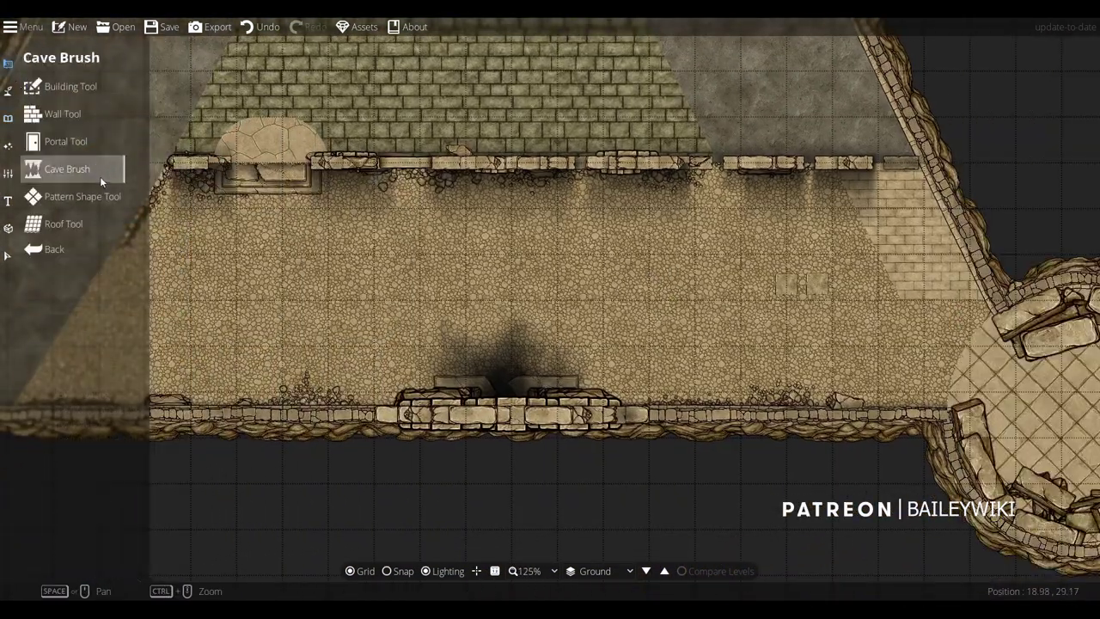
pyautogui.click(101, 197)
pyautogui.moveTo(187, 371); pyautogui.dragTo(187, 279)
pyautogui.click(117, 367)
pyautogui.moveTo(398, 291); pyautogui.dragTo(530, 295)
pyautogui.moveTo(275, 279); pyautogui.dragTo(443, 273)
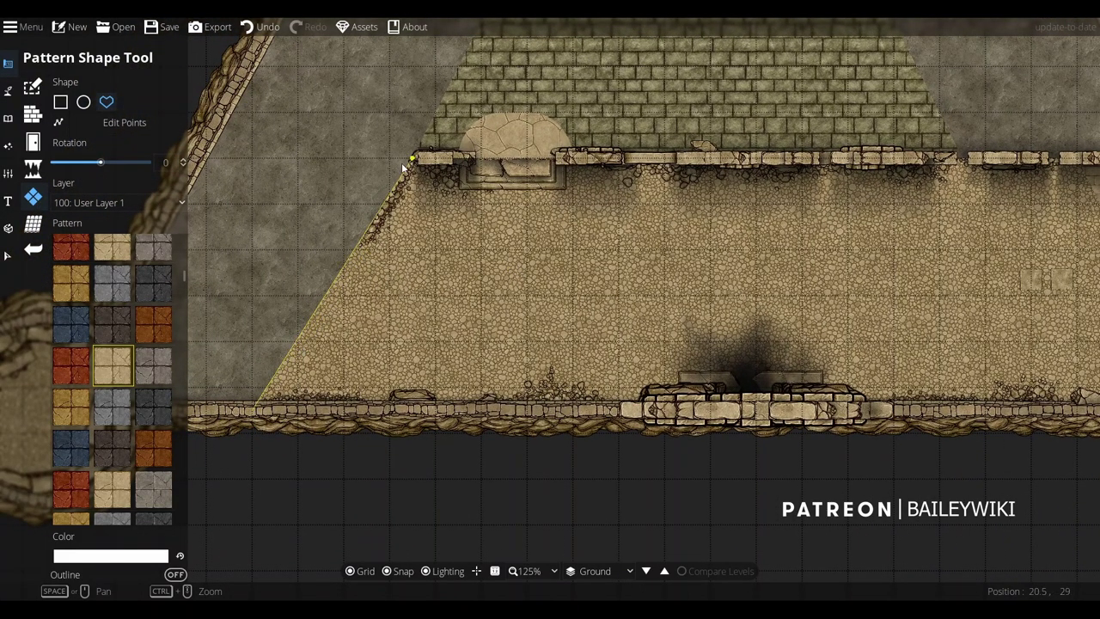
pyautogui.click(482, 407)
pyautogui.click(257, 411)
# Draw two irregular stepped patches of cracked sandstone tiles on the cobbled floor, one on each side of the scorch mark
pyautogui.moveTo(535, 345); pyautogui.dragTo(358, 368)
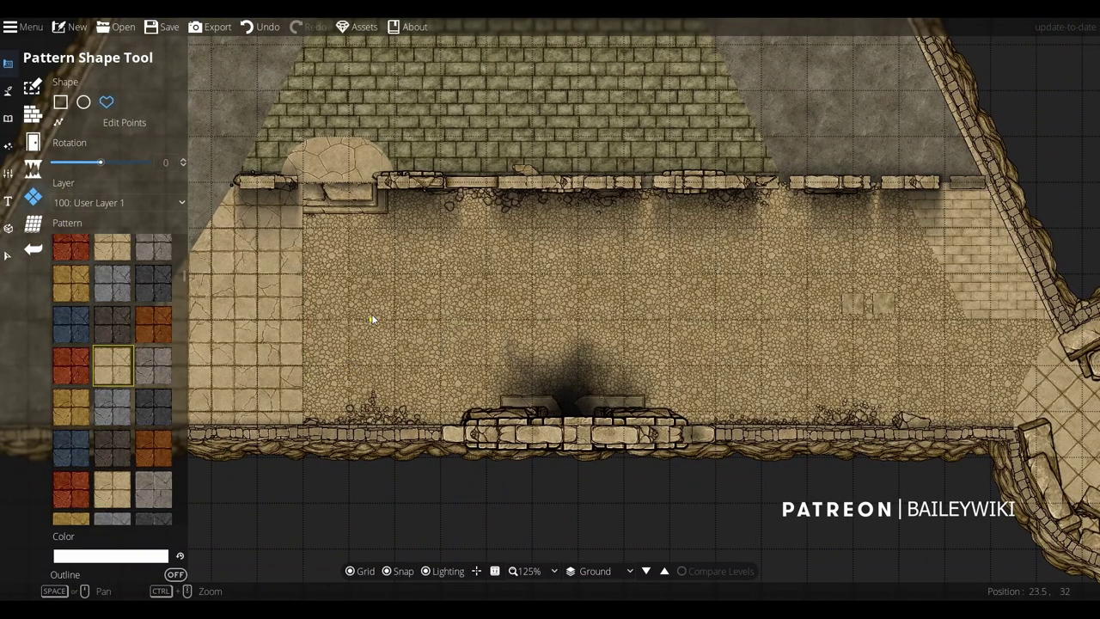
pyautogui.click(372, 317)
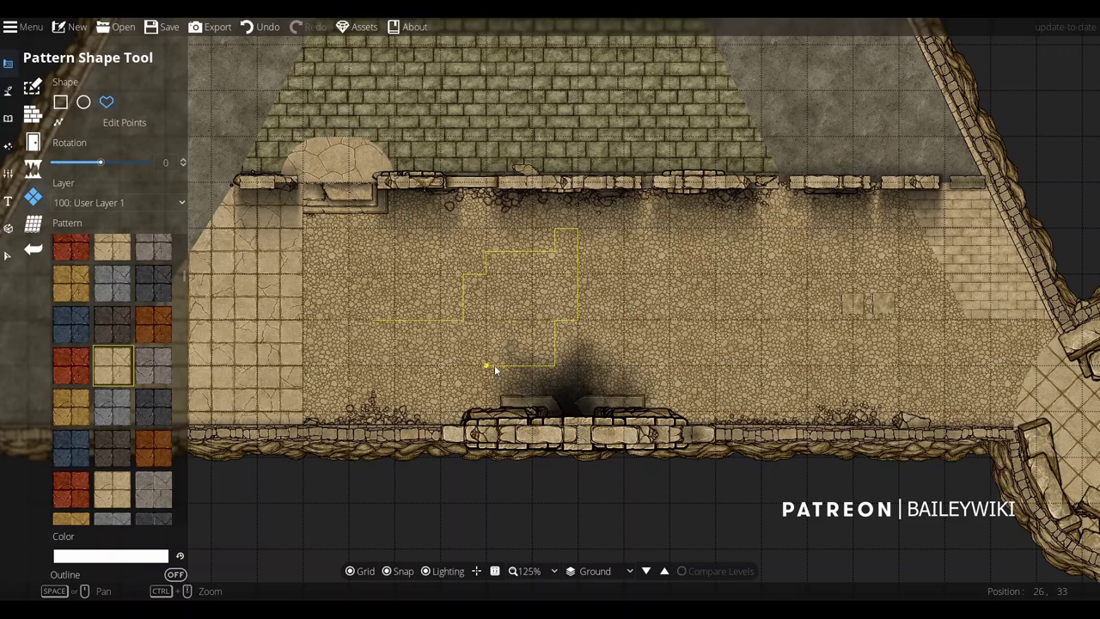
pyautogui.click(373, 323)
pyautogui.moveTo(609, 348); pyautogui.dragTo(465, 323)
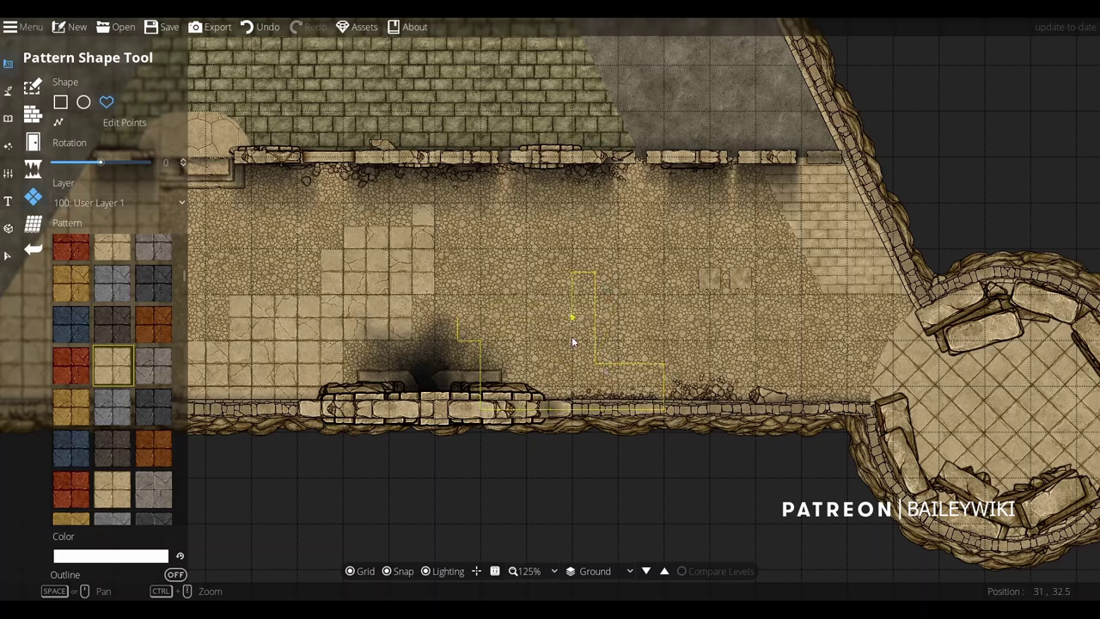
pyautogui.click(482, 317)
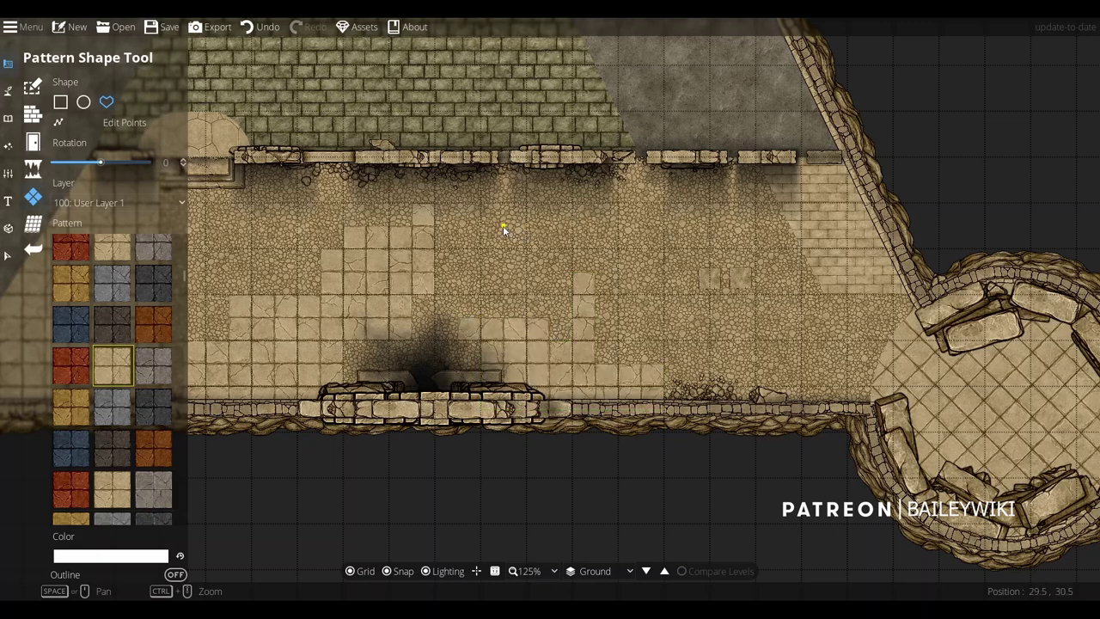
# Draw a small L-shaped tile patch northeast of the scorch mark and a stepped tile patch over the doorway steps
pyautogui.click(60, 101)
pyautogui.click(481, 204)
pyautogui.moveTo(277, 262); pyautogui.dragTo(567, 315)
pyautogui.scroll(1, 496, 288)
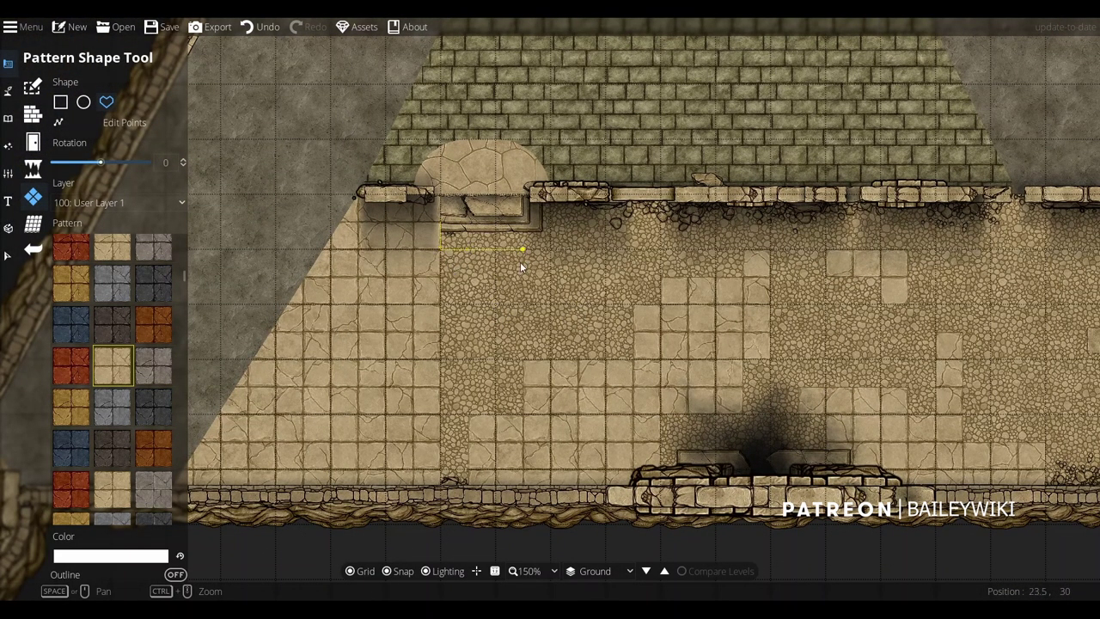
pyautogui.click(550, 199)
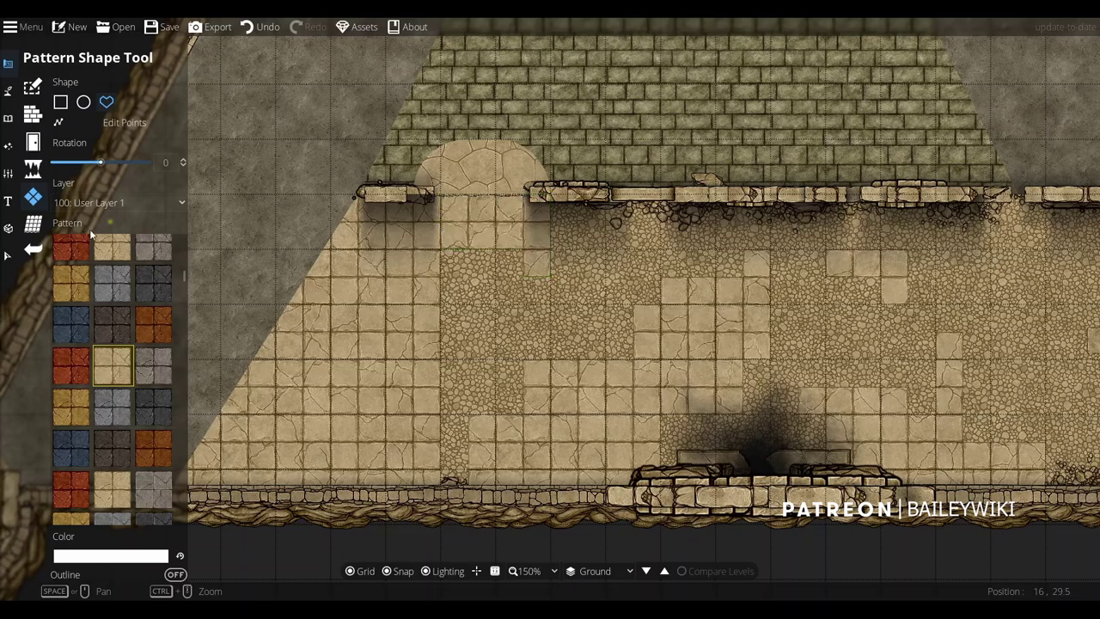
# Move the cracked tile patch over the doorway steps to the -100: Below Water layer
pyautogui.click(7, 255)
pyautogui.click(398, 275)
pyautogui.keyDown('shift'); pyautogui.click(529, 228); pyautogui.keyUp('shift')
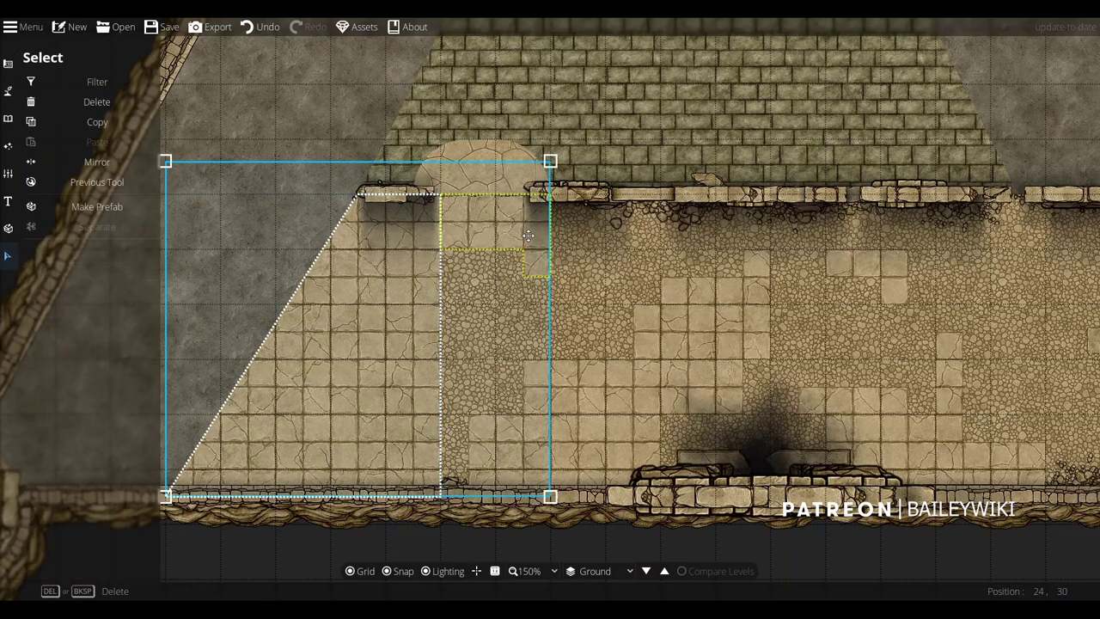
pyautogui.keyDown('shift'); pyautogui.click(565, 231); pyautogui.keyUp('shift')
pyautogui.click(523, 536)
pyautogui.click(490, 236)
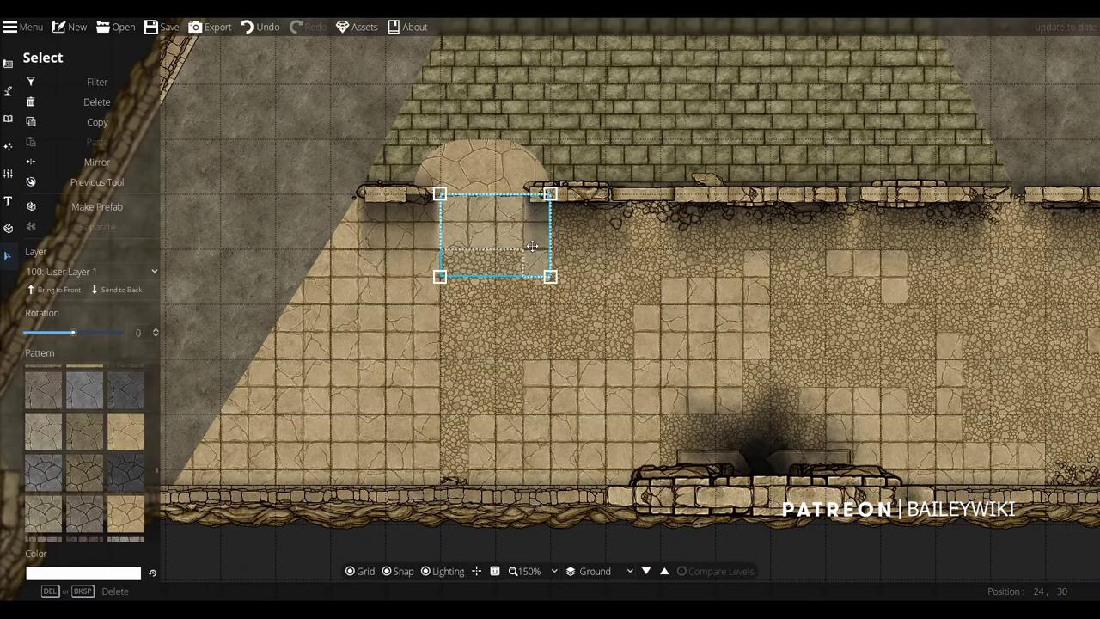
pyautogui.click(108, 271)
pyautogui.click(79, 356)
pyautogui.click(821, 561)
# Move the tiled area at the corridor's western end to the -100: Below Water layer
pyautogui.click(319, 370)
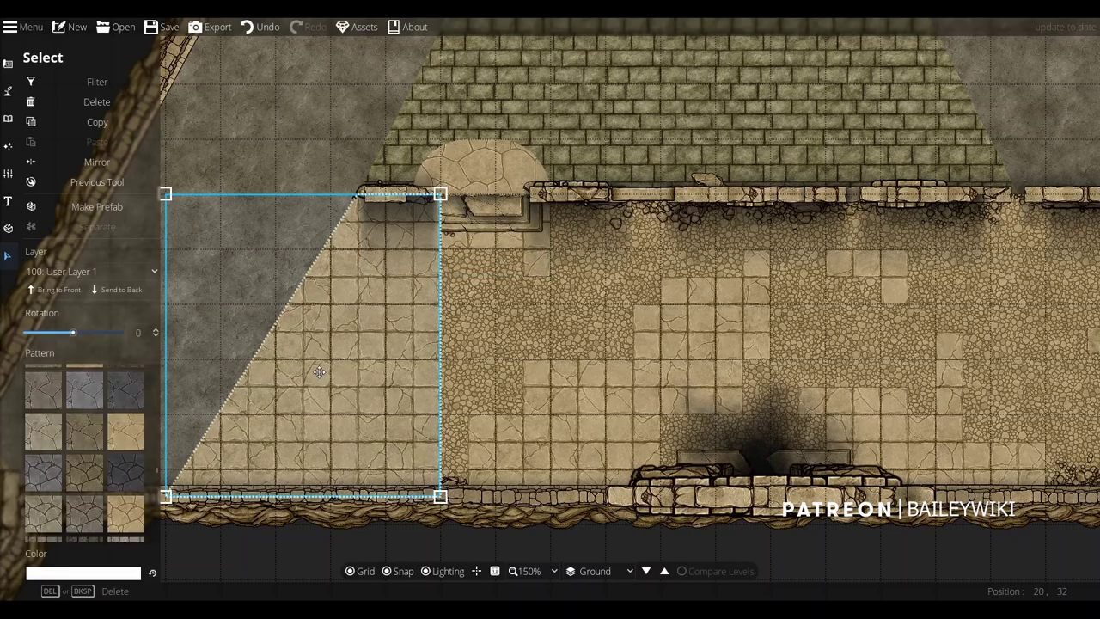
pyautogui.click(104, 274)
pyautogui.click(83, 356)
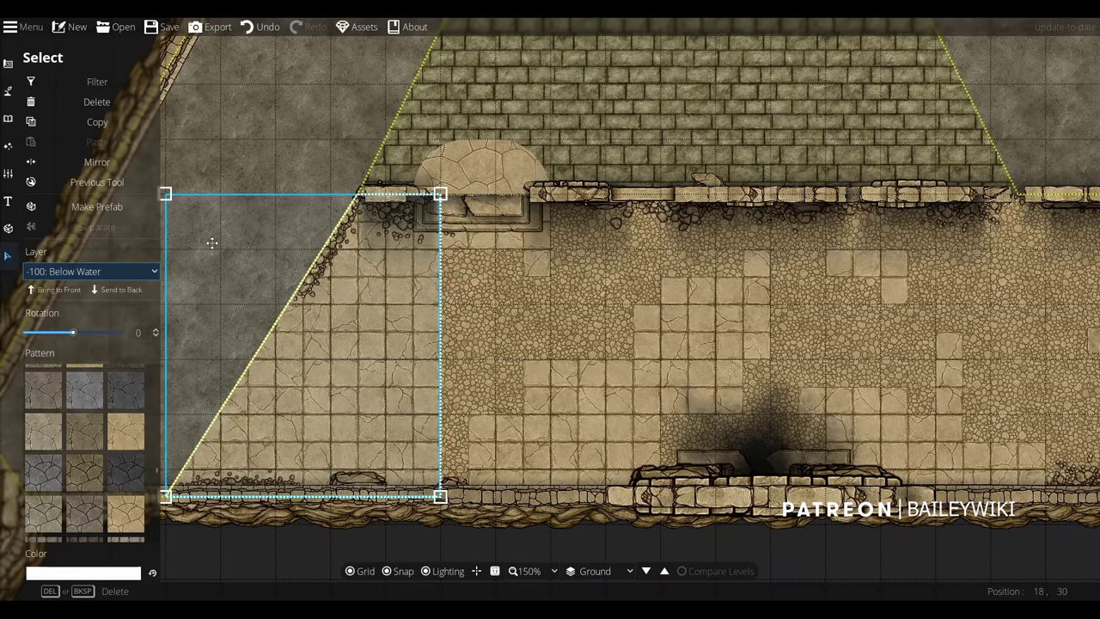
# Draw a stepped patch of cracked sandstone tiles along the eastern part of the inner wall, up to the brick floor
pyautogui.click(6, 63)
pyautogui.click(68, 196)
pyautogui.moveTo(1038, 305); pyautogui.dragTo(679, 328)
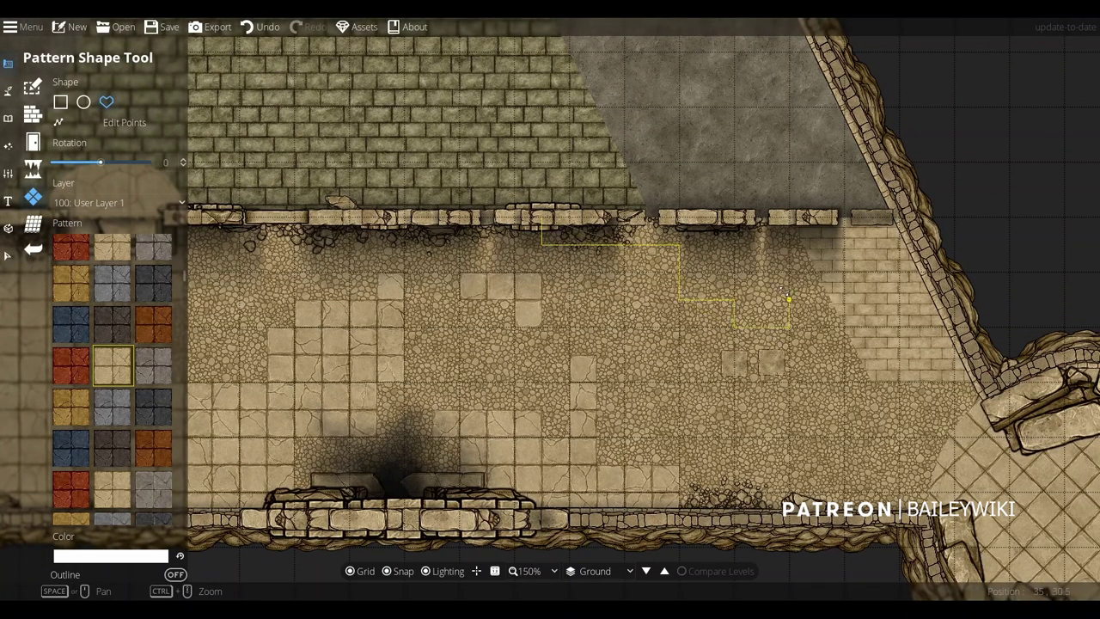
pyautogui.click(541, 217)
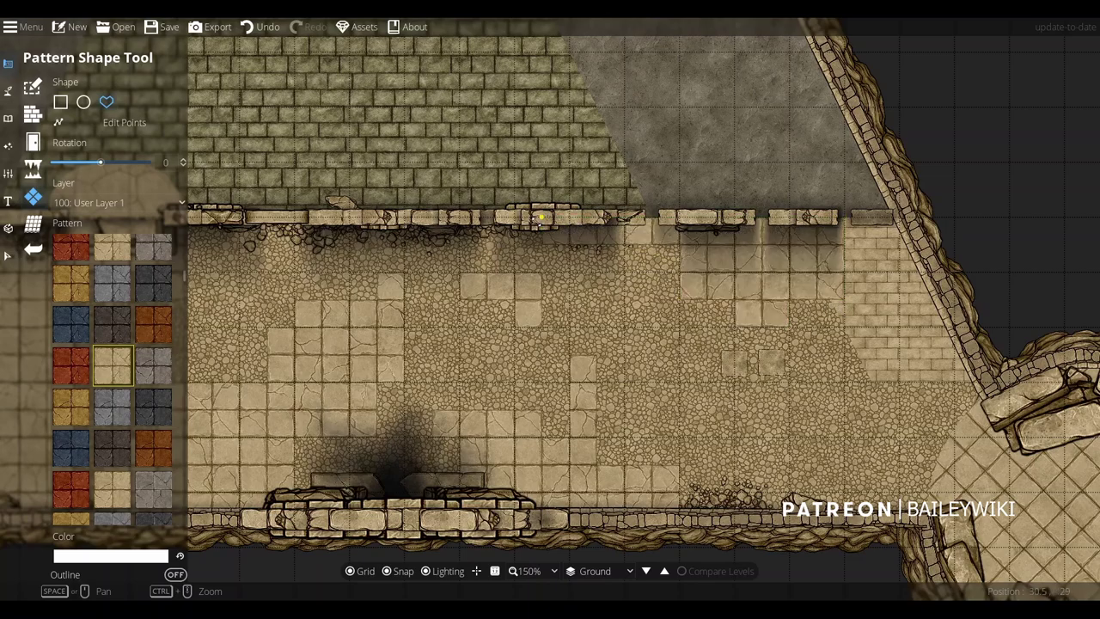
# Move the new tile patch along the eastern inner wall to the -100: Below Water layer
pyautogui.click(8, 256)
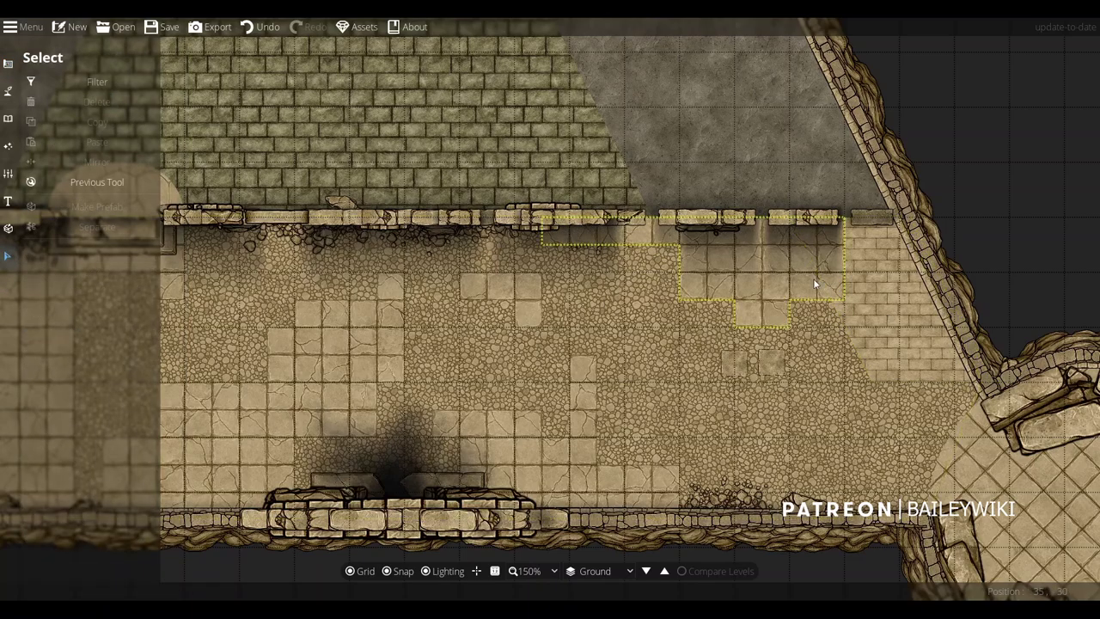
pyautogui.click(825, 300)
pyautogui.click(909, 184)
pyautogui.click(767, 264)
pyautogui.click(102, 271)
pyautogui.click(71, 353)
# Draw a stepped cracked tile patch on layer -100: Below Water in the corridor's southeastern corner beside the round tower
pyautogui.click(8, 118)
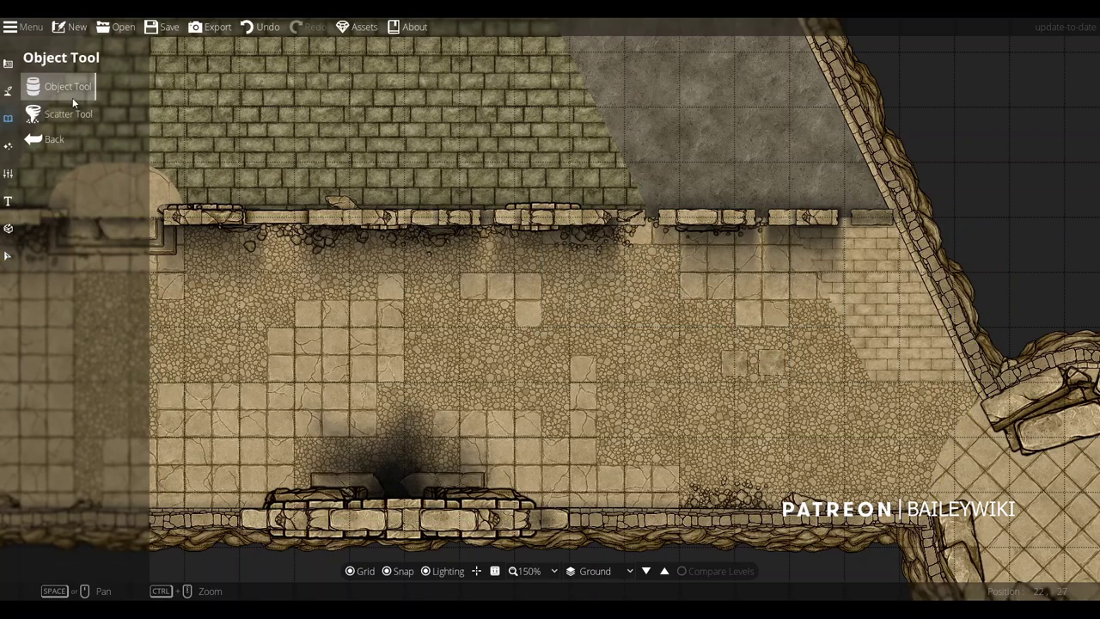
pyautogui.click(8, 65)
pyautogui.click(73, 198)
pyautogui.click(114, 202)
pyautogui.click(115, 287)
pyautogui.moveTo(772, 417); pyautogui.dragTo(714, 338)
pyautogui.click(857, 307)
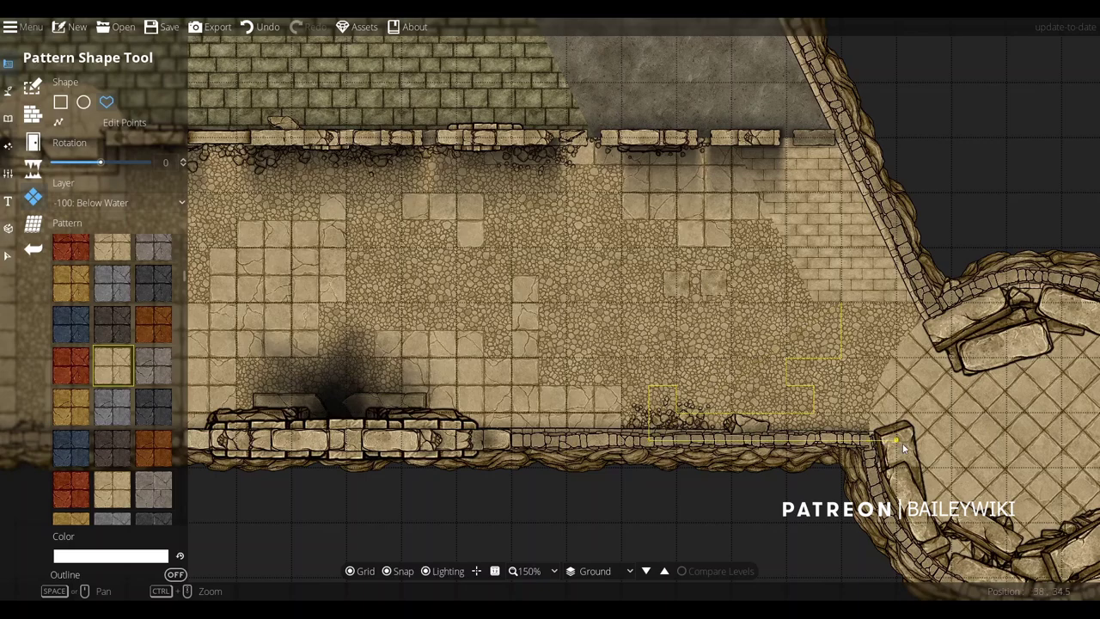
pyautogui.click(843, 302)
# Draw a small L-shaped cracked tile patch around the two slabs on the eastern cobbled floor
pyautogui.hscroll(4, 582, 287)
pyautogui.moveTo(418, 281); pyautogui.dragTo(592, 345)
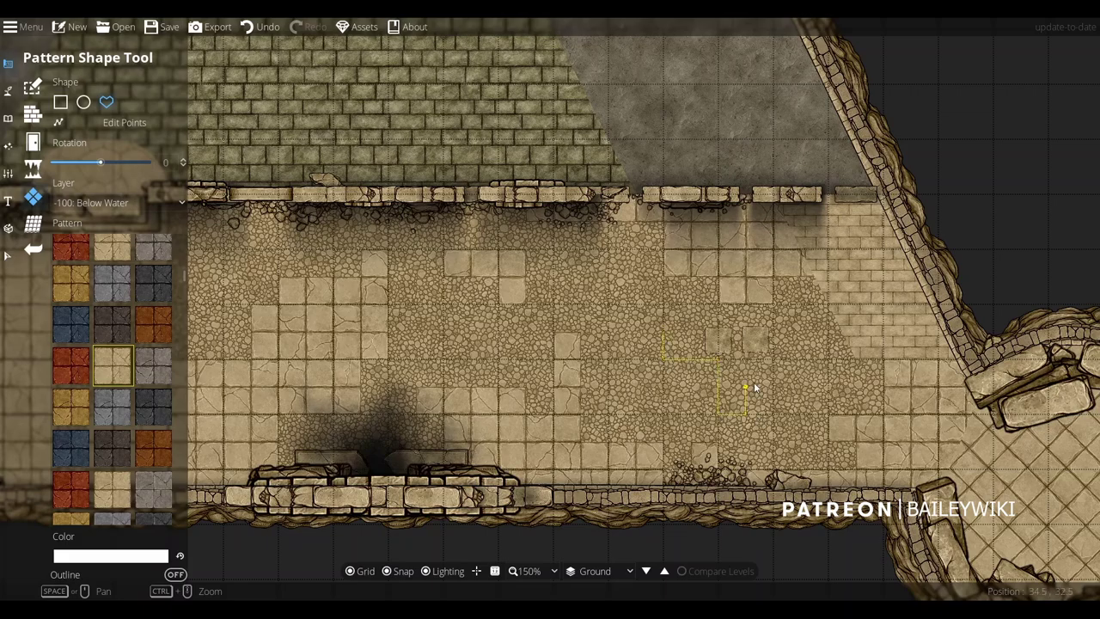
pyautogui.click(753, 333)
pyautogui.click(664, 332)
# Turn snapping off, then move and tilt the two eastern slabs, one southeast of the L-shaped patch and one beside the inner-wall tile patch
pyautogui.click(7, 256)
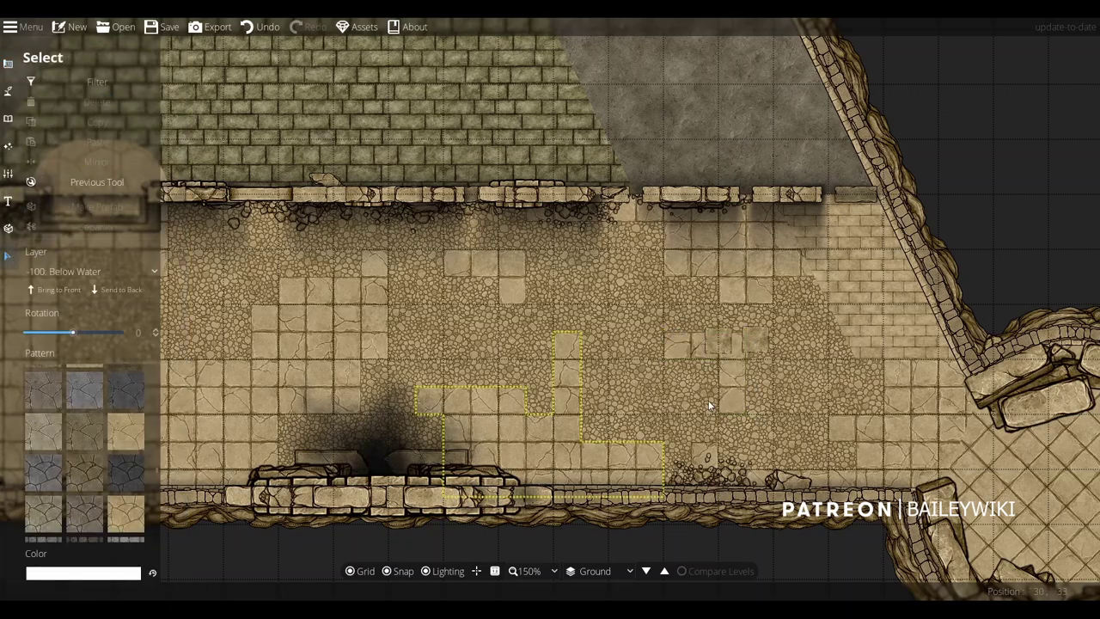
pyautogui.moveTo(759, 344); pyautogui.dragTo(791, 371)
pyautogui.press('s')
pyautogui.scroll(-2, 791, 372)
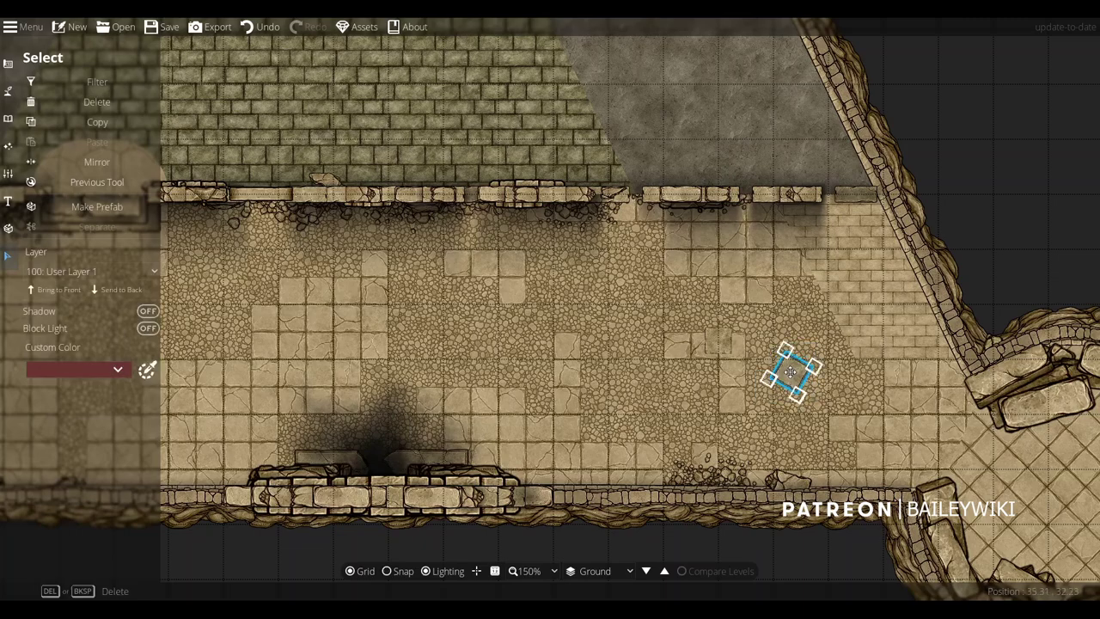
pyautogui.moveTo(719, 342); pyautogui.dragTo(712, 374)
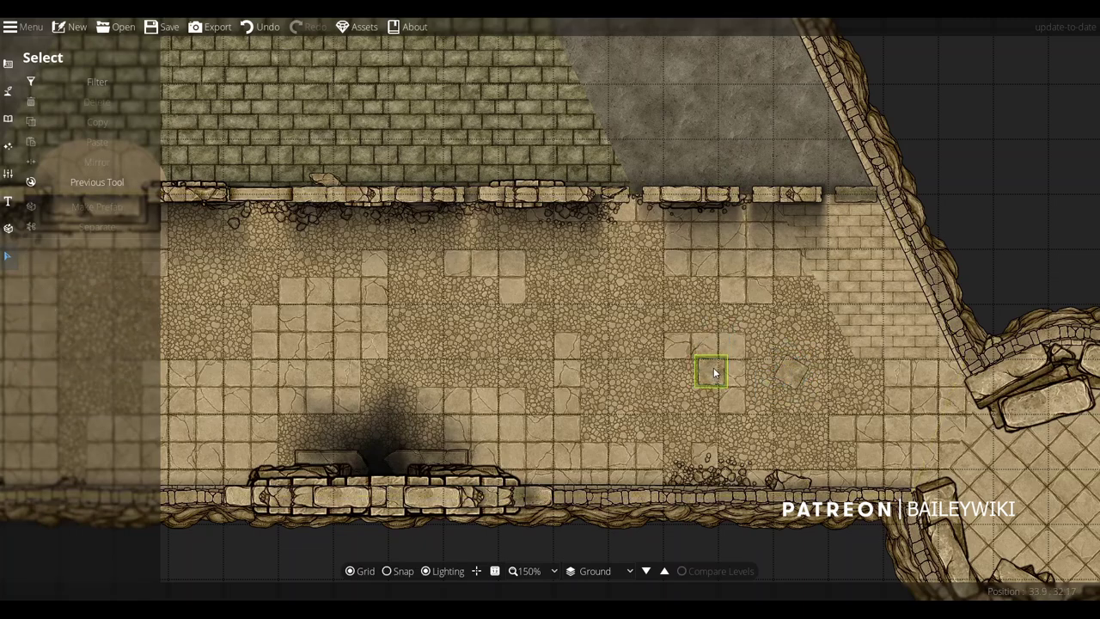
pyautogui.click(713, 373)
pyautogui.scroll(2, 713, 371)
pyautogui.moveTo(713, 372); pyautogui.dragTo(653, 270)
pyautogui.click(438, 353)
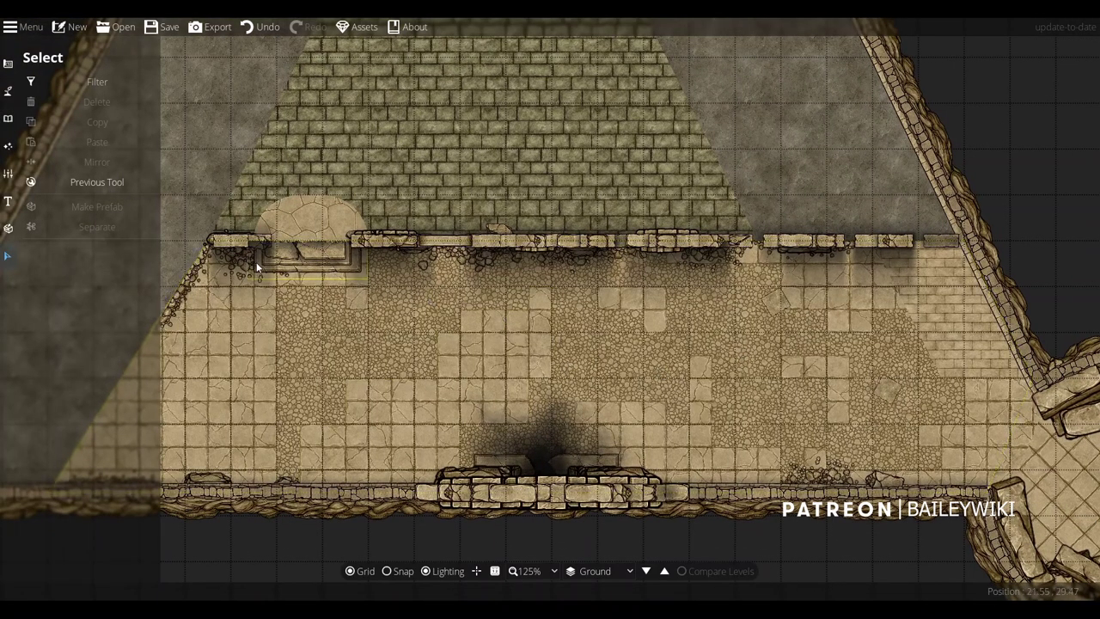
# Reshape the western tile area by editing its points into irregular stepped edges that expose the cobbles
pyautogui.click(8, 65)
pyautogui.click(86, 197)
pyautogui.click(132, 125)
pyautogui.click(133, 125)
pyautogui.click(279, 337)
pyautogui.moveTo(279, 361); pyautogui.dragTo(415, 290)
pyautogui.moveTo(381, 281); pyautogui.dragTo(392, 291)
pyautogui.moveTo(403, 372); pyautogui.dragTo(324, 382)
pyautogui.moveTo(347, 337); pyautogui.dragTo(347, 292)
pyautogui.moveTo(375, 411); pyautogui.dragTo(440, 429)
pyautogui.moveTo(392, 269); pyautogui.dragTo(392, 338)
pyautogui.moveTo(415, 292)
pyautogui.mouseDown()
pyautogui.moveTo(415, 338)
pyautogui.moveTo(415, 291)
pyautogui.mouseUp()
pyautogui.moveTo(605, 313); pyautogui.dragTo(462, 330)
# Place three sandstone slabs at 0.5 scale and varied angles on the western cobbles, below the doorway, near the southern wall and beside the tiles
pyautogui.scroll(-1, 462, 331)
pyautogui.scroll(3, 549, 333)
pyautogui.scroll(-1, 597, 325)
pyautogui.click(7, 90)
pyautogui.click(8, 118)
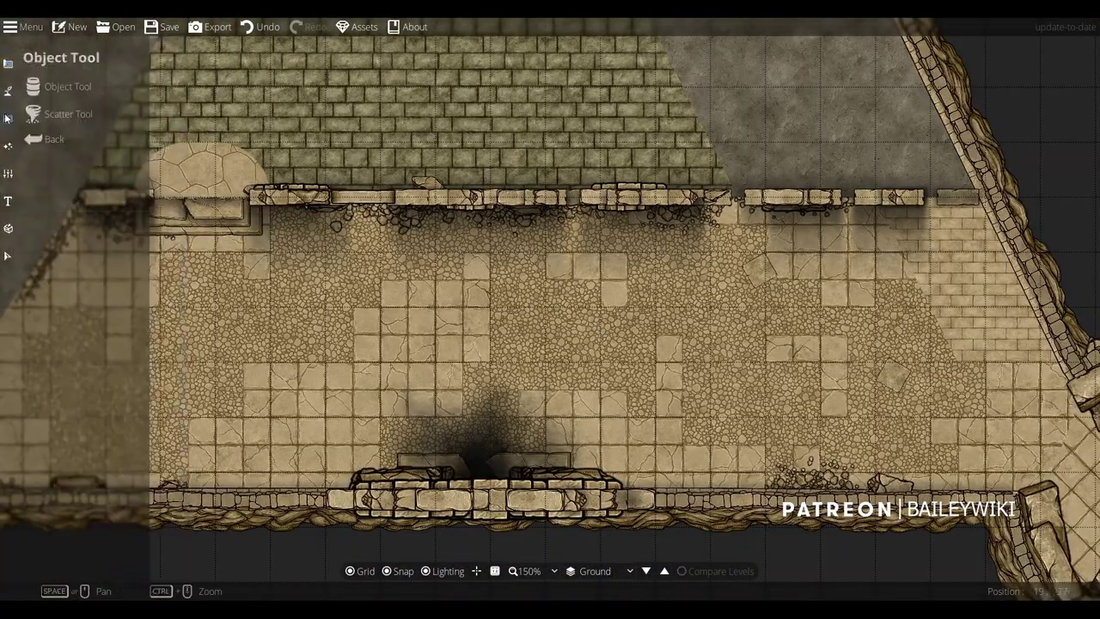
pyautogui.click(33, 87)
pyautogui.moveTo(323, 313); pyautogui.dragTo(505, 292)
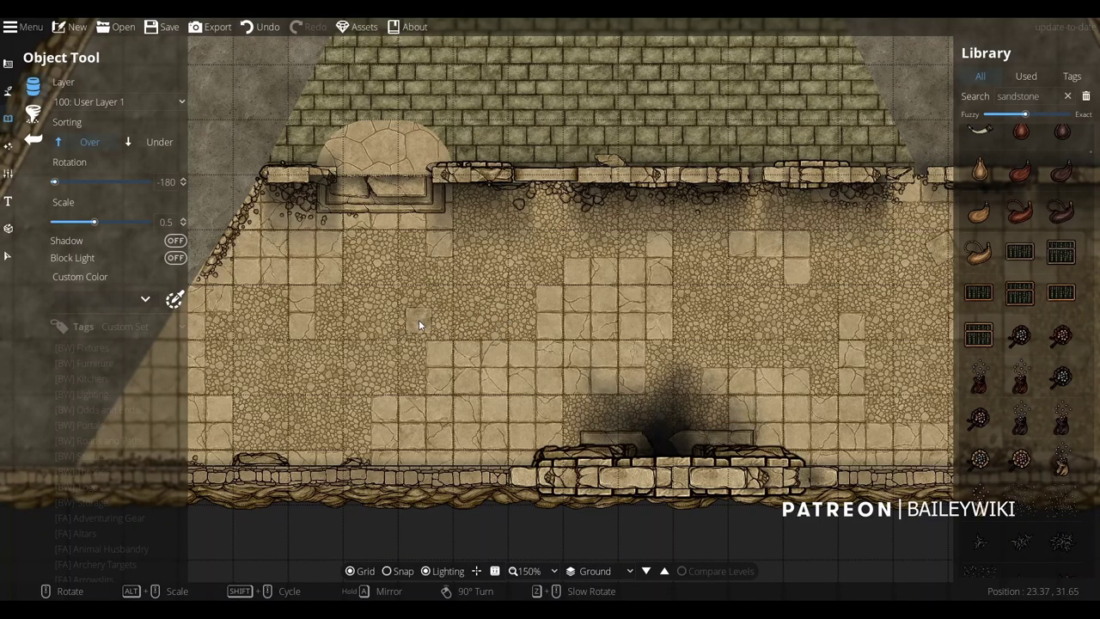
pyautogui.click(412, 243)
pyautogui.moveTo(376, 345); pyautogui.dragTo(474, 314)
pyautogui.scroll(-2, 358, 383)
pyautogui.scroll(1, 351, 393)
pyautogui.scroll(-1, 351, 405)
pyautogui.click(352, 398)
pyautogui.rightClick(367, 300)
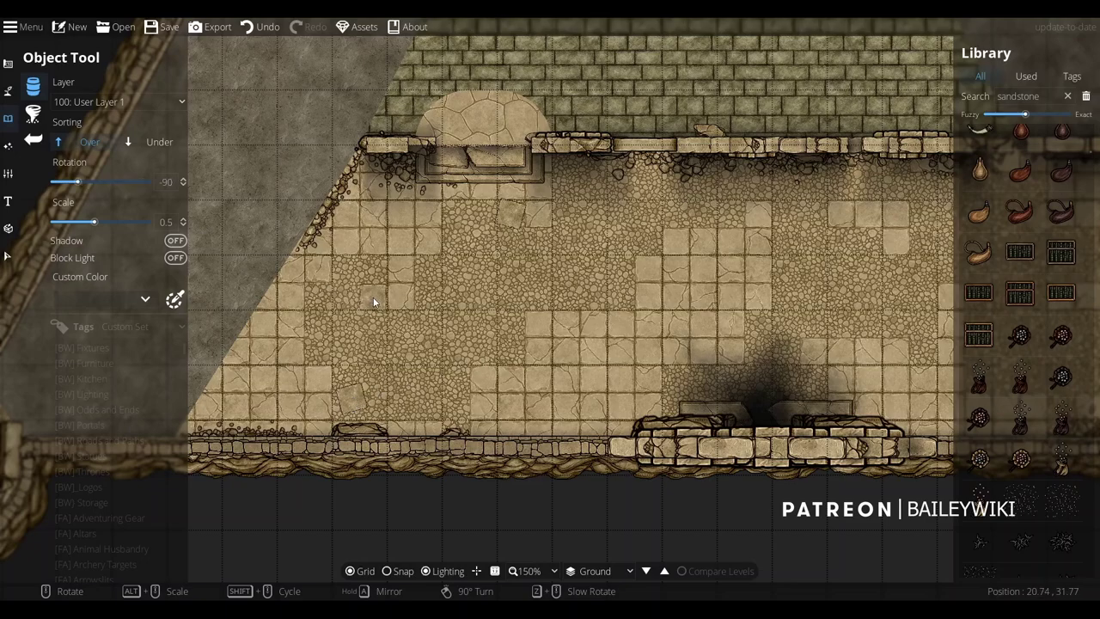
pyautogui.click(373, 297)
# Try a used soft shadow object at 0.7 scale, sorted under, around the floor's tile patches
pyautogui.moveTo(937, 361); pyautogui.dragTo(516, 311)
pyautogui.moveTo(744, 347); pyautogui.dragTo(697, 343)
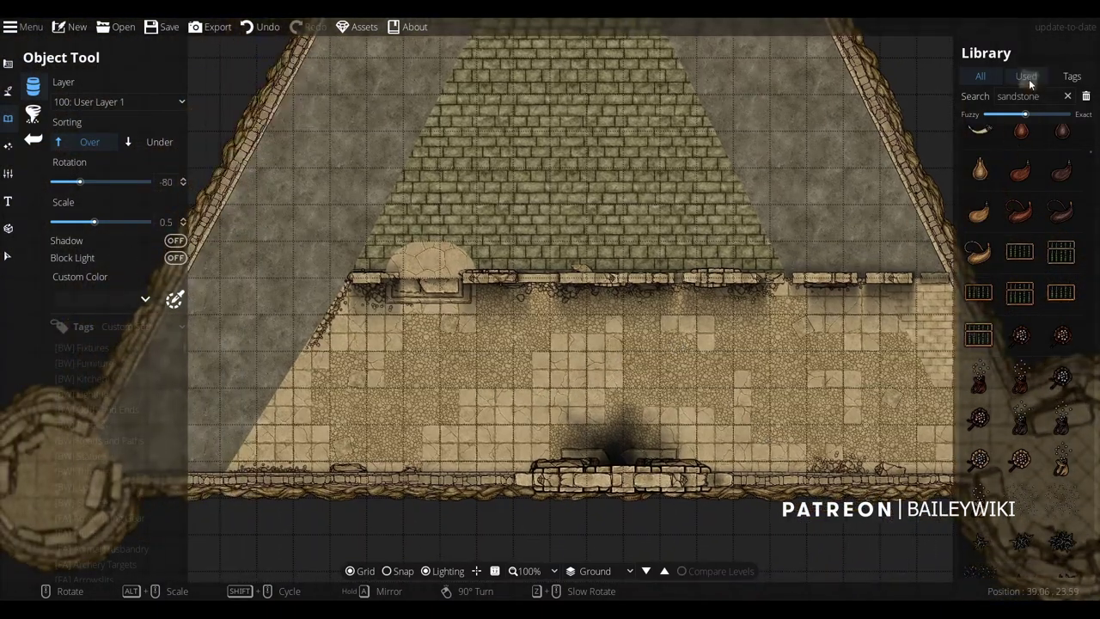
pyautogui.click(1027, 76)
pyautogui.click(1021, 314)
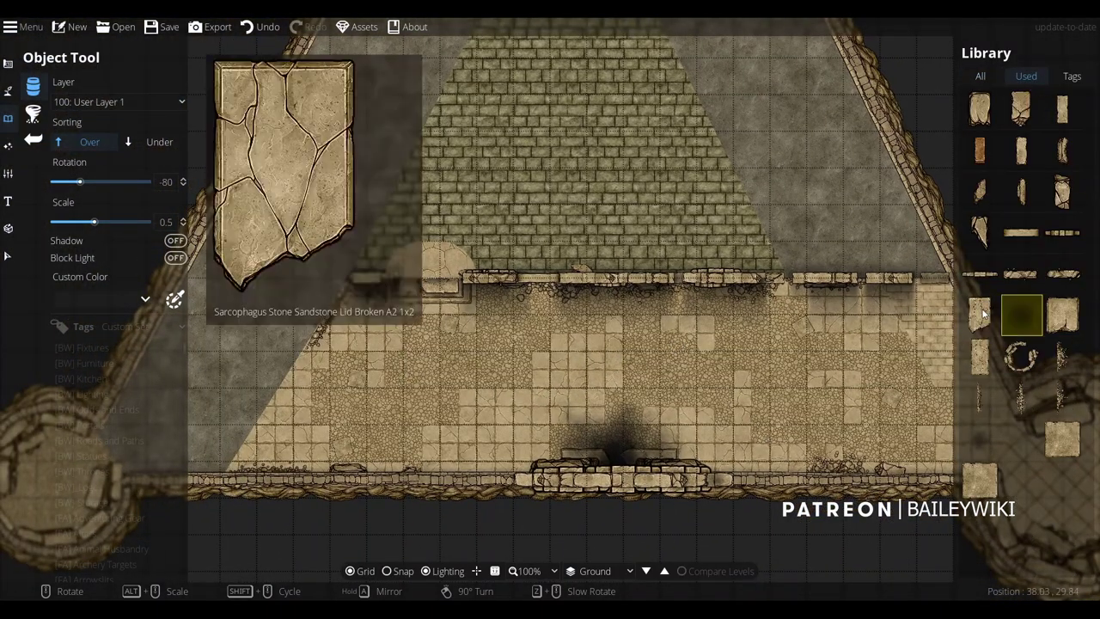
pyautogui.scroll(4, 813, 325)
pyautogui.click(156, 141)
pyautogui.moveTo(421, 368); pyautogui.dragTo(726, 208)
pyautogui.moveTo(231, 166); pyautogui.dragTo(613, 168)
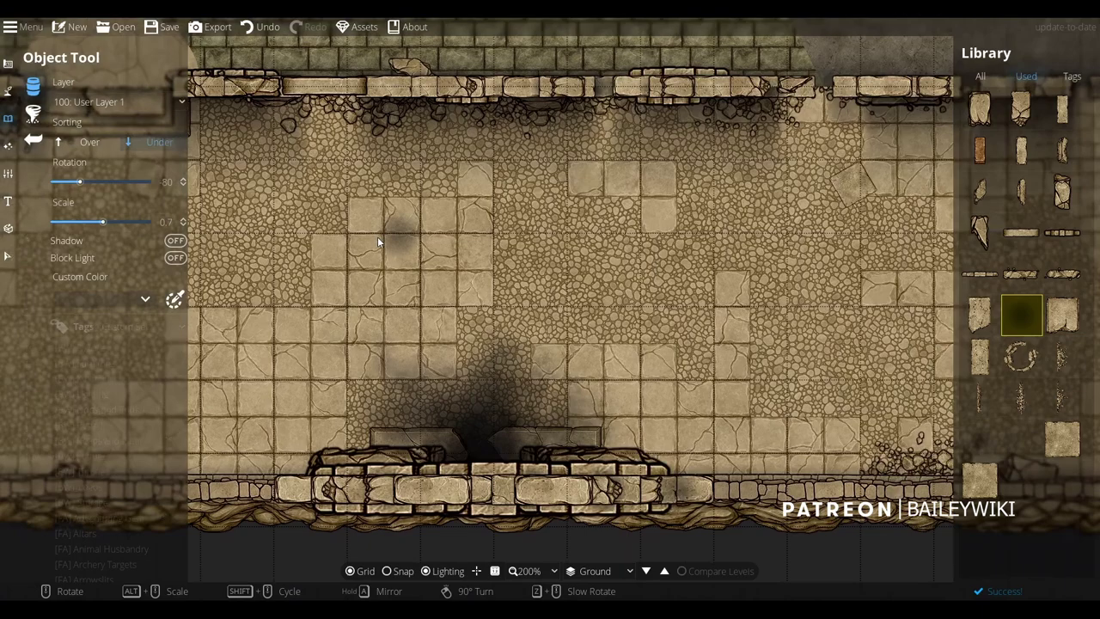
pyautogui.moveTo(377, 237); pyautogui.dragTo(348, 239)
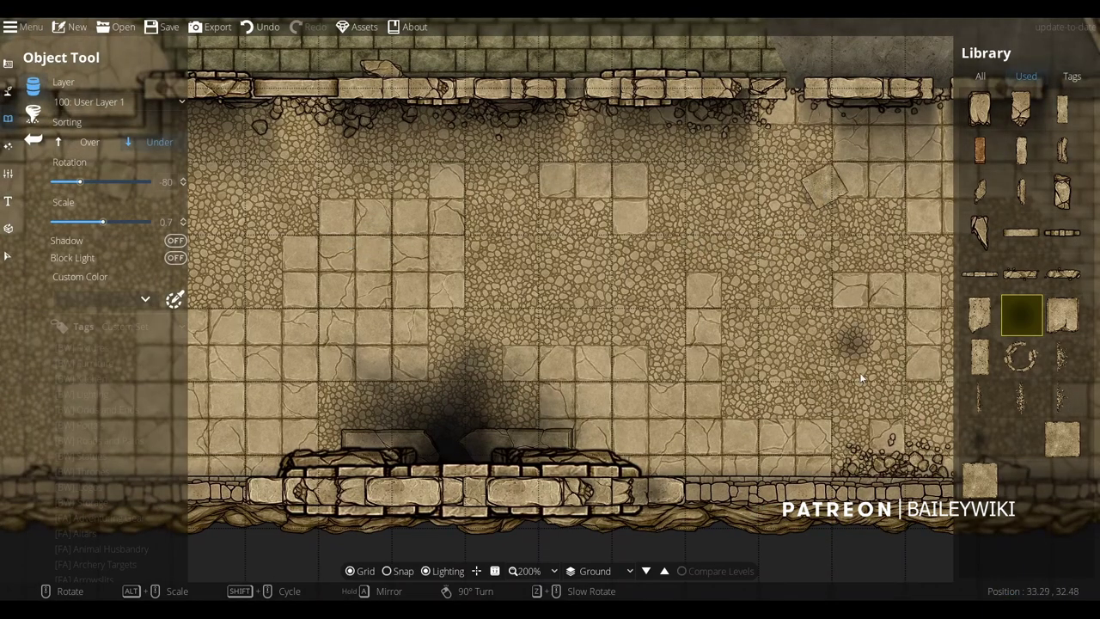
pyautogui.moveTo(808, 404); pyautogui.dragTo(518, 445)
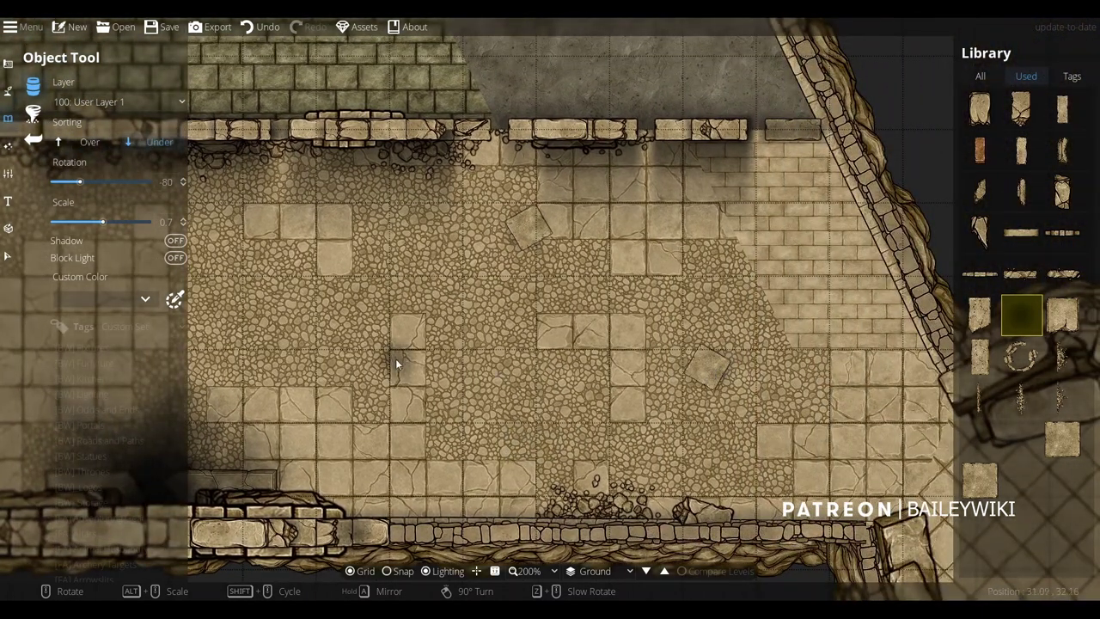
pyautogui.moveTo(395, 357); pyautogui.dragTo(573, 371)
# Switch to the shadow path with a width of 0.2 on the -100: Below Water layer
pyautogui.click(9, 91)
pyautogui.click(66, 172)
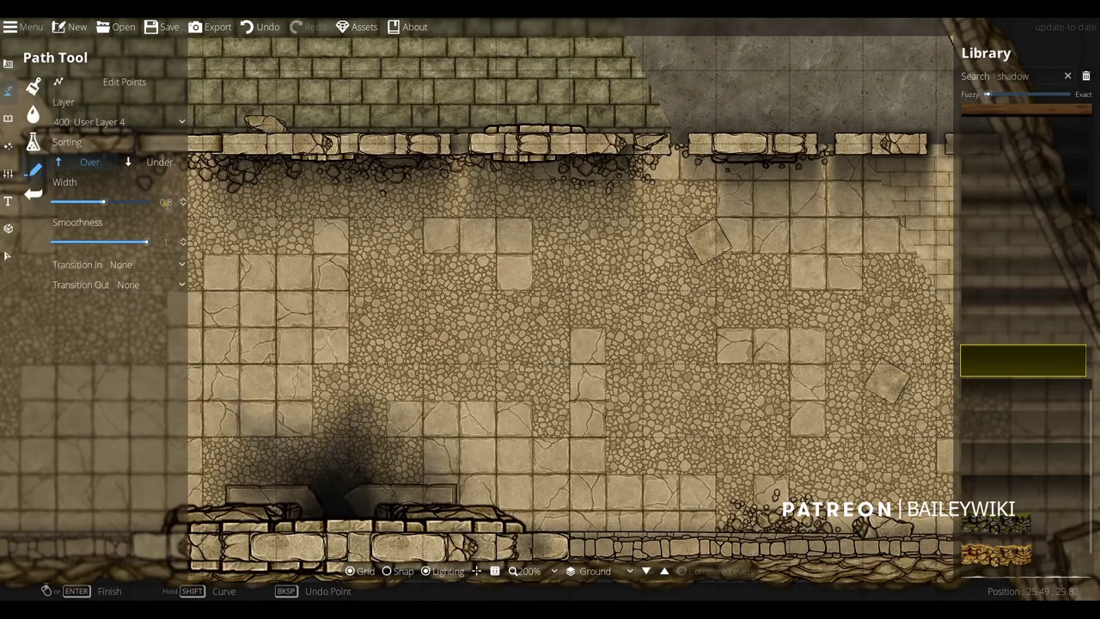
pyautogui.moveTo(170, 202); pyautogui.dragTo(1, 333)
pyautogui.write('0.2')
pyautogui.press('Return')
pyautogui.click(136, 125)
pyautogui.click(95, 206)
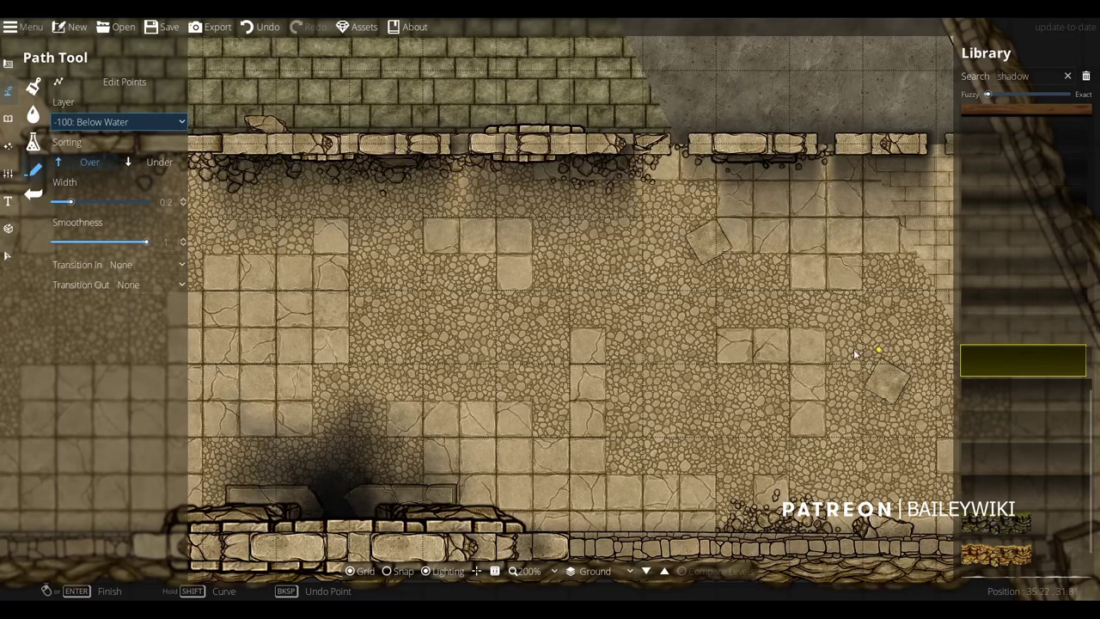
# Set both the transition in and the transition out of the shadow path to Fade
pyautogui.moveTo(337, 332); pyautogui.dragTo(722, 317)
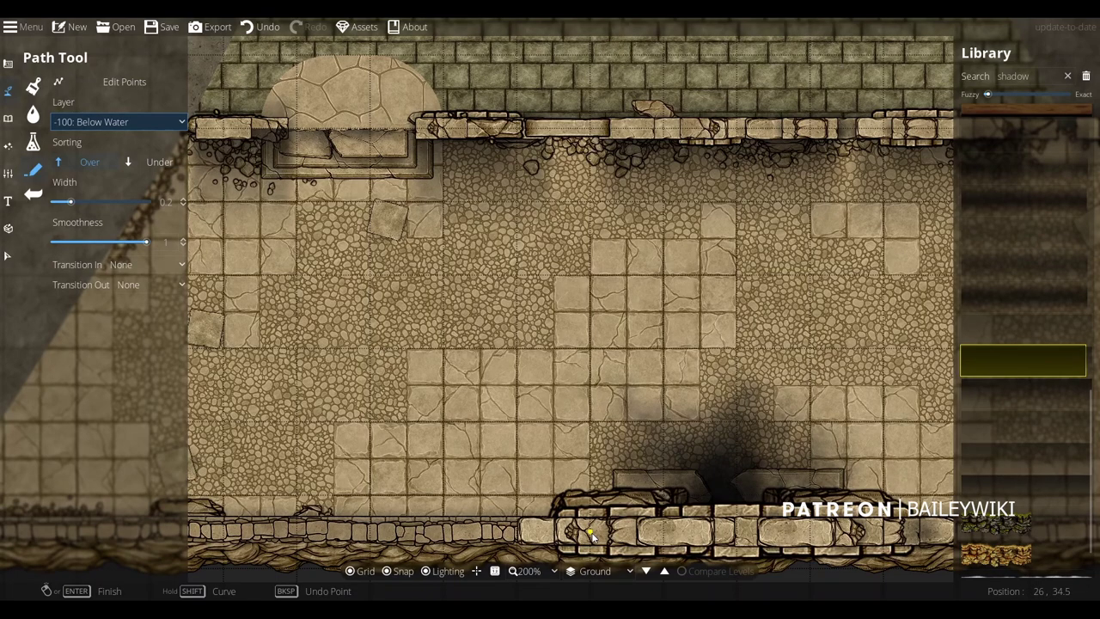
pyautogui.click(137, 265)
pyautogui.click(129, 296)
pyautogui.click(144, 284)
pyautogui.click(135, 319)
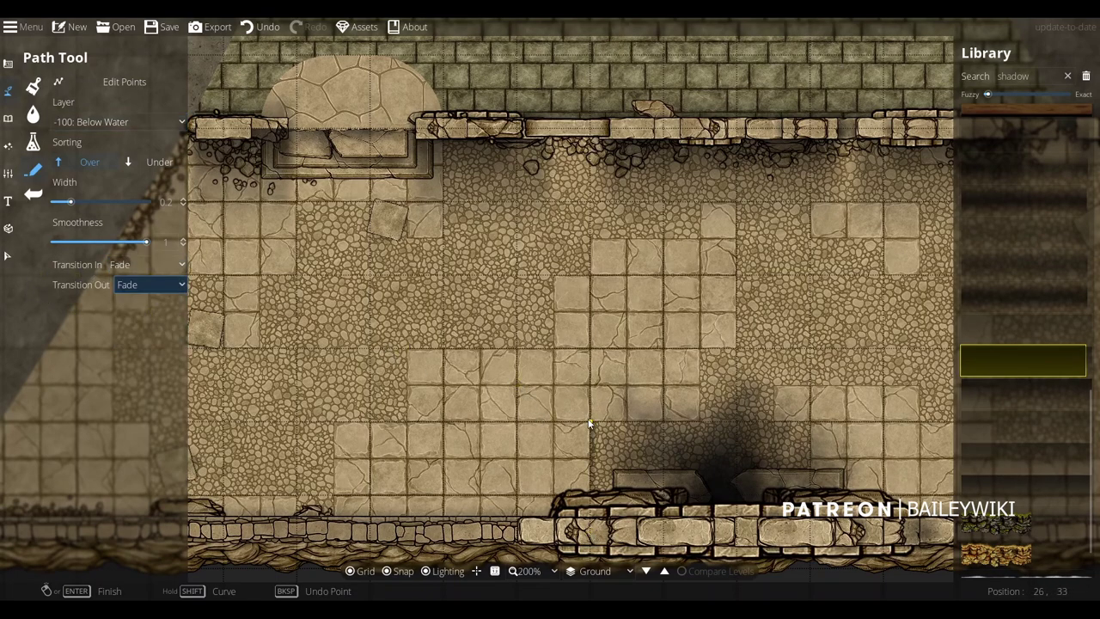
# Try a shadow path along the eastern edge of the tile patch beside the scorch mark and undo it
pyautogui.click(700, 422)
pyautogui.click(700, 353)
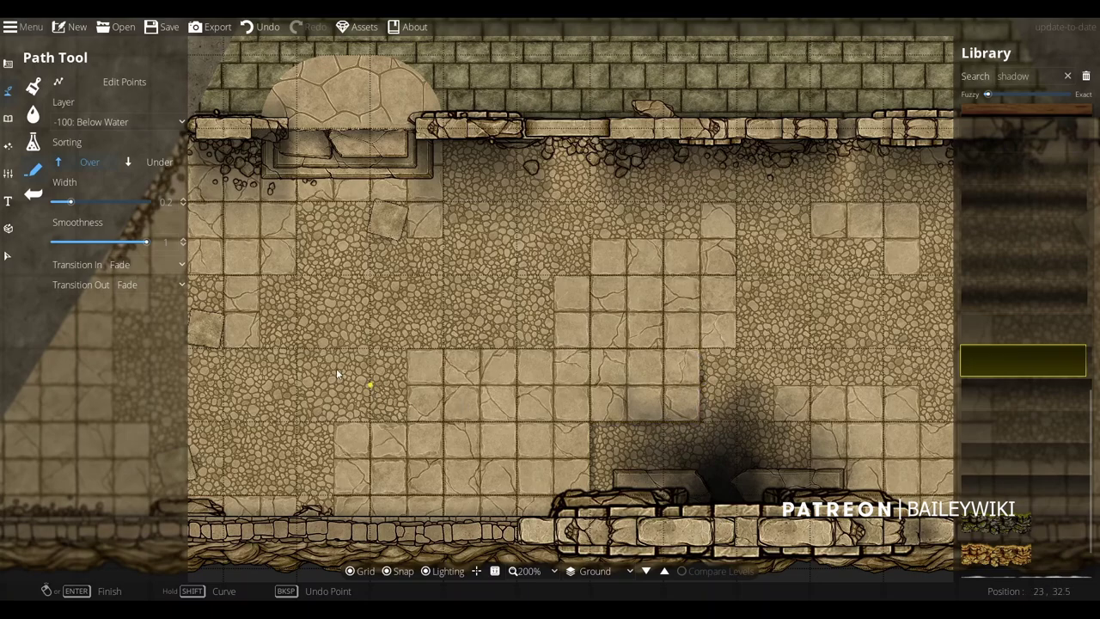
pyautogui.hotkey('ctrl', 'z')
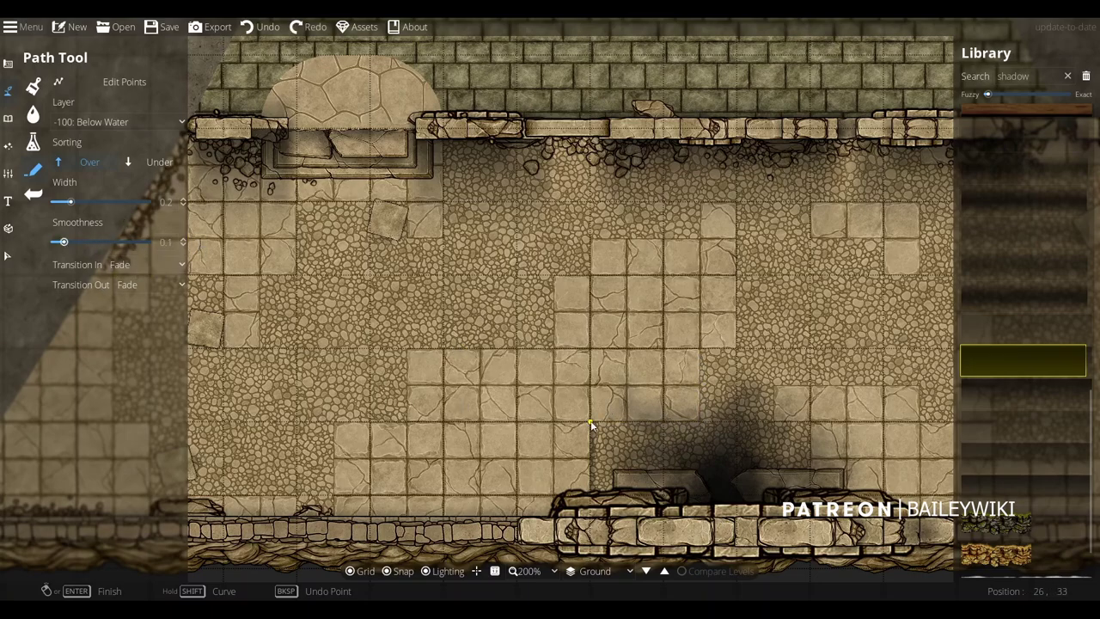
# Trace a 0.2-wide shadow path with 0.1 smoothness along the stepped edges of the tile patch northwest of the scorch mark
pyautogui.click(586, 422)
pyautogui.click(700, 421)
pyautogui.click(700, 349)
pyautogui.click(737, 349)
pyautogui.click(707, 250)
pyautogui.click(592, 276)
pyautogui.click(554, 276)
pyautogui.click(554, 348)
pyautogui.click(401, 362)
pyautogui.scroll(-3, 411, 427)
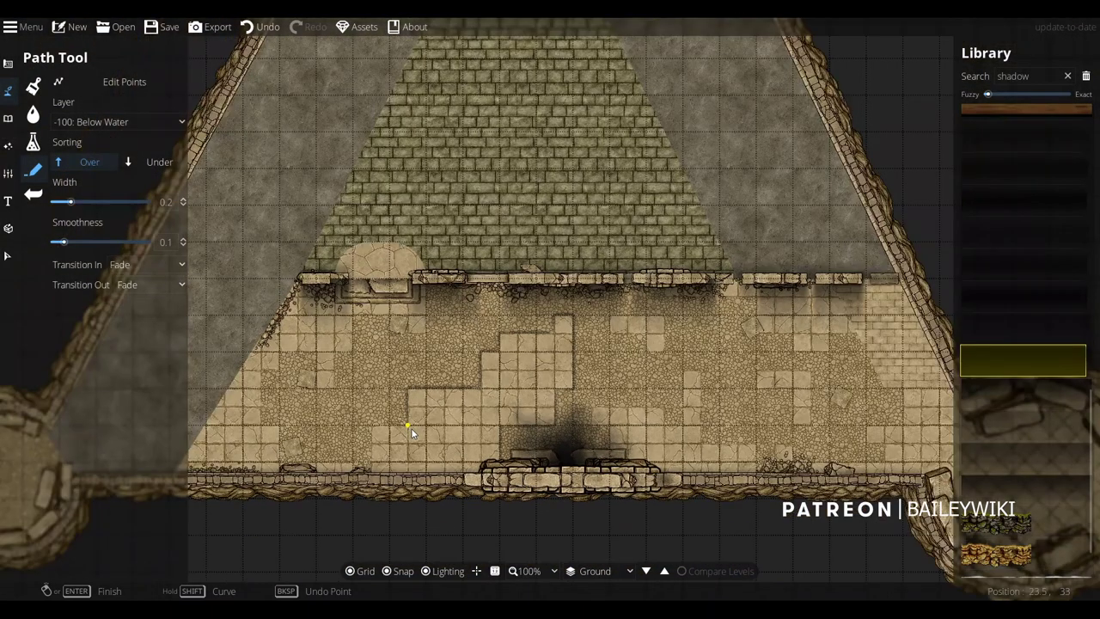
# Undo the last shadow paths and set the path width to 0.1
pyautogui.hotkey('ctrl', 'z')
pyautogui.hotkey('ctrl', 'z')
pyautogui.hotkey('ctrl', 'z')
pyautogui.hotkey('ctrl', 'z')
pyautogui.click(166, 201)
pyautogui.write('0.1')
# Try 0.1-wide shadow paths along the edges of the tile patch northwest of the scorch mark and undo the last ones
pyautogui.scroll(4, 516, 404)
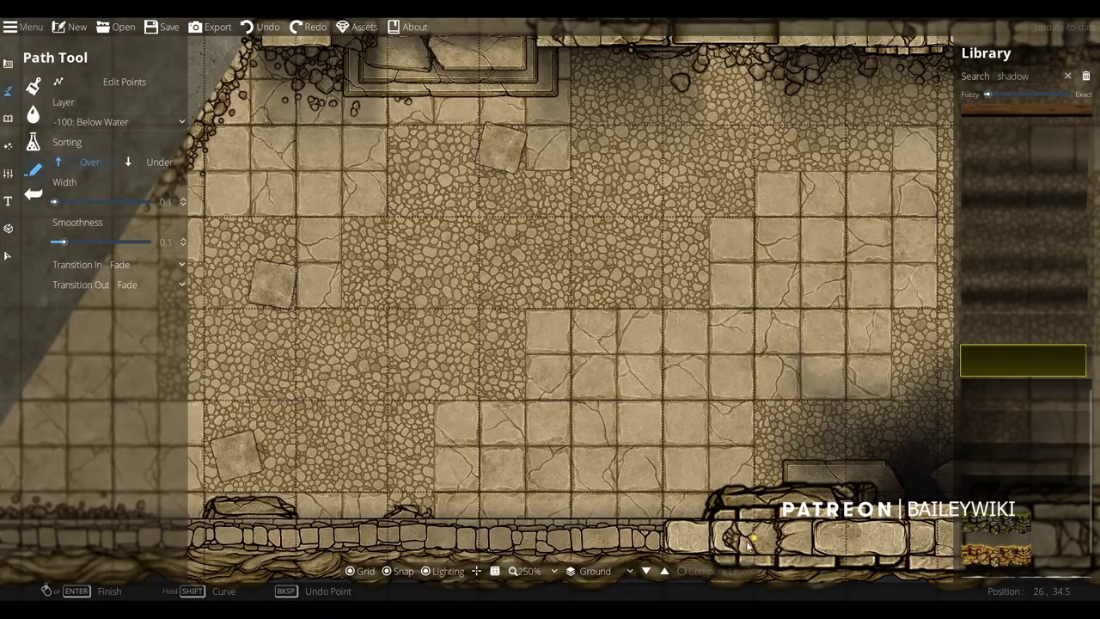
pyautogui.moveTo(756, 400); pyautogui.dragTo(337, 414)
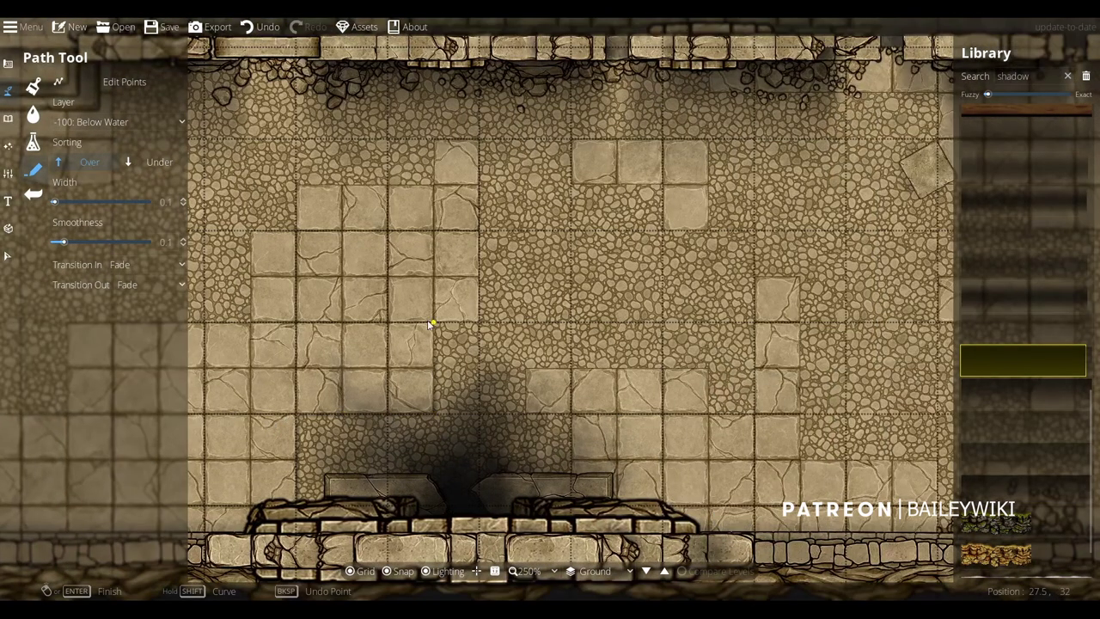
pyautogui.click(438, 177)
pyautogui.scroll(-2, 398, 277)
pyautogui.hotkey('ctrl', 'z')
pyautogui.moveTo(398, 278); pyautogui.dragTo(510, 280)
pyautogui.hotkey('ctrl', 'z')
# Trace 0.1-wide shadow paths along the edges of the central tile patch and the small tile group northeast of it
pyautogui.scroll(3, 526, 352)
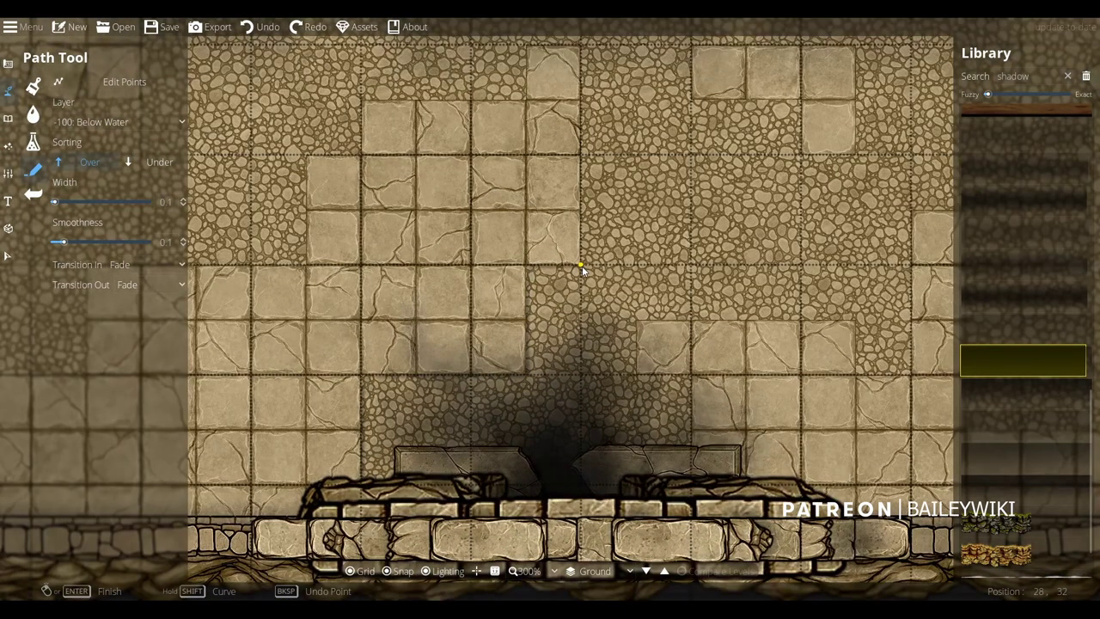
pyautogui.moveTo(581, 37); pyautogui.dragTo(597, 215)
pyautogui.click(706, 278)
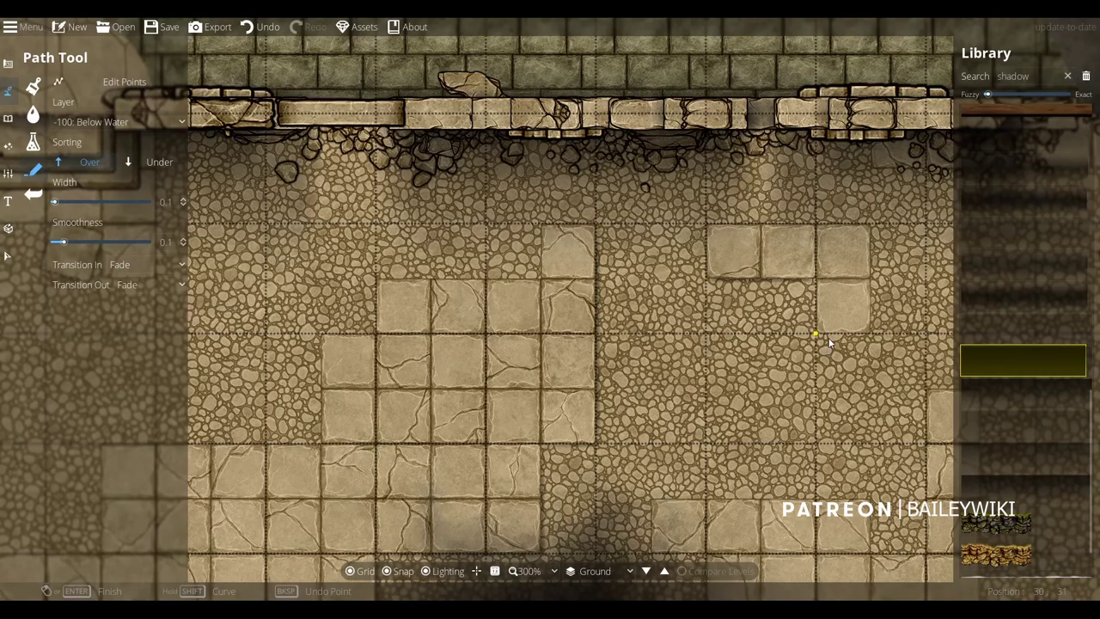
pyautogui.press('Right')
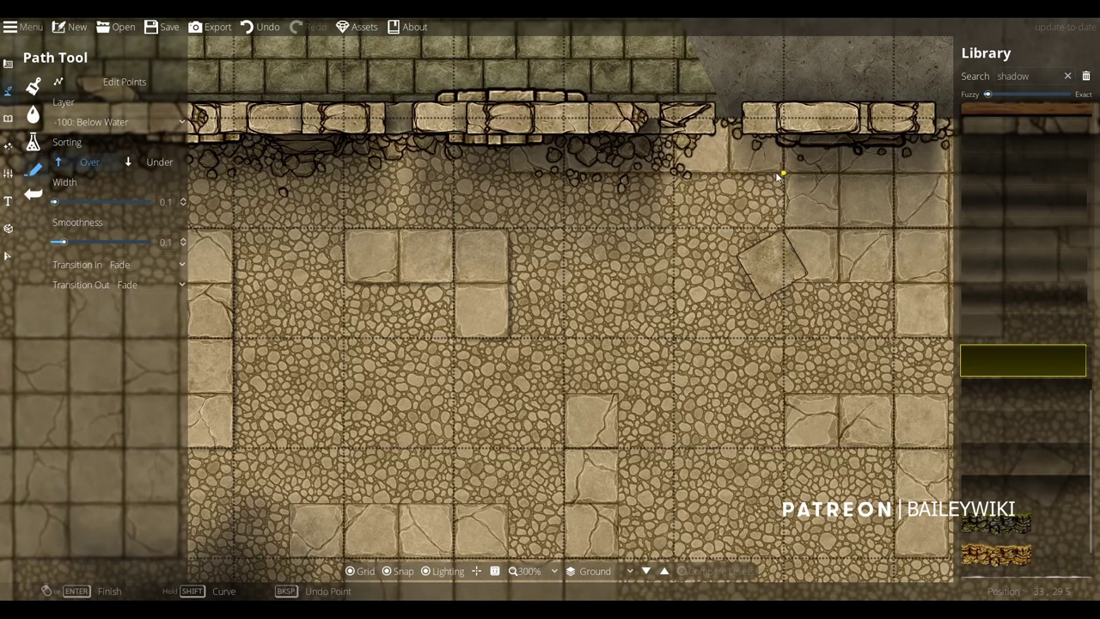
# Trace 0.1-wide shadow paths along the edges of the eastern tile groups beside the brick floor and the loose slabs
pyautogui.press('Right')
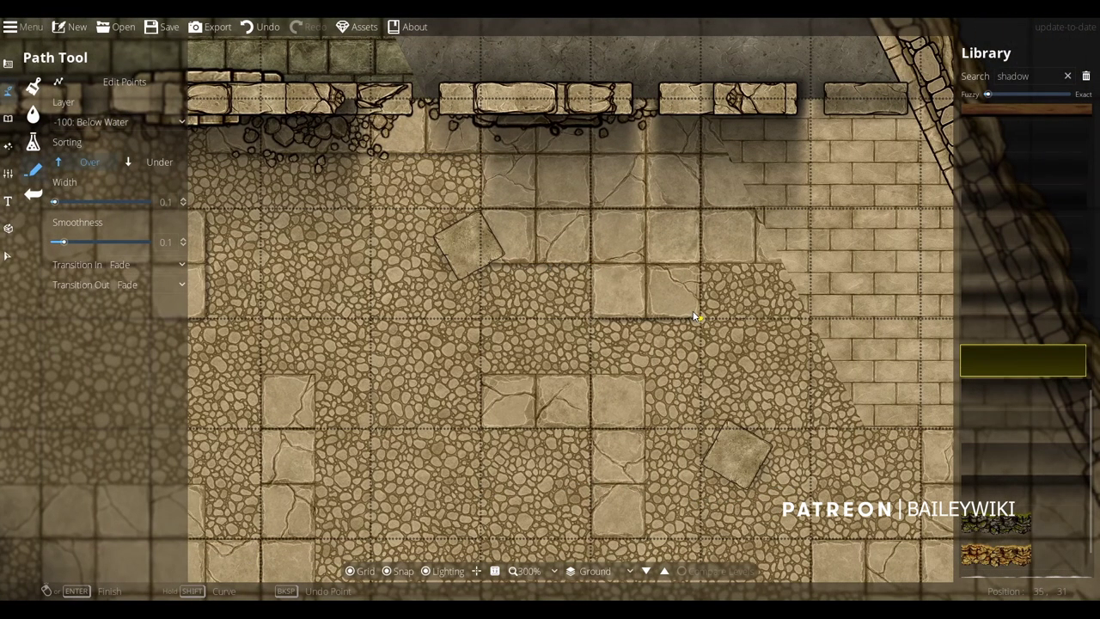
pyautogui.press('Down')
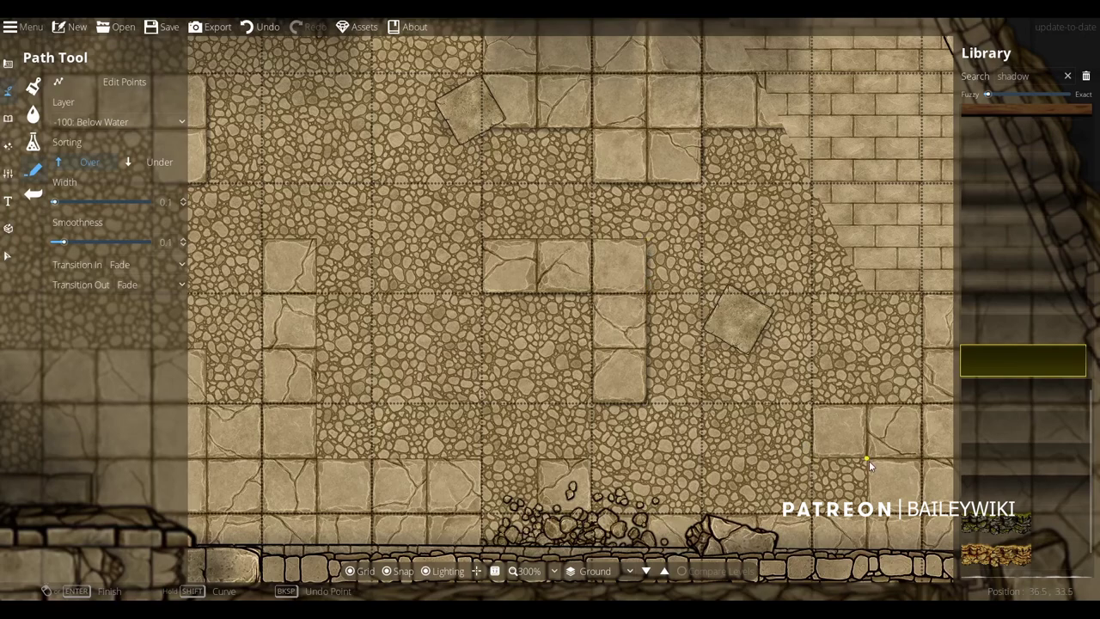
pyautogui.press('Left')
pyautogui.press('Down')
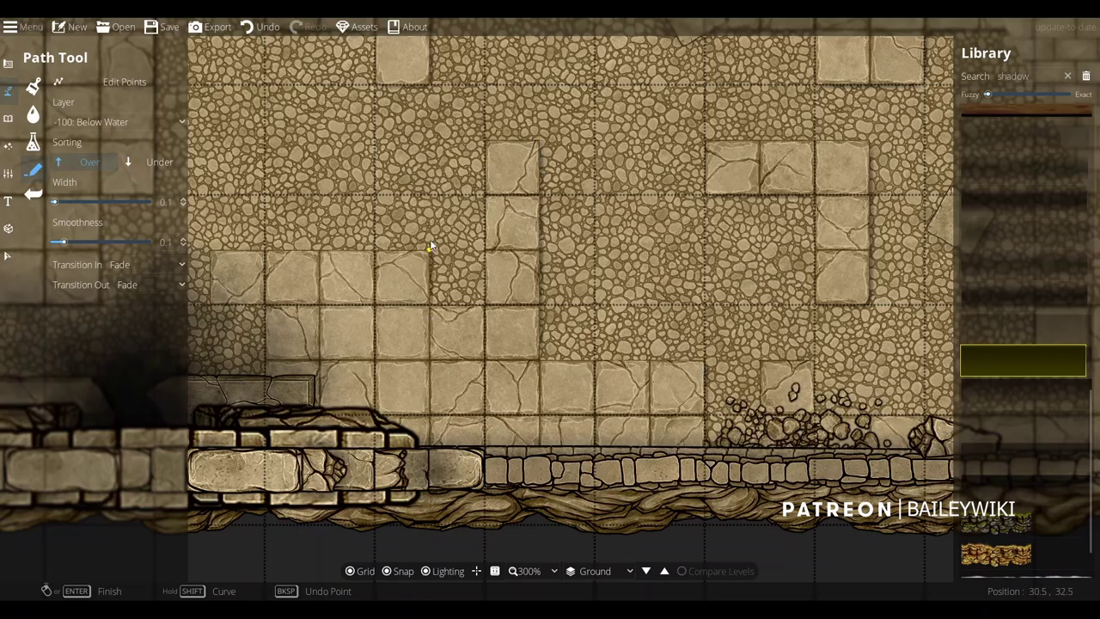
# Trace thin shadow paths along the western tile edges beside the diagonal grey floor and undo the last one
pyautogui.moveTo(431, 251); pyautogui.dragTo(1006, 286)
pyautogui.moveTo(281, 340); pyautogui.dragTo(722, 524)
pyautogui.press('Left')
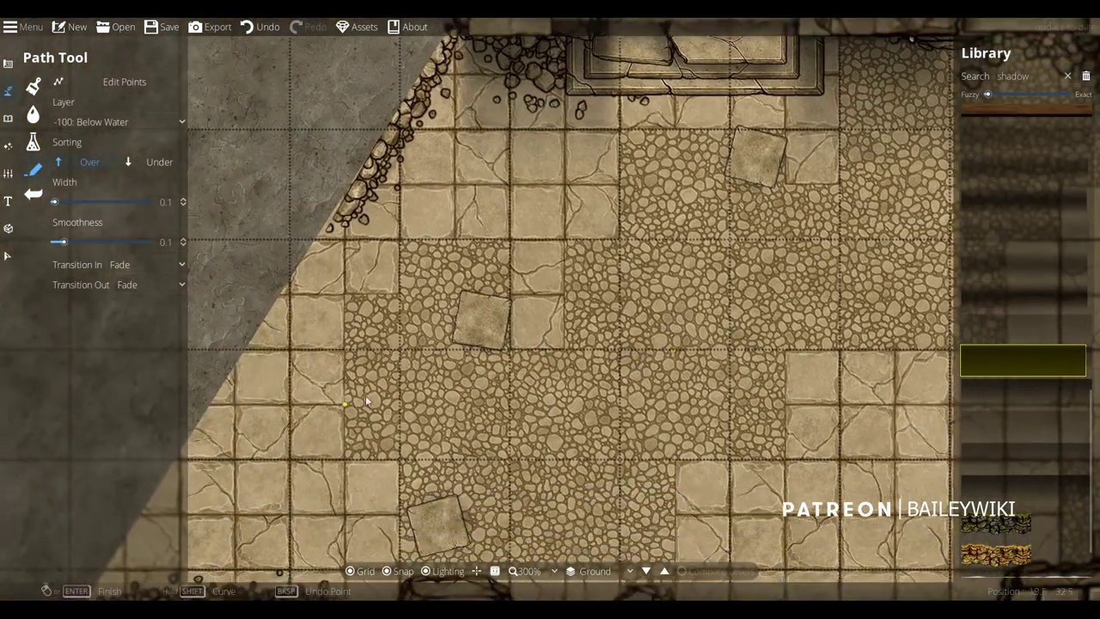
pyautogui.press('Down')
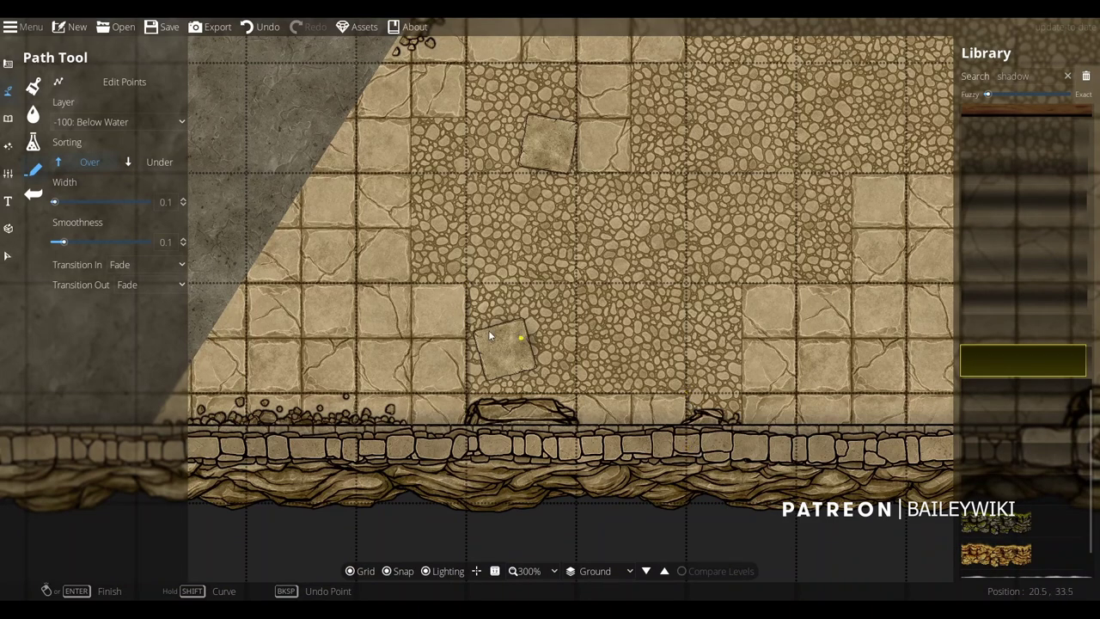
pyautogui.press('Up')
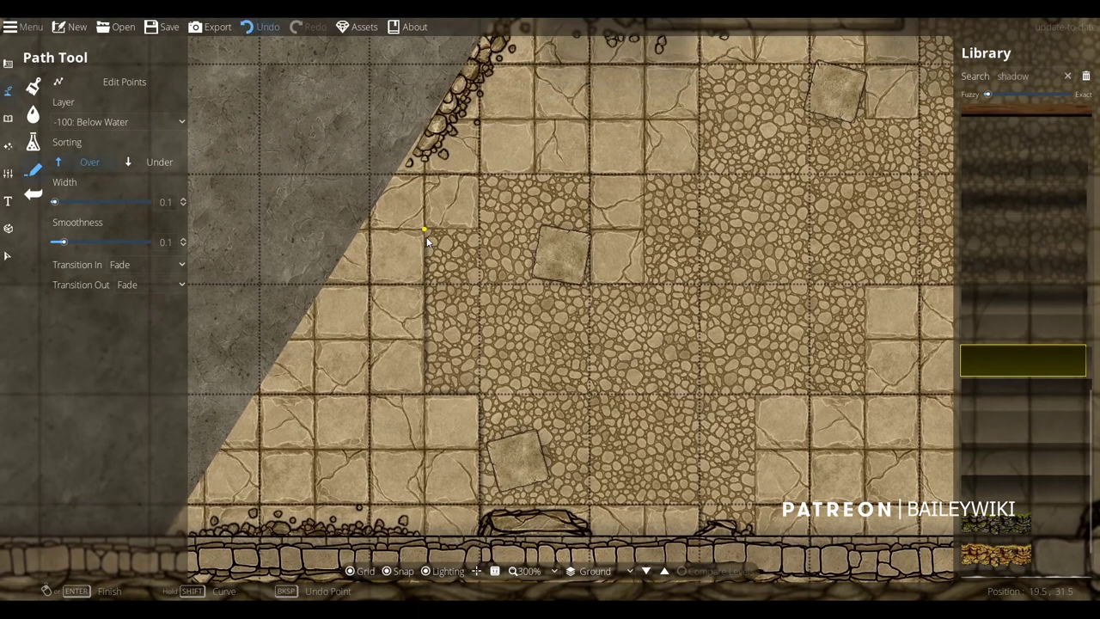
pyautogui.hotkey('ctrl', 'z')
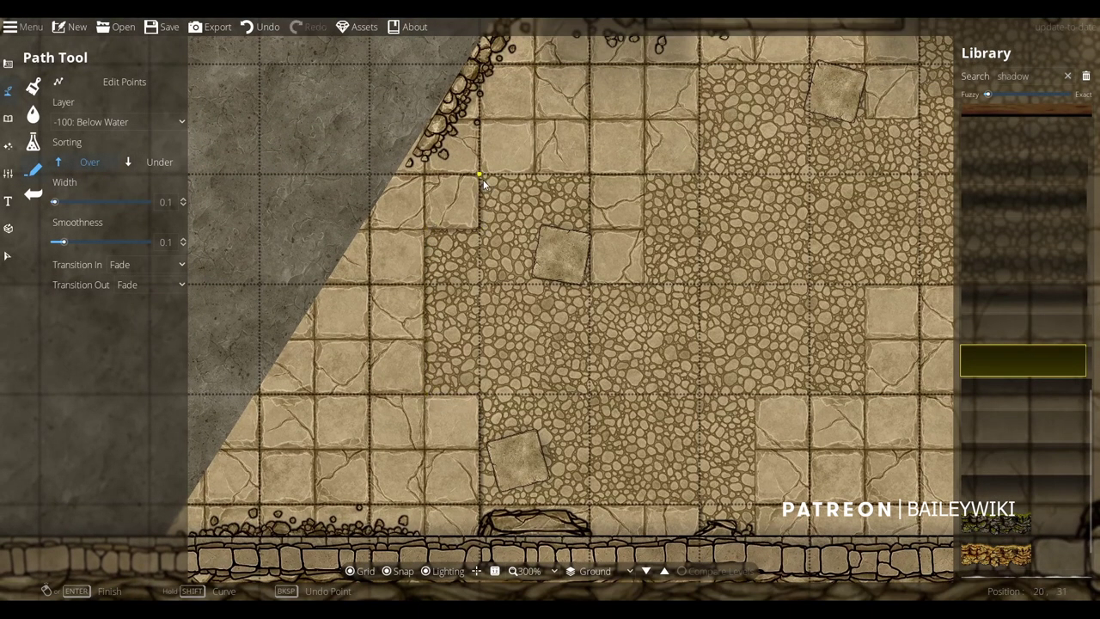
# Trace thin shadow paths around the two-tile column beside the loose slab and the tile patch below the broken steps
pyautogui.click(650, 285)
pyautogui.click(650, 179)
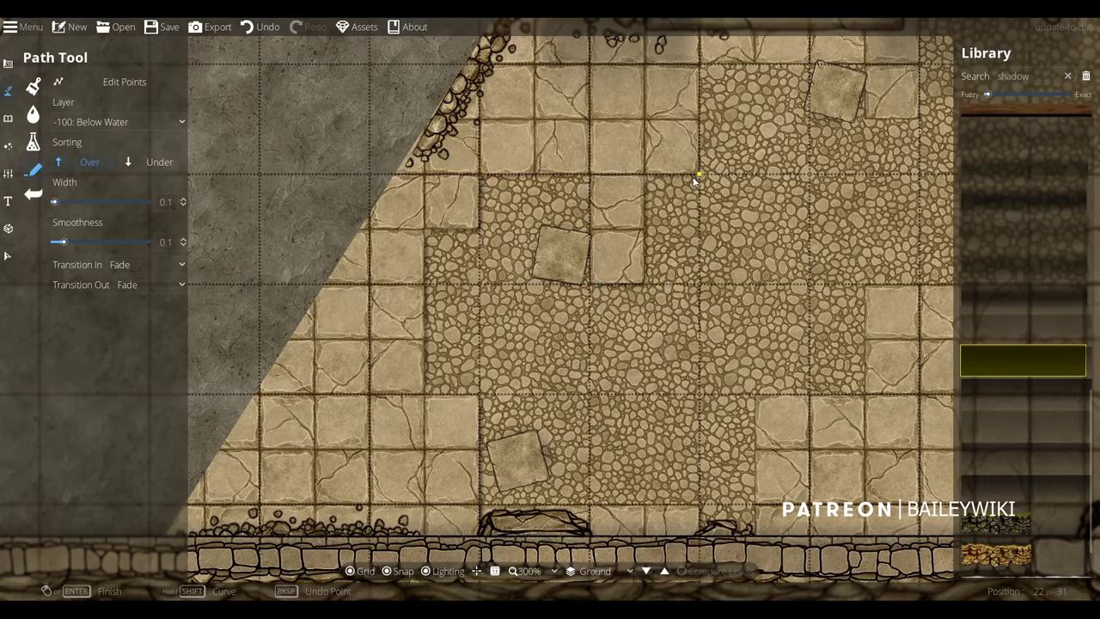
pyautogui.moveTo(703, 70); pyautogui.dragTo(524, 368)
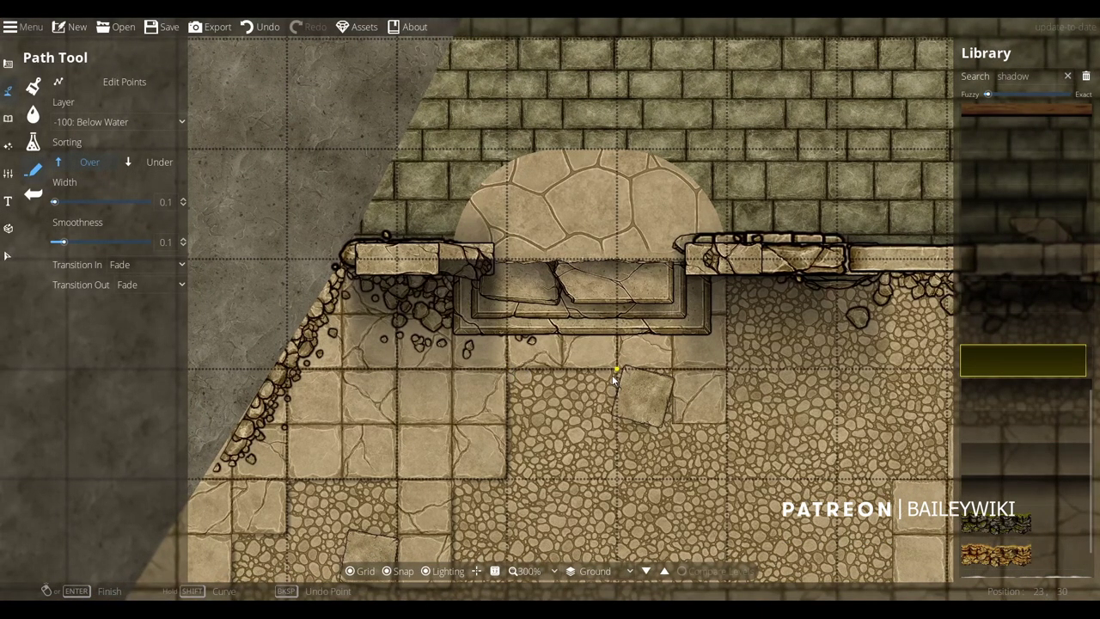
pyautogui.click(733, 315)
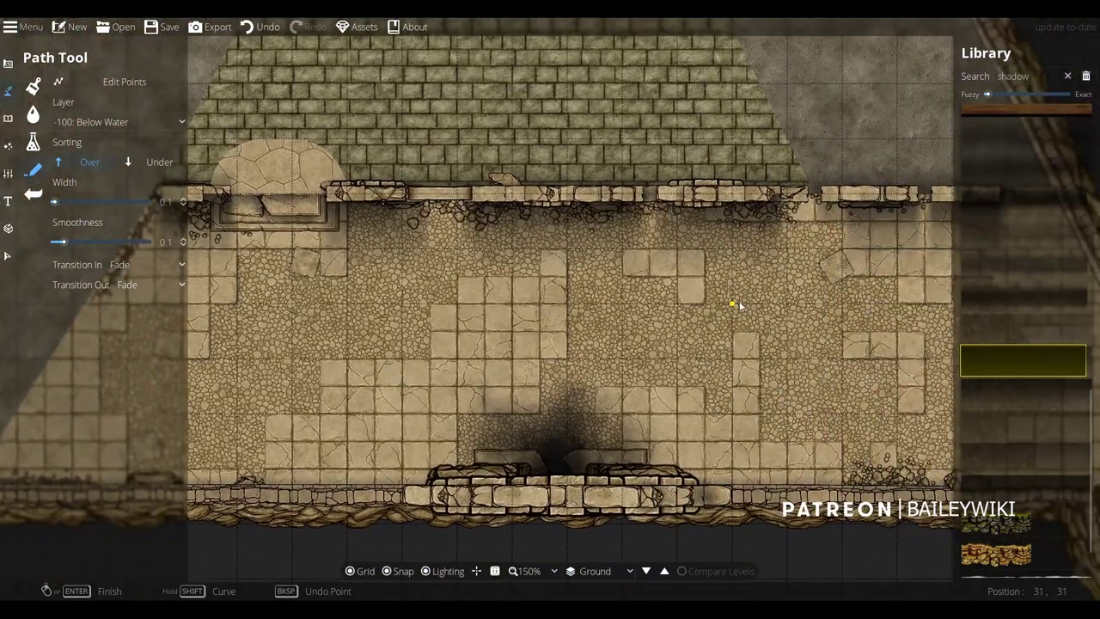
# Set up the Pattern Shape tool for freeform shapes with the dark raised-tile shading pattern
pyautogui.moveTo(791, 308); pyautogui.dragTo(535, 289)
pyautogui.moveTo(544, 342); pyautogui.dragTo(705, 388)
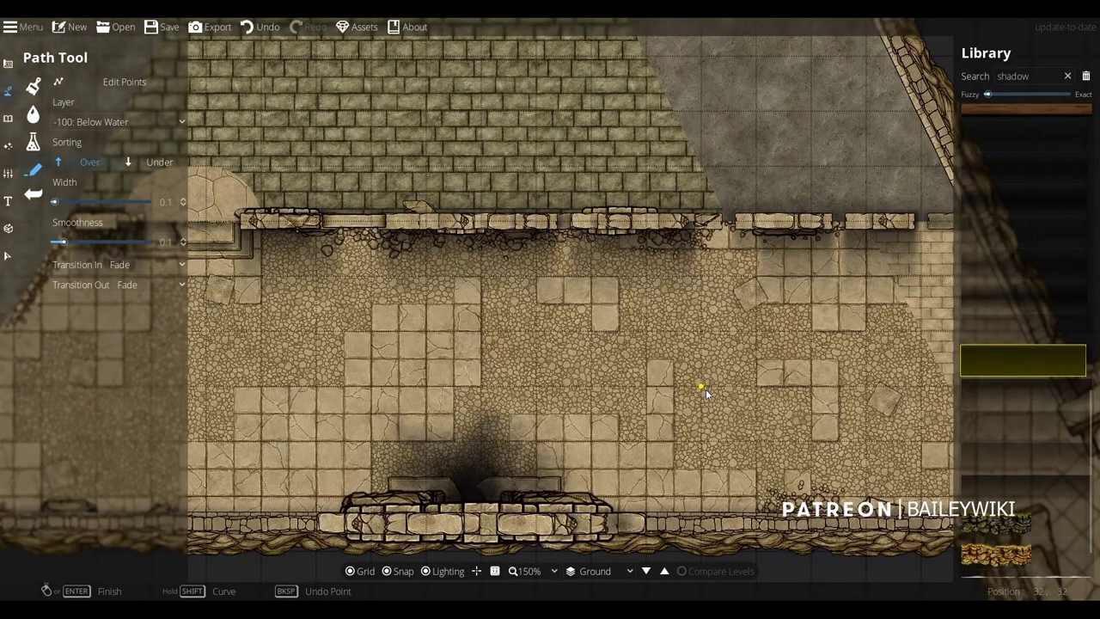
pyautogui.moveTo(621, 336); pyautogui.dragTo(764, 349)
pyautogui.click(10, 169)
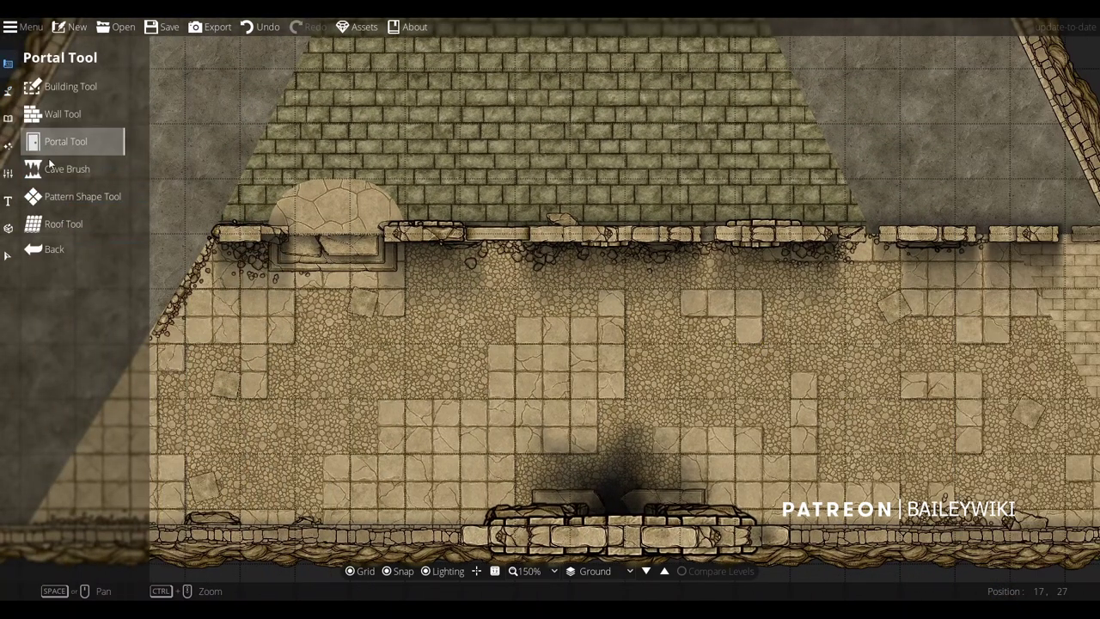
pyautogui.click(52, 196)
pyautogui.click(106, 103)
pyautogui.scroll(-5, 184, 270)
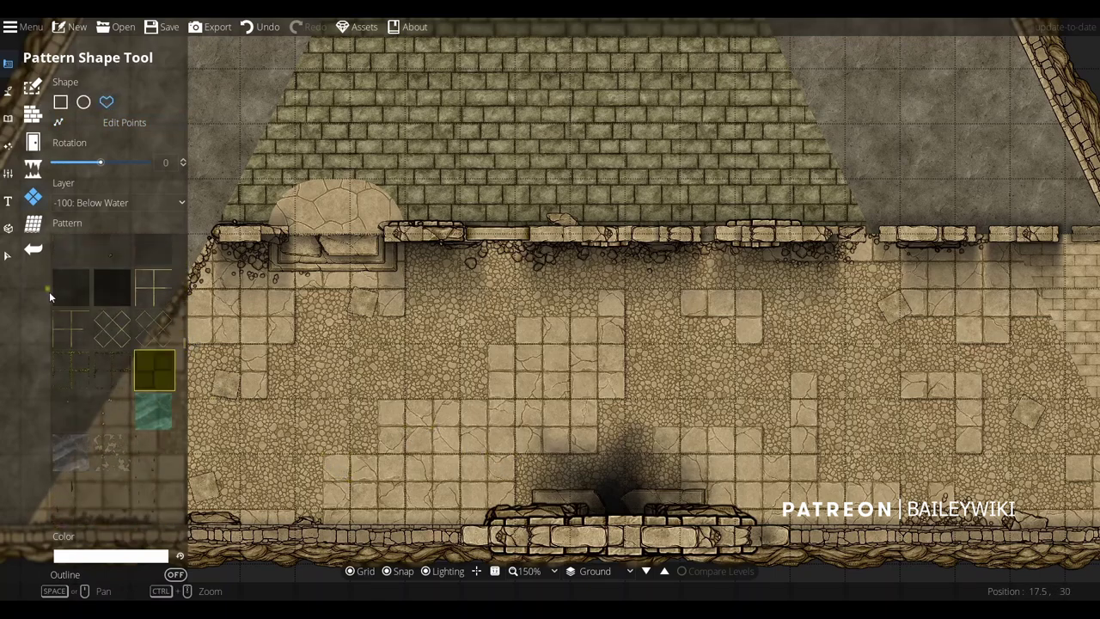
# Filter the selection to pattern shapes and place a copy of the central tile patch below the southern wall
pyautogui.click(8, 257)
pyautogui.click(97, 82)
pyautogui.click(77, 101)
pyautogui.click(74, 198)
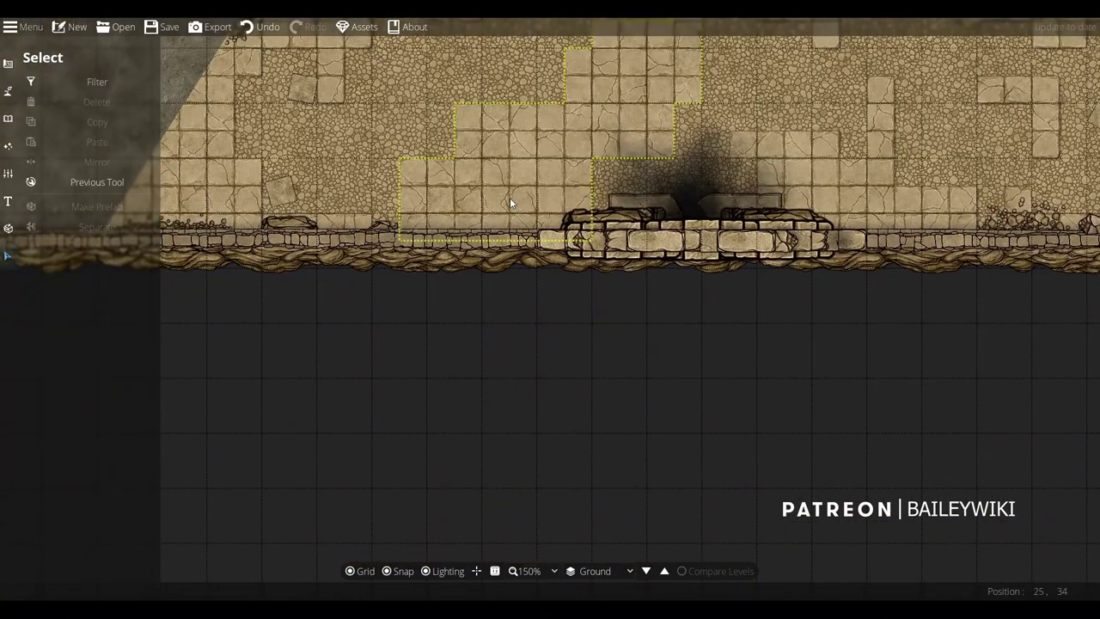
pyautogui.click(636, 150)
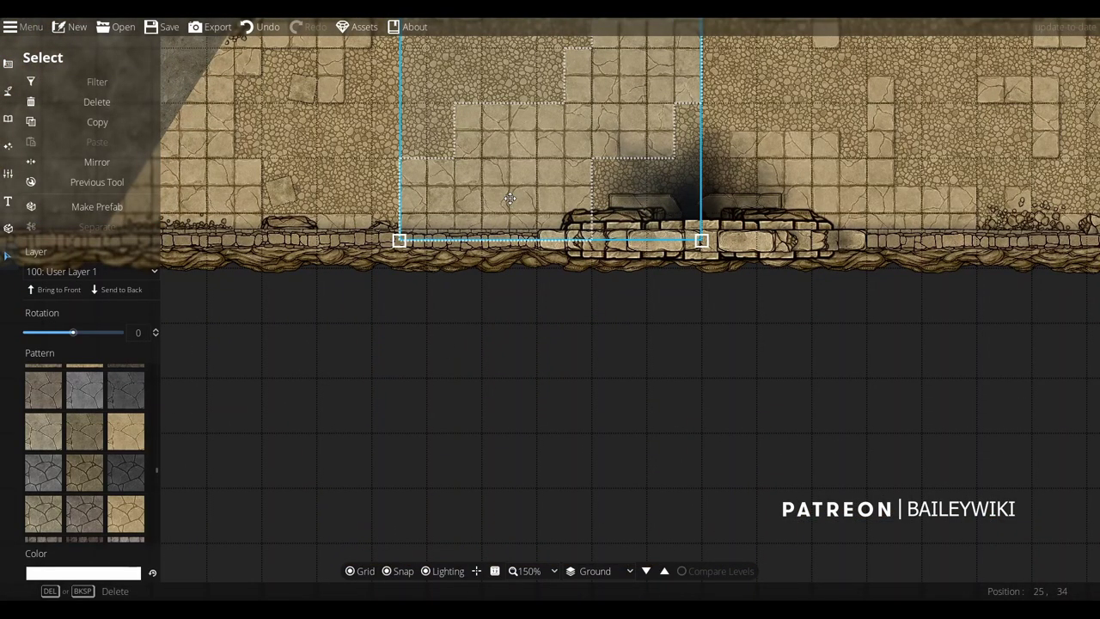
pyautogui.moveTo(619, 192); pyautogui.dragTo(619, 386)
# Change the copied patch's pattern to the dark raised-tile shading
pyautogui.scroll(-10, 157, 483)
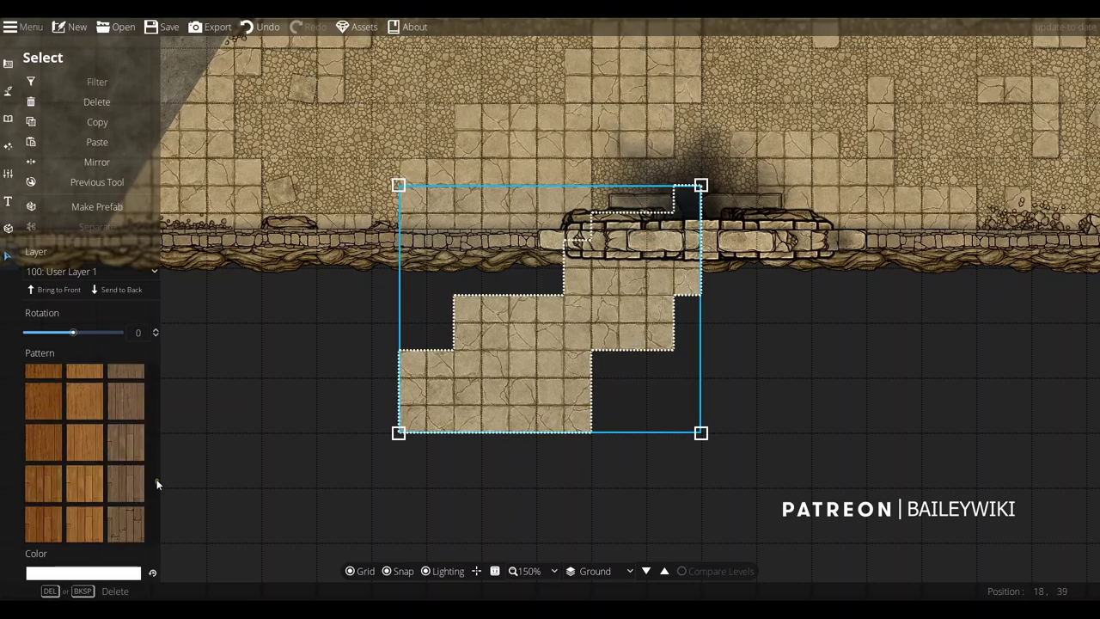
pyautogui.moveTo(156, 482); pyautogui.dragTo(150, 429)
pyautogui.click(126, 421)
pyautogui.click(331, 435)
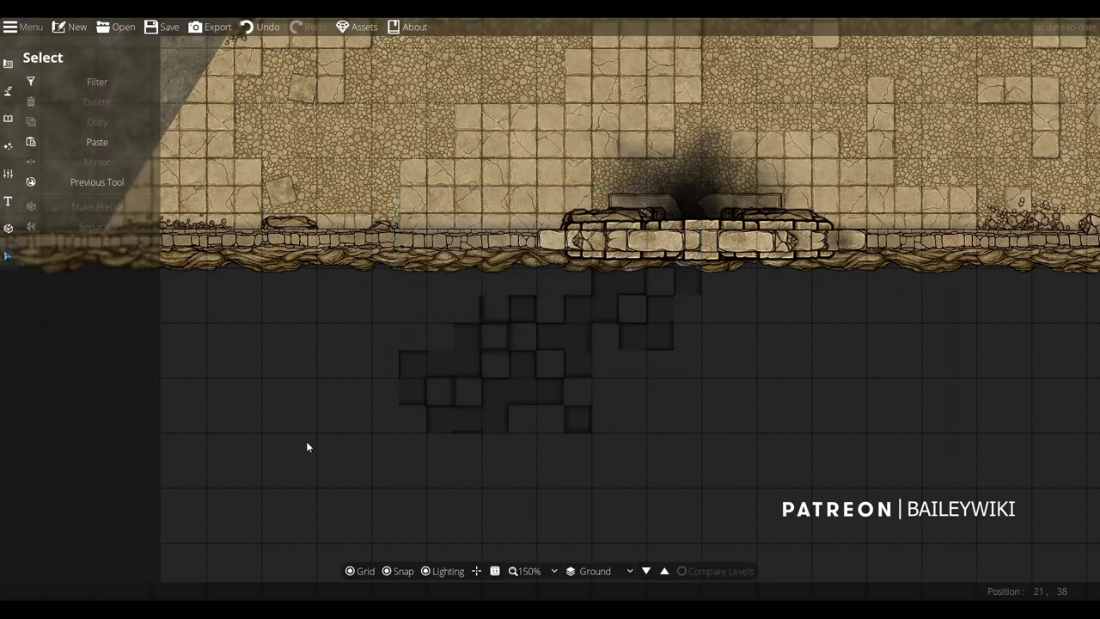
# Move the shaded copy onto the central tile patch to try the raised-tile effect
pyautogui.moveTo(525, 405); pyautogui.dragTo(523, 215)
pyautogui.click(518, 262)
pyautogui.moveTo(518, 263); pyautogui.dragTo(524, 491)
pyautogui.scroll(-1, 833, 420)
pyautogui.moveTo(834, 420); pyautogui.dragTo(637, 423)
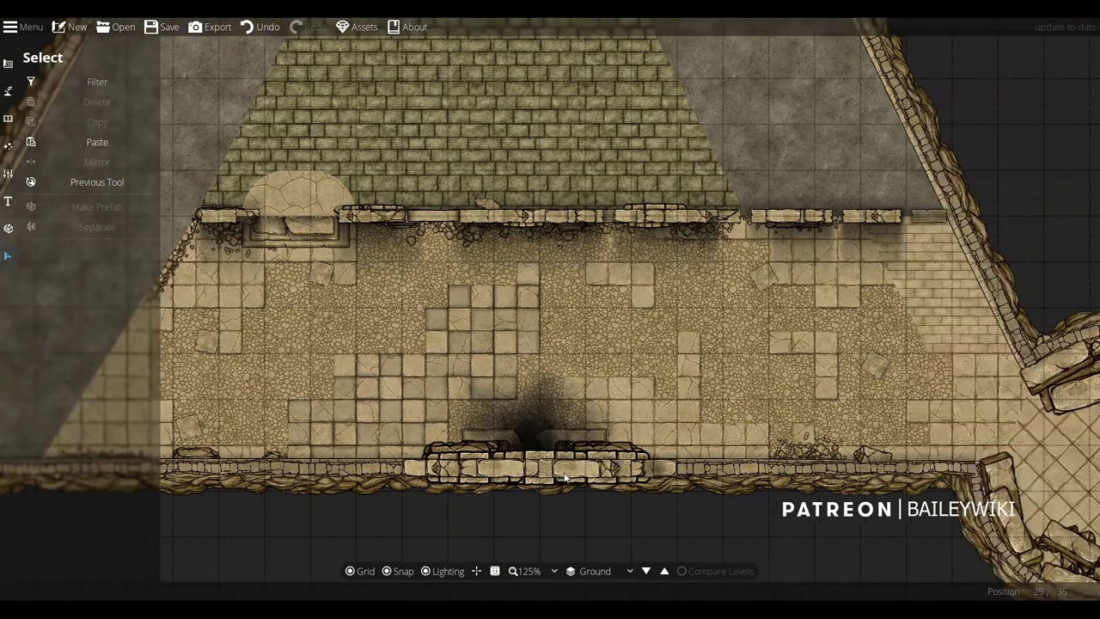
# Undo the placement of the shaded copy and delete it
pyautogui.scroll(-1, 393, 487)
pyautogui.scroll(2, 397, 484)
pyautogui.hotkey('ctrl', 'z')
pyautogui.click(454, 522)
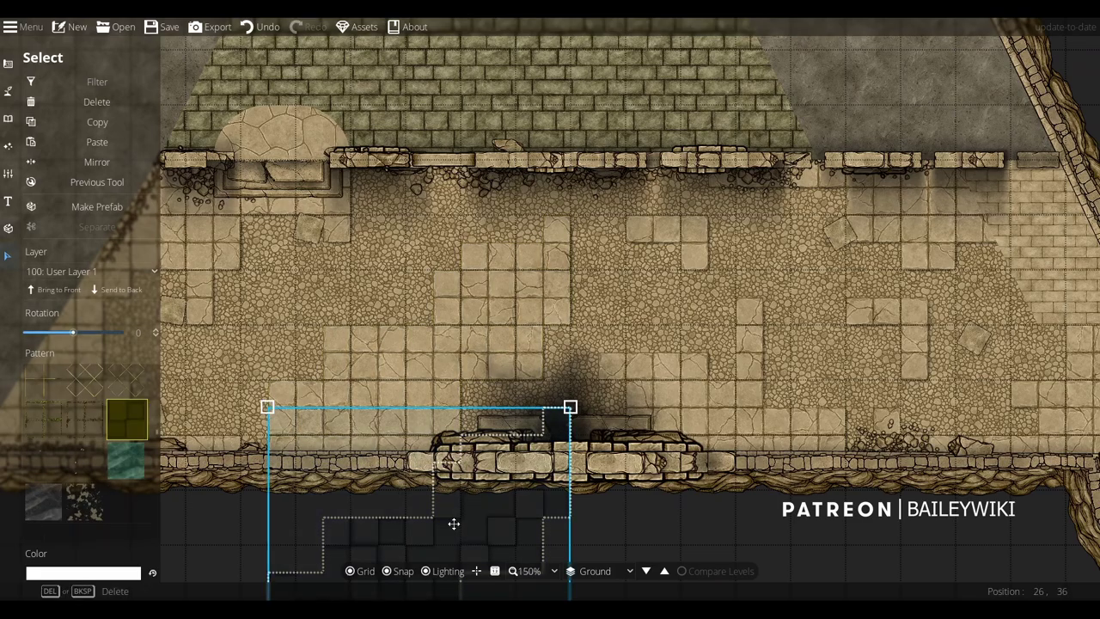
pyautogui.press('Delete')
# Try a freeform tile-shading shape on the Below Water layer over the central patch's stepped western edge and undo it
pyautogui.click(108, 197)
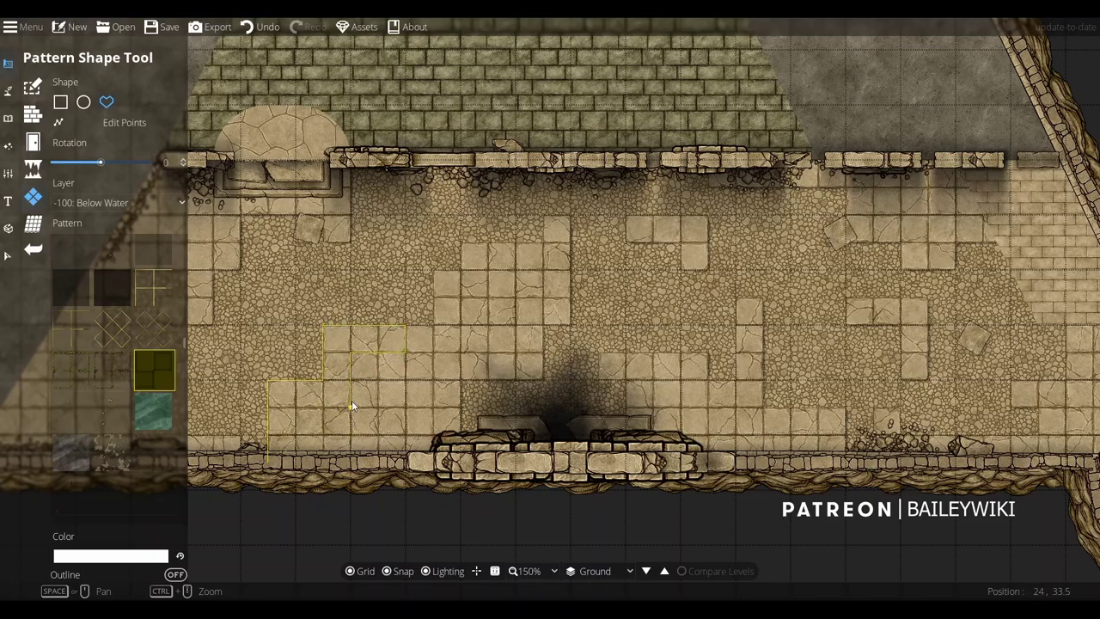
pyautogui.click(298, 408)
pyautogui.click(298, 463)
pyautogui.click(268, 462)
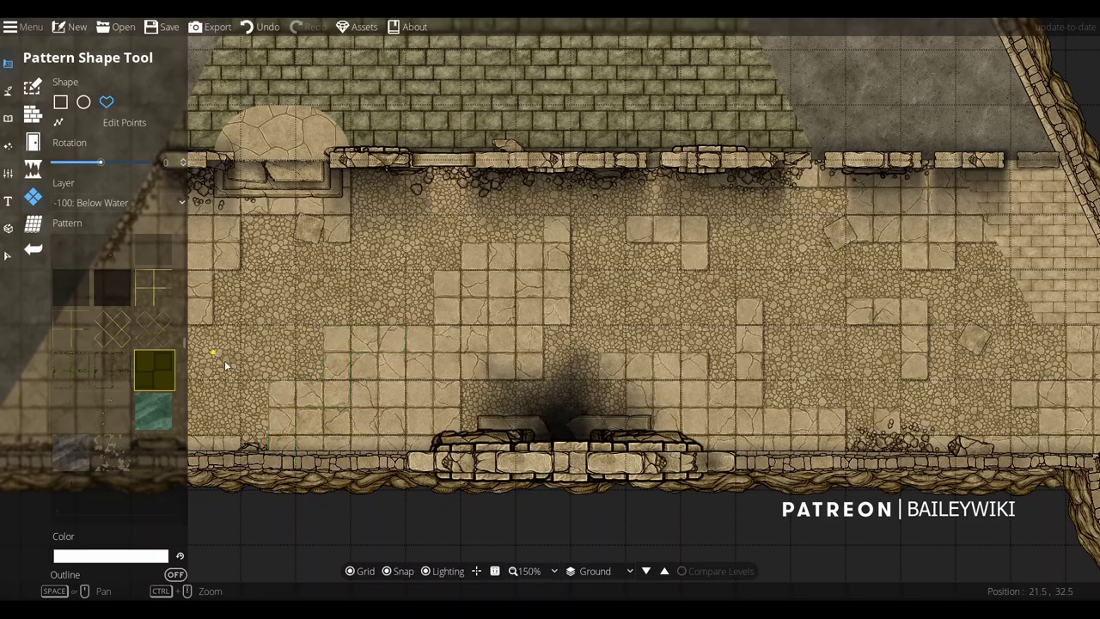
pyautogui.hotkey('ctrl', 'z')
# Draw a freeform tile-shading shape on layer 100: User Layer 1 over the central patch's stepped southwestern edge
pyautogui.click(110, 202)
pyautogui.click(108, 321)
pyautogui.click(295, 463)
pyautogui.click(296, 408)
pyautogui.click(349, 408)
pyautogui.click(349, 353)
pyautogui.click(405, 353)
pyautogui.click(405, 325)
pyautogui.click(323, 325)
pyautogui.click(267, 383)
pyautogui.scroll(3, 553, 455)
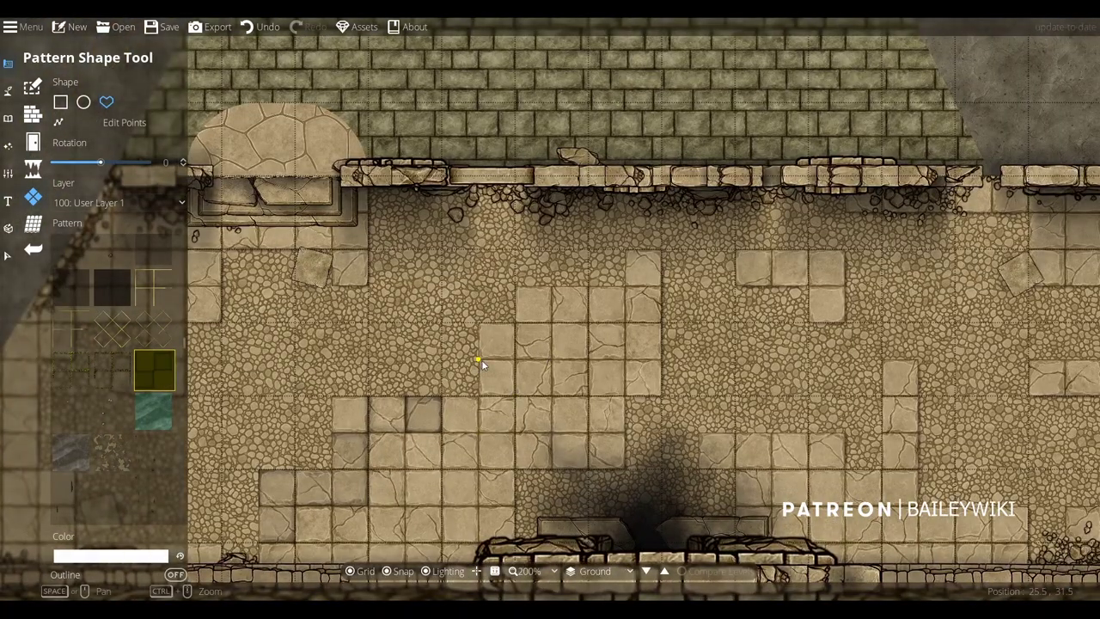
# Draw a freeform tile-shading shape over the stepped northern and eastern edges of the central tile patch
pyautogui.click(478, 360)
pyautogui.click(477, 323)
pyautogui.click(516, 323)
pyautogui.click(515, 287)
pyautogui.click(625, 287)
pyautogui.click(625, 250)
pyautogui.click(662, 251)
pyautogui.click(661, 397)
pyautogui.click(625, 396)
pyautogui.click(625, 323)
pyautogui.click(552, 324)
pyautogui.click(552, 359)
pyautogui.click(478, 359)
pyautogui.scroll(-3, 611, 369)
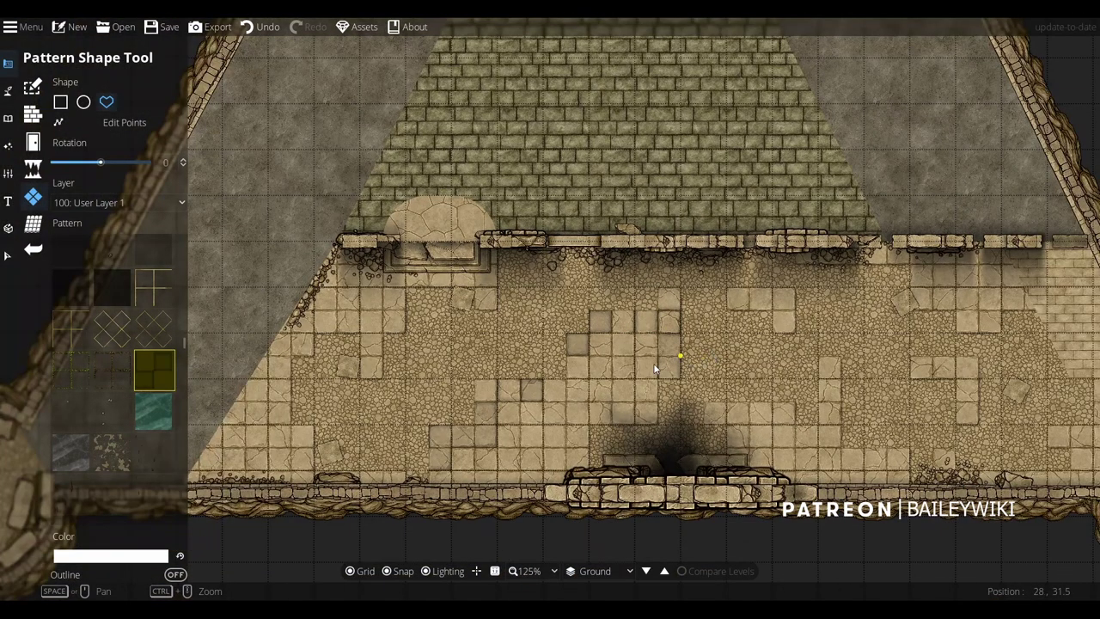
# Draw a tile-shading shape over the eastern tiles of the patch below the broken steps, including the two-tile column
pyautogui.scroll(3, 611, 372)
pyautogui.click(472, 432)
pyautogui.click(508, 358)
pyautogui.click(545, 359)
pyautogui.click(545, 286)
pyautogui.click(509, 285)
pyautogui.click(471, 323)
pyautogui.click(471, 430)
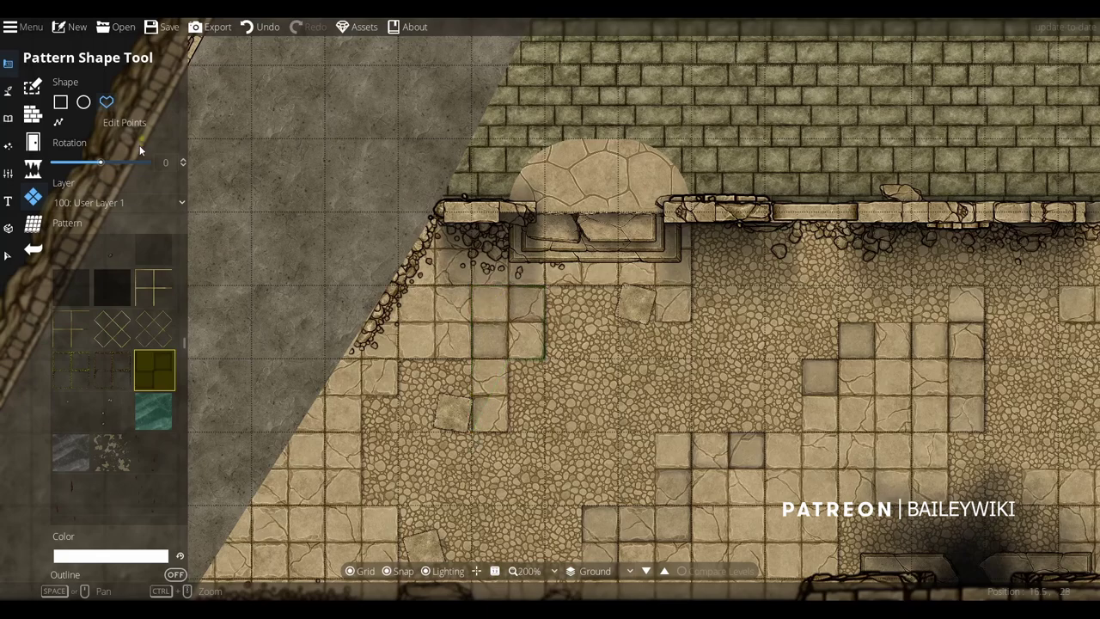
# Draw a freeform tile-shading shape over the eastern edge of the southwestern tile patch beside the diagonal grey floor
pyautogui.click(121, 122)
pyautogui.scroll(-5, 416, 270)
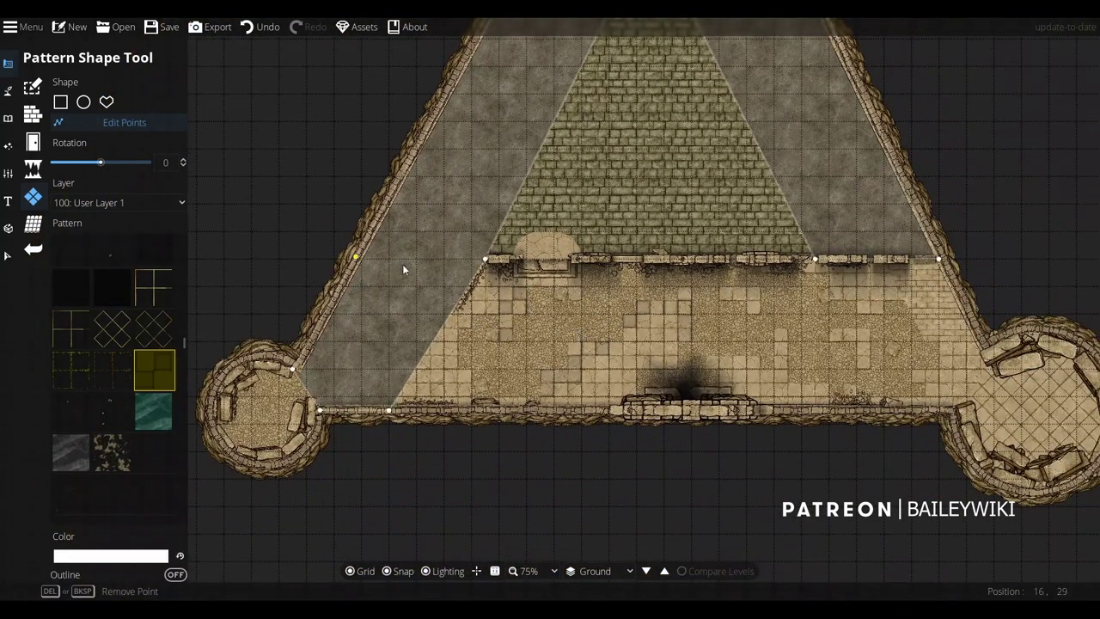
pyautogui.click(106, 101)
pyautogui.scroll(3, 375, 404)
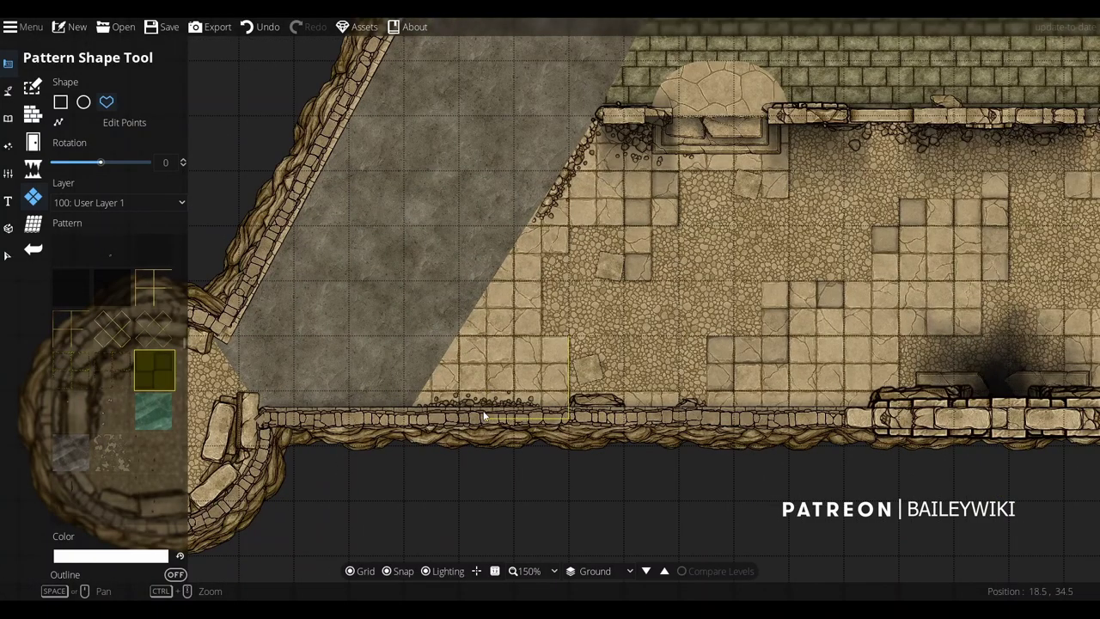
pyautogui.click(514, 419)
pyautogui.click(543, 261)
pyautogui.click(543, 339)
pyautogui.click(570, 339)
pyautogui.moveTo(1075, 283); pyautogui.dragTo(732, 263)
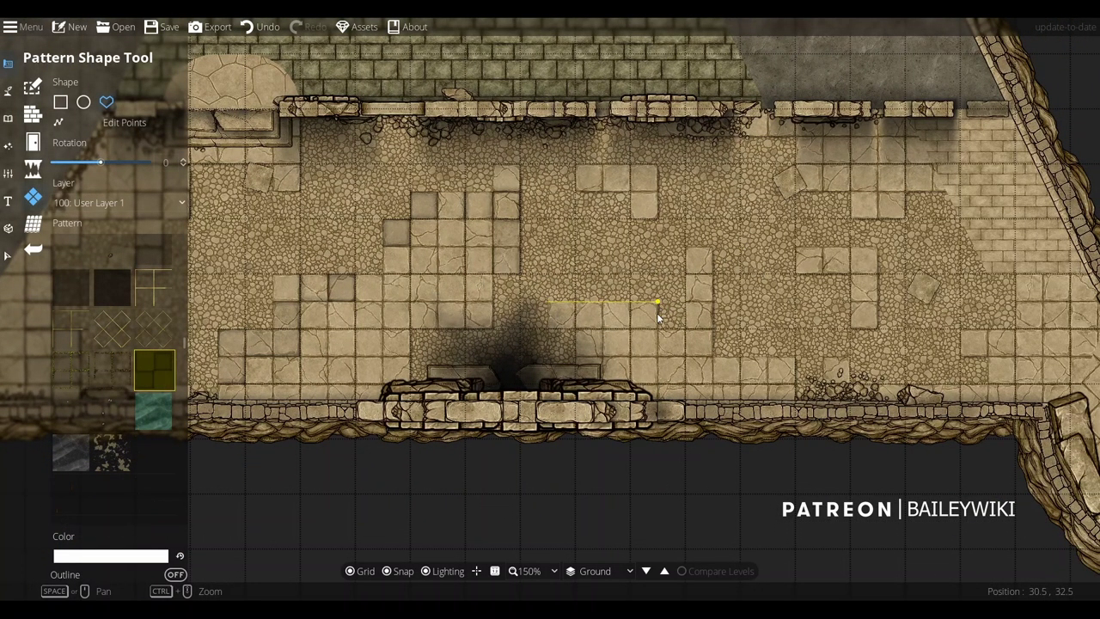
# Draw a freeform tile-shading shape over the northern edge of the tile group east of the scorch mark
pyautogui.click(658, 303)
pyautogui.click(658, 328)
pyautogui.click(685, 328)
pyautogui.click(713, 355)
pyautogui.click(630, 355)
pyautogui.click(547, 331)
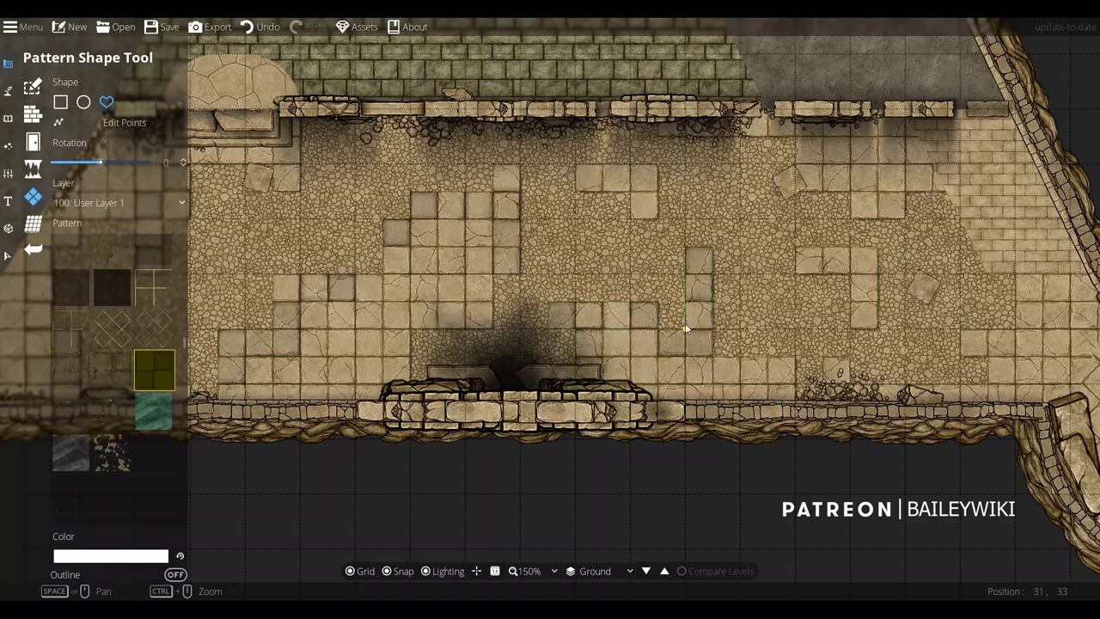
# Draw tile-shading shapes over the small group northeast of the central patch and the tiles below the northeastern wall
pyautogui.click(659, 193)
pyautogui.click(659, 167)
pyautogui.click(608, 168)
pyautogui.moveTo(811, 141); pyautogui.dragTo(728, 162)
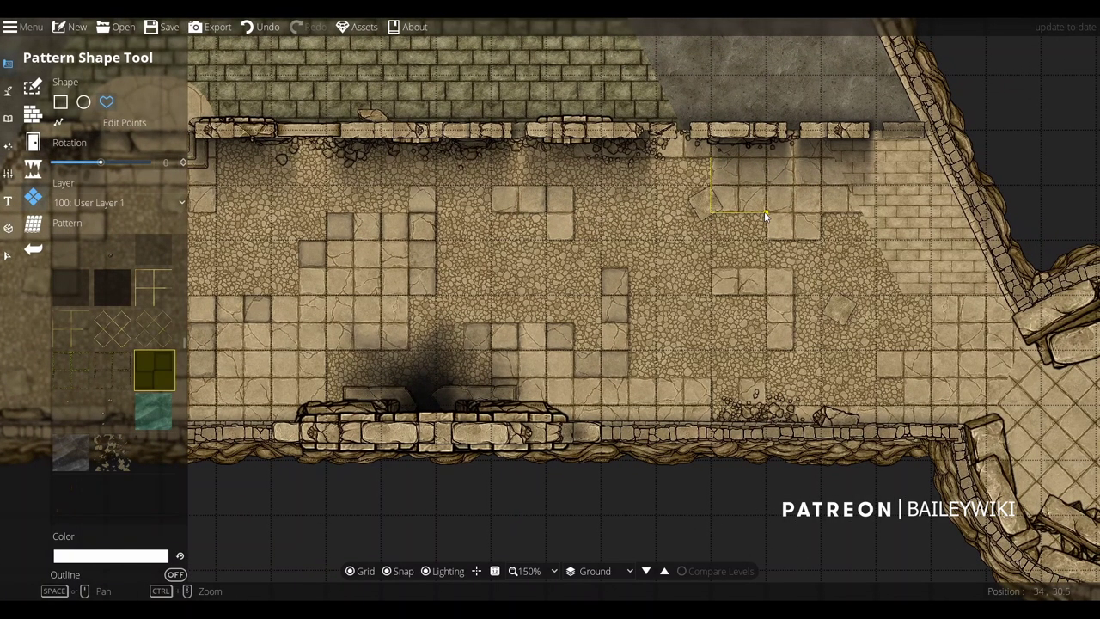
pyautogui.click(822, 215)
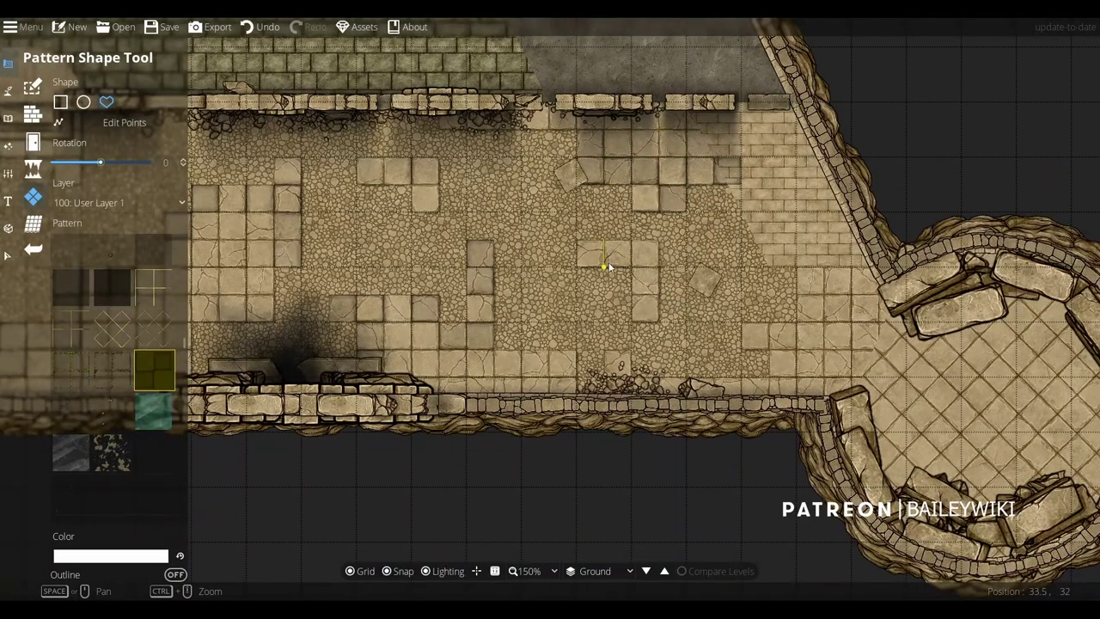
# Draw a freeform tile-shading shape over the L-shaped tile group west of the eastern loose slab
pyautogui.click(608, 268)
pyautogui.click(634, 268)
pyautogui.click(635, 322)
pyautogui.click(661, 323)
pyautogui.click(660, 242)
pyautogui.click(609, 243)
# Draw a freeform tile-shading shape over the western edge of the tiles leading to the eastern round tower
pyautogui.click(751, 328)
pyautogui.click(741, 349)
pyautogui.click(768, 349)
pyautogui.click(769, 407)
pyautogui.click(823, 407)
pyautogui.click(796, 323)
pyautogui.click(741, 324)
pyautogui.scroll(-3, 590, 254)
pyautogui.scroll(3, 602, 318)
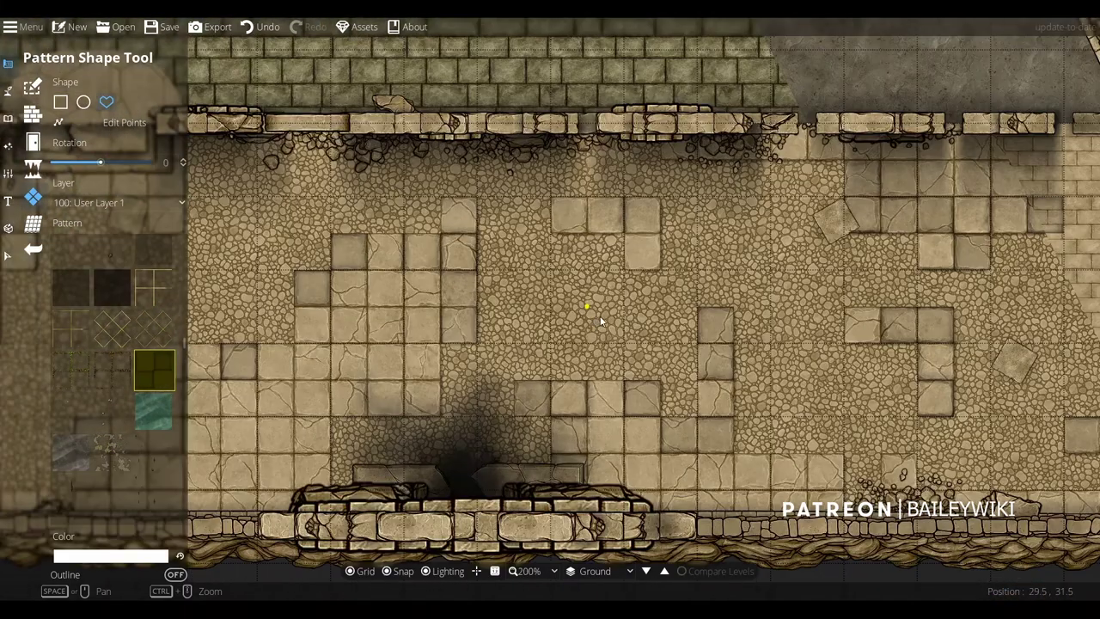
pyautogui.scroll(-2, 598, 317)
pyautogui.moveTo(522, 258); pyautogui.dragTo(592, 319)
pyautogui.scroll(1, 507, 478)
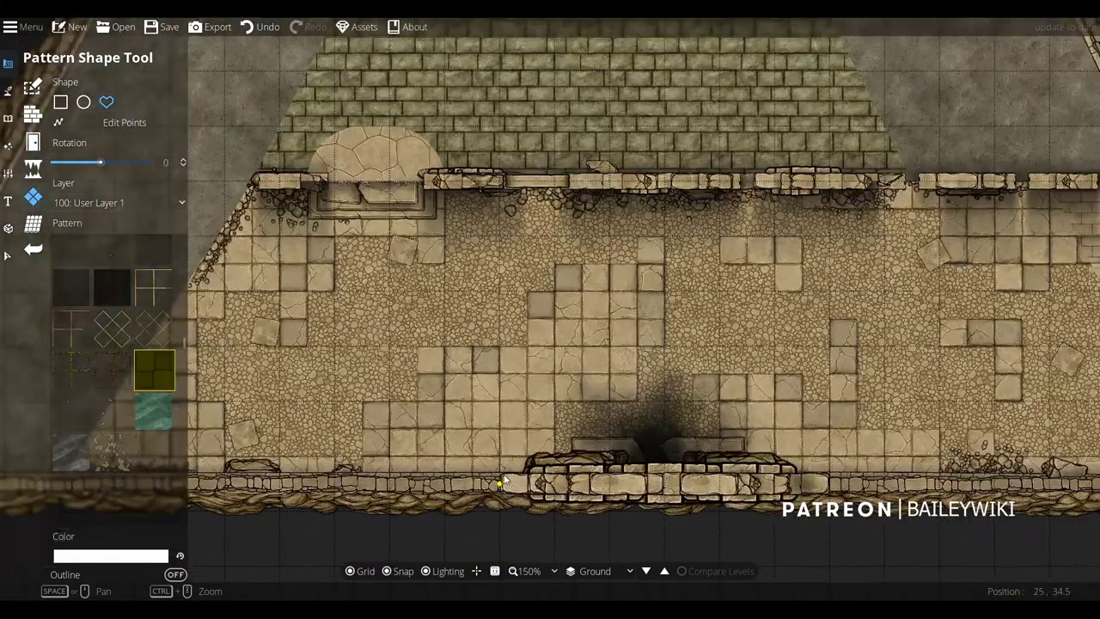
# Draw a freeform tile-shading shape over the tile block along the southern wall, just west of the scorch mark
pyautogui.click(499, 400)
pyautogui.click(500, 484)
pyautogui.click(555, 484)
pyautogui.click(556, 401)
pyautogui.click(500, 401)
pyautogui.scroll(-3, 568, 395)
pyautogui.scroll(2, 610, 380)
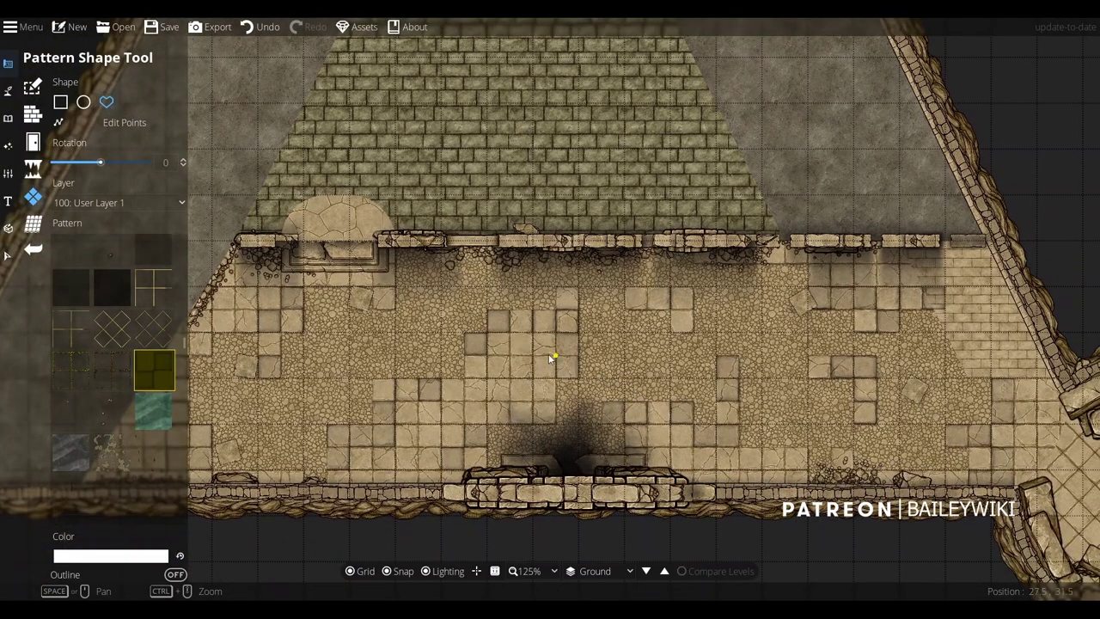
# Switch to the plain greyish-tan sand pattern and, with snapping off, draw a small irregular patch on the cobbles southeast of the northern steps
pyautogui.scroll(3, 521, 356)
pyautogui.scroll(2, 496, 380)
pyautogui.scroll(-3, 496, 380)
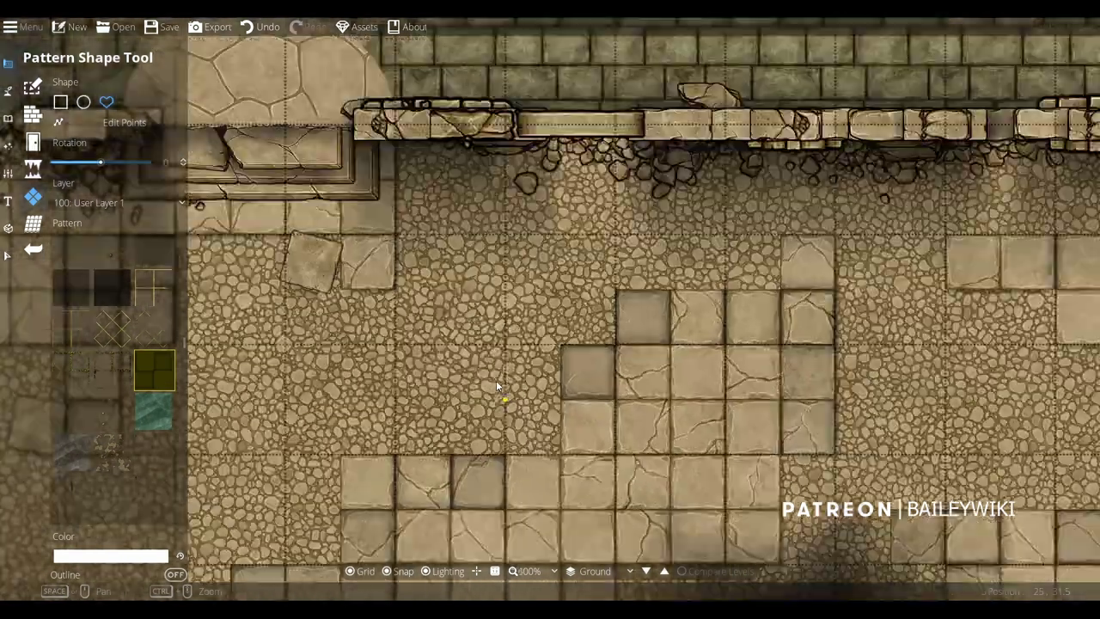
pyautogui.scroll(2, 304, 321)
pyautogui.moveTo(185, 343); pyautogui.dragTo(189, 444)
pyautogui.scroll(-5, 188, 446)
pyautogui.click(153, 404)
pyautogui.scroll(3, 560, 326)
pyautogui.scroll(3, 413, 299)
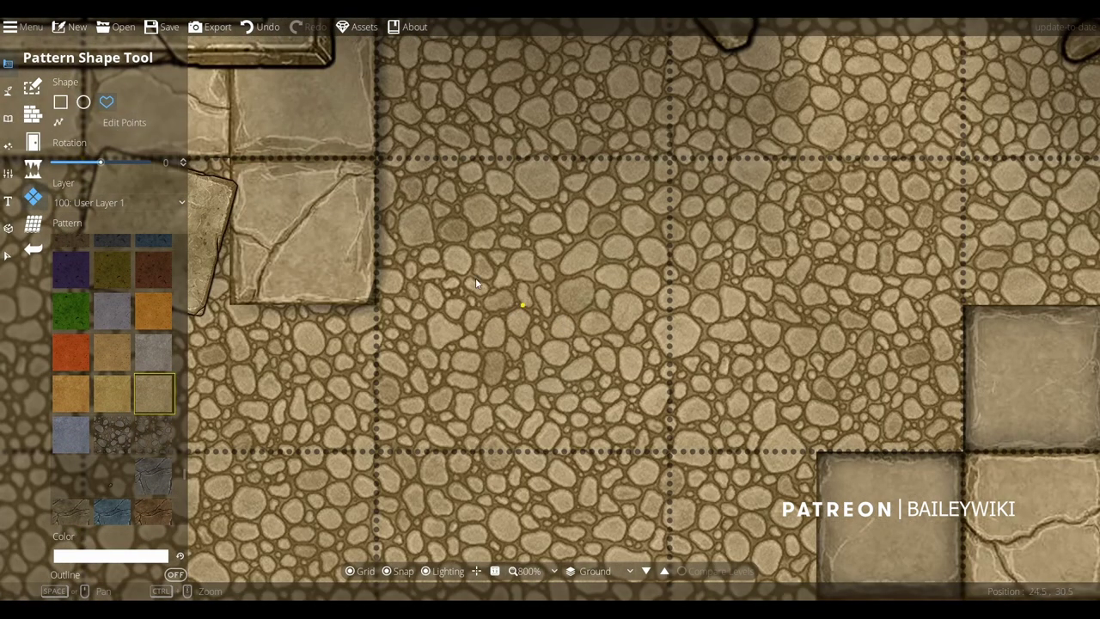
pyautogui.click(559, 277)
pyautogui.moveTo(596, 293)
pyautogui.mouseDown()
pyautogui.moveTo(573, 322)
pyautogui.moveTo(558, 278)
pyautogui.mouseUp()
pyautogui.scroll(-4, 601, 371)
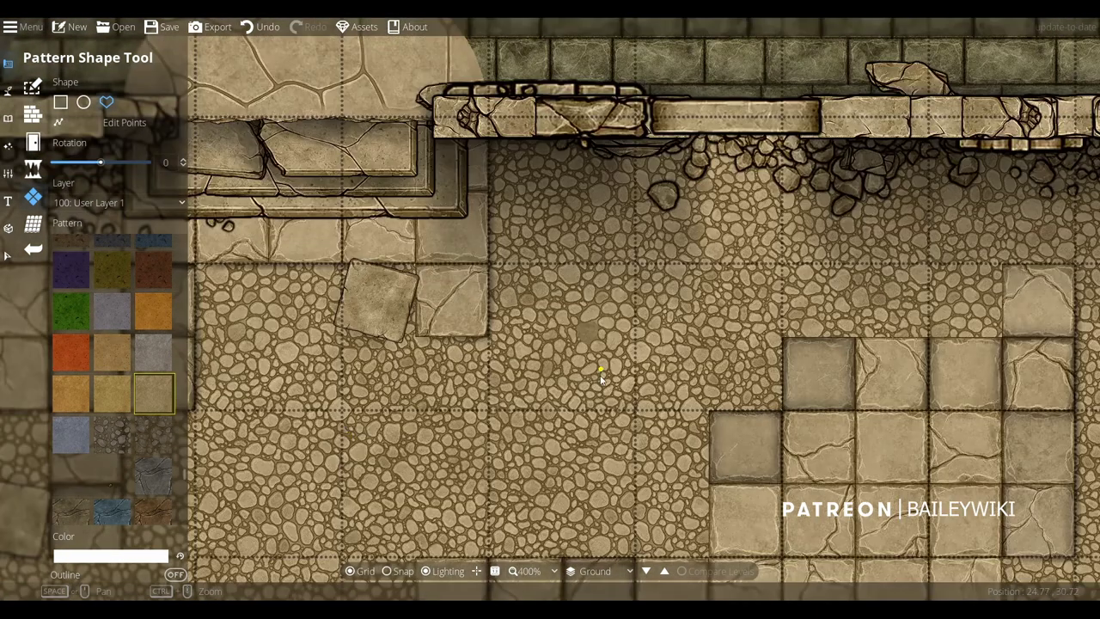
# Draw two more small irregular sand patches on the western cobbles, between the central tile group and the western loose slabs
pyautogui.scroll(4, 508, 353)
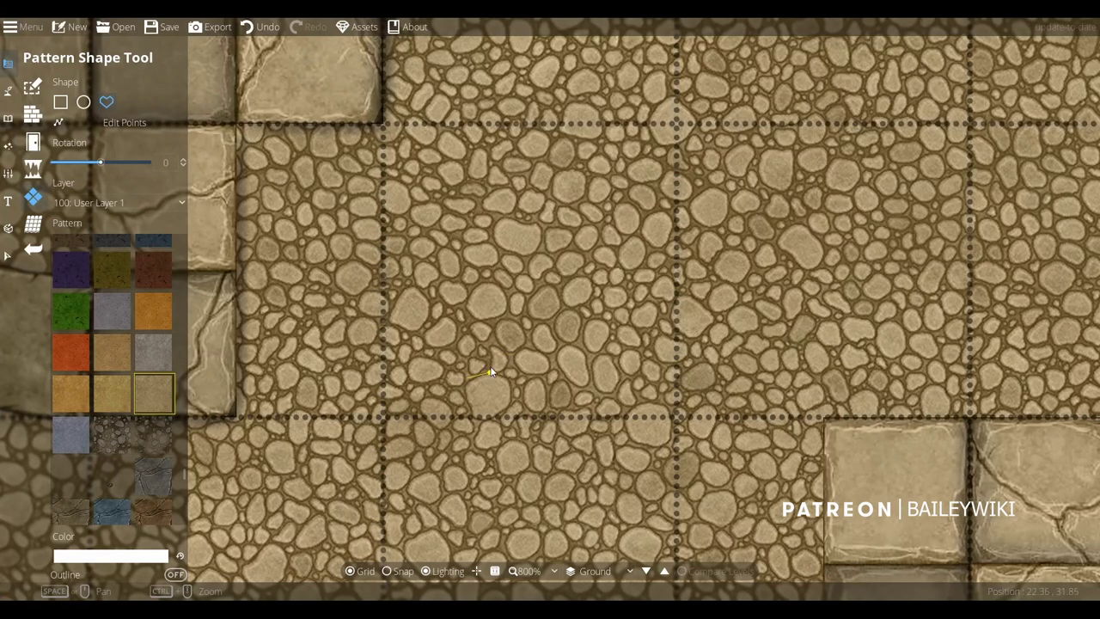
pyautogui.moveTo(495, 355)
pyautogui.mouseDown()
pyautogui.moveTo(495, 328)
pyautogui.moveTo(509, 316)
pyautogui.mouseUp()
pyautogui.moveTo(515, 384)
pyautogui.mouseDown()
pyautogui.moveTo(502, 421)
pyautogui.moveTo(465, 409)
pyautogui.moveTo(469, 382)
pyautogui.mouseUp()
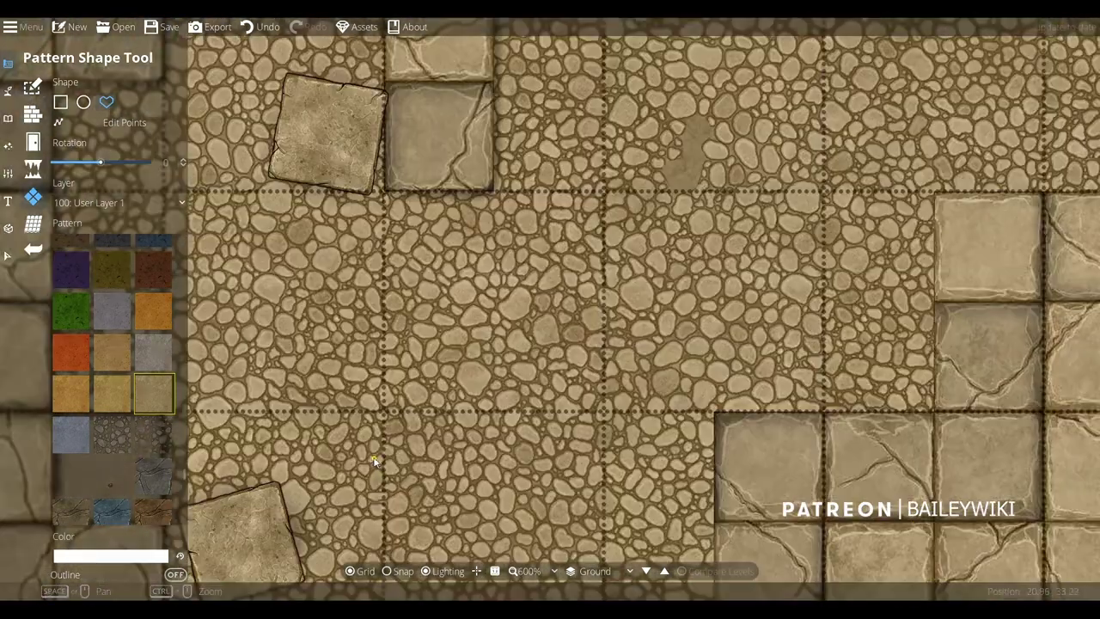
pyautogui.scroll(2, 374, 463)
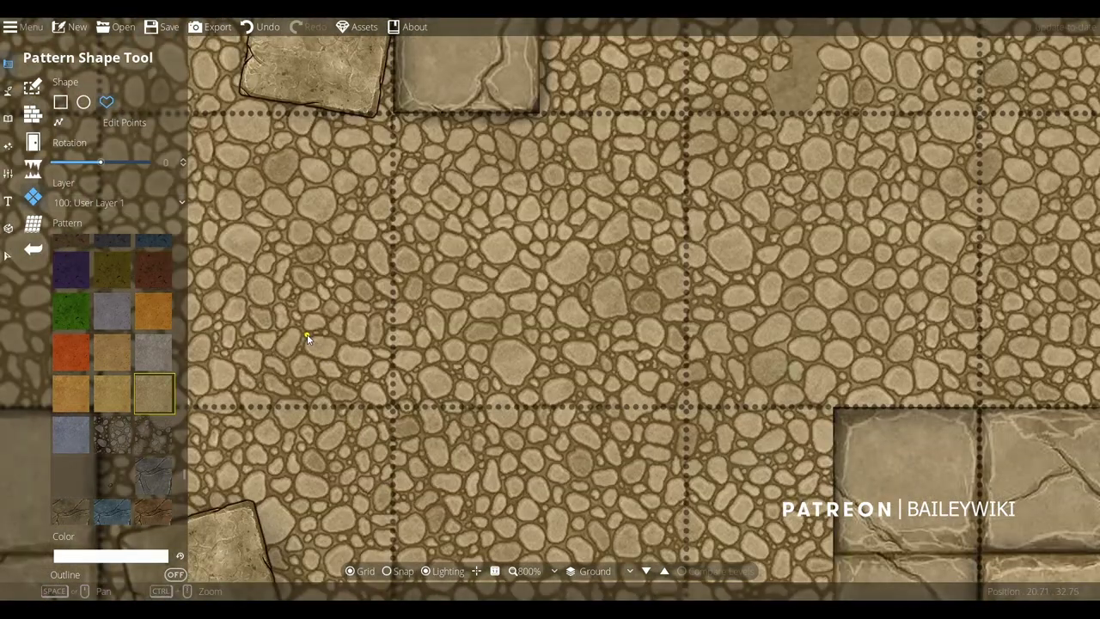
pyautogui.moveTo(328, 392); pyautogui.dragTo(359, 436)
pyautogui.moveTo(405, 398)
pyautogui.mouseDown()
pyautogui.moveTo(423, 354)
pyautogui.moveTo(398, 346)
pyautogui.mouseUp()
pyautogui.moveTo(316, 334); pyautogui.dragTo(318, 336)
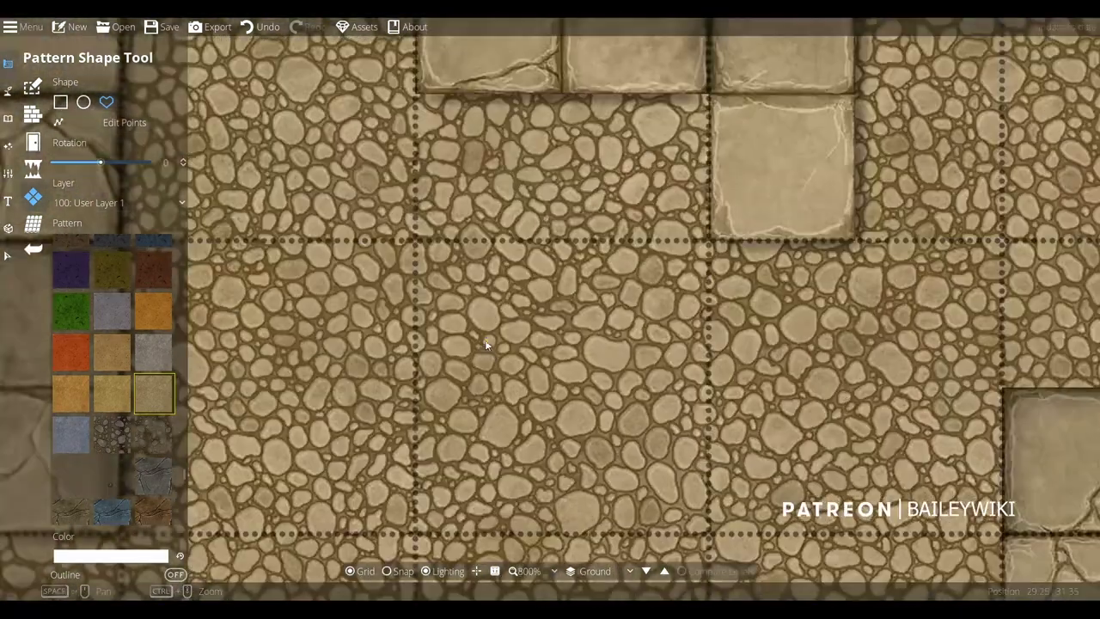
# Draw a small irregular sand patch on the cobbles south of the small tile group northeast of the central patch
pyautogui.moveTo(469, 298); pyautogui.dragTo(472, 332)
pyautogui.moveTo(467, 389)
pyautogui.mouseDown()
pyautogui.moveTo(484, 418)
pyautogui.moveTo(499, 403)
pyautogui.moveTo(551, 426)
pyautogui.moveTo(552, 399)
pyautogui.mouseUp()
pyautogui.moveTo(551, 357)
pyautogui.mouseDown()
pyautogui.moveTo(527, 345)
pyautogui.moveTo(523, 316)
pyautogui.moveTo(503, 322)
pyautogui.moveTo(499, 304)
pyautogui.moveTo(471, 299)
pyautogui.mouseUp()
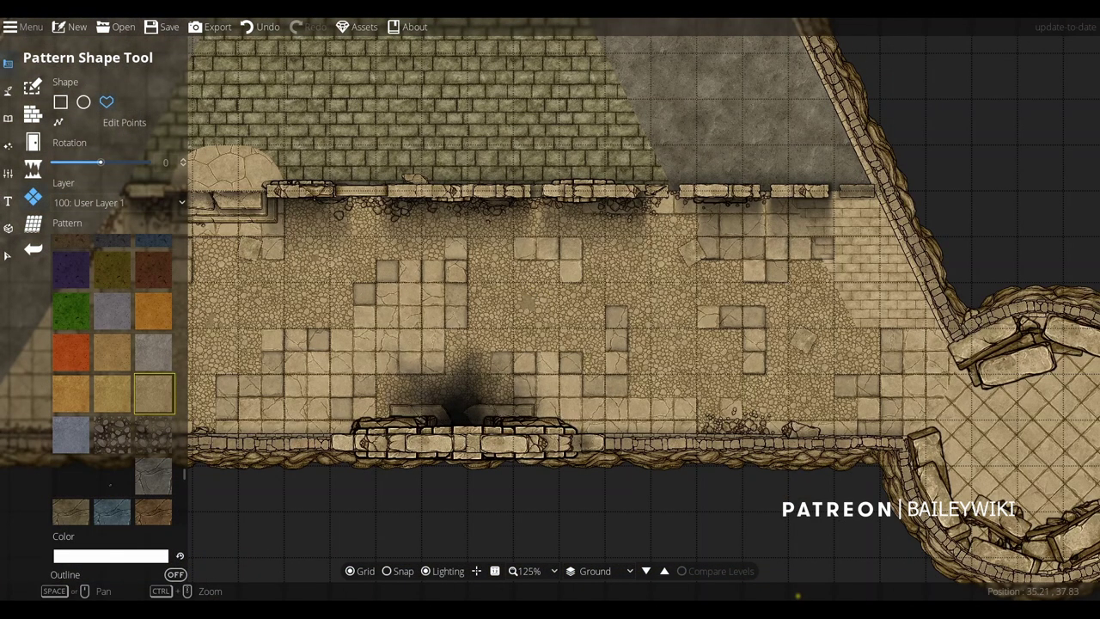